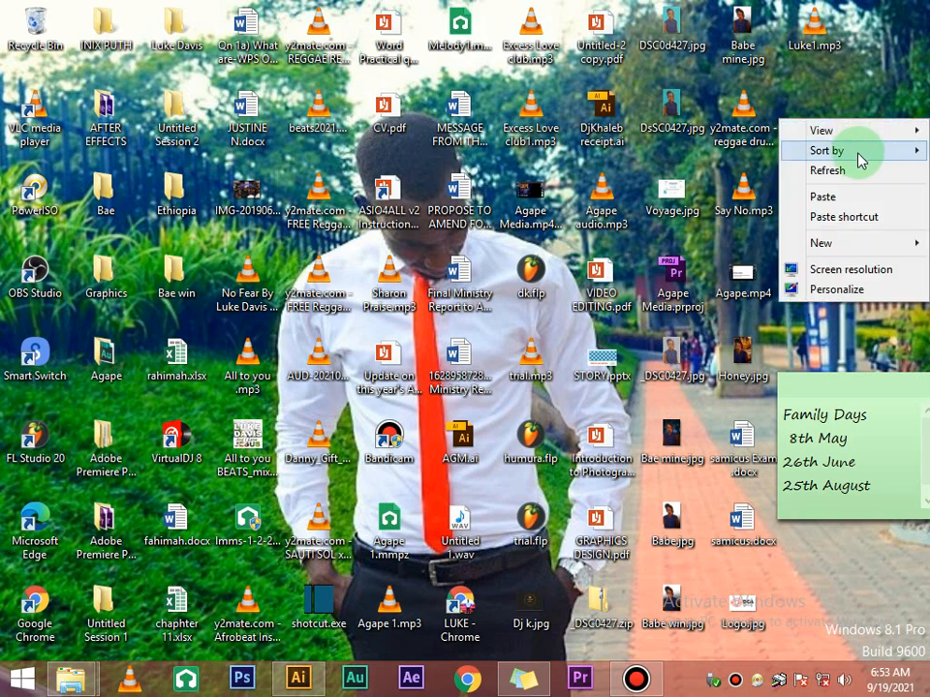
Refresh the desktop several times, then bring up Adobe Illustrator from the taskbar
{"action": "left_click", "coordinate": [857, 172]}
{"action": "right_click", "coordinate": [850, 123]}
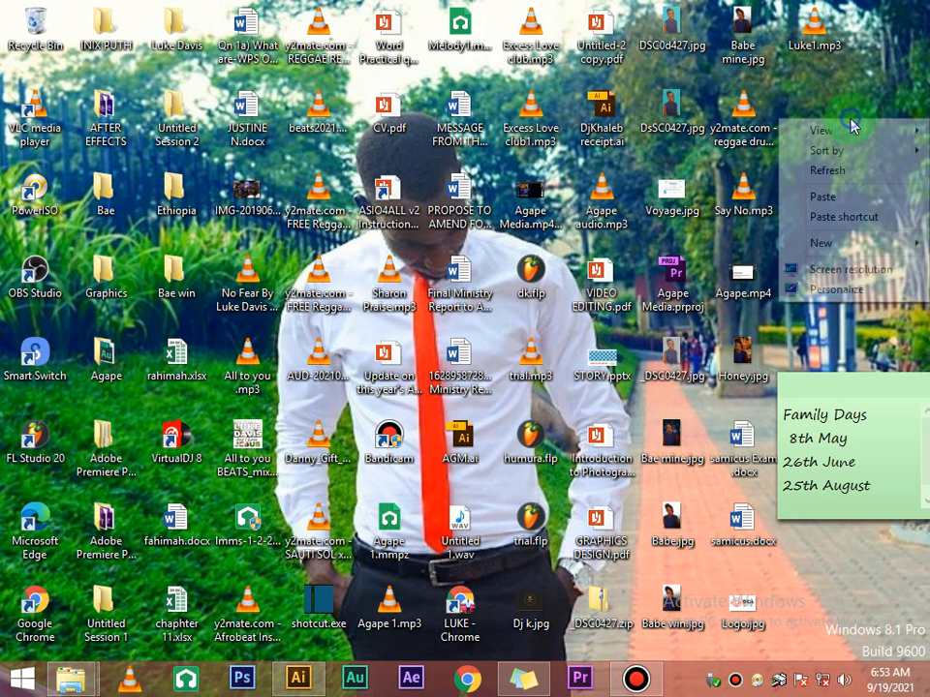
{"action": "left_click", "coordinate": [847, 174]}
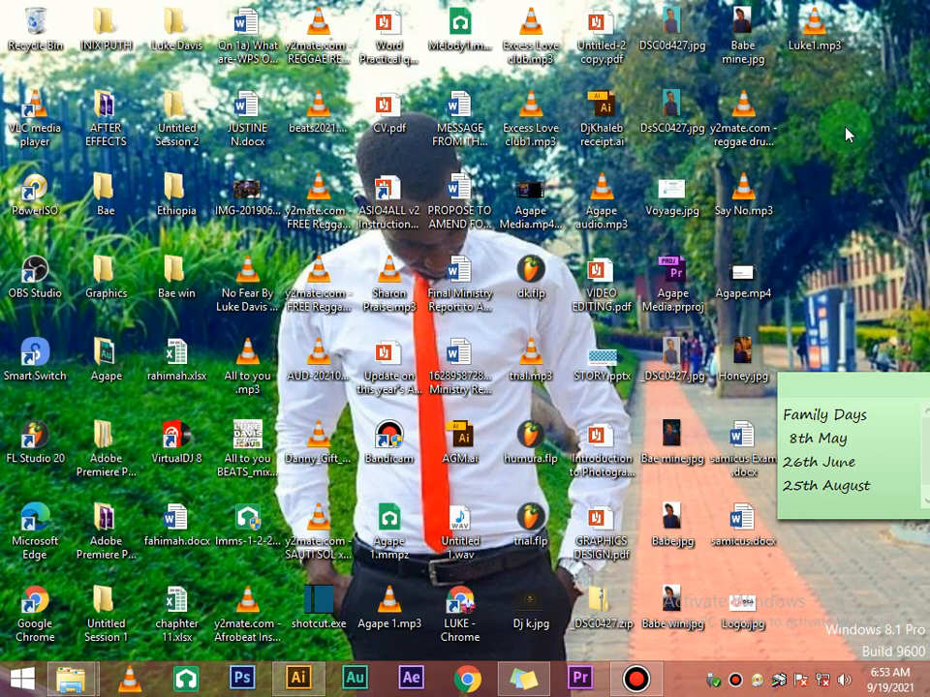
{"action": "right_click", "coordinate": [846, 134]}
{"action": "left_click", "coordinate": [851, 177]}
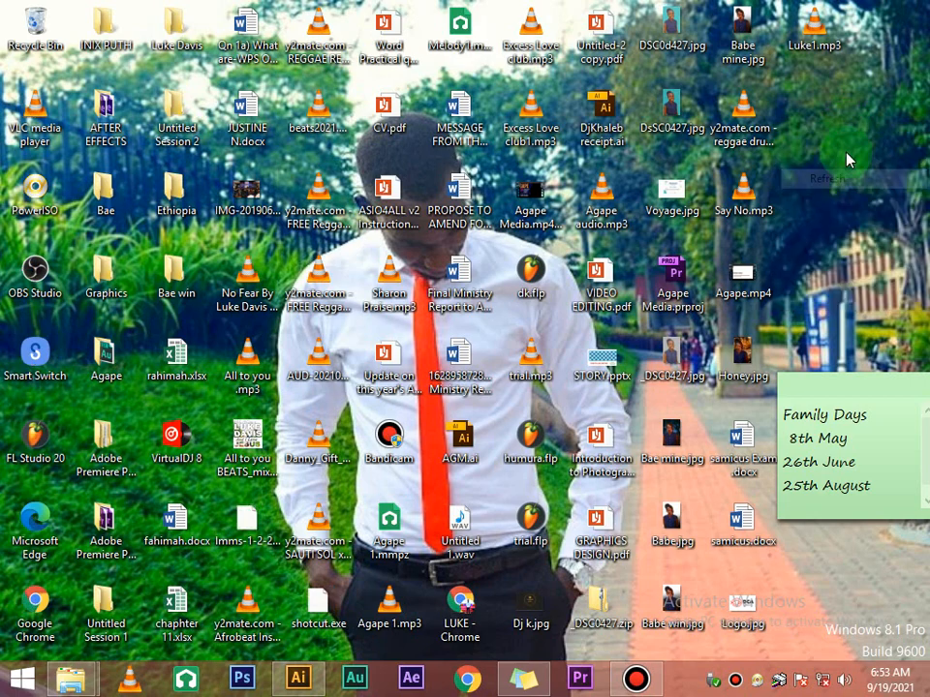
{"action": "left_click", "coordinate": [315, 681]}
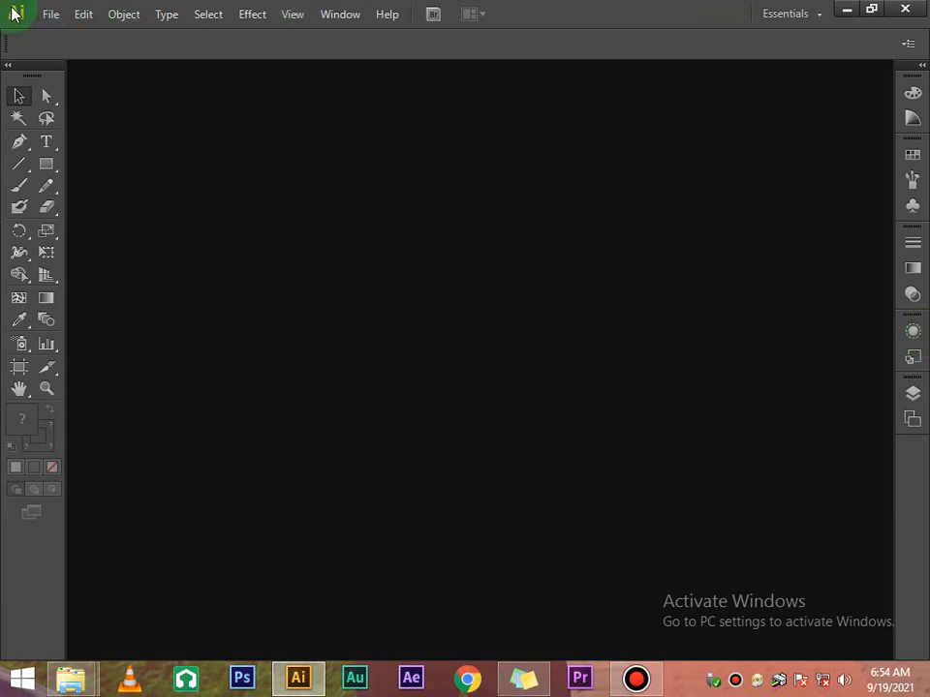
Create a new A4 (29.7 × 21 cm) document named KK
{"action": "left_click", "coordinate": [51, 15]}
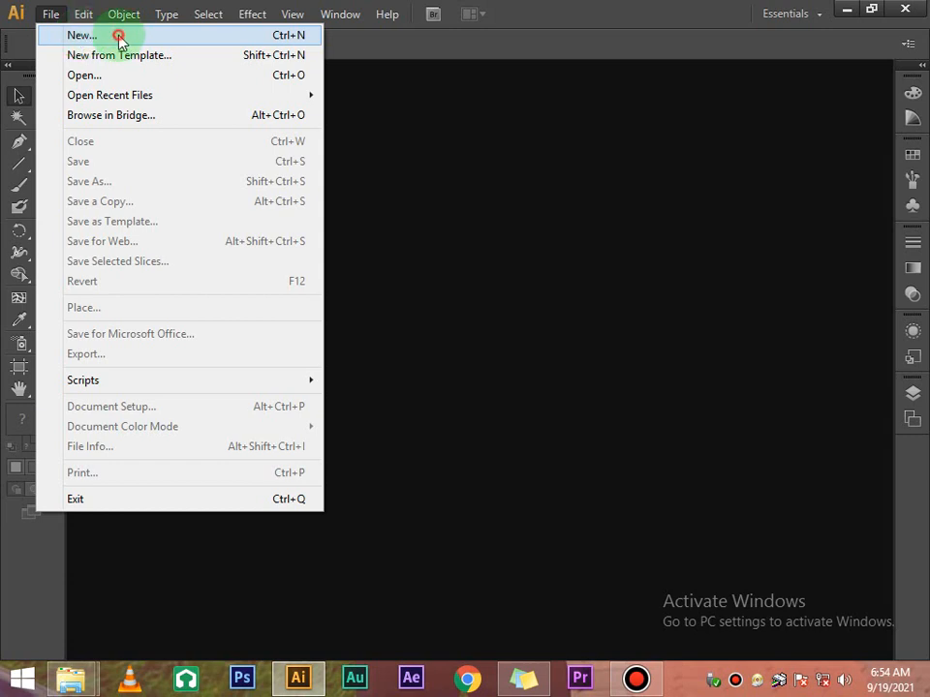
{"action": "left_click", "coordinate": [120, 36]}
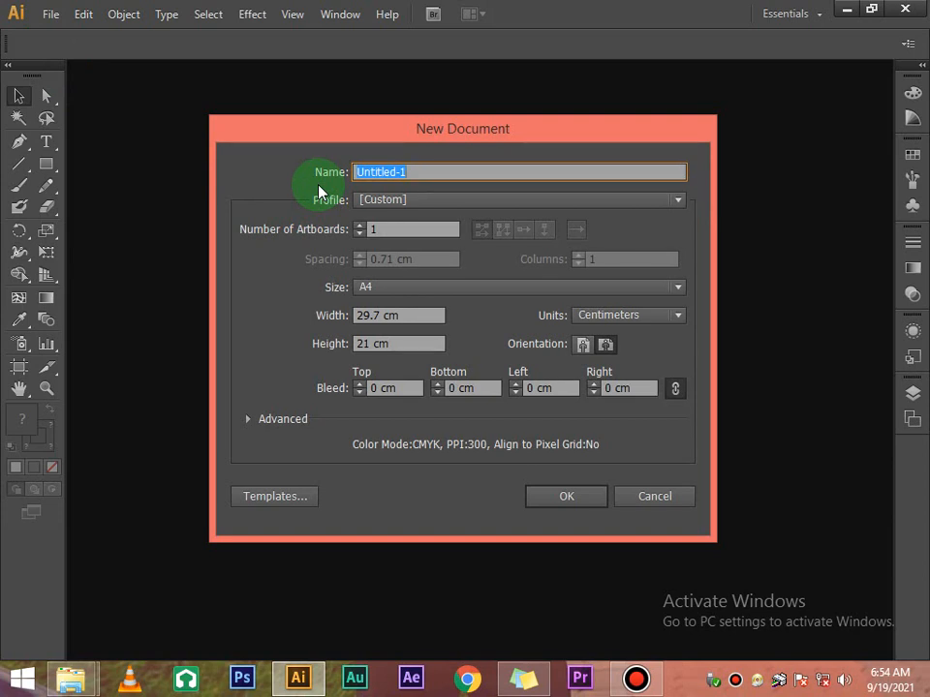
{"action": "type", "text": "KK"}
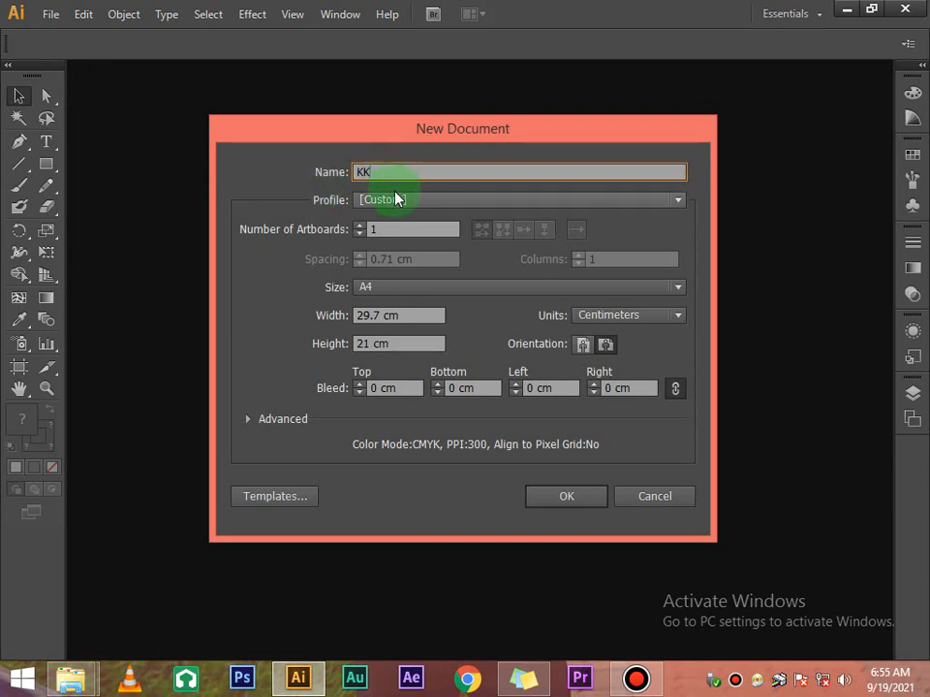
{"action": "left_click", "coordinate": [579, 496]}
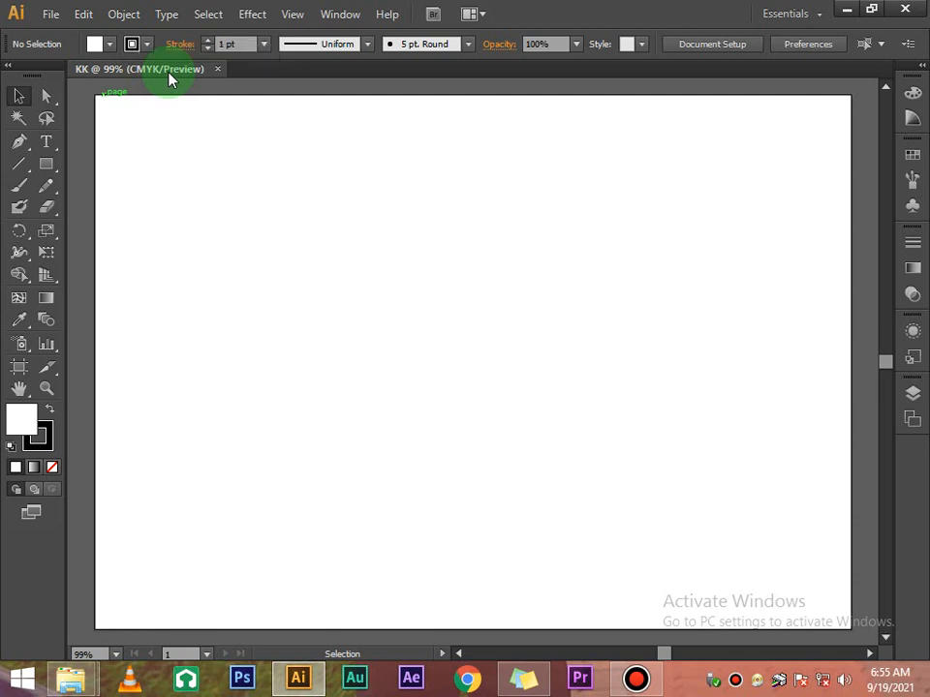
Set KK's Document Color Mode to RGB Color, then minimise and restore Illustrator
{"action": "left_click", "coordinate": [60, 14]}
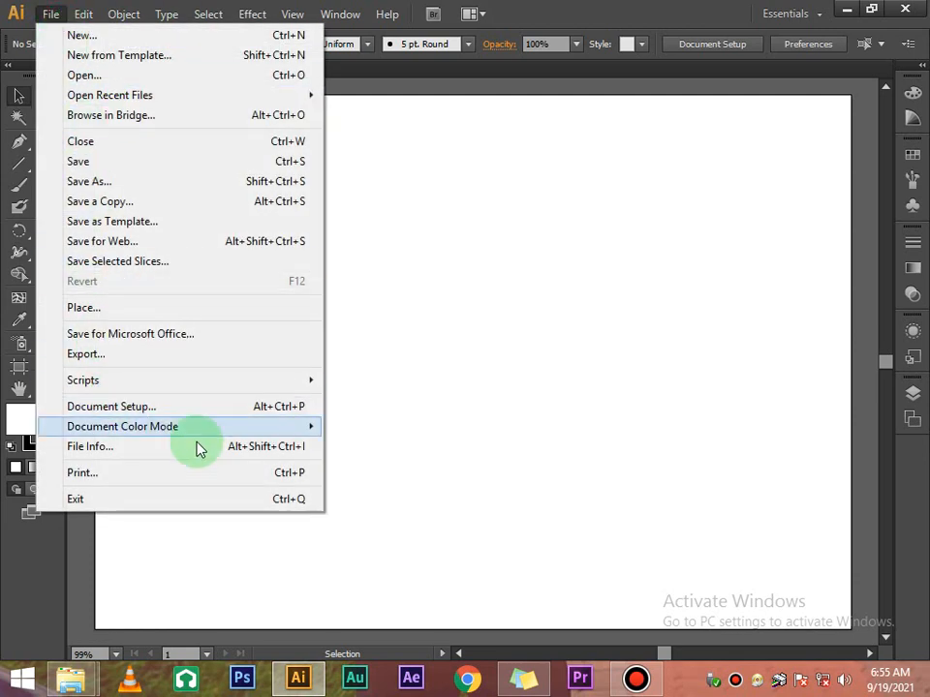
{"action": "mouse_move", "coordinate": [188, 433]}
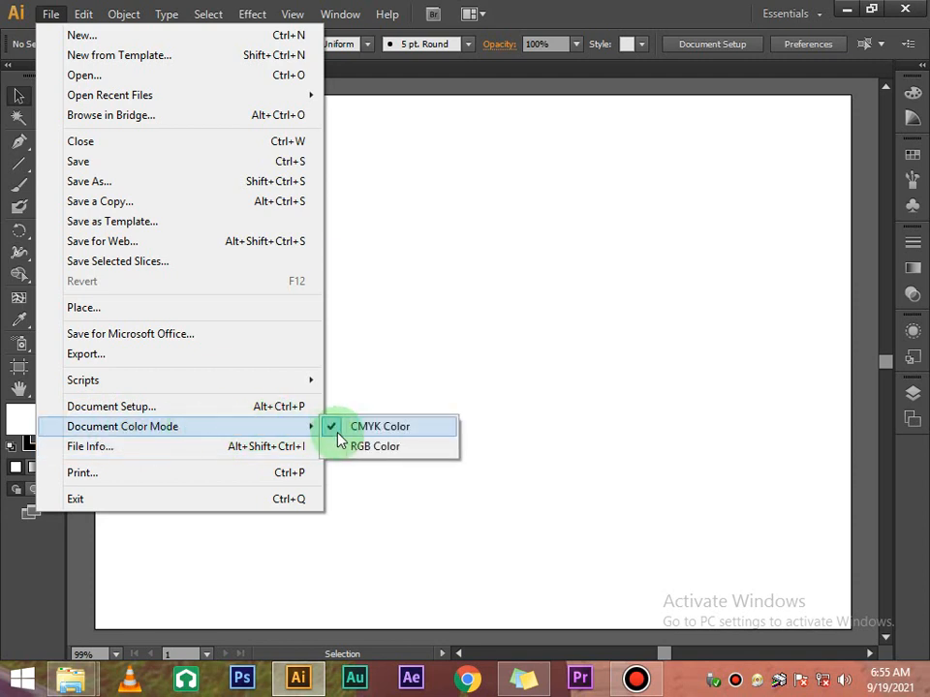
{"action": "left_click", "coordinate": [392, 453]}
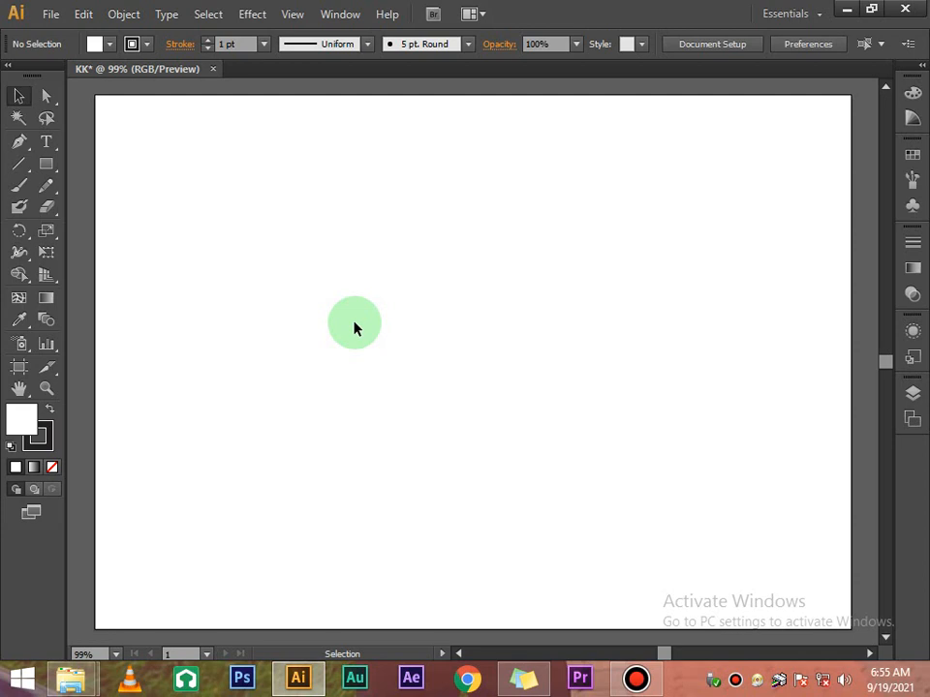
{"action": "left_click", "coordinate": [847, 10]}
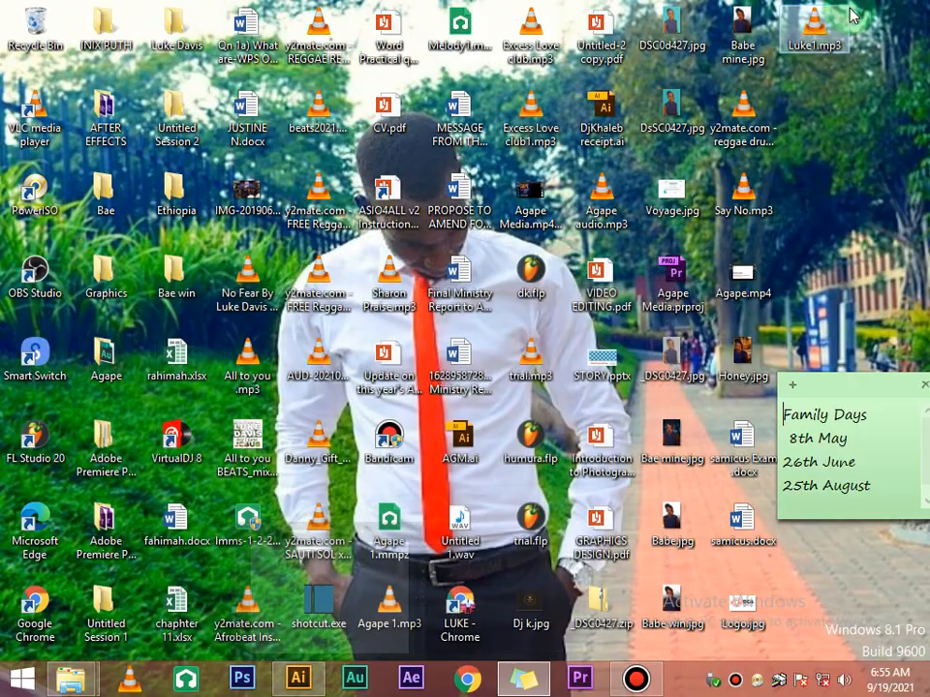
{"action": "left_click", "coordinate": [313, 673]}
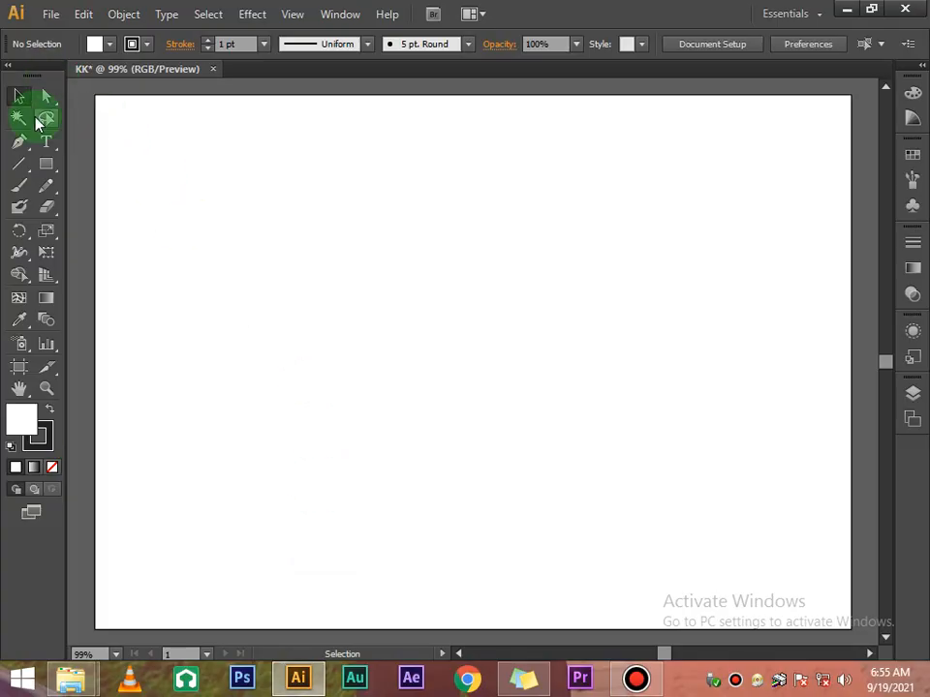
Draw a rectangle covering the whole KK artboard
{"action": "left_click", "coordinate": [52, 168]}
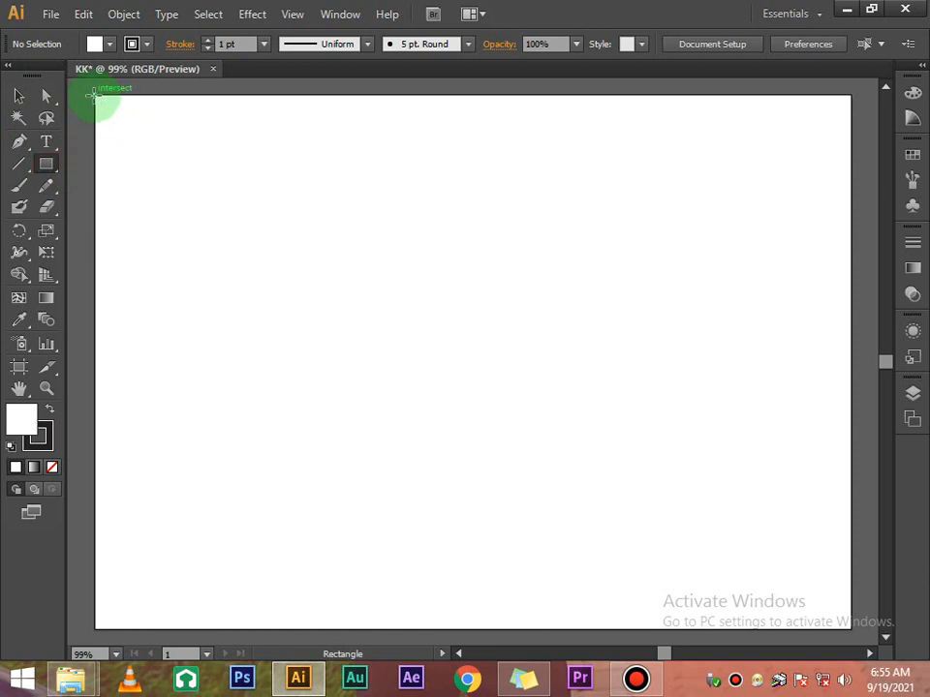
{"action": "left_click_drag", "start_coordinate": [89, 95], "coordinate": [852, 501]}
{"action": "scroll", "coordinate": [291, 170], "scroll_direction": "up", "scroll_amount": 3}
Fill the rectangle green with stroke None, then minimise Illustrator
{"action": "left_click", "coordinate": [112, 45]}
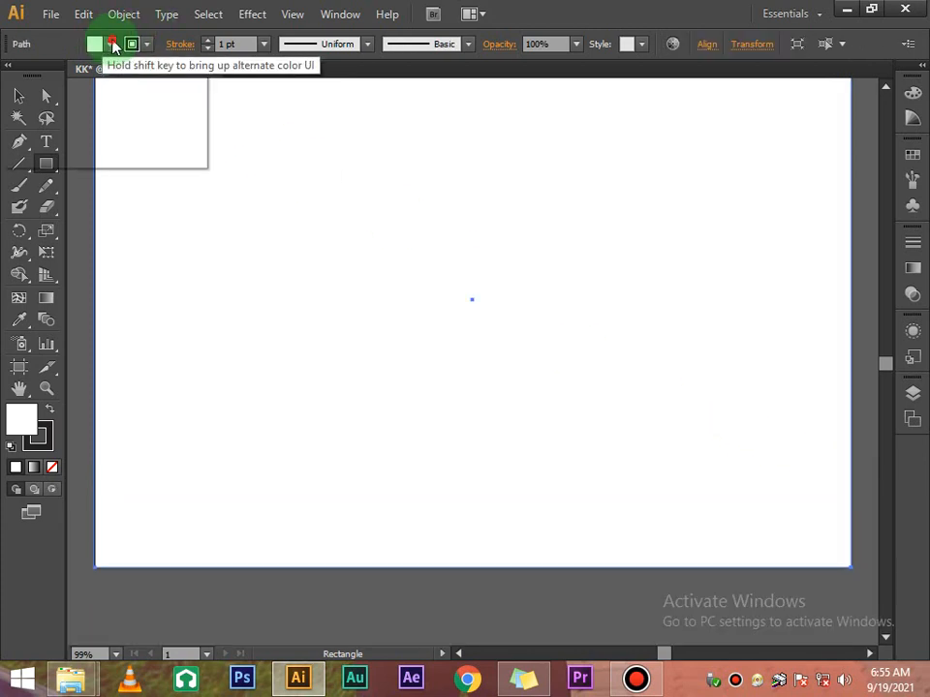
{"action": "left_click", "coordinate": [91, 77]}
{"action": "left_click", "coordinate": [145, 44]}
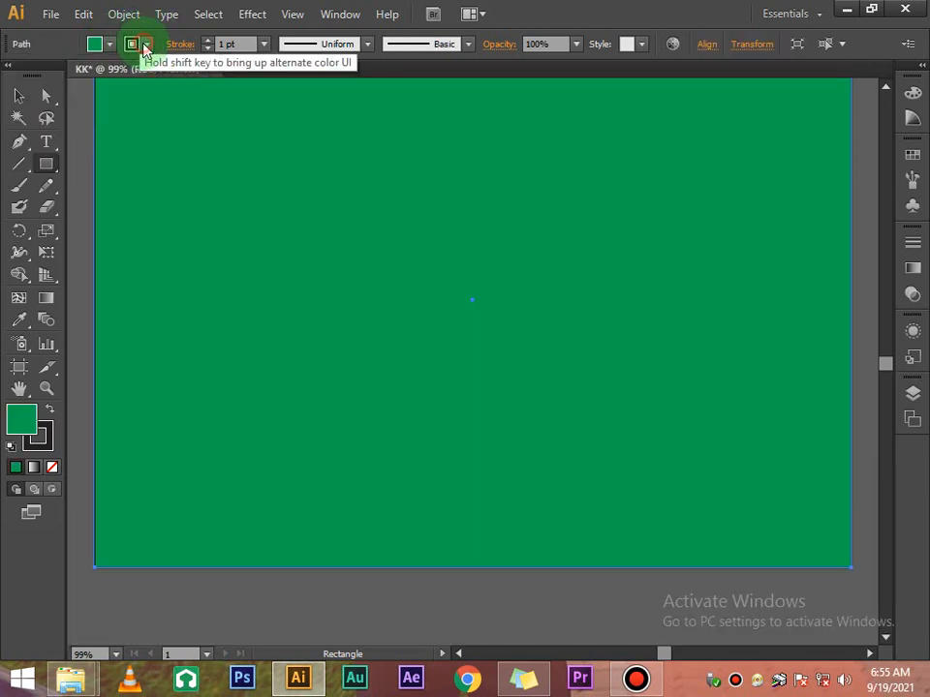
{"action": "left_click", "coordinate": [145, 44]}
{"action": "left_click", "coordinate": [13, 76]}
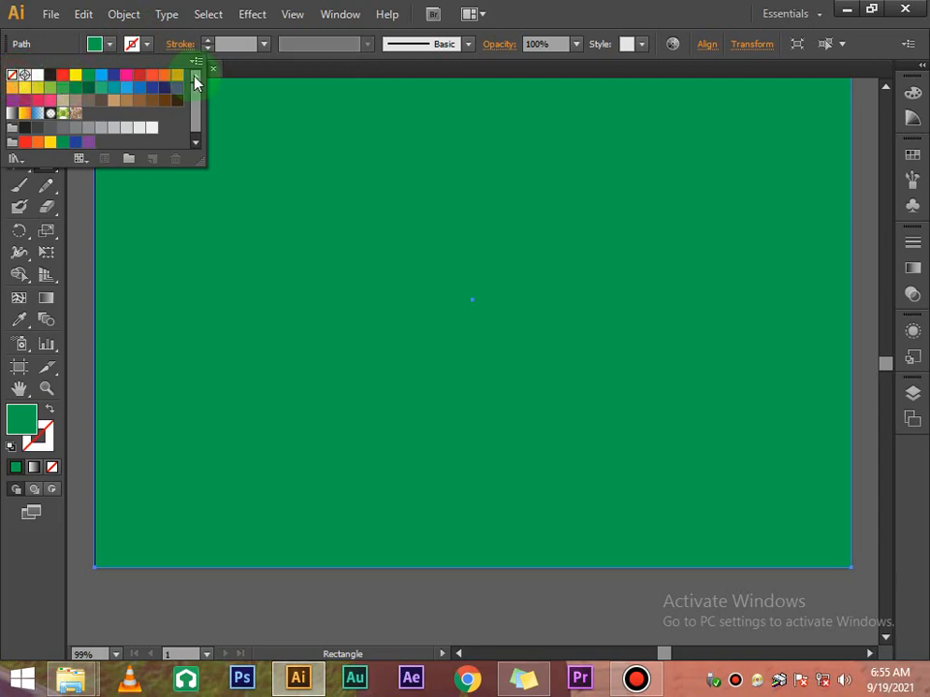
{"action": "left_click", "coordinate": [272, 77]}
{"action": "left_click", "coordinate": [19, 95]}
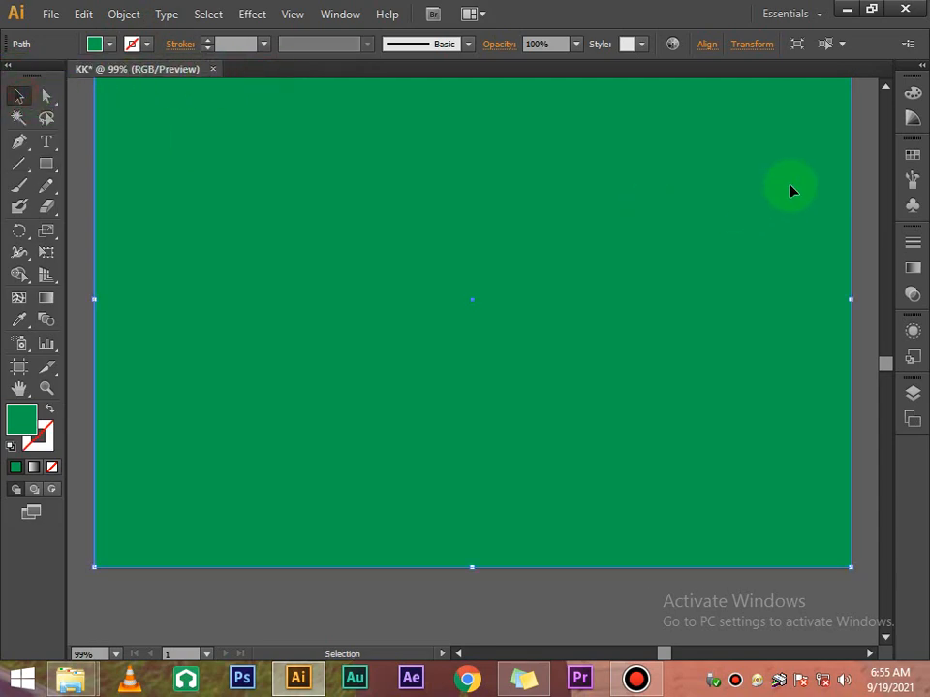
{"action": "scroll", "coordinate": [804, 155], "scroll_direction": "up", "scroll_amount": 3}
{"action": "left_click", "coordinate": [846, 9]}
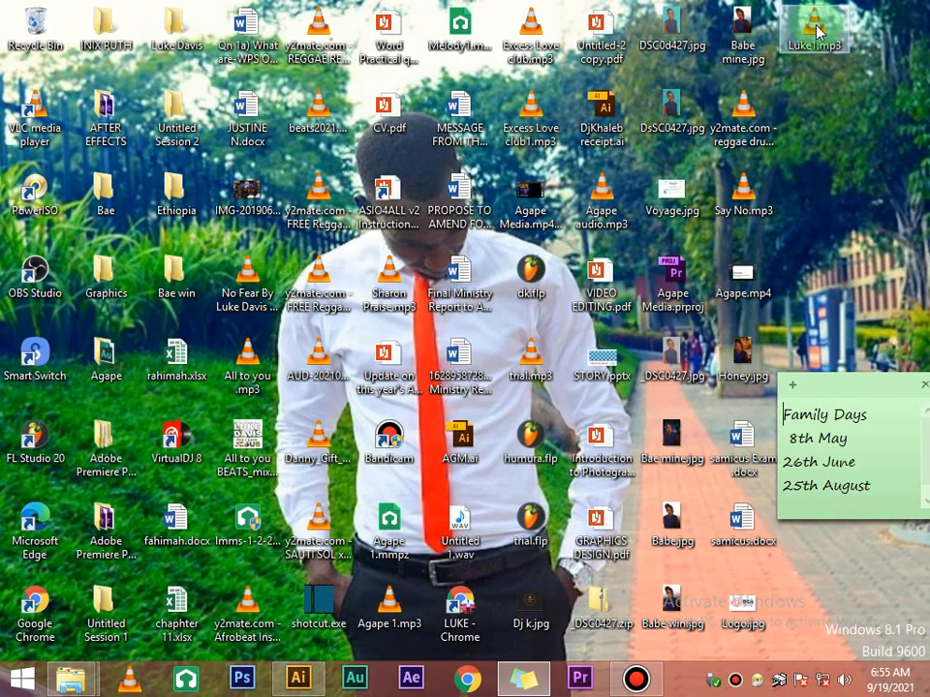
Refresh the desktop and open the Graphics folder on drive E: in File Explorer
{"action": "right_click", "coordinate": [839, 108]}
{"action": "left_click", "coordinate": [833, 159]}
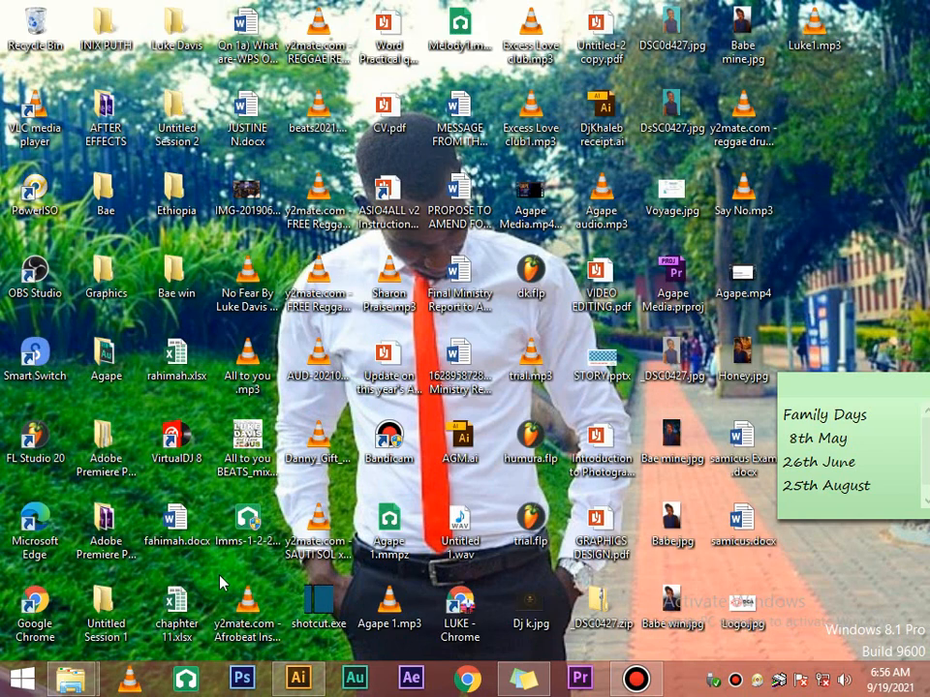
{"action": "mouse_move", "coordinate": [87, 686]}
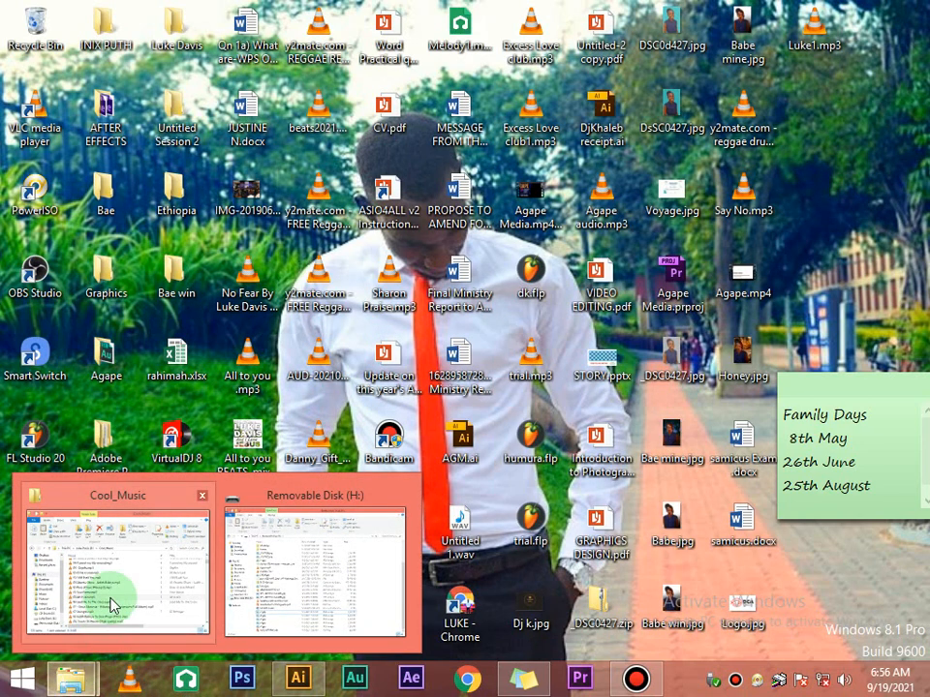
{"action": "left_click", "coordinate": [291, 584]}
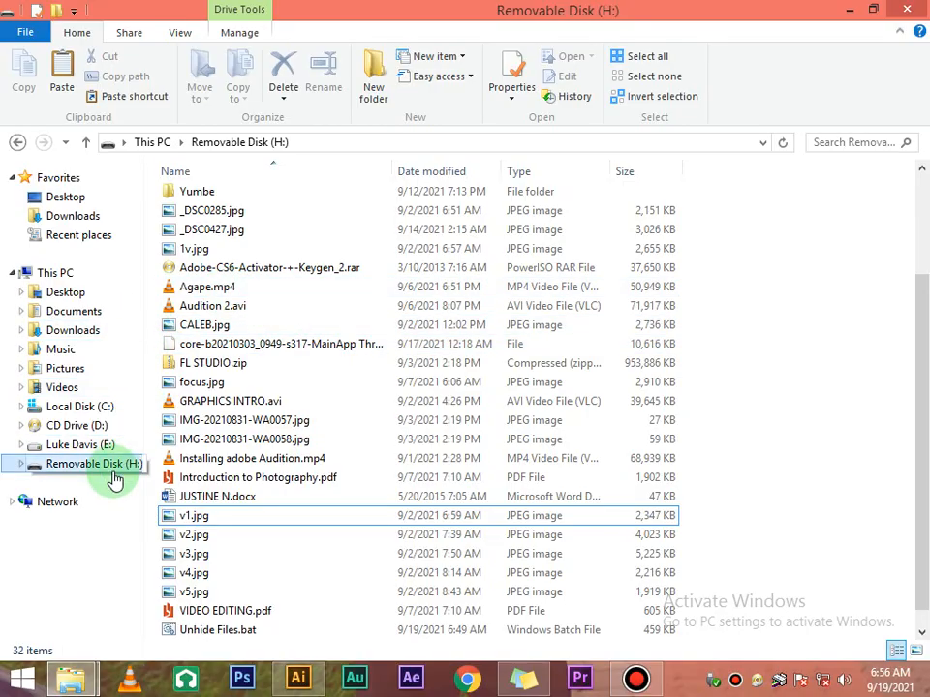
{"action": "left_click", "coordinate": [93, 442]}
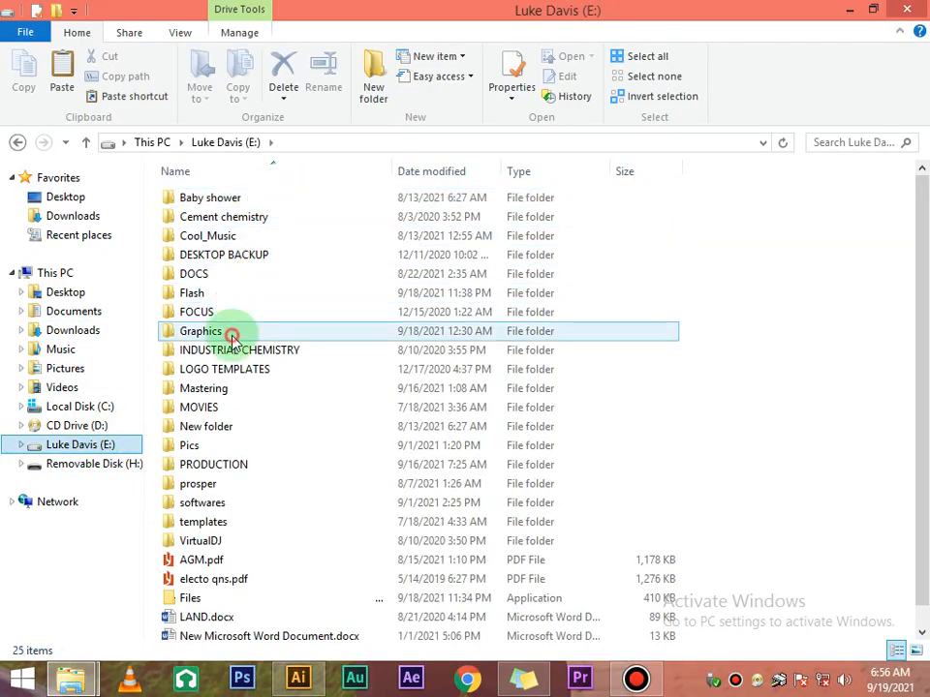
{"action": "double_click", "coordinate": [232, 330]}
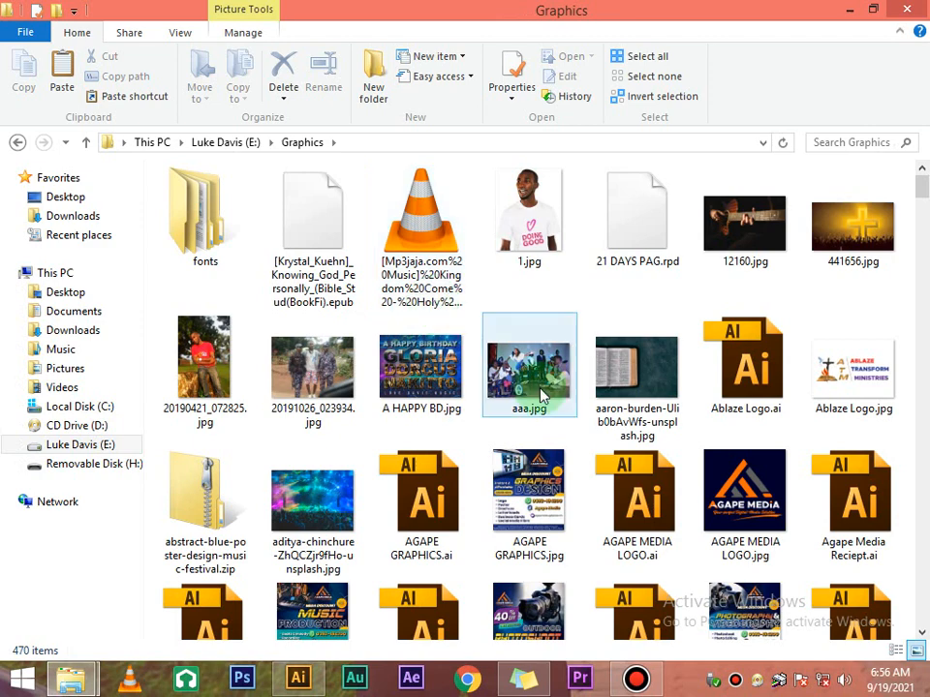
{"action": "left_click", "coordinate": [538, 392]}
{"action": "scroll", "coordinate": [544, 397], "scroll_direction": "down", "scroll_amount": 2}
{"action": "scroll", "coordinate": [546, 395], "scroll_direction": "down", "scroll_amount": 5}
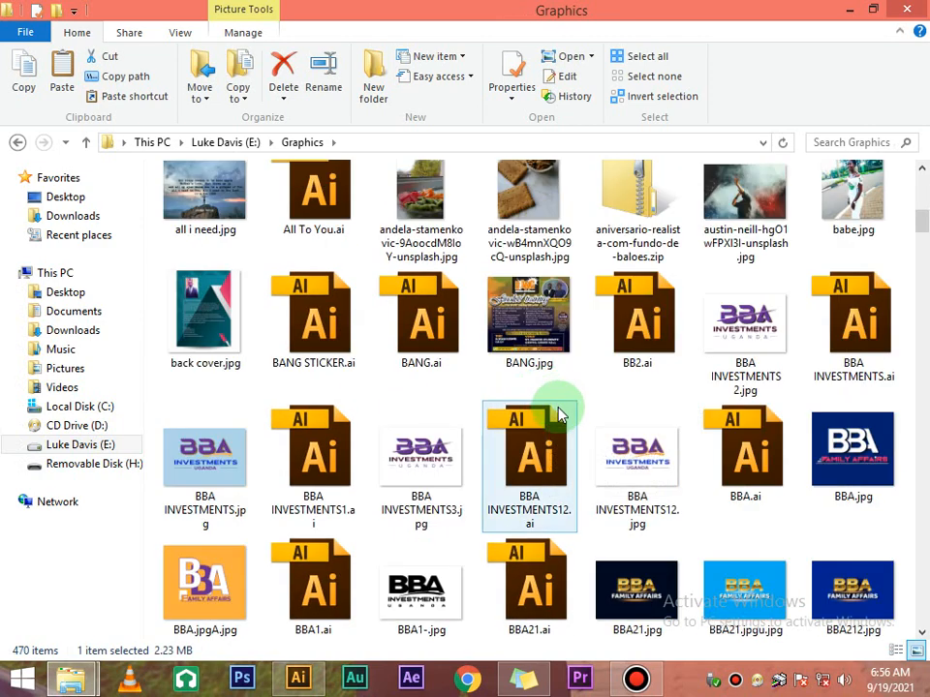
{"action": "scroll", "coordinate": [566, 416], "scroll_direction": "down", "scroll_amount": 3}
{"action": "scroll", "coordinate": [569, 419], "scroll_direction": "down", "scroll_amount": 5}
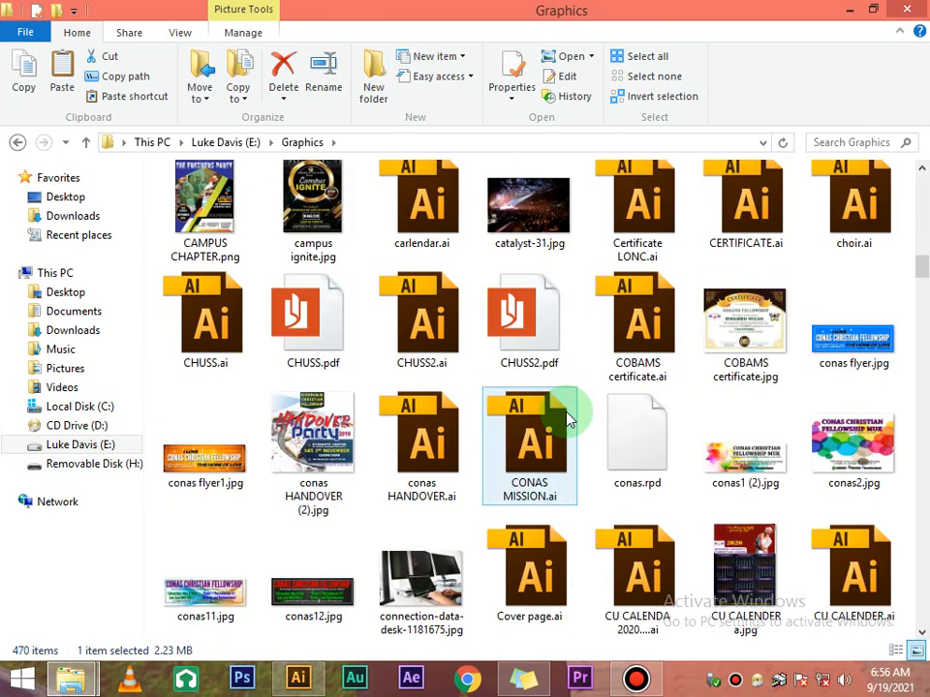
{"action": "scroll", "coordinate": [569, 419], "scroll_direction": "down", "scroll_amount": 10}
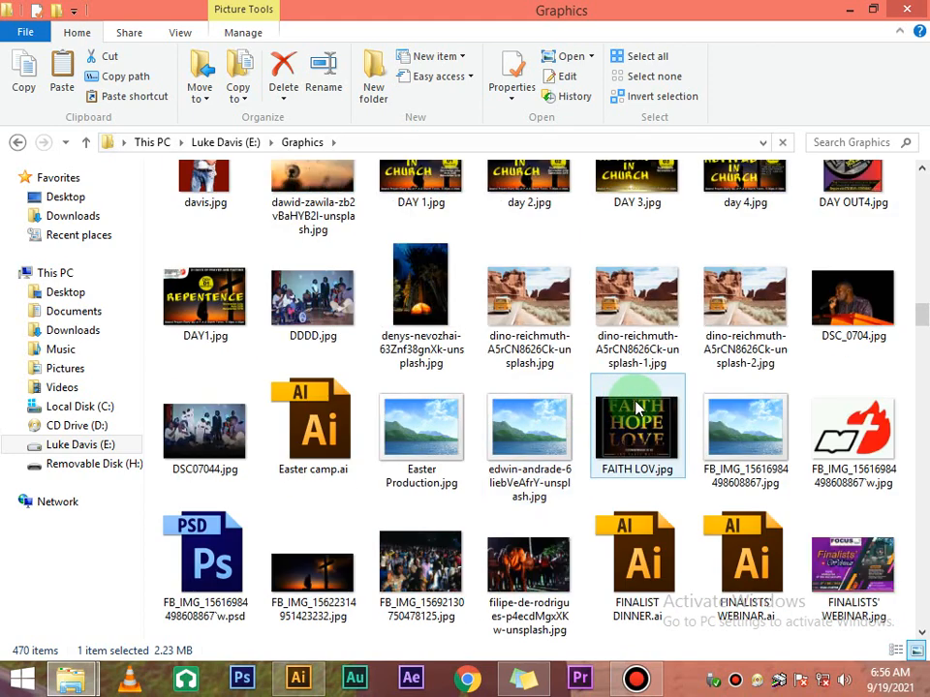
{"action": "scroll", "coordinate": [669, 408], "scroll_direction": "down", "scroll_amount": 3}
{"action": "left_click", "coordinate": [854, 194]}
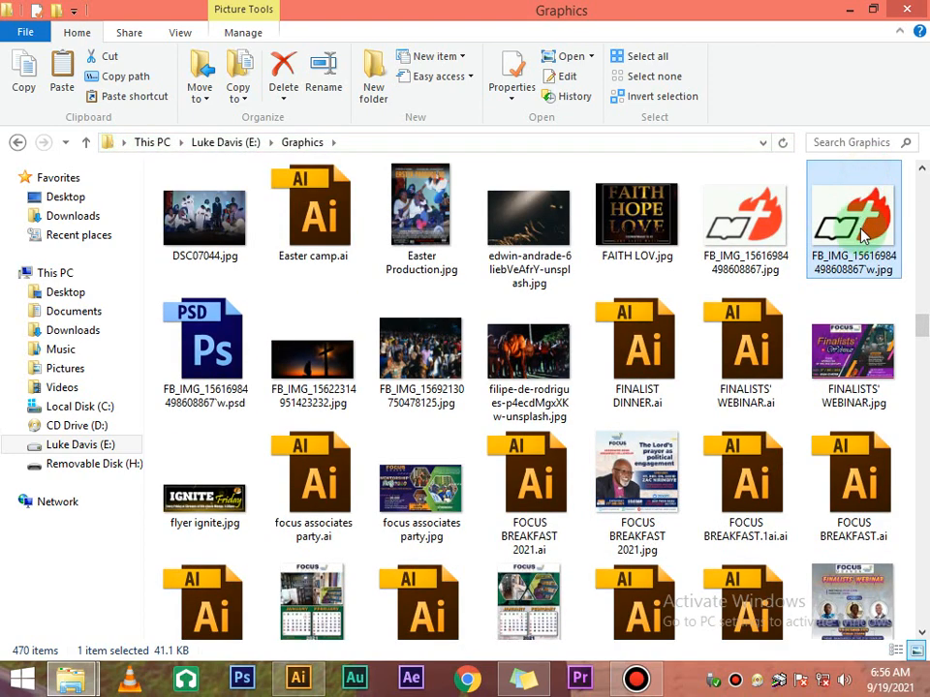
{"action": "left_click_drag", "start_coordinate": [857, 225], "coordinate": [372, 387]}
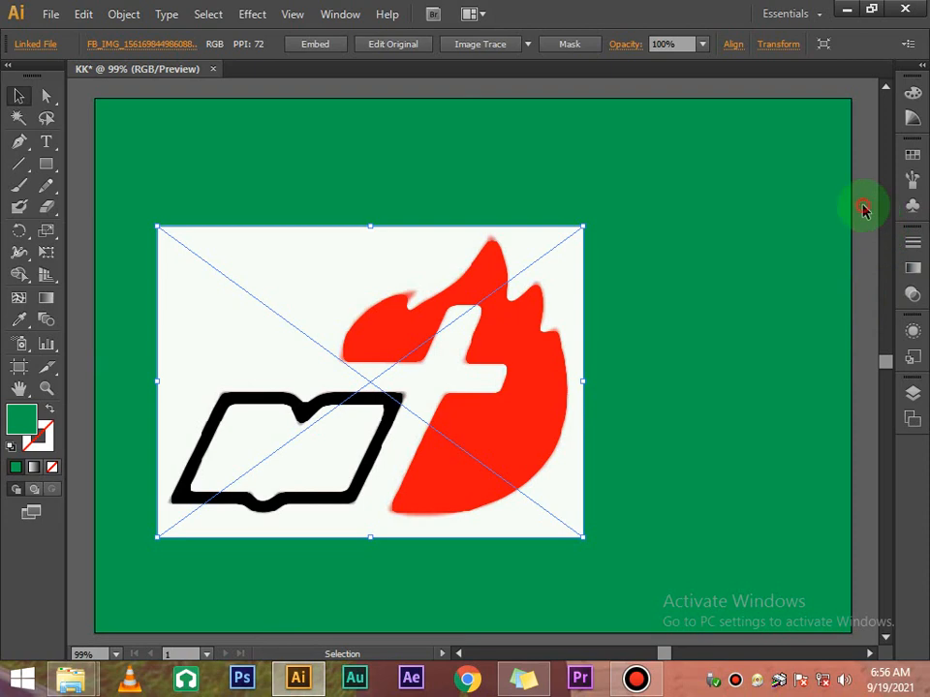
Drop the logo image onto the green artboard and move it up and right
{"action": "left_click", "coordinate": [859, 237]}
{"action": "scroll", "coordinate": [859, 237], "scroll_direction": "down", "scroll_amount": 1}
{"action": "scroll", "coordinate": [859, 238], "scroll_direction": "down", "scroll_amount": 1}
{"action": "left_click", "coordinate": [316, 423]}
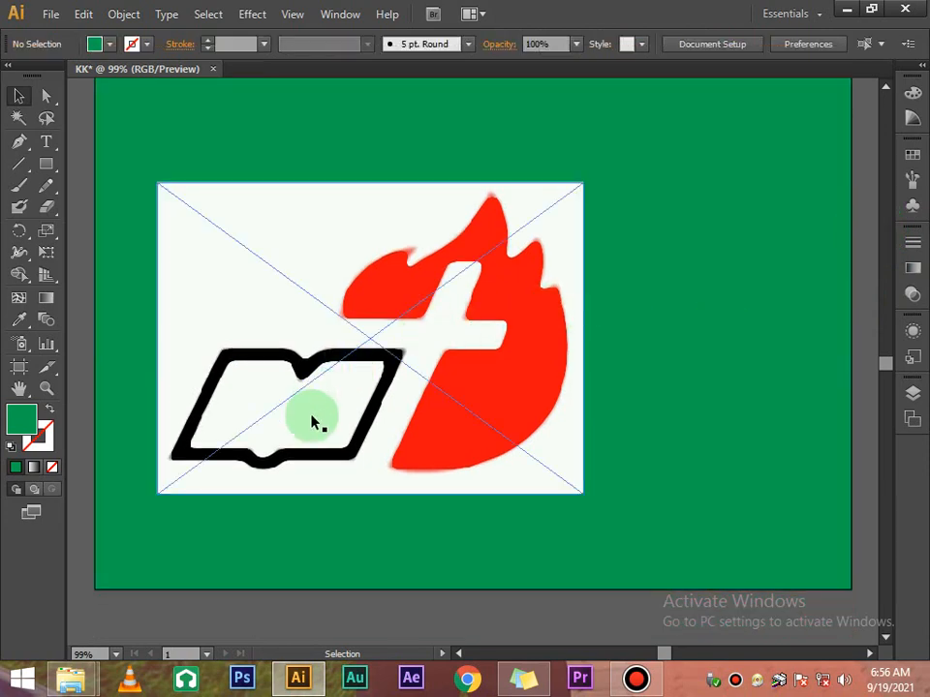
{"action": "left_click_drag", "start_coordinate": [356, 360], "coordinate": [432, 297]}
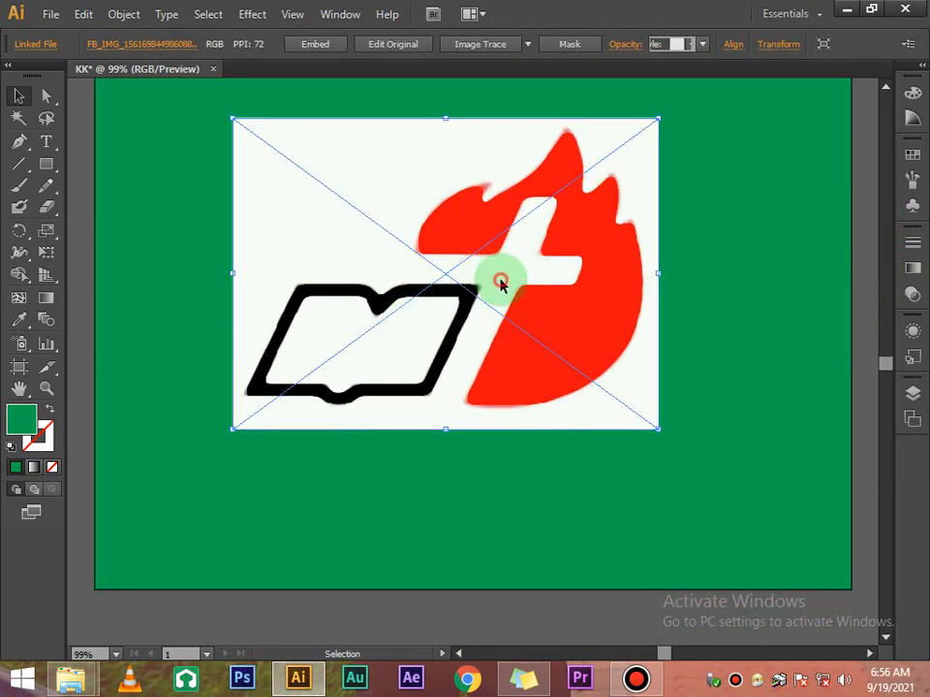
Shift the logo further right and nudge it down into a central spot
{"action": "left_click", "coordinate": [721, 223]}
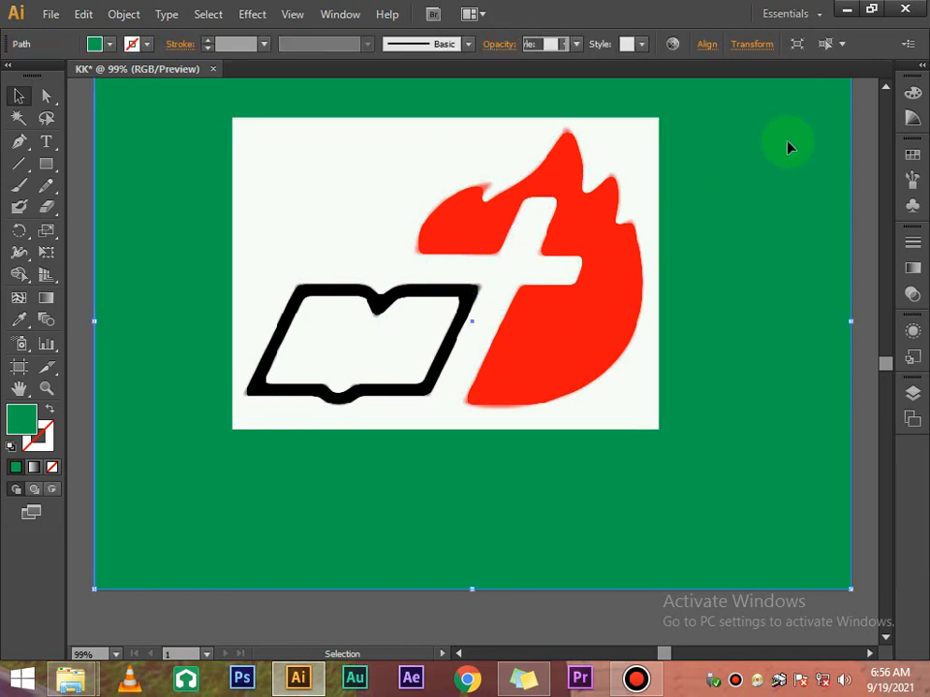
{"action": "scroll", "coordinate": [788, 147], "scroll_direction": "up", "scroll_amount": 3}
{"action": "left_click", "coordinate": [811, 115]}
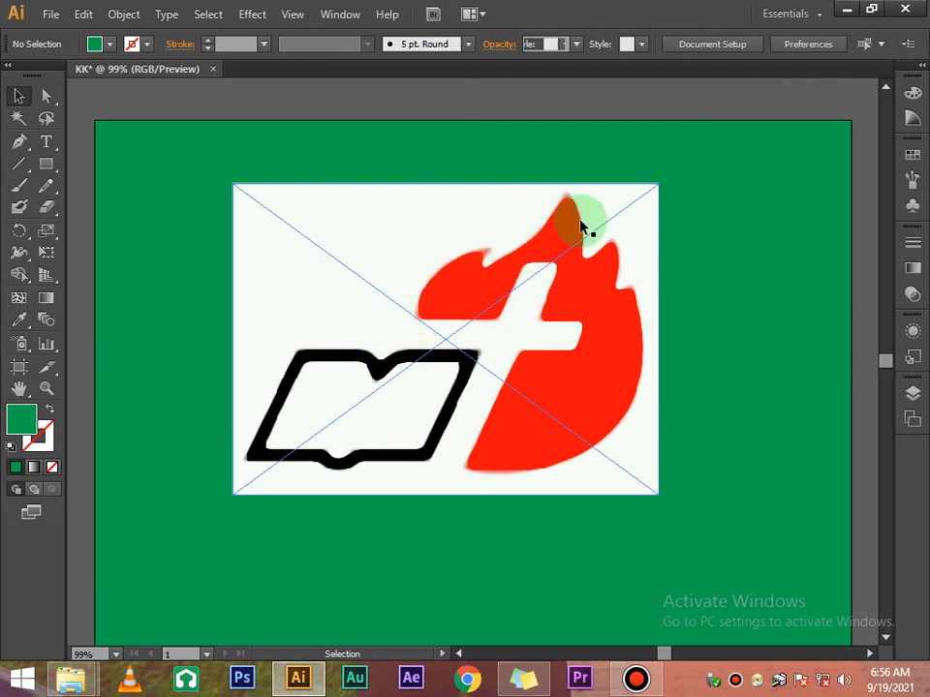
{"action": "left_click_drag", "start_coordinate": [625, 363], "coordinate": [693, 332]}
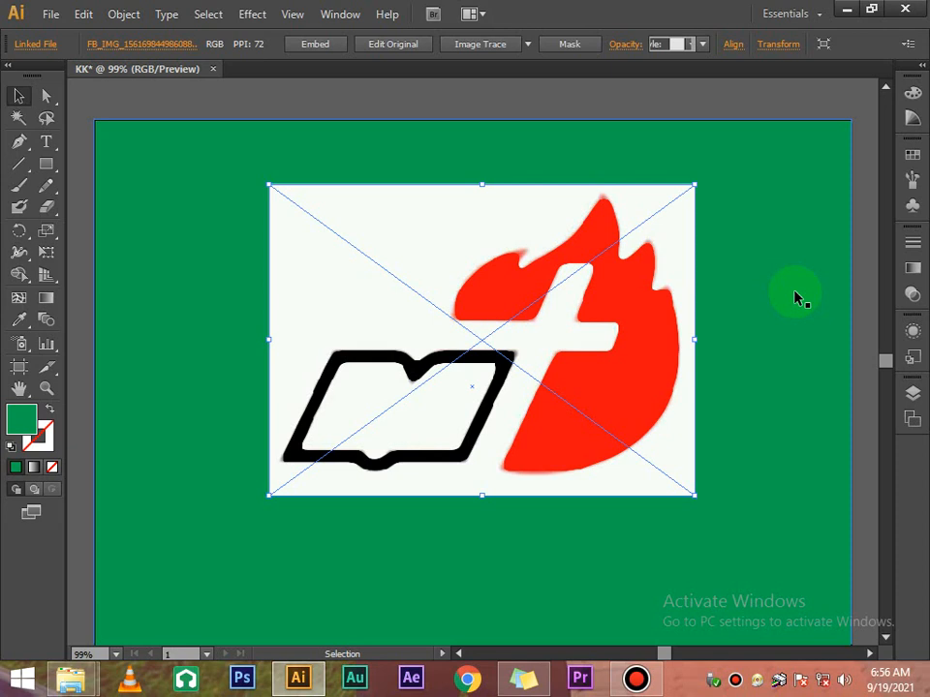
{"action": "left_click", "coordinate": [743, 258]}
{"action": "mouse_move", "coordinate": [612, 280]}
{"action": "left_mouse_down"}
{"action": "mouse_move", "coordinate": [607, 310]}
{"action": "mouse_move", "coordinate": [607, 258]}
{"action": "mouse_move", "coordinate": [609, 291]}
{"action": "left_mouse_up"}
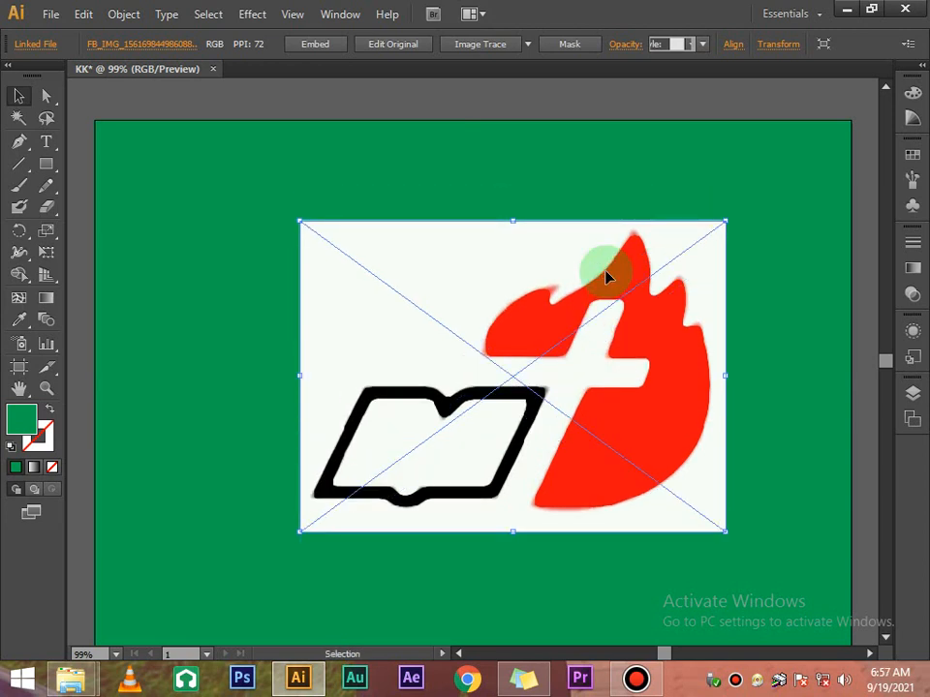
{"action": "scroll", "coordinate": [743, 221], "scroll_direction": "up", "scroll_amount": 5}
{"action": "scroll", "coordinate": [743, 222], "scroll_direction": "down", "scroll_amount": 5}
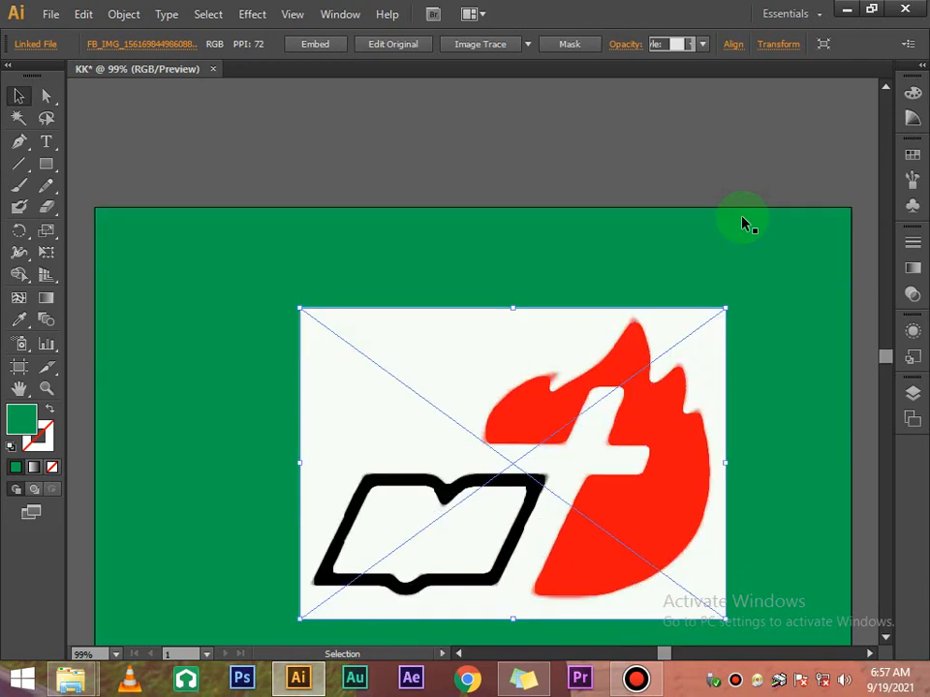
{"action": "left_click", "coordinate": [742, 221]}
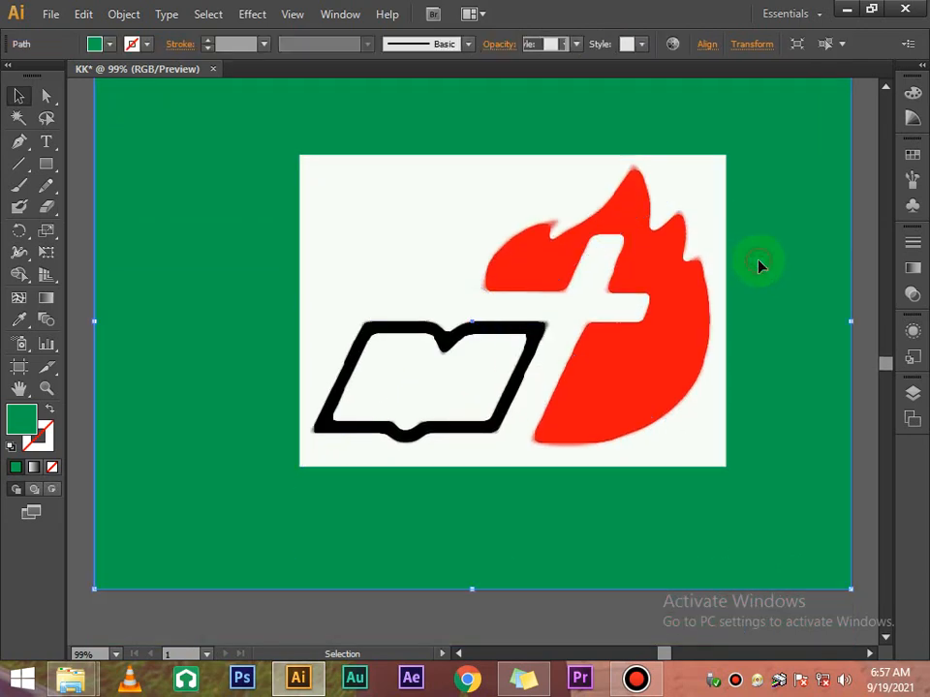
Move the logo image up off the page onto the pasteboard
{"action": "scroll", "coordinate": [759, 256], "scroll_direction": "up", "scroll_amount": 2}
{"action": "scroll", "coordinate": [759, 256], "scroll_direction": "down", "scroll_amount": 2}
{"action": "scroll", "coordinate": [759, 256], "scroll_direction": "up", "scroll_amount": 5}
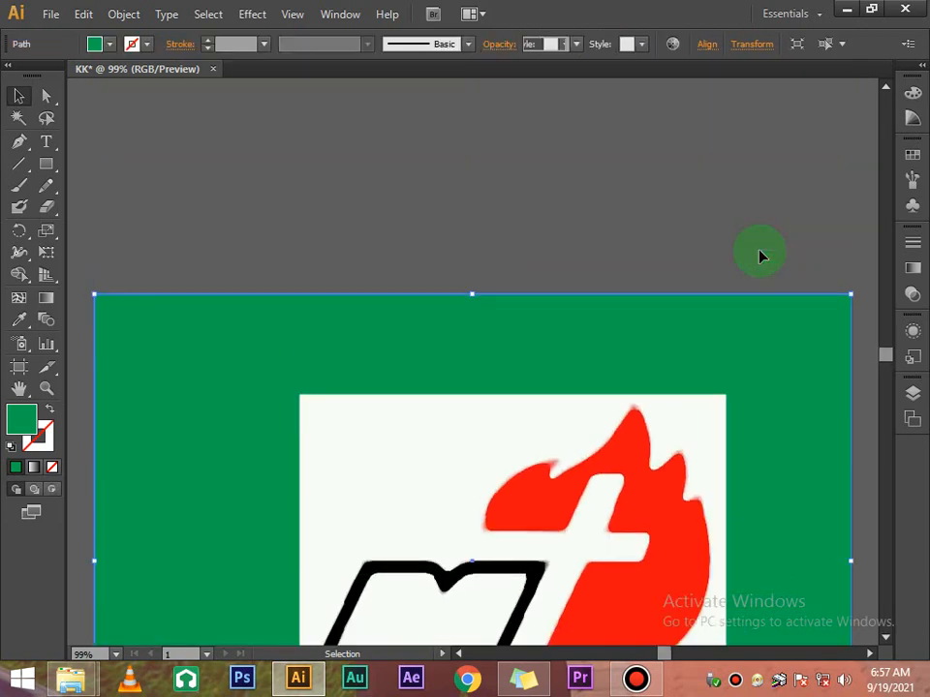
{"action": "left_click_drag", "start_coordinate": [549, 625], "coordinate": [567, 182]}
{"action": "left_click_drag", "start_coordinate": [569, 330], "coordinate": [568, 277]}
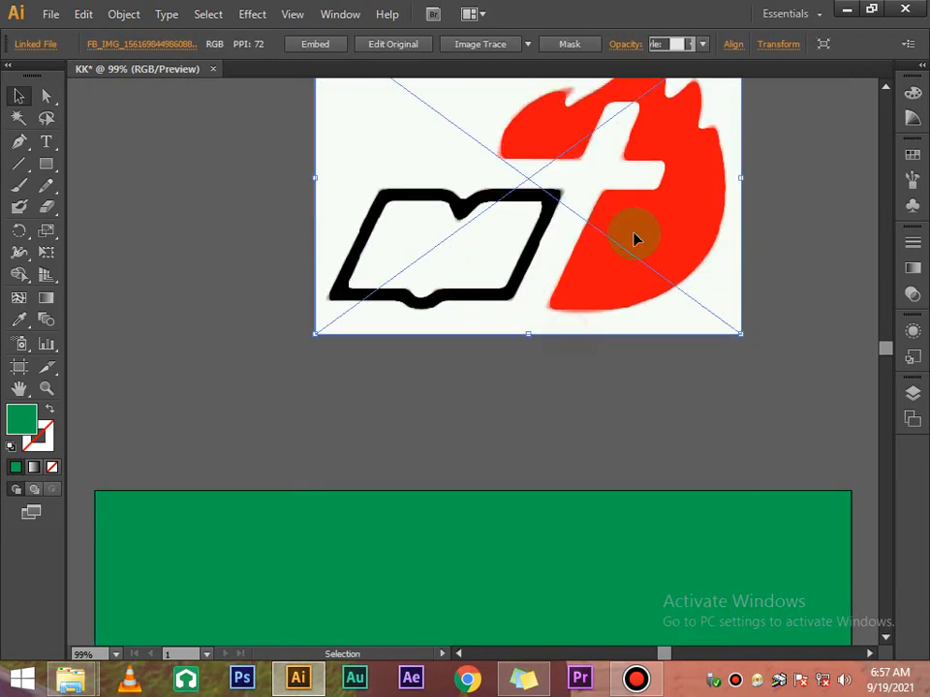
{"action": "scroll", "coordinate": [634, 236], "scroll_direction": "up", "scroll_amount": 3}
{"action": "left_click_drag", "start_coordinate": [592, 324], "coordinate": [572, 276]}
{"action": "left_click", "coordinate": [751, 207]}
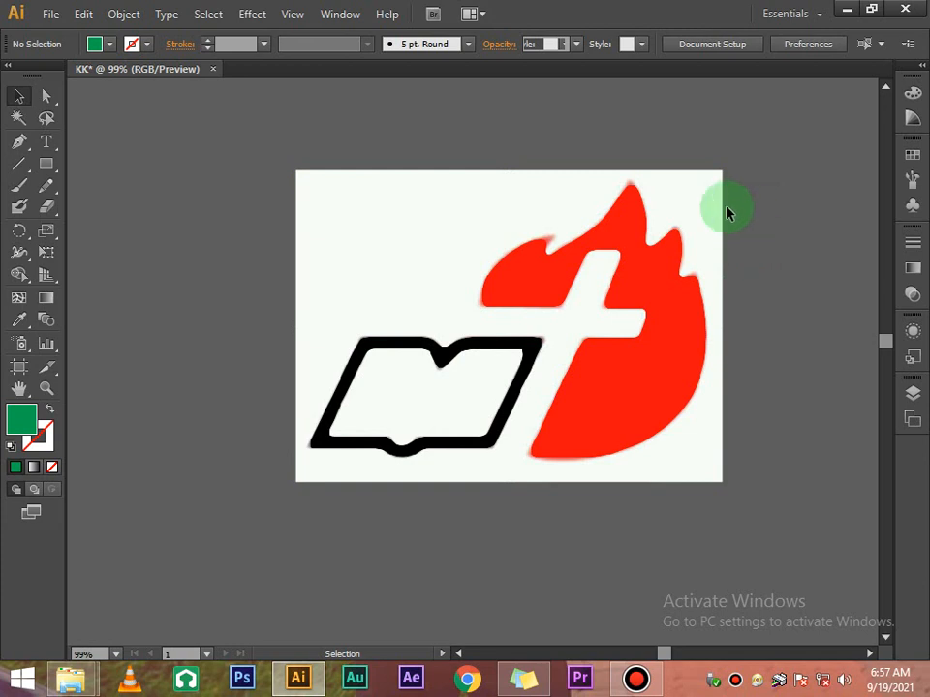
{"action": "scroll", "coordinate": [719, 145], "scroll_direction": "down", "scroll_amount": 2}
{"action": "scroll", "coordinate": [732, 176], "scroll_direction": "up", "scroll_amount": 1}
{"action": "scroll", "coordinate": [733, 178], "scroll_direction": "up", "scroll_amount": 1}
{"action": "left_click", "coordinate": [543, 250]}
{"action": "scroll", "coordinate": [552, 239], "scroll_direction": "down", "scroll_amount": 5}
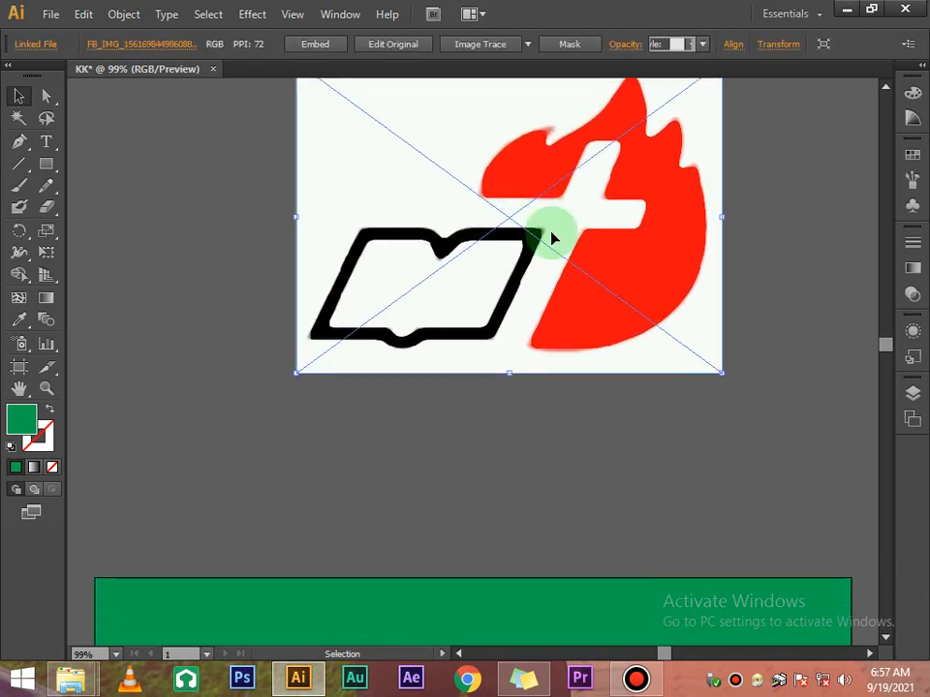
{"action": "scroll", "coordinate": [581, 213], "scroll_direction": "down", "scroll_amount": 6}
{"action": "left_click_drag", "start_coordinate": [507, 287], "coordinate": [553, 287]}
Shrink the green rectangle from its top-left corner to about 22.28 × 11.8 cm and reposition it
{"action": "left_click_drag", "start_coordinate": [138, 94], "coordinate": [307, 266]}
{"action": "left_click_drag", "start_coordinate": [514, 366], "coordinate": [423, 318]}
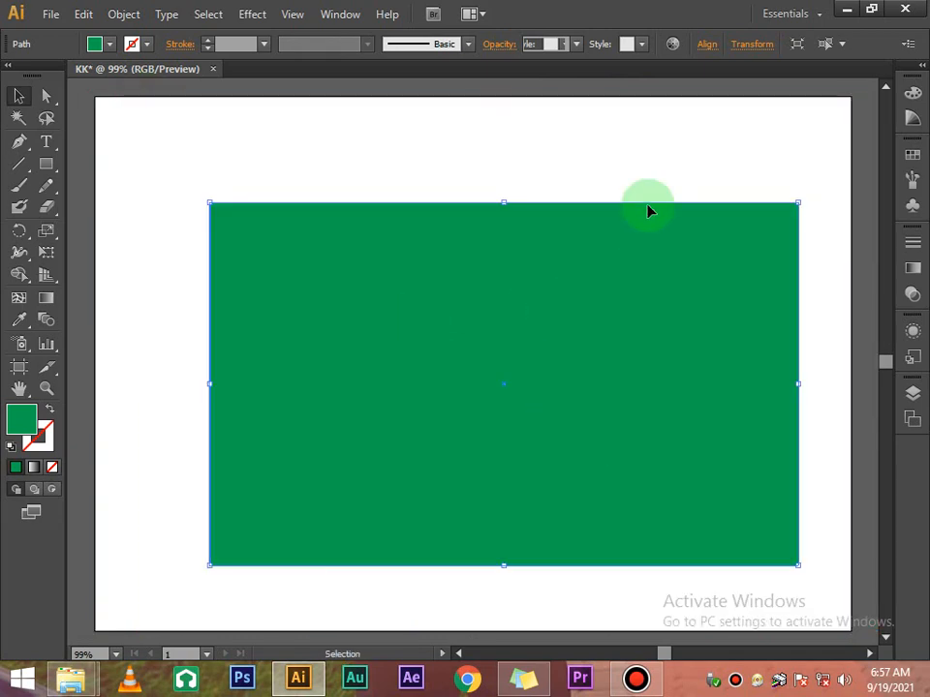
{"action": "left_click_drag", "start_coordinate": [642, 279], "coordinate": [616, 257]}
{"action": "left_click", "coordinate": [633, 149]}
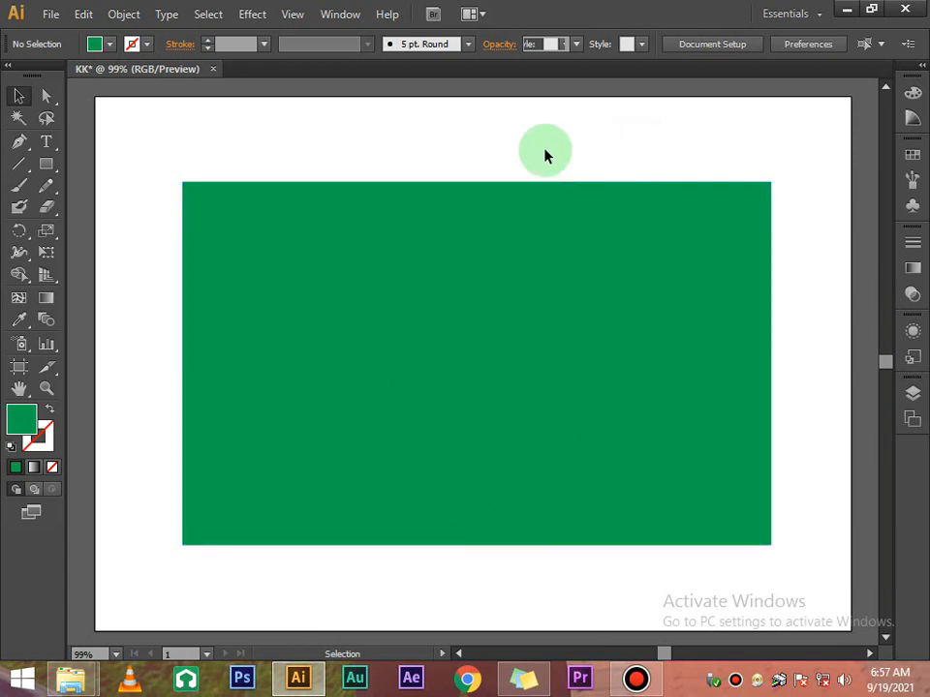
{"action": "left_click", "coordinate": [467, 198]}
{"action": "left_click", "coordinate": [54, 167]}
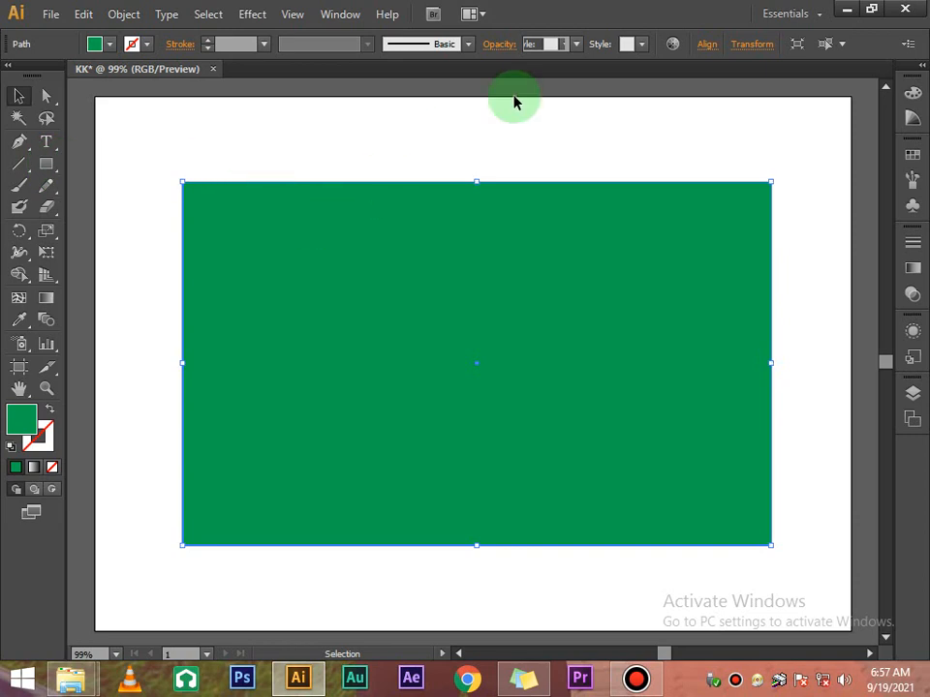
{"action": "left_click", "coordinate": [847, 11]}
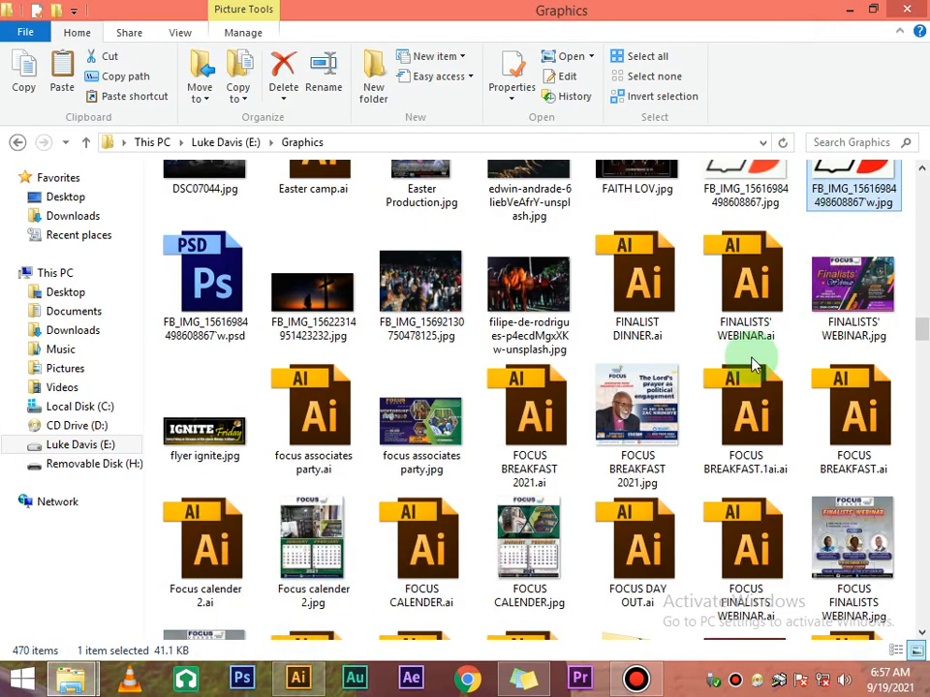
{"action": "left_click", "coordinate": [660, 388]}
{"action": "scroll", "coordinate": [660, 387], "scroll_direction": "down", "scroll_amount": 10}
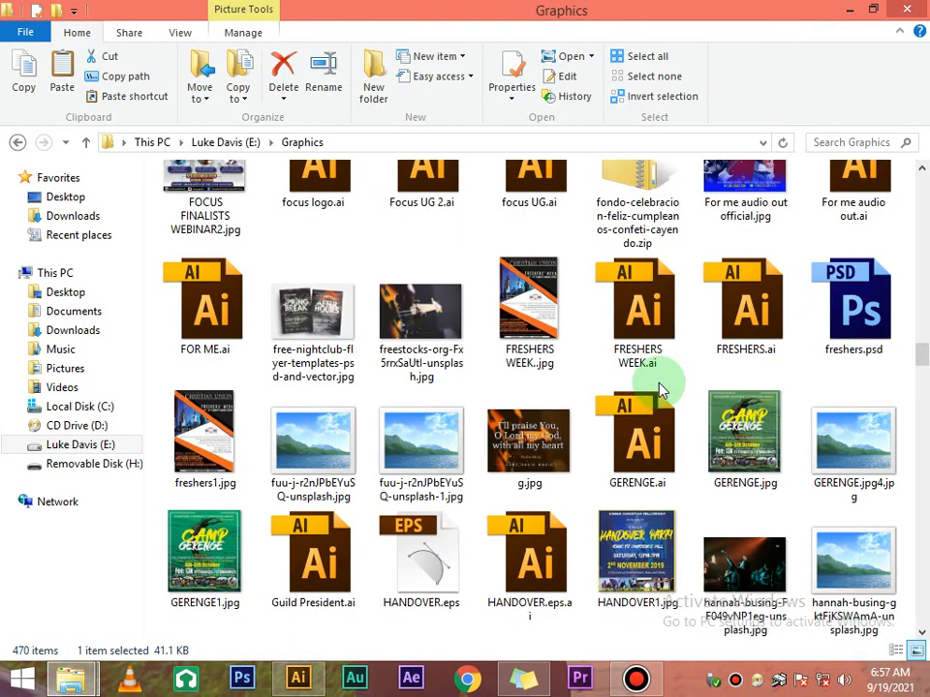
{"action": "scroll", "coordinate": [661, 388], "scroll_direction": "up", "scroll_amount": 8}
{"action": "scroll", "coordinate": [660, 387], "scroll_direction": "up", "scroll_amount": 5}
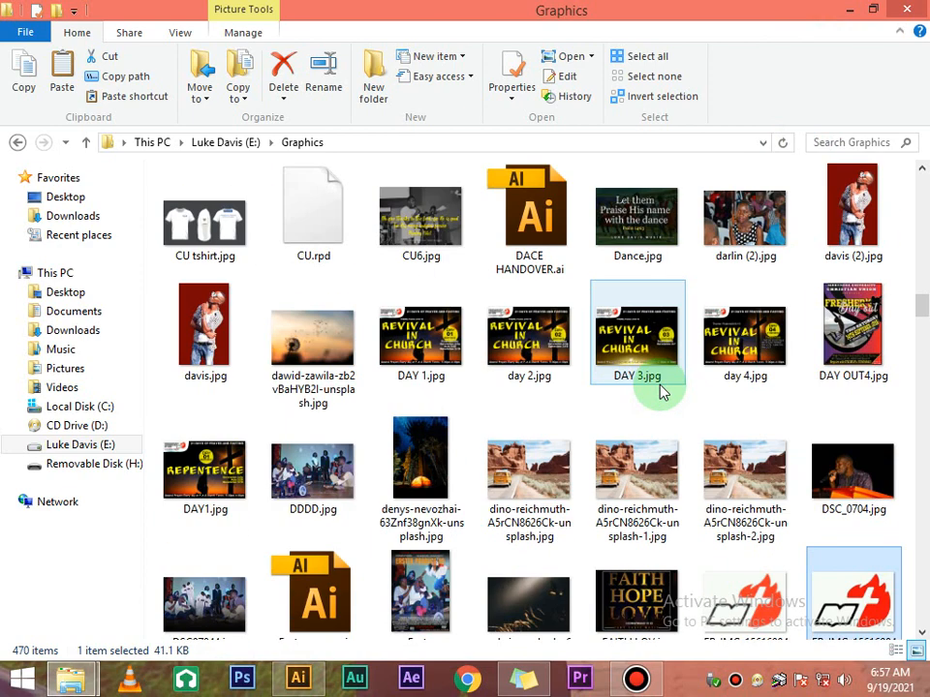
{"action": "scroll", "coordinate": [660, 389], "scroll_direction": "up", "scroll_amount": 5}
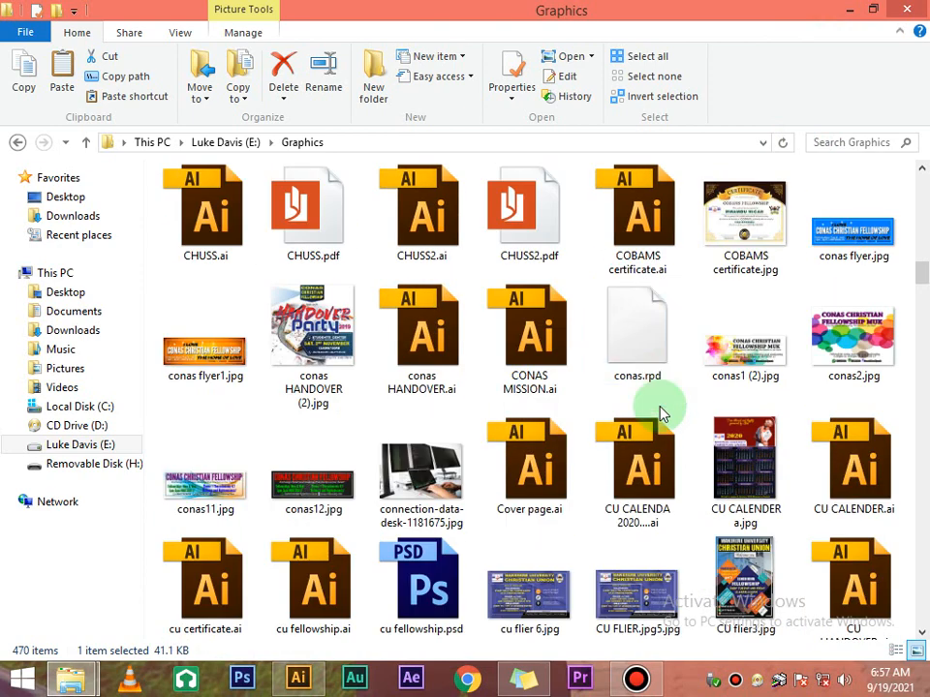
{"action": "scroll", "coordinate": [662, 407], "scroll_direction": "up", "scroll_amount": 2}
{"action": "left_click", "coordinate": [744, 469]}
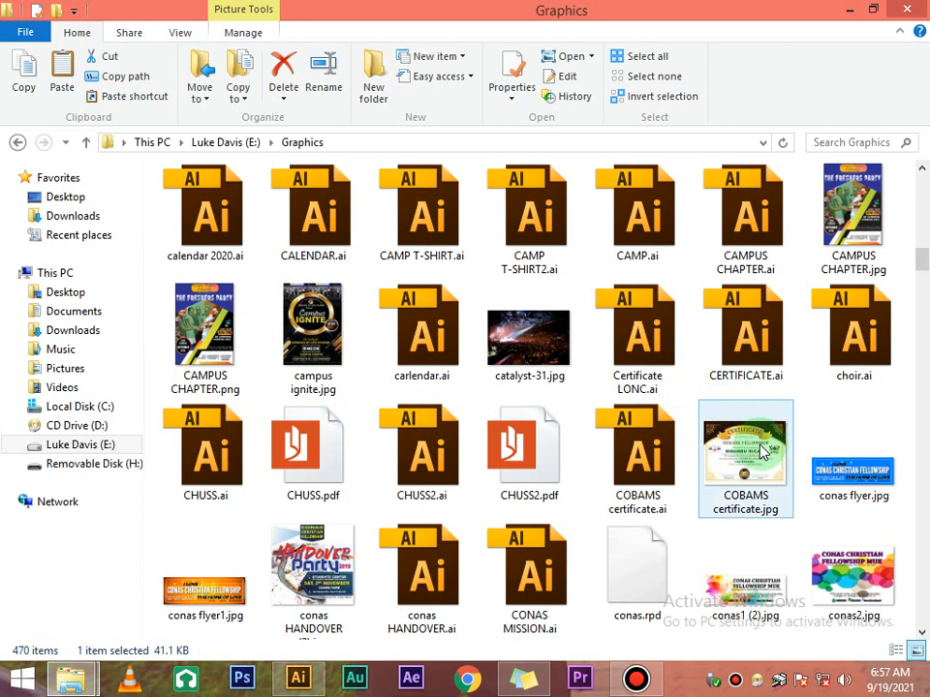
{"action": "left_click_drag", "start_coordinate": [761, 492], "coordinate": [463, 407]}
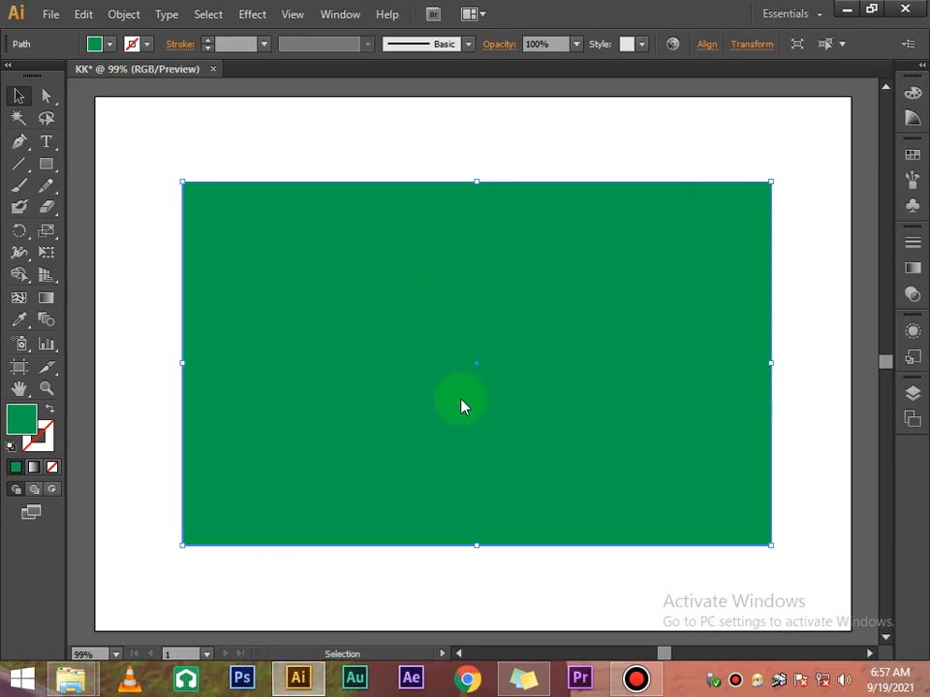
Scale the certificate image to 90%, then repeat the scale to shrink it again
{"action": "right_click", "coordinate": [515, 365]}
{"action": "mouse_move", "coordinate": [586, 451]}
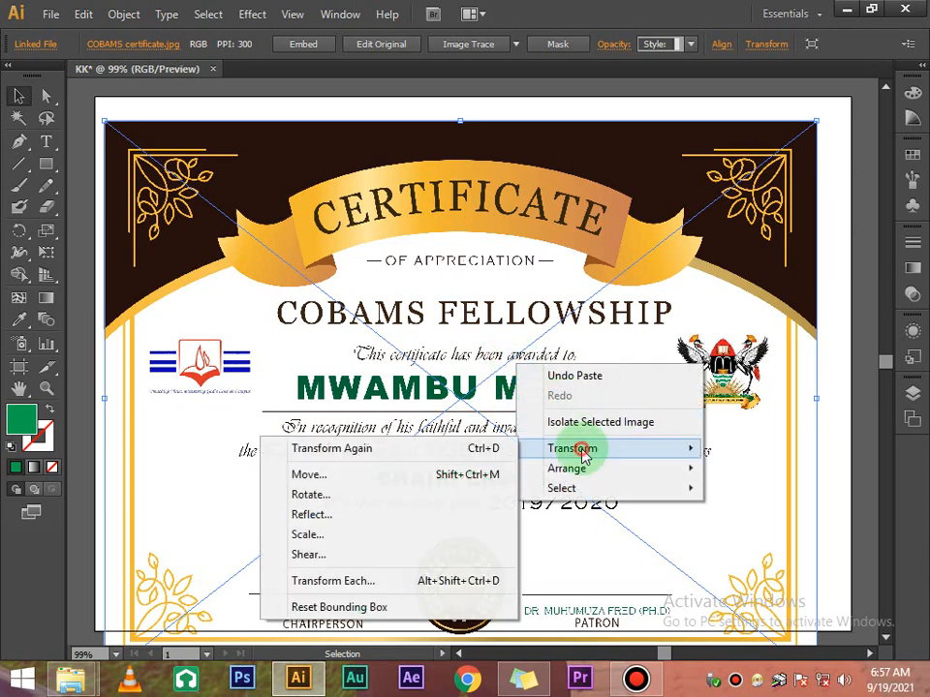
{"action": "left_click", "coordinate": [319, 536]}
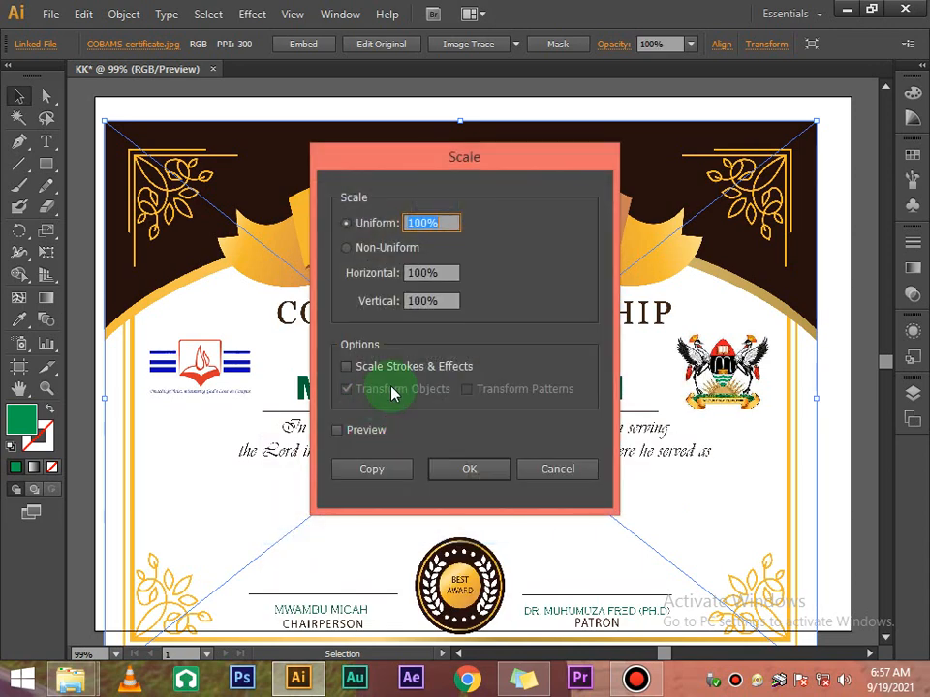
{"action": "type", "text": "90"}
{"action": "key", "text": "Return"}
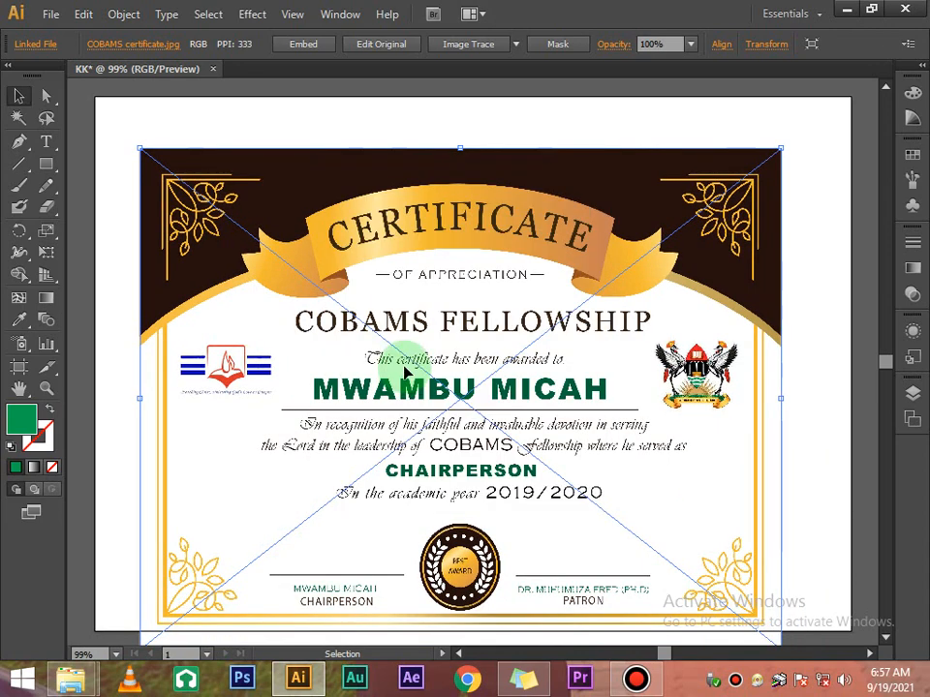
{"action": "key", "text": "ctrl+d"}
{"action": "key", "text": "ctrl+d"}
{"action": "key", "text": "ctrl+d"}
{"action": "key", "text": "ctrl+d"}
{"action": "key", "text": "ctrl+d"}
{"action": "key", "text": "ctrl+d"}
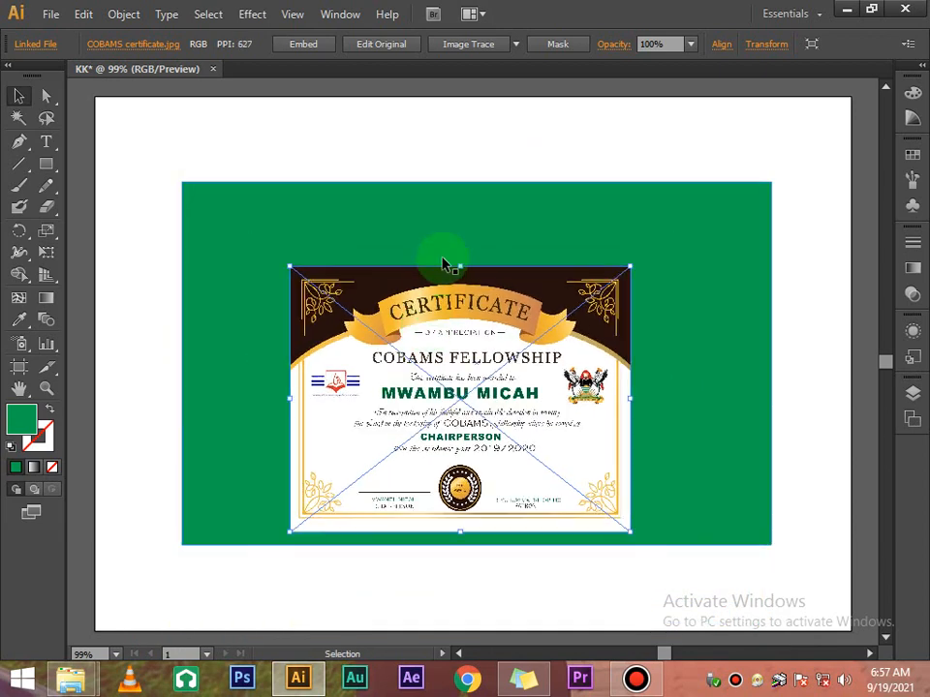
Move the certificate up and right so it sits centred on the green rectangle
{"action": "left_click_drag", "start_coordinate": [468, 343], "coordinate": [496, 328]}
{"action": "left_click", "coordinate": [688, 313]}
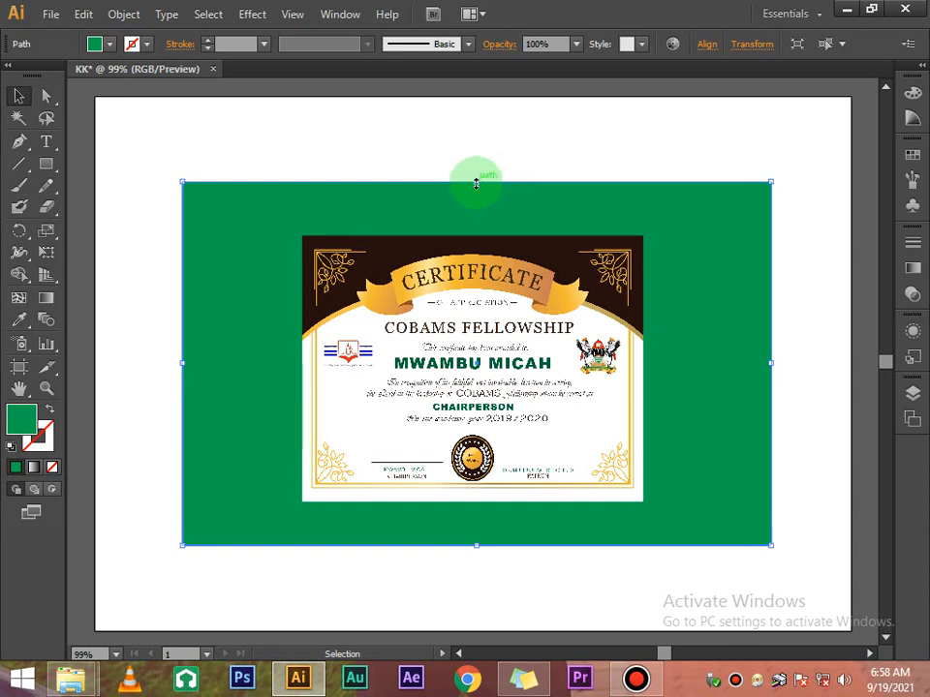
{"action": "left_click", "coordinate": [637, 683]}
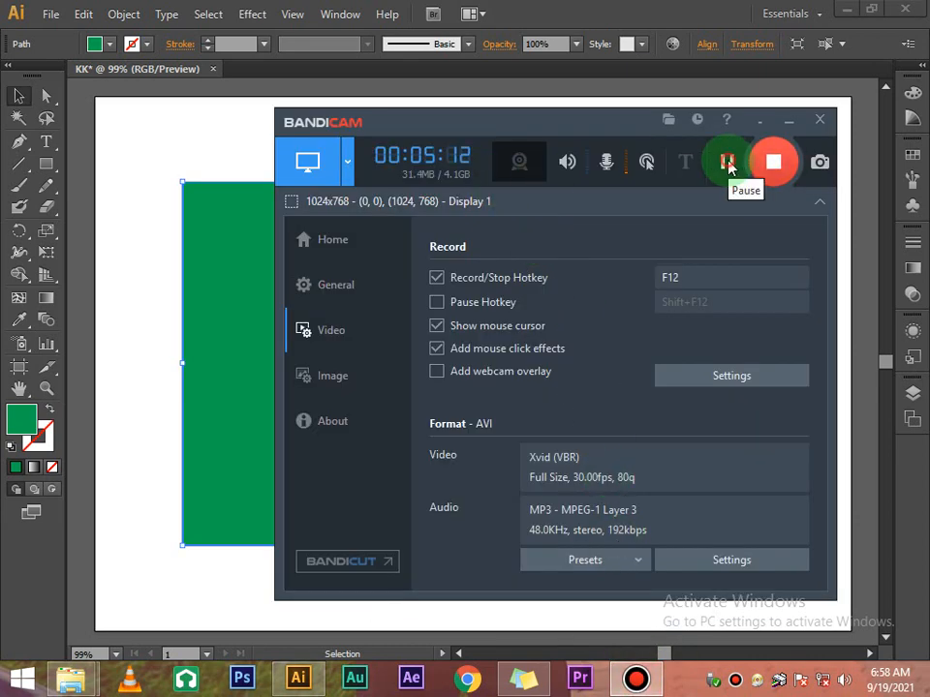
{"action": "left_click", "coordinate": [217, 144]}
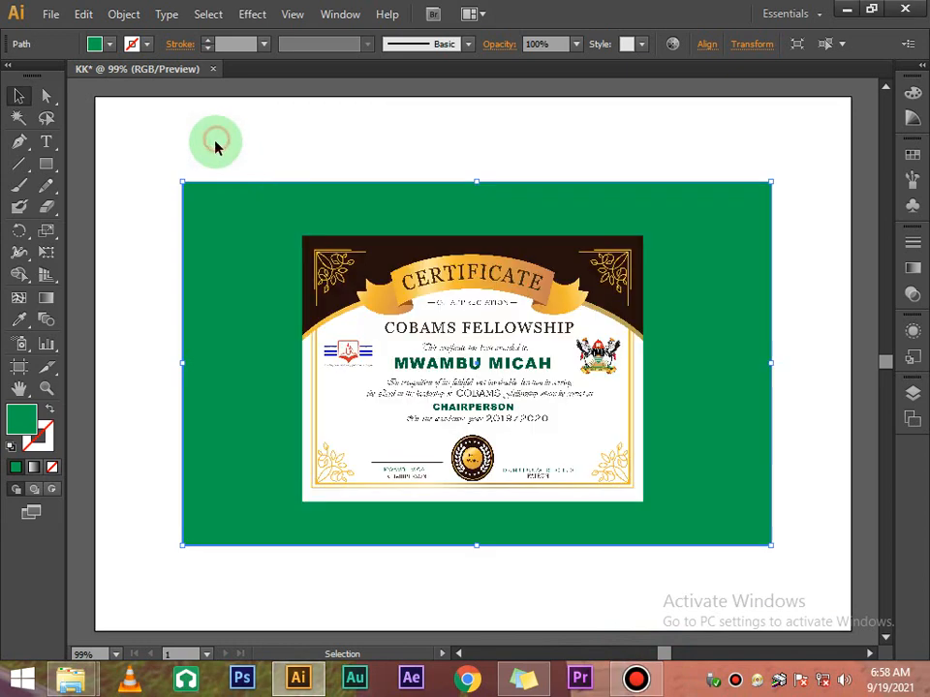
{"action": "left_click", "coordinate": [552, 150]}
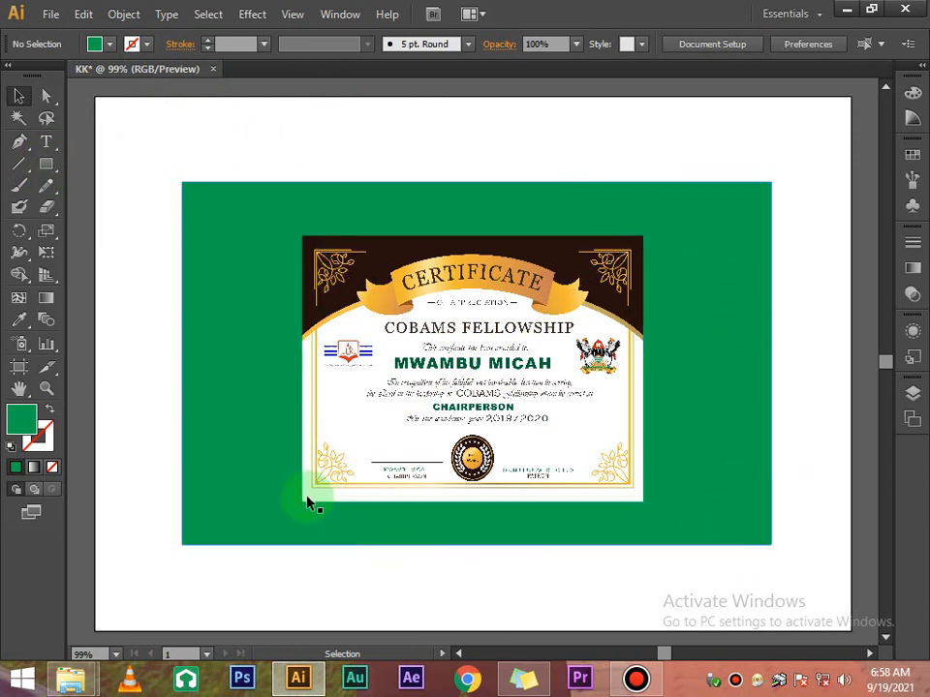
Draw an ellipse across the green rectangle and fill it with CMYK Blue
{"action": "left_click", "coordinate": [50, 167]}
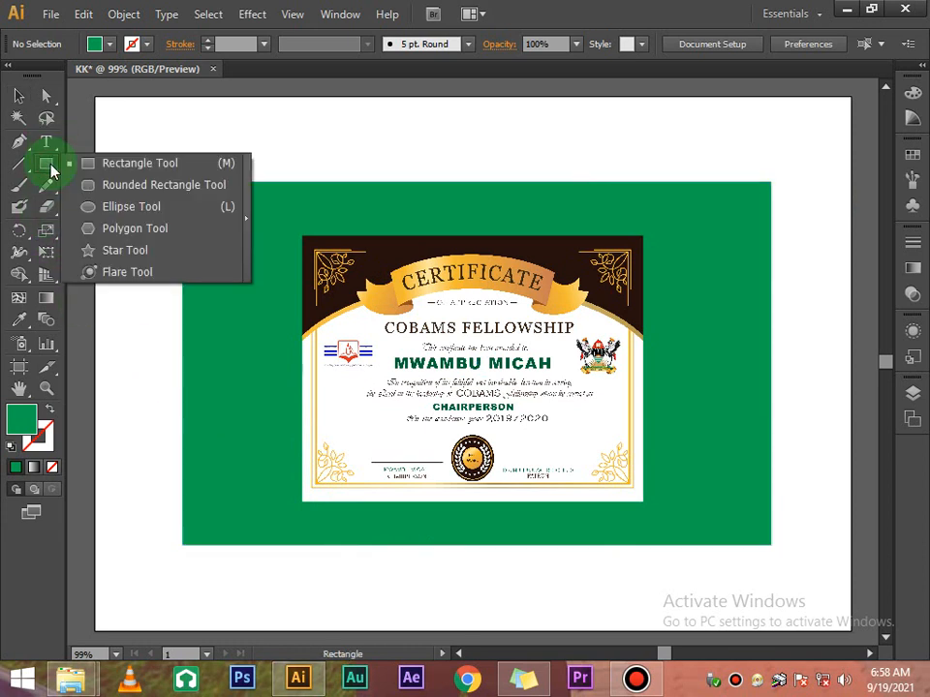
{"action": "left_click", "coordinate": [121, 206]}
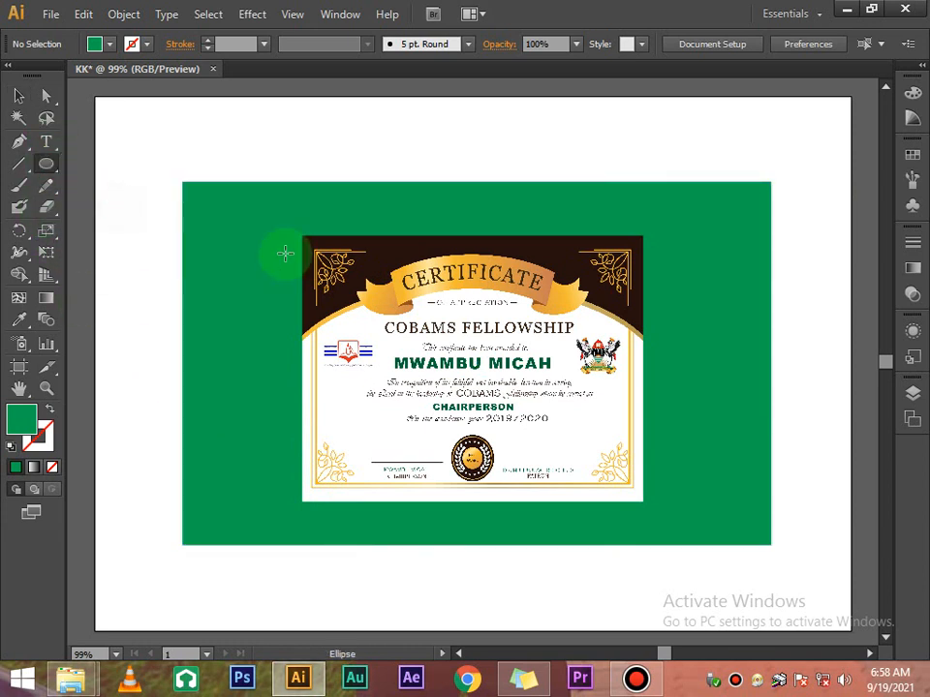
{"action": "left_click_drag", "start_coordinate": [213, 210], "coordinate": [760, 540]}
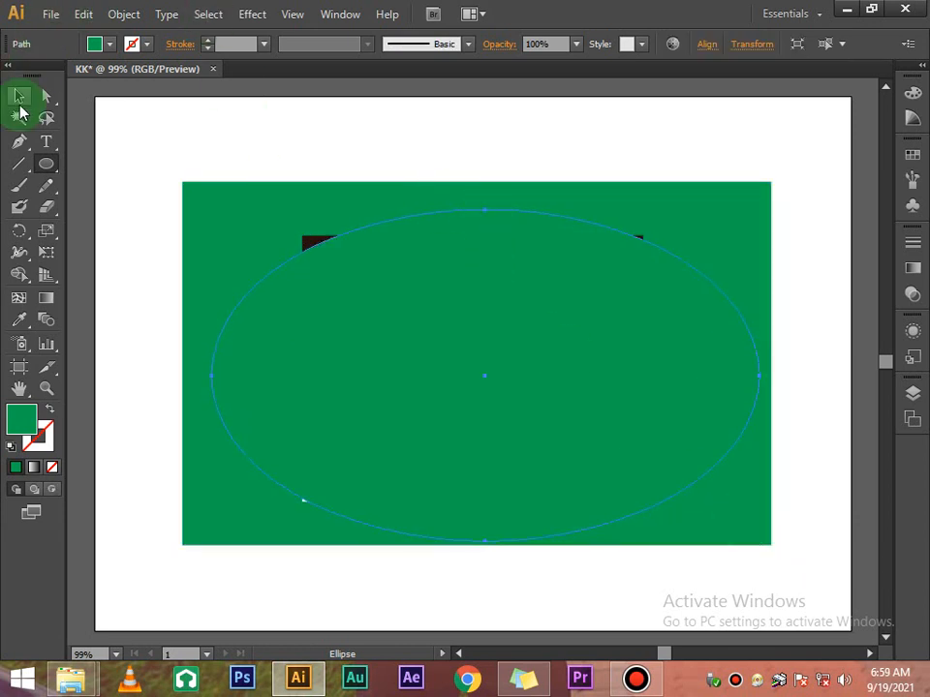
{"action": "left_click", "coordinate": [19, 97]}
{"action": "left_click", "coordinate": [101, 44]}
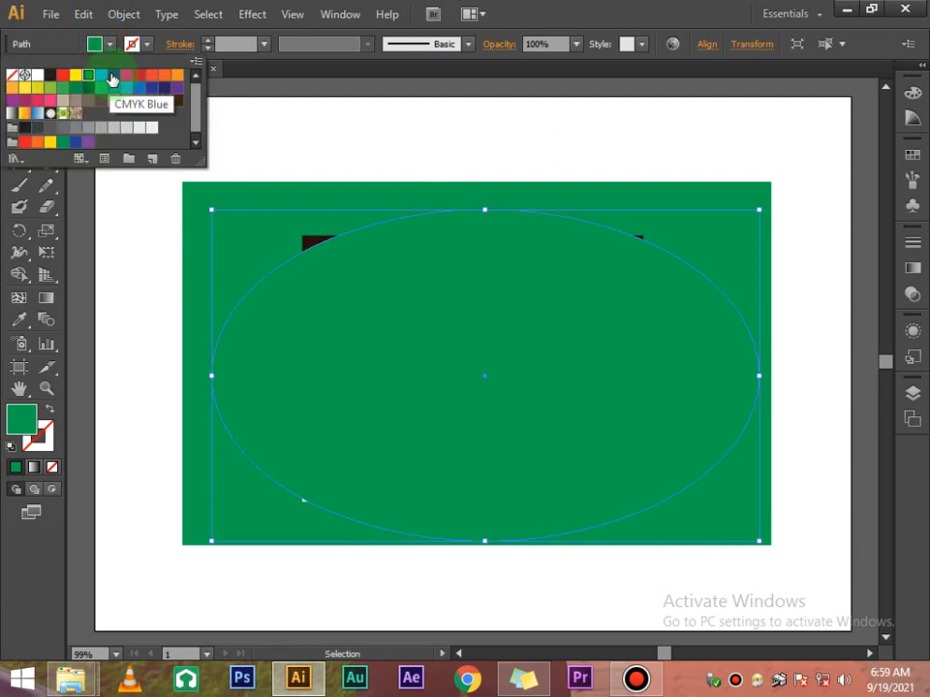
{"action": "left_click", "coordinate": [109, 76]}
{"action": "left_click", "coordinate": [292, 114]}
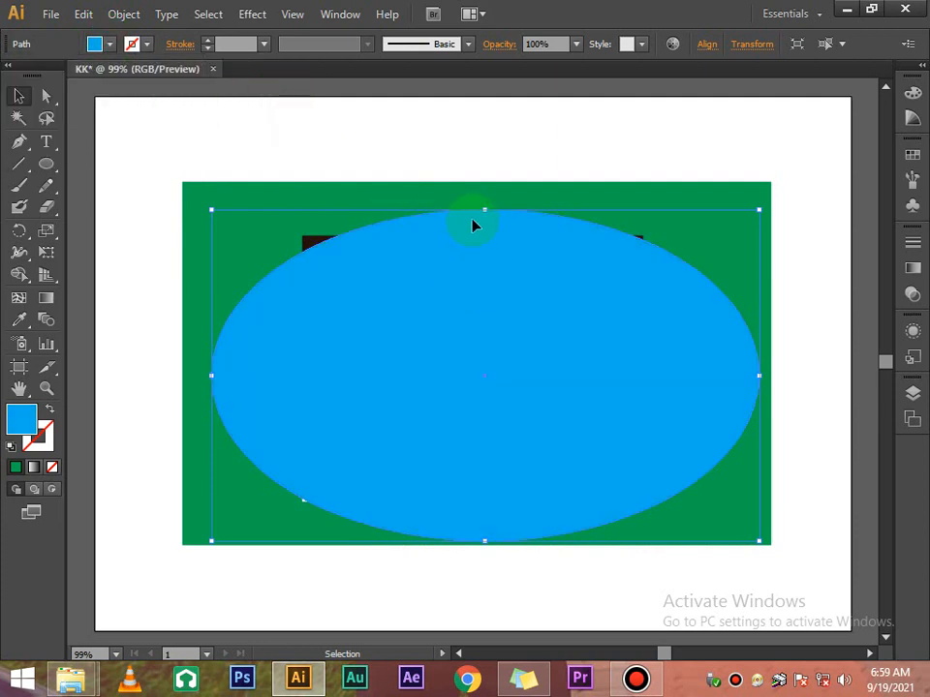
Stretch the ellipse to the rectangle's top and widen it leftward to 22.2 cm
{"action": "left_click_drag", "start_coordinate": [476, 207], "coordinate": [468, 190]}
{"action": "left_click", "coordinate": [496, 152]}
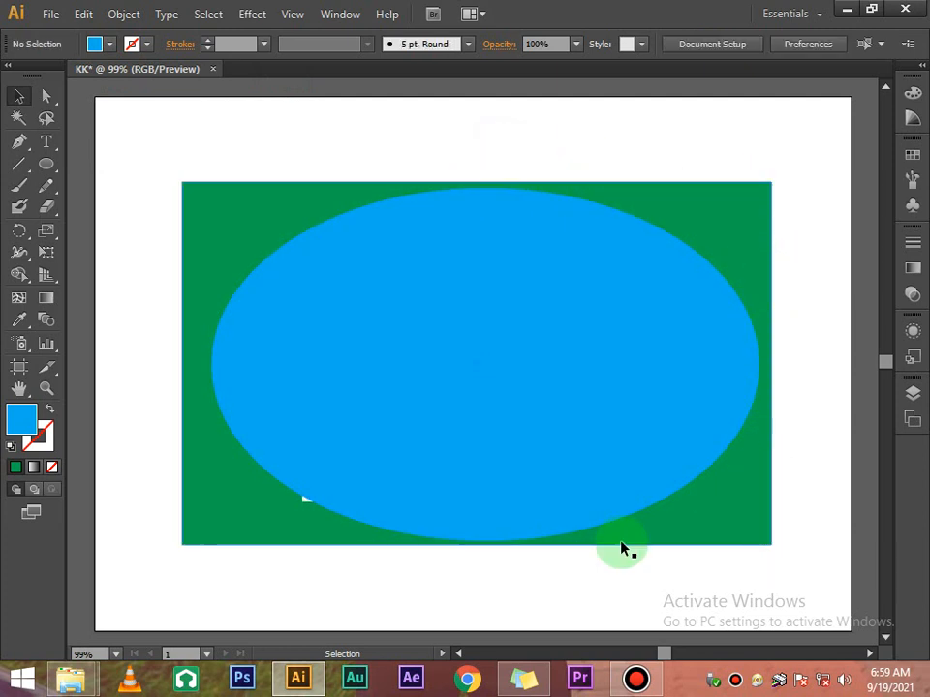
{"action": "left_click", "coordinate": [354, 435]}
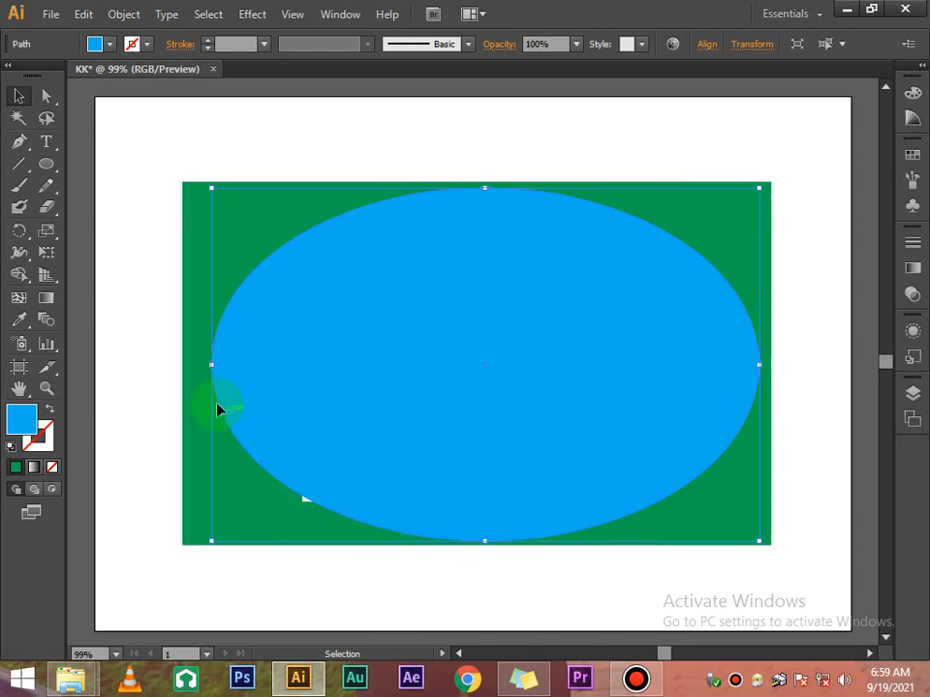
{"action": "left_click_drag", "start_coordinate": [212, 368], "coordinate": [194, 384]}
{"action": "left_click", "coordinate": [281, 167]}
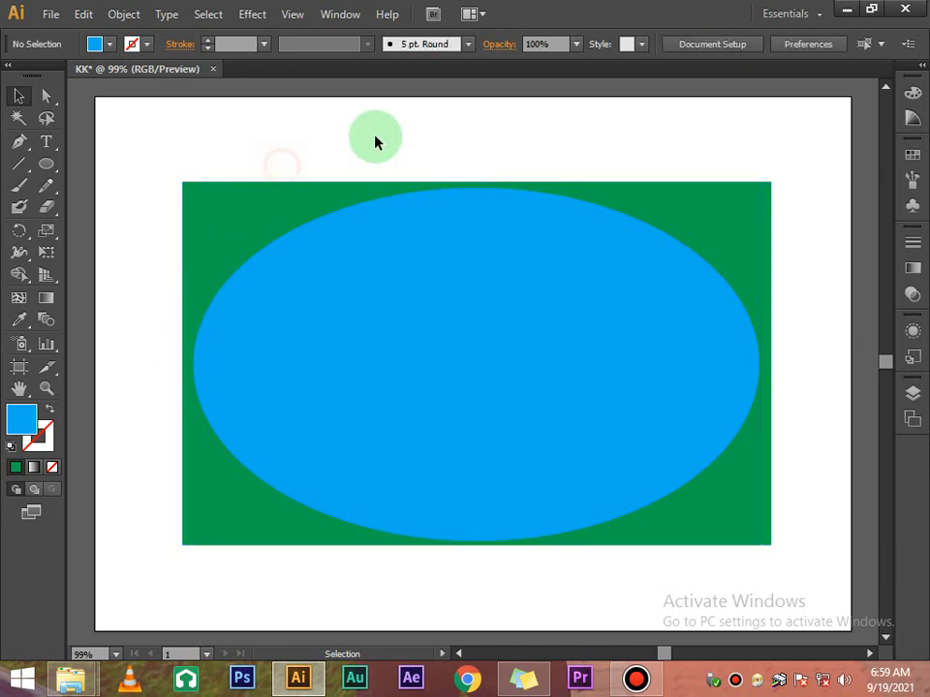
{"action": "left_click", "coordinate": [391, 418]}
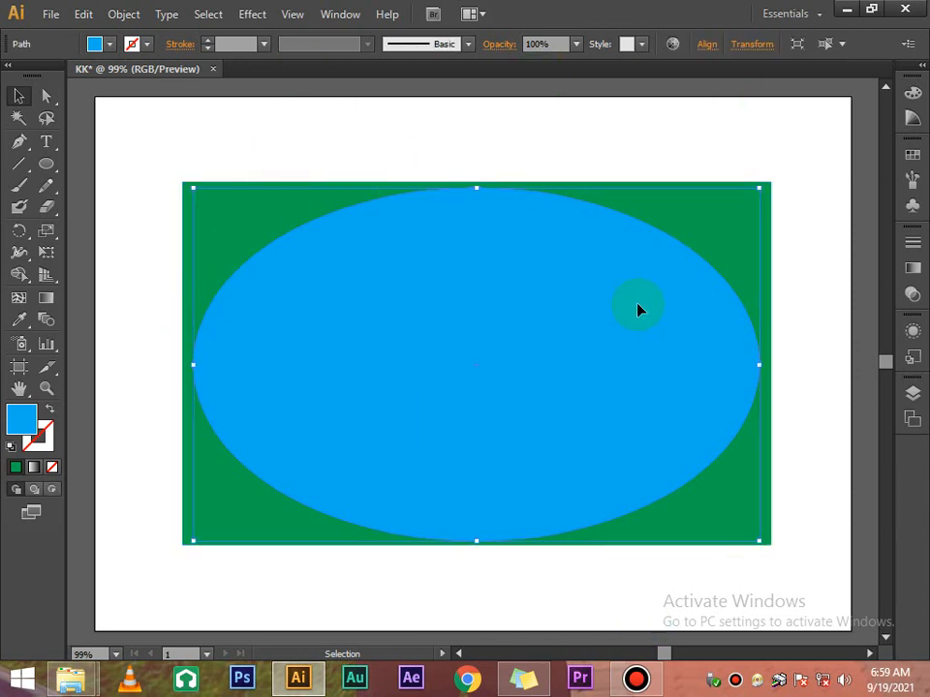
Remove the ellipse's fill and give it a red 1 pt stroke
{"action": "left_click", "coordinate": [109, 44]}
{"action": "left_click", "coordinate": [10, 77]}
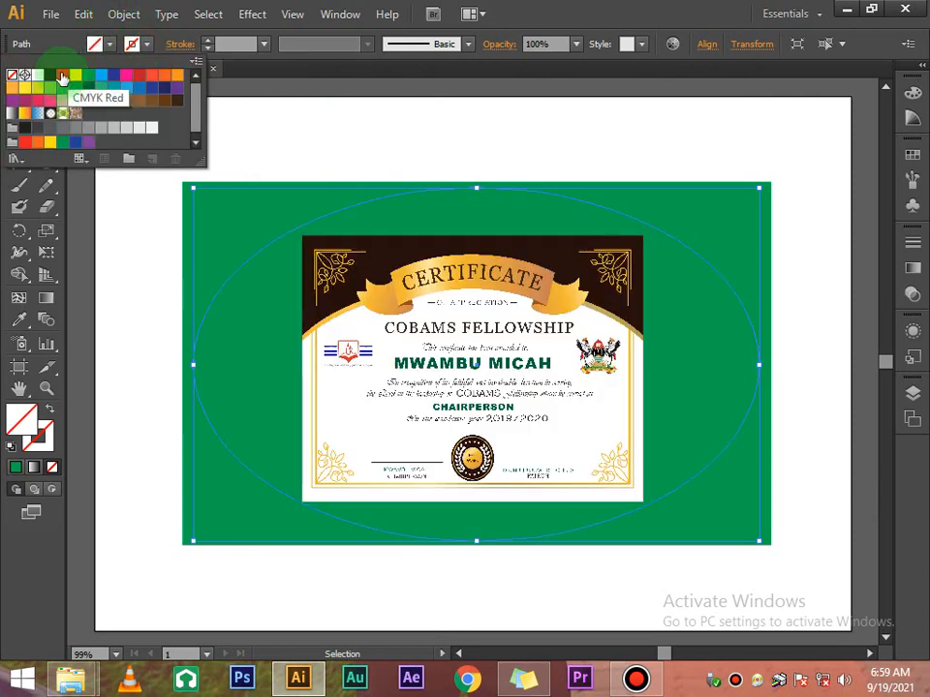
{"action": "left_click", "coordinate": [63, 77]}
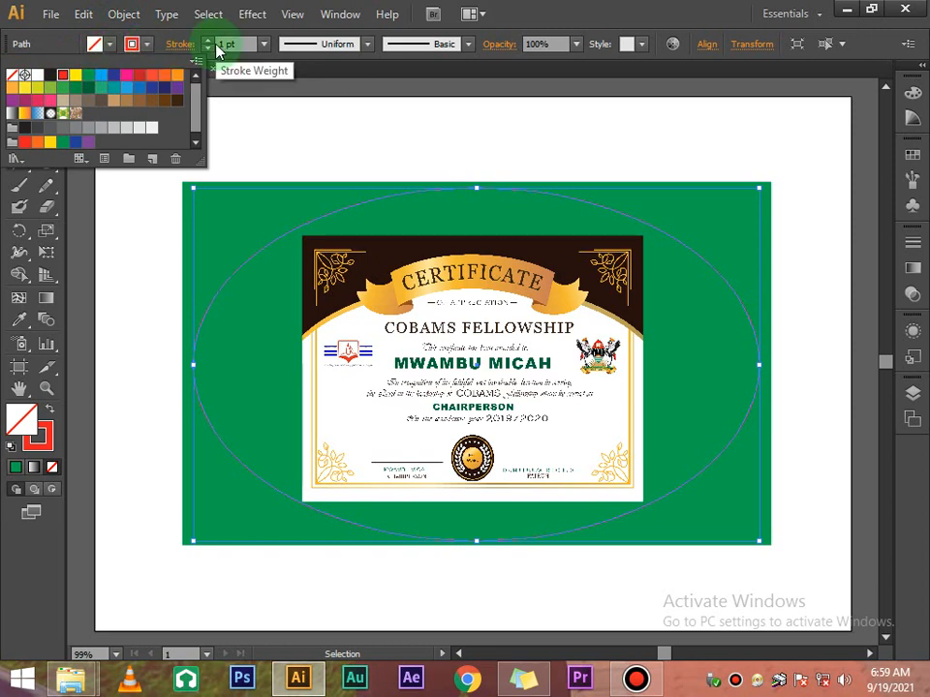
{"action": "left_click", "coordinate": [421, 143]}
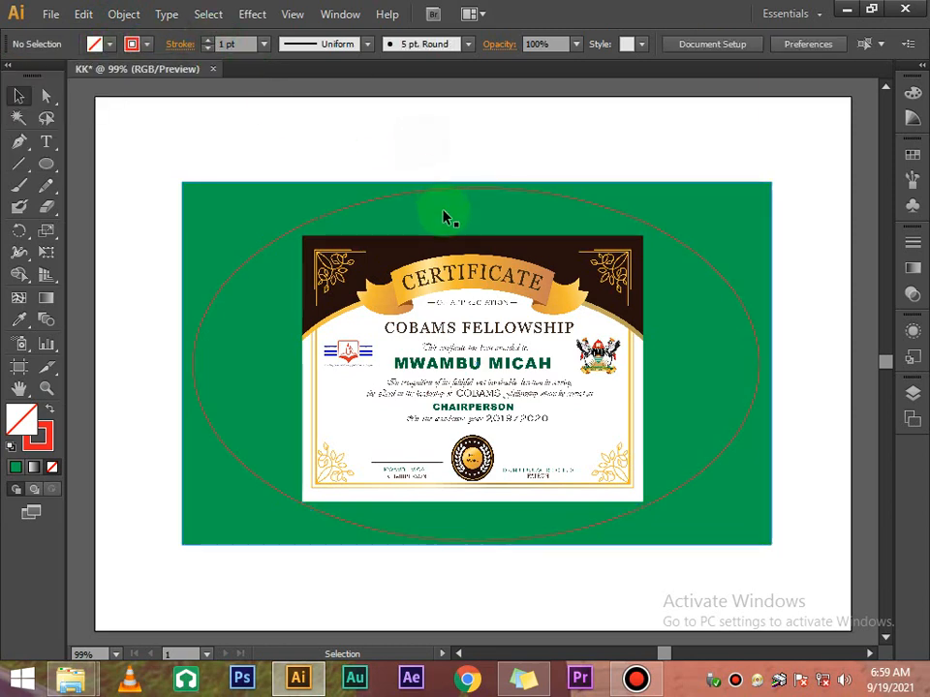
{"action": "left_click", "coordinate": [730, 440]}
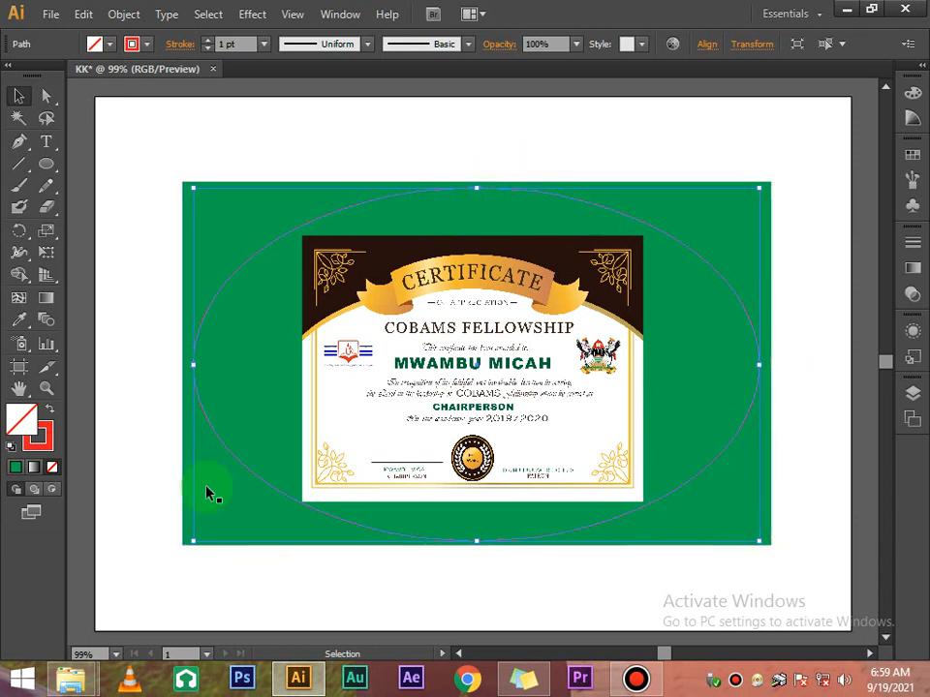
{"action": "left_click", "coordinate": [528, 147]}
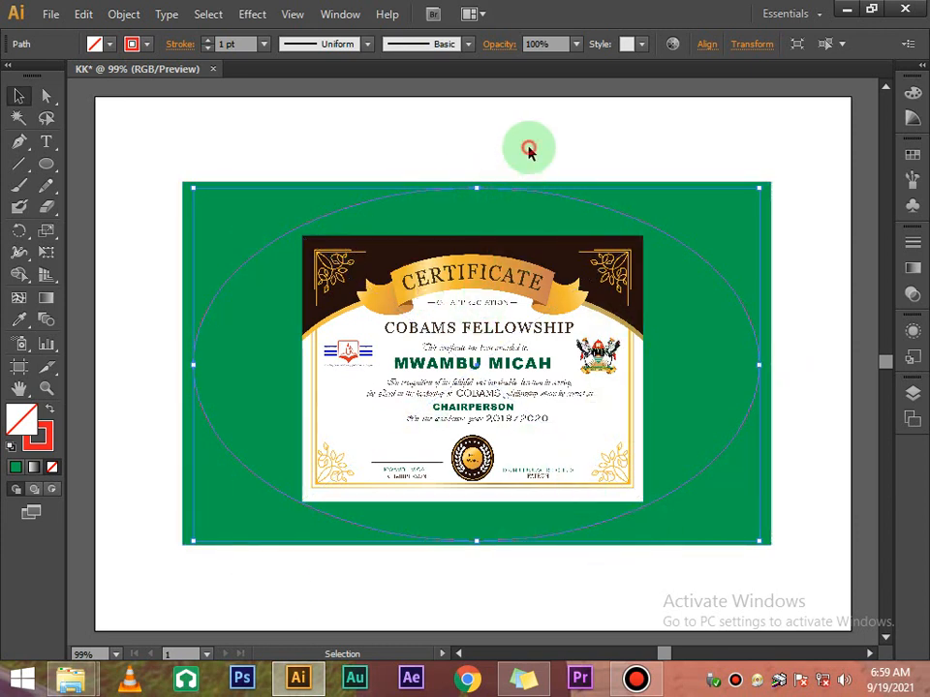
{"action": "left_click", "coordinate": [414, 197]}
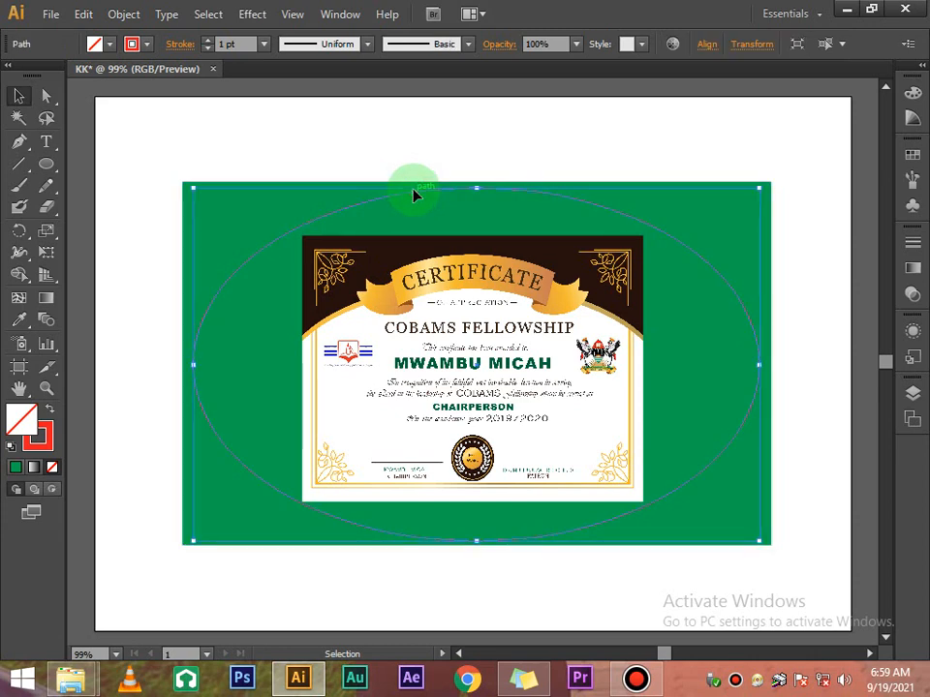
Bring the ellipse to the front, above the certificate and green rectangle
{"action": "right_click", "coordinate": [414, 197]}
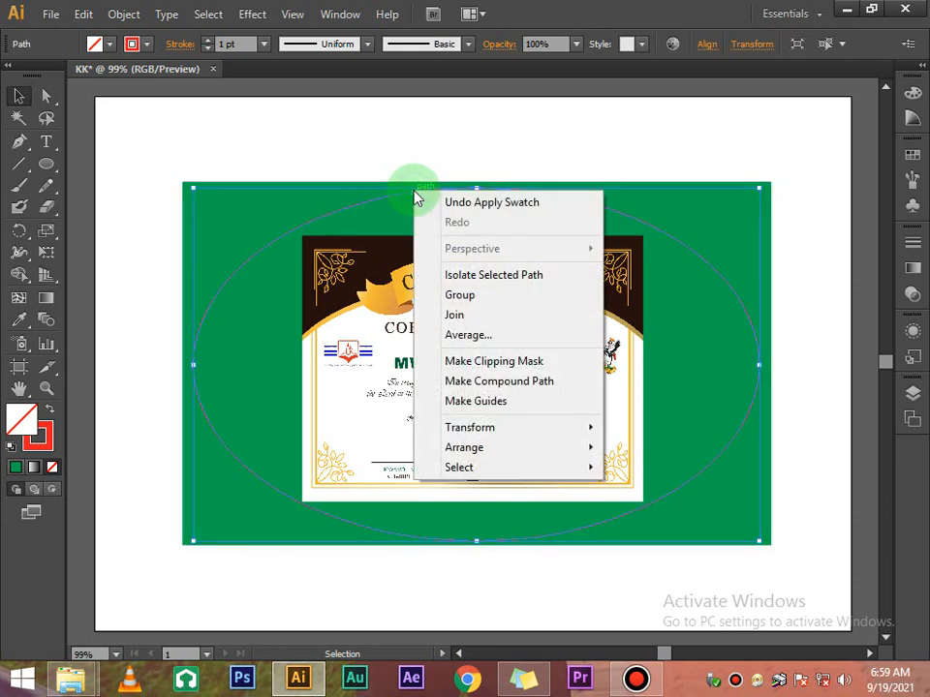
{"action": "mouse_move", "coordinate": [556, 449]}
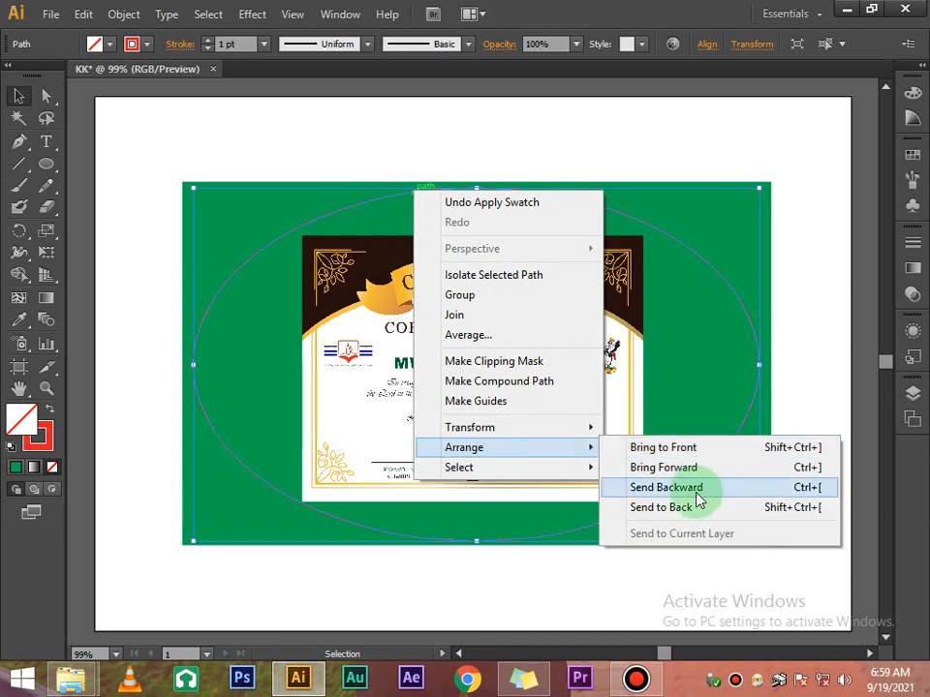
{"action": "left_click", "coordinate": [693, 449]}
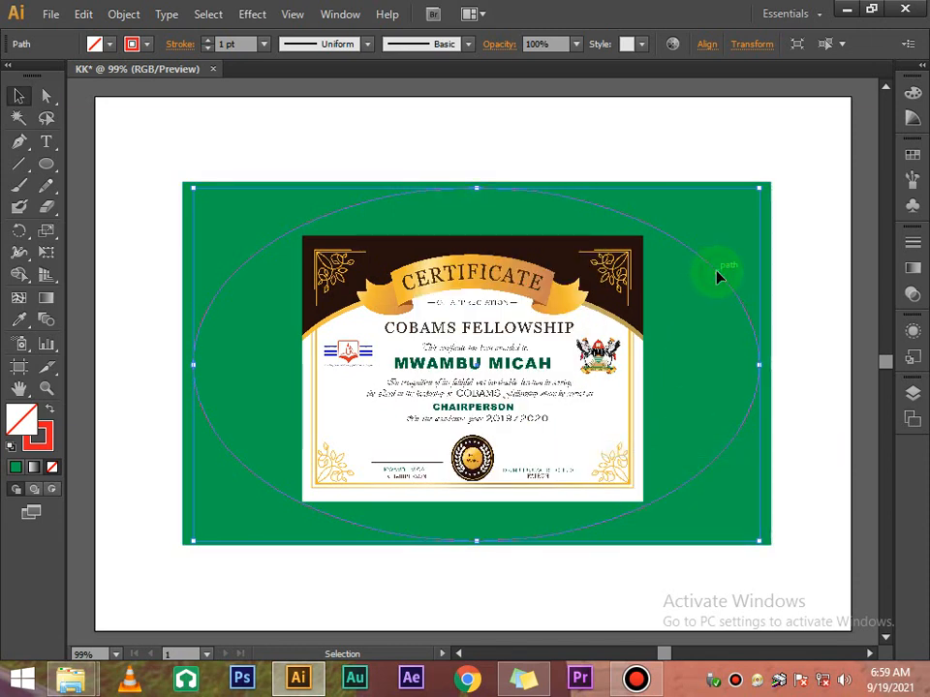
{"action": "double_click", "coordinate": [717, 278]}
{"action": "scroll", "coordinate": [869, 178], "scroll_direction": "up", "scroll_amount": 5}
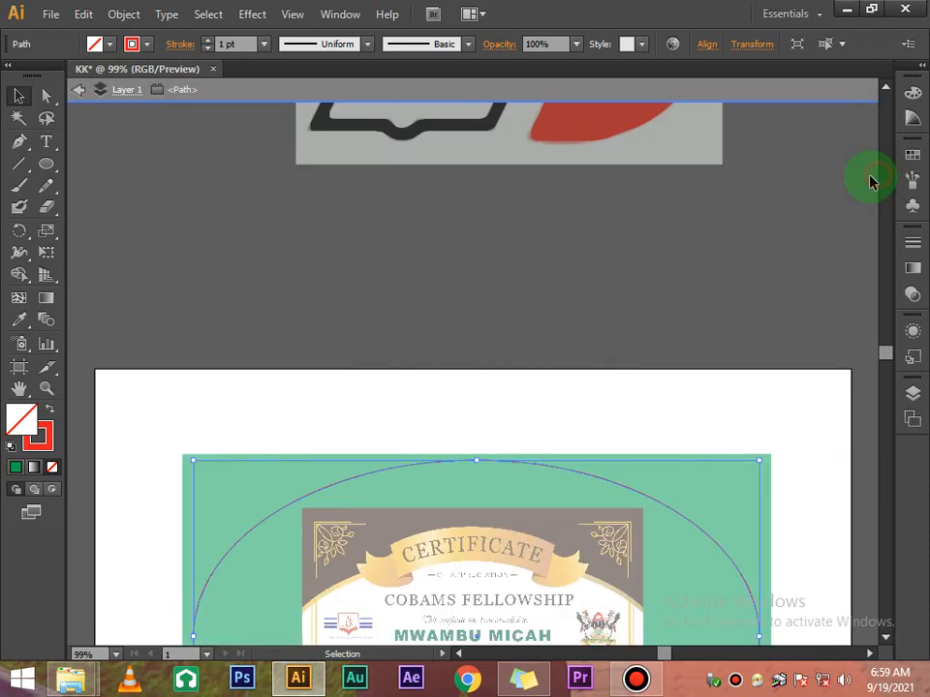
{"action": "scroll", "coordinate": [837, 292], "scroll_direction": "down", "scroll_amount": 2}
{"action": "double_click", "coordinate": [837, 272]}
{"action": "scroll", "coordinate": [837, 258], "scroll_direction": "down", "scroll_amount": 4}
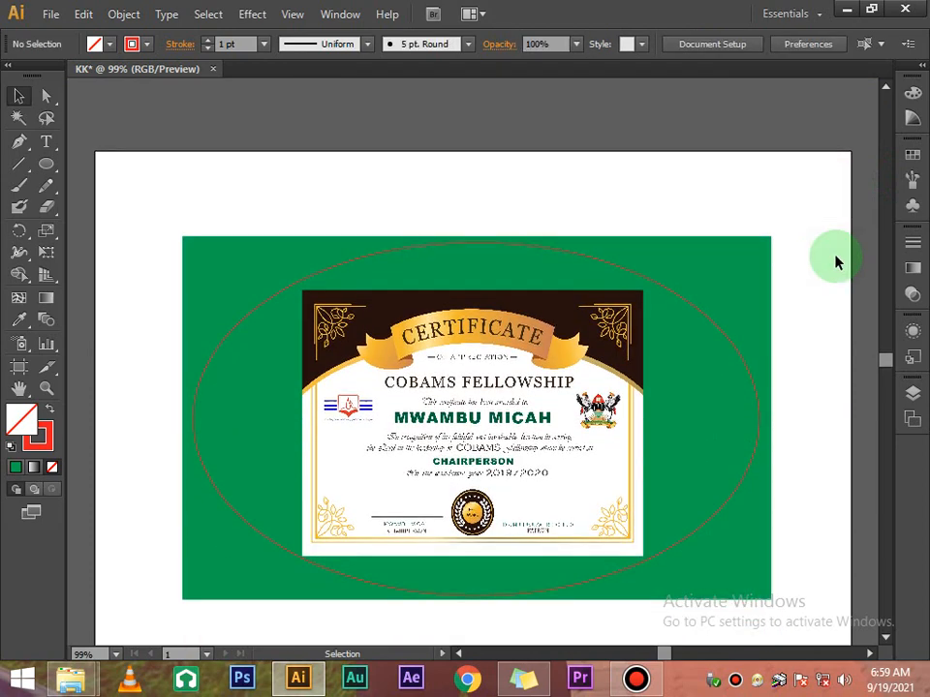
{"action": "scroll", "coordinate": [813, 250], "scroll_direction": "down", "scroll_amount": 3}
{"action": "scroll", "coordinate": [581, 175], "scroll_direction": "up", "scroll_amount": 2}
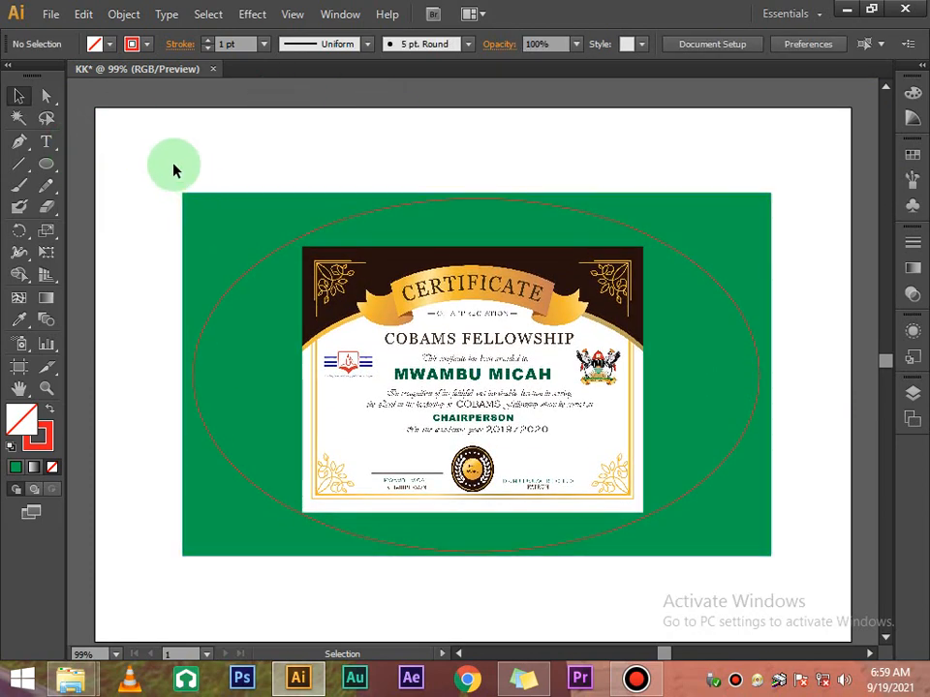
Make a clipping mask of the rectangle and certificate using the ellipse
{"action": "left_click_drag", "start_coordinate": [291, 360], "coordinate": [674, 500]}
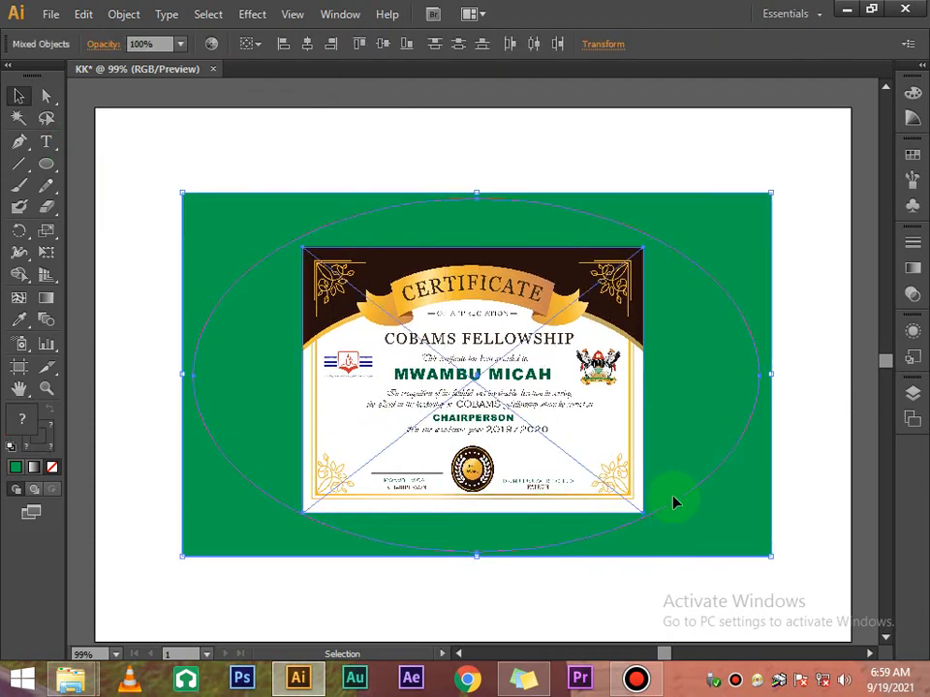
{"action": "right_click", "coordinate": [637, 337]}
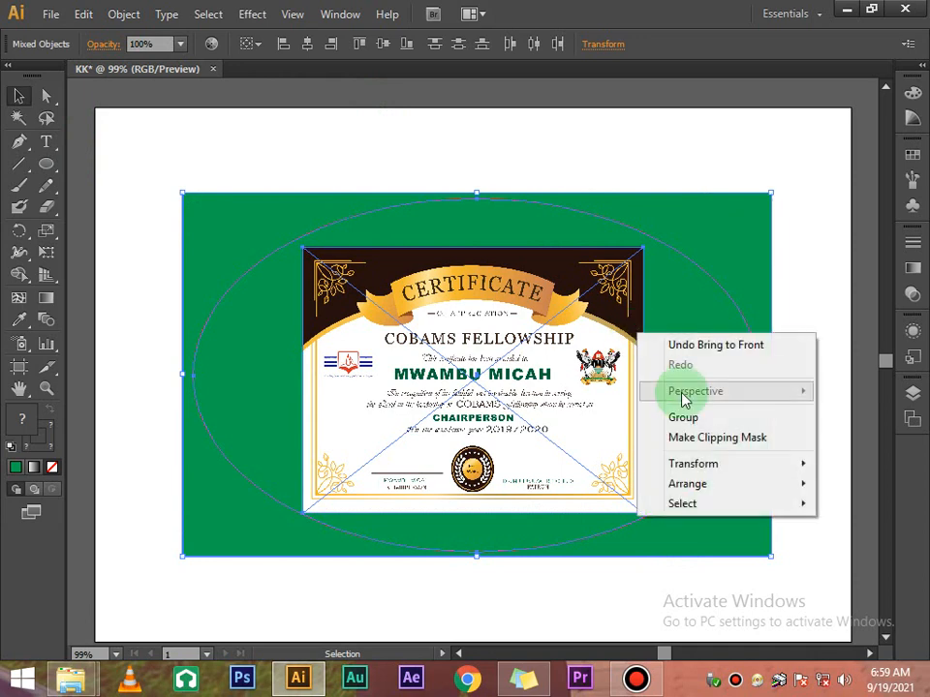
{"action": "left_click", "coordinate": [695, 441]}
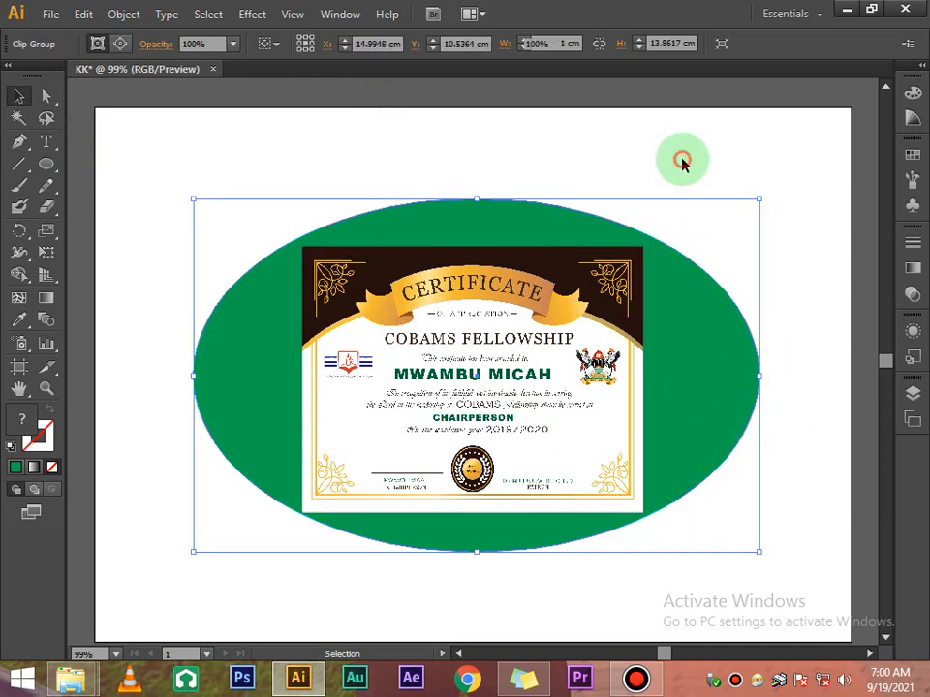
{"action": "left_click", "coordinate": [684, 192]}
Move the clipped oval artwork, then delete it from the artboard
{"action": "scroll", "coordinate": [598, 457], "scroll_direction": "down", "scroll_amount": 3}
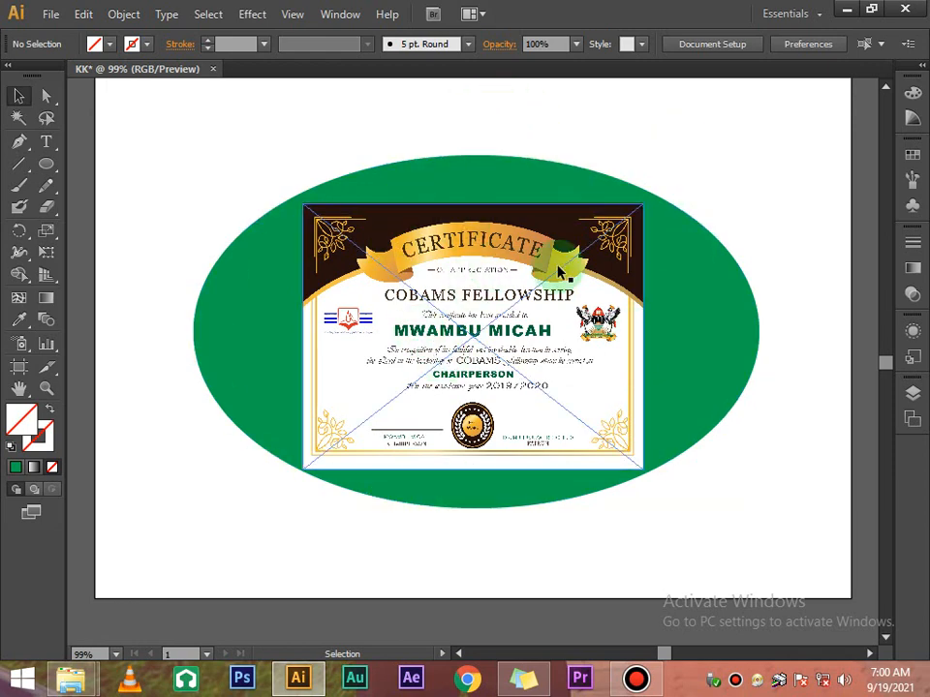
{"action": "left_click_drag", "start_coordinate": [617, 234], "coordinate": [629, 184]}
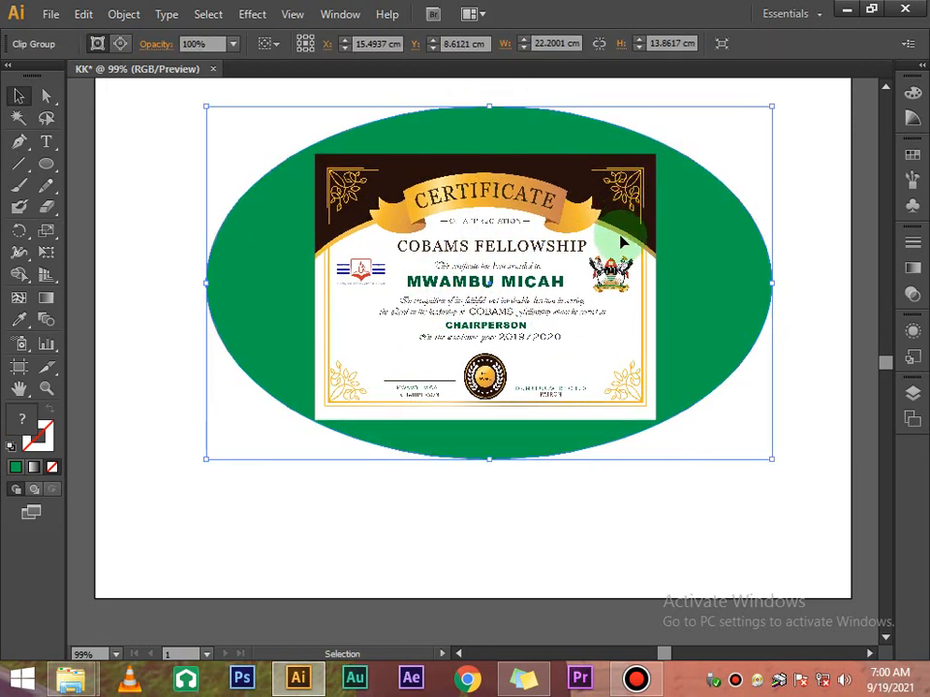
{"action": "scroll", "coordinate": [619, 238], "scroll_direction": "up", "scroll_amount": 5}
{"action": "scroll", "coordinate": [621, 243], "scroll_direction": "down", "scroll_amount": 2}
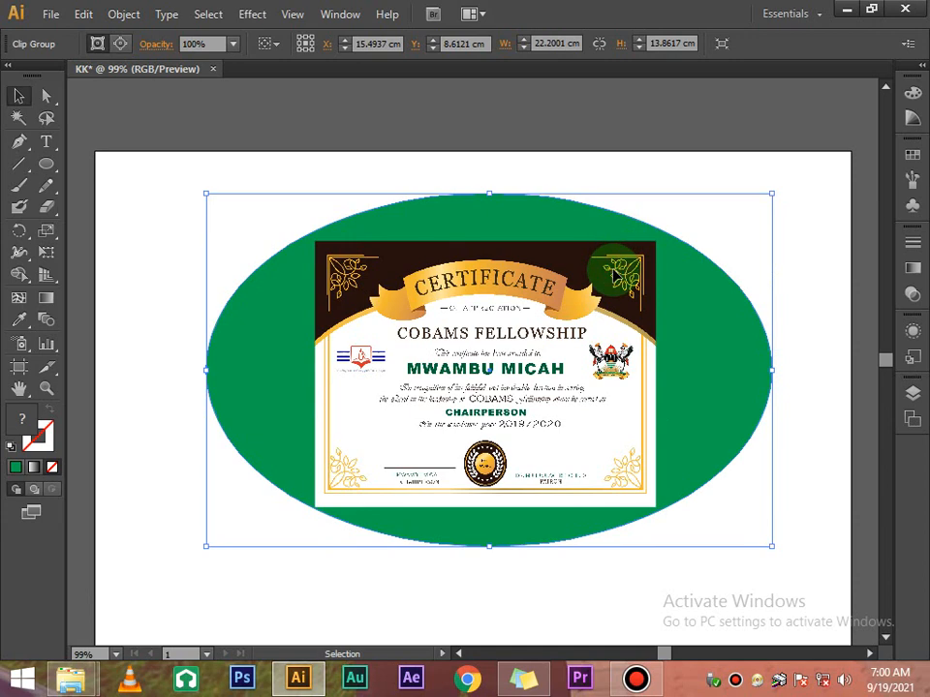
{"action": "key", "text": "Delete"}
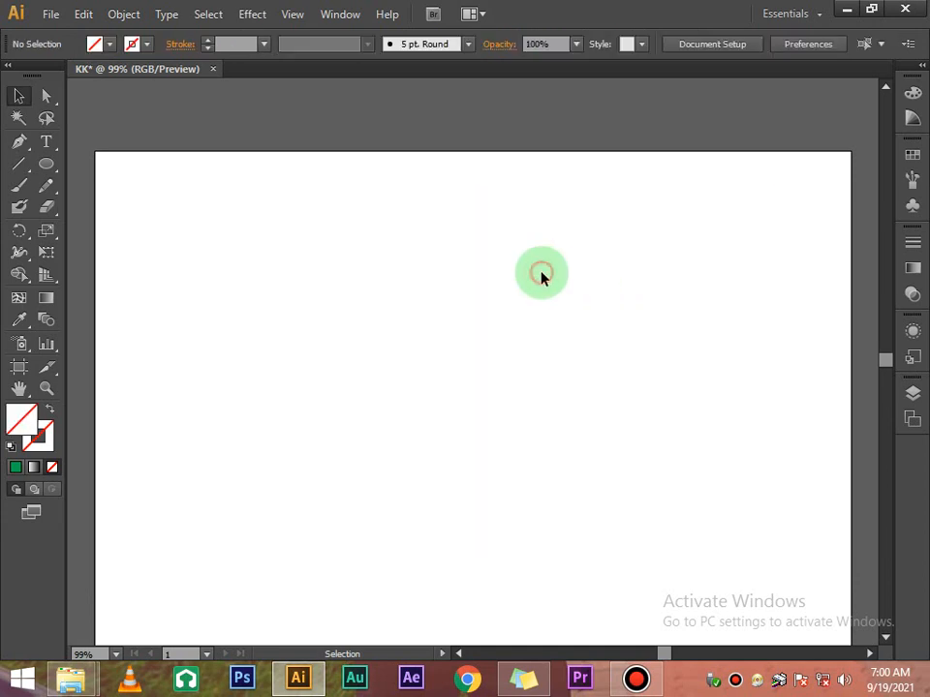
Switch to the Pen tool and zoom the logo artwork to 150%
{"action": "scroll", "coordinate": [540, 278], "scroll_direction": "up", "scroll_amount": 10}
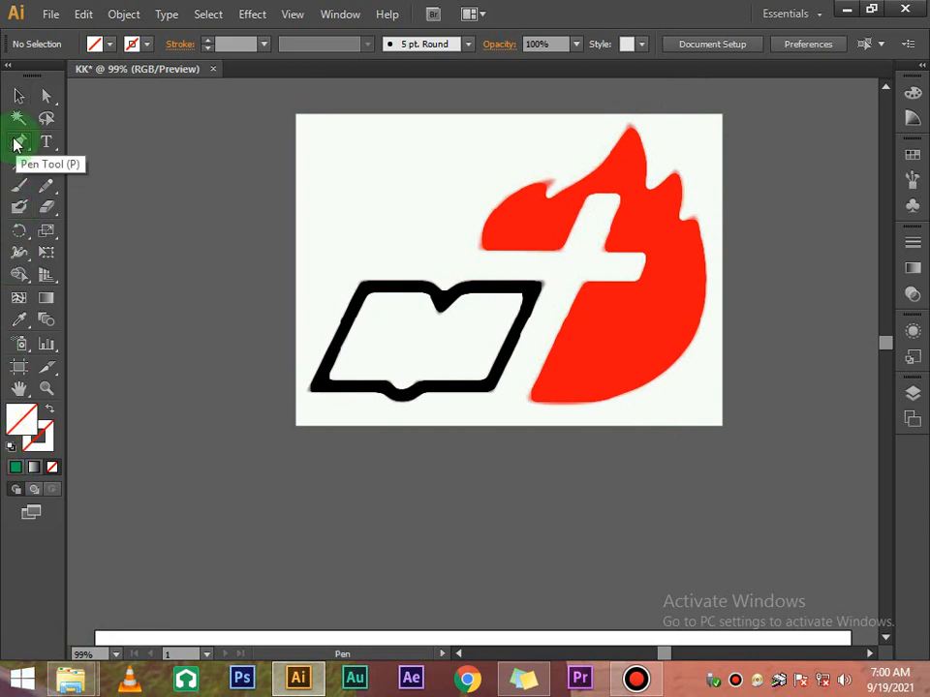
{"action": "left_click_drag", "start_coordinate": [15, 144], "coordinate": [41, 142]}
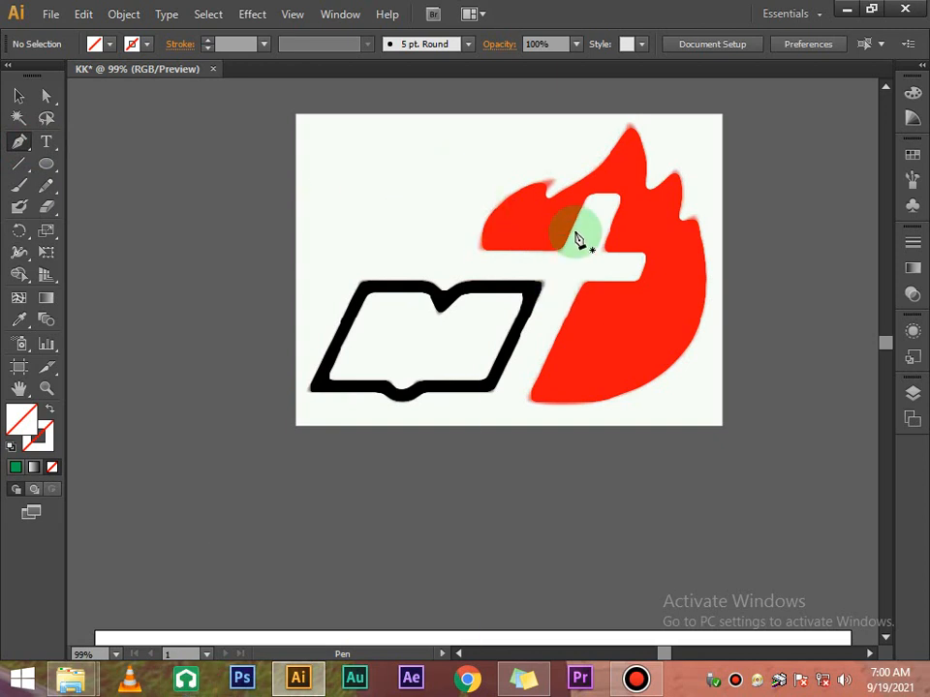
{"action": "scroll", "coordinate": [580, 240], "scroll_direction": "up", "scroll_amount": 3}
{"action": "key", "text": "ctrl+equal"}
{"action": "key", "text": "ctrl+equal"}
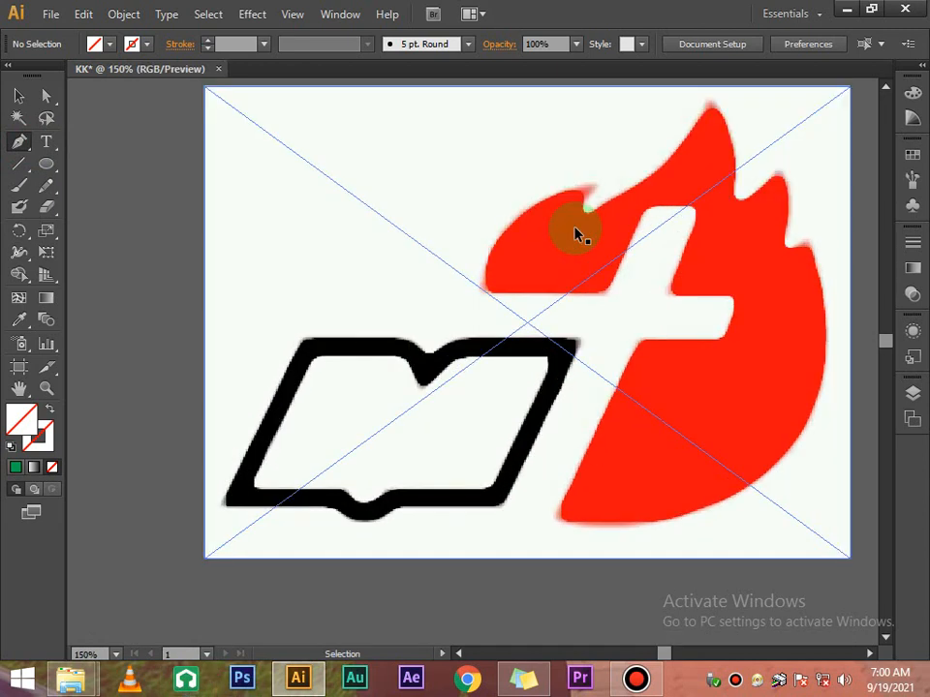
{"action": "left_click", "coordinate": [876, 657]}
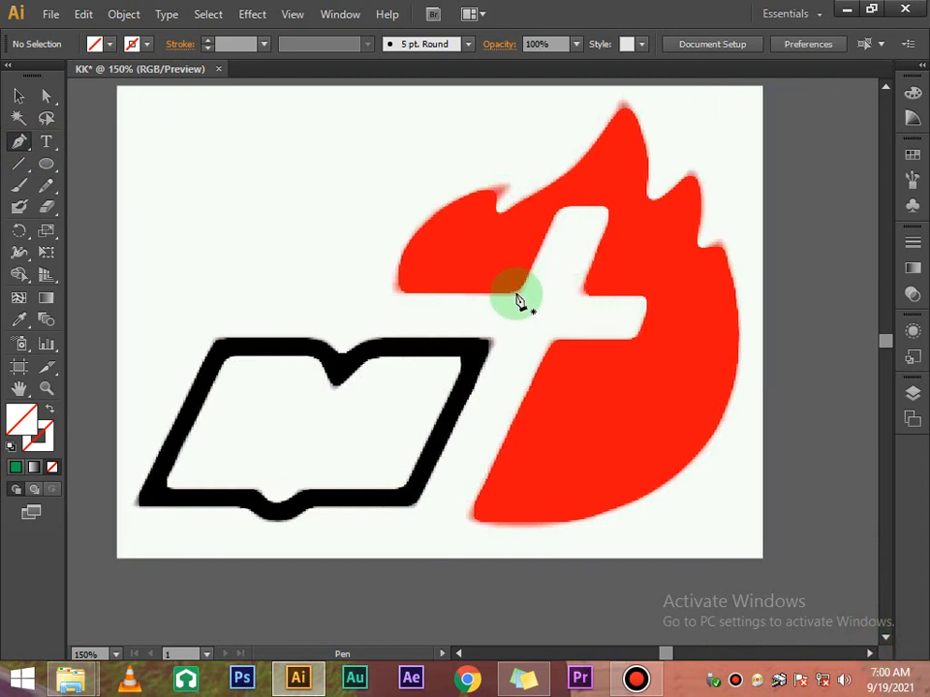
Trace from the cross bar up the flame's left side and around its flame tips
{"action": "left_click", "coordinate": [517, 294]}
{"action": "left_click", "coordinate": [405, 301]}
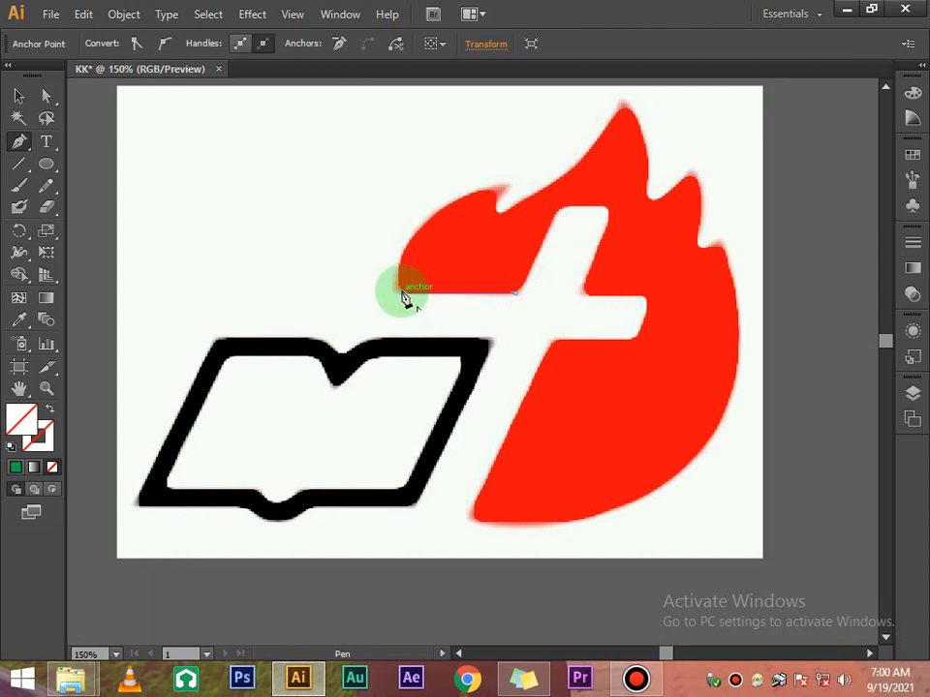
{"action": "left_click_drag", "start_coordinate": [400, 286], "coordinate": [649, 204]}
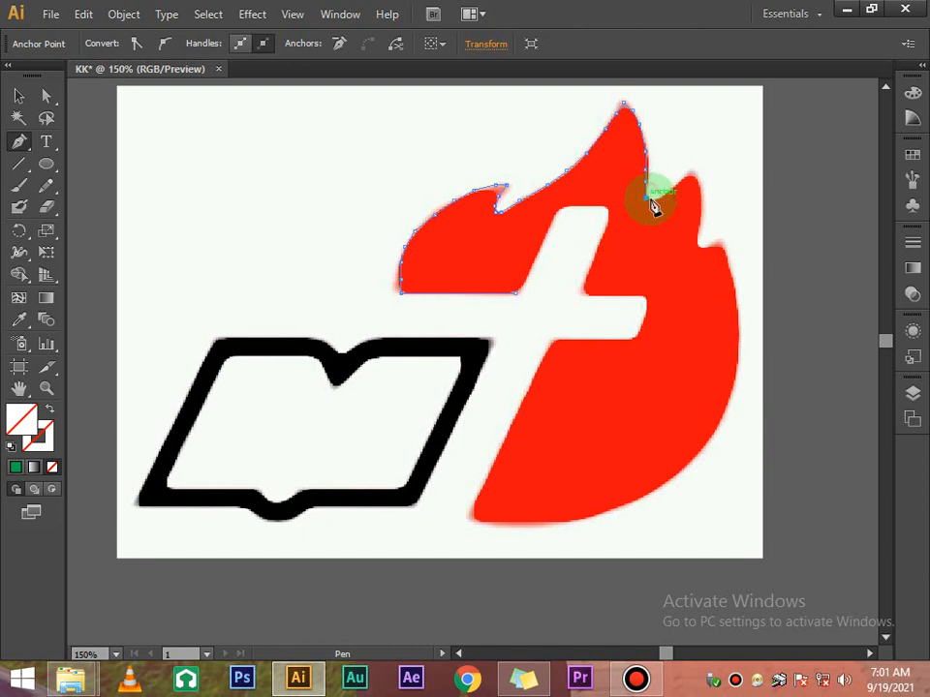
{"action": "left_click", "coordinate": [651, 198]}
{"action": "left_click", "coordinate": [657, 198]}
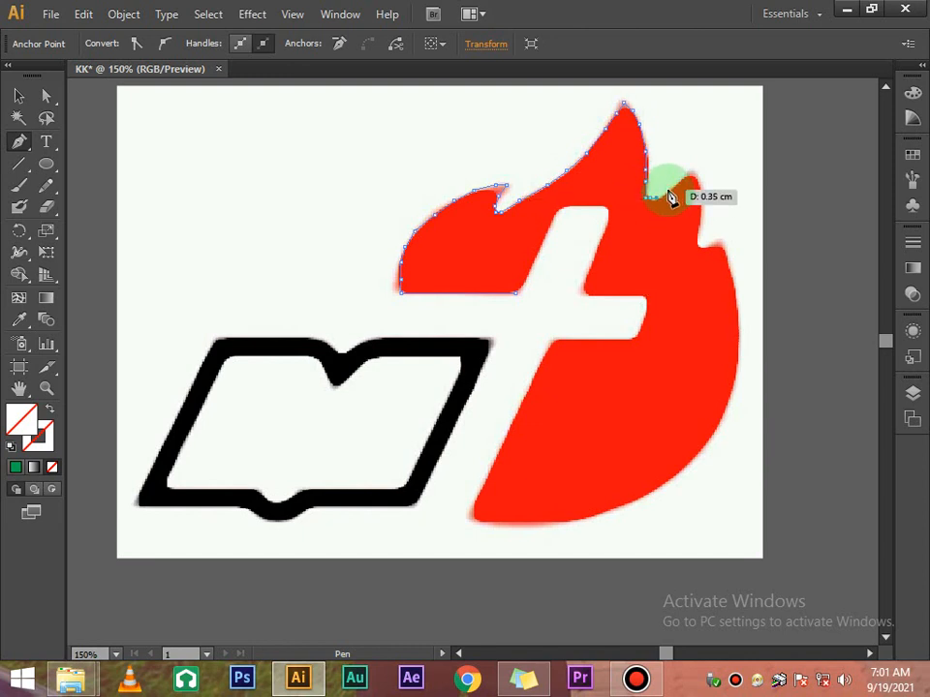
{"action": "left_click", "coordinate": [679, 183]}
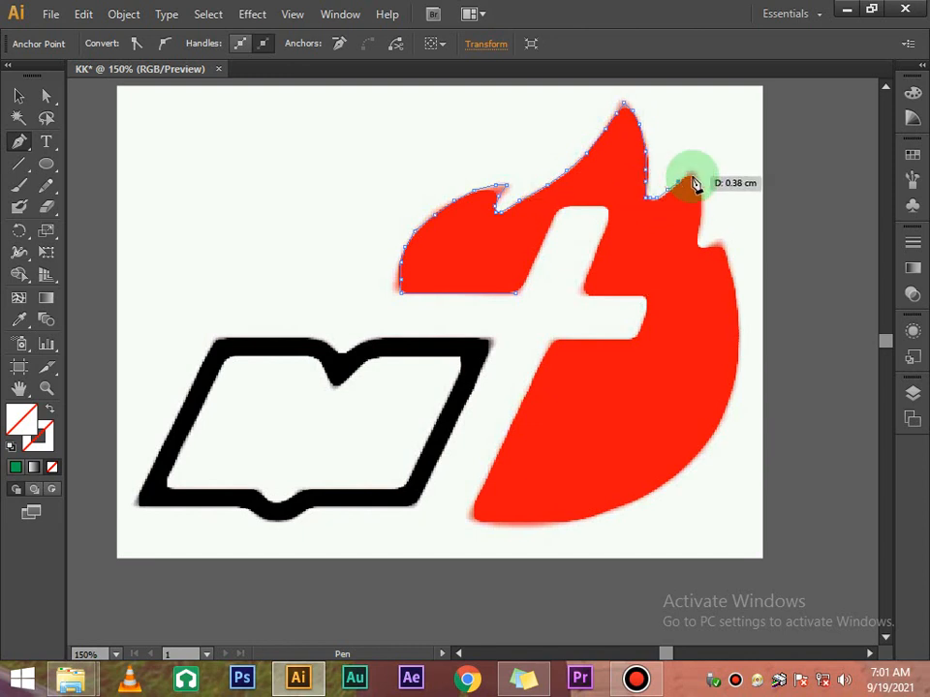
{"action": "left_click", "coordinate": [692, 176]}
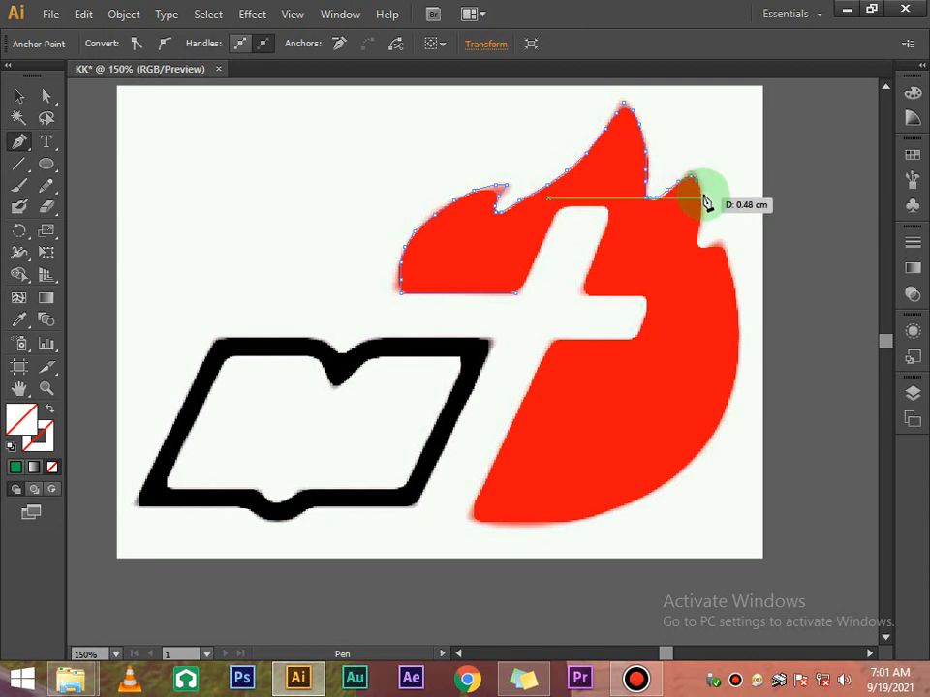
{"action": "left_click", "coordinate": [703, 210]}
{"action": "left_click", "coordinate": [699, 229]}
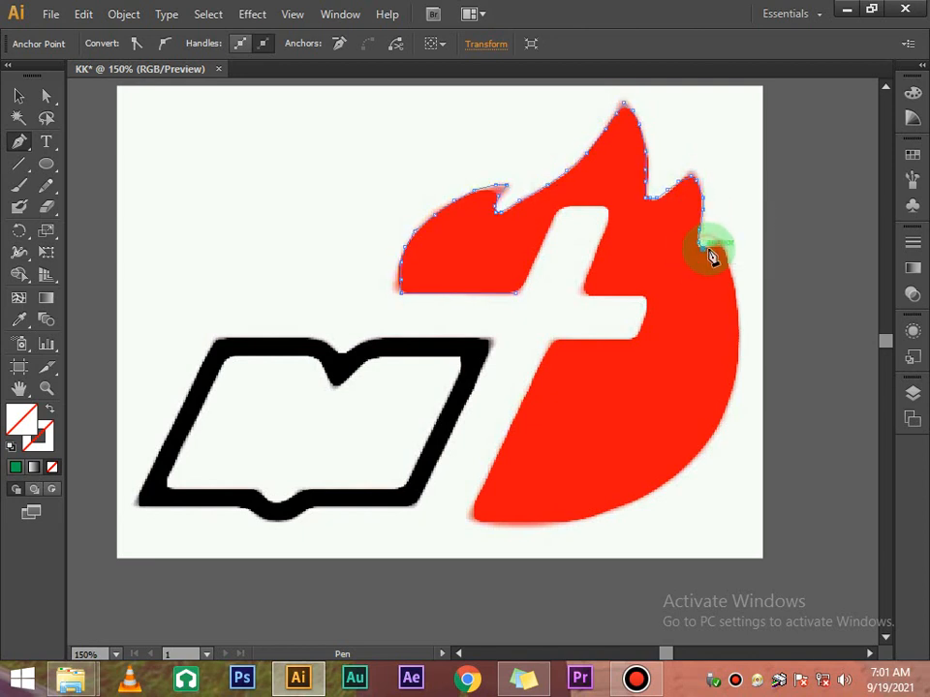
{"action": "left_click", "coordinate": [716, 241]}
{"action": "left_click", "coordinate": [722, 241]}
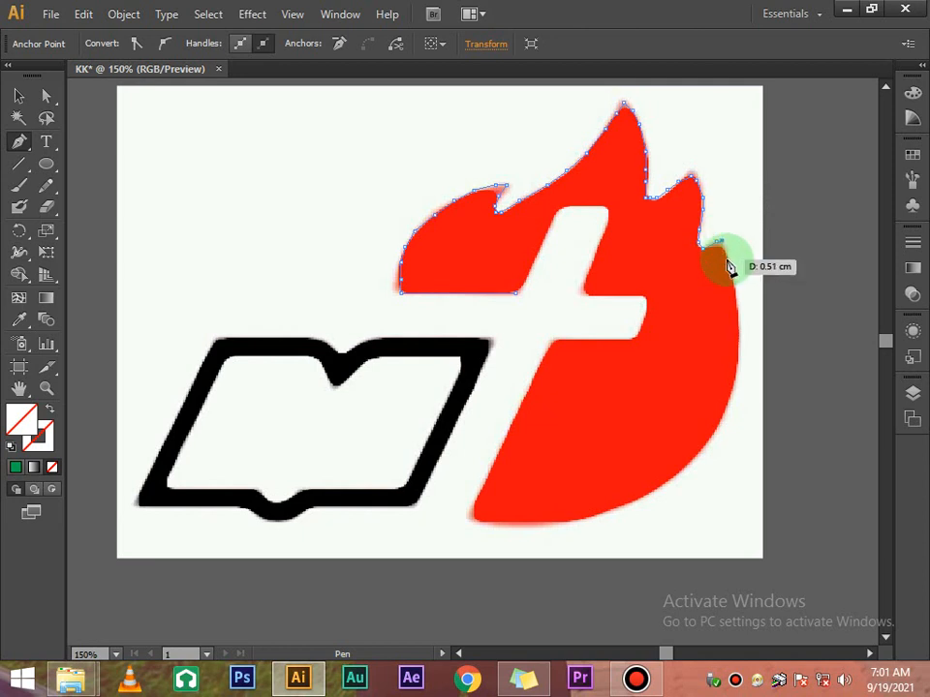
{"action": "left_click", "coordinate": [731, 267]}
{"action": "left_click", "coordinate": [731, 280]}
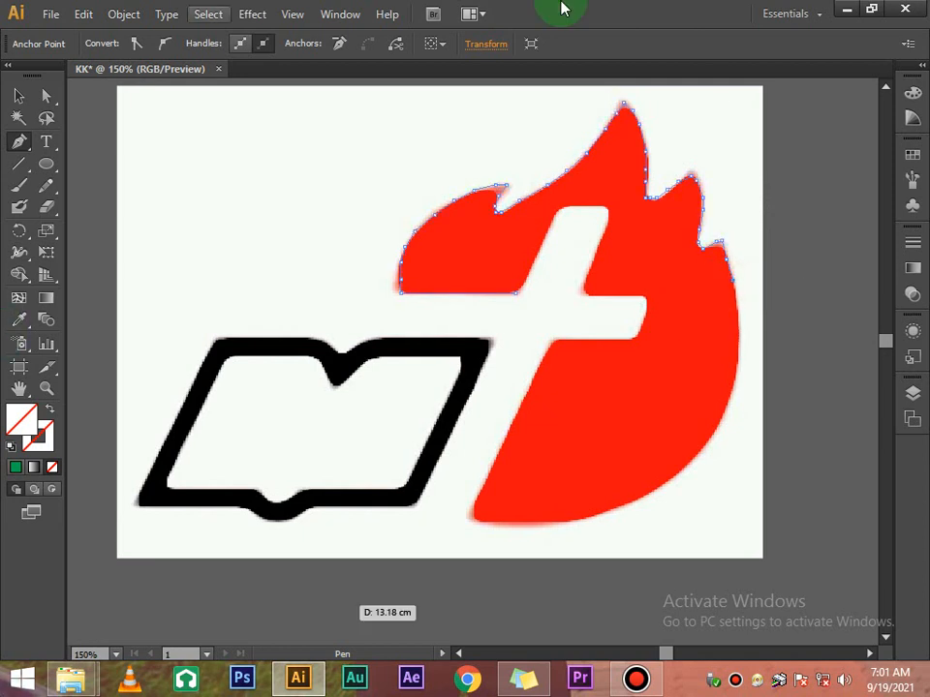
Continue the path down the flame's curved right edge and left along its bottom
{"action": "scroll", "coordinate": [767, 260], "scroll_direction": "down", "scroll_amount": 2}
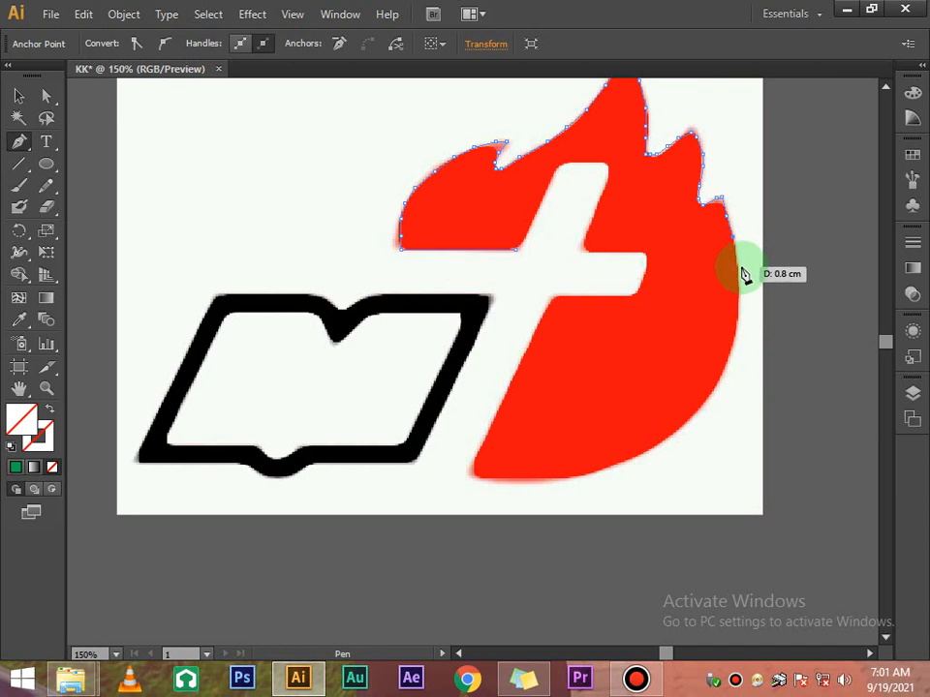
{"action": "left_click", "coordinate": [740, 279]}
{"action": "left_click", "coordinate": [741, 308]}
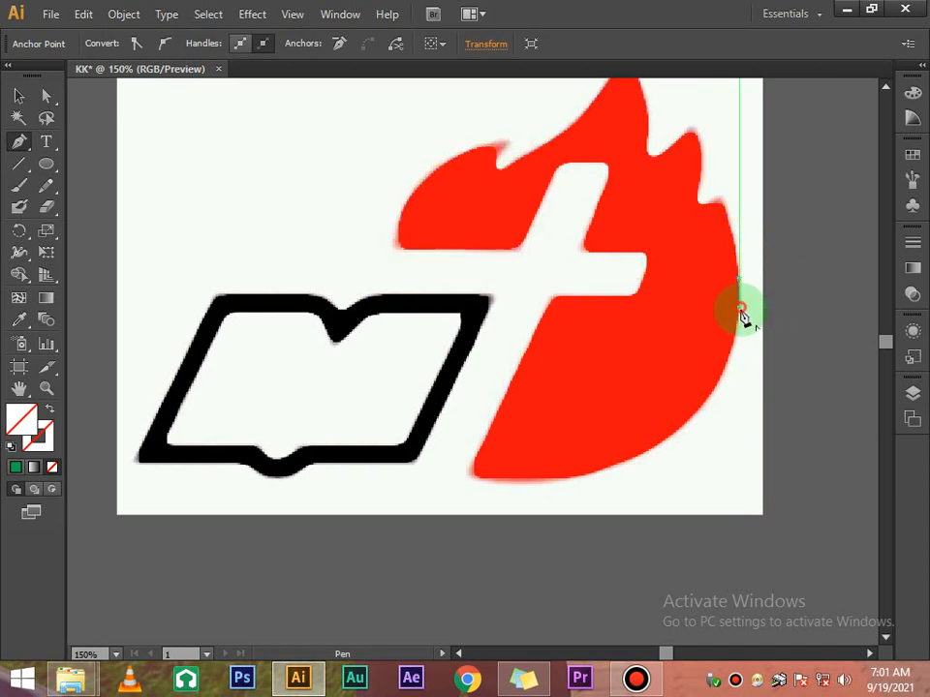
{"action": "left_click", "coordinate": [736, 333]}
{"action": "left_click", "coordinate": [733, 365]}
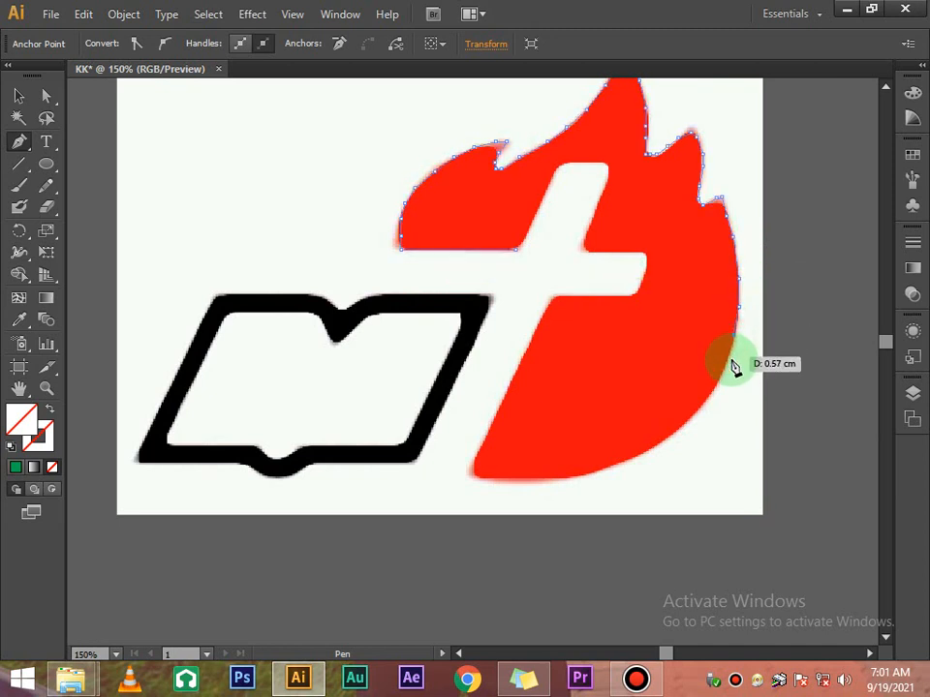
{"action": "left_click", "coordinate": [721, 397]}
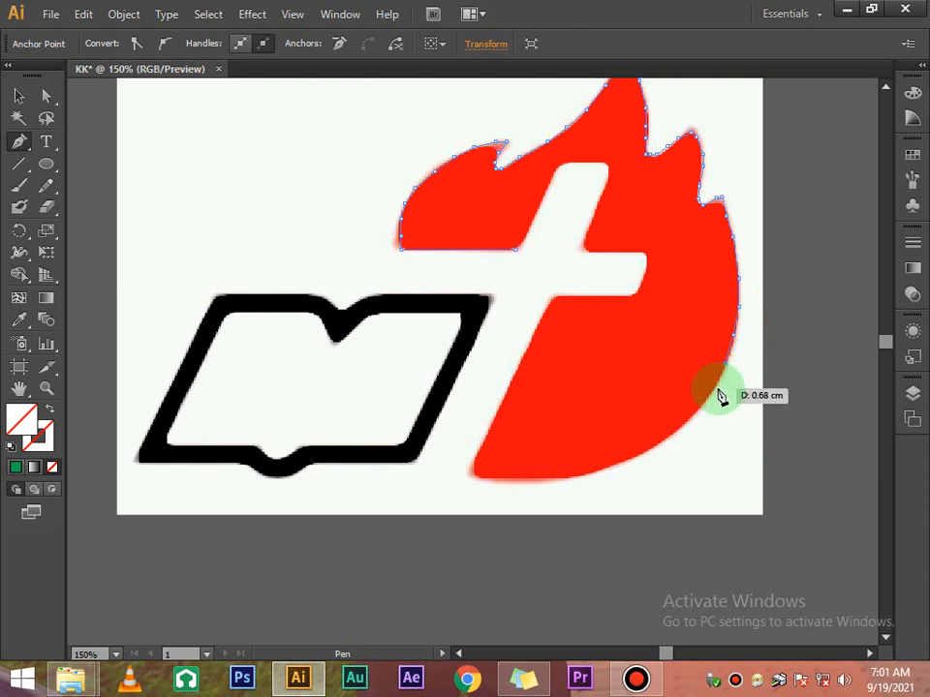
{"action": "left_click", "coordinate": [693, 423]}
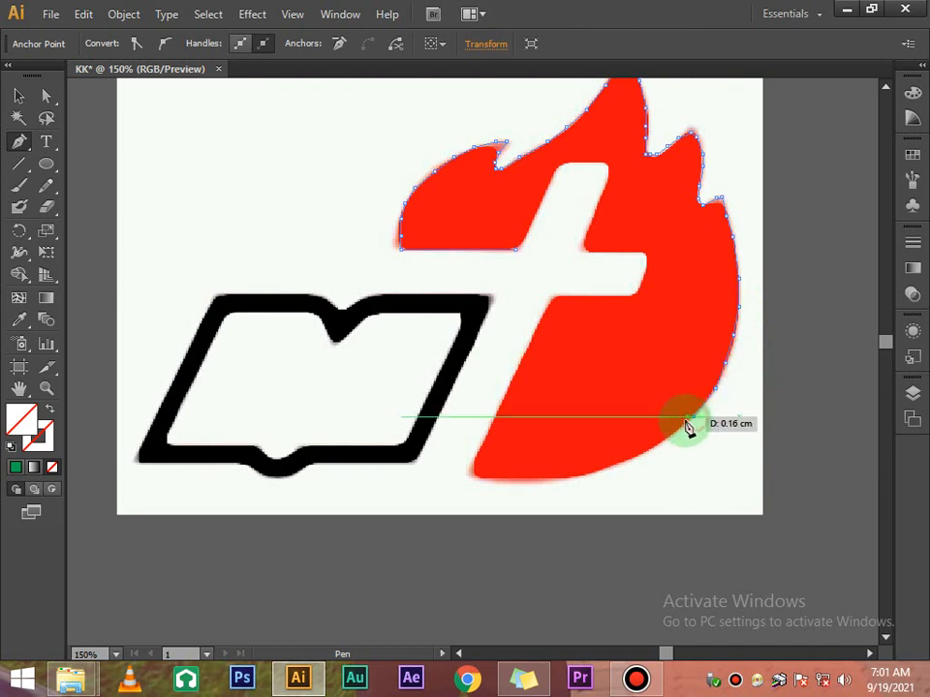
{"action": "left_click", "coordinate": [647, 463]}
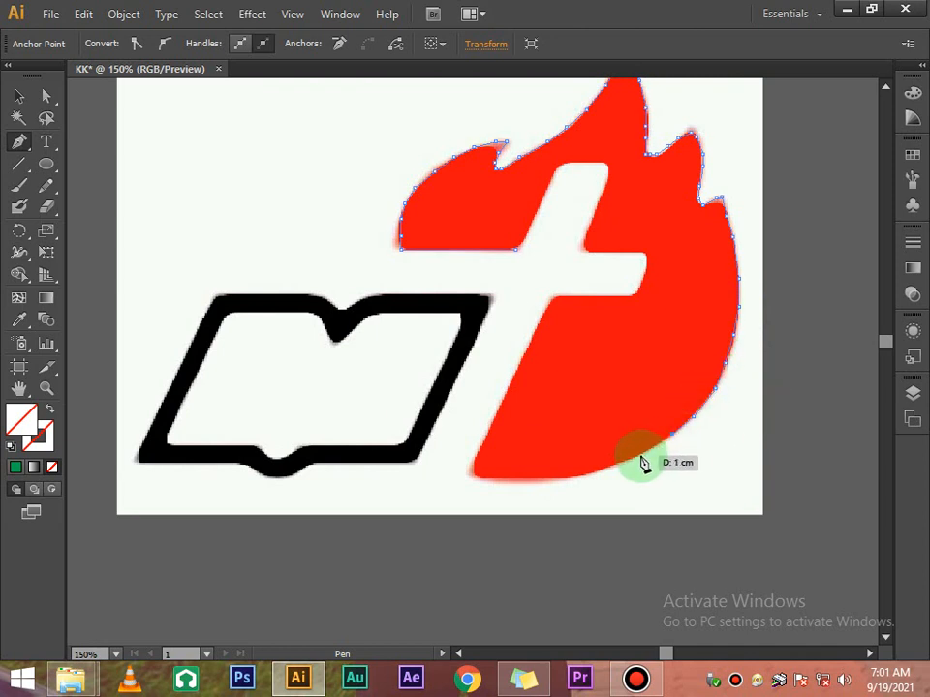
{"action": "left_click", "coordinate": [641, 457]}
{"action": "left_click", "coordinate": [612, 473]}
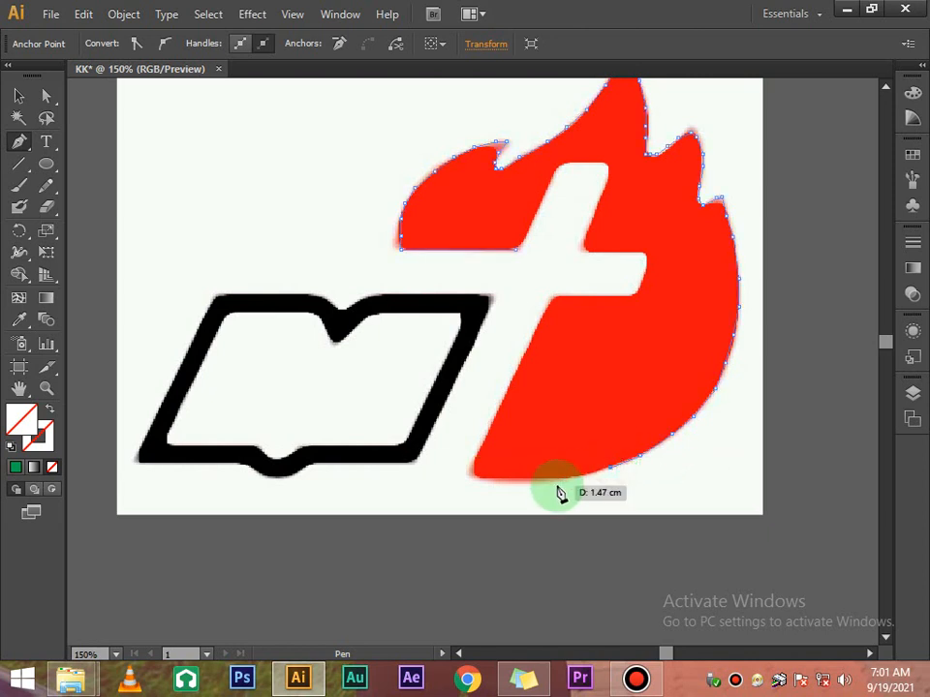
{"action": "left_click", "coordinate": [581, 481]}
{"action": "left_click", "coordinate": [555, 477]}
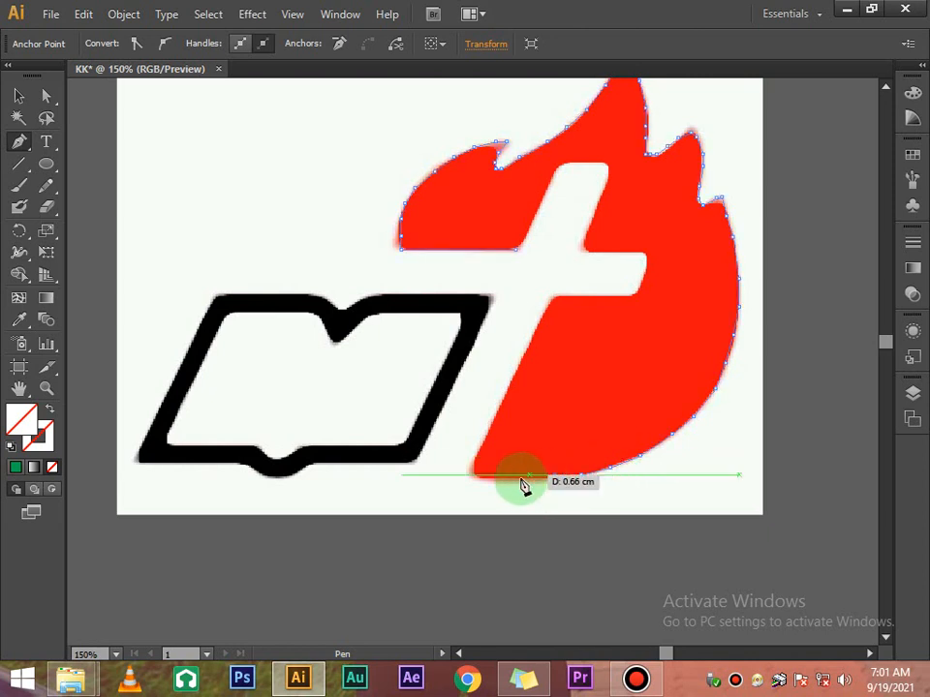
{"action": "left_click", "coordinate": [521, 477]}
{"action": "left_click", "coordinate": [502, 480]}
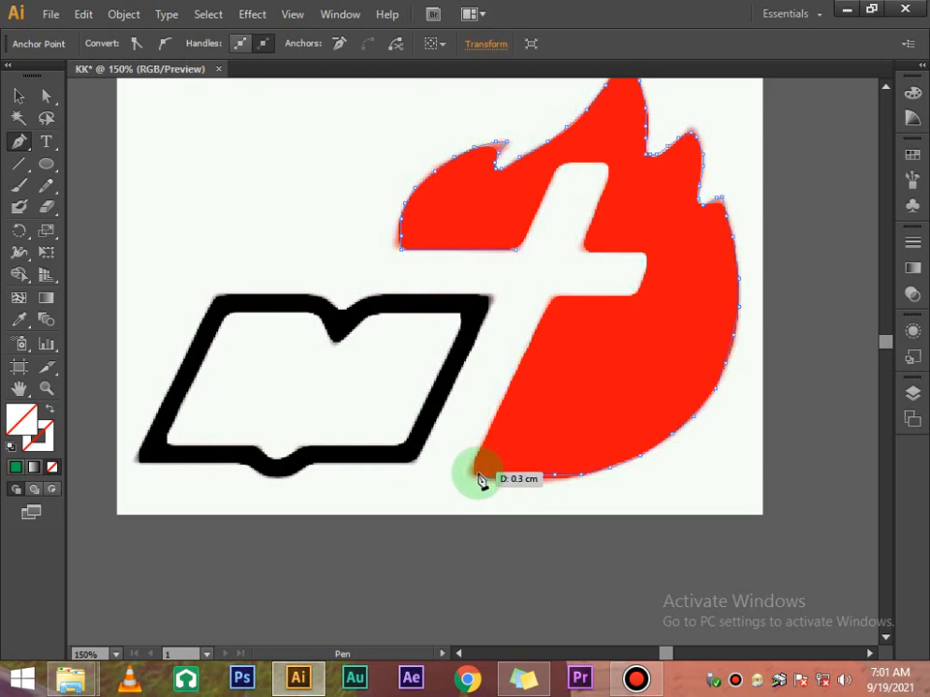
{"action": "left_click", "coordinate": [476, 473]}
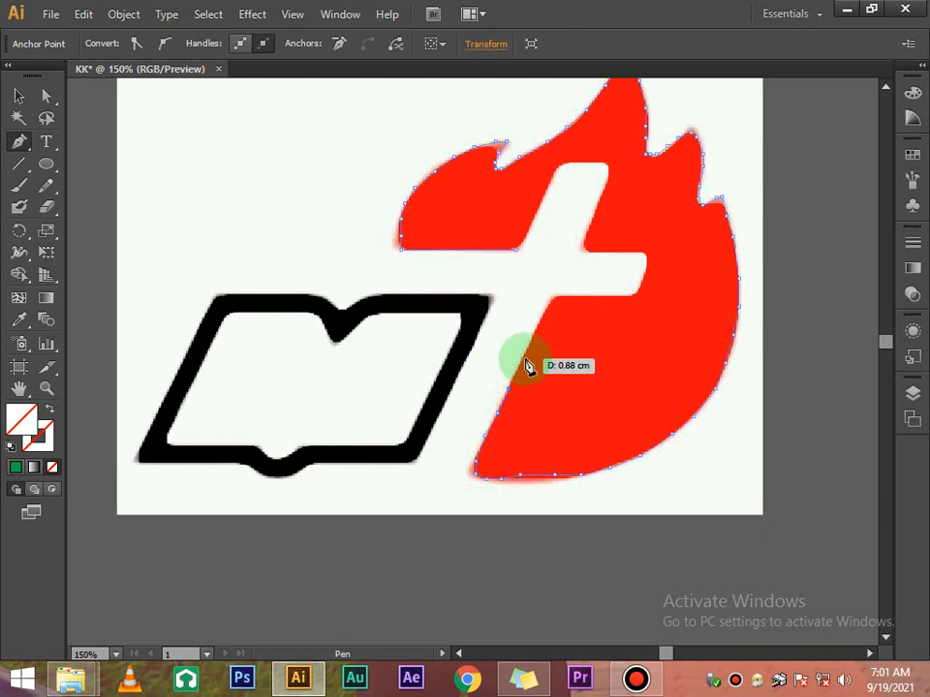
Trace the diagonal edge and cross bar cutout to close the outline, then return to selection
{"action": "left_click", "coordinate": [553, 309]}
{"action": "left_click_drag", "start_coordinate": [559, 305], "coordinate": [627, 303]}
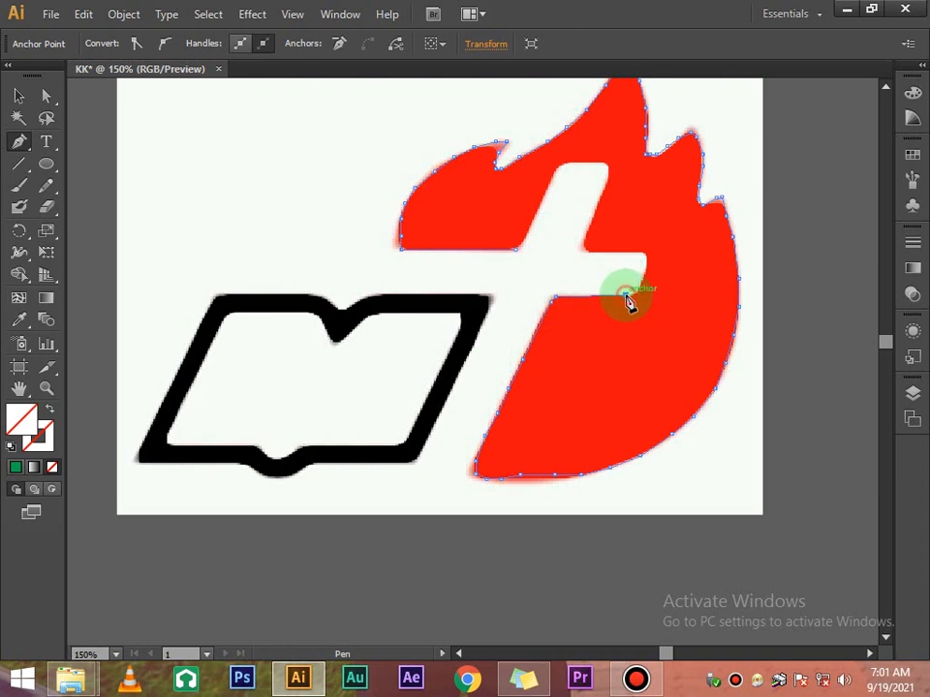
{"action": "left_click", "coordinate": [635, 295]}
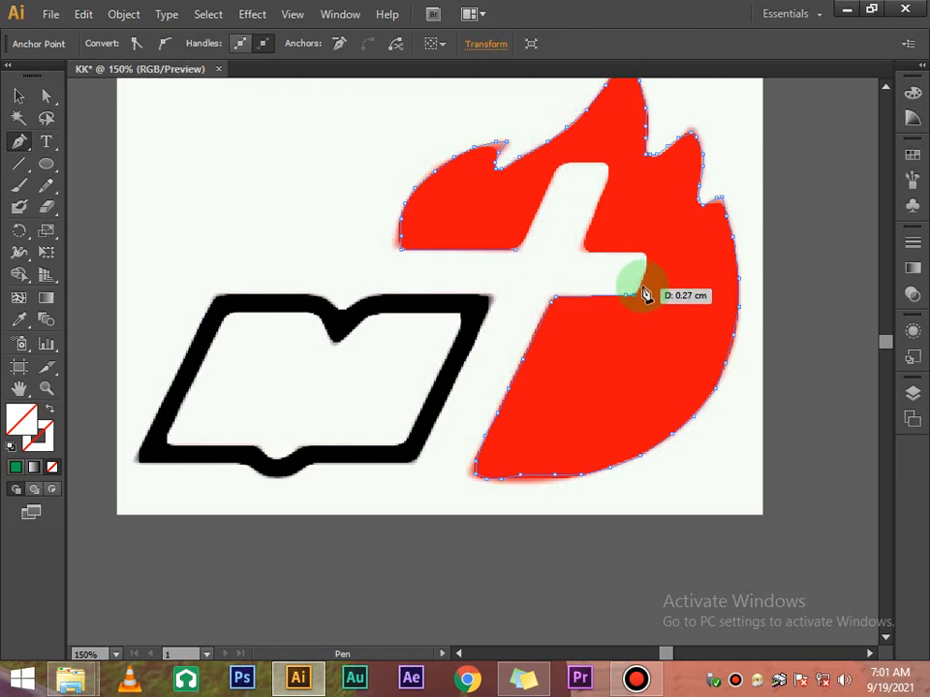
{"action": "left_click", "coordinate": [643, 274]}
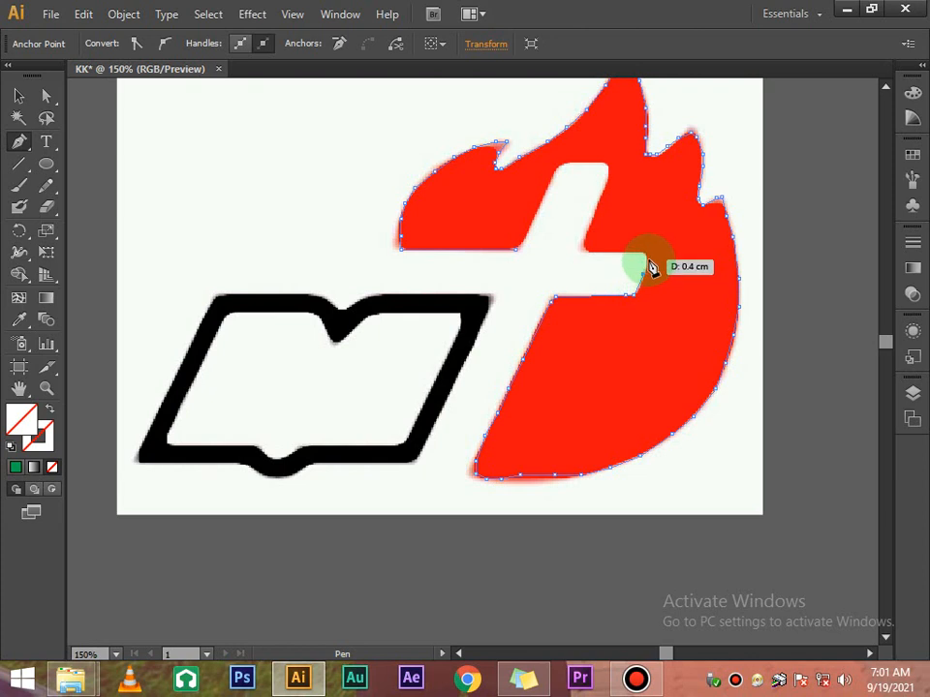
{"action": "left_click", "coordinate": [646, 266]}
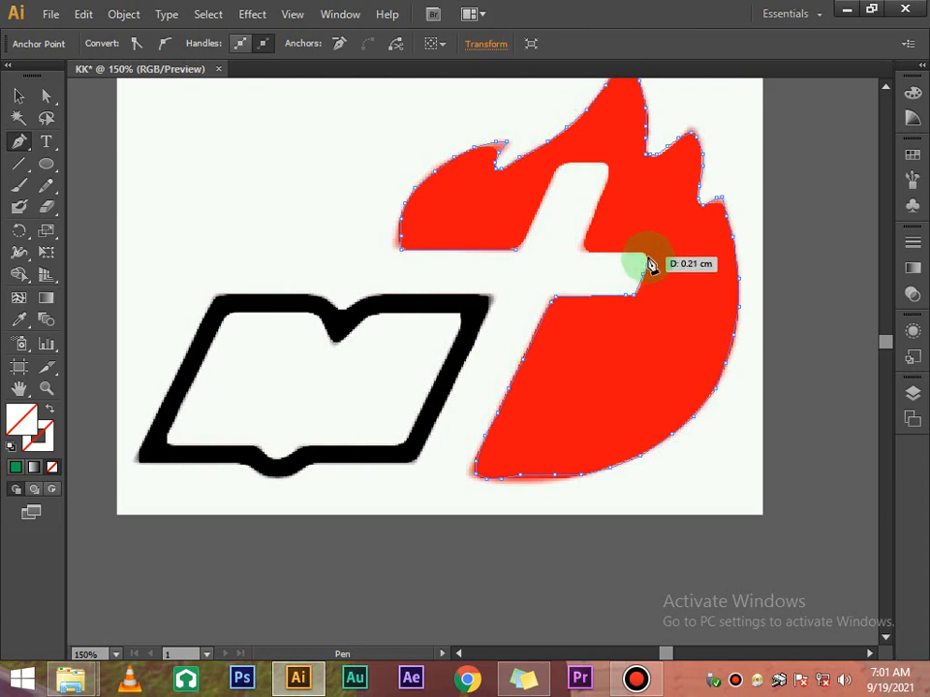
{"action": "left_click", "coordinate": [647, 256]}
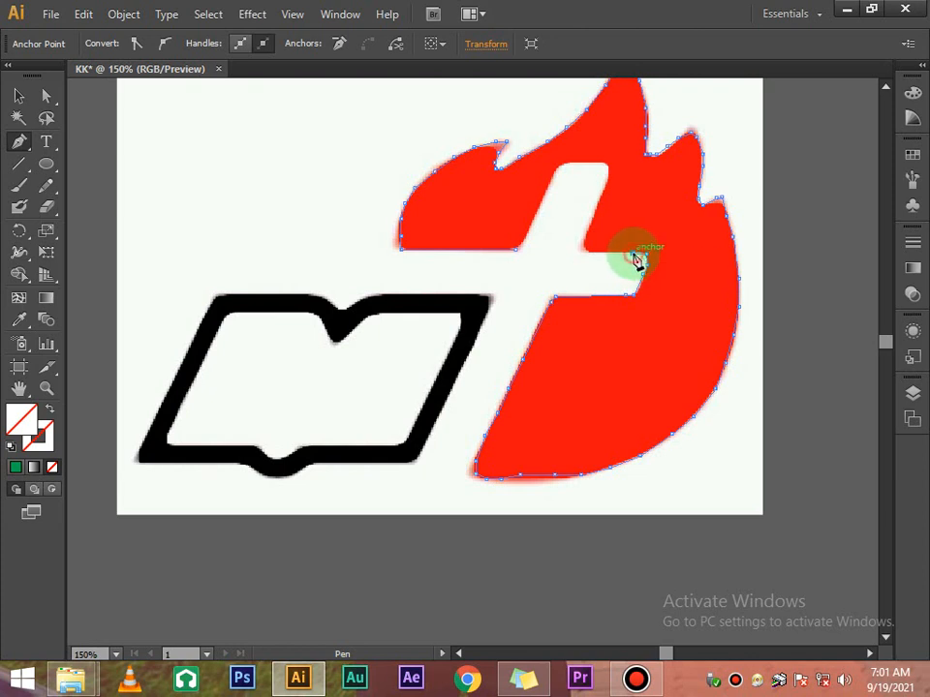
{"action": "left_click_drag", "start_coordinate": [603, 255], "coordinate": [531, 247]}
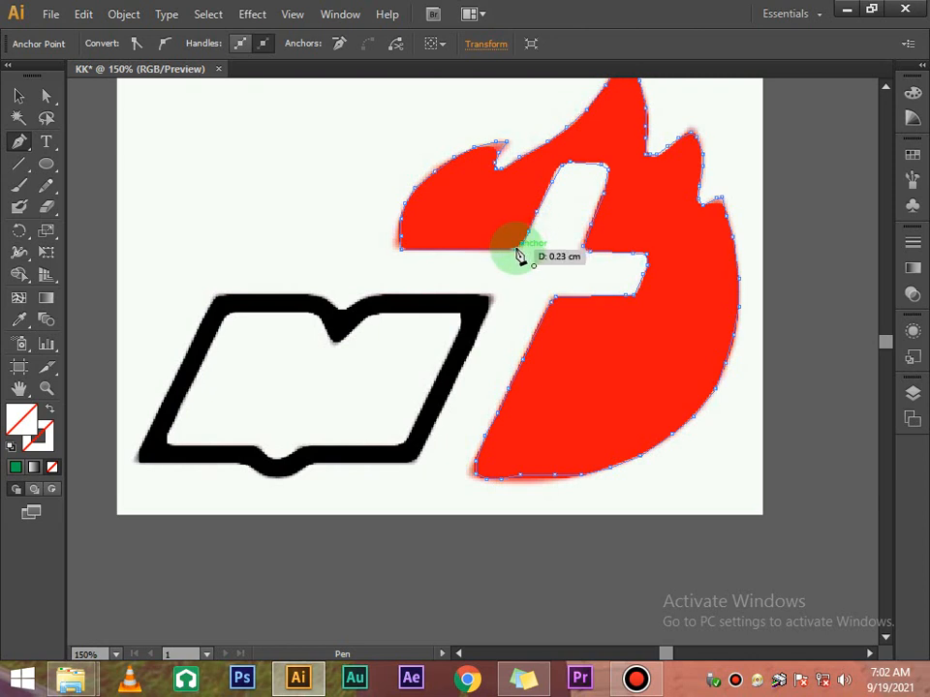
{"action": "left_click_drag", "start_coordinate": [516, 254], "coordinate": [516, 251]}
{"action": "left_click", "coordinate": [17, 96]}
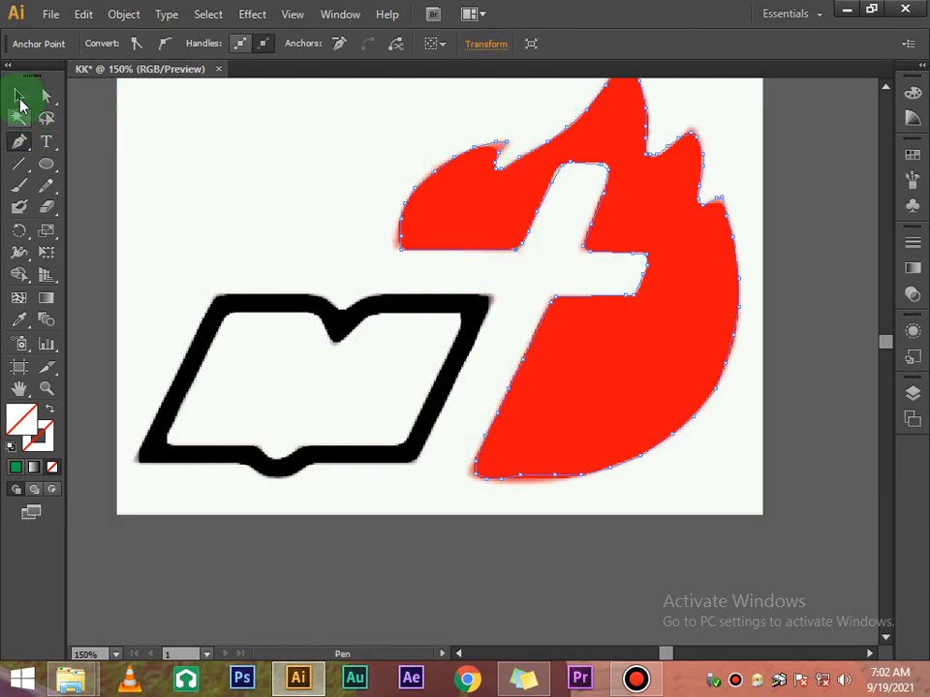
Select the traced flame path and fill it with CMYK Red
{"action": "scroll", "coordinate": [201, 170], "scroll_direction": "up", "scroll_amount": 5}
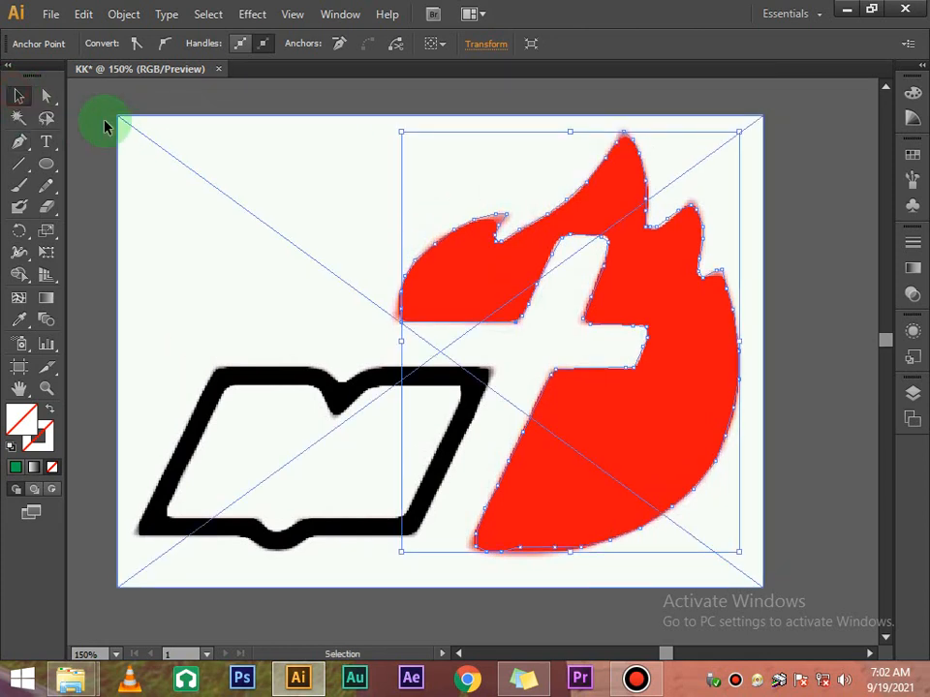
{"action": "left_click", "coordinate": [103, 122]}
{"action": "left_click", "coordinate": [449, 188]}
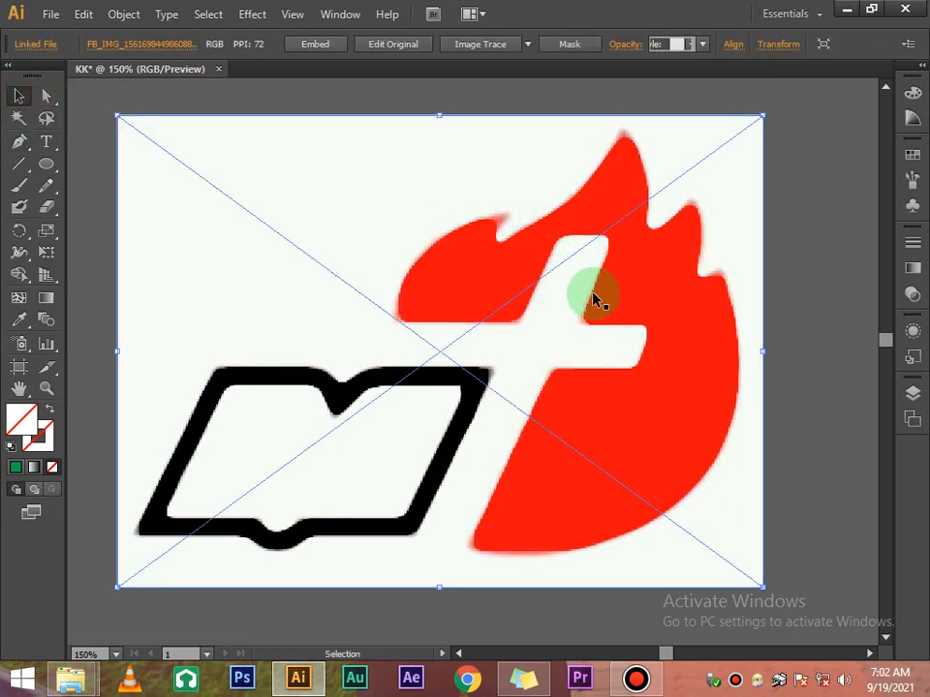
{"action": "left_click", "coordinate": [732, 343]}
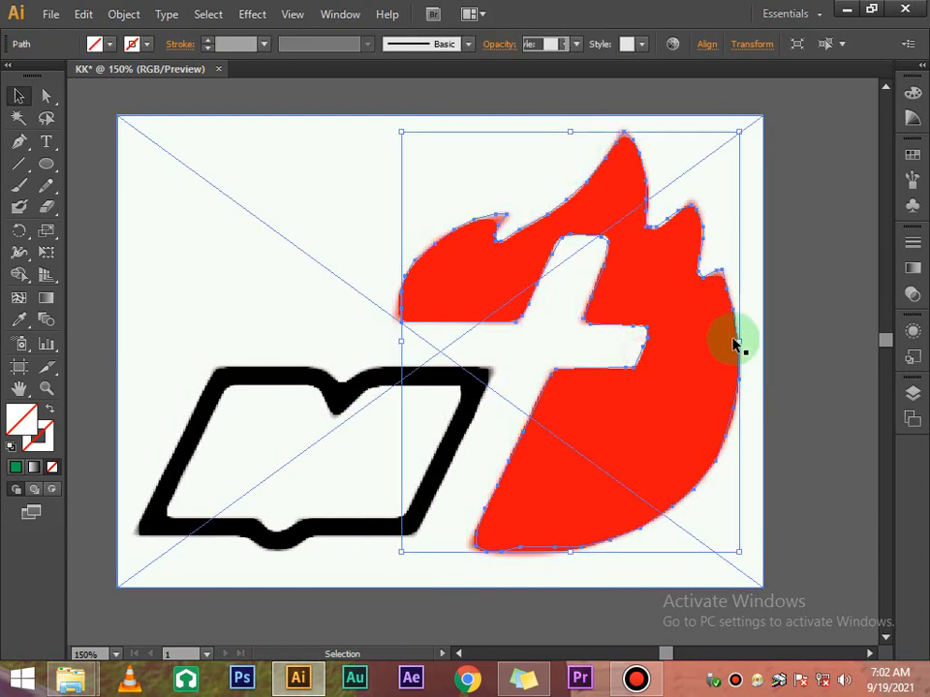
{"action": "left_click", "coordinate": [618, 208]}
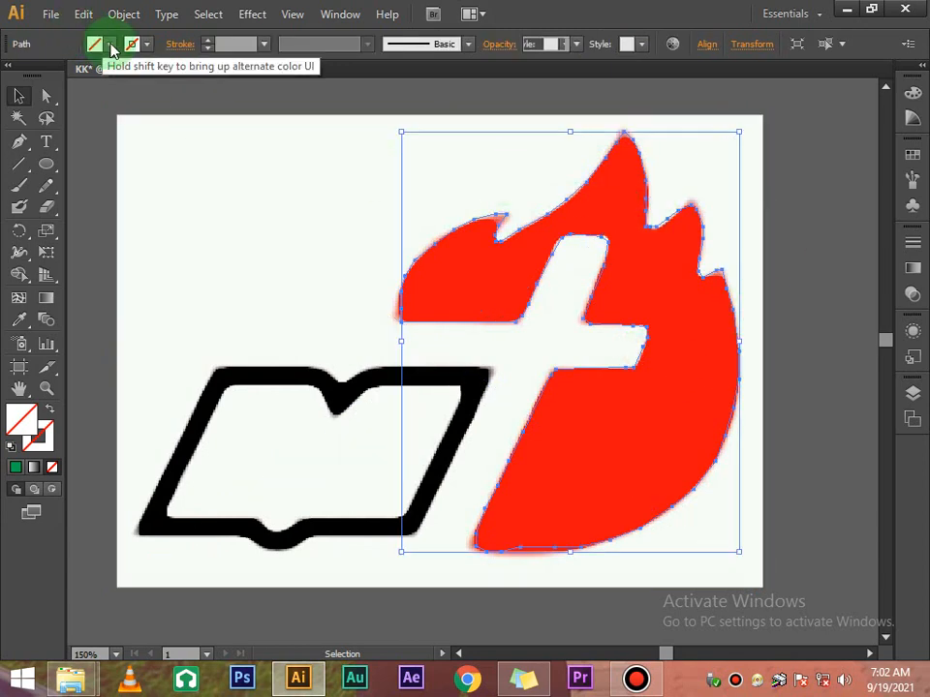
{"action": "left_click", "coordinate": [819, 180]}
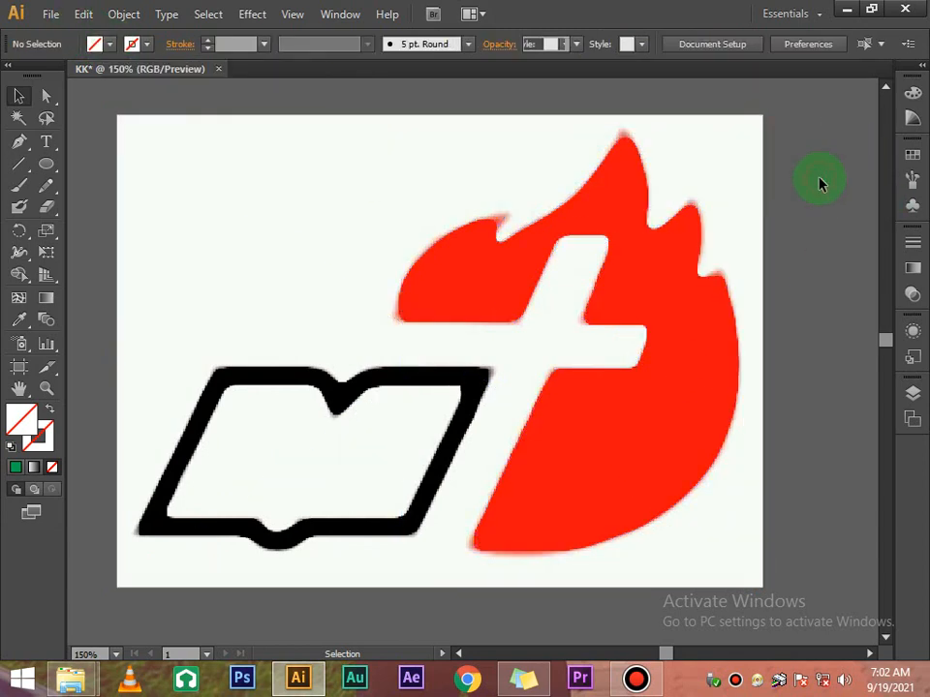
{"action": "left_click", "coordinate": [704, 310]}
{"action": "left_click", "coordinate": [830, 258]}
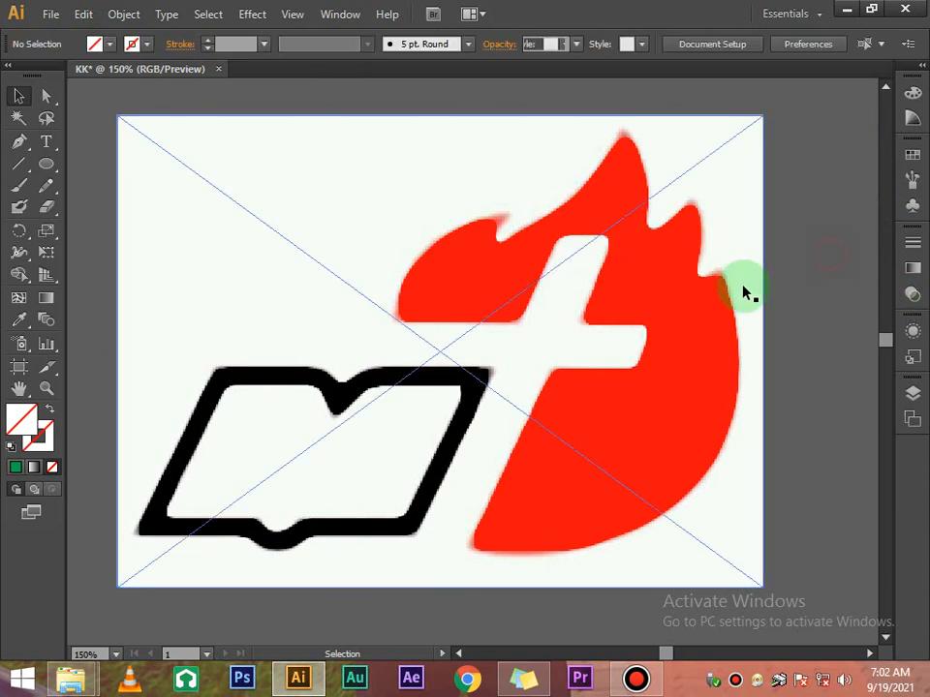
{"action": "left_click", "coordinate": [710, 316]}
{"action": "left_click", "coordinate": [803, 180]}
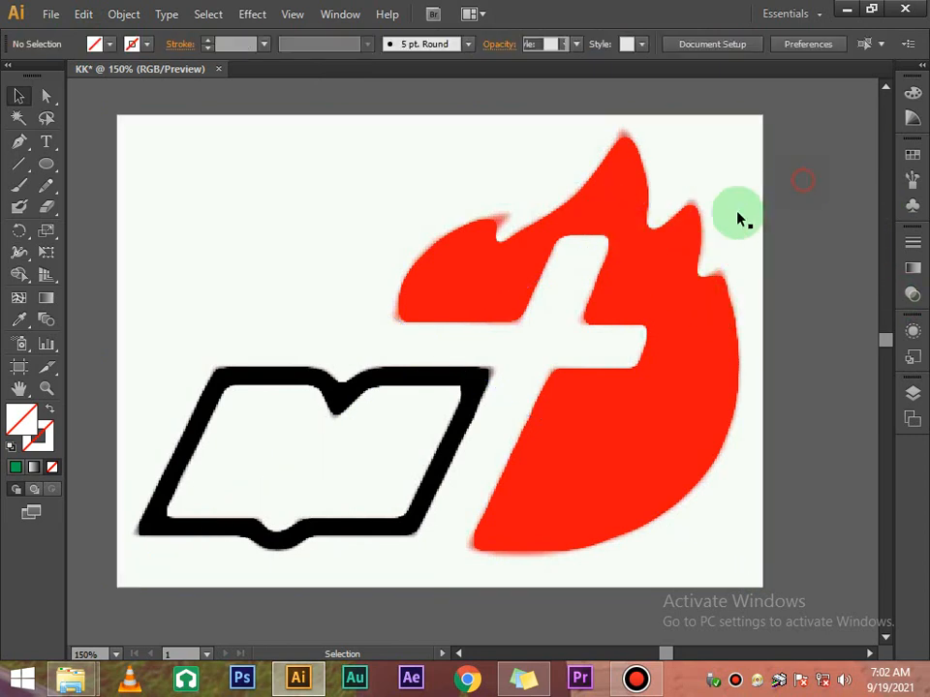
{"action": "left_click", "coordinate": [646, 322]}
{"action": "left_click", "coordinate": [643, 333]}
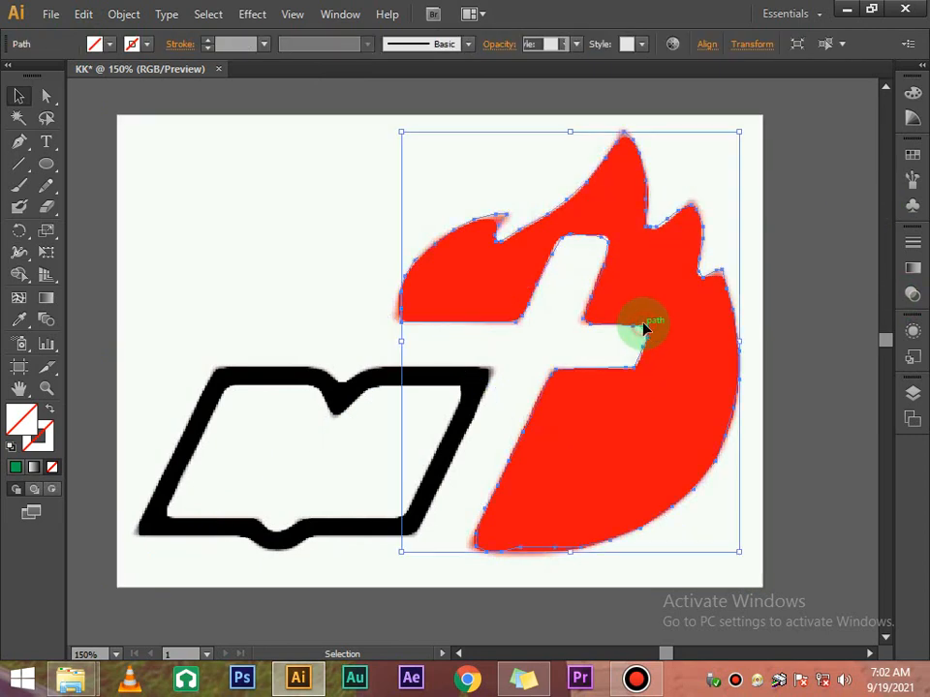
{"action": "left_click", "coordinate": [110, 44]}
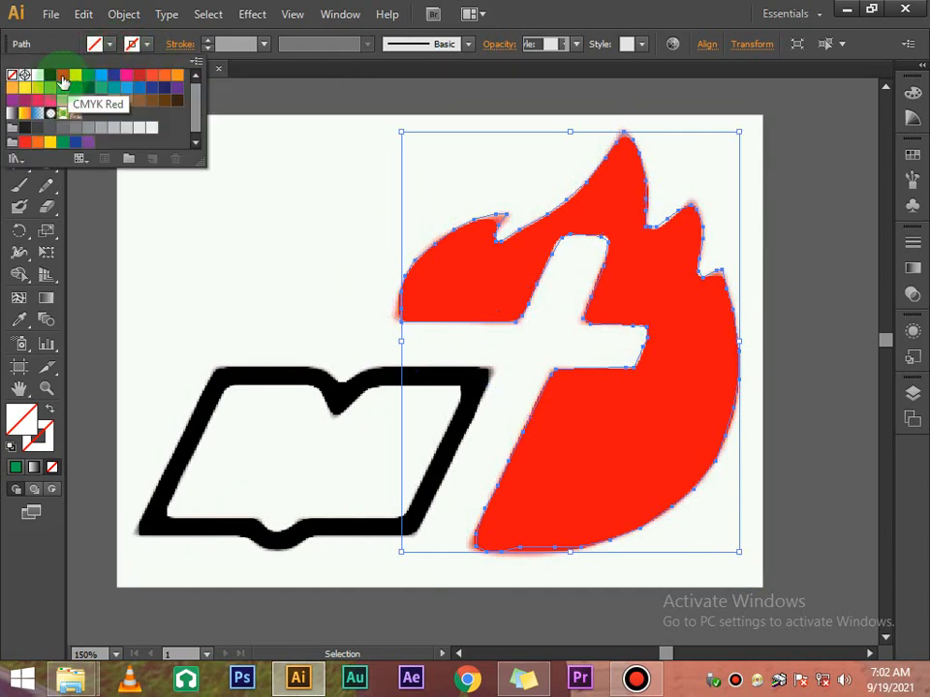
{"action": "left_click", "coordinate": [63, 74]}
{"action": "left_click", "coordinate": [782, 198]}
Try moving the red flame into position, then undo the last two moves
{"action": "scroll", "coordinate": [787, 200], "scroll_direction": "up", "scroll_amount": 3}
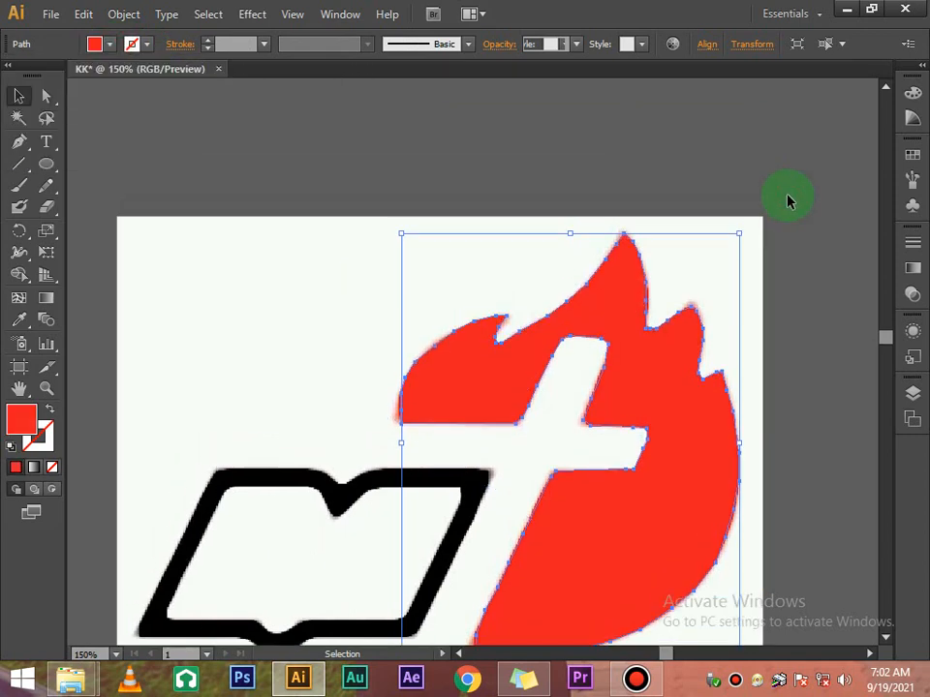
{"action": "scroll", "coordinate": [788, 201], "scroll_direction": "down", "scroll_amount": 8}
{"action": "left_click_drag", "start_coordinate": [719, 184], "coordinate": [668, 500]}
{"action": "scroll", "coordinate": [678, 363], "scroll_direction": "down", "scroll_amount": 3}
{"action": "scroll", "coordinate": [668, 436], "scroll_direction": "down", "scroll_amount": 4}
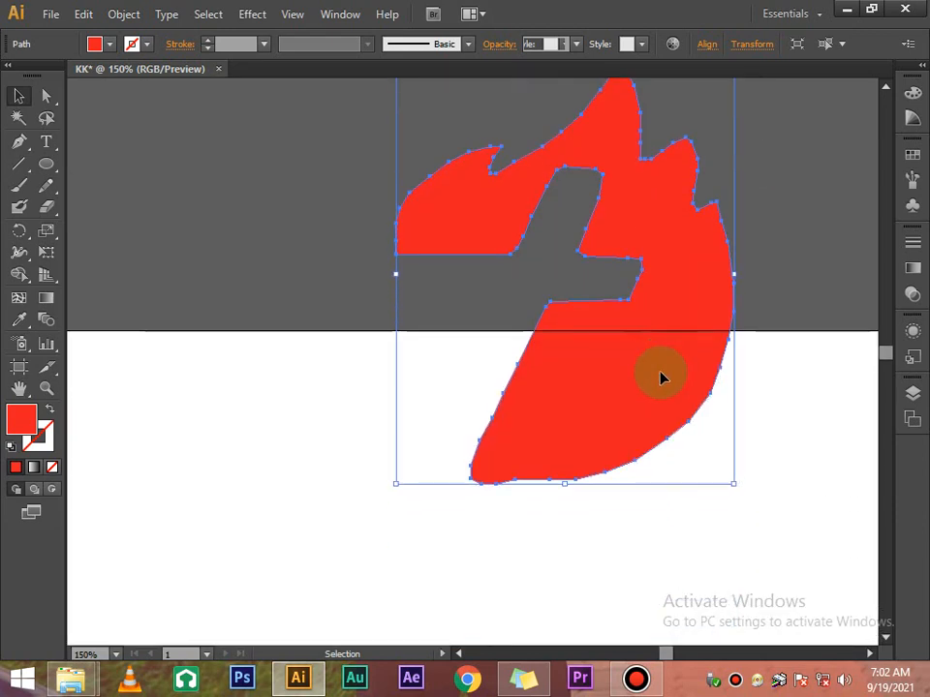
{"action": "left_click_drag", "start_coordinate": [659, 376], "coordinate": [632, 535]}
{"action": "scroll", "coordinate": [633, 492], "scroll_direction": "down", "scroll_amount": 3}
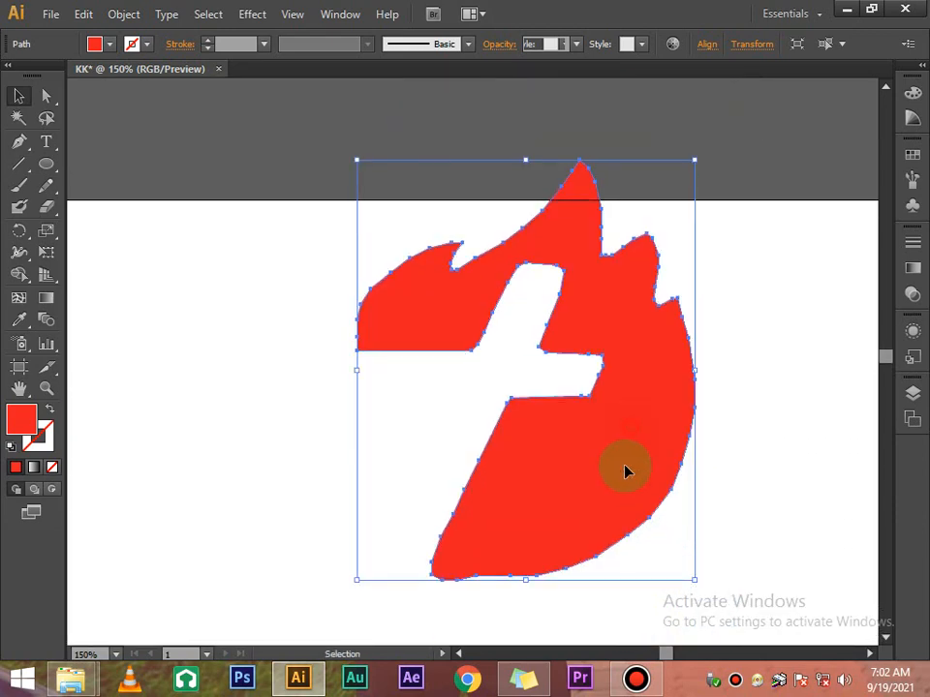
{"action": "left_click_drag", "start_coordinate": [625, 466], "coordinate": [618, 522]}
{"action": "left_click", "coordinate": [749, 380]}
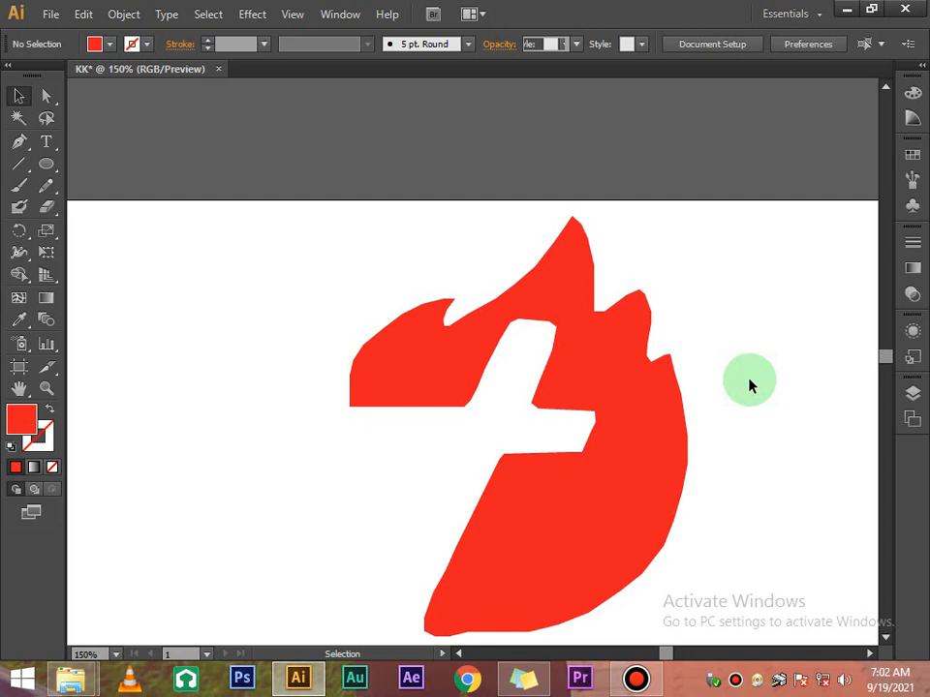
{"action": "scroll", "coordinate": [749, 384], "scroll_direction": "up", "scroll_amount": 6}
{"action": "scroll", "coordinate": [749, 385], "scroll_direction": "down", "scroll_amount": 2}
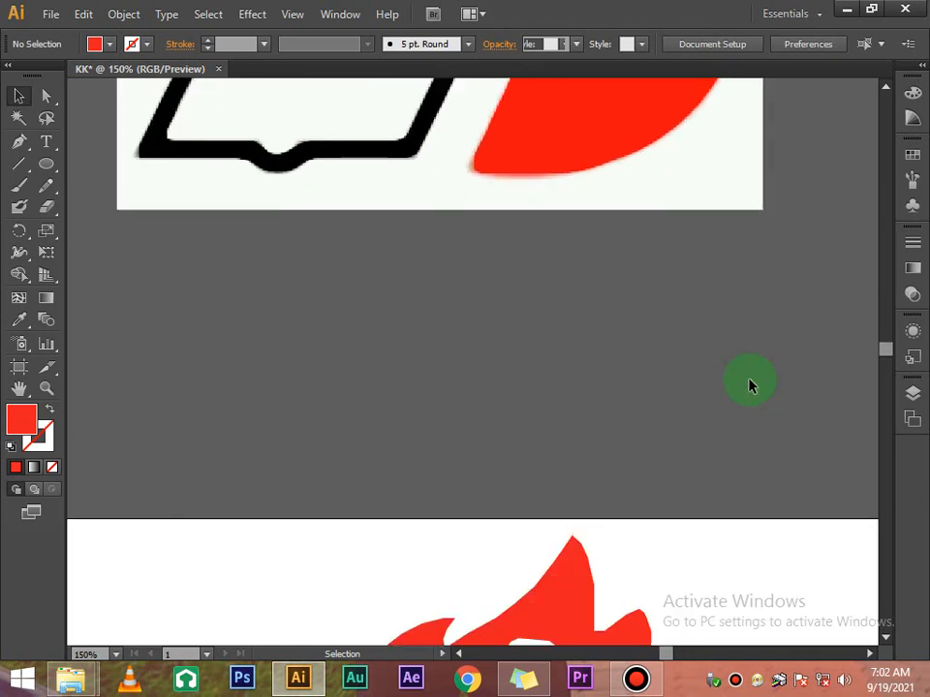
{"action": "scroll", "coordinate": [749, 379], "scroll_direction": "down", "scroll_amount": 2}
{"action": "key", "text": "ctrl+z"}
{"action": "key", "text": "ctrl+z"}
{"action": "key", "text": "ctrl+z"}
{"action": "key", "text": "ctrl+z"}
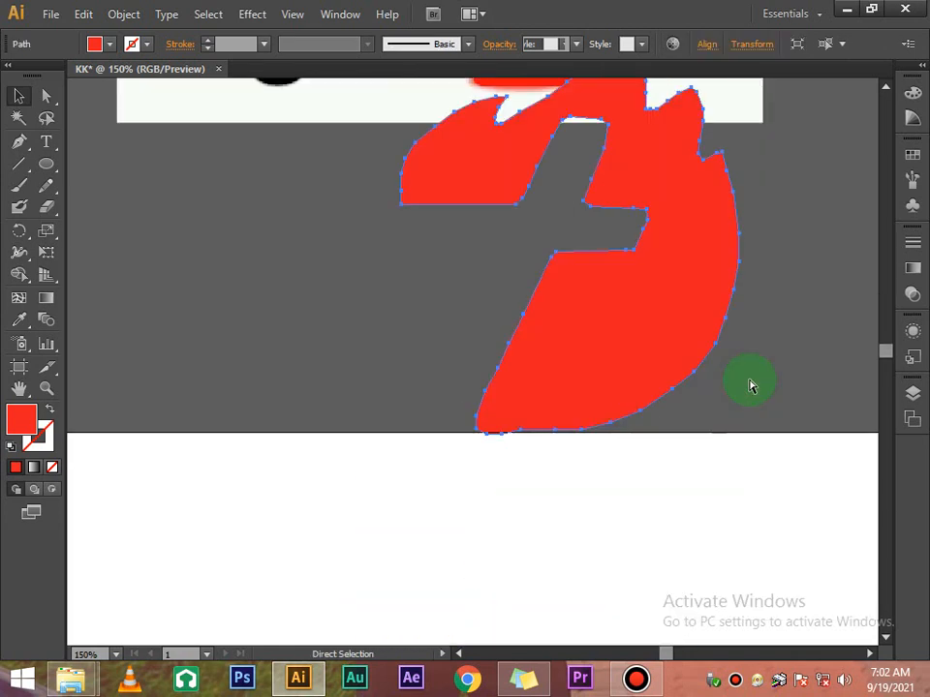
{"action": "key", "text": "ctrl+z"}
{"action": "scroll", "coordinate": [748, 385], "scroll_direction": "up", "scroll_amount": 5}
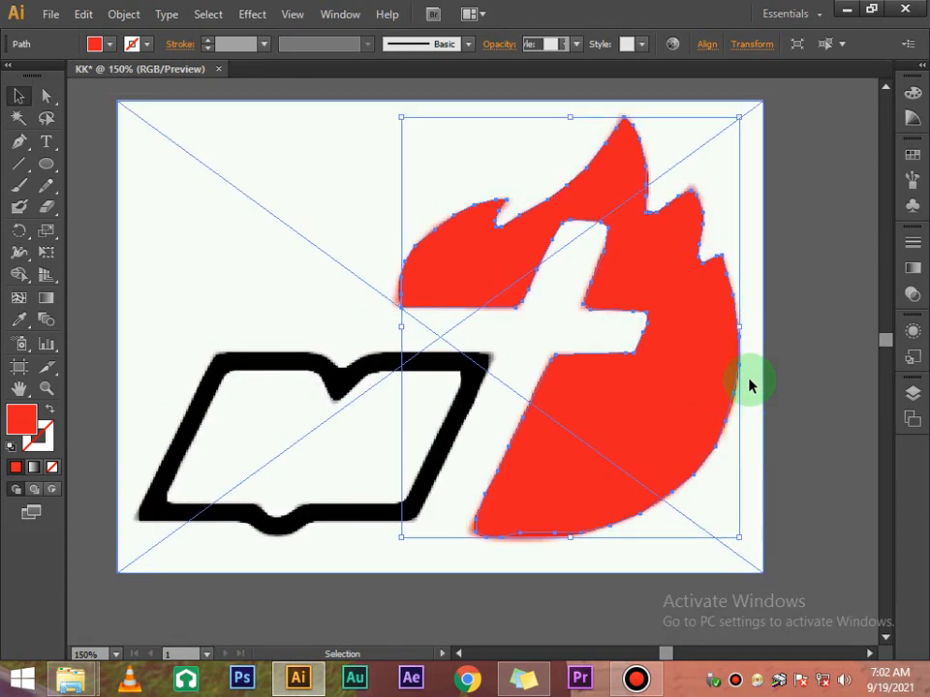
Select the logo image together with the flame path, apply Make Clipping Mask, and select the clip group
{"action": "scroll", "coordinate": [748, 384], "scroll_direction": "up", "scroll_amount": 2}
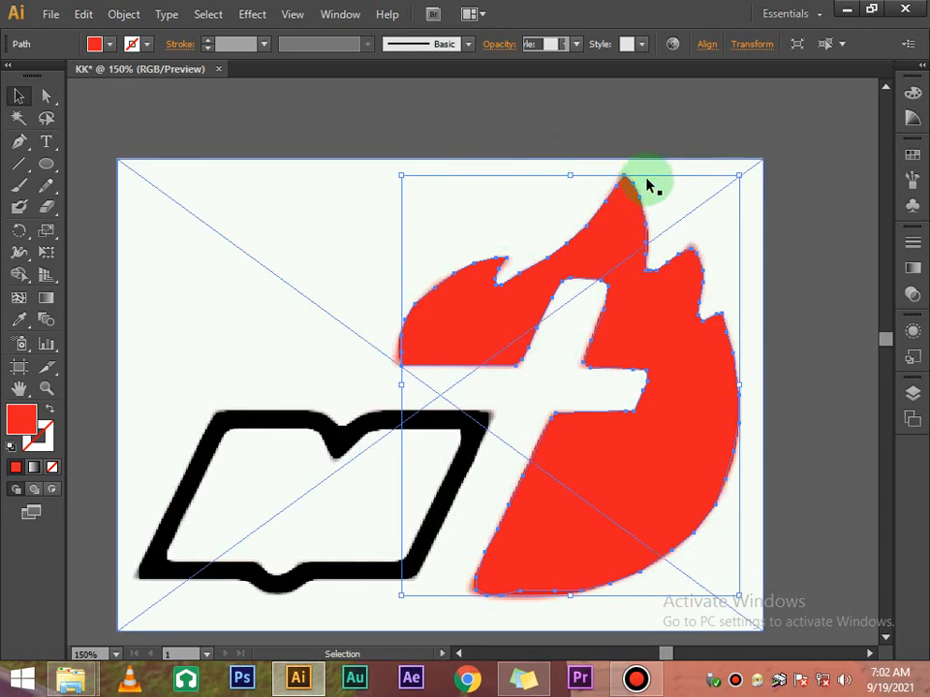
{"action": "left_click", "coordinate": [753, 215]}
{"action": "left_click", "coordinate": [677, 321]}
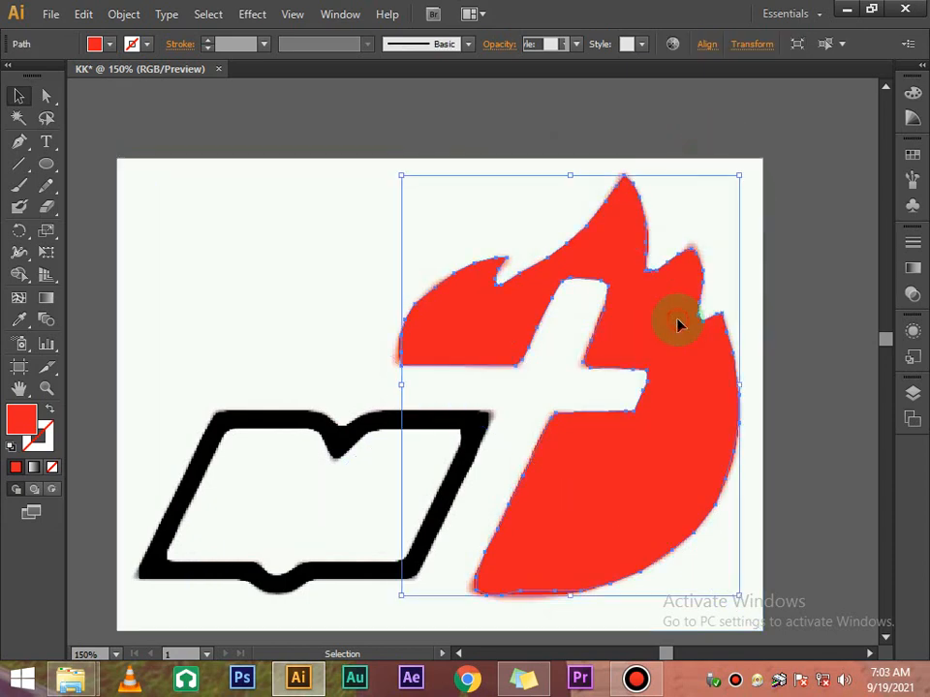
{"action": "left_click", "coordinate": [794, 339]}
{"action": "left_click_drag", "start_coordinate": [815, 382], "coordinate": [572, 259]}
{"action": "right_click", "coordinate": [573, 260]}
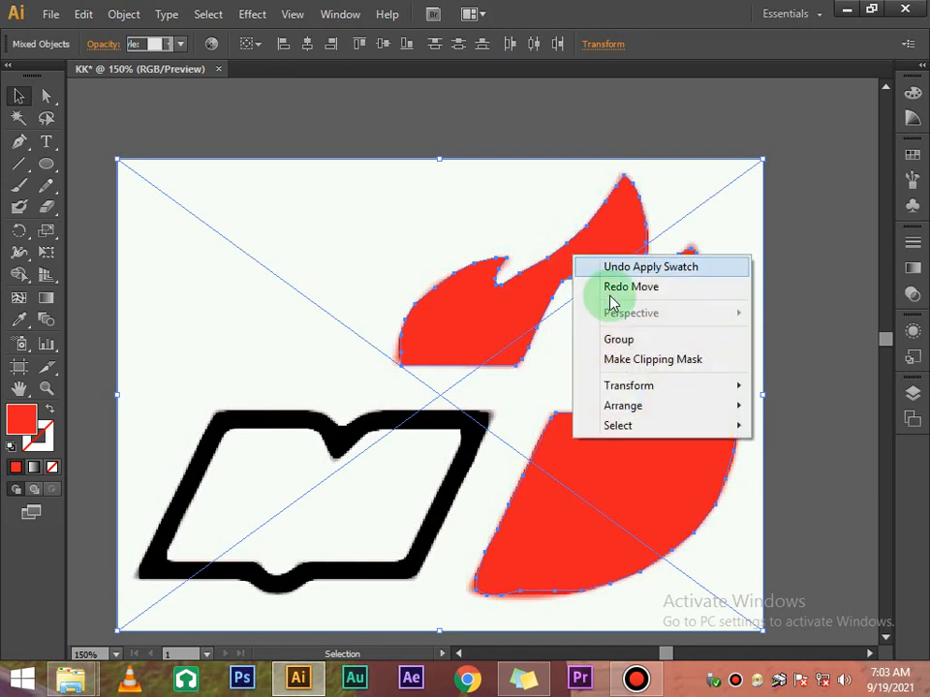
{"action": "left_click", "coordinate": [714, 366]}
{"action": "left_click", "coordinate": [786, 276]}
{"action": "scroll", "coordinate": [790, 265], "scroll_direction": "down", "scroll_amount": 4}
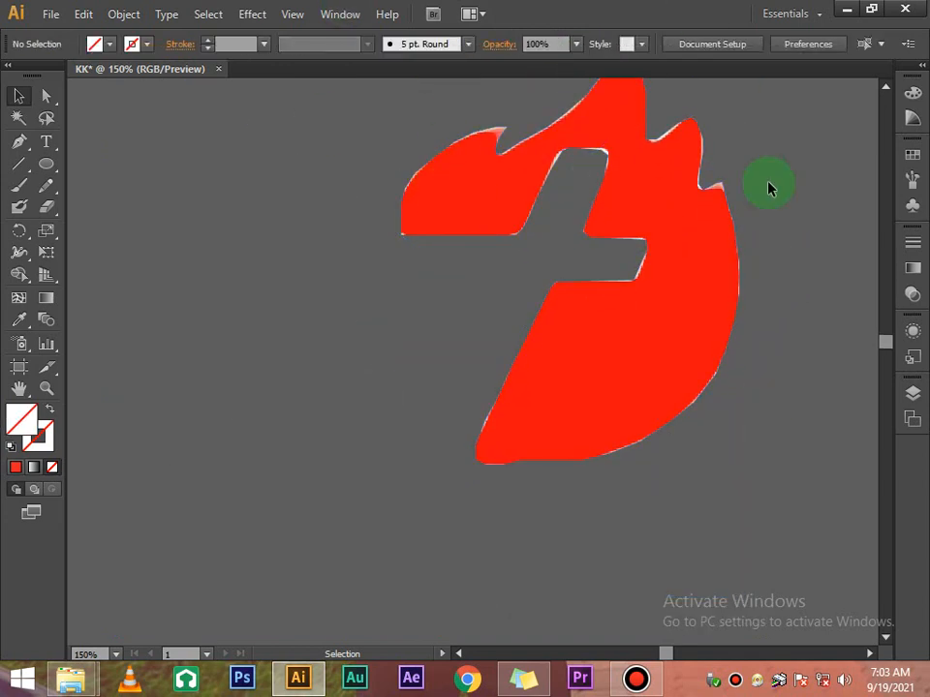
{"action": "left_click", "coordinate": [661, 201]}
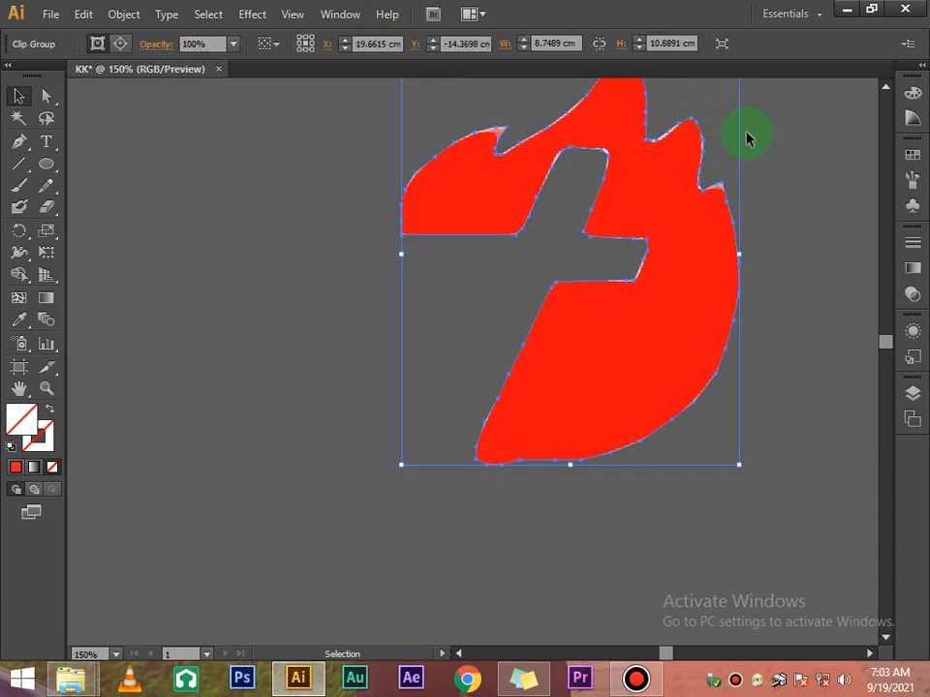
{"action": "scroll", "coordinate": [739, 215], "scroll_direction": "up", "scroll_amount": 3}
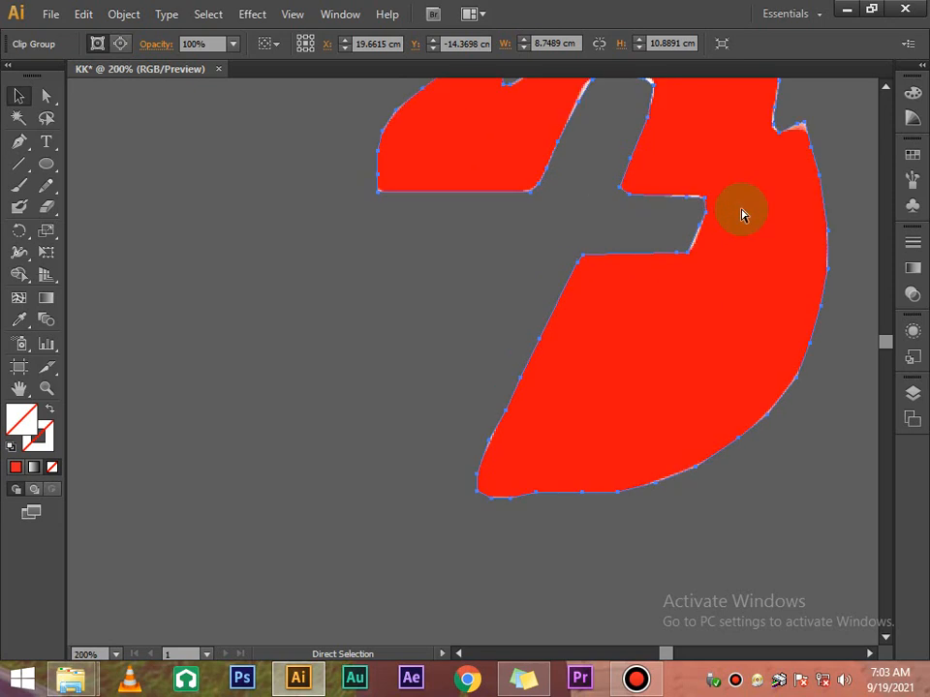
{"action": "scroll", "coordinate": [739, 215], "scroll_direction": "up", "scroll_amount": 4}
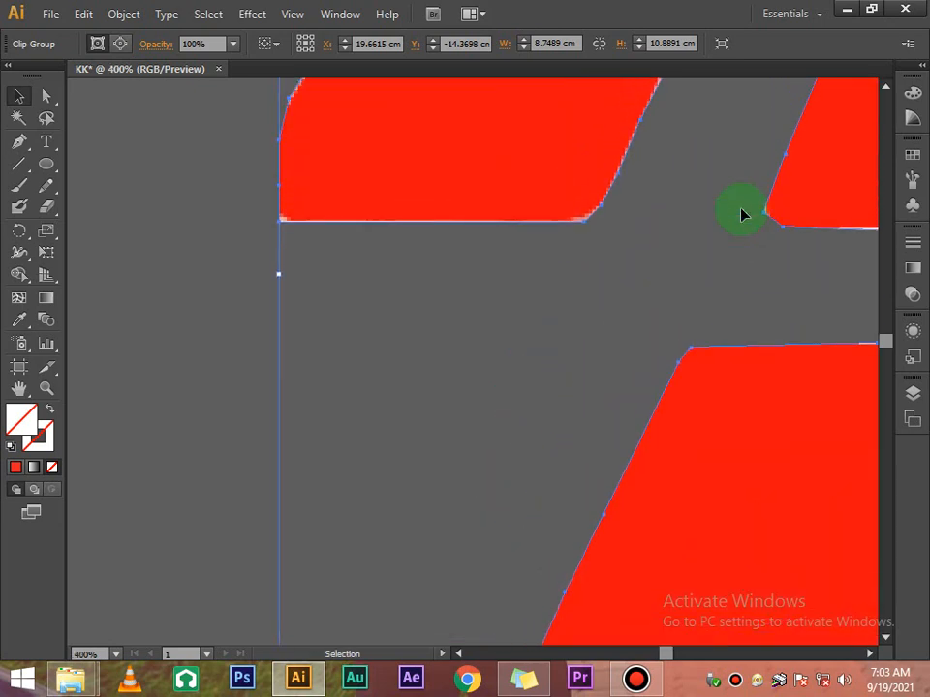
Nudge the clipped flame down and round the notch's upper-left corner anchor
{"action": "left_click_drag", "start_coordinate": [516, 99], "coordinate": [311, 267]}
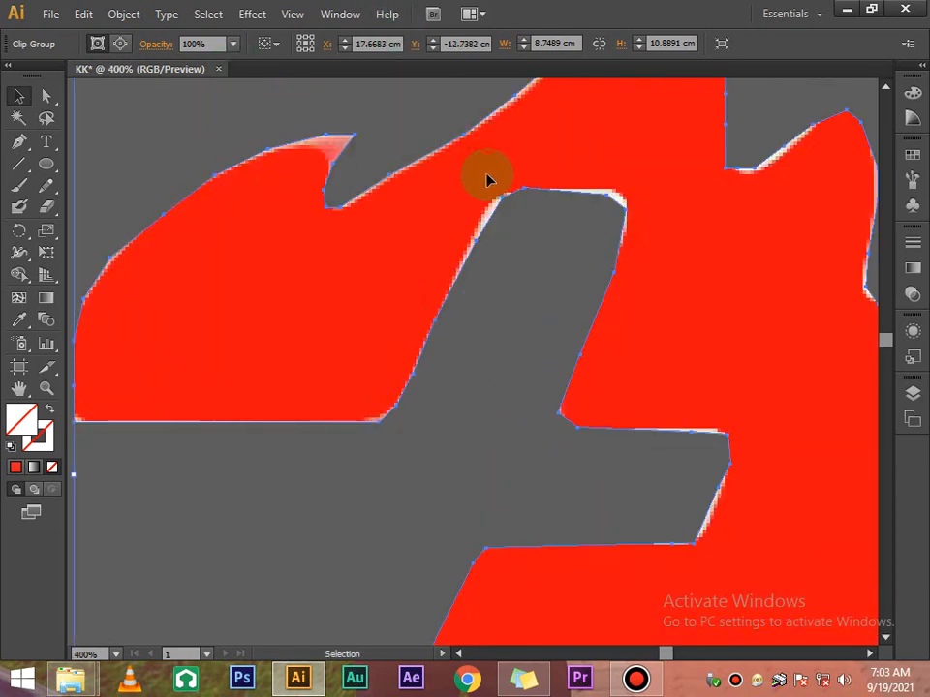
{"action": "left_click_drag", "start_coordinate": [488, 180], "coordinate": [502, 217]}
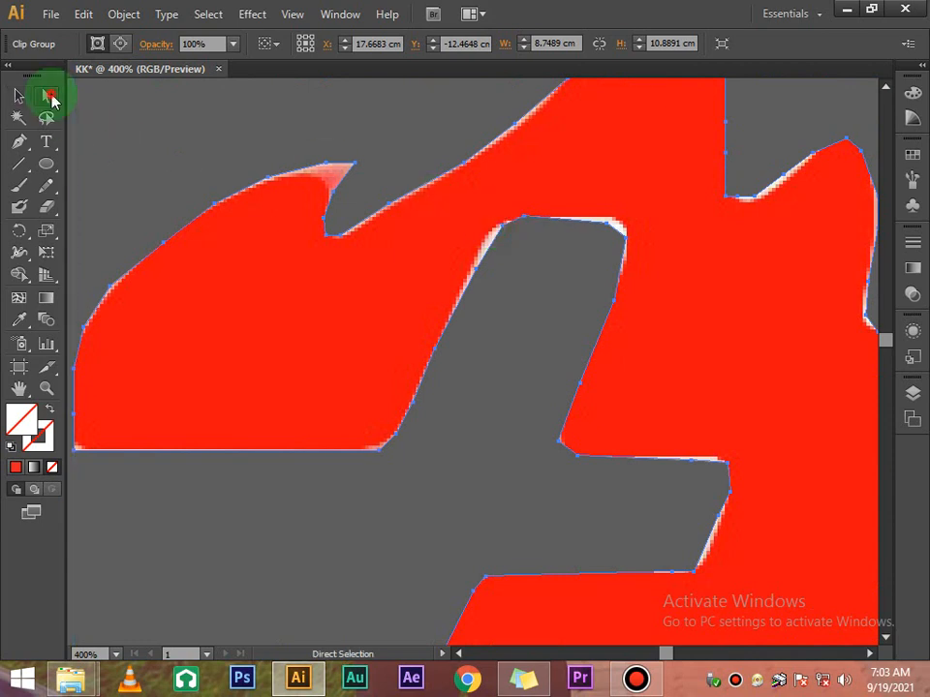
{"action": "left_click", "coordinate": [472, 278]}
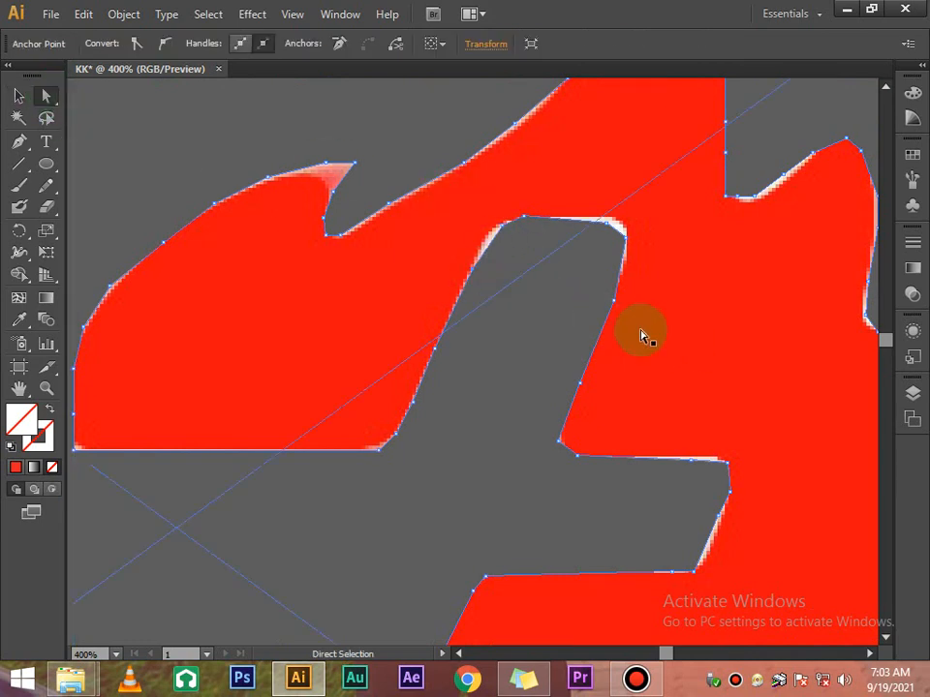
{"action": "left_click", "coordinate": [641, 335]}
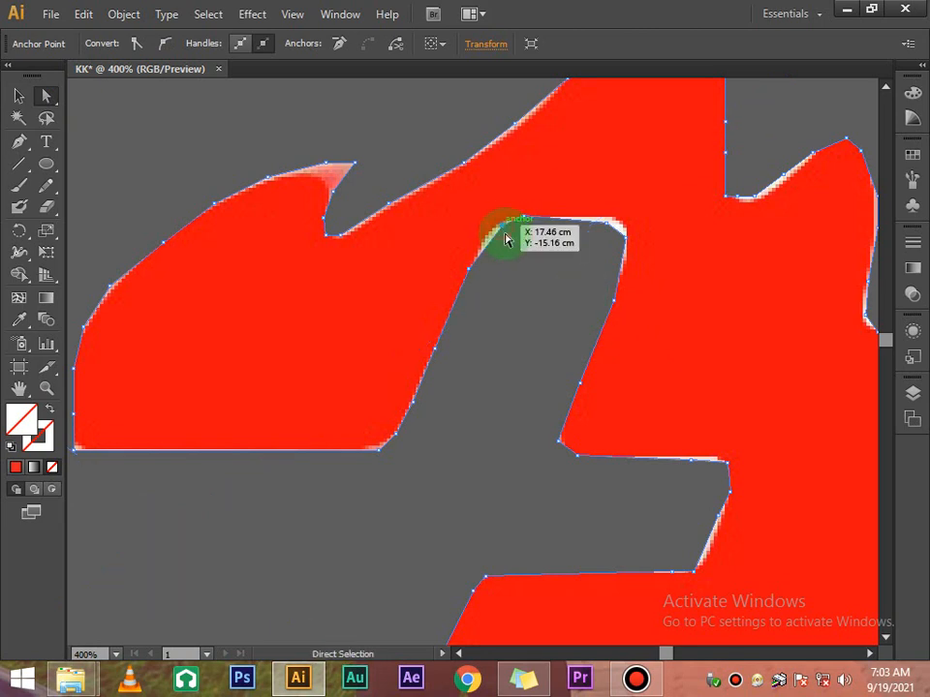
{"action": "left_click", "coordinate": [163, 47]}
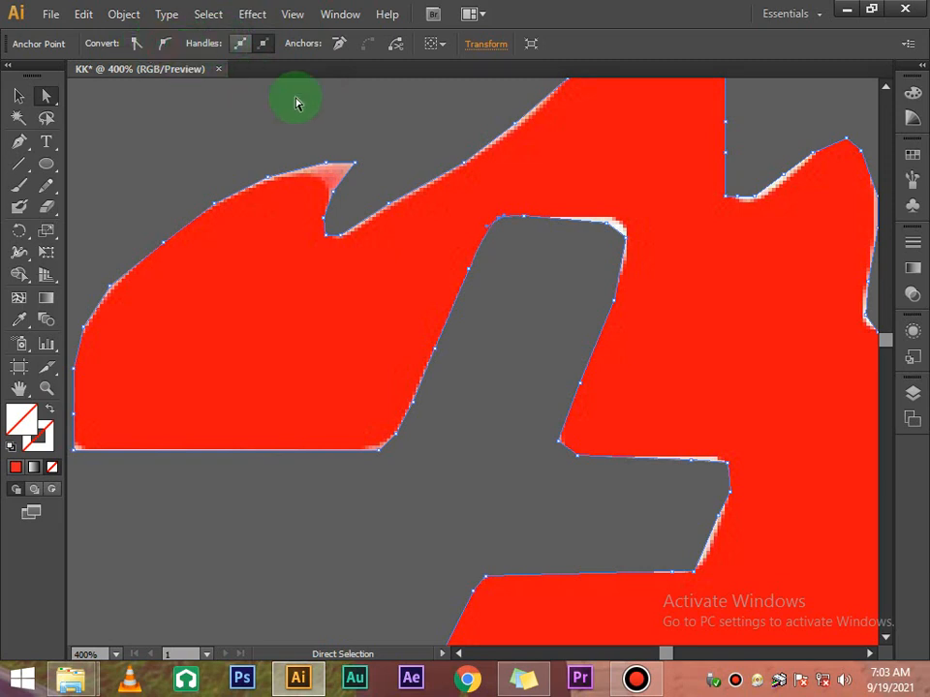
{"action": "left_click", "coordinate": [604, 227]}
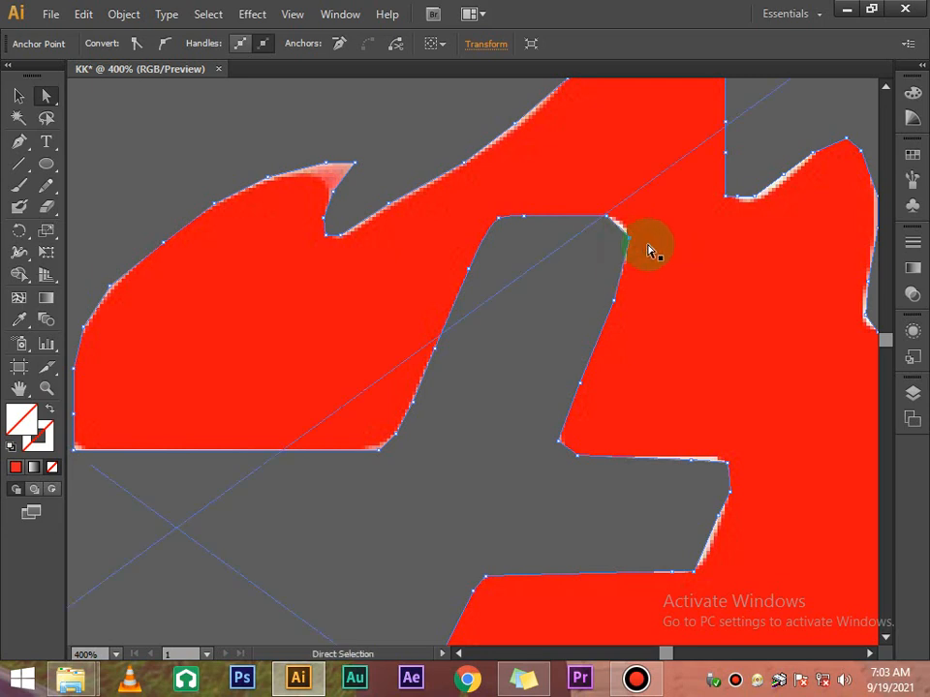
{"action": "left_click", "coordinate": [598, 231]}
{"action": "left_click", "coordinate": [162, 49]}
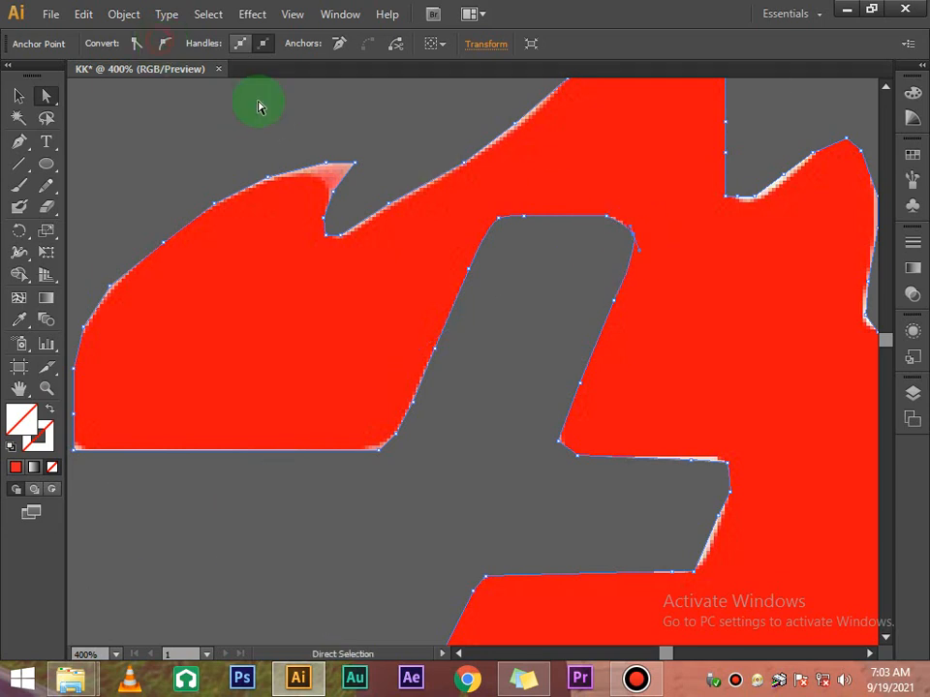
{"action": "key", "text": "ctrl+z"}
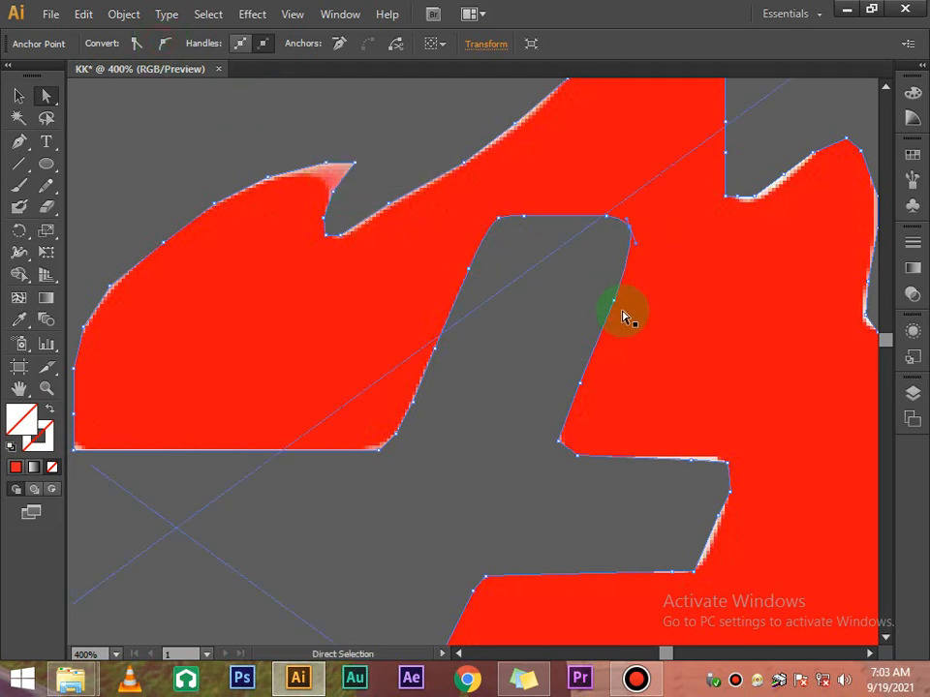
Convert and reposition the right notch anchors, then nudge the upper-edge anchor down
{"action": "left_click", "coordinate": [739, 200]}
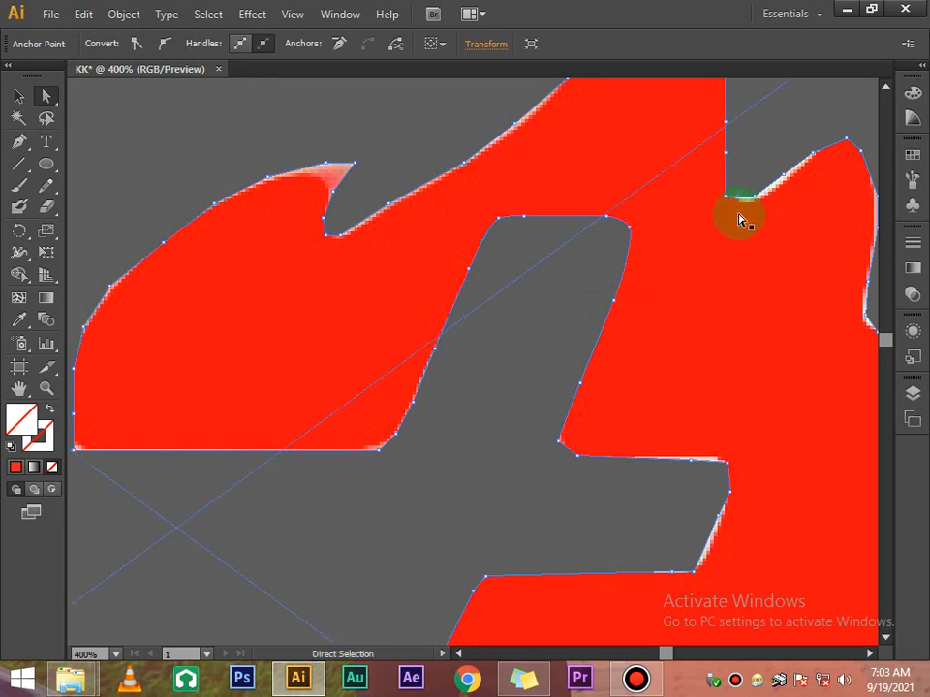
{"action": "left_click_drag", "start_coordinate": [739, 197], "coordinate": [738, 201]}
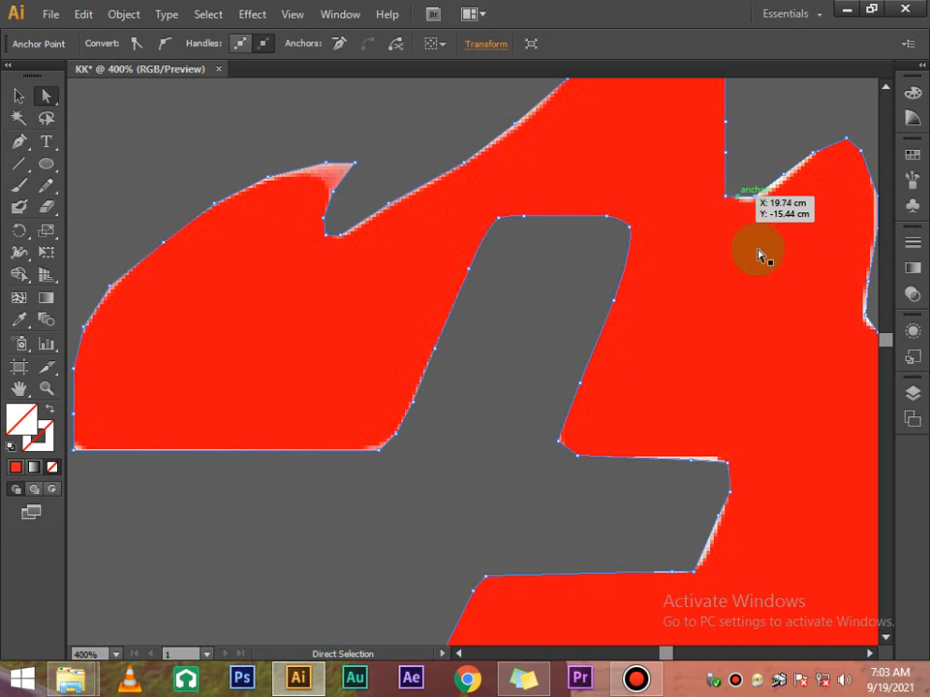
{"action": "left_click", "coordinate": [754, 197]}
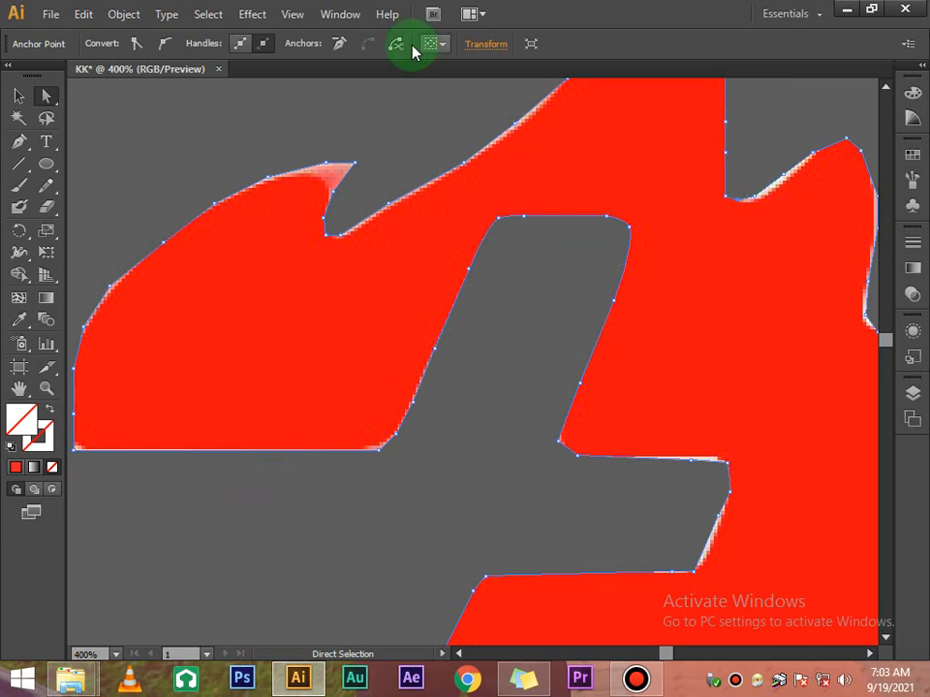
{"action": "left_click", "coordinate": [167, 52]}
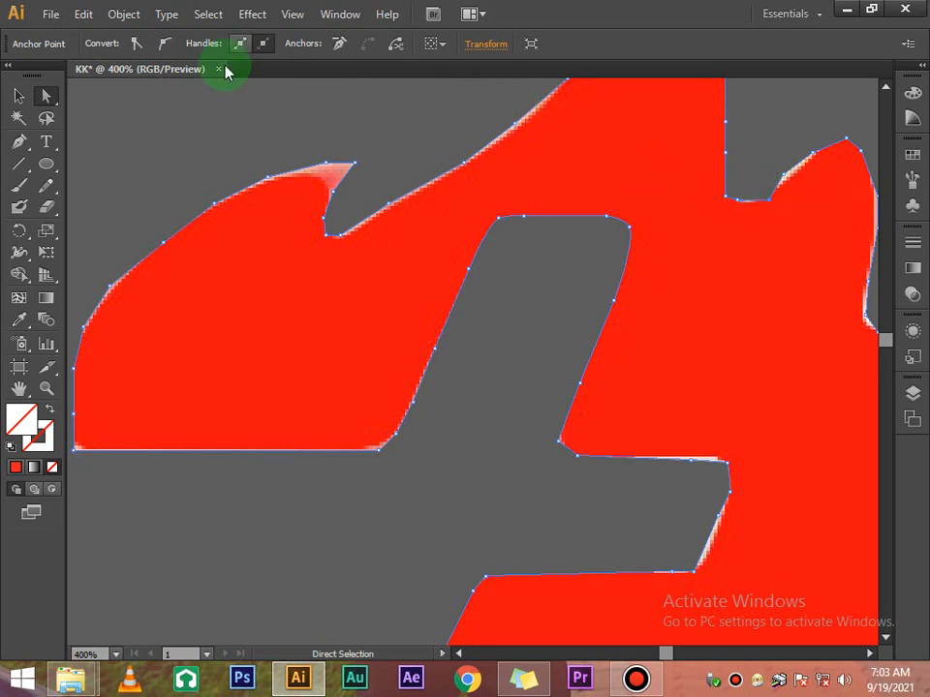
{"action": "left_click", "coordinate": [738, 201]}
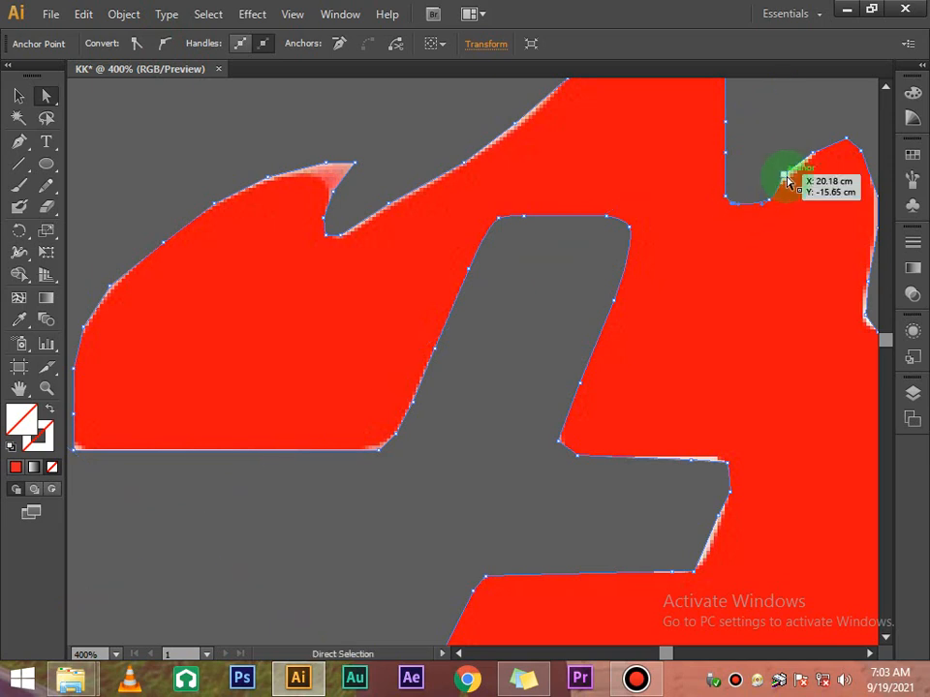
{"action": "left_click_drag", "start_coordinate": [784, 175], "coordinate": [776, 197]}
{"action": "left_click", "coordinate": [812, 152]}
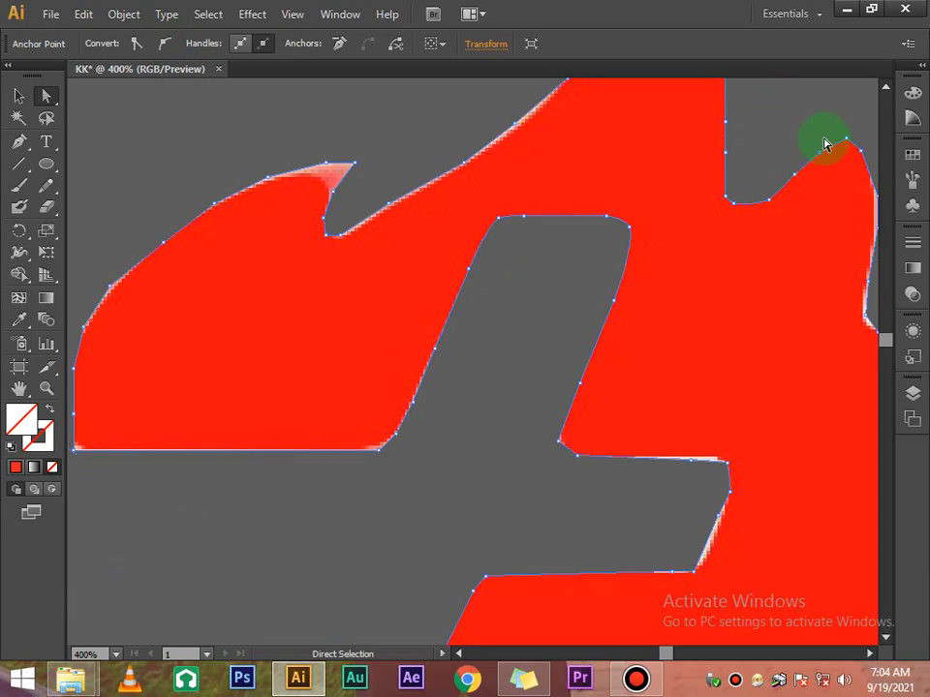
{"action": "scroll", "coordinate": [697, 165], "scroll_direction": "up", "scroll_amount": 2}
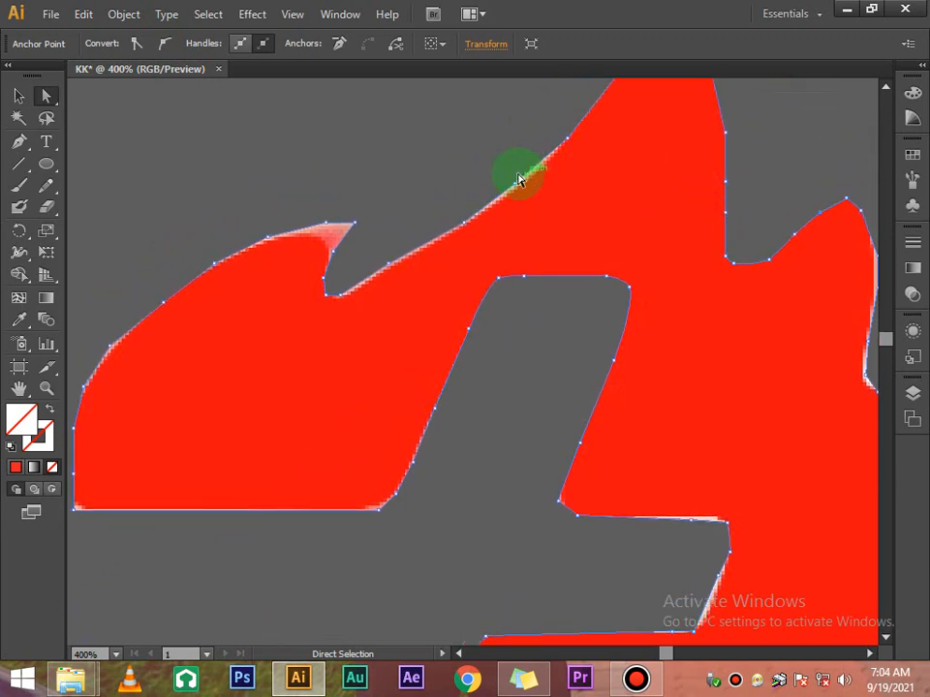
{"action": "left_click", "coordinate": [515, 185]}
{"action": "key", "text": "Down"}
{"action": "key", "text": "Down"}
{"action": "key", "text": "Down"}
{"action": "left_click", "coordinate": [449, 176]}
{"action": "scroll", "coordinate": [585, 243], "scroll_direction": "up", "scroll_amount": 3}
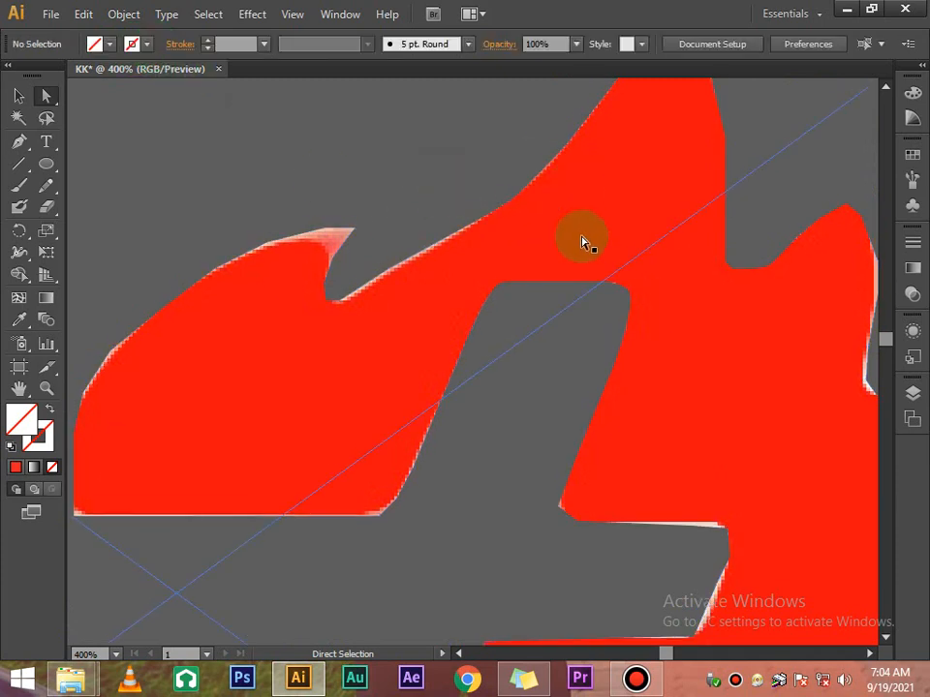
{"action": "scroll", "coordinate": [587, 250], "scroll_direction": "up", "scroll_amount": 3}
{"action": "scroll", "coordinate": [589, 250], "scroll_direction": "down", "scroll_amount": 1}
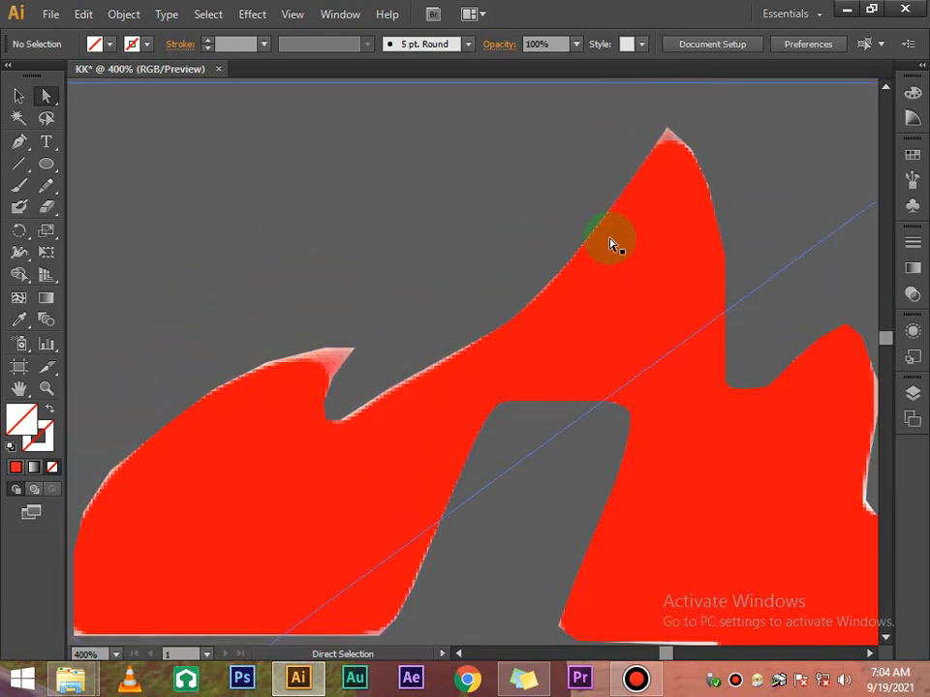
{"action": "scroll", "coordinate": [461, 379], "scroll_direction": "down", "scroll_amount": 3}
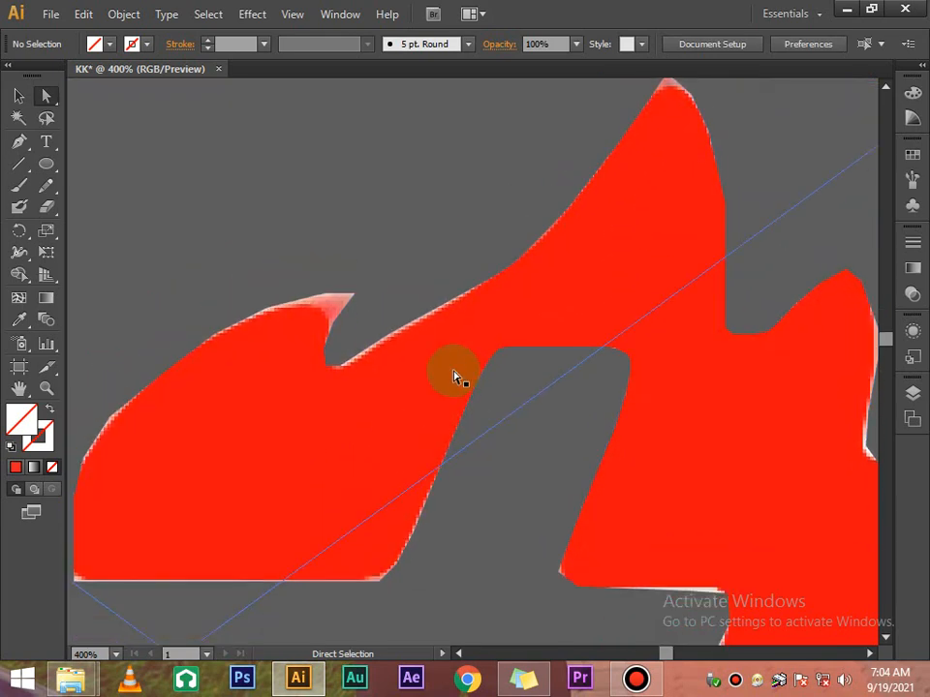
{"action": "scroll", "coordinate": [472, 357], "scroll_direction": "up", "scroll_amount": 2}
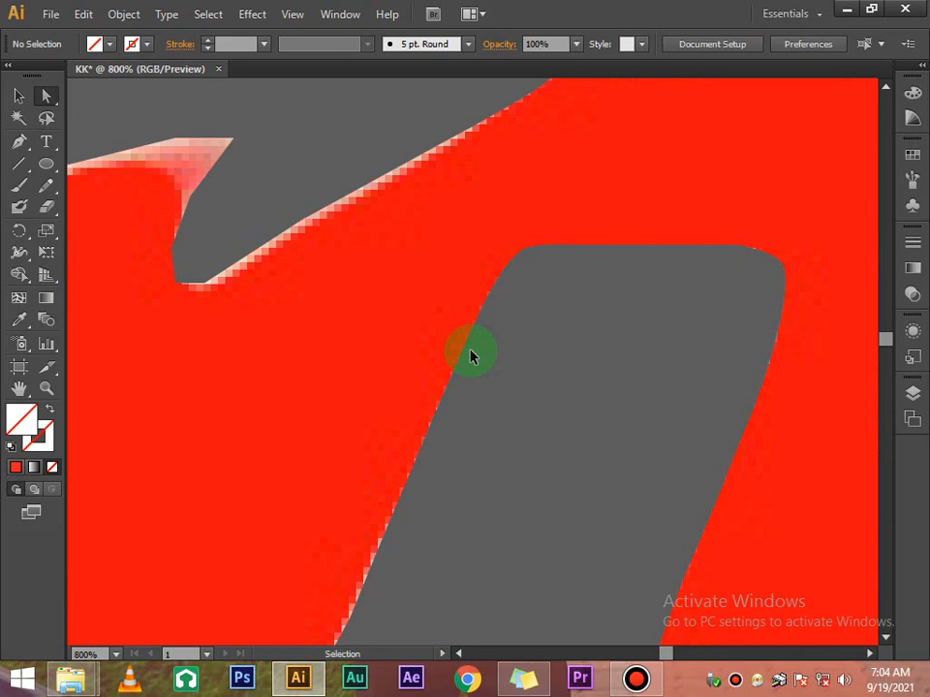
{"action": "scroll", "coordinate": [472, 357], "scroll_direction": "down", "scroll_amount": 6}
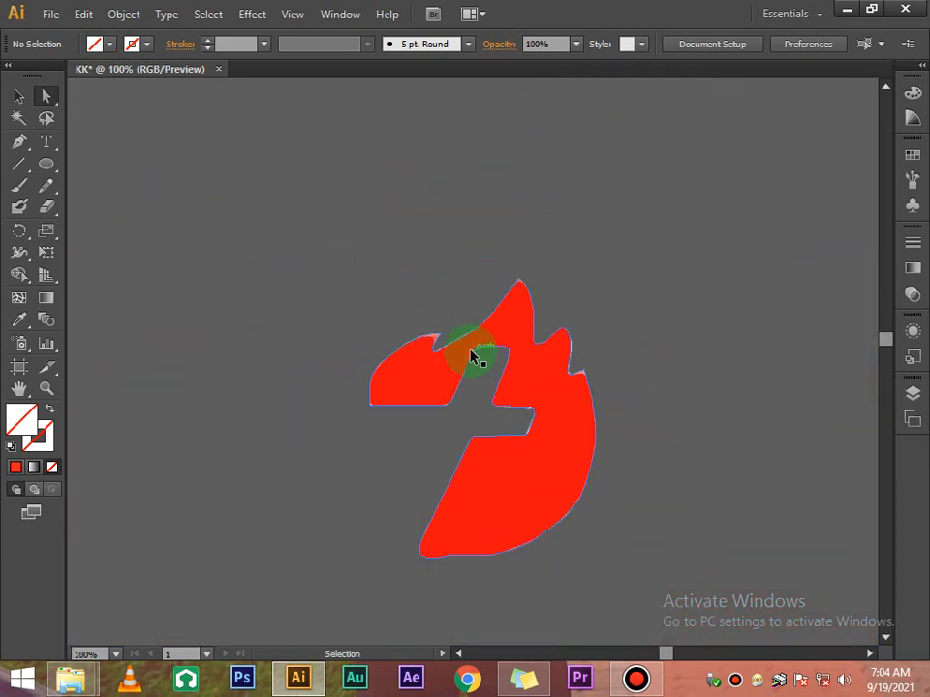
{"action": "scroll", "coordinate": [472, 356], "scroll_direction": "down", "scroll_amount": 15}
{"action": "scroll", "coordinate": [473, 358], "scroll_direction": "up", "scroll_amount": 8}
{"action": "scroll", "coordinate": [478, 355], "scroll_direction": "down", "scroll_amount": 4}
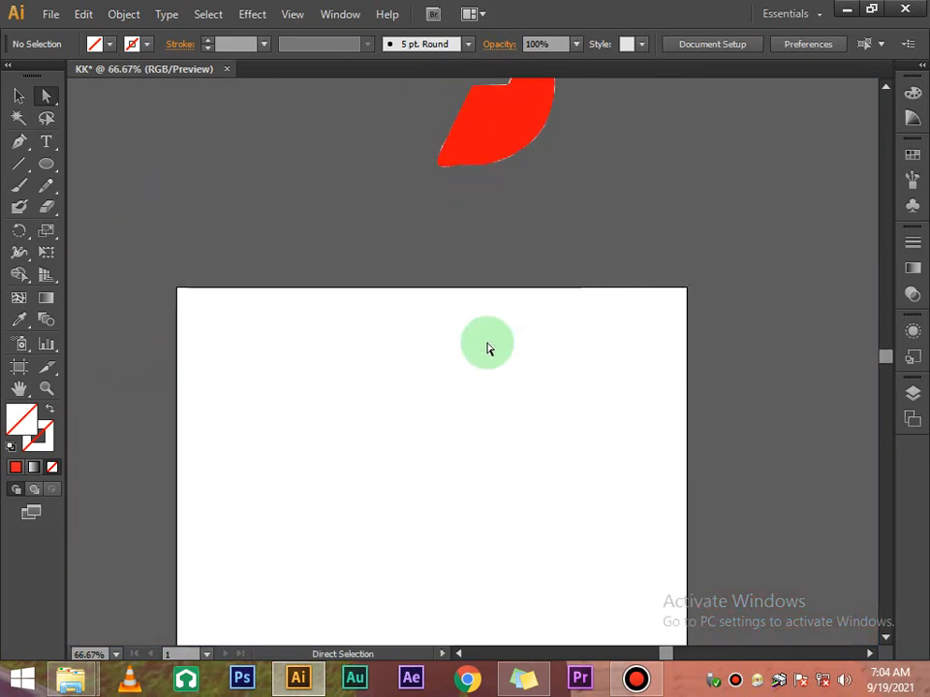
{"action": "key", "text": "ctrl"}
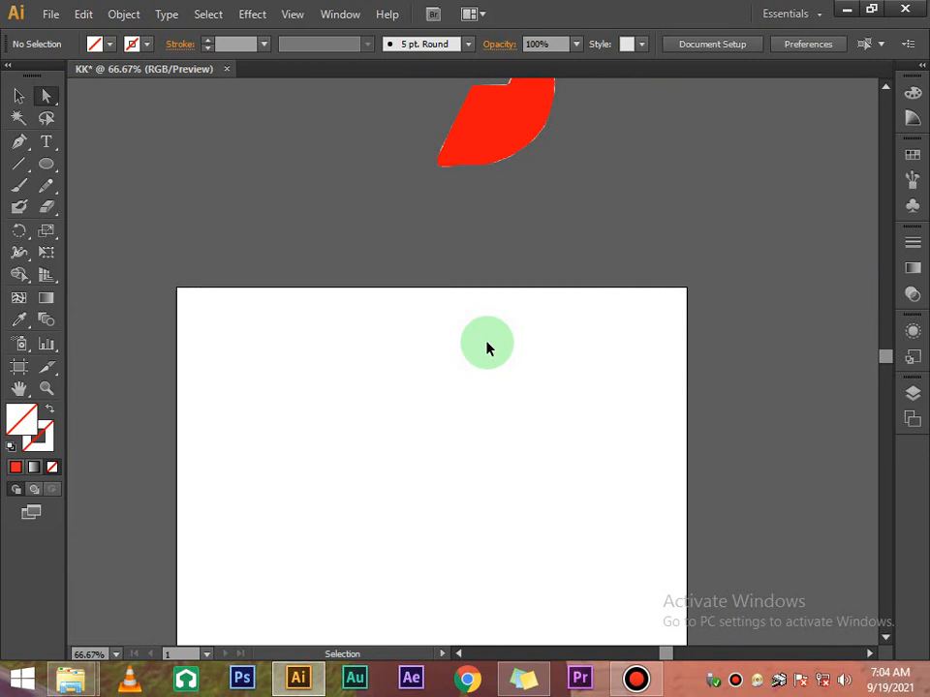
{"action": "key", "text": "ctrl+a"}
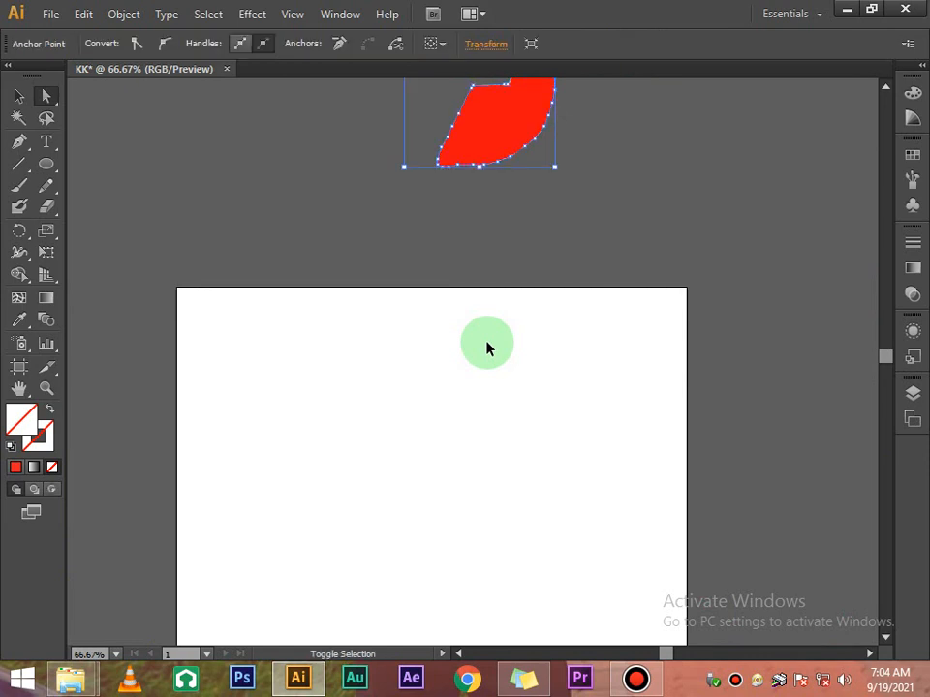
{"action": "left_click", "coordinate": [489, 143]}
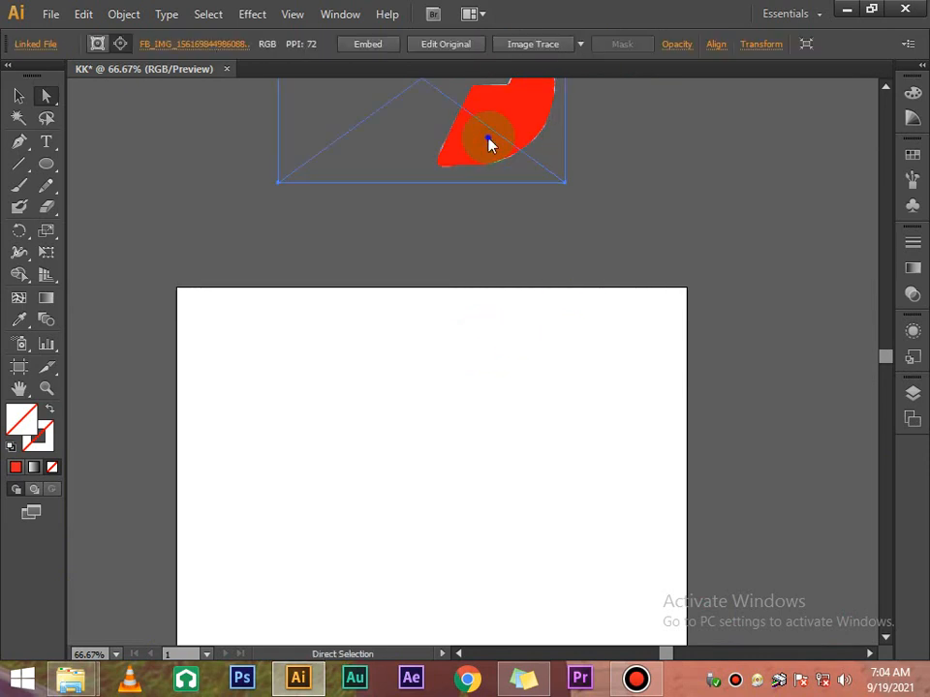
{"action": "right_click", "coordinate": [489, 143]}
{"action": "mouse_move", "coordinate": [610, 229]}
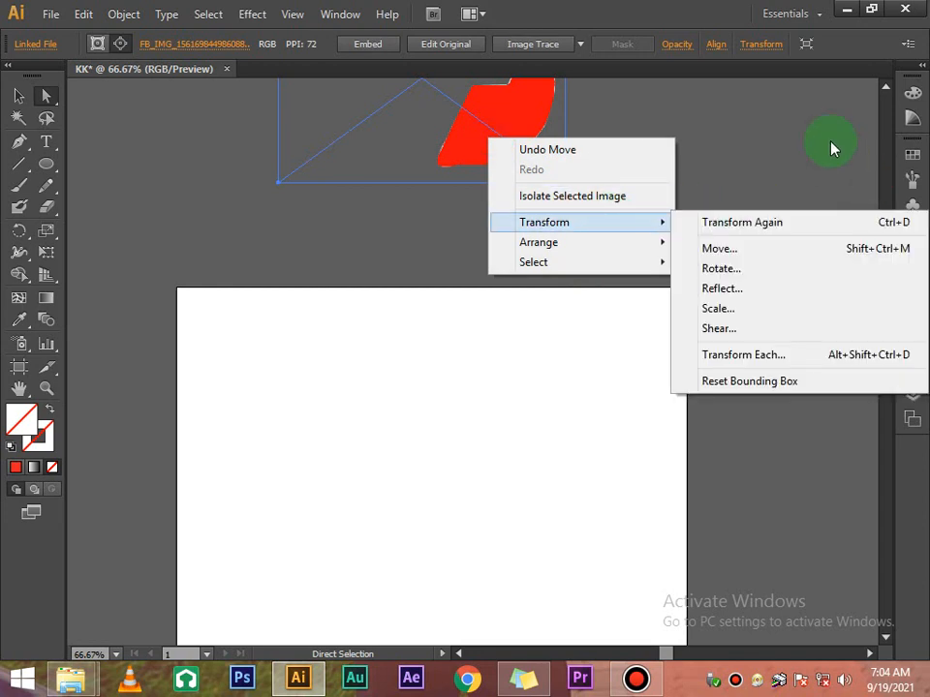
{"action": "left_click", "coordinate": [833, 148]}
{"action": "scroll", "coordinate": [694, 161], "scroll_direction": "up", "scroll_amount": 4}
{"action": "right_click", "coordinate": [520, 305]}
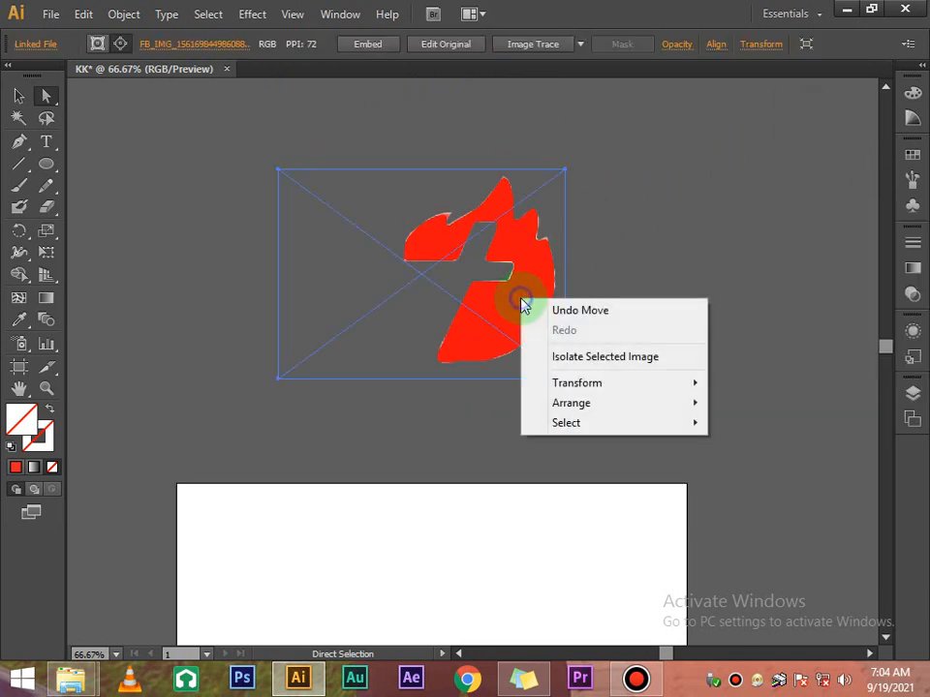
{"action": "left_click", "coordinate": [644, 264]}
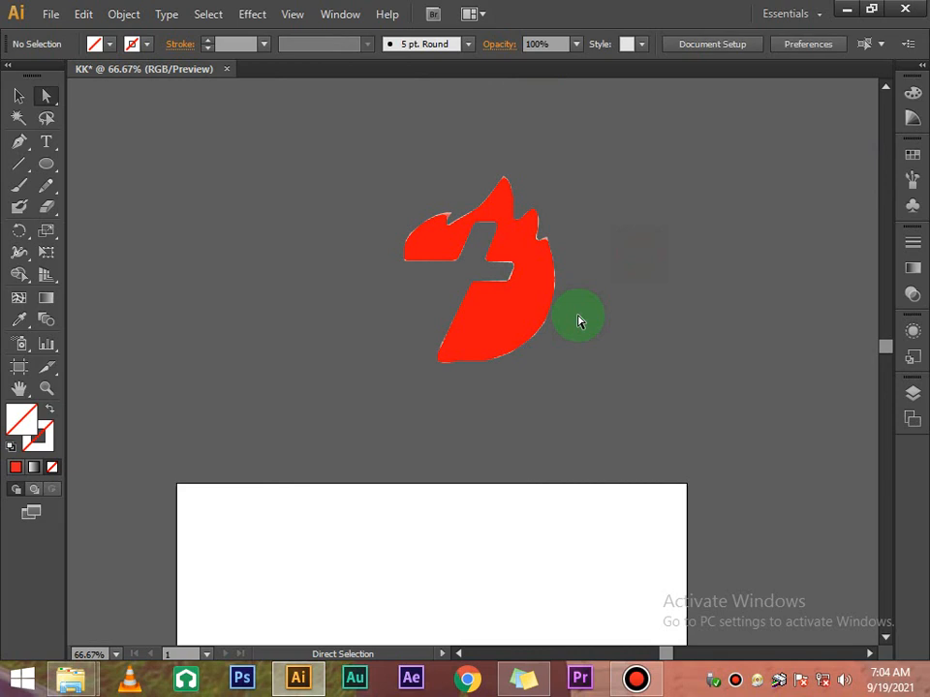
{"action": "left_click", "coordinate": [491, 302]}
{"action": "scroll", "coordinate": [493, 302], "scroll_direction": "down", "scroll_amount": 8}
Clear the selection, view the empty artboard at 100%, and minimize Illustrator
{"action": "scroll", "coordinate": [503, 270], "scroll_direction": "up", "scroll_amount": 1}
{"action": "left_click", "coordinate": [503, 266]}
{"action": "scroll", "coordinate": [506, 261], "scroll_direction": "down", "scroll_amount": 7}
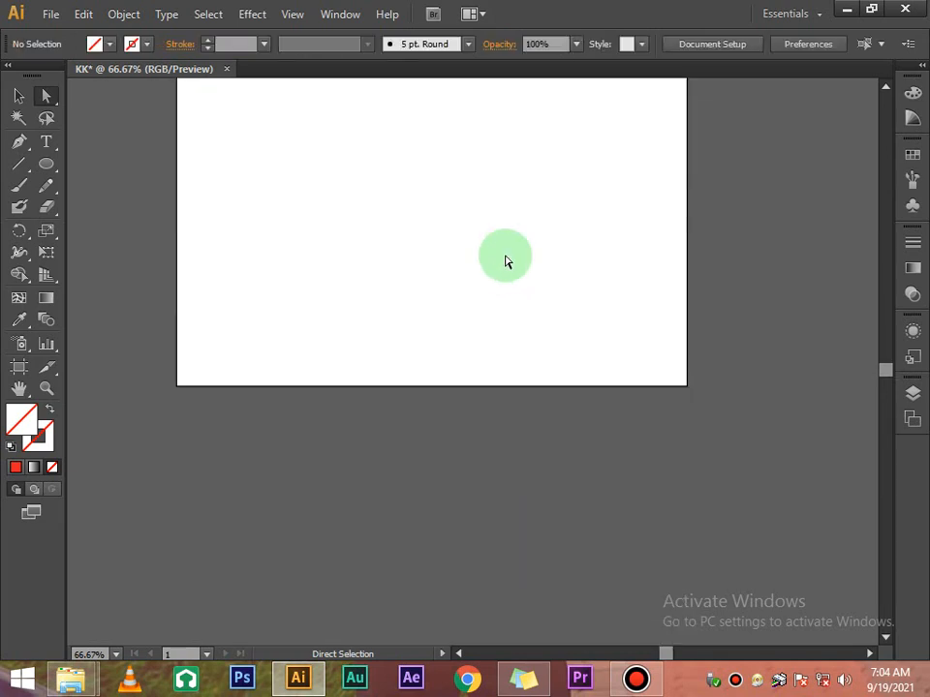
{"action": "scroll", "coordinate": [505, 266], "scroll_direction": "up", "scroll_amount": 7}
{"action": "left_click", "coordinate": [486, 310]}
{"action": "scroll", "coordinate": [490, 329], "scroll_direction": "down", "scroll_amount": 15}
{"action": "scroll", "coordinate": [491, 337], "scroll_direction": "up", "scroll_amount": 9}
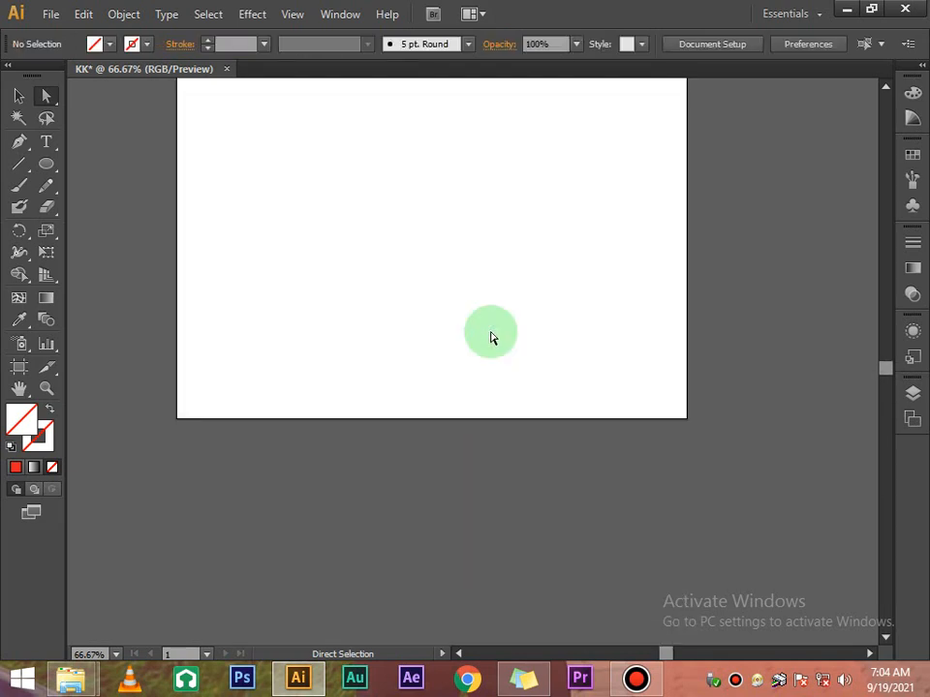
{"action": "scroll", "coordinate": [491, 337], "scroll_direction": "up", "scroll_amount": 9}
{"action": "scroll", "coordinate": [492, 336], "scroll_direction": "down", "scroll_amount": 8}
{"action": "left_click", "coordinate": [346, 265]}
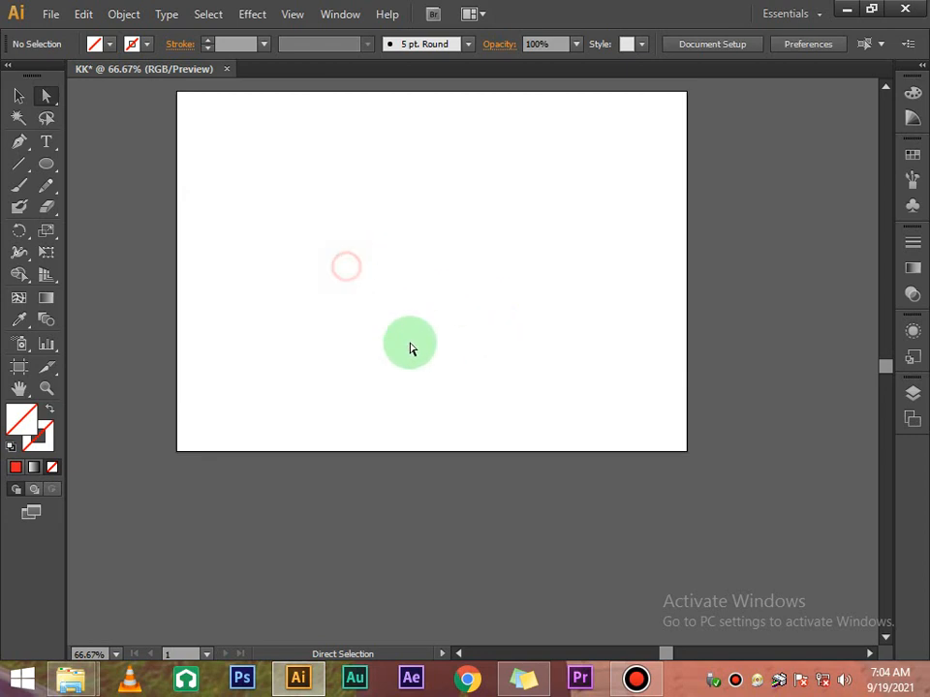
{"action": "scroll", "coordinate": [410, 348], "scroll_direction": "up", "scroll_amount": 5}
{"action": "key", "text": "ctrl+1"}
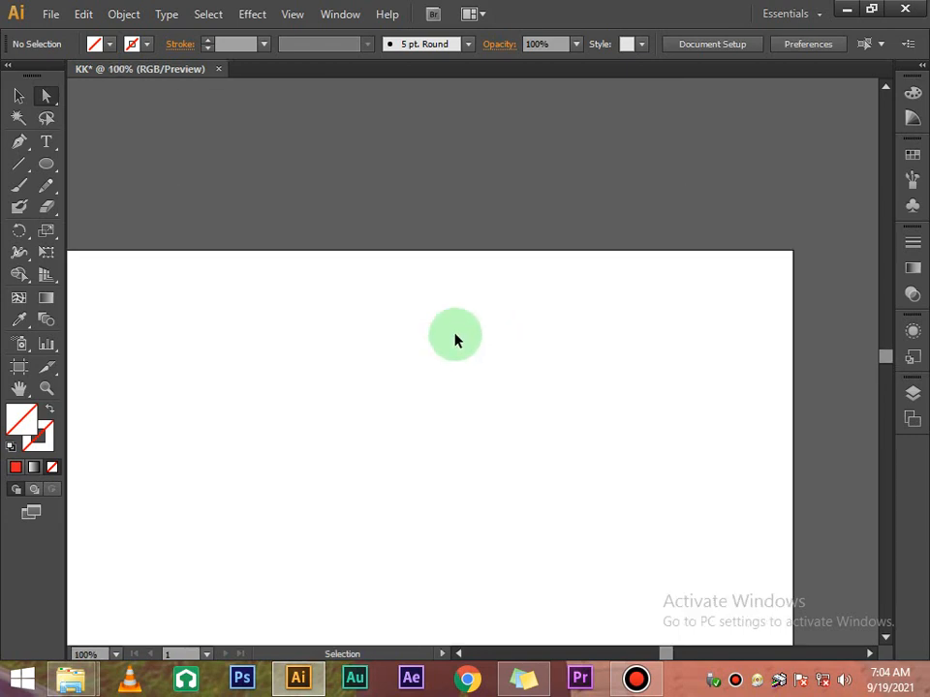
{"action": "scroll", "coordinate": [470, 332], "scroll_direction": "down", "scroll_amount": 3}
{"action": "left_click", "coordinate": [460, 655]}
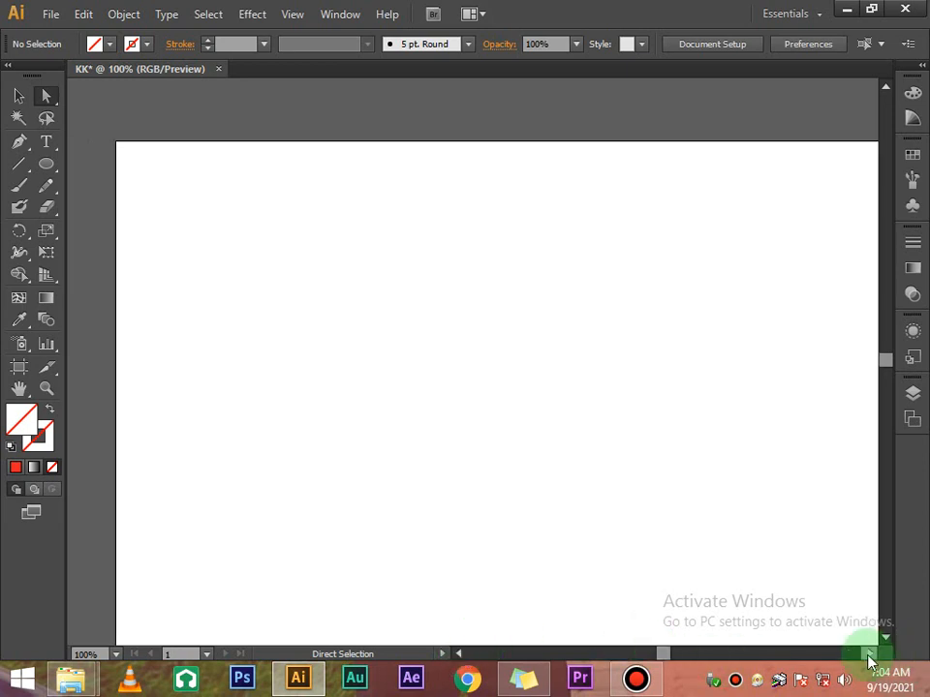
{"action": "left_click", "coordinate": [870, 655]}
{"action": "scroll", "coordinate": [873, 635], "scroll_direction": "down", "scroll_amount": 5}
{"action": "scroll", "coordinate": [871, 626], "scroll_direction": "up", "scroll_amount": 3}
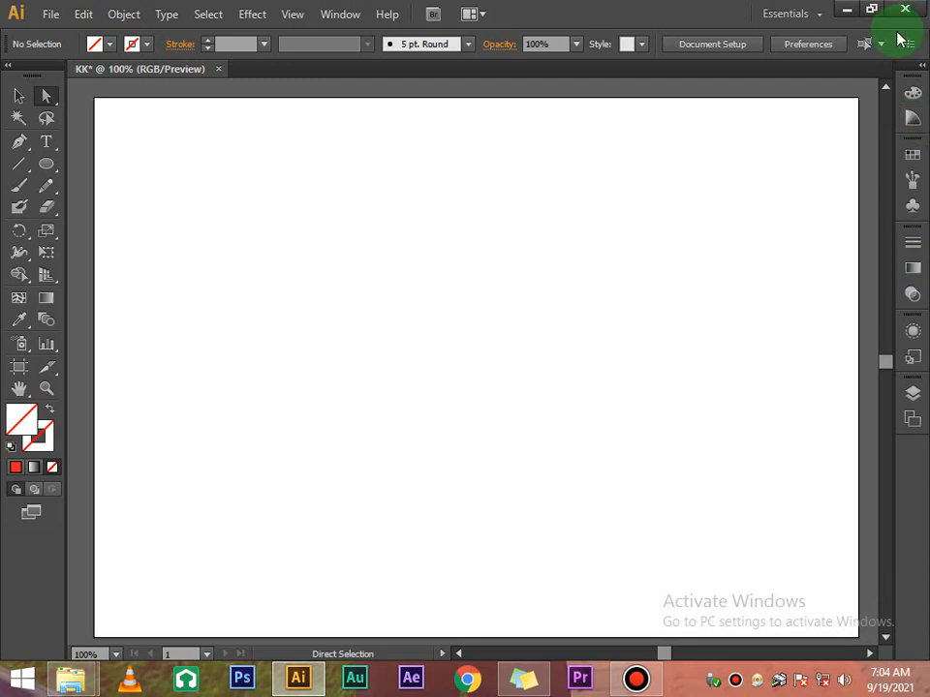
{"action": "left_click", "coordinate": [845, 10]}
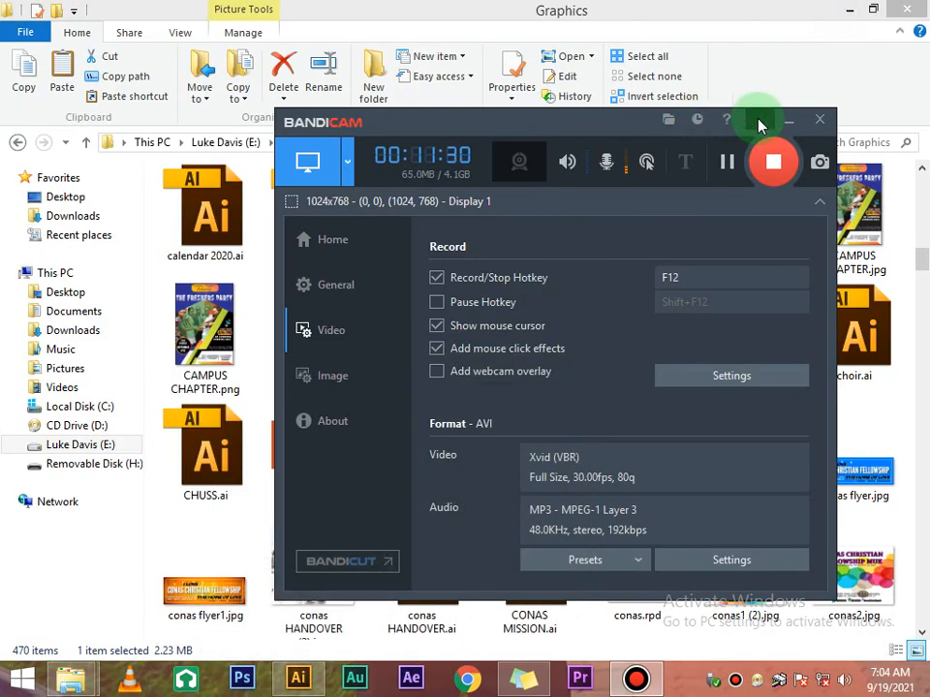
Hide Bandicam, pick IMG-20190619-WA0000.jpg in the Graphics folder, and drag it to Illustrator
{"action": "left_click", "coordinate": [786, 123]}
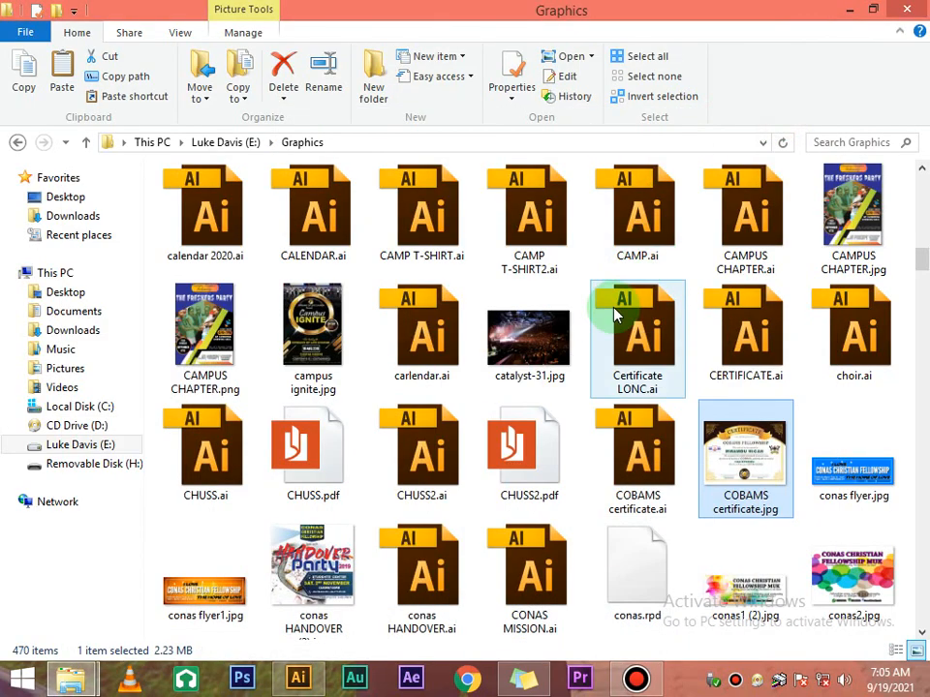
{"action": "scroll", "coordinate": [610, 310], "scroll_direction": "down", "scroll_amount": 10}
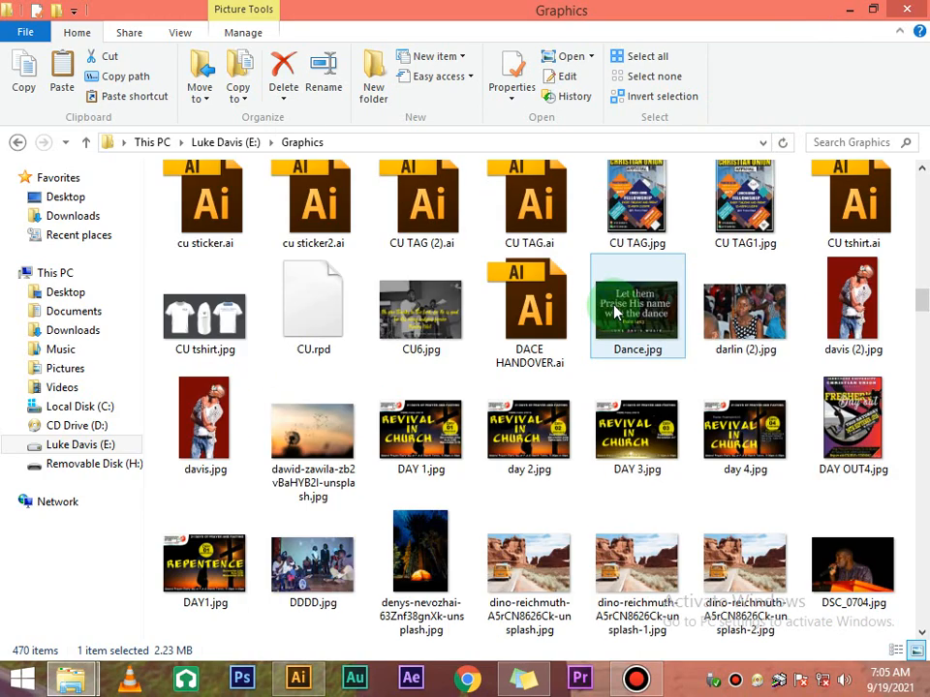
{"action": "scroll", "coordinate": [613, 312], "scroll_direction": "down", "scroll_amount": 15}
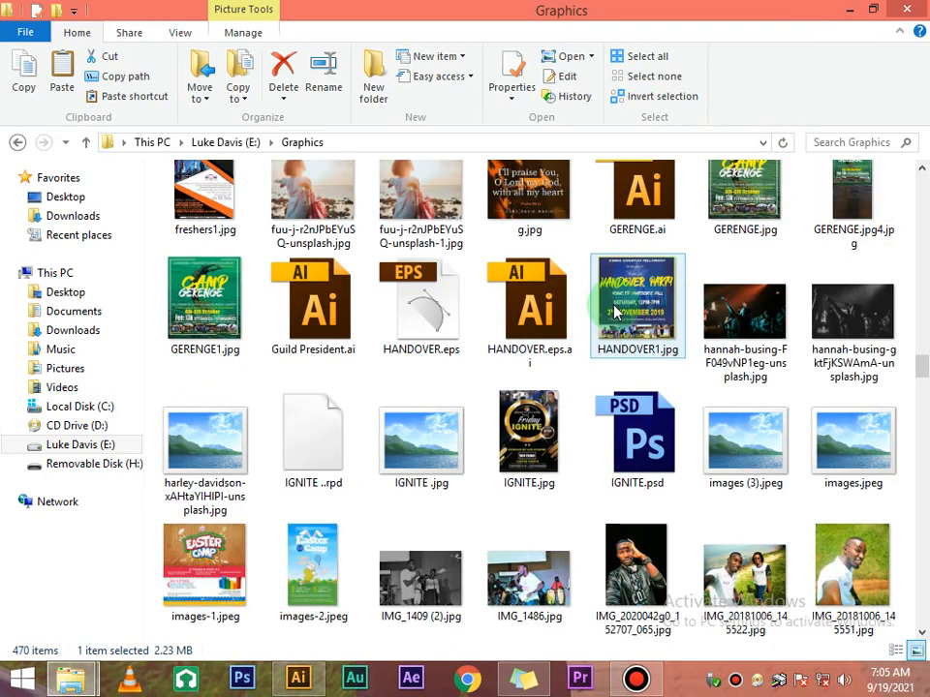
{"action": "scroll", "coordinate": [614, 312], "scroll_direction": "down", "scroll_amount": 3}
{"action": "scroll", "coordinate": [614, 312], "scroll_direction": "up", "scroll_amount": 5}
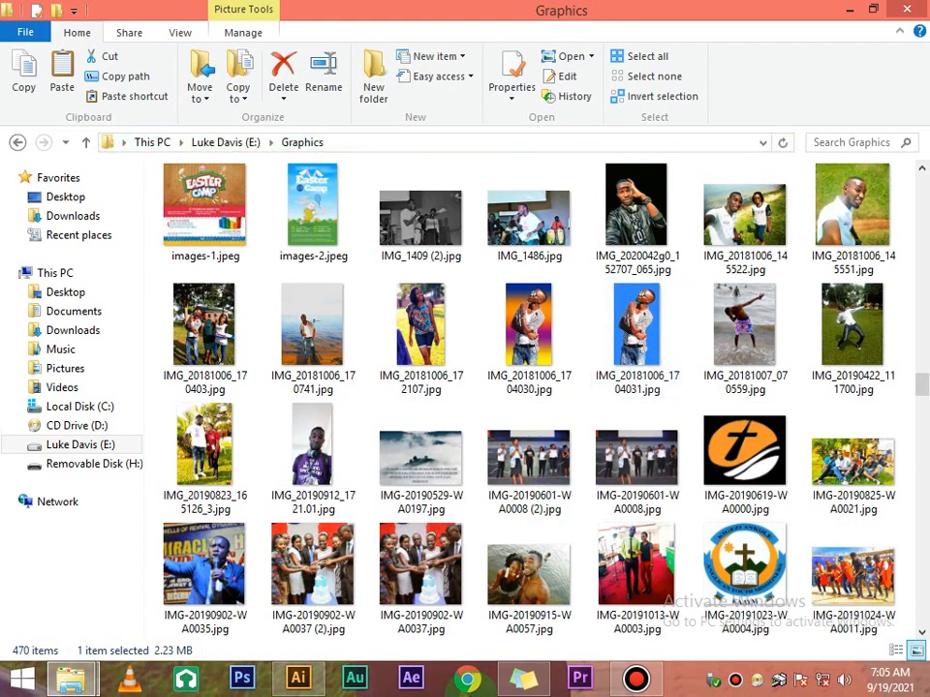
{"action": "left_click", "coordinate": [701, 461]}
{"action": "left_click", "coordinate": [746, 446]}
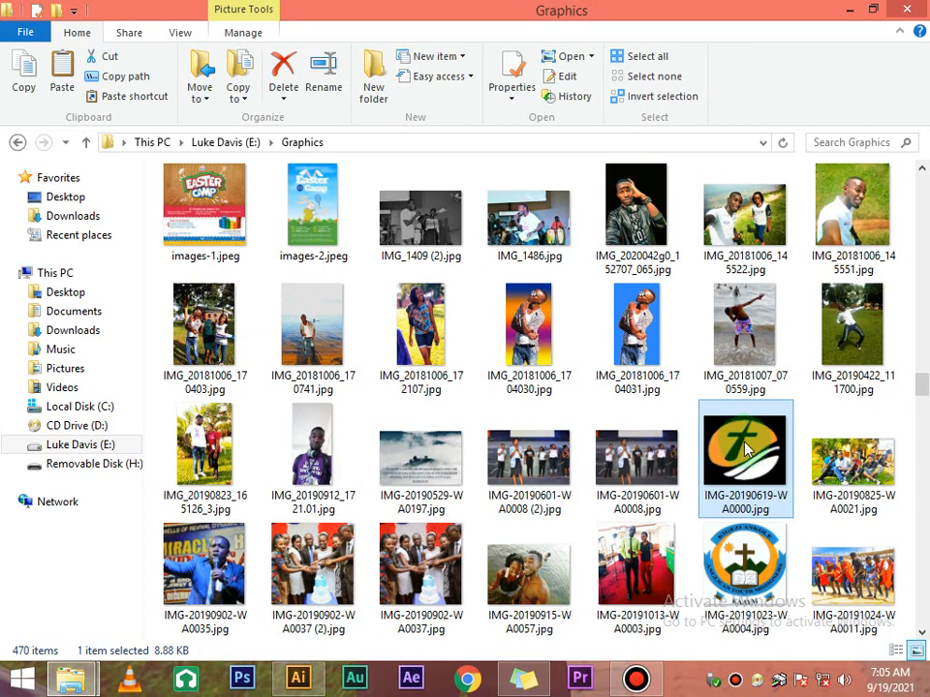
{"action": "left_click_drag", "start_coordinate": [747, 446], "coordinate": [441, 366]}
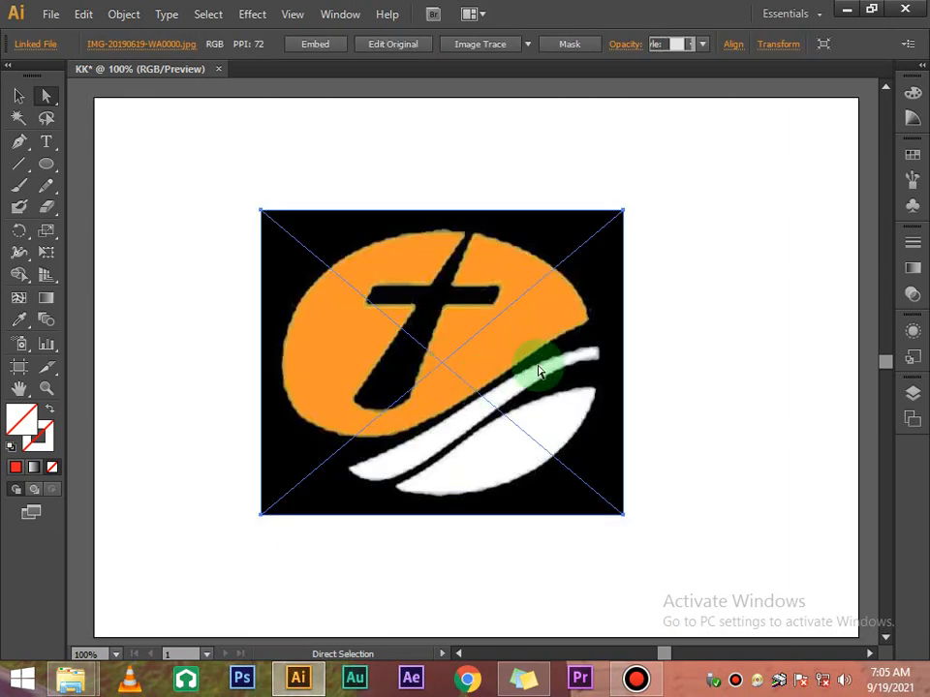
Drop the IMG-20190619-WA0000.jpg logo image onto the KK artboard
{"action": "left_click", "coordinate": [695, 322]}
{"action": "scroll", "coordinate": [689, 274], "scroll_direction": "down", "scroll_amount": 2}
{"action": "scroll", "coordinate": [689, 274], "scroll_direction": "up", "scroll_amount": 1}
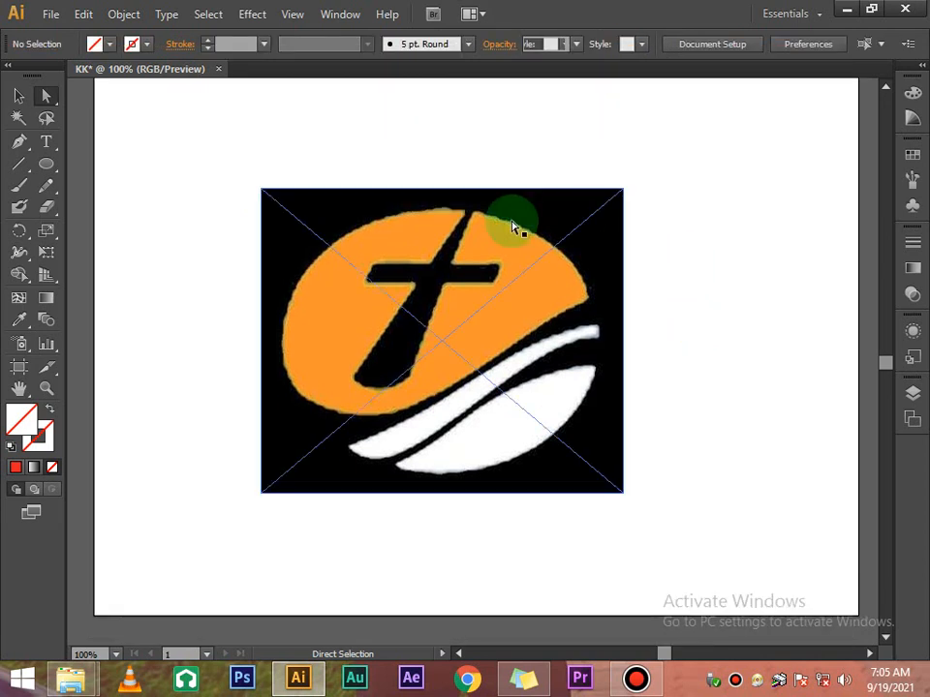
{"action": "scroll", "coordinate": [311, 222], "scroll_direction": "up", "scroll_amount": 1}
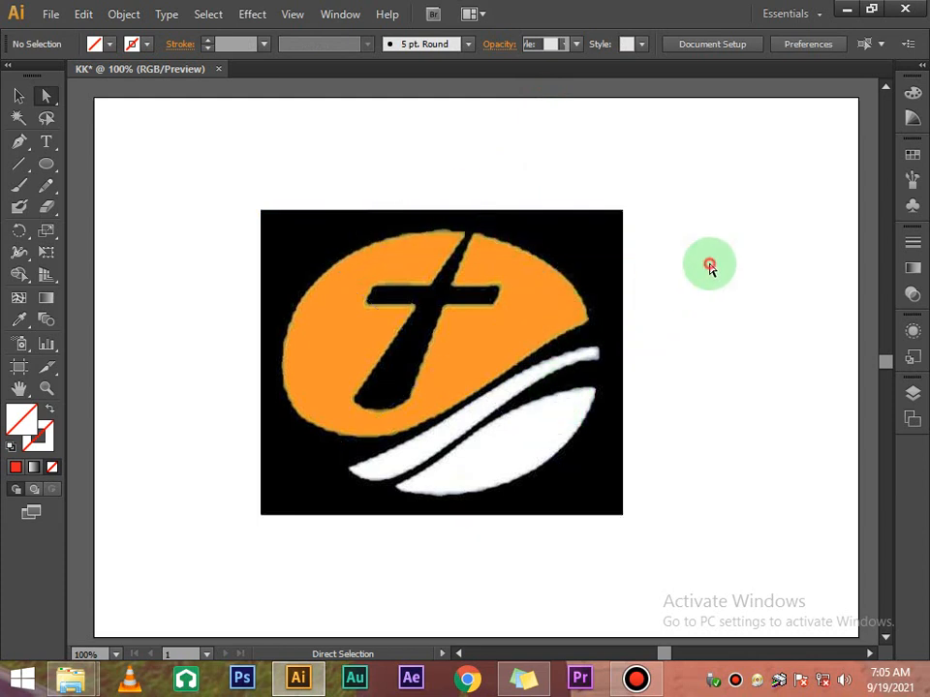
Draw an ellipse over the emblem, resize it to about 13.02 × 11.22 cm, and select both
{"action": "left_click", "coordinate": [44, 164]}
{"action": "left_click_drag", "start_coordinate": [294, 254], "coordinate": [611, 509]}
{"action": "left_click", "coordinate": [18, 95]}
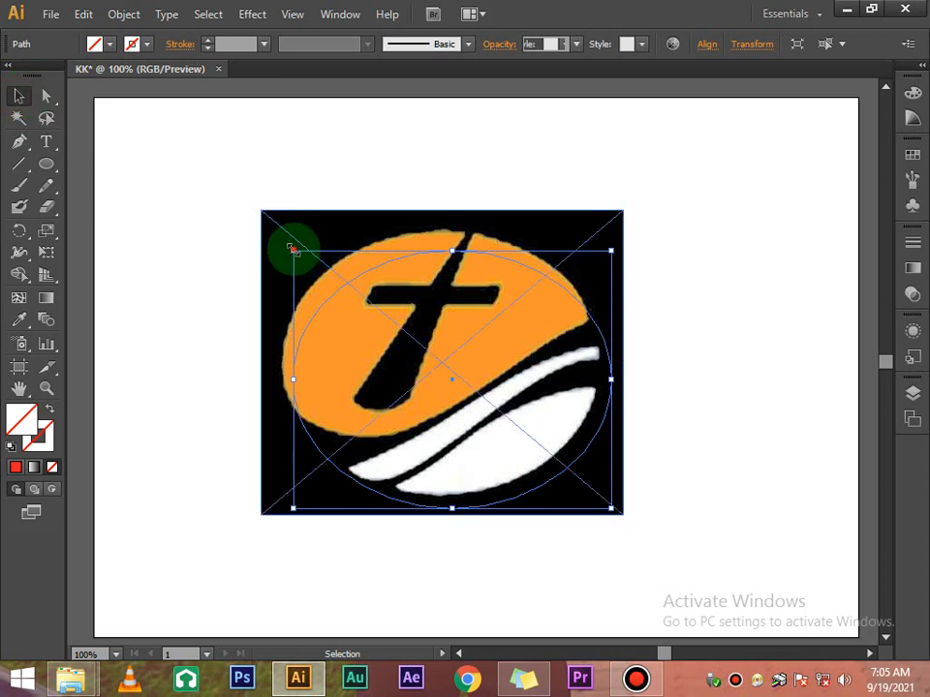
{"action": "left_click_drag", "start_coordinate": [292, 249], "coordinate": [276, 221]}
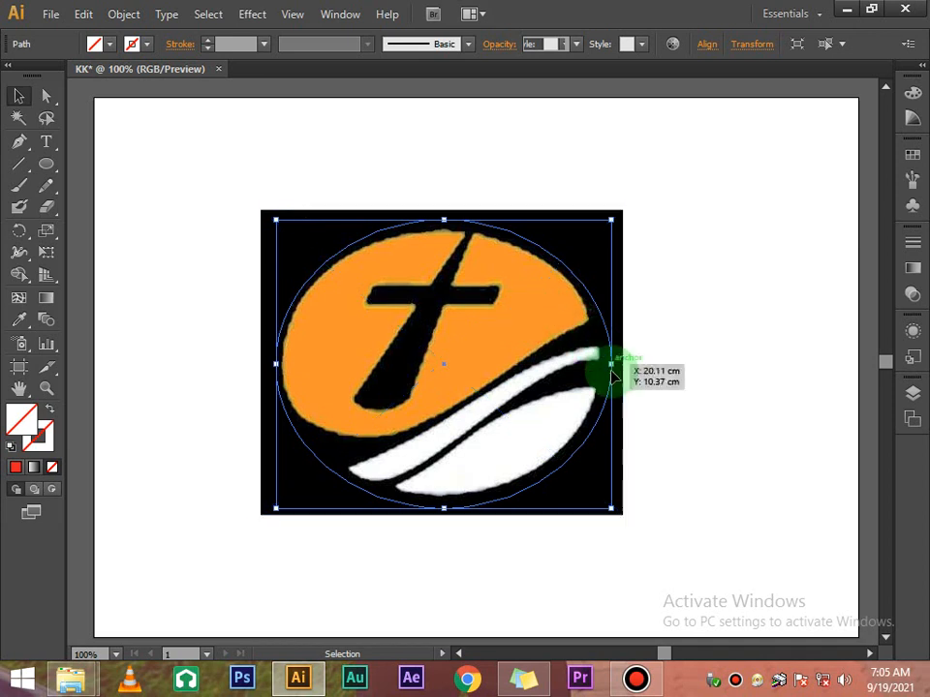
{"action": "left_click_drag", "start_coordinate": [611, 364], "coordinate": [606, 364]}
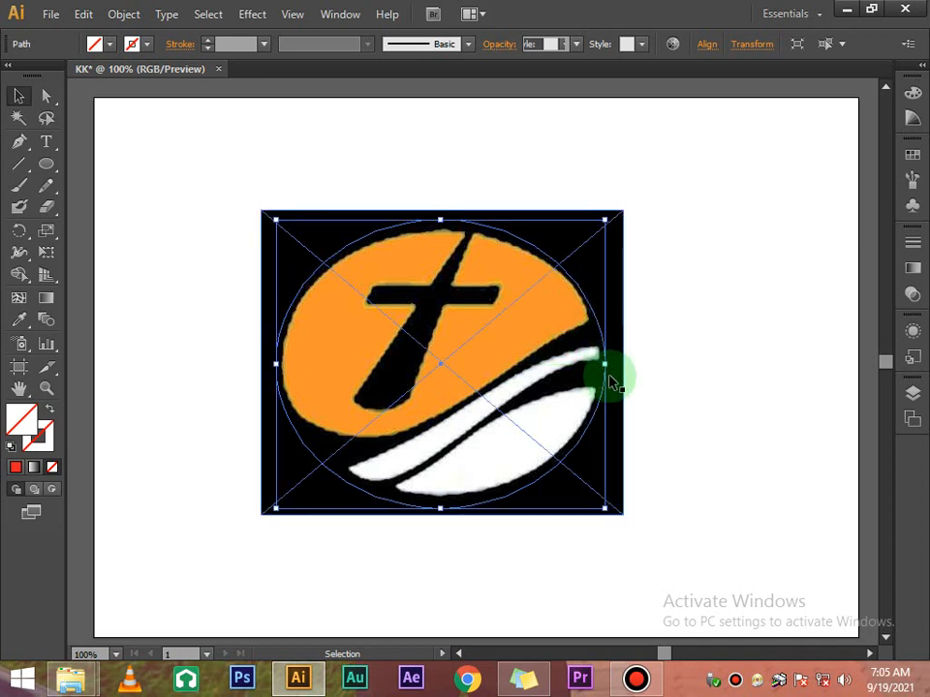
{"action": "left_click_drag", "start_coordinate": [693, 439], "coordinate": [426, 284]}
Make a clipping mask that crops the cross logo to the oval
{"action": "right_click", "coordinate": [426, 284]}
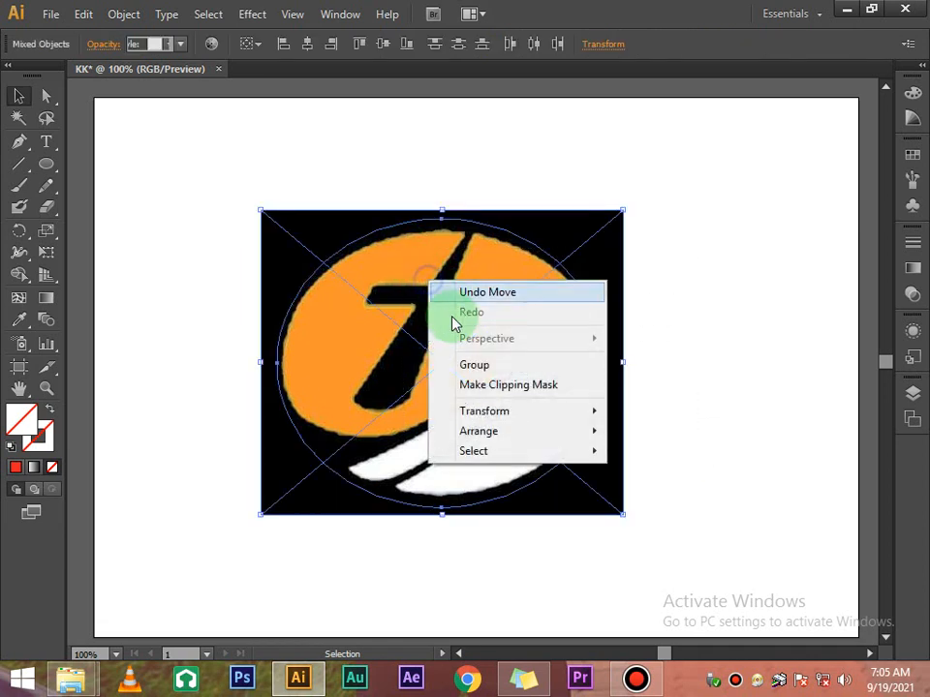
{"action": "left_click", "coordinate": [531, 399]}
{"action": "left_click", "coordinate": [685, 232]}
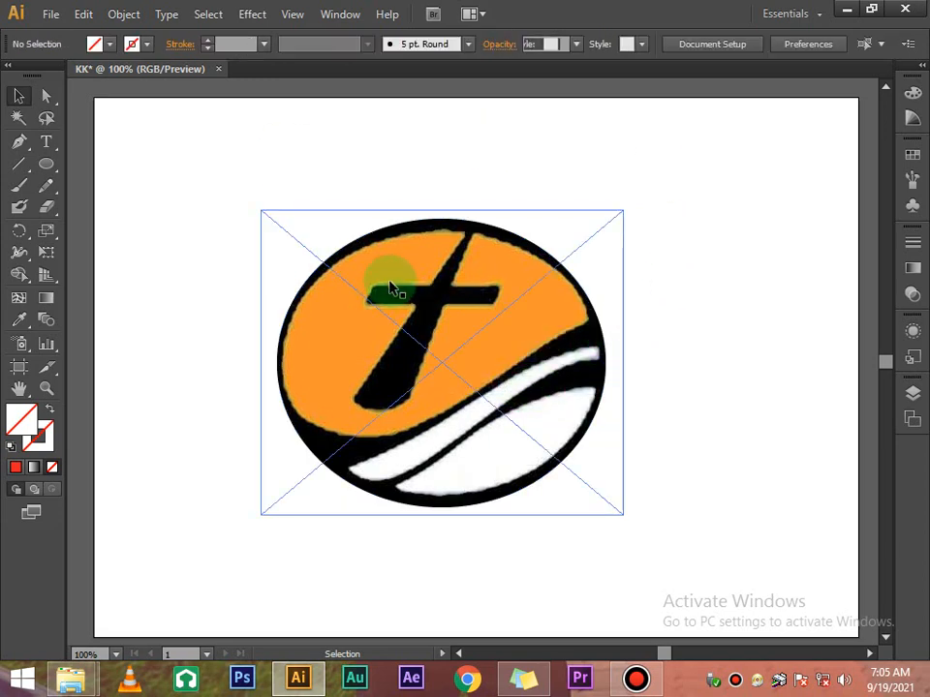
Scale the clipped logo to 90%, then repeat the 90% scale once more
{"action": "right_click", "coordinate": [414, 356]}
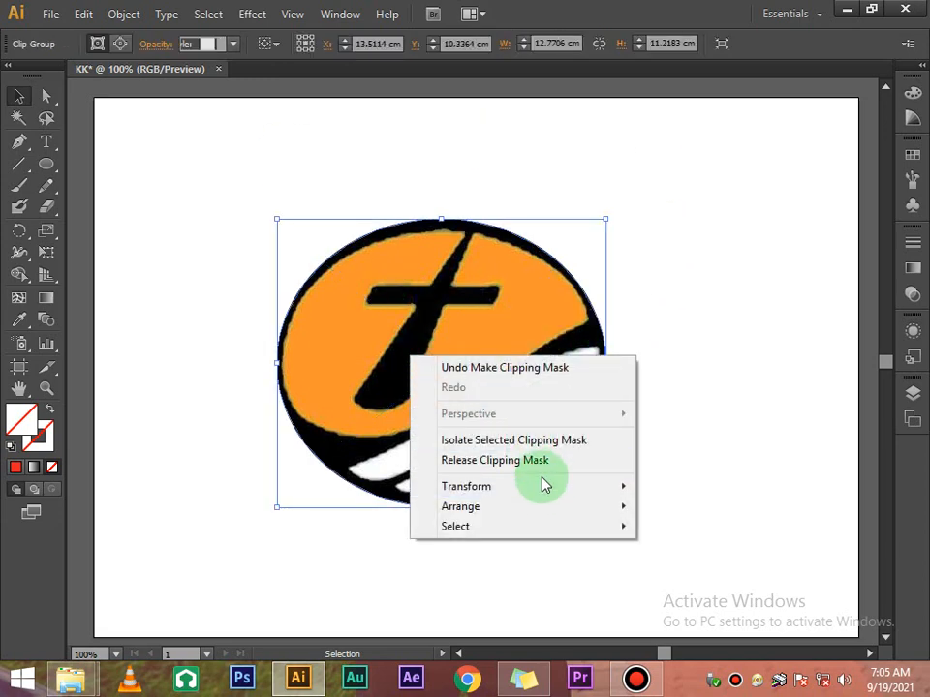
{"action": "mouse_move", "coordinate": [543, 488]}
{"action": "left_click", "coordinate": [662, 572]}
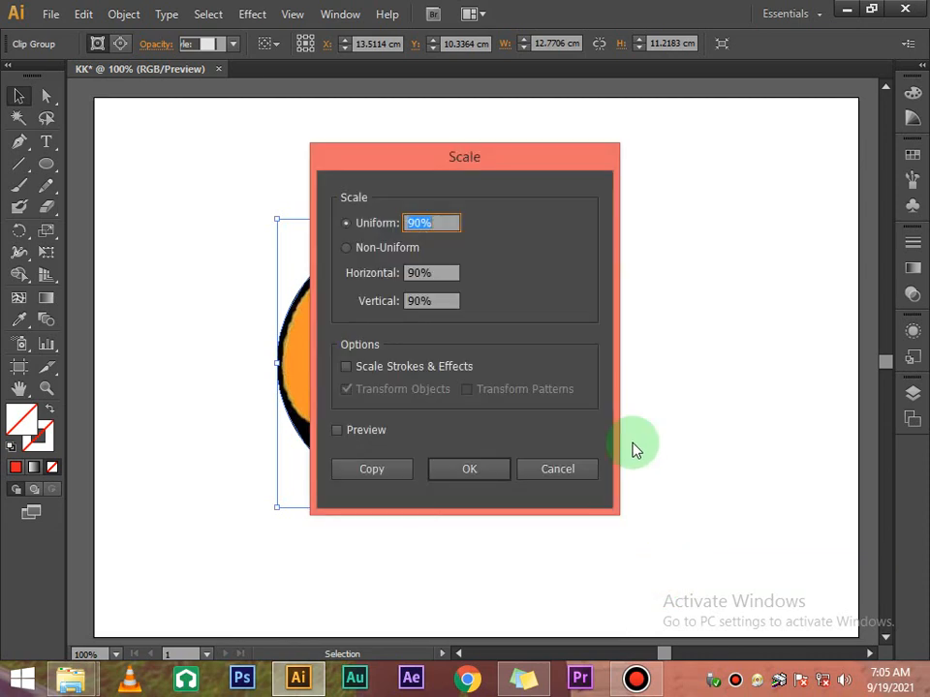
{"action": "left_click", "coordinate": [469, 469]}
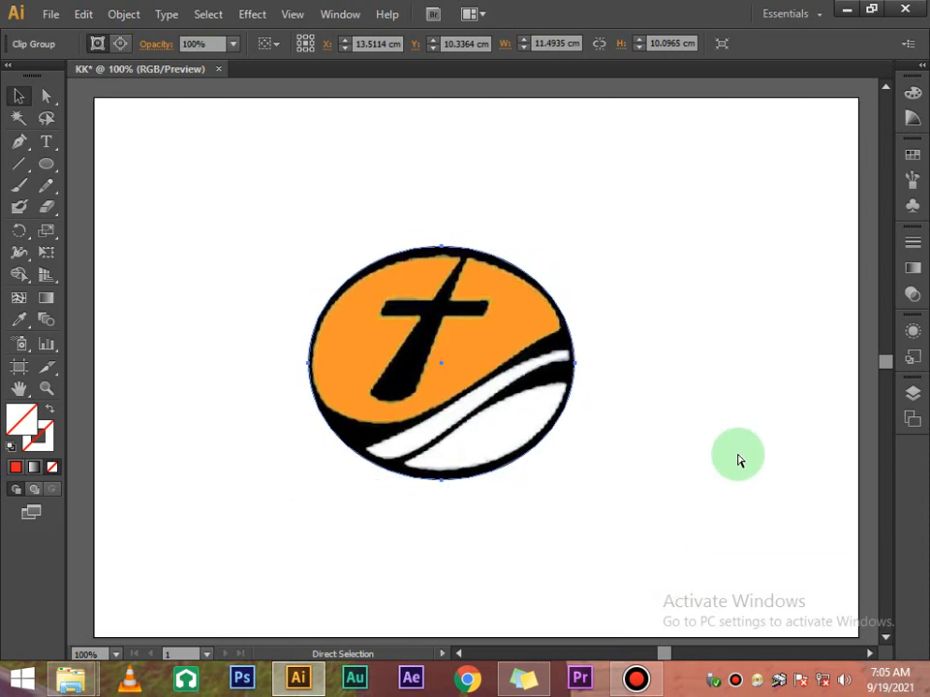
{"action": "key", "text": "ctrl+d"}
{"action": "key", "text": "ctrl+d"}
{"action": "left_click", "coordinate": [616, 385]}
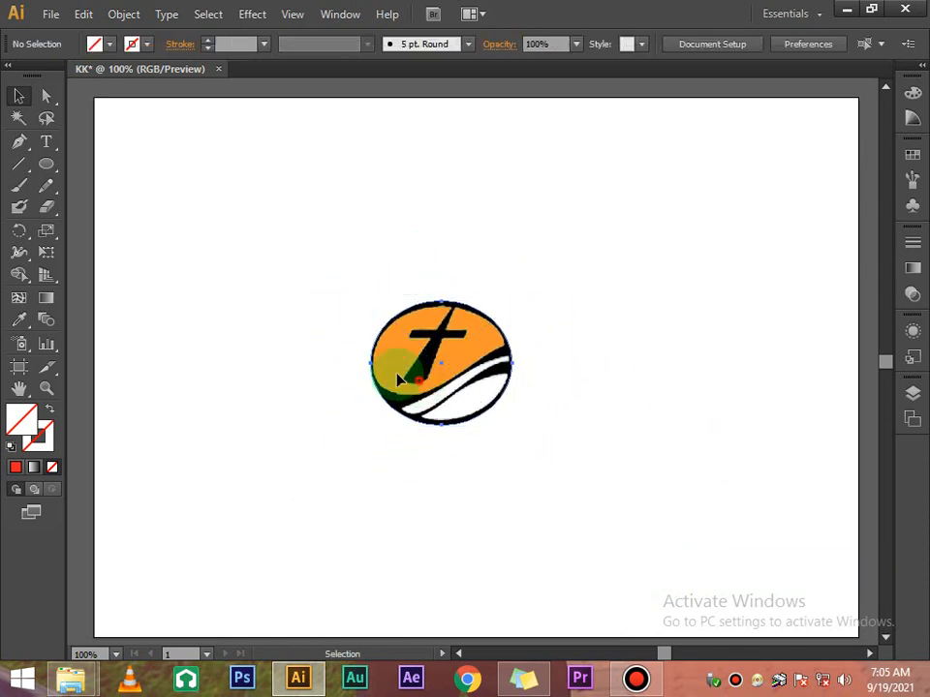
Move the shrunken logo to the page's top-left corner
{"action": "left_click_drag", "start_coordinate": [419, 375], "coordinate": [182, 200]}
{"action": "scroll", "coordinate": [401, 293], "scroll_direction": "down", "scroll_amount": 2}
{"action": "scroll", "coordinate": [401, 293], "scroll_direction": "up", "scroll_amount": 2}
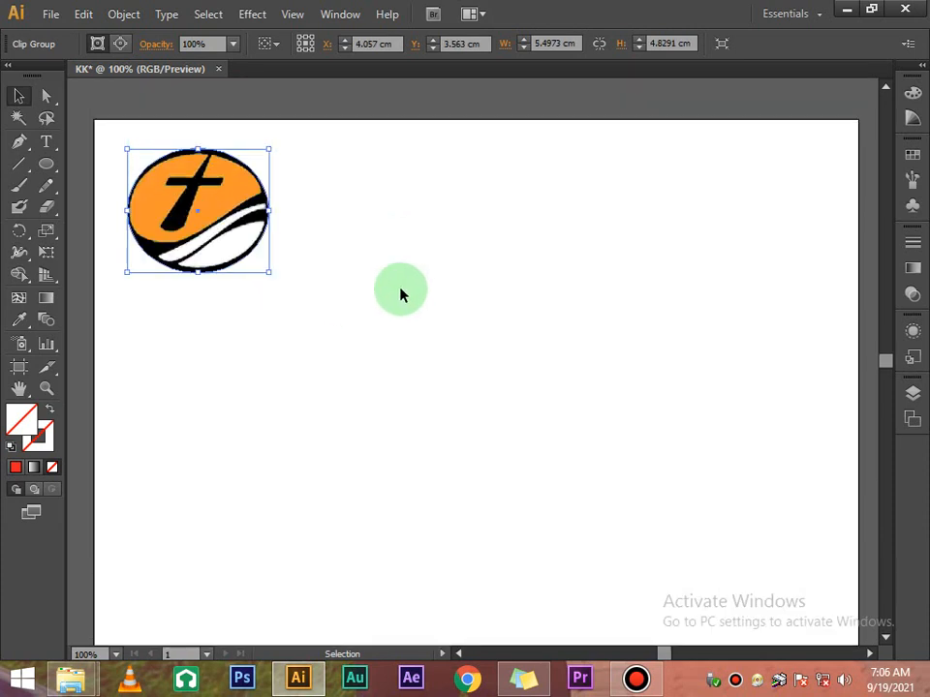
{"action": "left_click", "coordinate": [401, 293]}
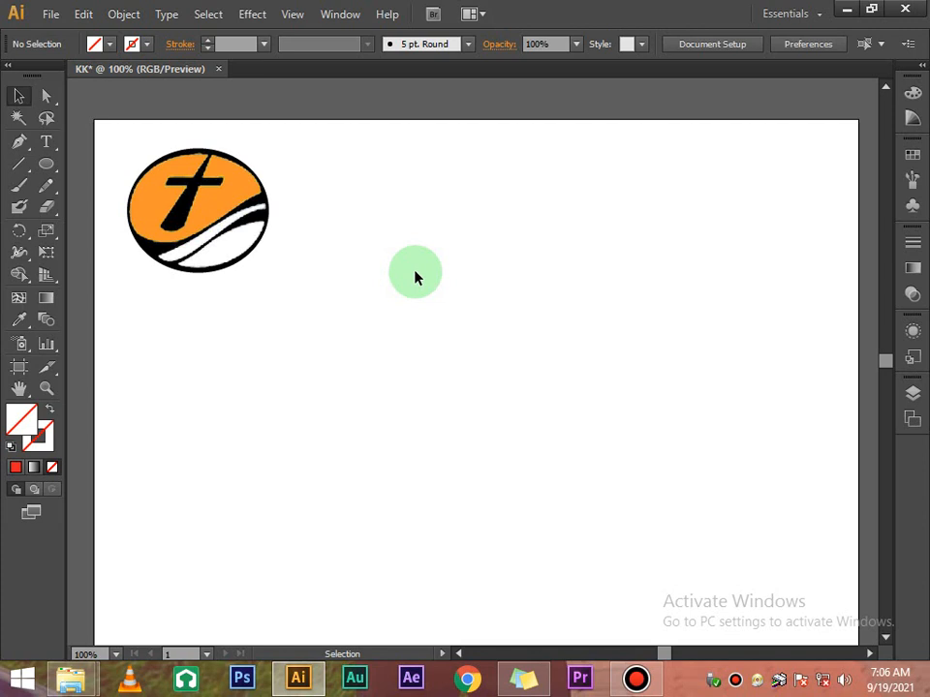
Select the logo and delete it, leaving the KK artboard blank
{"action": "left_click", "coordinate": [248, 250]}
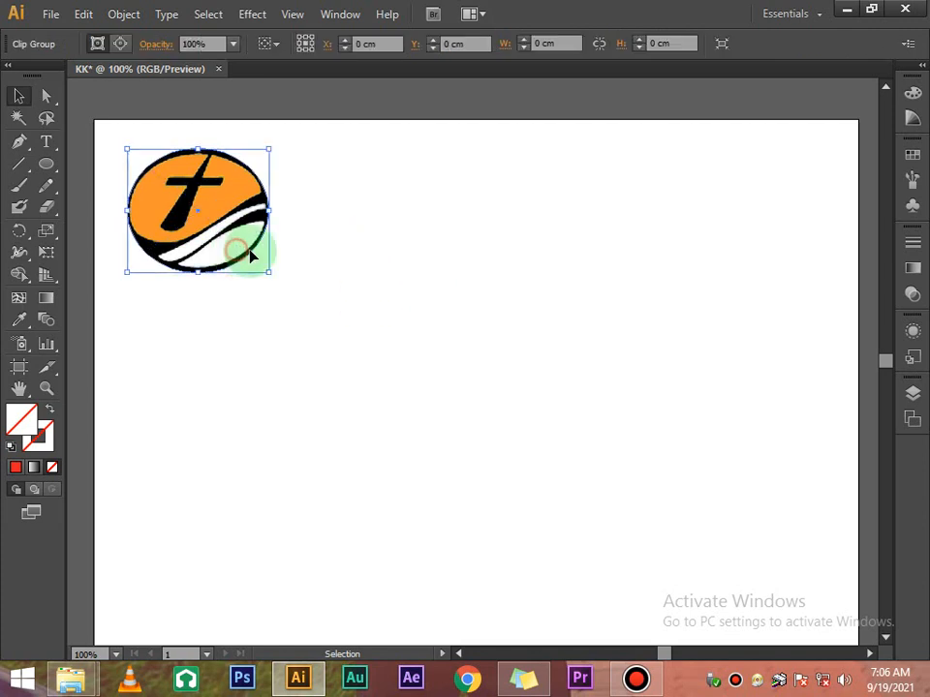
{"action": "key", "text": "Delete"}
{"action": "scroll", "coordinate": [336, 198], "scroll_direction": "down", "scroll_amount": 1}
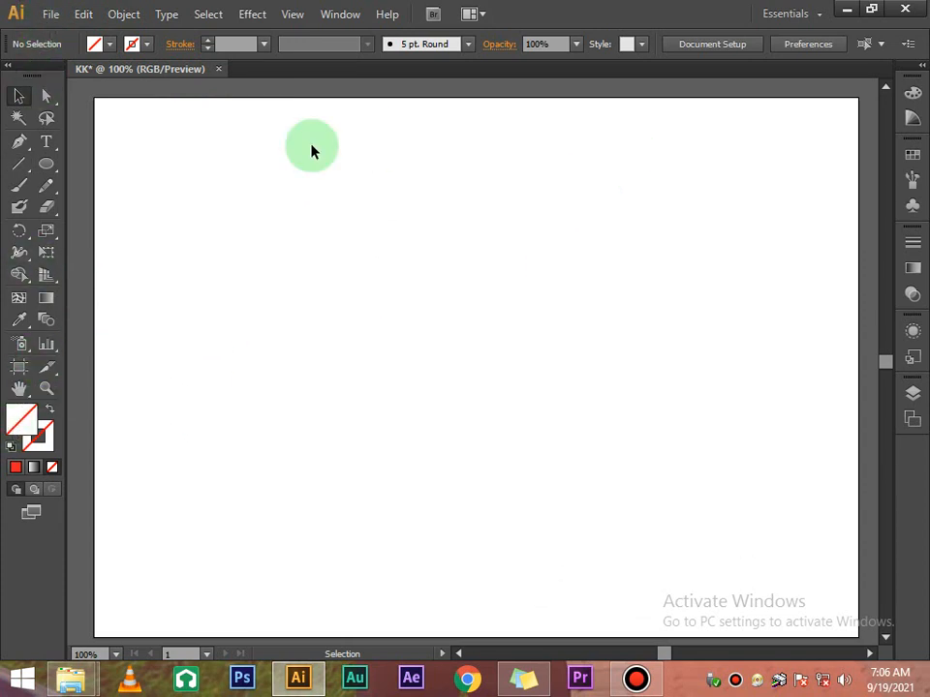
Create a new portrait document named 'Woman MP'
{"action": "left_click", "coordinate": [49, 14]}
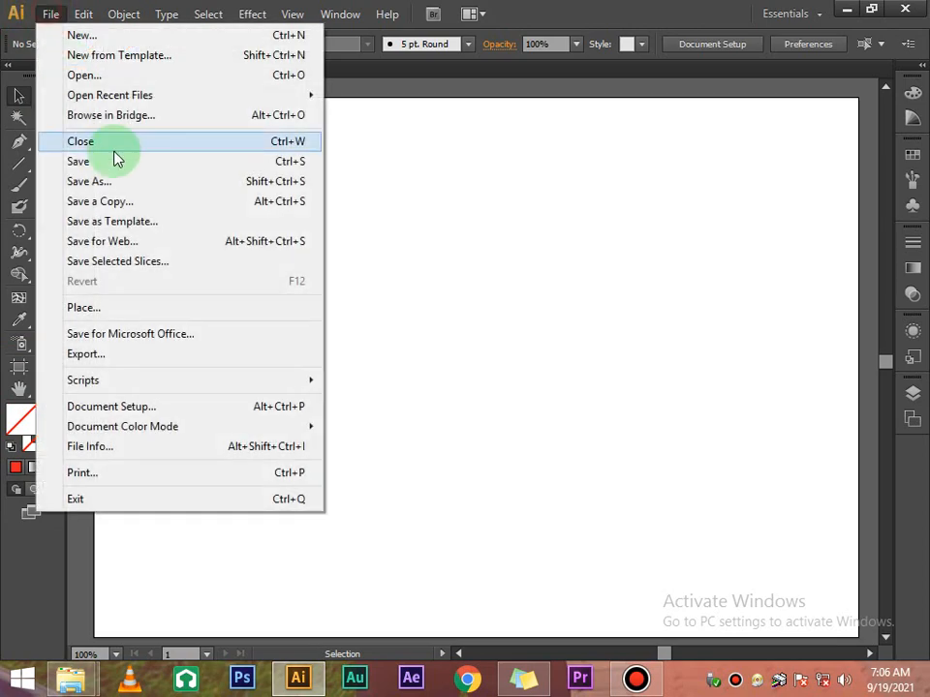
{"action": "left_click", "coordinate": [166, 35]}
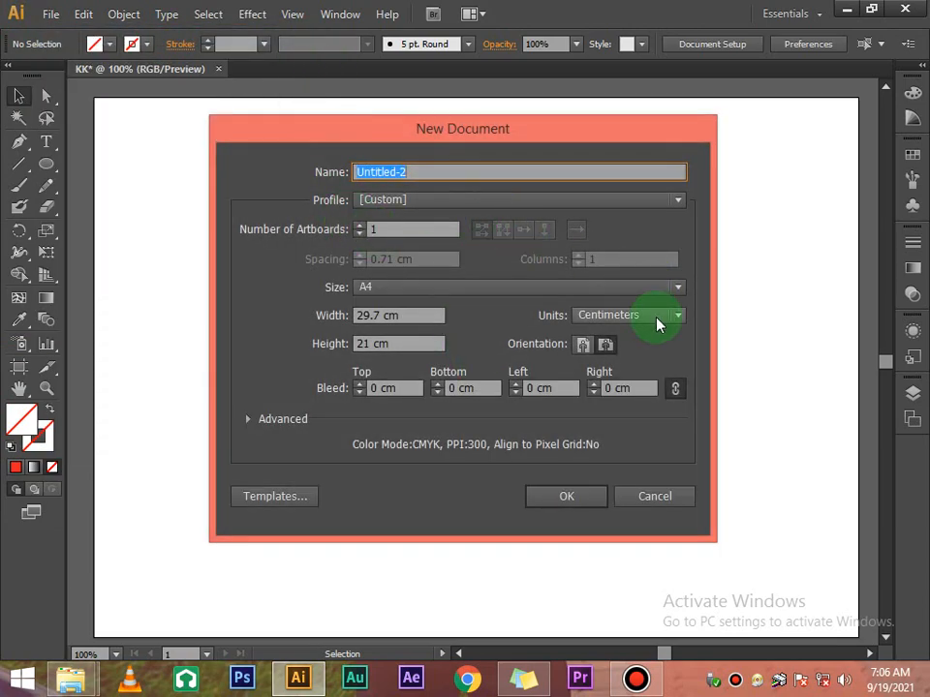
{"action": "left_click", "coordinate": [583, 346]}
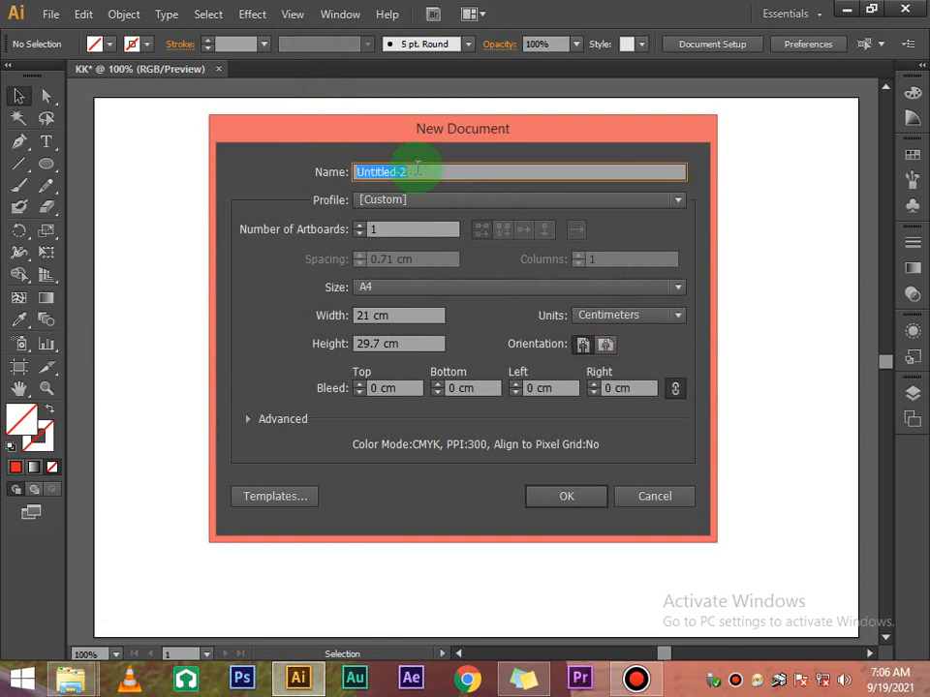
{"action": "type", "text": "Woman MP"}
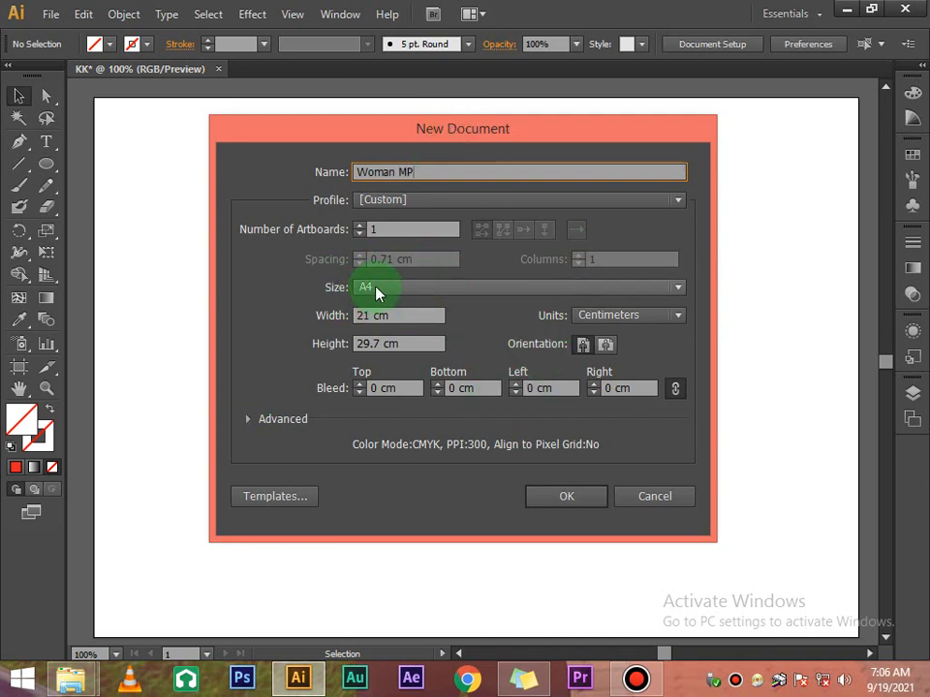
{"action": "left_click", "coordinate": [570, 497]}
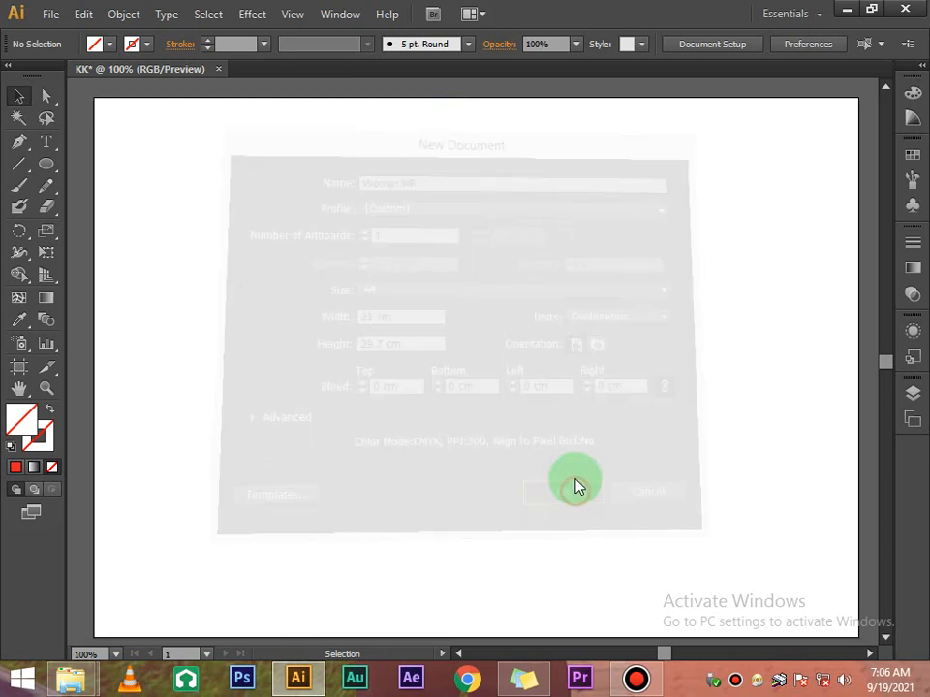
Set the document colour mode to RGB Color
{"action": "left_click", "coordinate": [54, 14]}
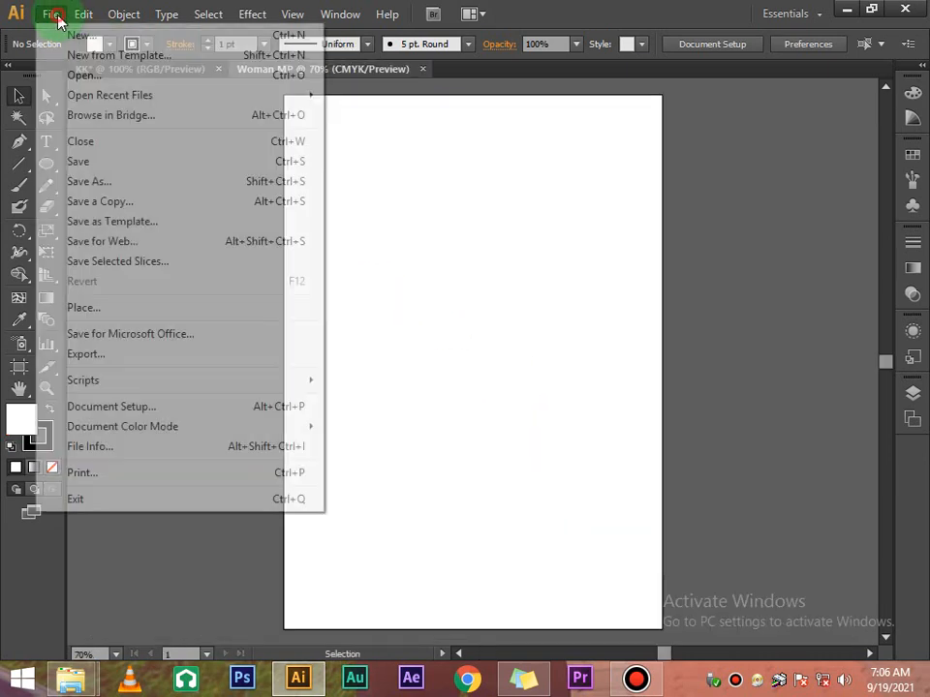
{"action": "mouse_move", "coordinate": [249, 426]}
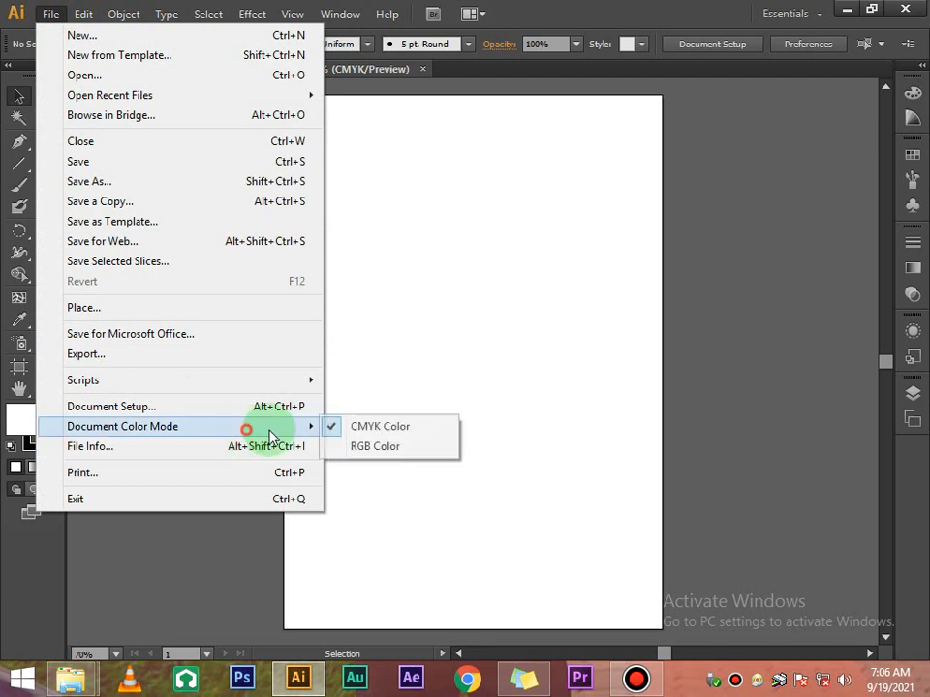
{"action": "left_click", "coordinate": [357, 449]}
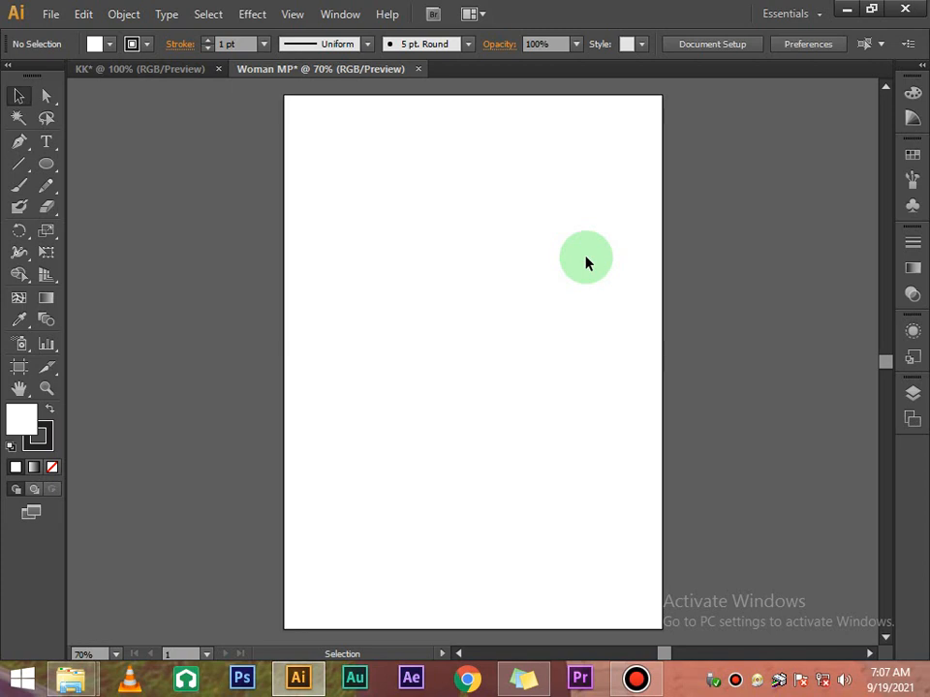
Minimize the windows, refresh the desktop, and drag DsSC0427.jpg into Illustrator's Woman MP artboard
{"action": "left_click", "coordinate": [846, 10]}
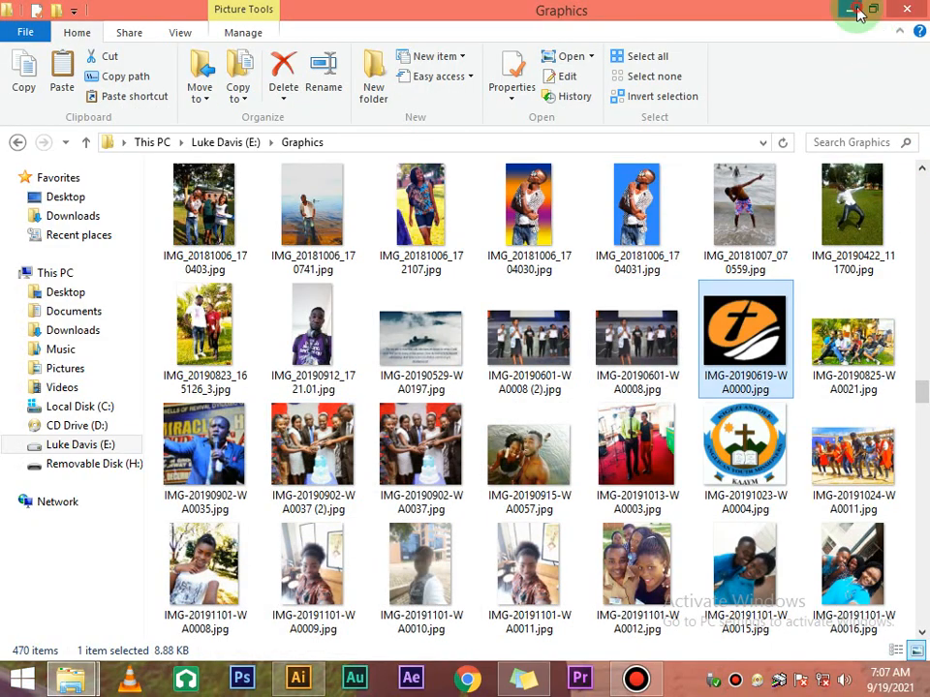
{"action": "left_click", "coordinate": [849, 9]}
{"action": "right_click", "coordinate": [833, 143]}
{"action": "left_click", "coordinate": [850, 187]}
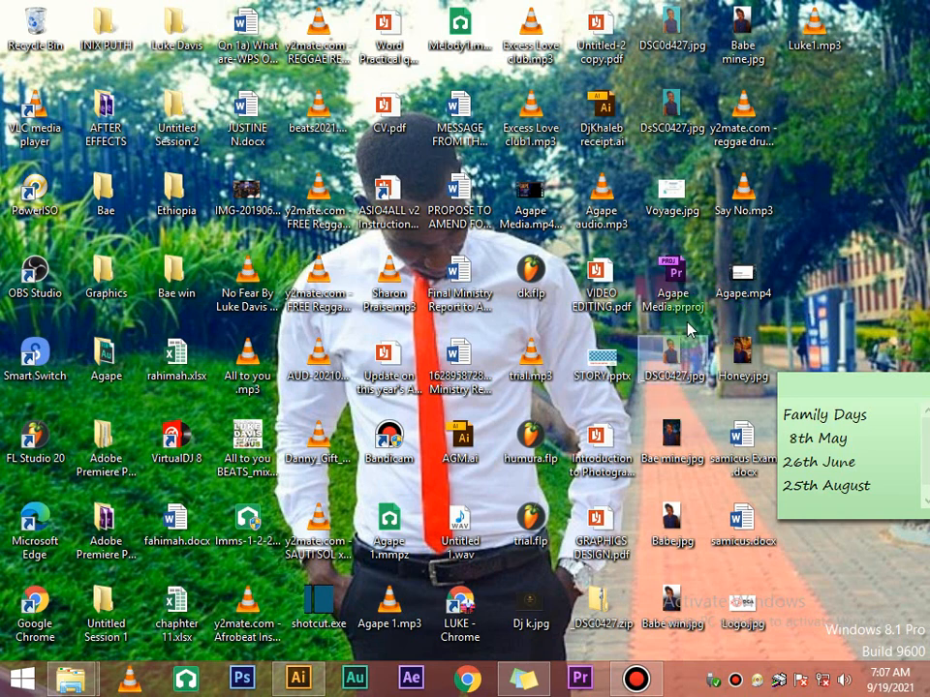
{"action": "left_click_drag", "start_coordinate": [676, 109], "coordinate": [521, 368]}
Scale the placed photo to 90% three times, then undo the last shrink
{"action": "right_click", "coordinate": [509, 323]}
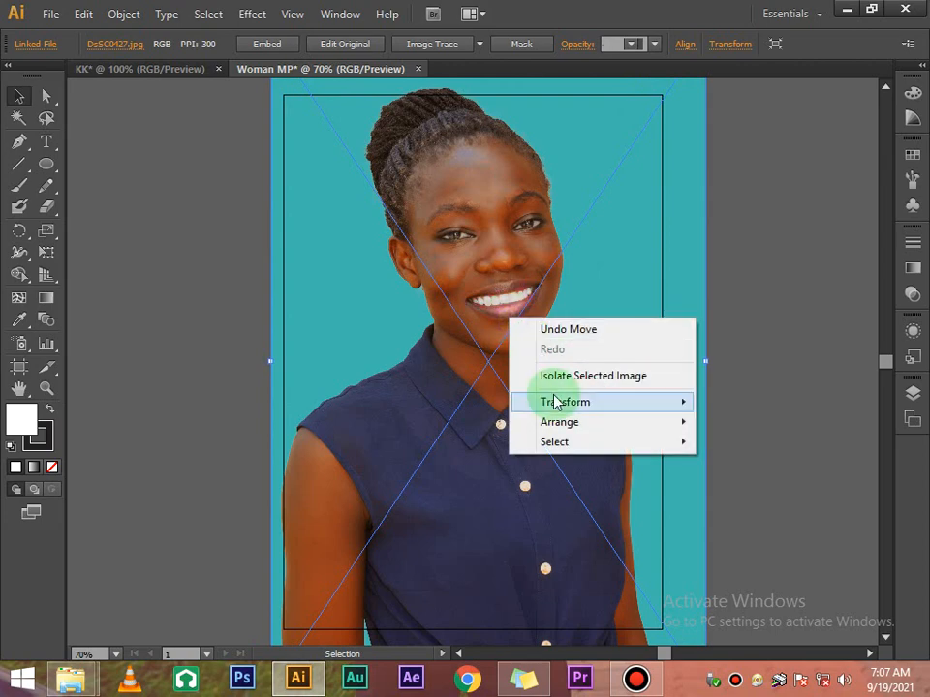
{"action": "mouse_move", "coordinate": [560, 403]}
{"action": "left_click", "coordinate": [388, 486]}
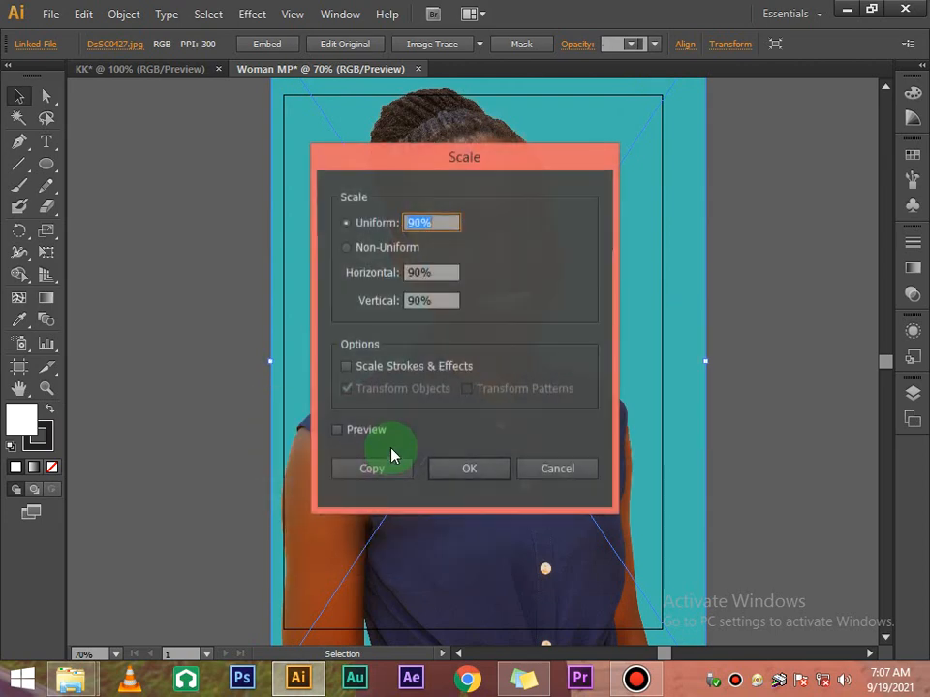
{"action": "left_click", "coordinate": [455, 482]}
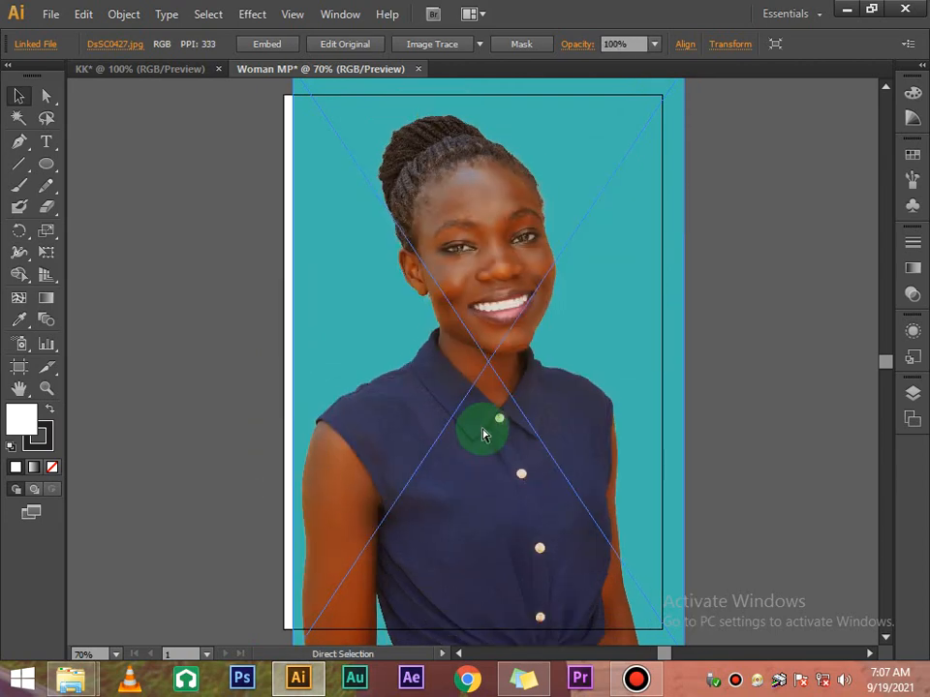
{"action": "key", "text": "ctrl+d"}
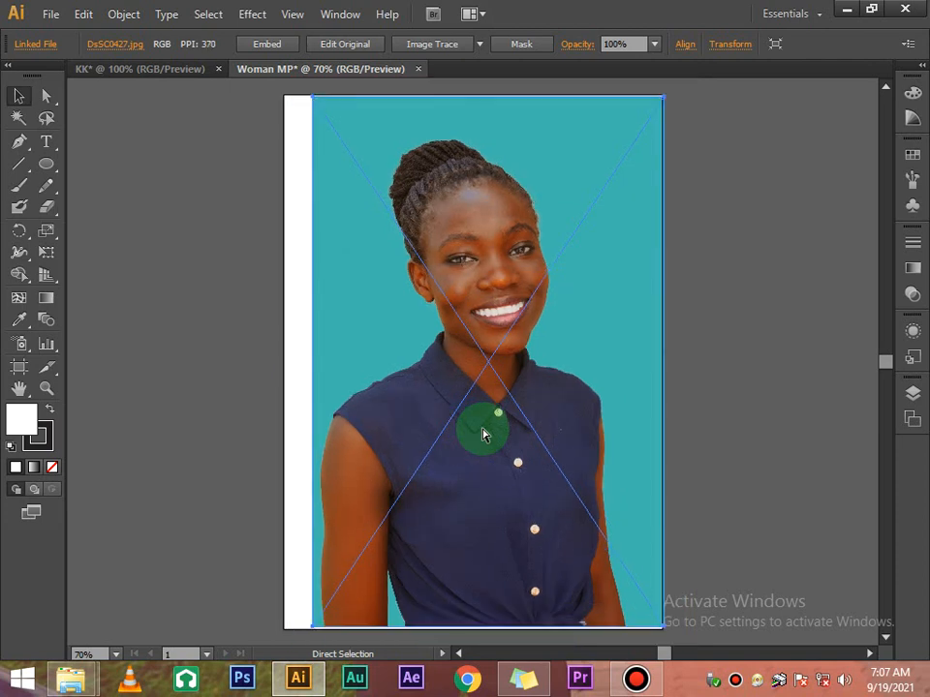
{"action": "key", "text": "ctrl+d"}
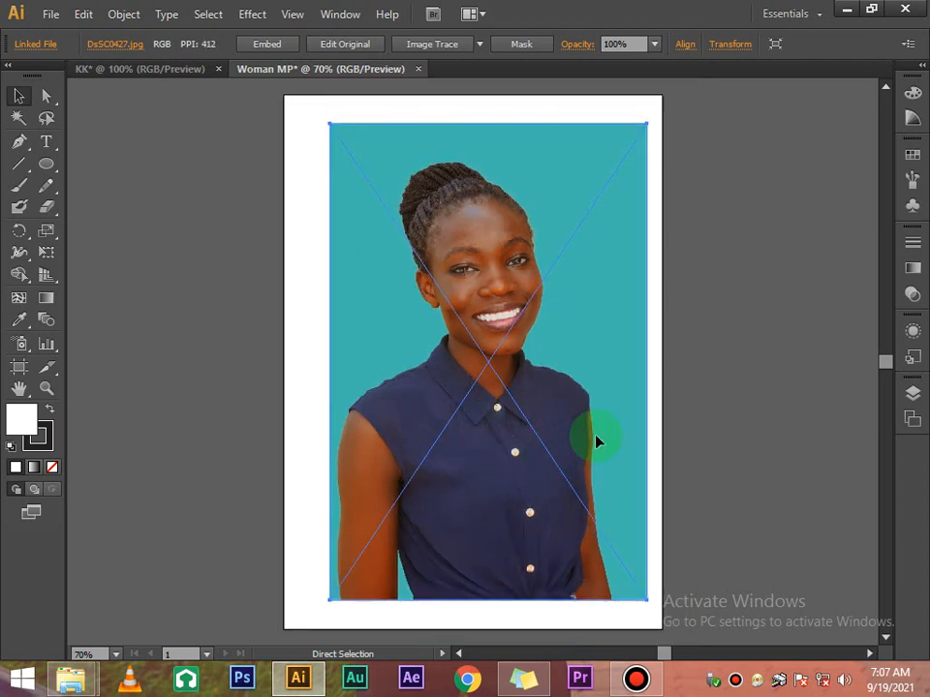
{"action": "key", "text": "ctrl+z"}
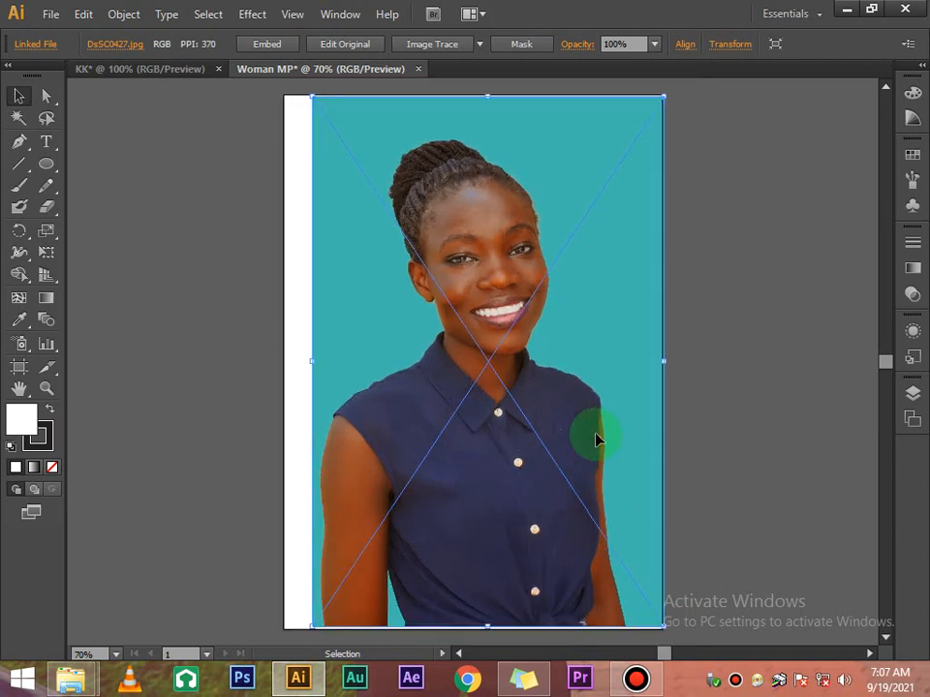
Redo the last 90% shrink so the photo keeps its smaller size
{"action": "left_click", "coordinate": [726, 419]}
{"action": "scroll", "coordinate": [728, 421], "scroll_direction": "up", "scroll_amount": 3}
{"action": "scroll", "coordinate": [726, 420], "scroll_direction": "down", "scroll_amount": 3}
{"action": "scroll", "coordinate": [727, 419], "scroll_direction": "up", "scroll_amount": 2}
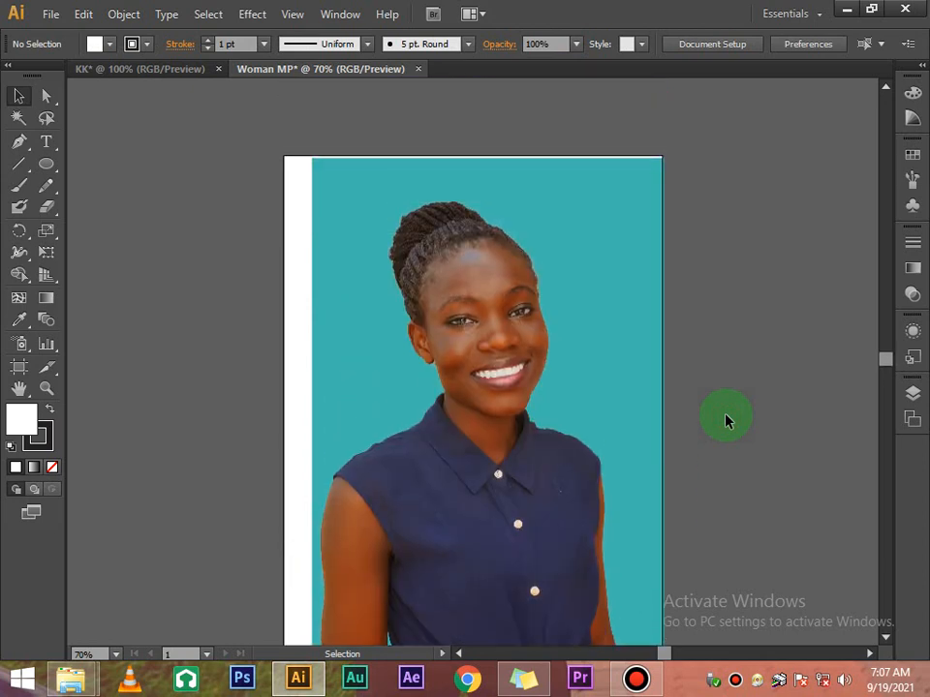
{"action": "key", "text": "ctrl+shift+z"}
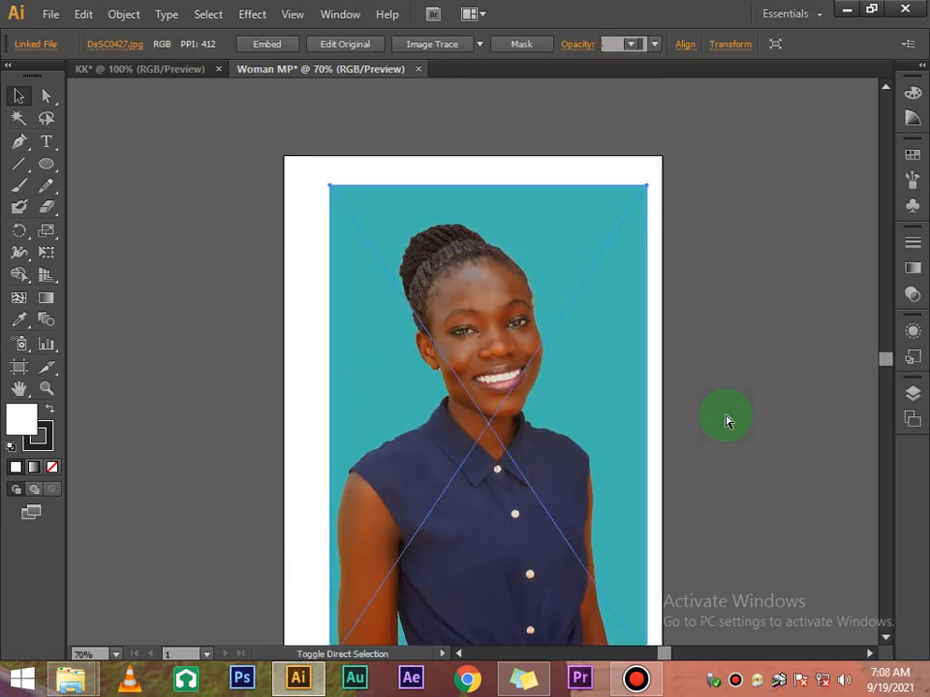
{"action": "scroll", "coordinate": [727, 419], "scroll_direction": "down", "scroll_amount": 2}
{"action": "scroll", "coordinate": [726, 419], "scroll_direction": "up", "scroll_amount": 2}
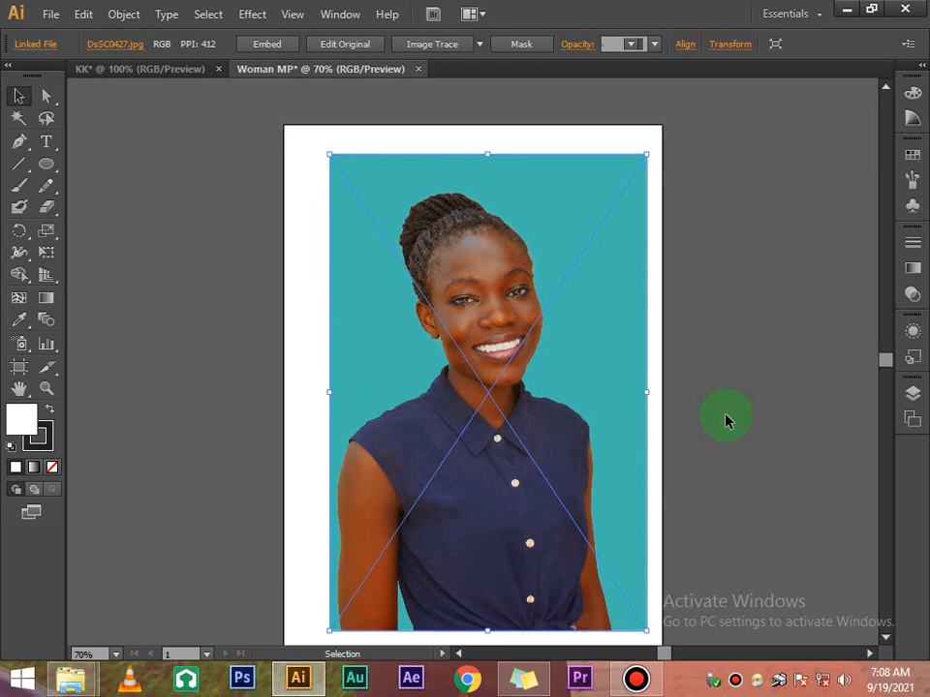
{"action": "scroll", "coordinate": [727, 419], "scroll_direction": "down", "scroll_amount": 1}
{"action": "left_click", "coordinate": [727, 419]}
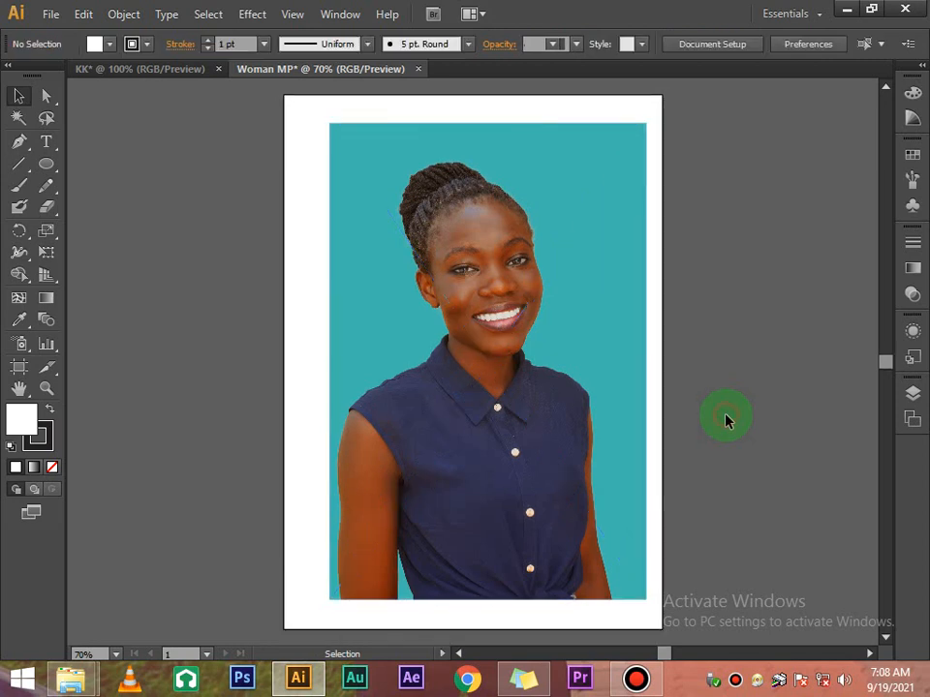
{"action": "scroll", "coordinate": [727, 419], "scroll_direction": "up", "scroll_amount": 3}
{"action": "scroll", "coordinate": [727, 419], "scroll_direction": "down", "scroll_amount": 3}
Nudge the photo slightly right and check the white margin around it
{"action": "left_click_drag", "start_coordinate": [549, 359], "coordinate": [554, 360]}
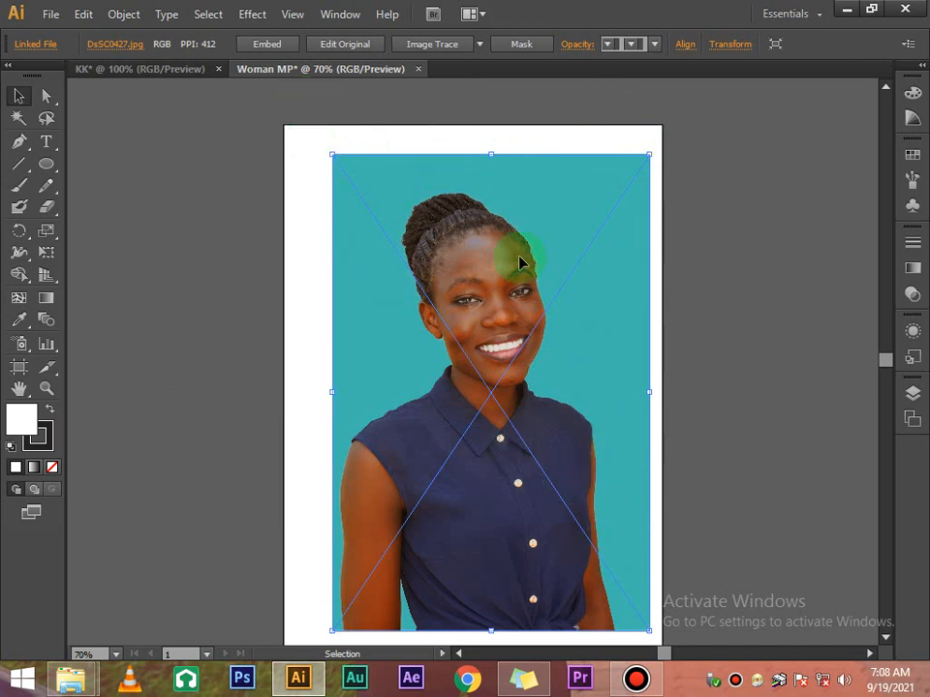
{"action": "scroll", "coordinate": [552, 225], "scroll_direction": "down", "scroll_amount": 1}
{"action": "scroll", "coordinate": [553, 223], "scroll_direction": "up", "scroll_amount": 1}
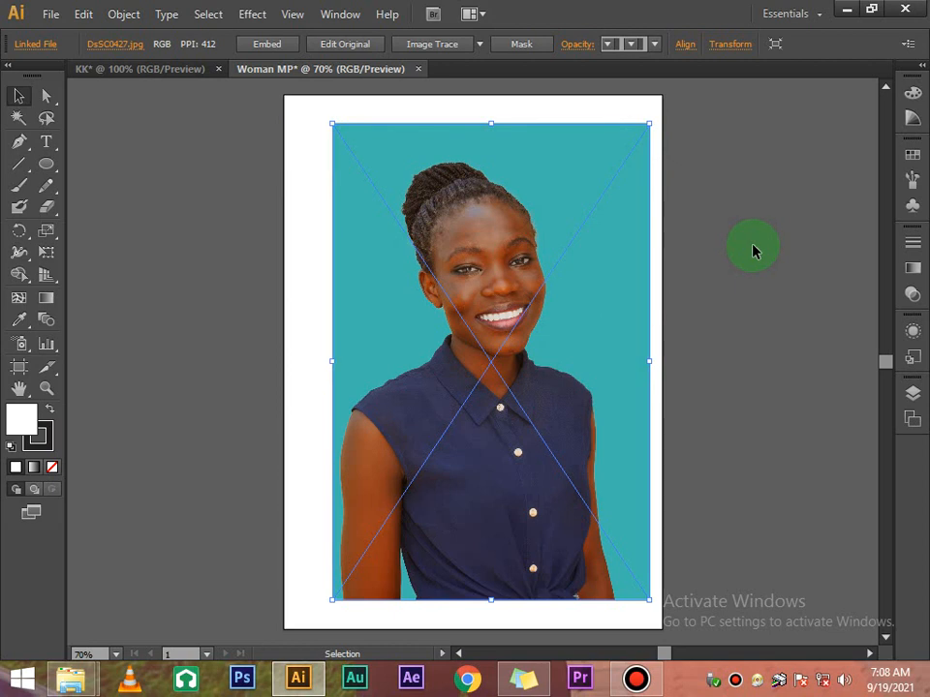
{"action": "left_click", "coordinate": [662, 184]}
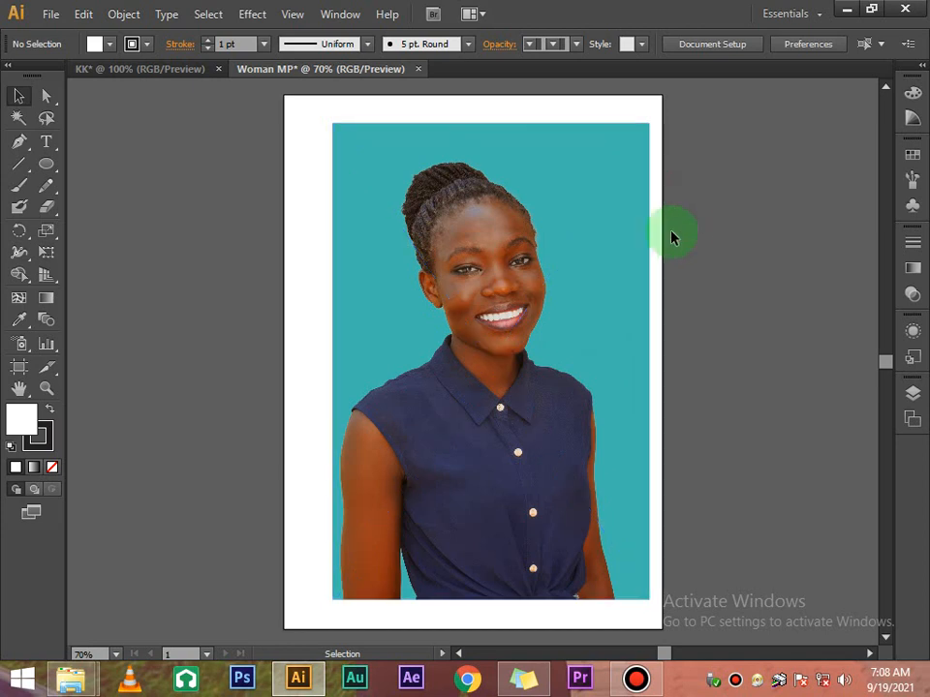
{"action": "left_click", "coordinate": [372, 153]}
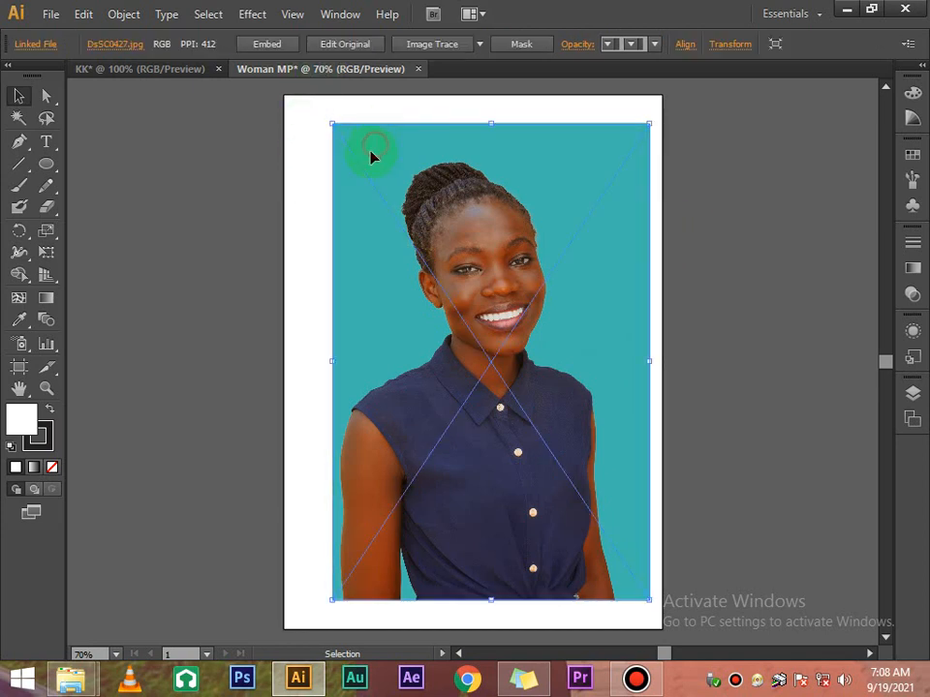
{"action": "left_click", "coordinate": [326, 161]}
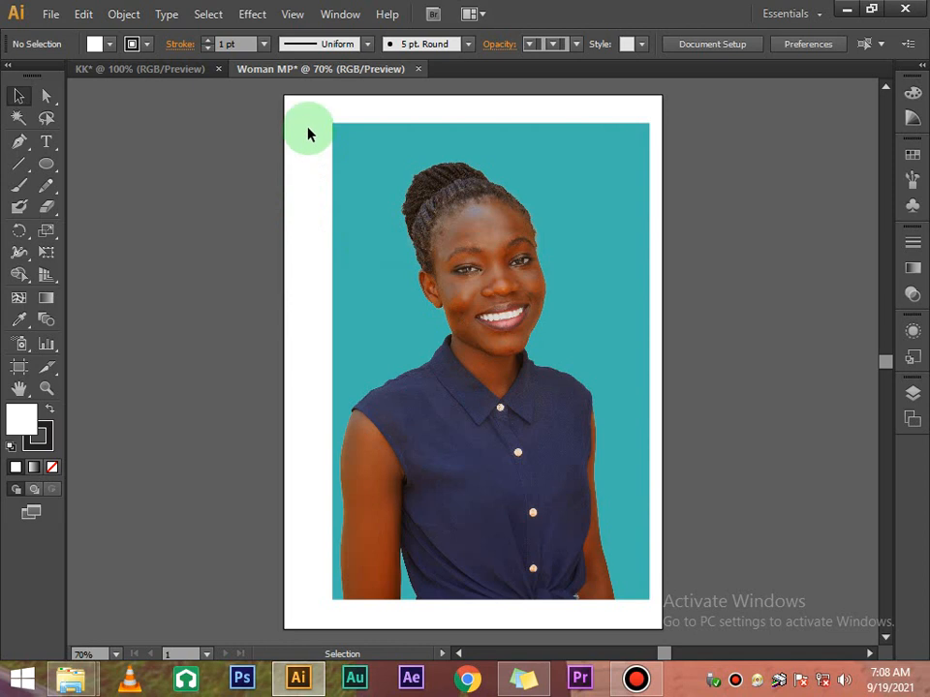
Draw a page-size rectangle and fill it with the teal swatch
{"action": "left_click", "coordinate": [54, 167]}
{"action": "left_click_drag", "start_coordinate": [56, 171], "coordinate": [145, 162]}
{"action": "left_click_drag", "start_coordinate": [281, 93], "coordinate": [660, 628]}
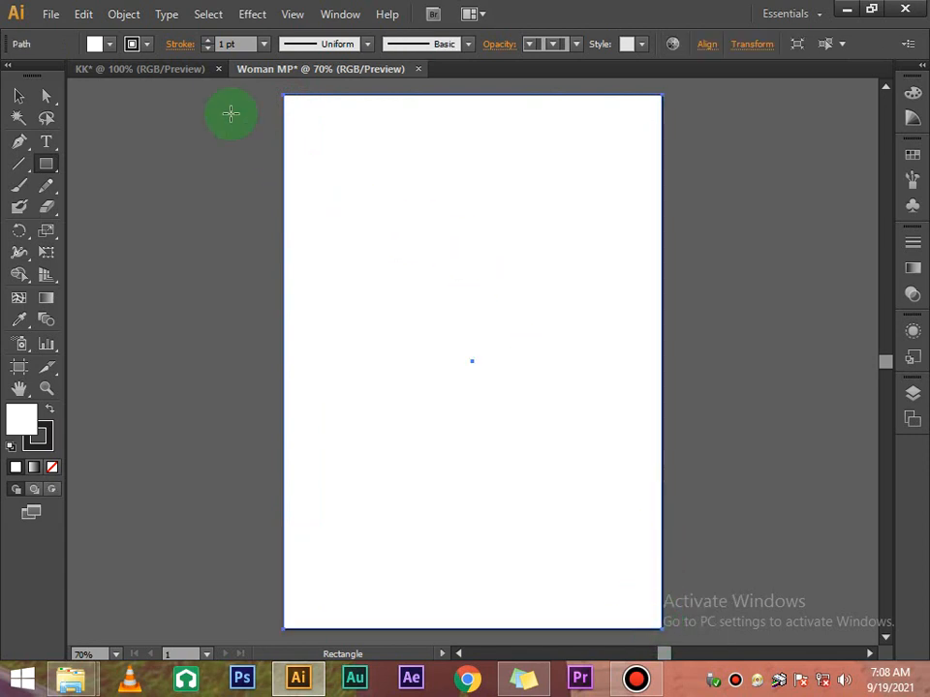
{"action": "left_click", "coordinate": [110, 45]}
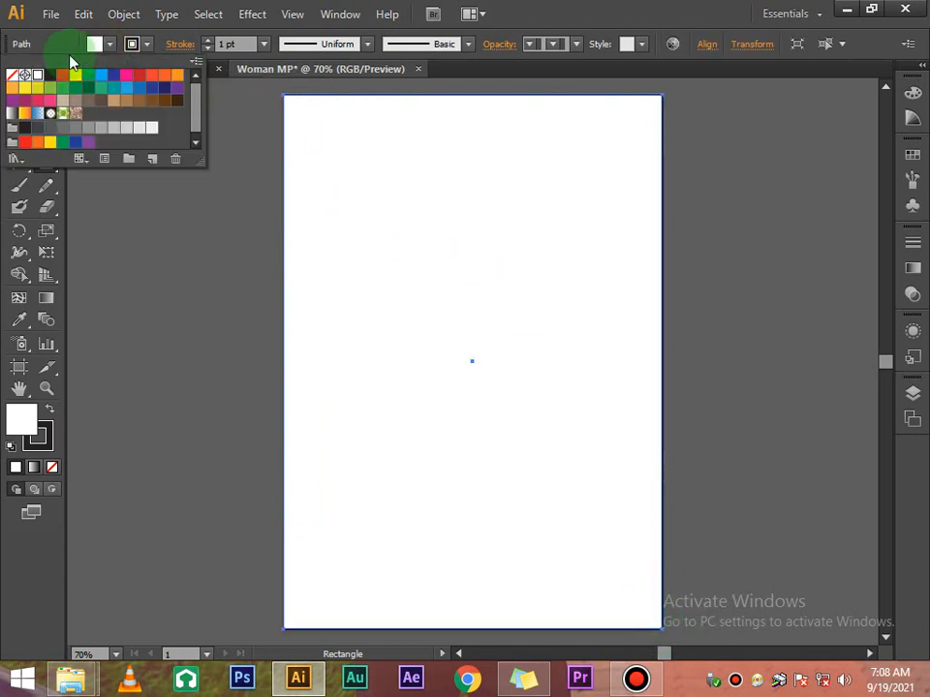
{"action": "left_click", "coordinate": [114, 88]}
{"action": "left_click", "coordinate": [251, 164]}
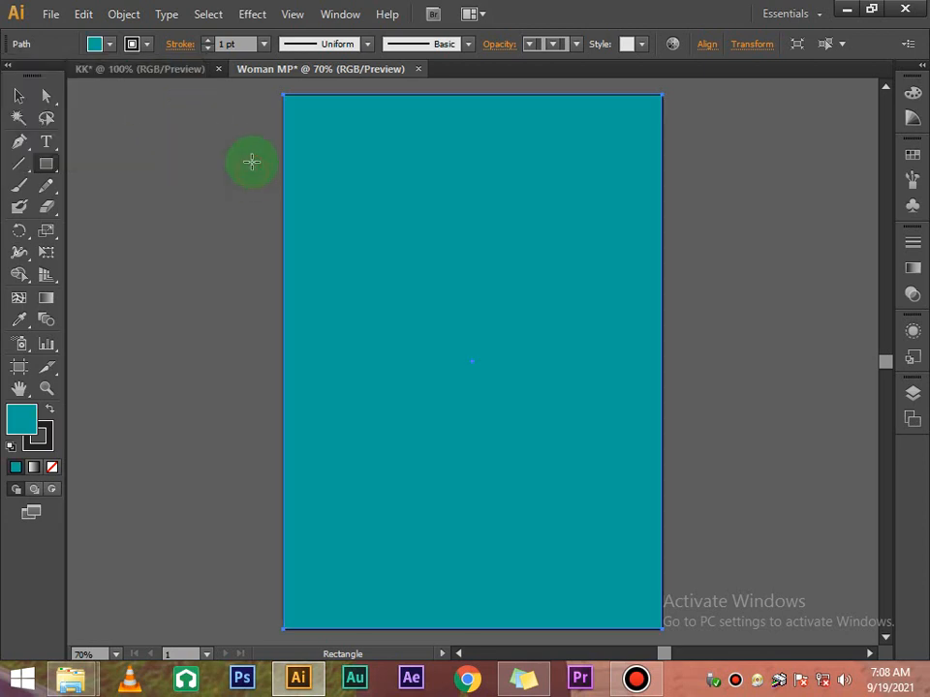
Send the teal rectangle to the back, behind the photo
{"action": "left_click", "coordinate": [22, 97]}
{"action": "left_click", "coordinate": [216, 163]}
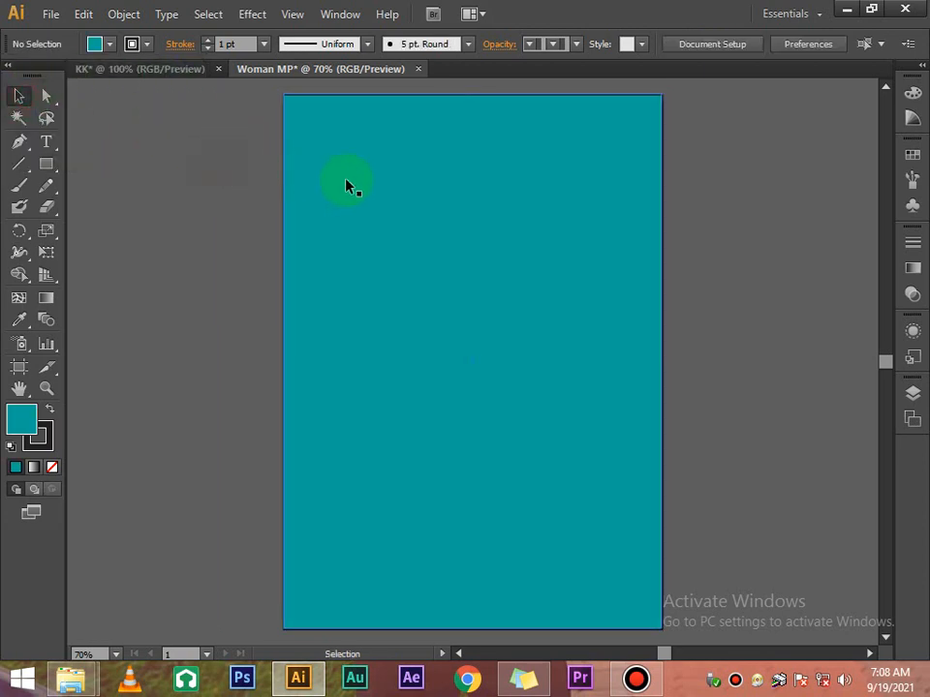
{"action": "left_click", "coordinate": [348, 186]}
{"action": "right_click", "coordinate": [351, 187]}
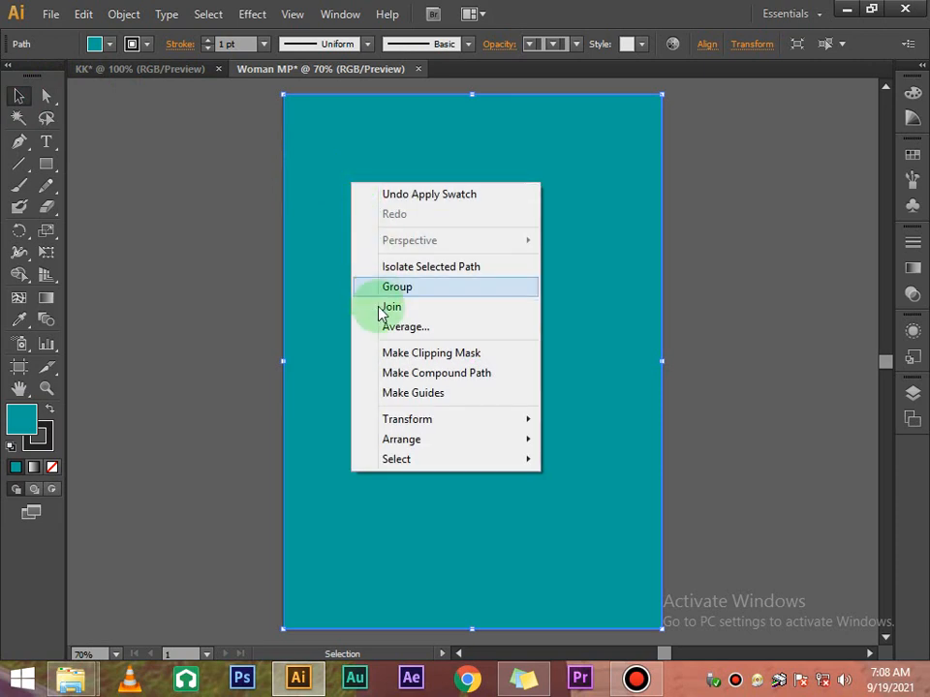
{"action": "left_click", "coordinate": [452, 439]}
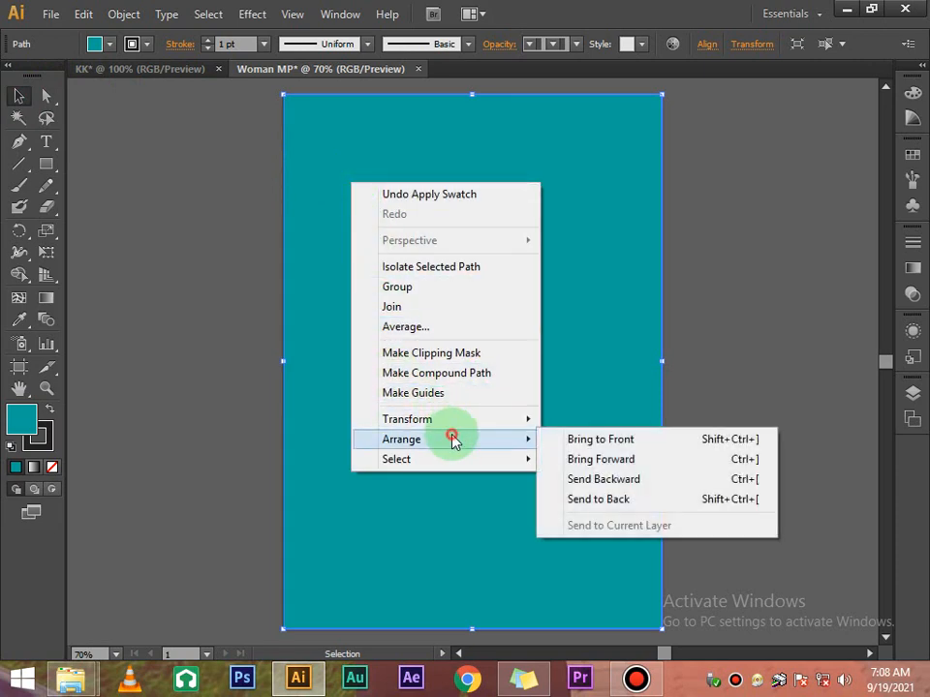
{"action": "left_click", "coordinate": [598, 500]}
{"action": "left_click", "coordinate": [707, 324]}
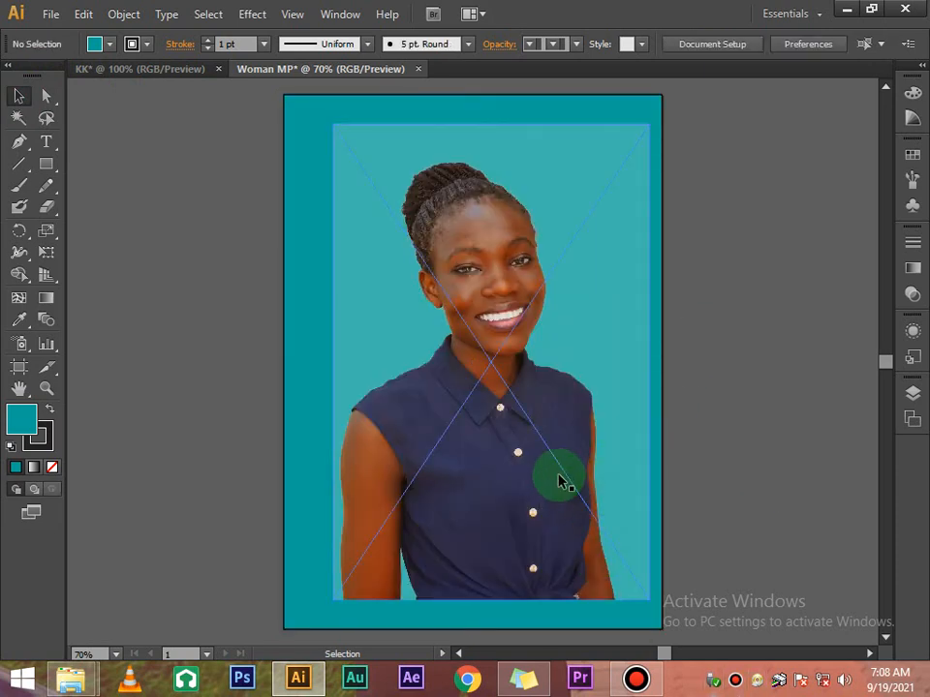
Alternate selecting the photo and teal rectangle to check stacking, ending on the rectangle
{"action": "left_click", "coordinate": [616, 172]}
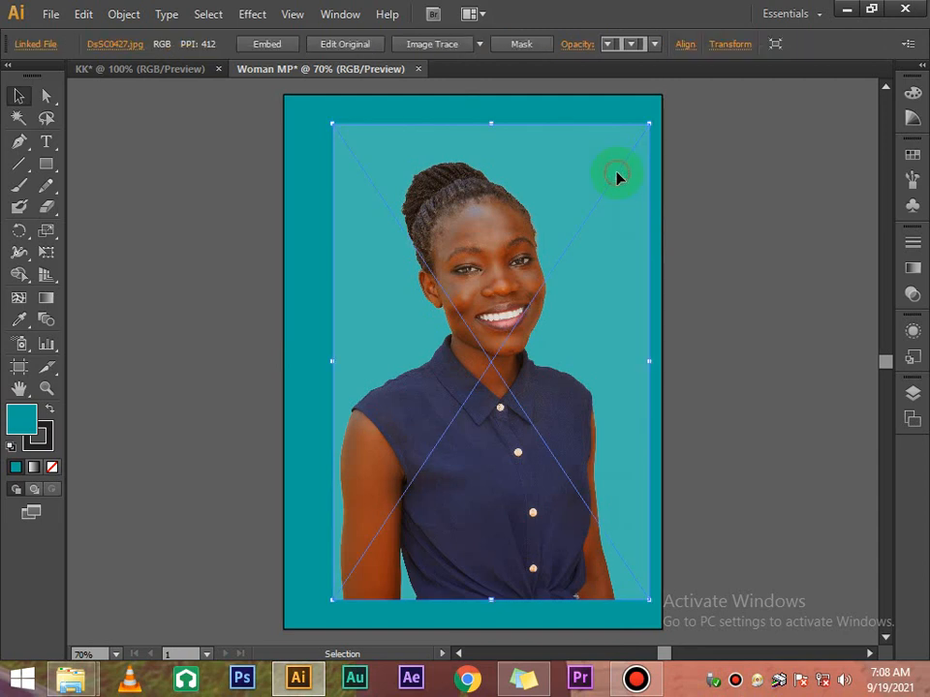
{"action": "left_click", "coordinate": [499, 118]}
{"action": "left_click", "coordinate": [543, 144]}
{"action": "left_click", "coordinate": [529, 111]}
{"action": "left_click", "coordinate": [543, 149]}
{"action": "left_click", "coordinate": [524, 111]}
{"action": "left_click", "coordinate": [539, 153]}
{"action": "left_click", "coordinate": [540, 114]}
{"action": "left_click", "coordinate": [550, 160]}
{"action": "left_click", "coordinate": [701, 173]}
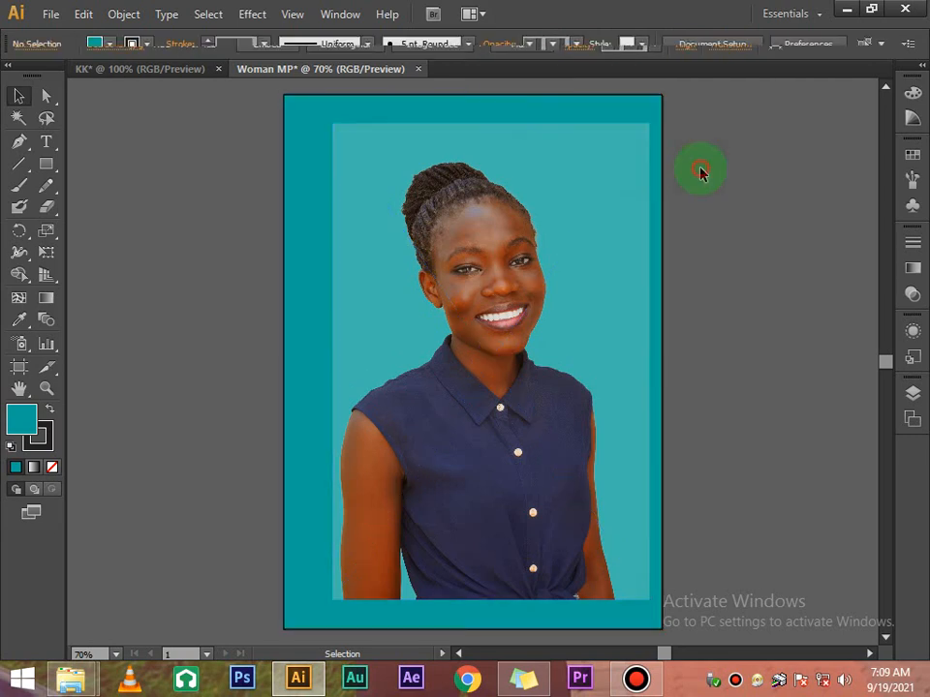
{"action": "left_click", "coordinate": [530, 165]}
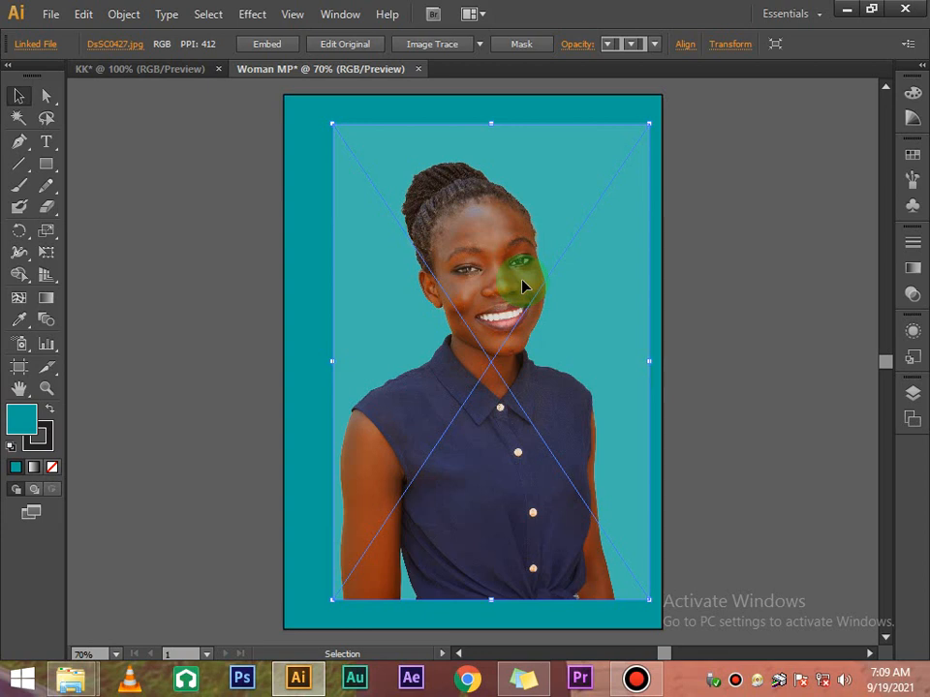
{"action": "left_click", "coordinate": [684, 155]}
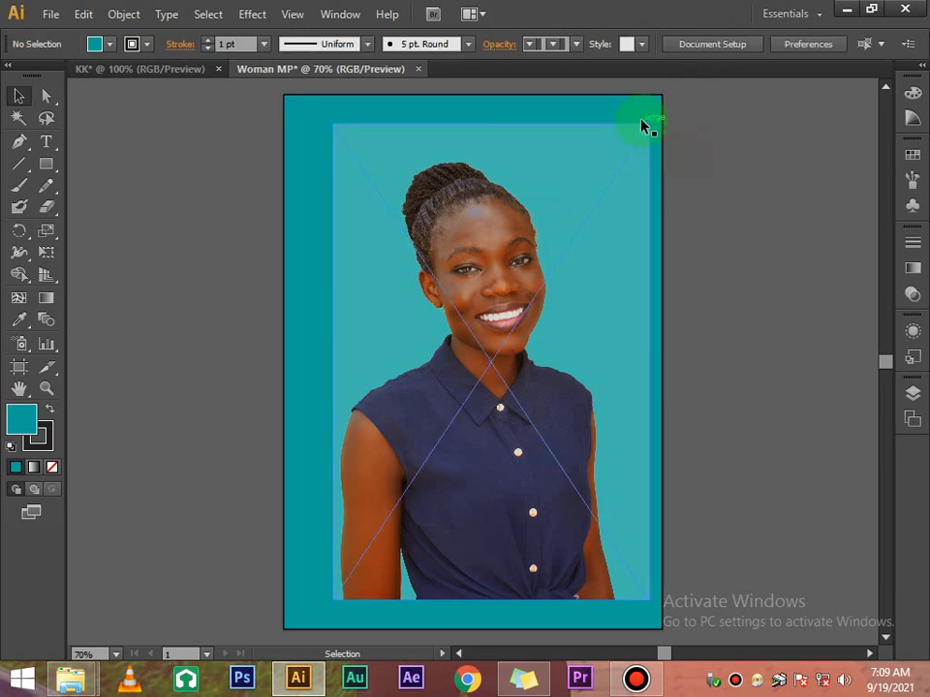
{"action": "left_click", "coordinate": [634, 144]}
{"action": "left_click", "coordinate": [663, 162]}
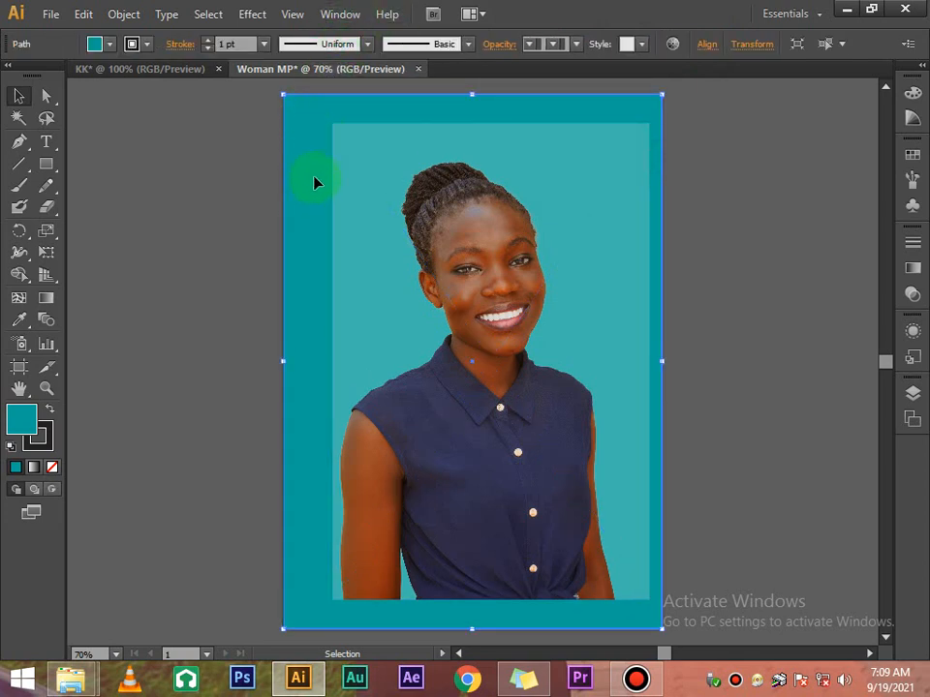
Open Swatch Options for the teal C=80 M=10 Y=45 K=0 swatch, move it aside, and enable Preview
{"action": "left_click", "coordinate": [299, 142]}
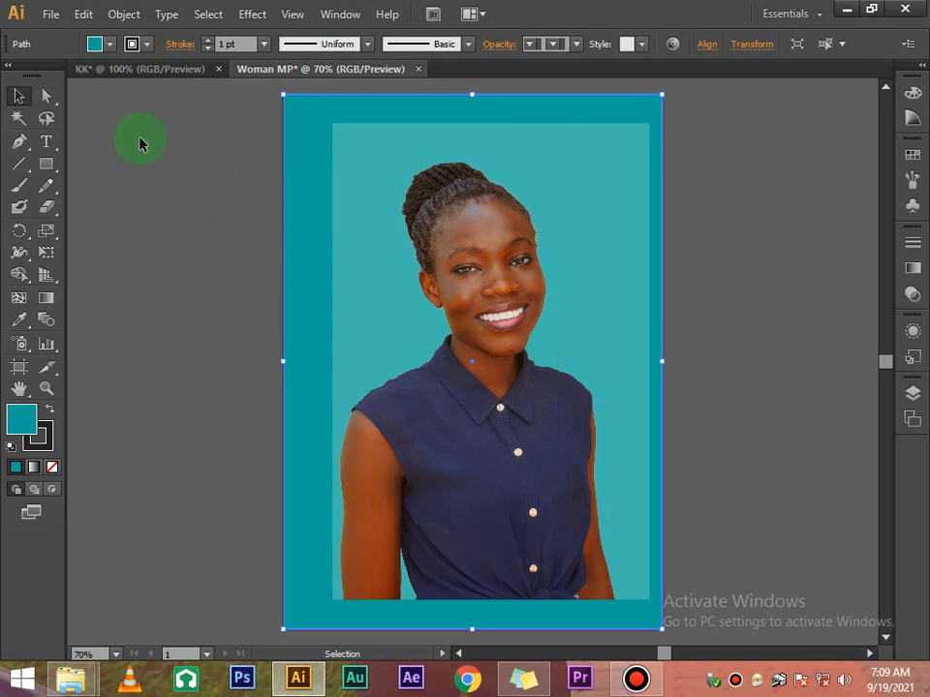
{"action": "left_click", "coordinate": [109, 49]}
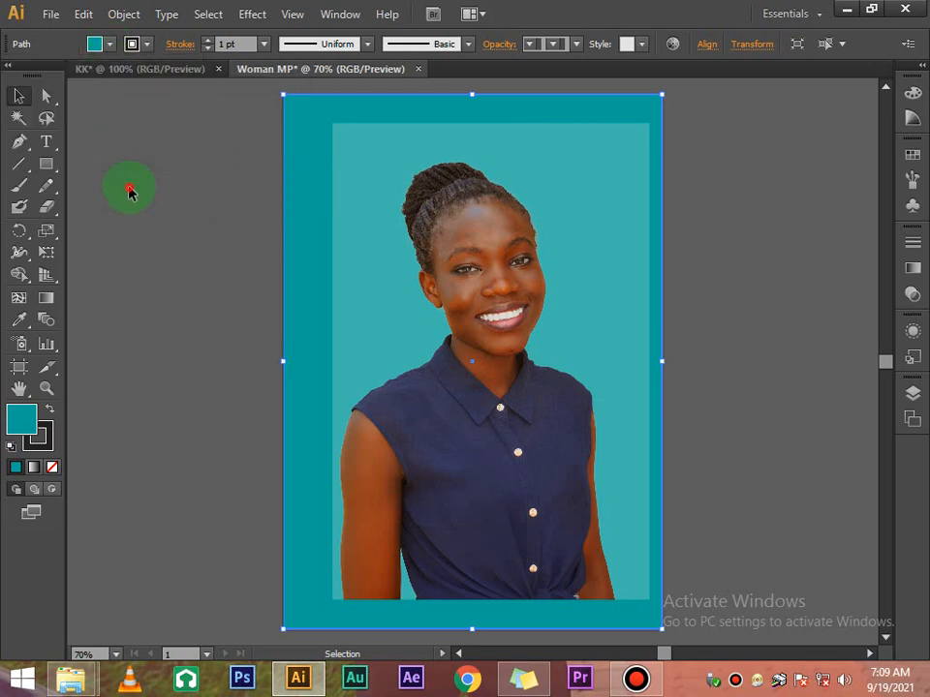
{"action": "left_click", "coordinate": [111, 47]}
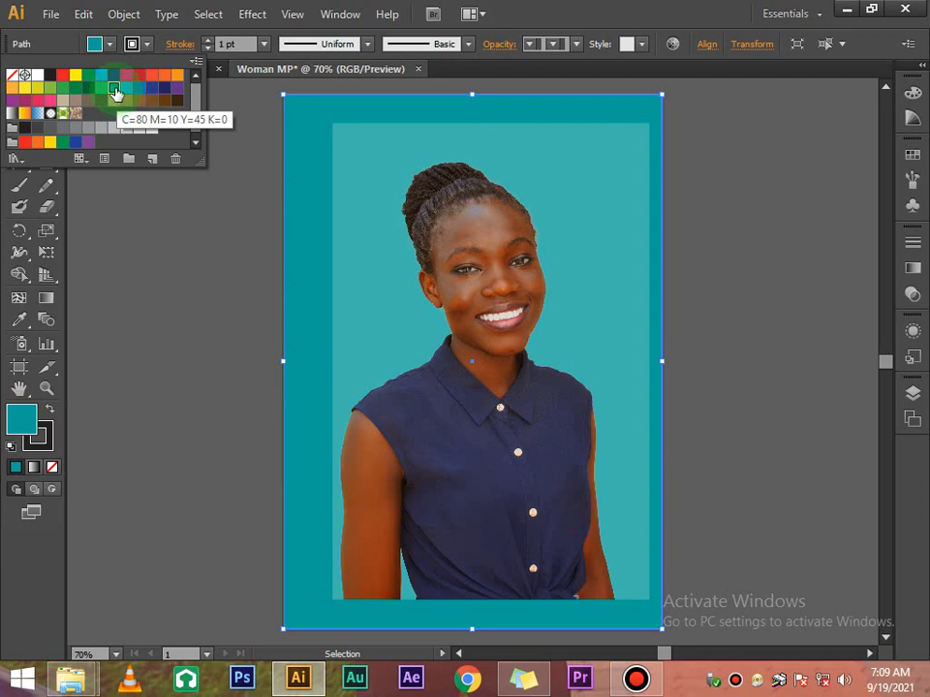
{"action": "double_click", "coordinate": [115, 93]}
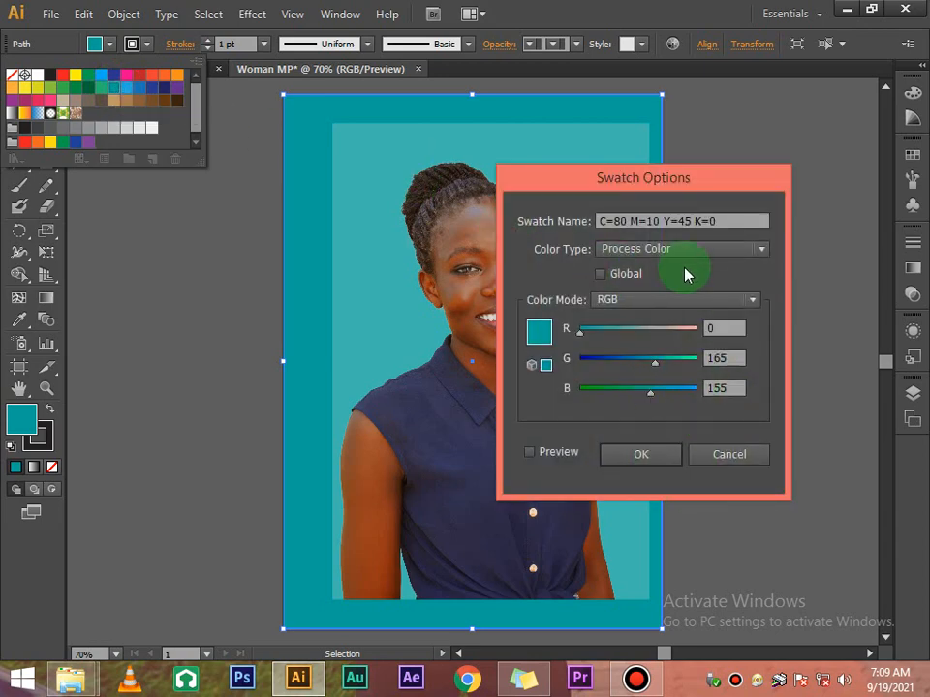
{"action": "left_click", "coordinate": [654, 181]}
{"action": "left_click", "coordinate": [650, 178]}
{"action": "left_click_drag", "start_coordinate": [650, 178], "coordinate": [573, 109]}
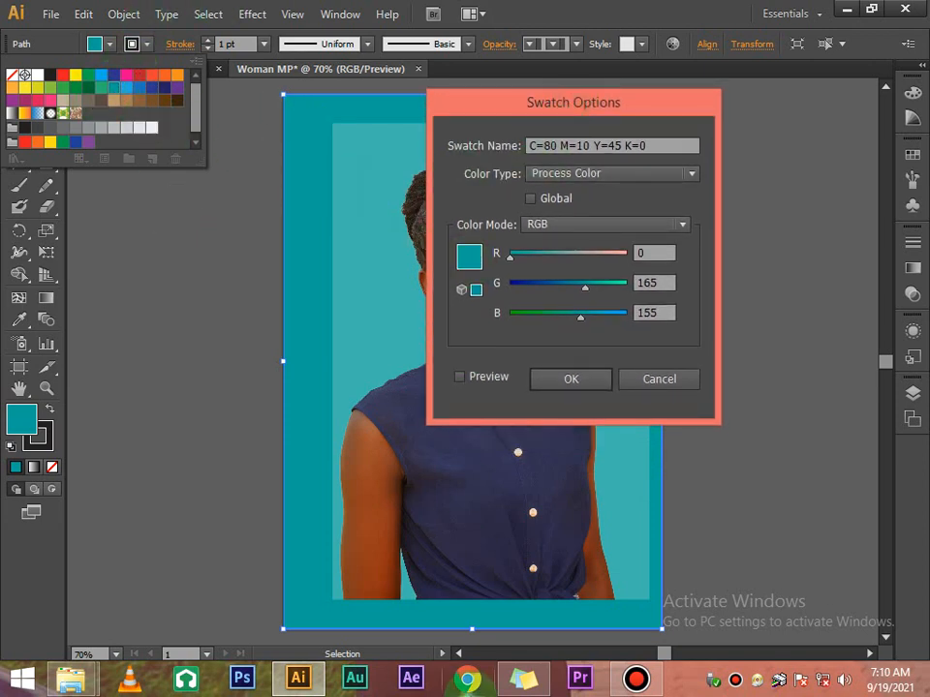
{"action": "left_click", "coordinate": [460, 378]}
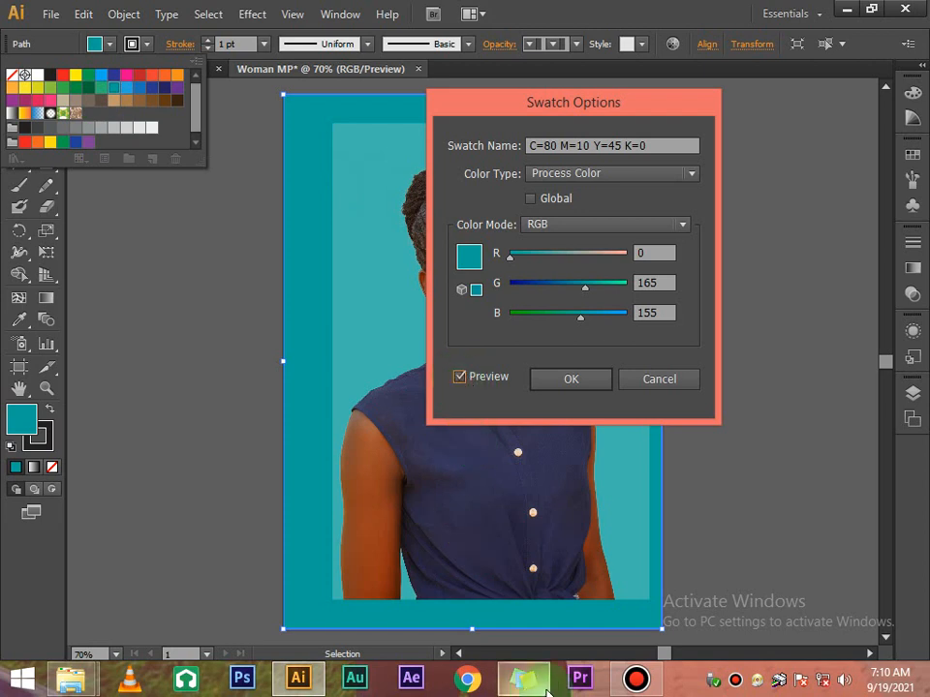
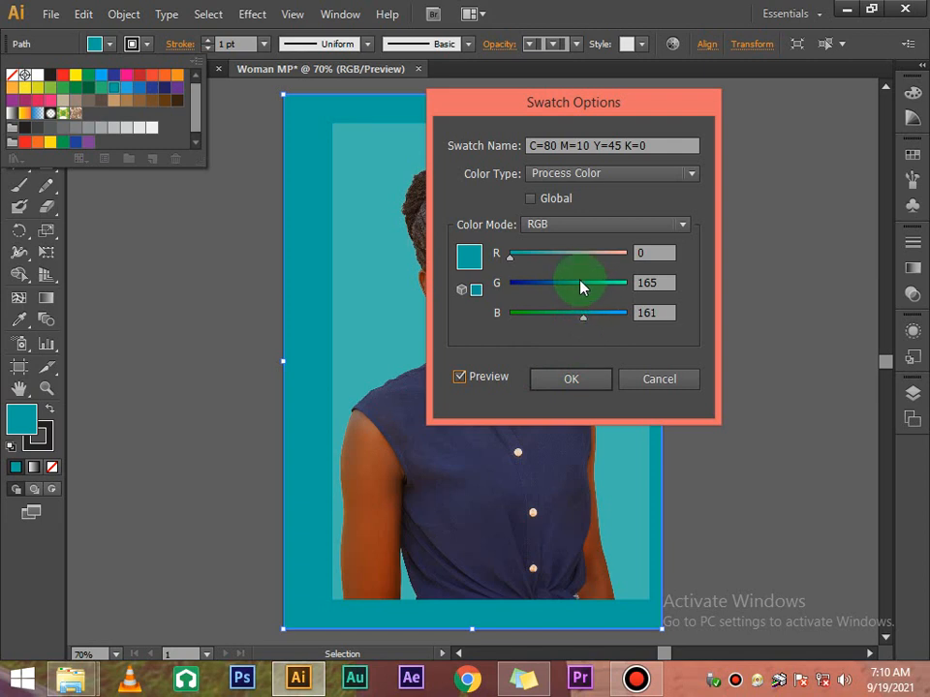
Raise the teal swatch's green and blue and zero out red, comparing with Preview
{"action": "left_click", "coordinate": [581, 282]}
{"action": "left_click_drag", "start_coordinate": [580, 285], "coordinate": [604, 290]}
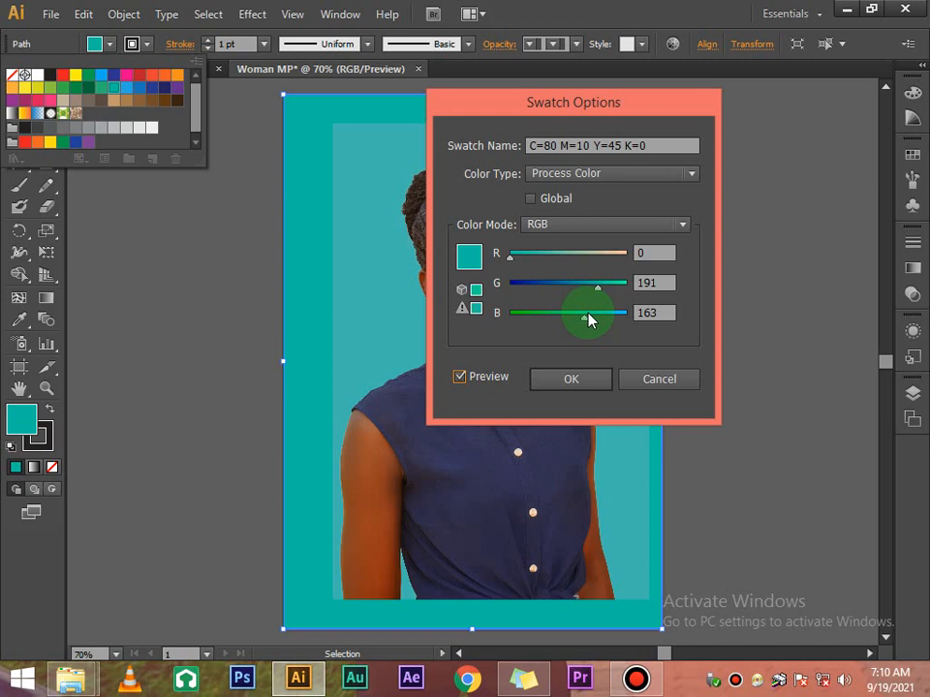
{"action": "left_click_drag", "start_coordinate": [590, 320], "coordinate": [601, 320]}
{"action": "left_click", "coordinate": [514, 256]}
{"action": "left_click_drag", "start_coordinate": [514, 256], "coordinate": [521, 258]}
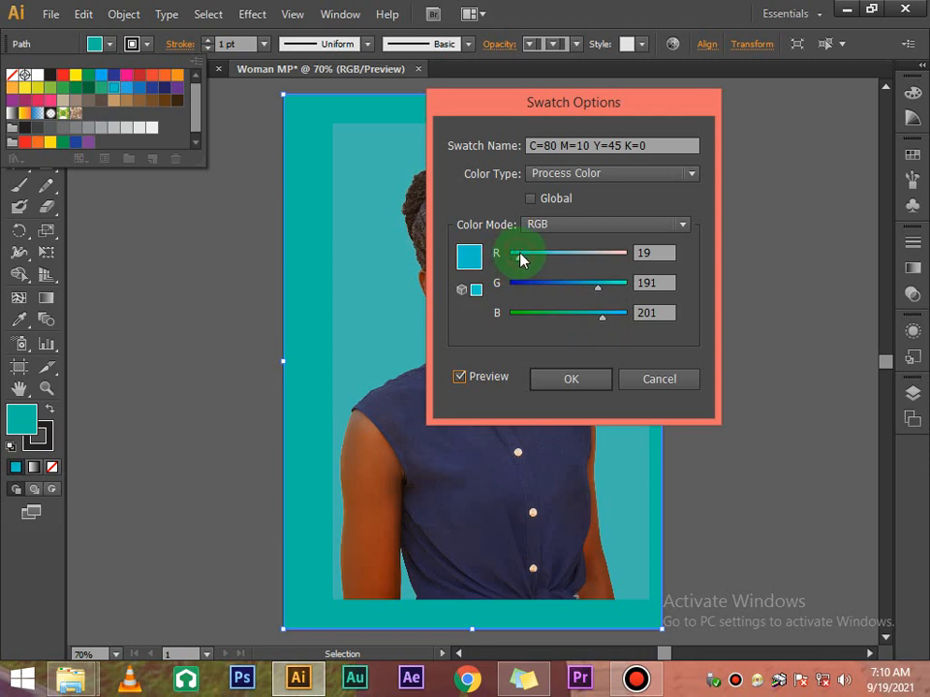
{"action": "left_click", "coordinate": [460, 376]}
{"action": "left_click", "coordinate": [460, 377]}
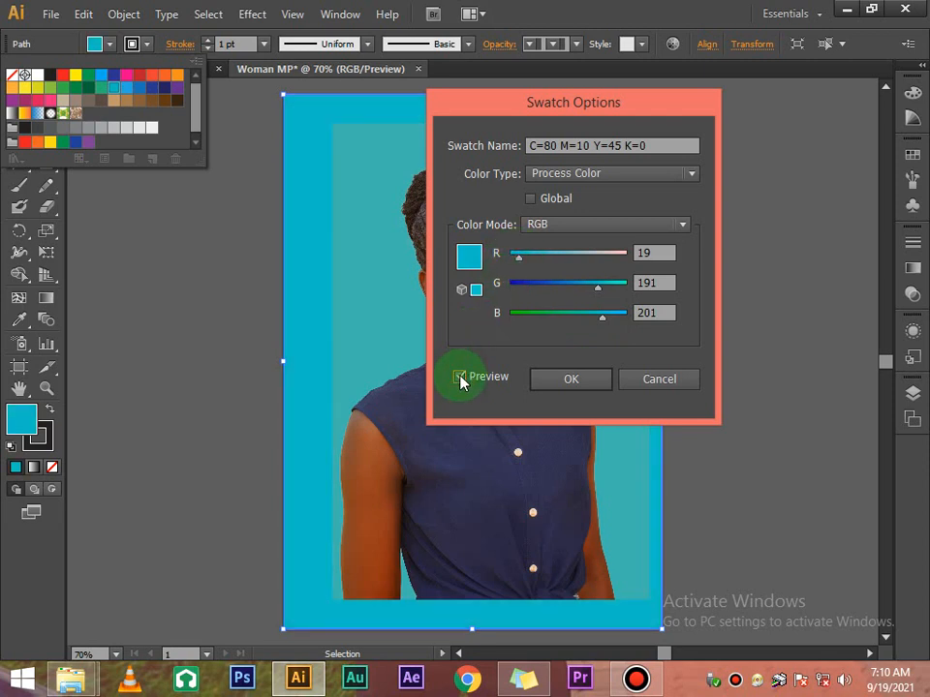
{"action": "left_click", "coordinate": [514, 258]}
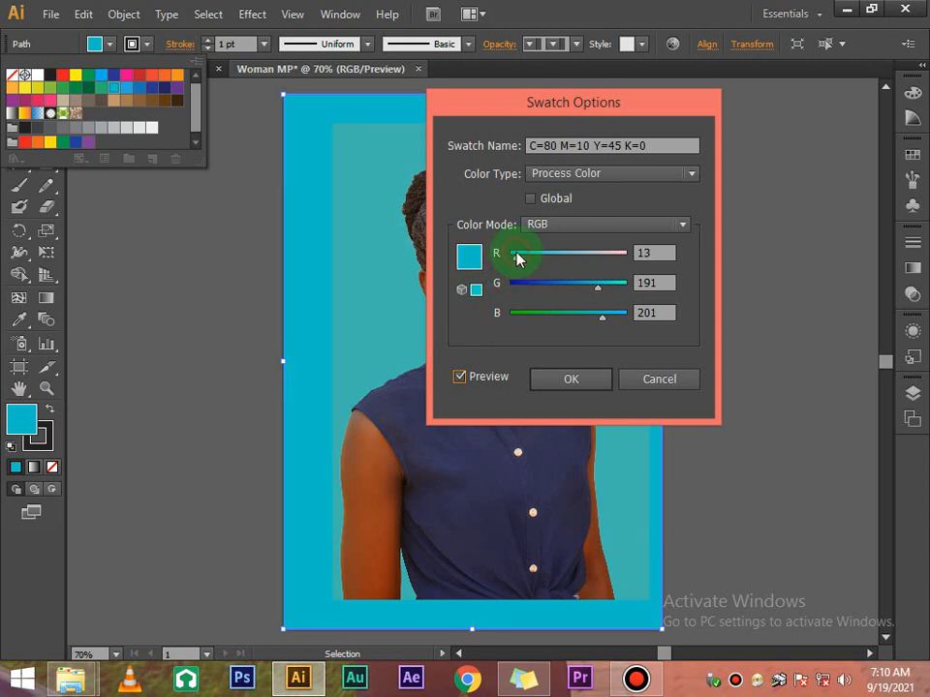
{"action": "left_click_drag", "start_coordinate": [518, 258], "coordinate": [510, 255]}
{"action": "left_click", "coordinate": [459, 378]}
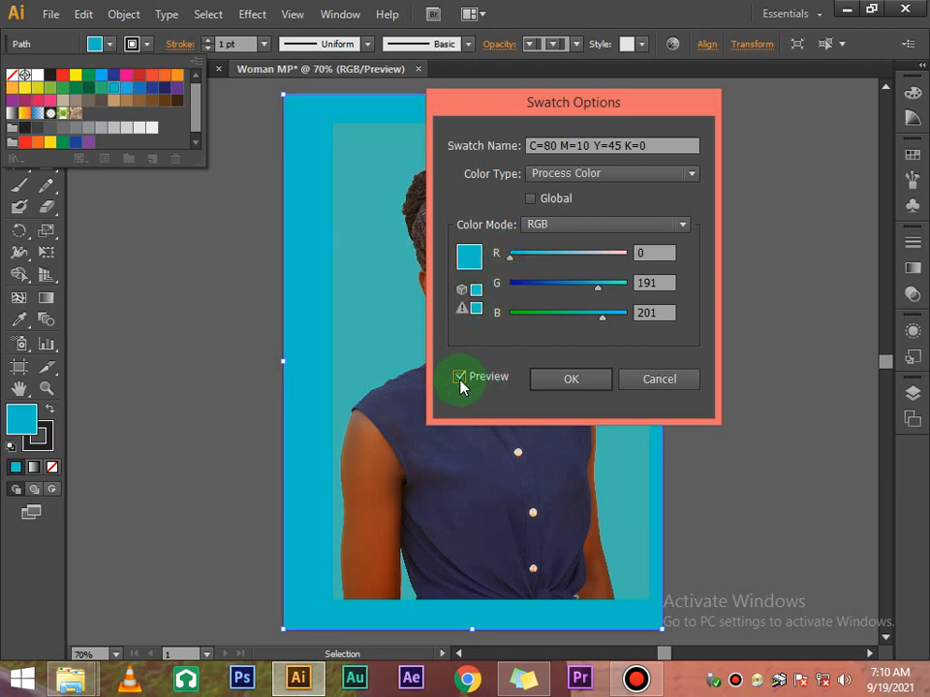
{"action": "left_click", "coordinate": [460, 378]}
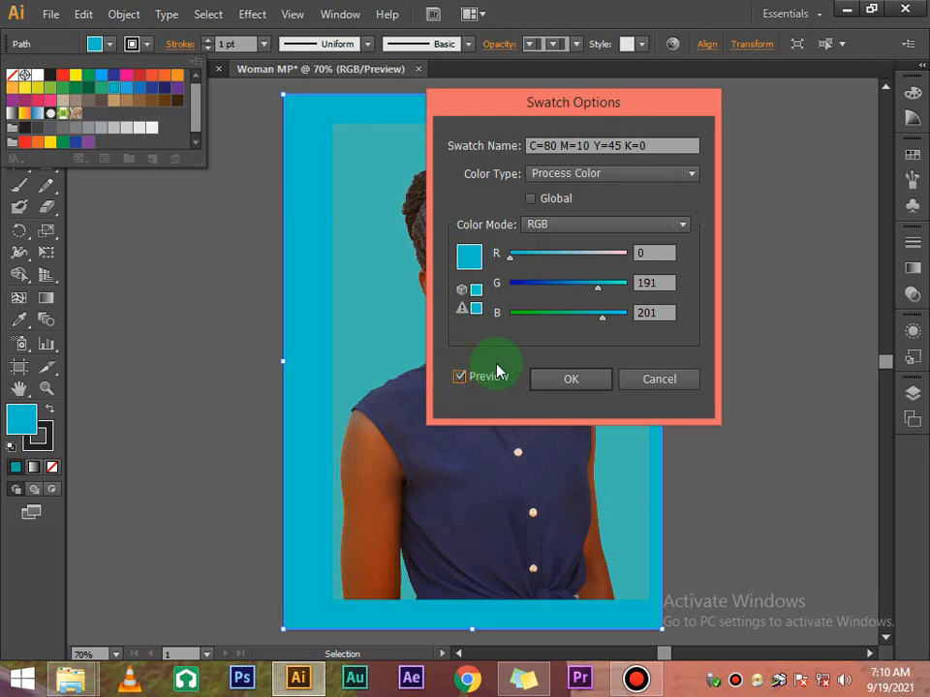
Lower blue to 179 and boost green to 207, giving aqua R0 G207 B179
{"action": "left_click", "coordinate": [597, 315]}
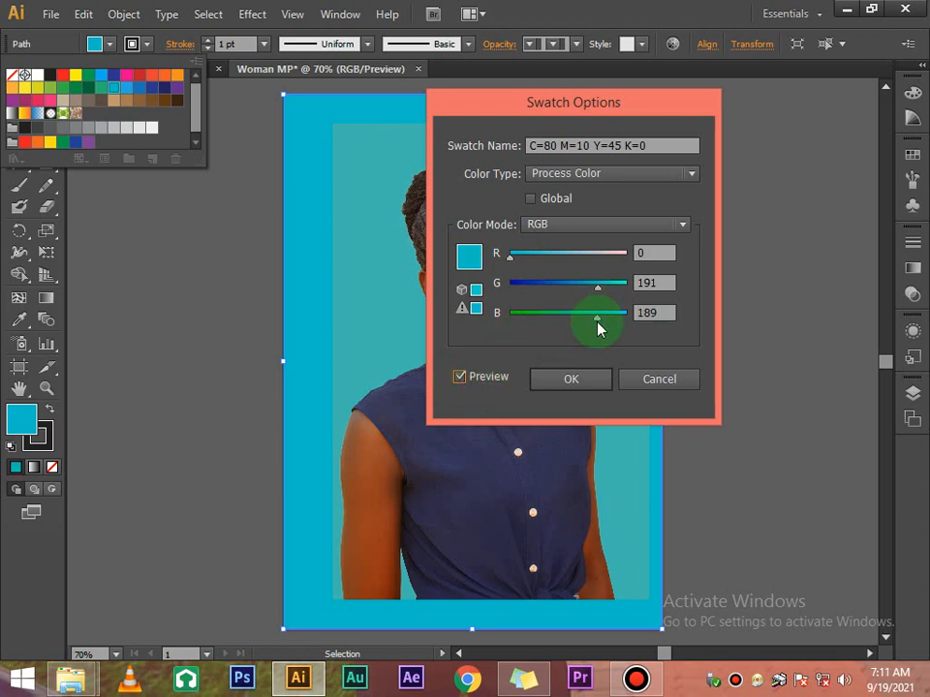
{"action": "left_click_drag", "start_coordinate": [597, 320], "coordinate": [590, 318]}
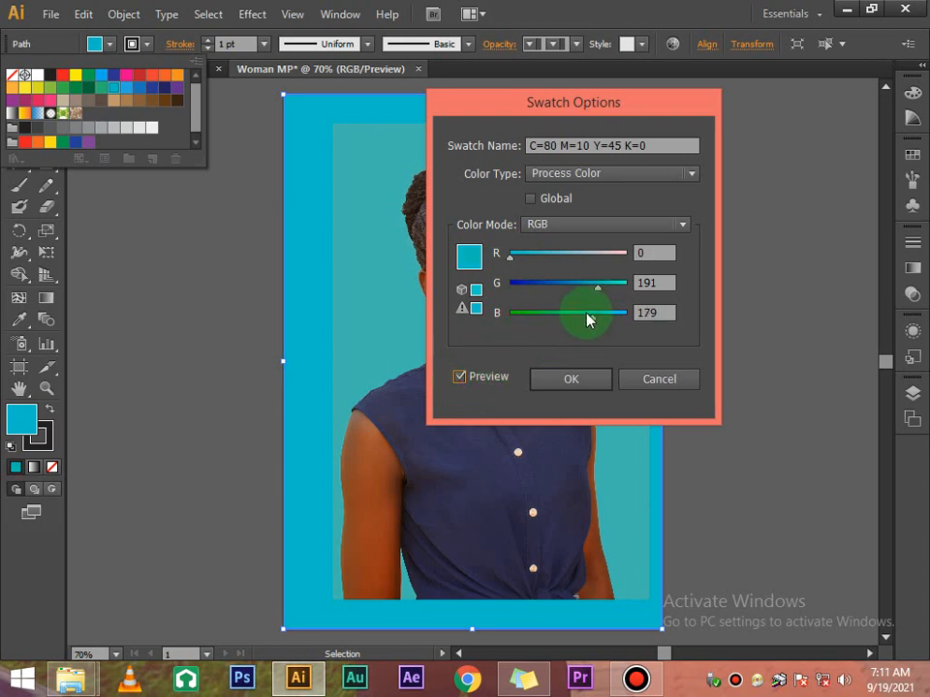
{"action": "left_click", "coordinate": [462, 379]}
{"action": "left_click", "coordinate": [461, 378]}
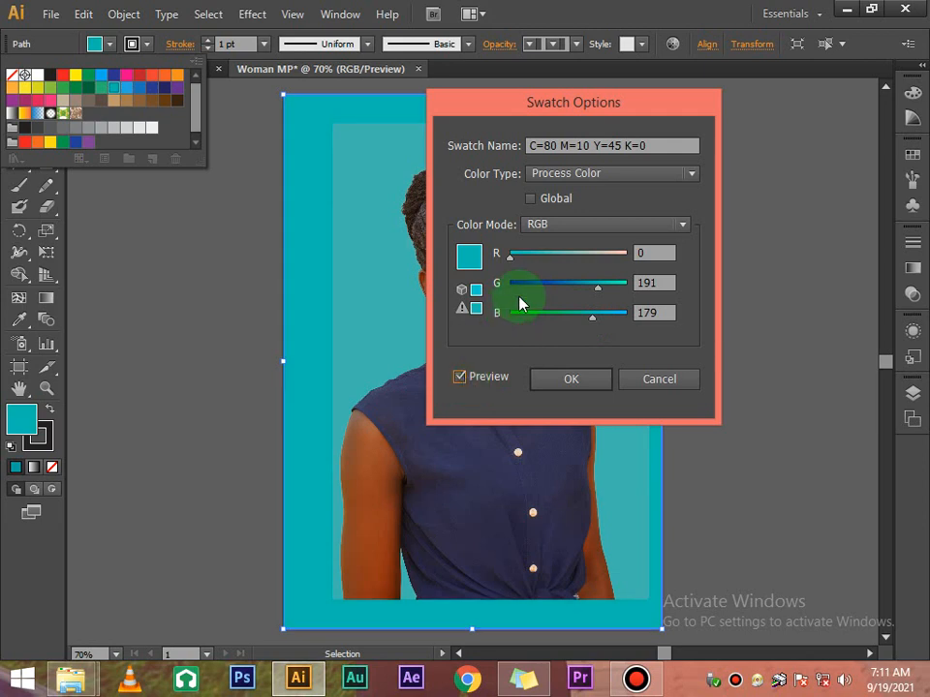
{"action": "left_click", "coordinate": [605, 287]}
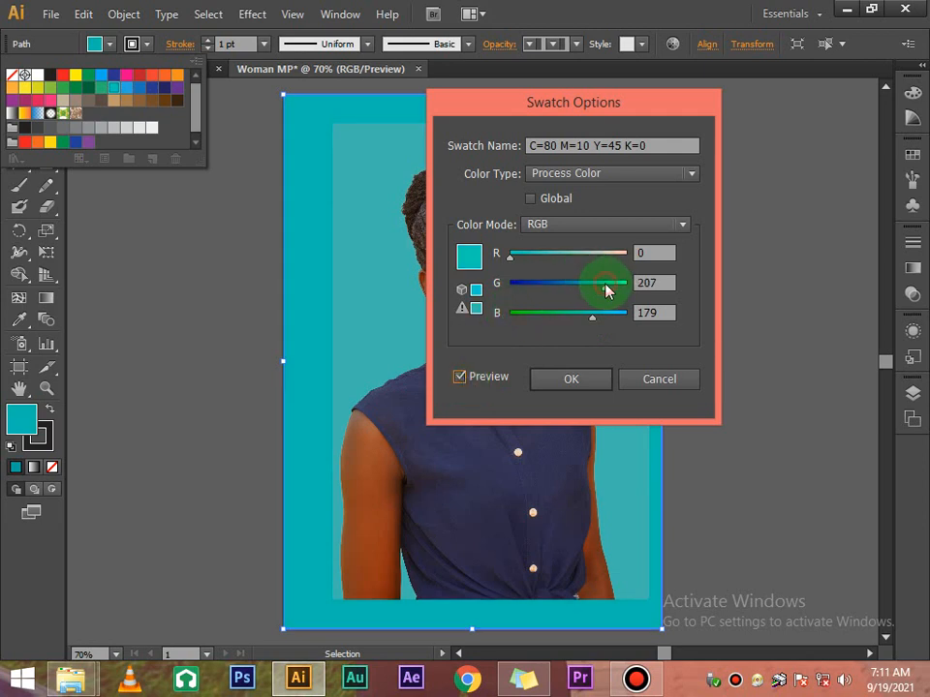
{"action": "left_click", "coordinate": [460, 377]}
{"action": "left_click", "coordinate": [460, 378]}
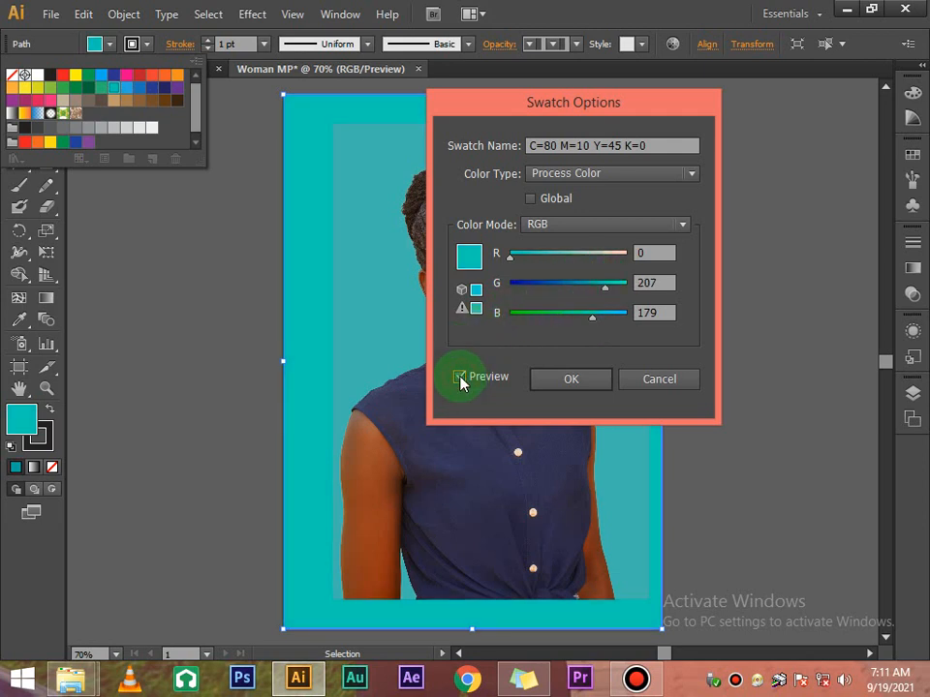
Lower green, try a grey-green with red raised to 187, then reset red to 0
{"action": "left_click", "coordinate": [605, 287]}
{"action": "left_click_drag", "start_coordinate": [602, 287], "coordinate": [600, 288]}
{"action": "left_click", "coordinate": [597, 261]}
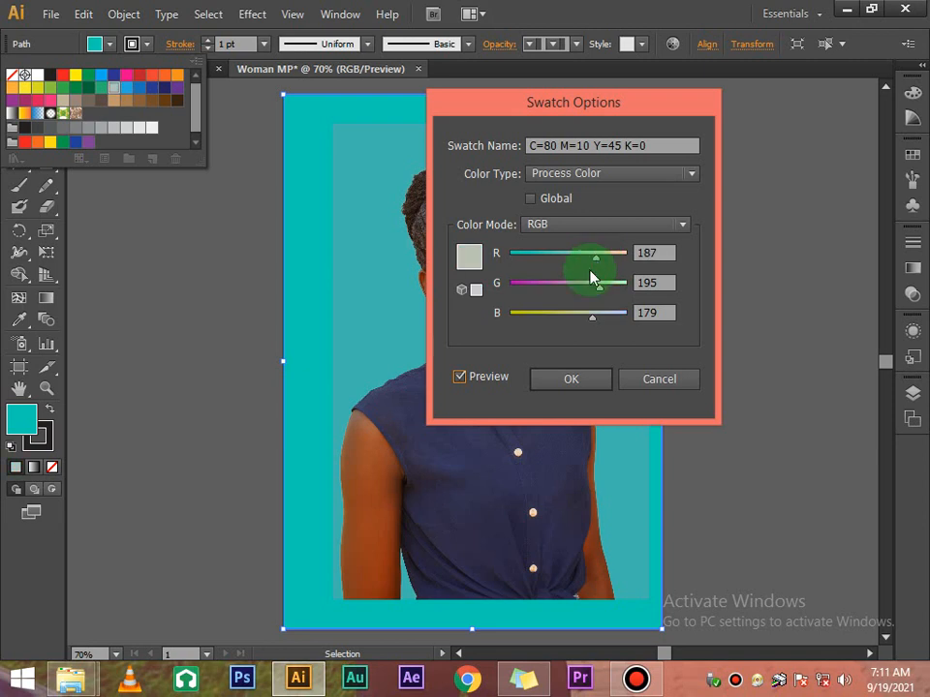
{"action": "left_click", "coordinate": [460, 377]}
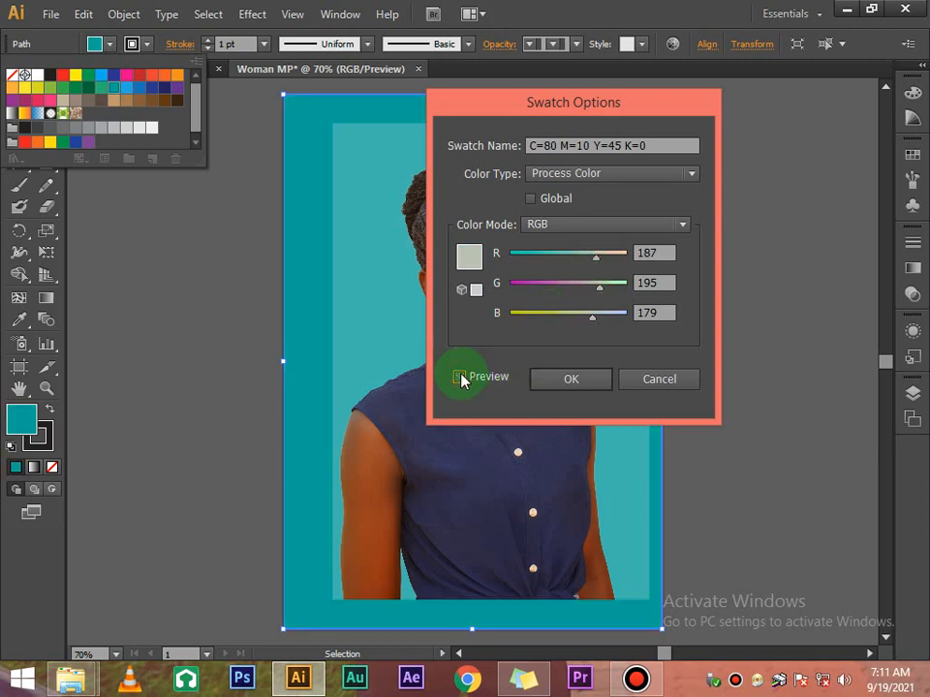
{"action": "left_click", "coordinate": [460, 378]}
{"action": "left_click", "coordinate": [463, 380]}
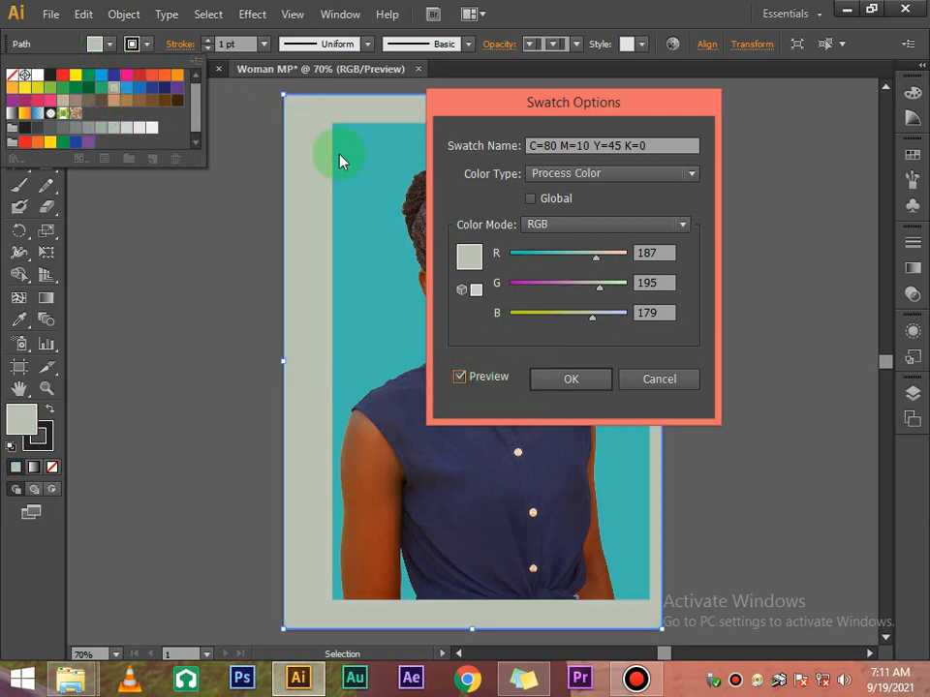
{"action": "left_click_drag", "start_coordinate": [595, 257], "coordinate": [492, 254]}
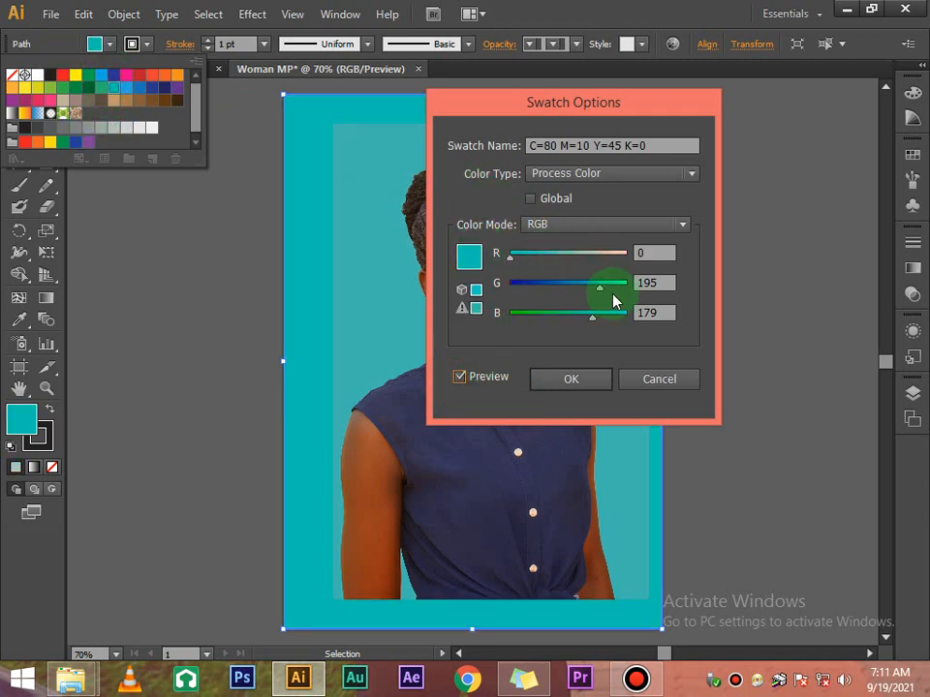
Tune green and blue to a bluer cyan of R0 G193 B199, checking with Preview
{"action": "left_click", "coordinate": [610, 282]}
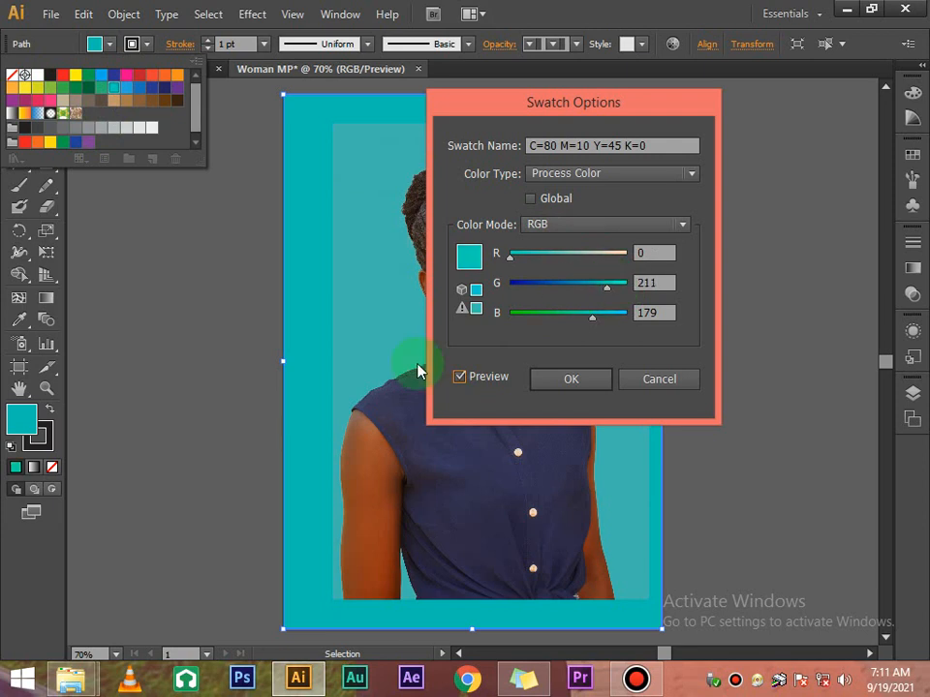
{"action": "left_click", "coordinate": [460, 377]}
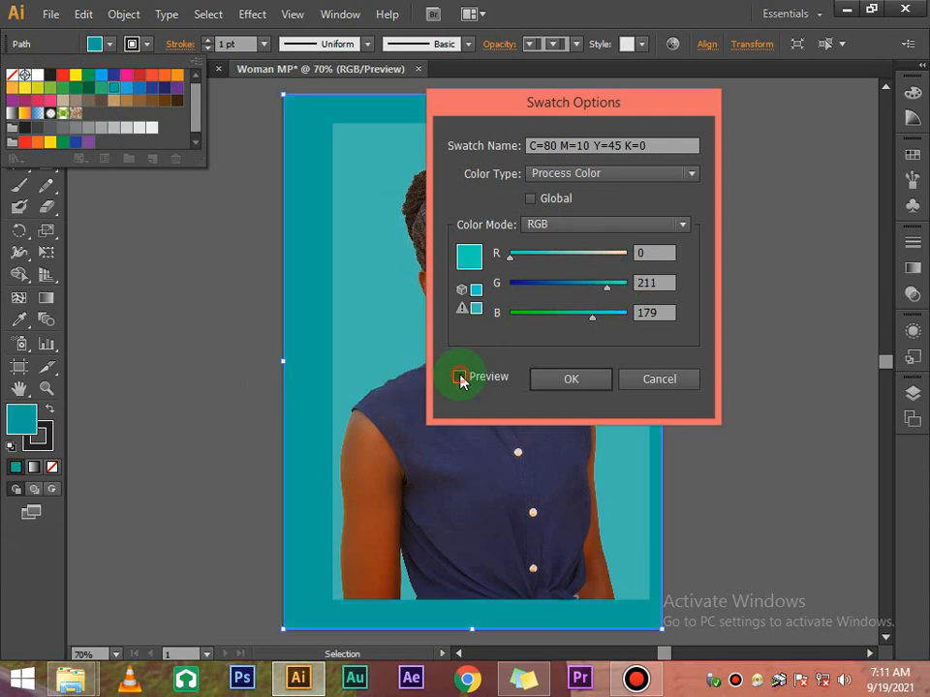
{"action": "left_click", "coordinate": [461, 377]}
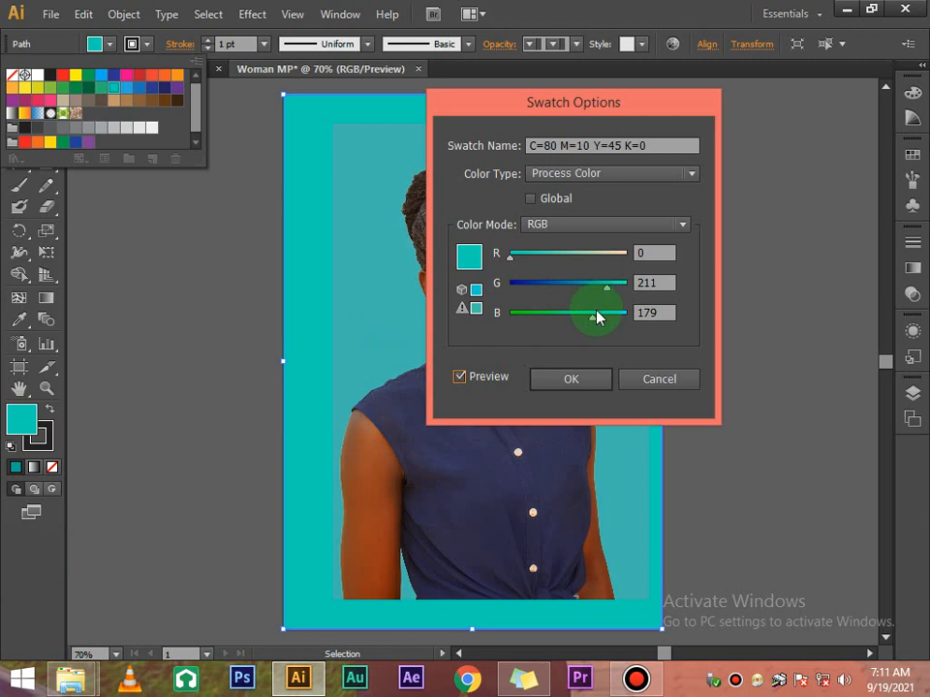
{"action": "left_click_drag", "start_coordinate": [597, 321], "coordinate": [601, 318]}
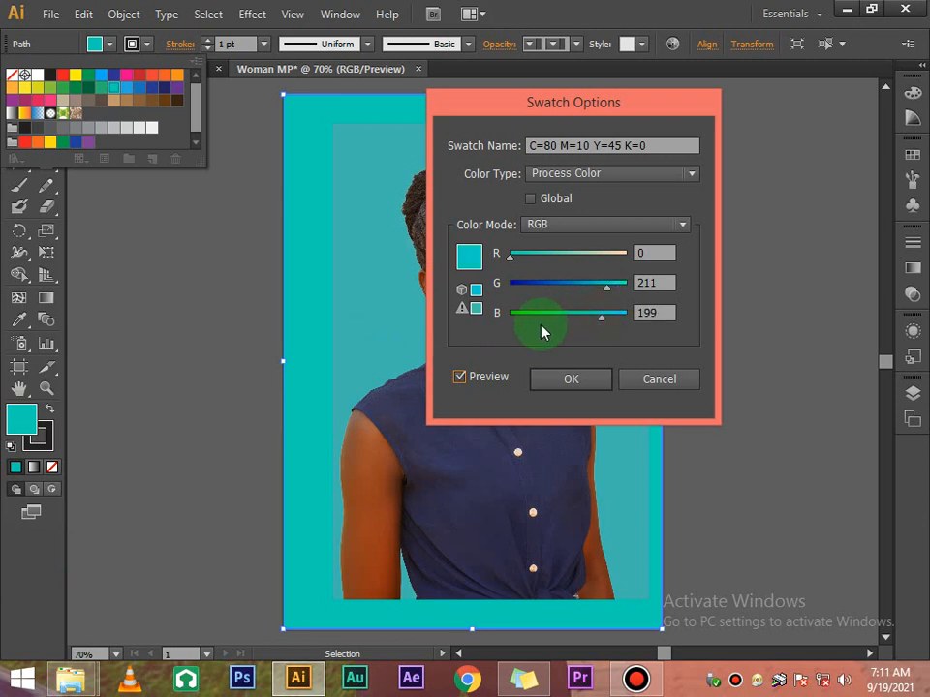
{"action": "left_click", "coordinate": [460, 377]}
{"action": "left_click", "coordinate": [461, 378]}
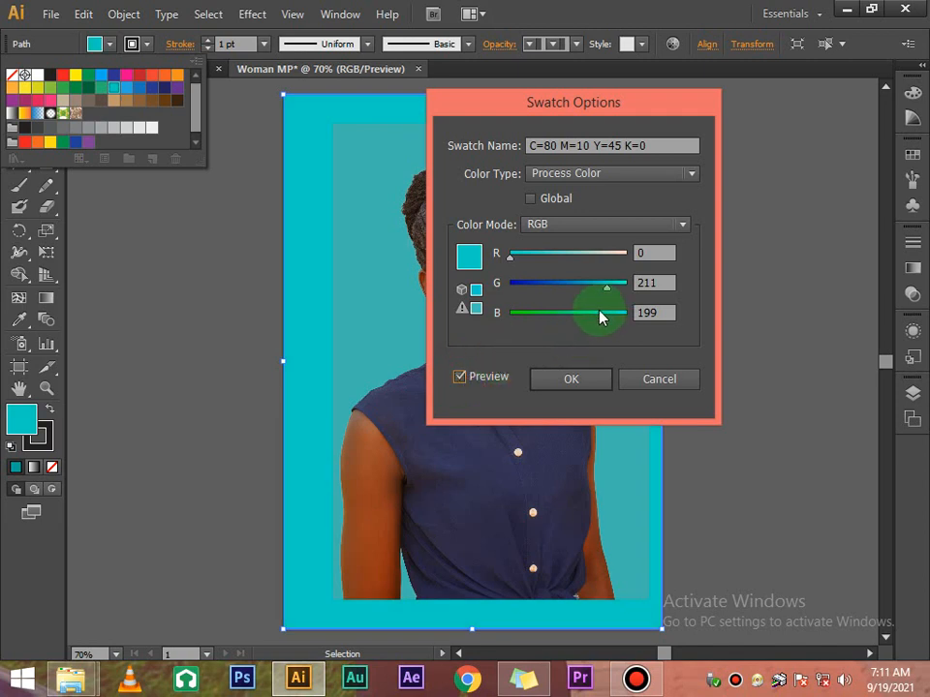
{"action": "left_click_drag", "start_coordinate": [603, 287], "coordinate": [599, 287]}
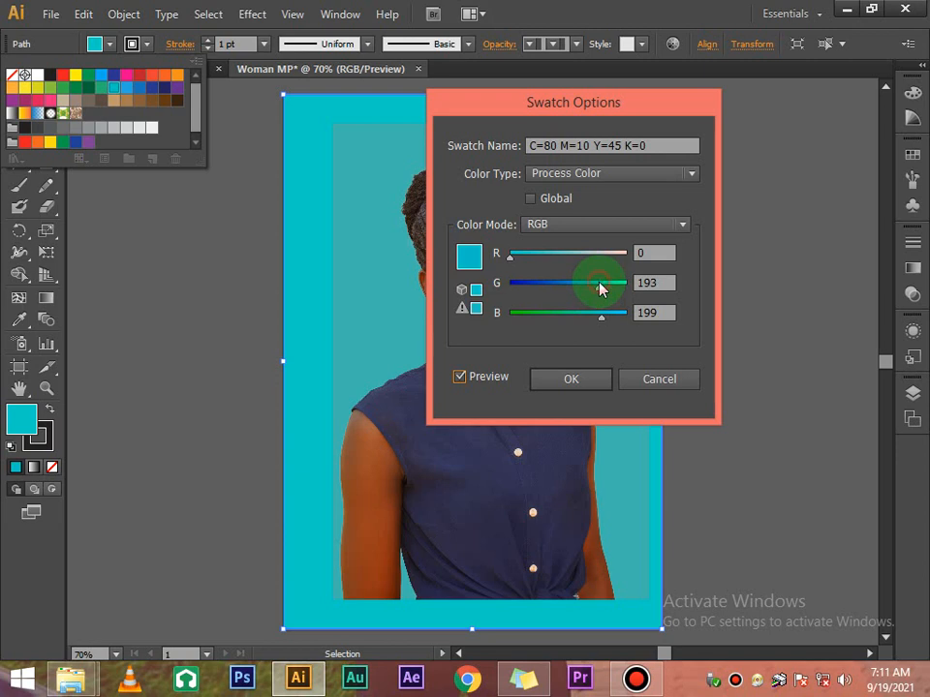
{"action": "left_click", "coordinate": [463, 377]}
{"action": "left_click", "coordinate": [463, 377]}
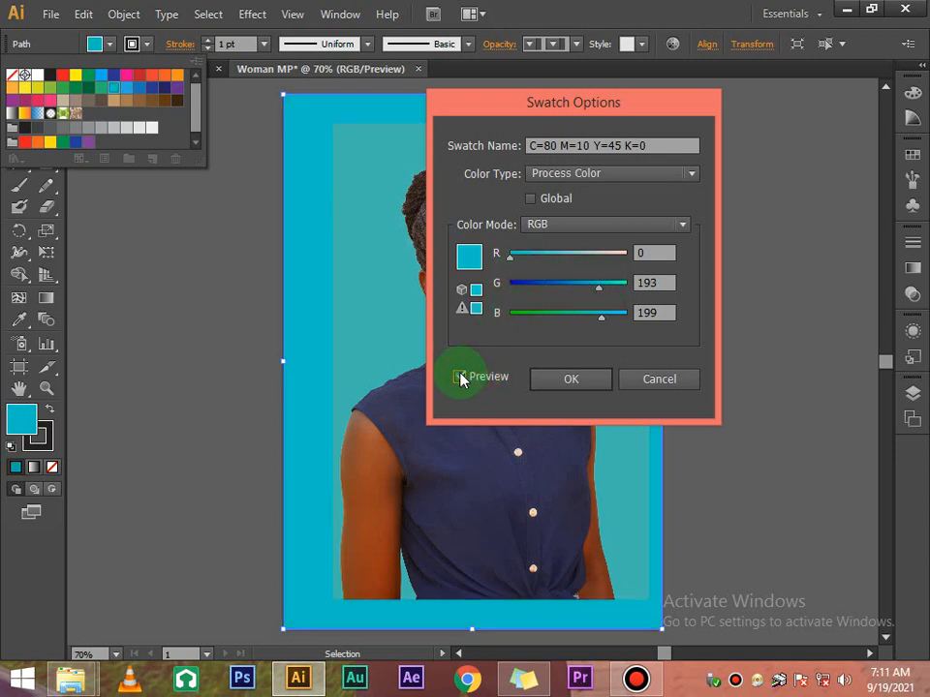
Add red up to 56 and settle green at 181 for a muted blue-cyan R56 G181 B199
{"action": "left_click", "coordinate": [538, 259]}
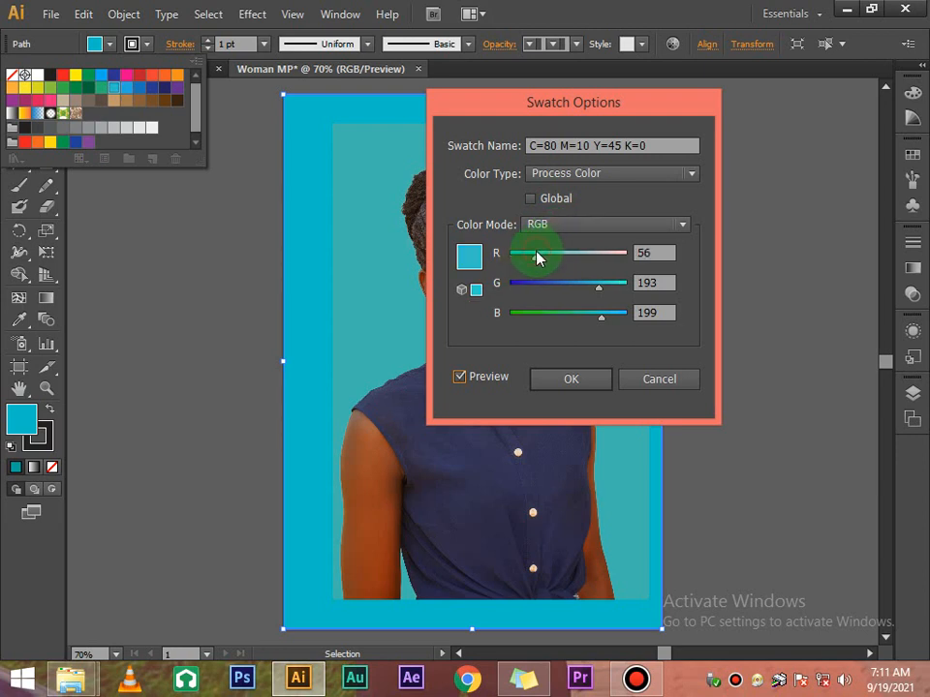
{"action": "left_click", "coordinate": [459, 378]}
{"action": "left_click", "coordinate": [459, 379]}
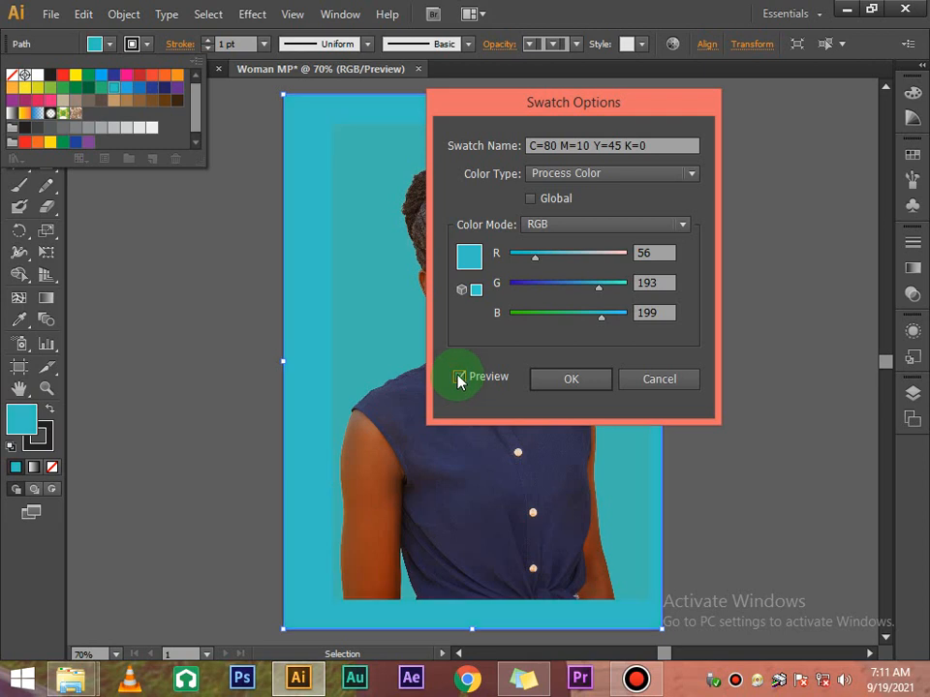
{"action": "left_click", "coordinate": [601, 287]}
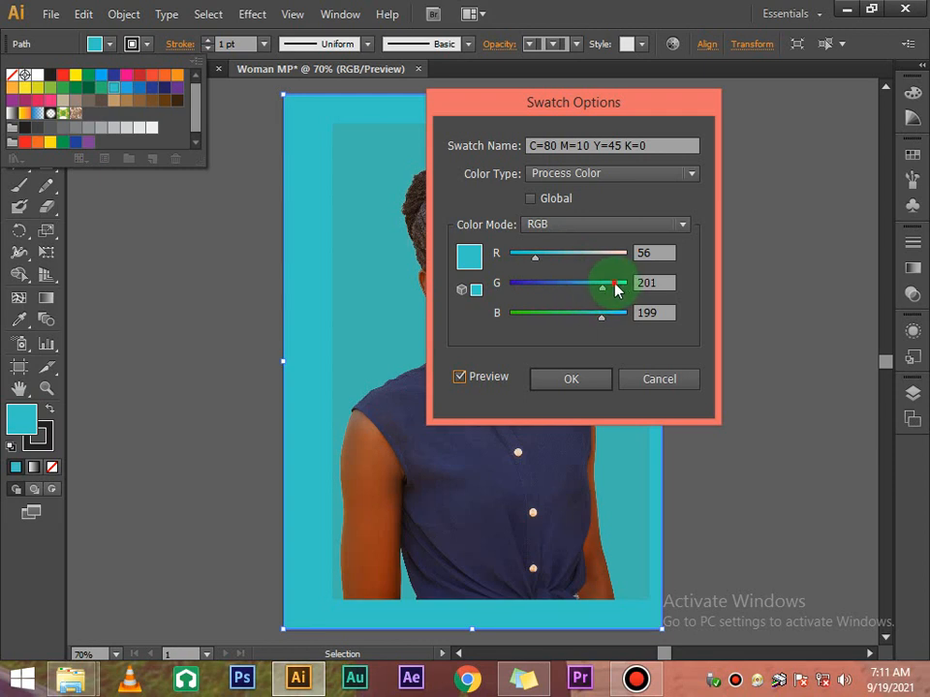
{"action": "left_click", "coordinate": [616, 289]}
{"action": "mouse_move", "coordinate": [616, 288]}
{"action": "left_mouse_down"}
{"action": "mouse_move", "coordinate": [630, 296]}
{"action": "mouse_move", "coordinate": [598, 291]}
{"action": "left_mouse_up"}
{"action": "left_click", "coordinate": [461, 377]}
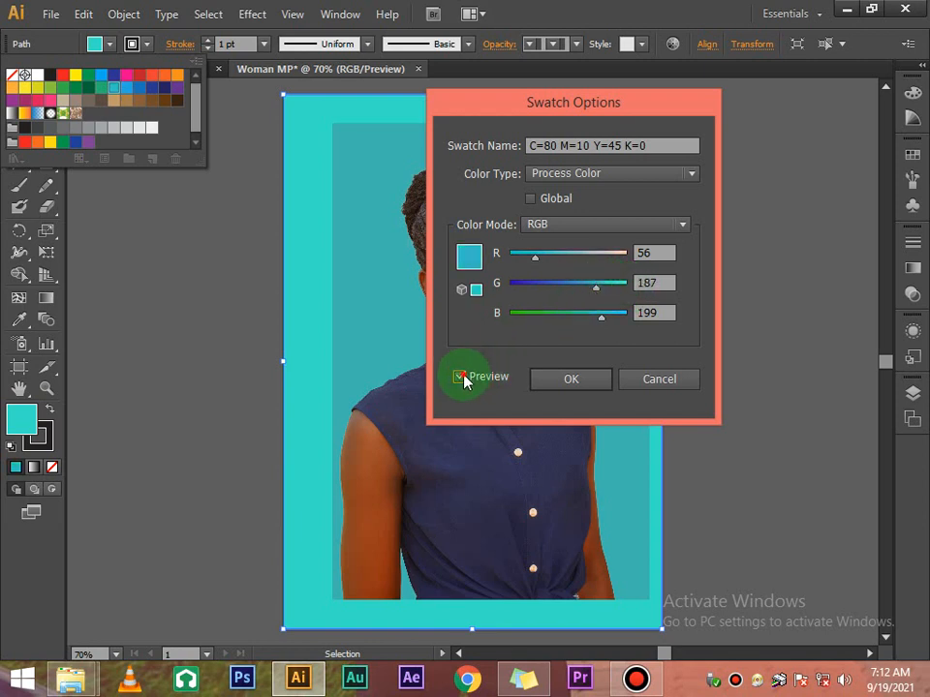
{"action": "left_click", "coordinate": [461, 377]}
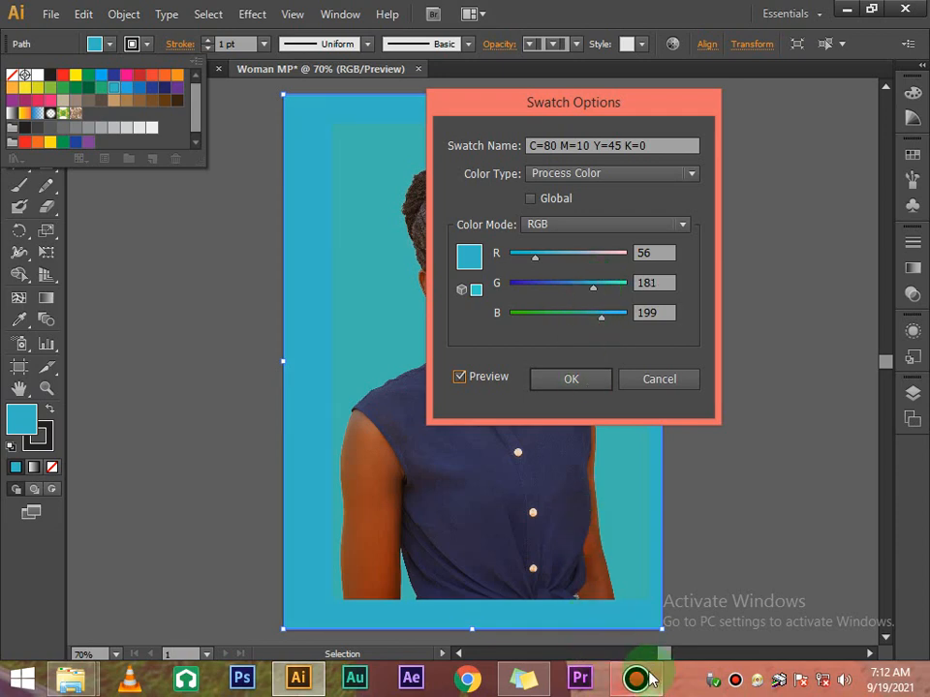
{"action": "mouse_move", "coordinate": [651, 681]}
{"action": "left_click", "coordinate": [623, 566]}
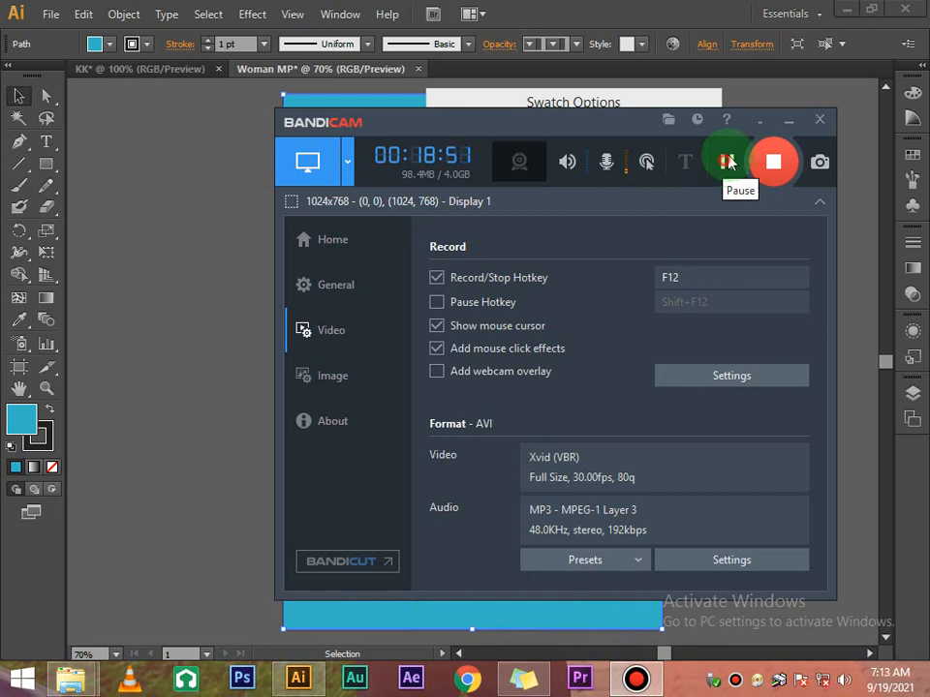
{"action": "left_click", "coordinate": [749, 100]}
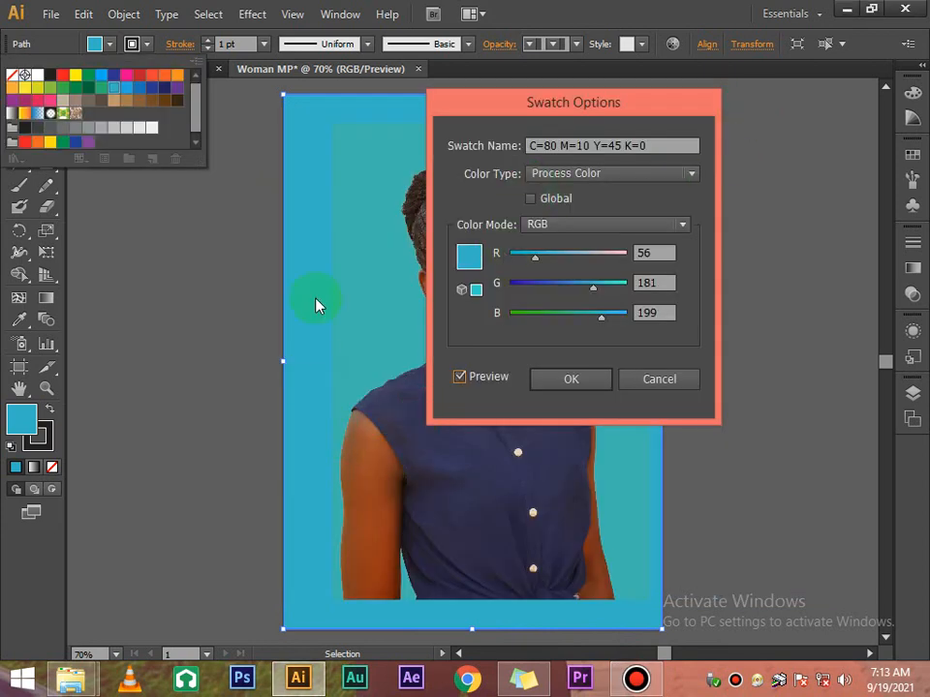
Set red to 62 and blue to 179, then apply the R62 G181 B179 teal swatch
{"action": "left_click", "coordinate": [538, 260]}
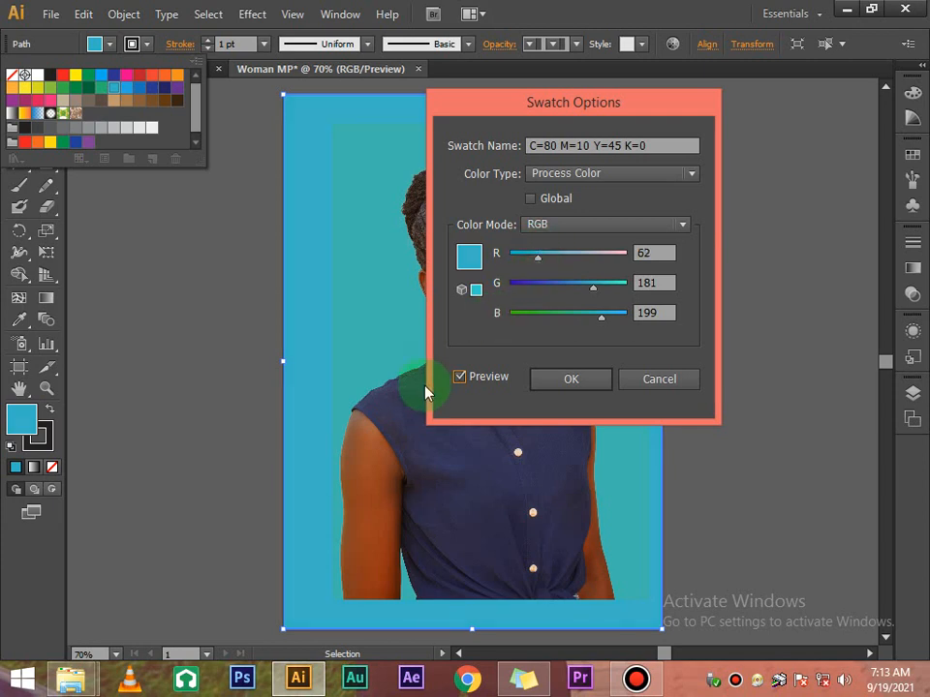
{"action": "left_click", "coordinate": [464, 377]}
{"action": "left_click", "coordinate": [464, 377]}
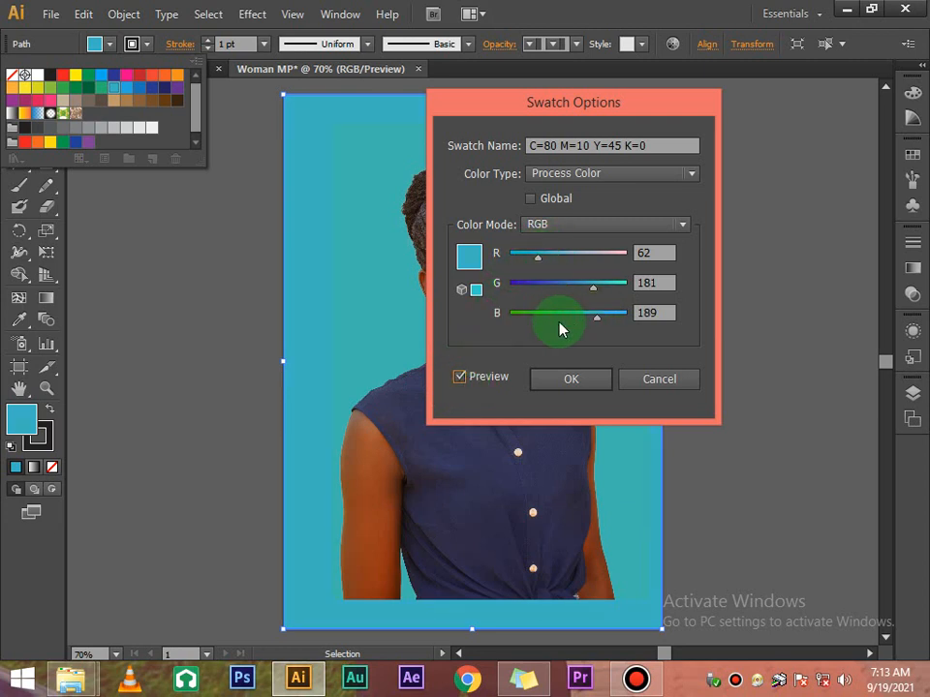
{"action": "left_click", "coordinate": [463, 378]}
{"action": "left_click", "coordinate": [463, 377]}
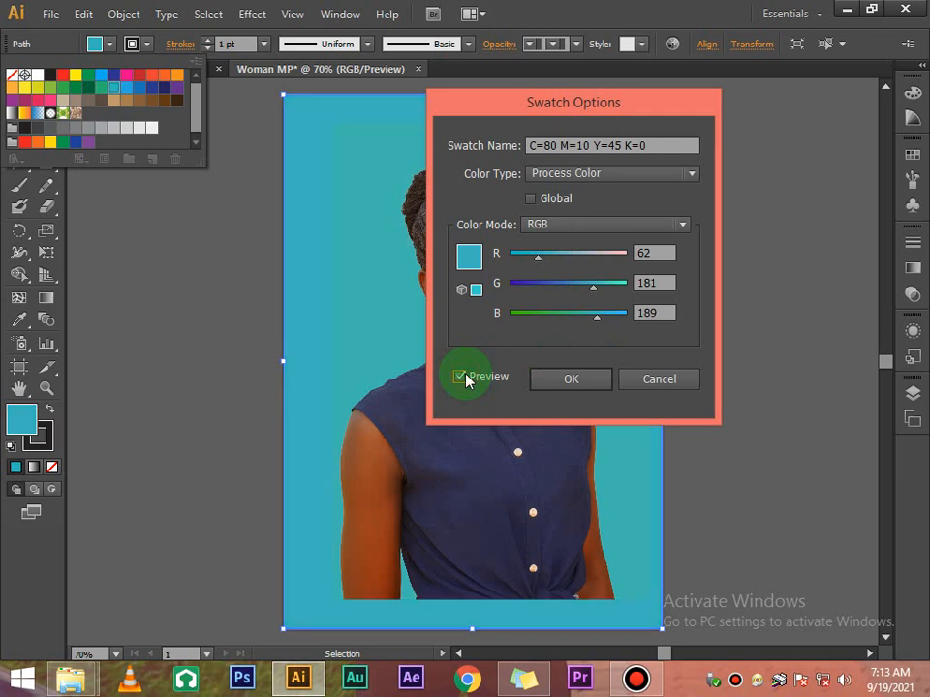
{"action": "left_click", "coordinate": [592, 315]}
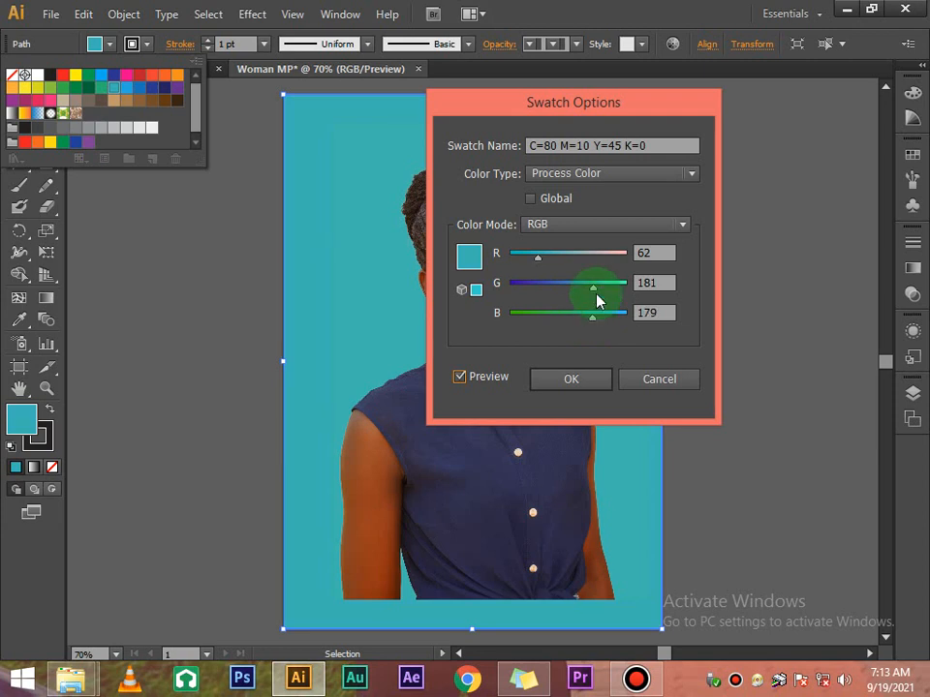
{"action": "left_click", "coordinate": [587, 380]}
{"action": "left_click", "coordinate": [689, 191]}
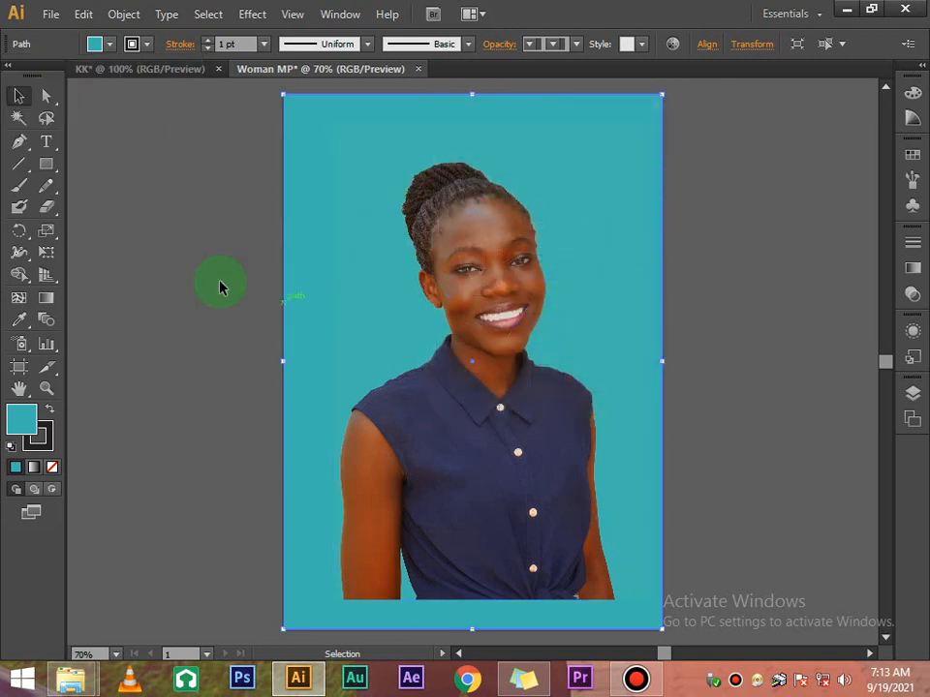
Select the photo and the teal background in turn to check which object is picked
{"action": "left_click", "coordinate": [198, 239]}
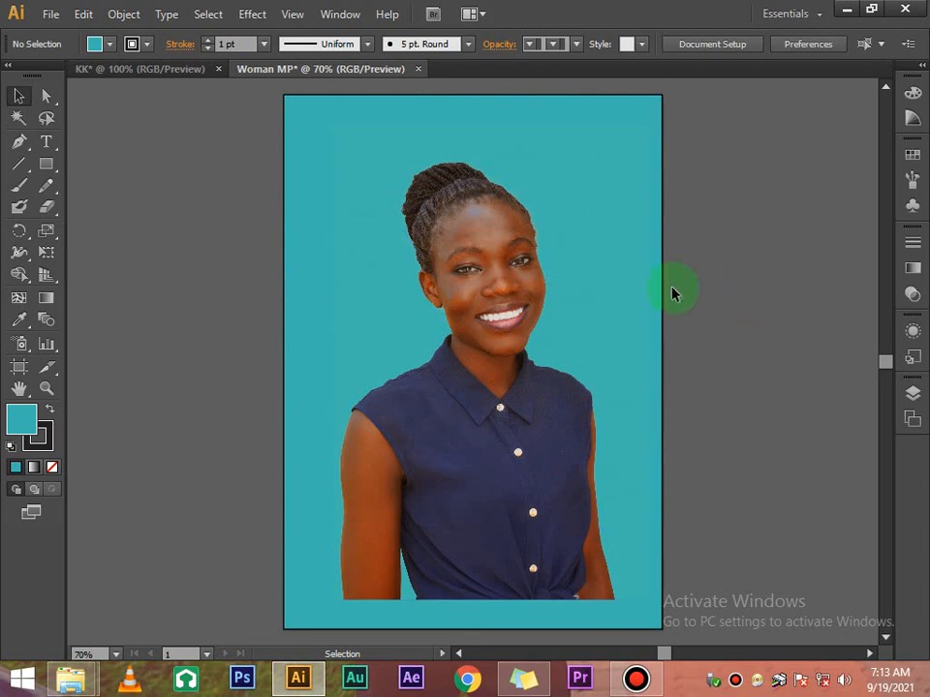
{"action": "left_click", "coordinate": [601, 279]}
{"action": "left_click", "coordinate": [658, 104]}
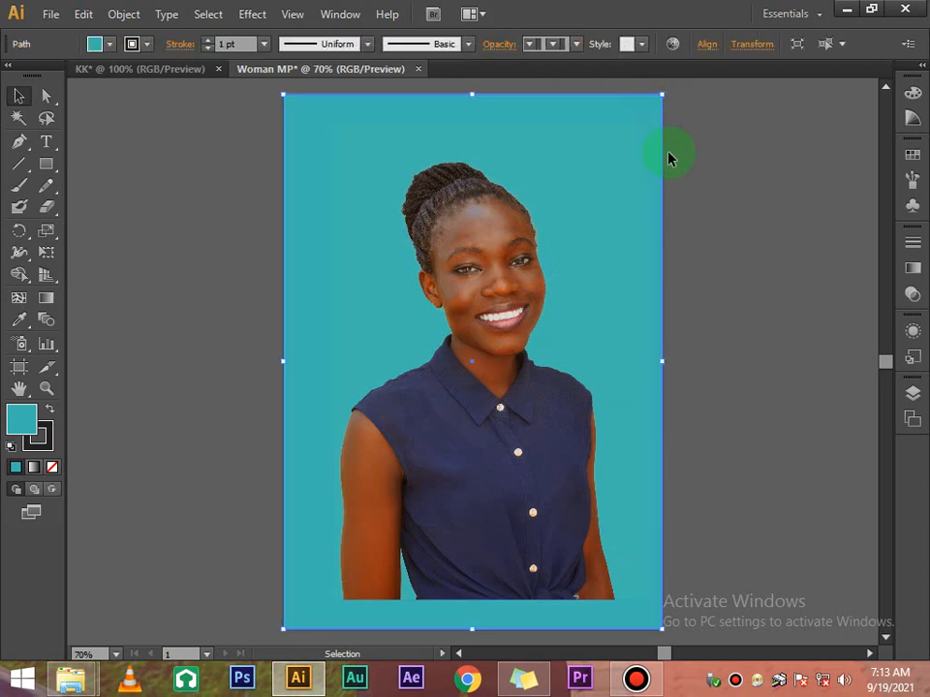
{"action": "left_click", "coordinate": [705, 166]}
{"action": "scroll", "coordinate": [715, 162], "scroll_direction": "down", "scroll_amount": 1}
{"action": "scroll", "coordinate": [715, 163], "scroll_direction": "up", "scroll_amount": 2}
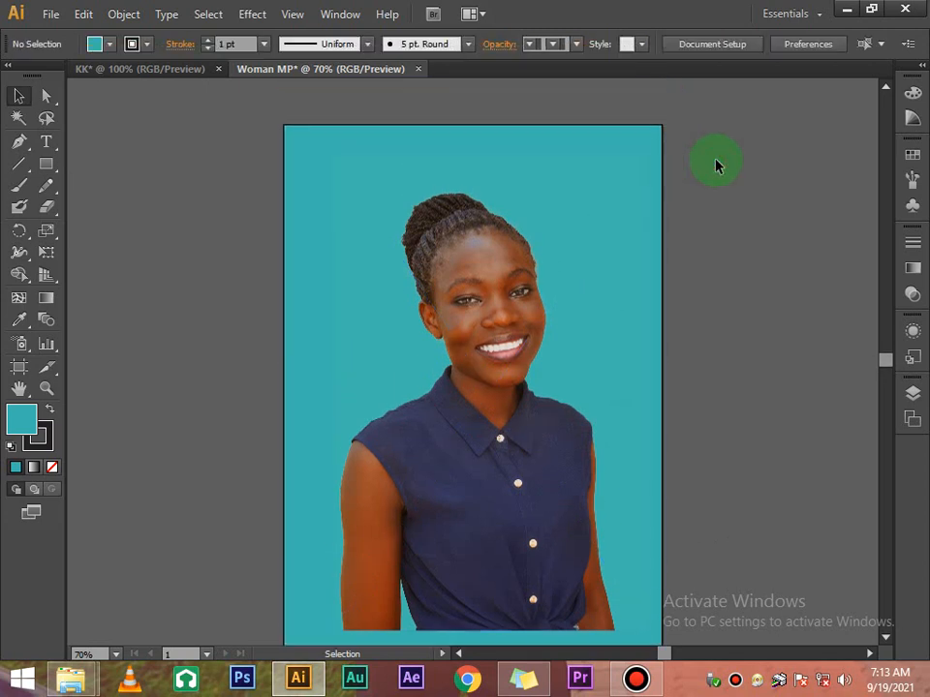
{"action": "scroll", "coordinate": [716, 165], "scroll_direction": "down", "scroll_amount": 3}
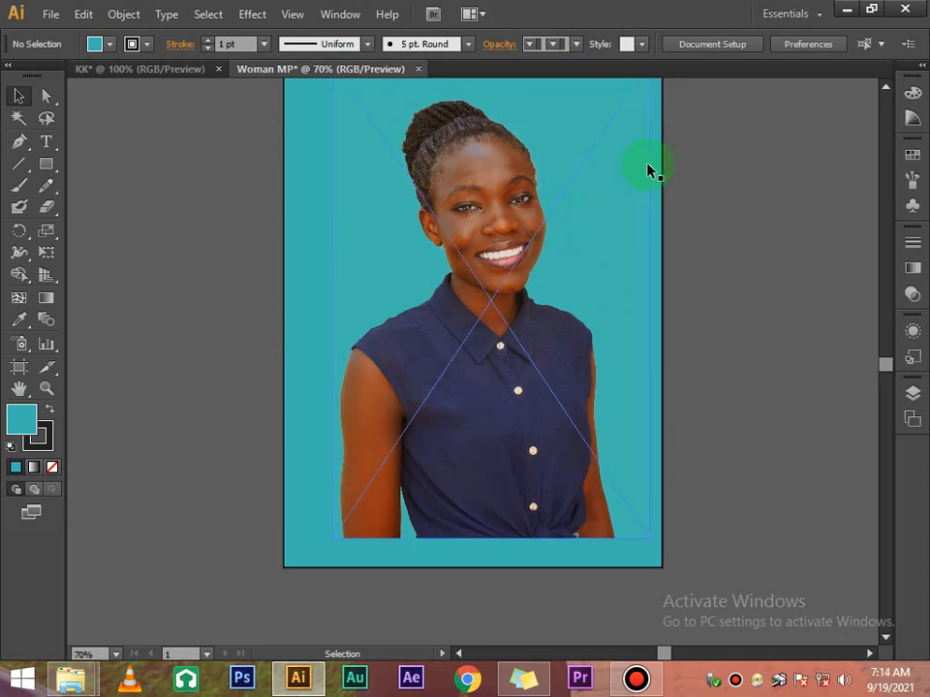
{"action": "scroll", "coordinate": [683, 162], "scroll_direction": "up", "scroll_amount": 2}
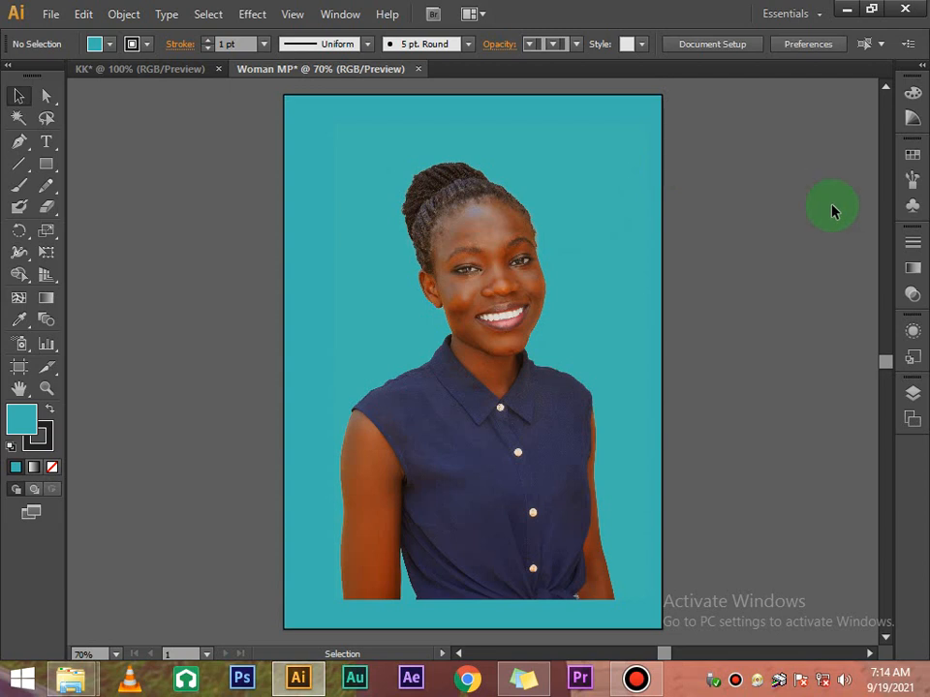
{"action": "left_click", "coordinate": [536, 451]}
{"action": "scroll", "coordinate": [536, 442], "scroll_direction": "down", "scroll_amount": 3}
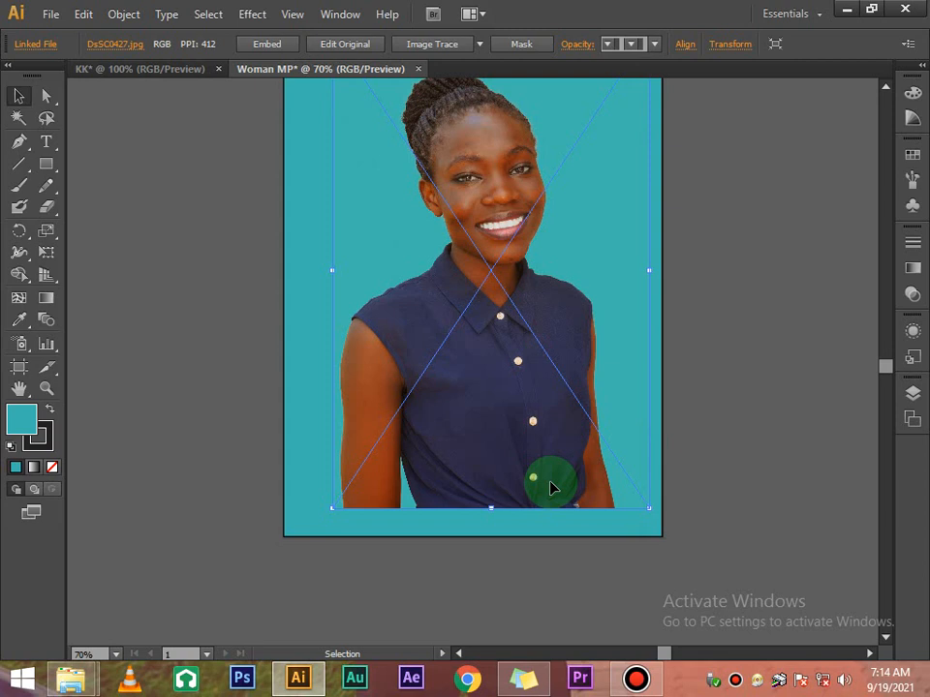
{"action": "scroll", "coordinate": [549, 487], "scroll_direction": "up", "scroll_amount": 5}
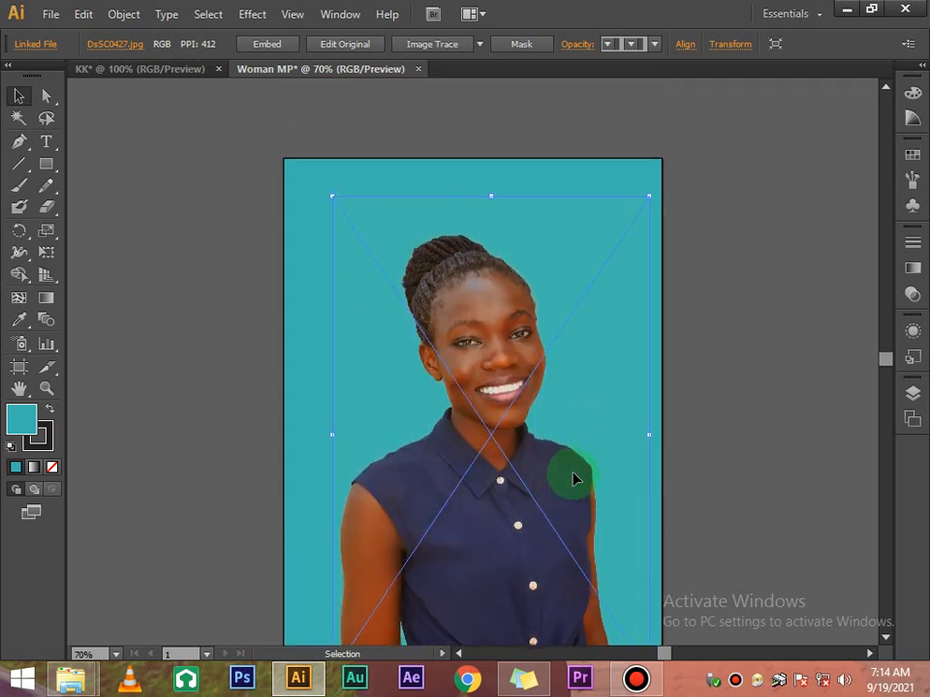
Drag the woman's photo about 1.4 cm lower on the artboard
{"action": "left_click", "coordinate": [697, 435]}
{"action": "left_click_drag", "start_coordinate": [477, 416], "coordinate": [480, 441]}
{"action": "scroll", "coordinate": [500, 405], "scroll_direction": "down", "scroll_amount": 5}
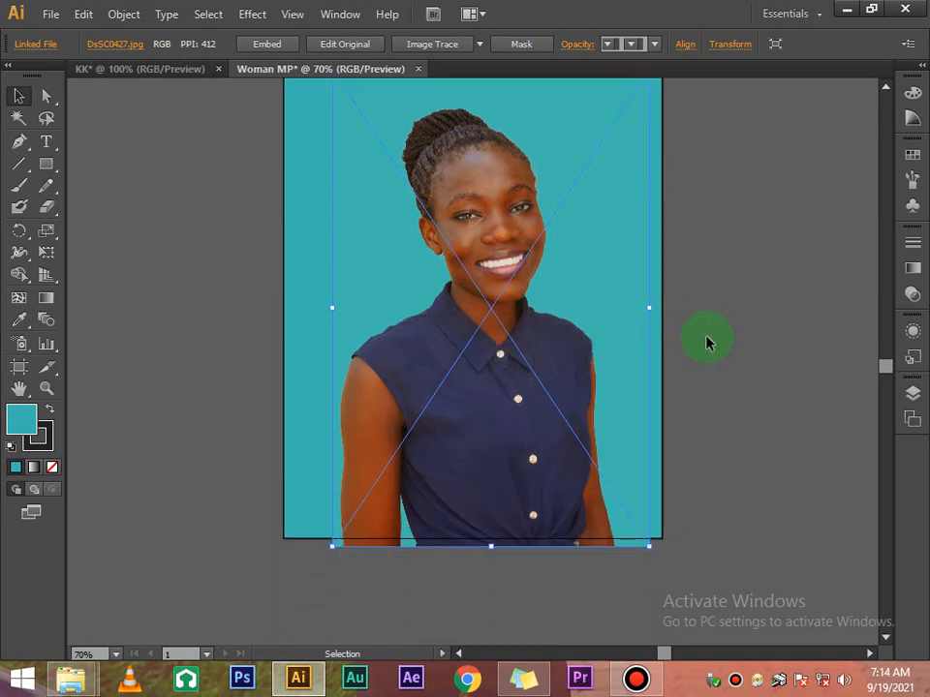
{"action": "left_click", "coordinate": [706, 341]}
{"action": "left_click_drag", "start_coordinate": [562, 332], "coordinate": [562, 394]}
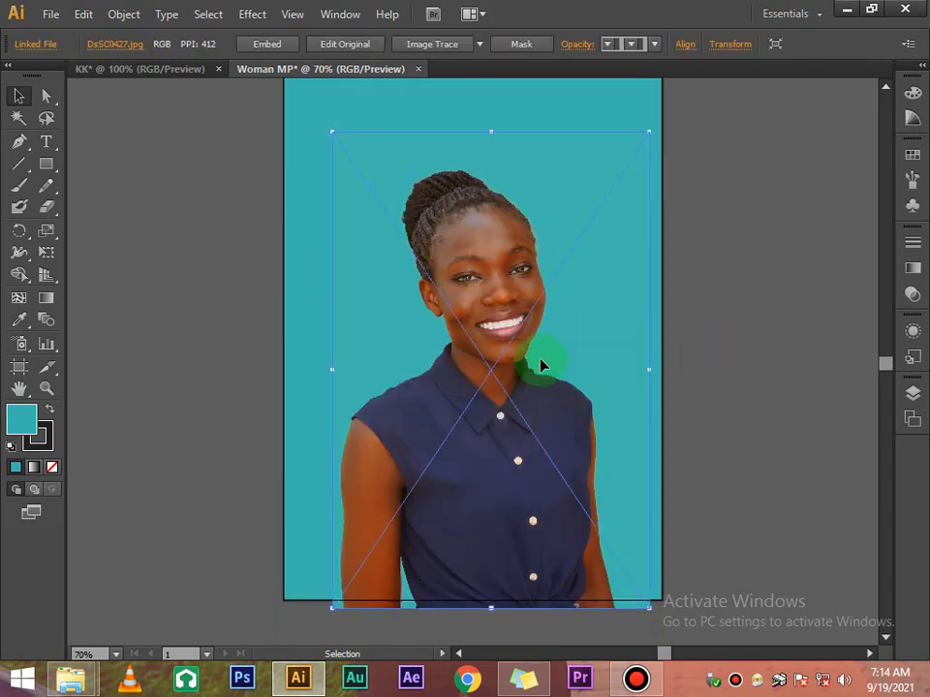
{"action": "scroll", "coordinate": [542, 366], "scroll_direction": "up", "scroll_amount": 4}
{"action": "scroll", "coordinate": [541, 365], "scroll_direction": "down", "scroll_amount": 3}
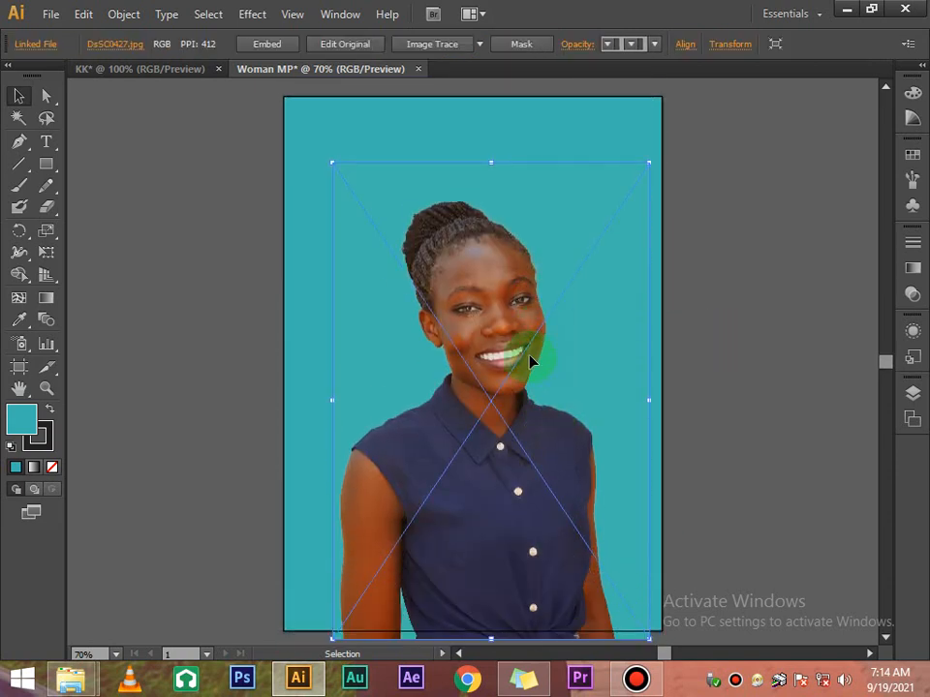
{"action": "right_click", "coordinate": [532, 361]}
{"action": "left_click", "coordinate": [699, 278]}
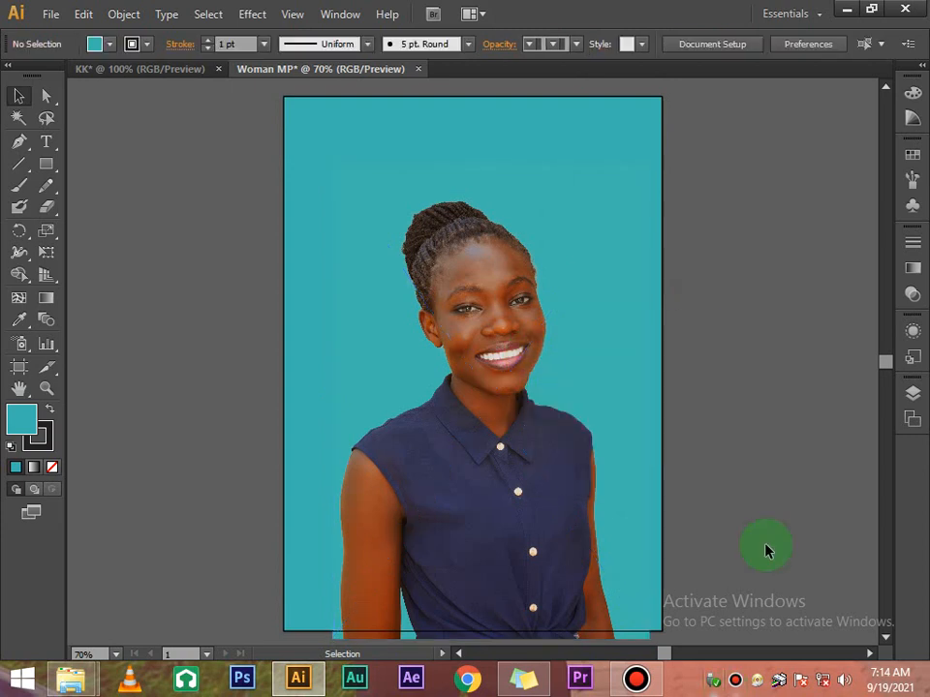
{"action": "scroll", "coordinate": [730, 368], "scroll_direction": "up", "scroll_amount": 4}
{"action": "scroll", "coordinate": [717, 364], "scroll_direction": "down", "scroll_amount": 2}
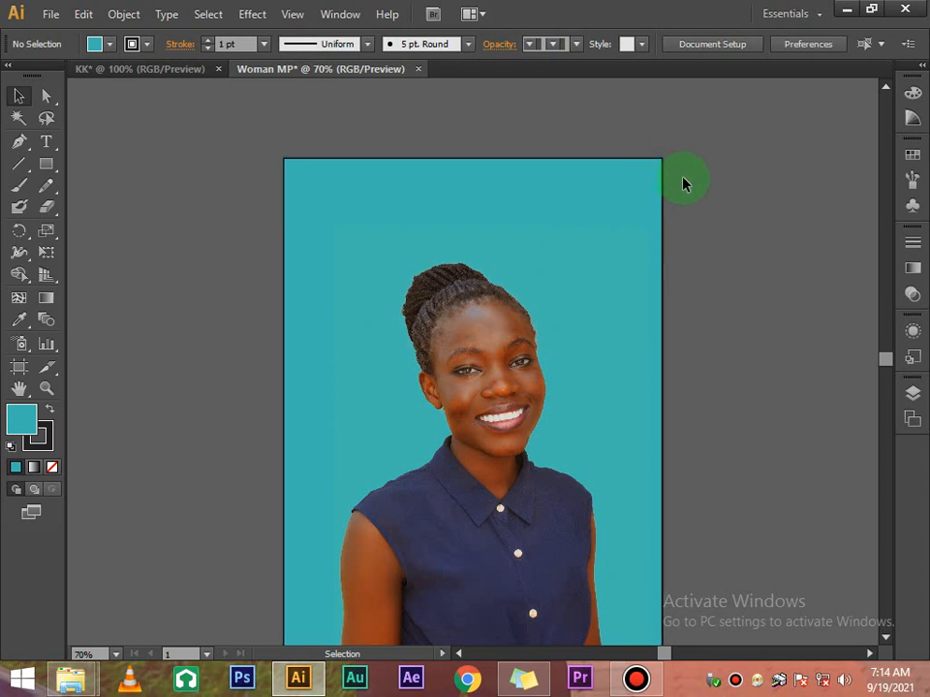
{"action": "left_click", "coordinate": [47, 143]}
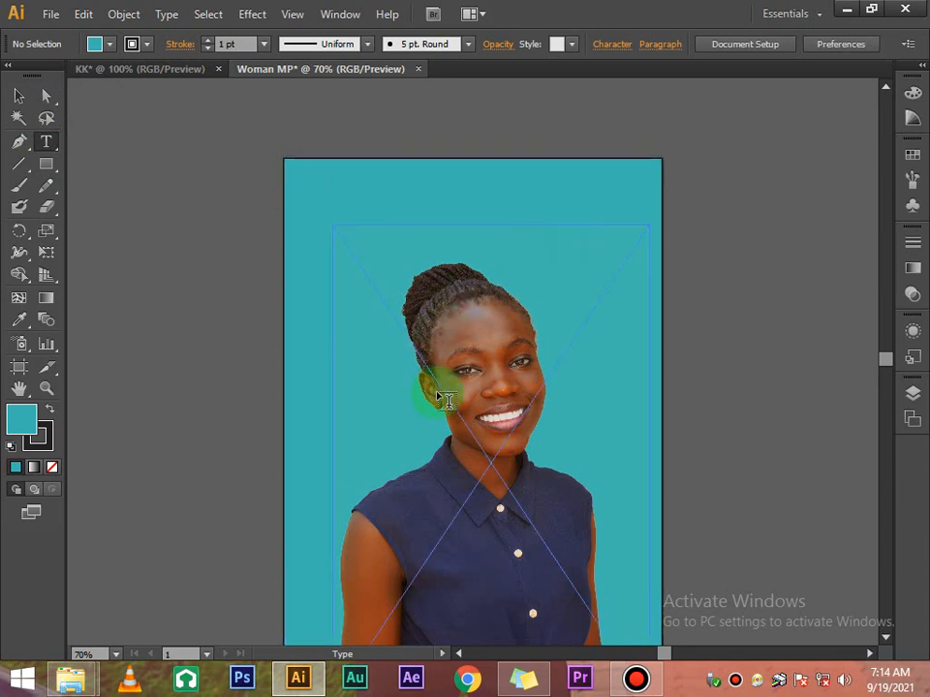
Type the candidate's full name as a text line near the artboard's top-left corner
{"action": "scroll", "coordinate": [441, 397], "scroll_direction": "down", "scroll_amount": 3}
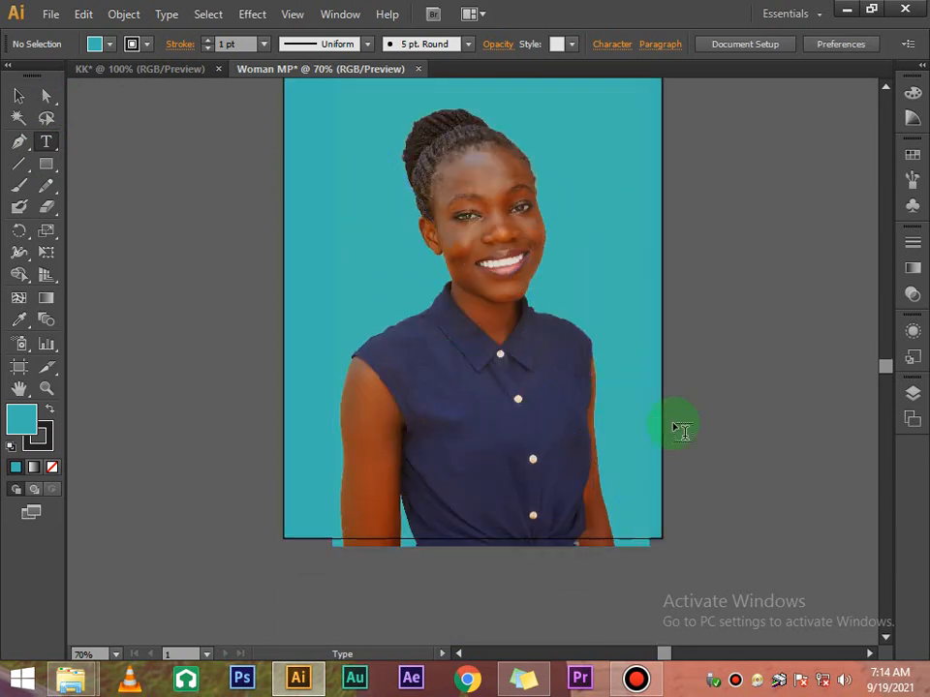
{"action": "scroll", "coordinate": [498, 311], "scroll_direction": "up", "scroll_amount": 2}
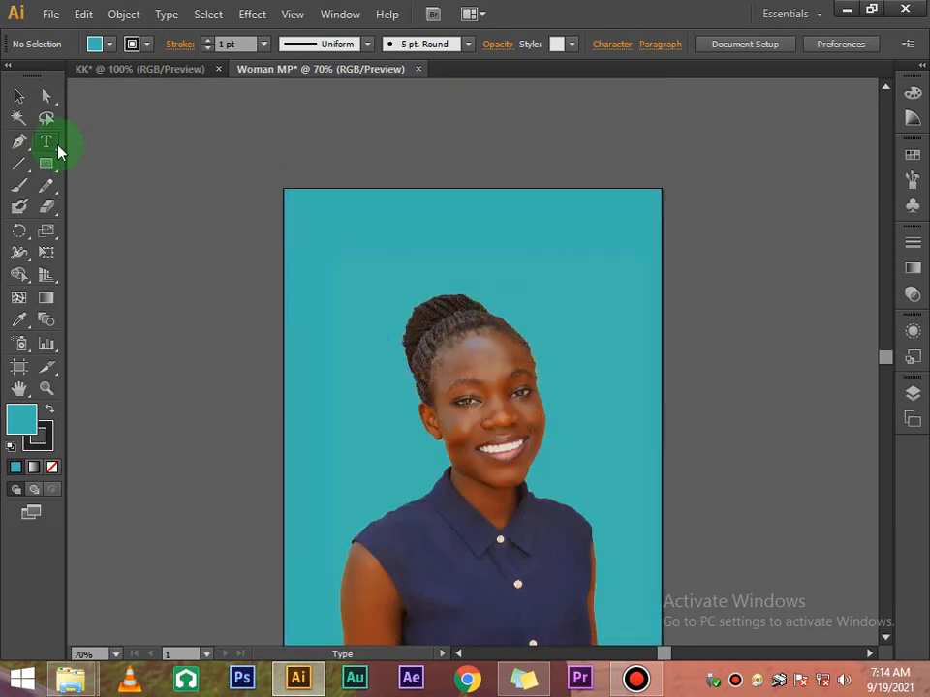
{"action": "left_click", "coordinate": [320, 238]}
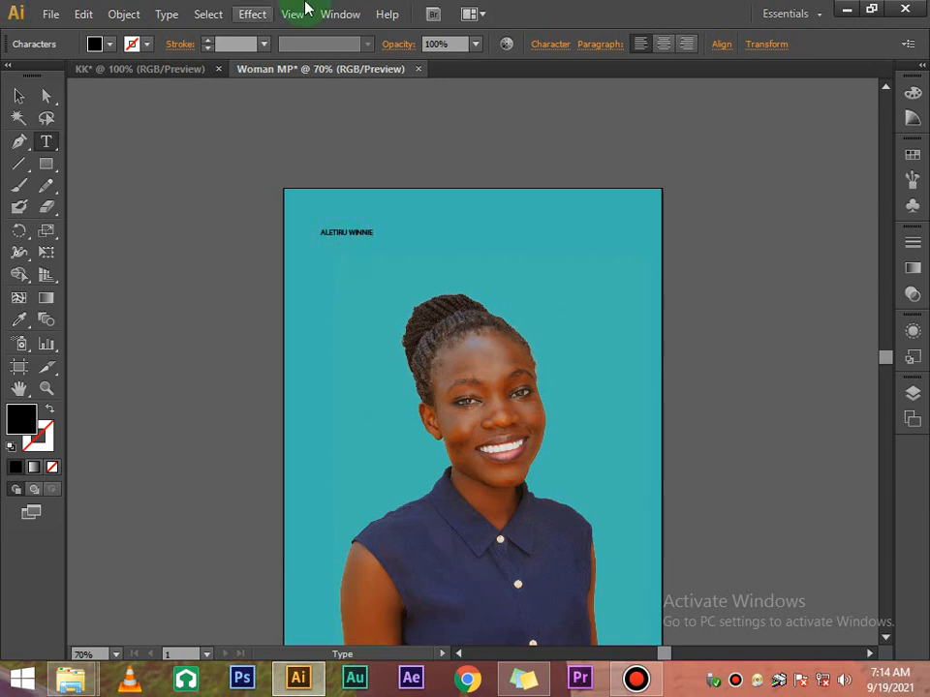
{"action": "left_click", "coordinate": [18, 95]}
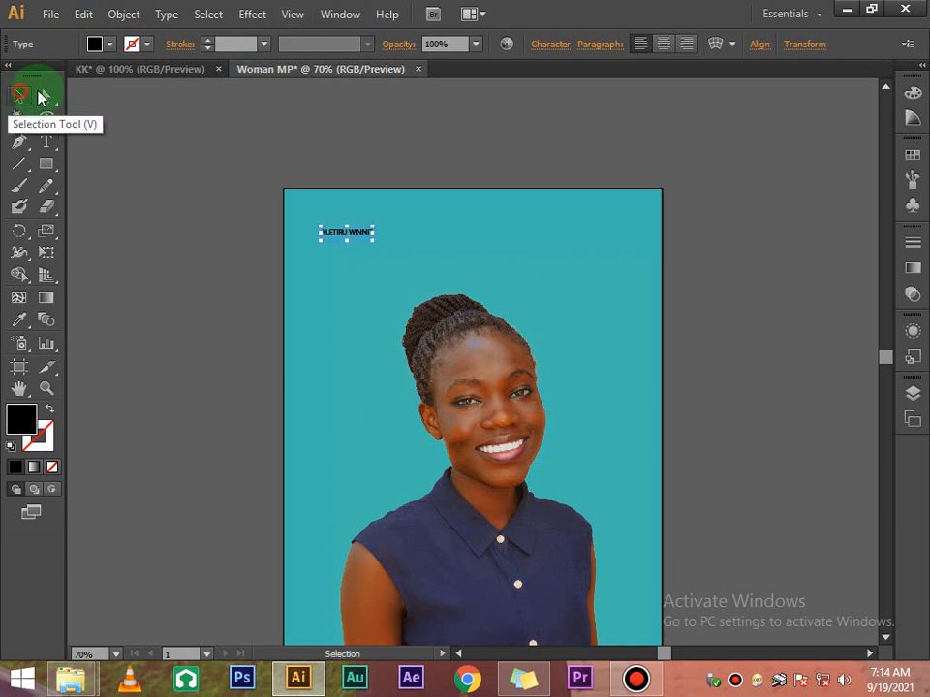
Set the name text's font to Metropolis at 72 pt
{"action": "left_click", "coordinate": [541, 47]}
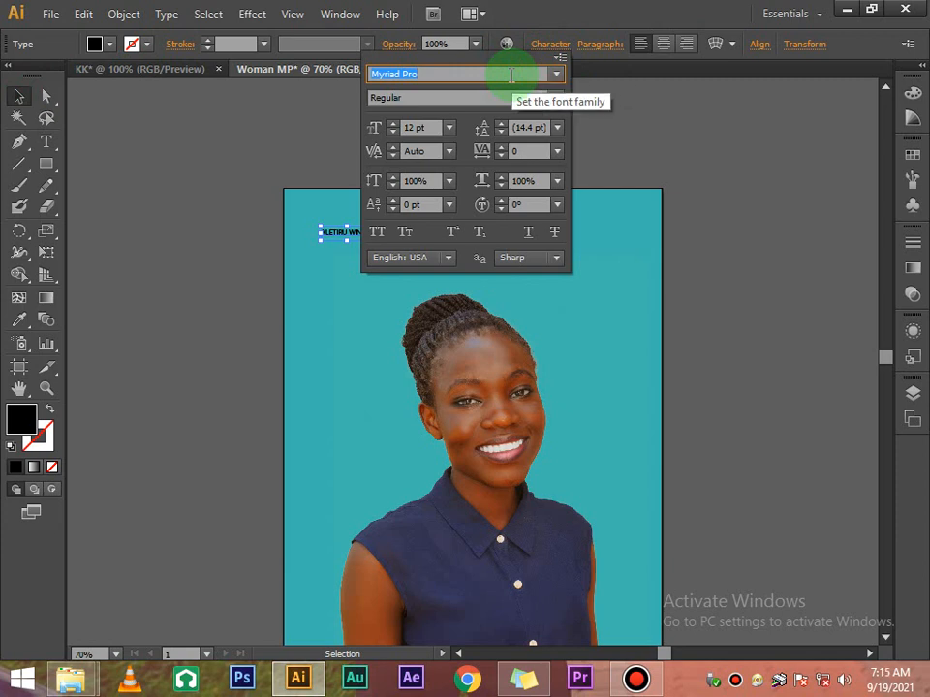
{"action": "type", "text": "Metropolis"}
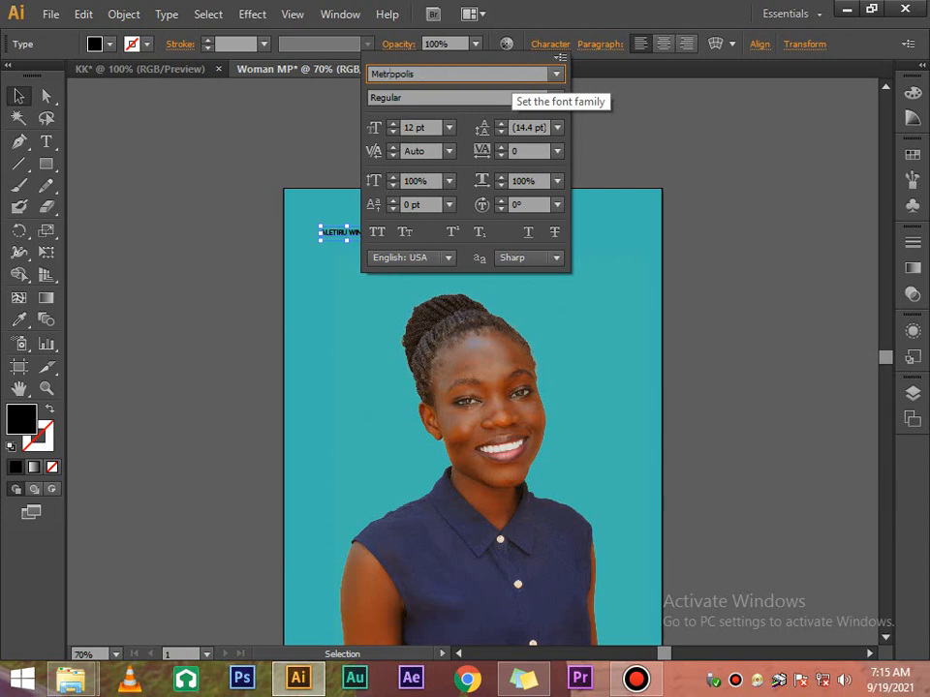
{"action": "key", "text": "Return"}
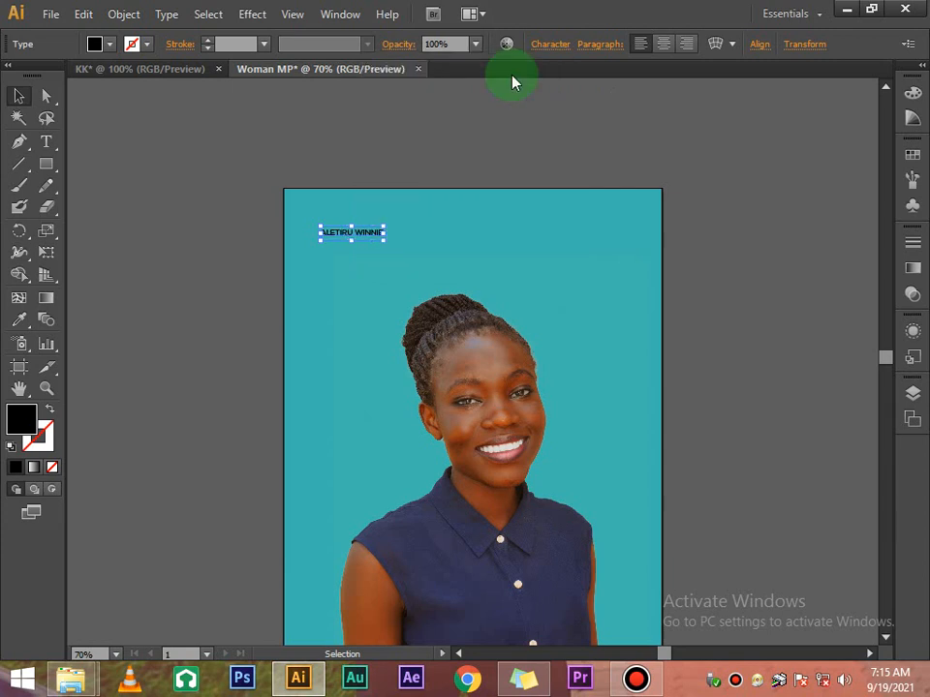
{"action": "left_click", "coordinate": [548, 45]}
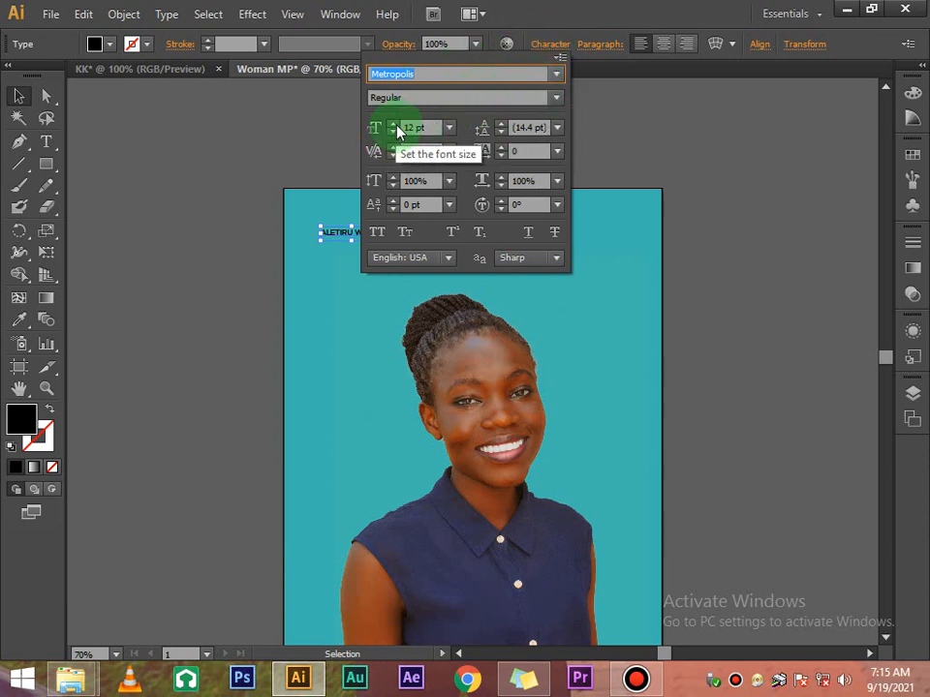
{"action": "left_click", "coordinate": [393, 125]}
{"action": "left_click", "coordinate": [448, 127]}
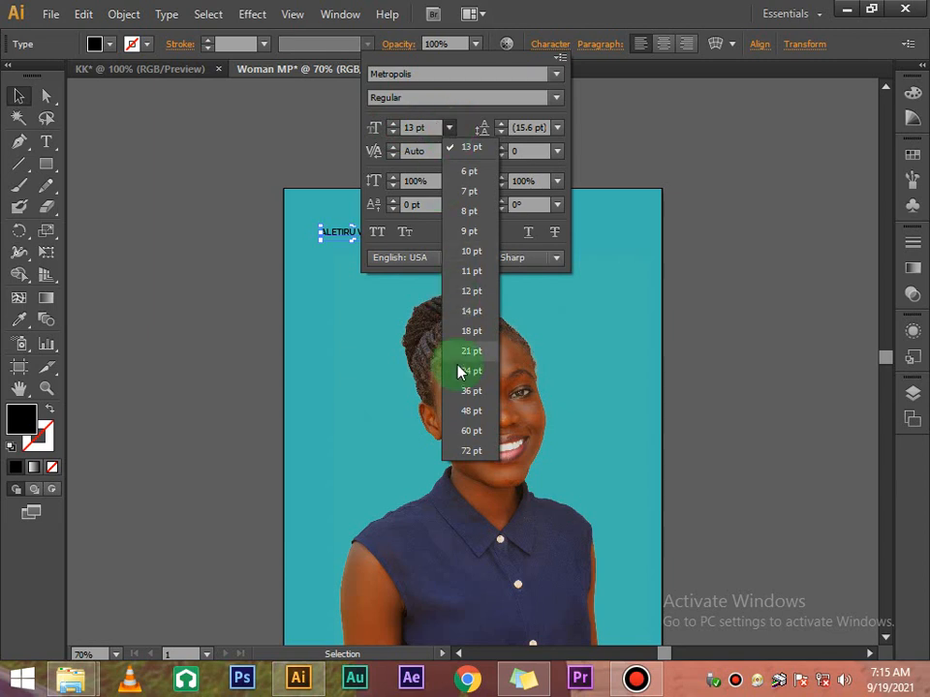
{"action": "left_click", "coordinate": [467, 437]}
{"action": "left_click", "coordinate": [624, 142]}
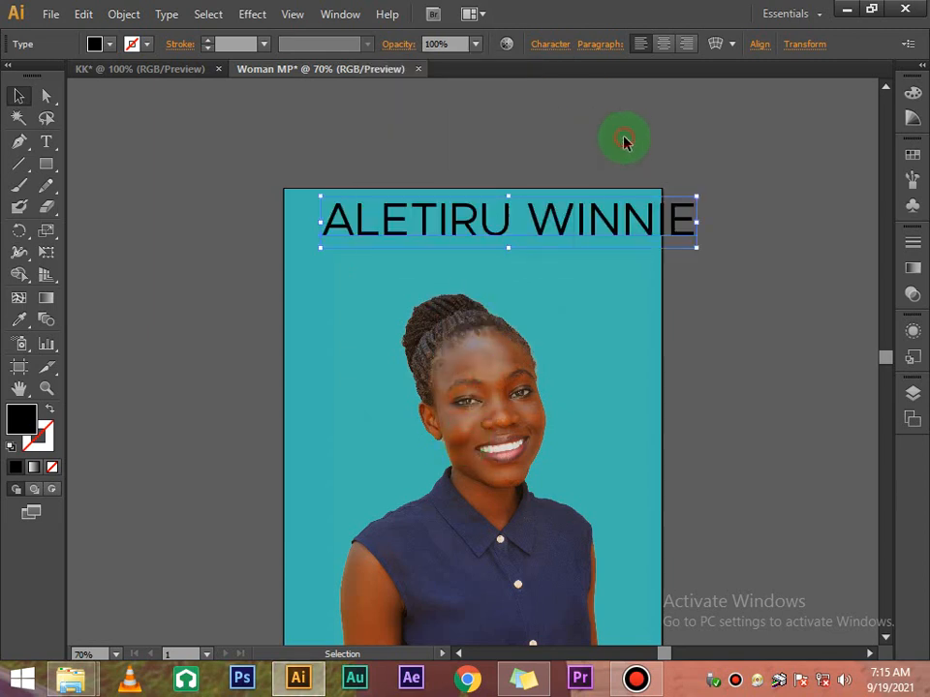
Change the name's font style to Metropolis Black
{"action": "left_click", "coordinate": [559, 48]}
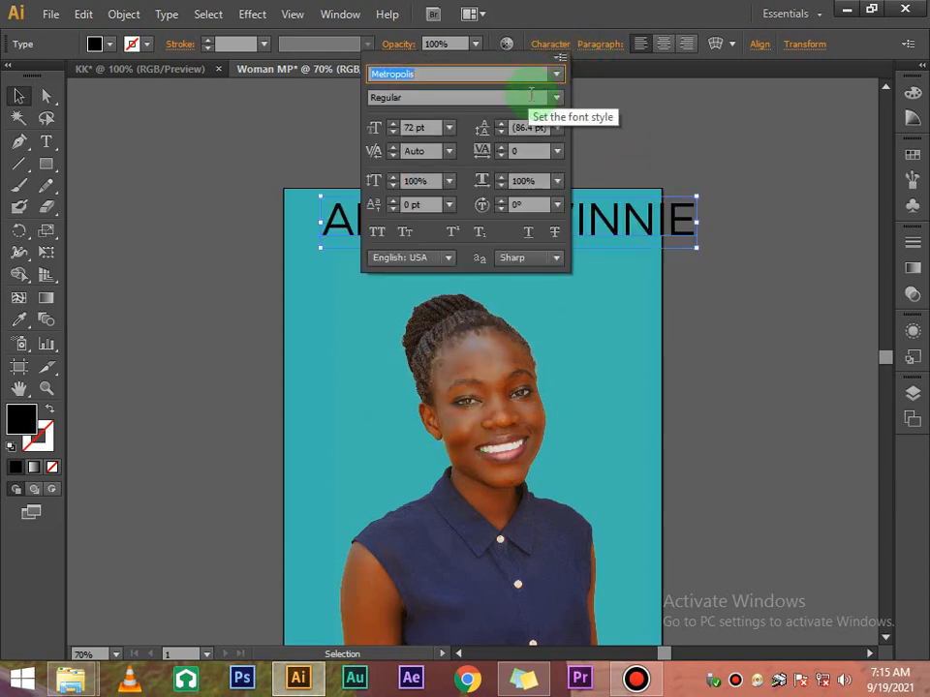
{"action": "left_click", "coordinate": [556, 102]}
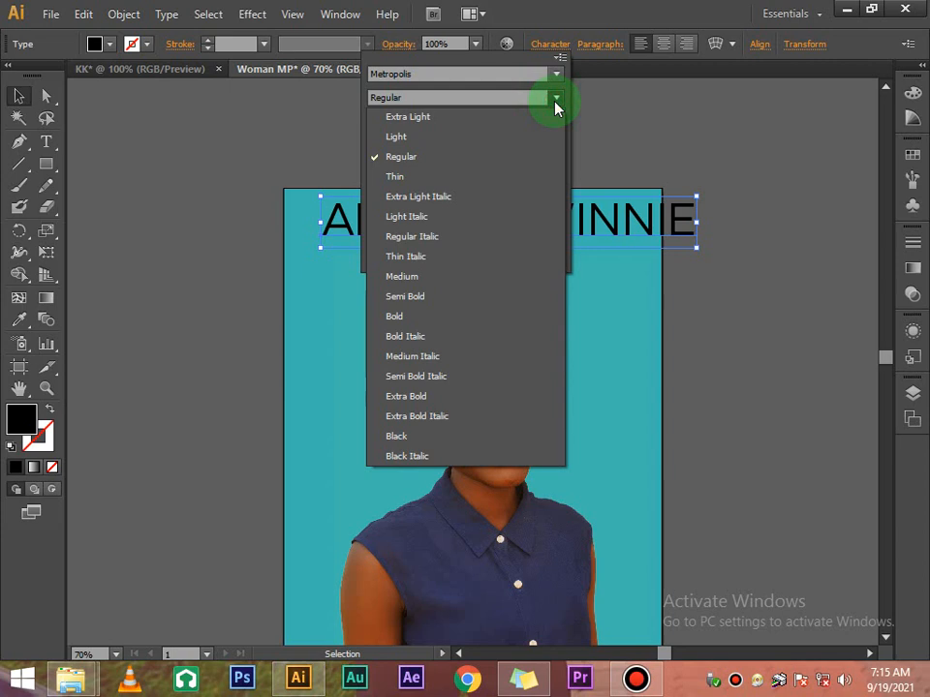
{"action": "left_click", "coordinate": [416, 440]}
{"action": "left_click", "coordinate": [625, 303]}
{"action": "left_click", "coordinate": [730, 297]}
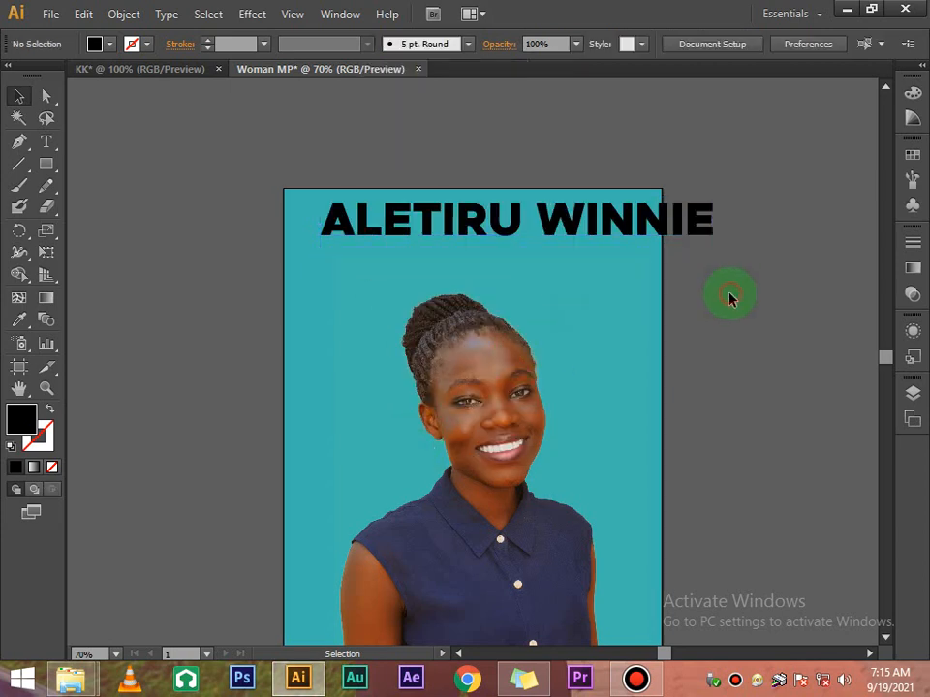
Break the name onto two lines and make the first line white
{"action": "double_click", "coordinate": [543, 227]}
{"action": "key", "text": "Return"}
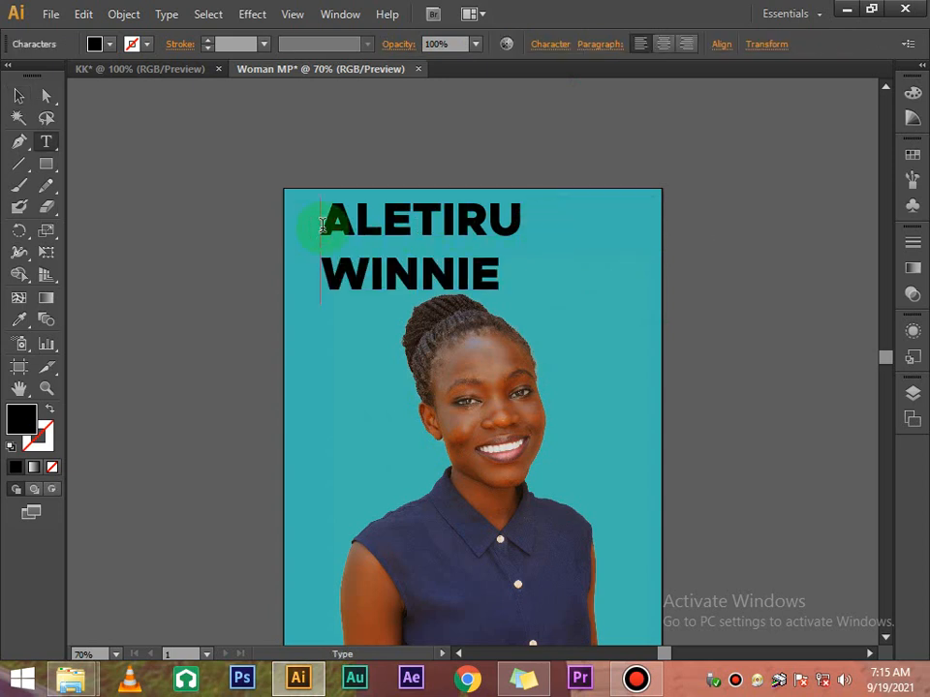
{"action": "left_click_drag", "start_coordinate": [322, 224], "coordinate": [523, 229]}
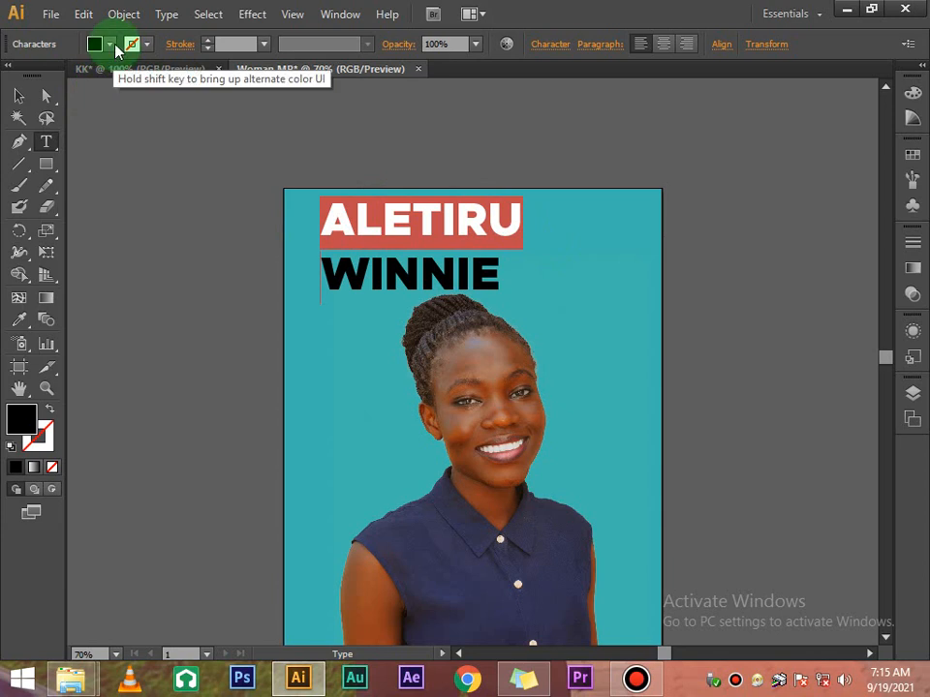
{"action": "left_click", "coordinate": [112, 44]}
{"action": "left_click", "coordinate": [37, 75]}
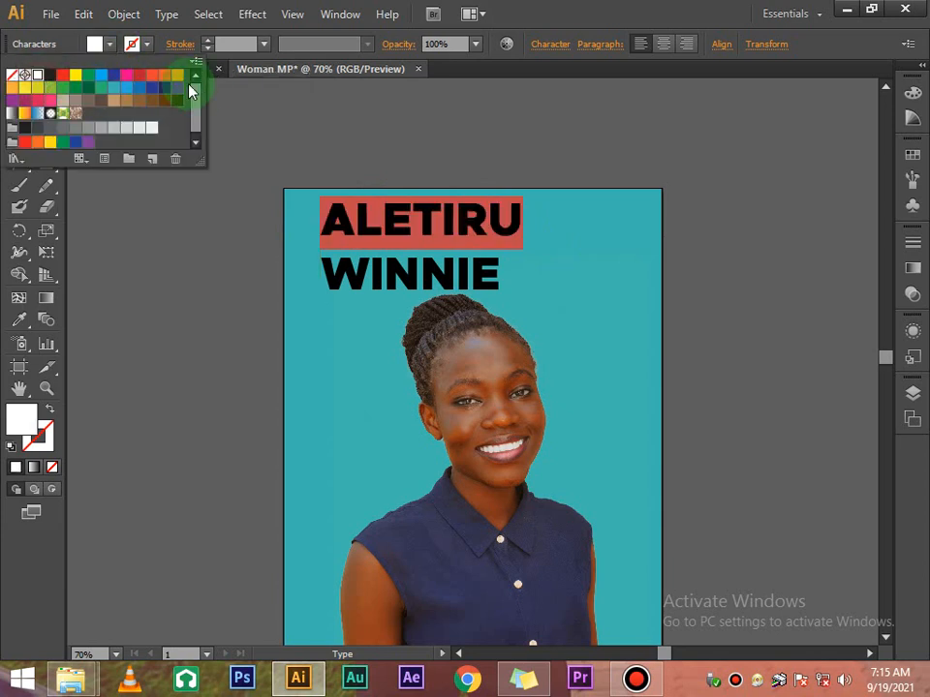
{"action": "left_click", "coordinate": [213, 97]}
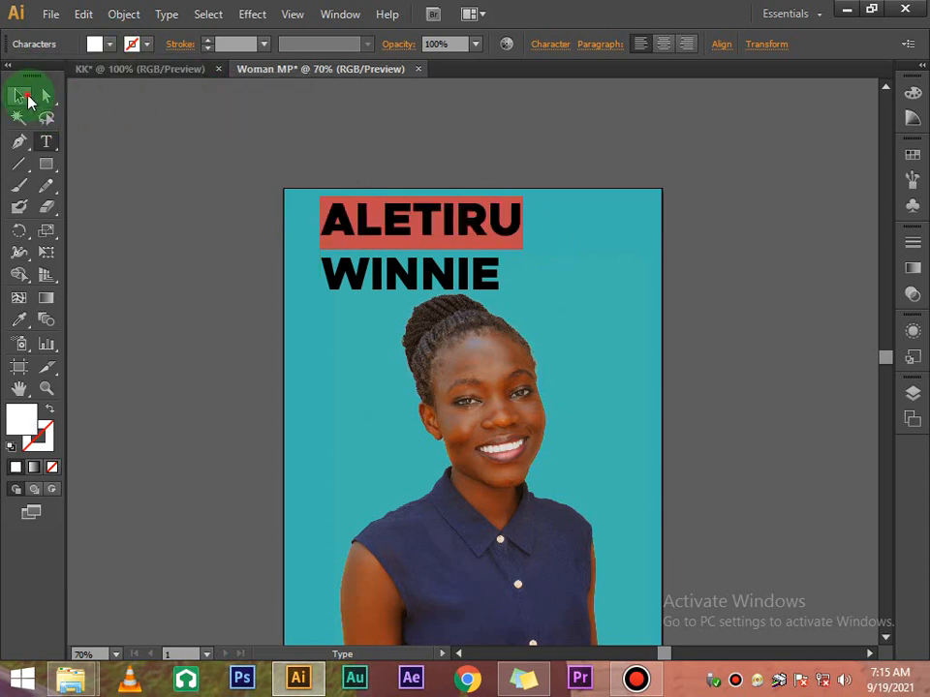
{"action": "left_click", "coordinate": [27, 97]}
Enlarge the name text and nudge the block down with the arrow key
{"action": "left_click", "coordinate": [545, 44]}
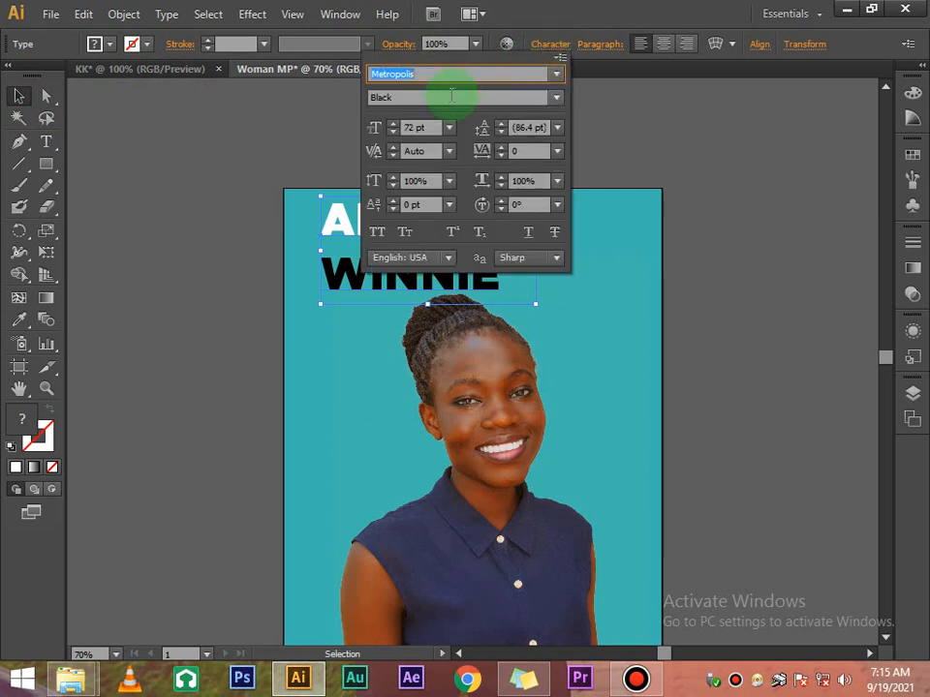
{"action": "left_click_drag", "start_coordinate": [394, 126], "coordinate": [393, 127]}
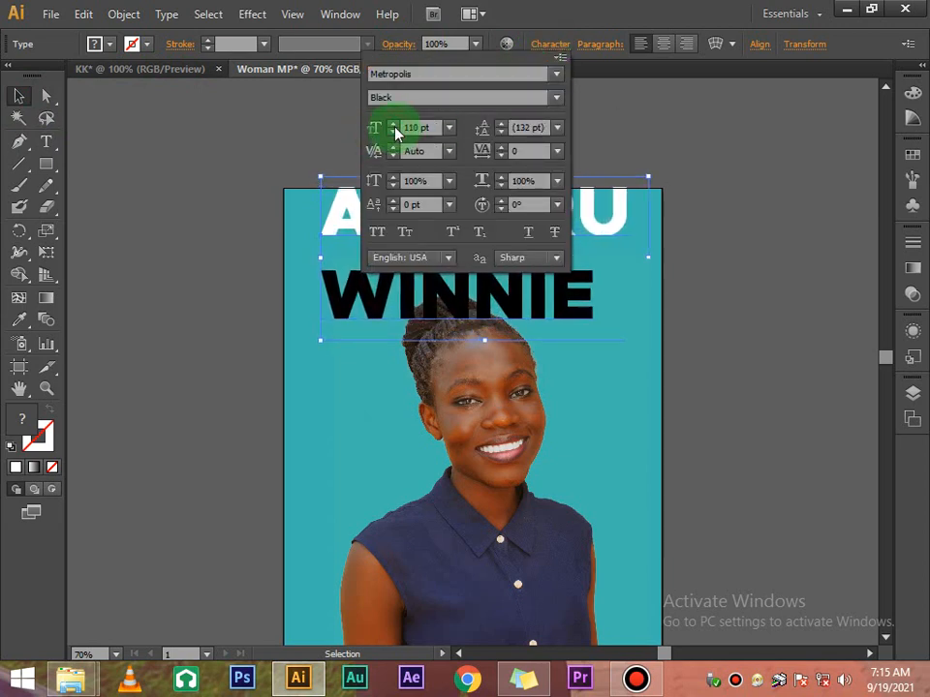
{"action": "left_click", "coordinate": [733, 187]}
{"action": "scroll", "coordinate": [729, 190], "scroll_direction": "down", "scroll_amount": 1}
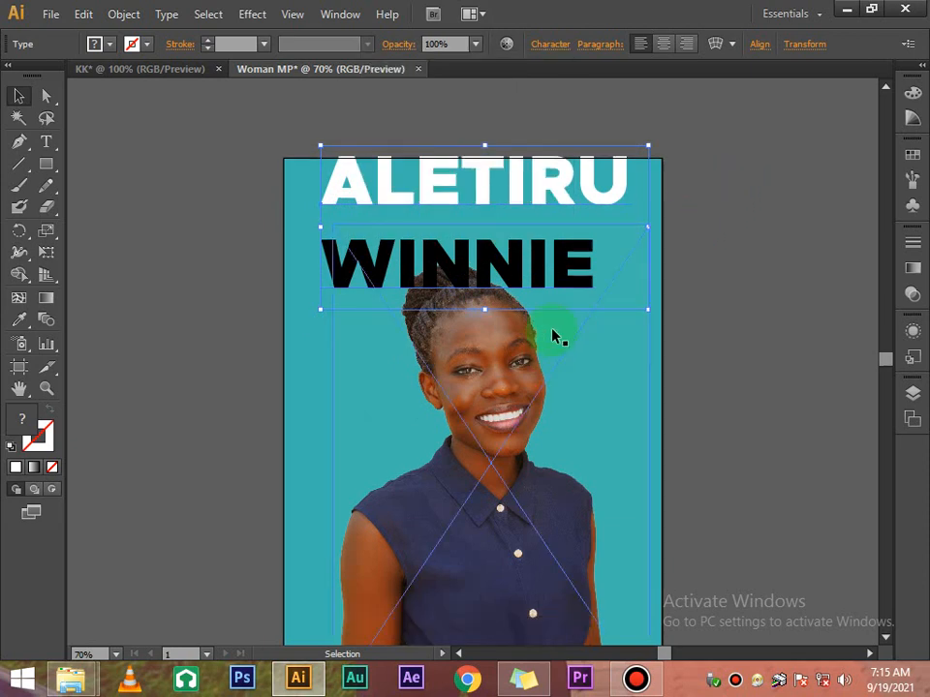
{"action": "key", "text": "Down"}
{"action": "key", "text": "Down"}
{"action": "key", "text": "Down"}
{"action": "key", "text": "Down"}
{"action": "key", "text": "Down"}
{"action": "key", "text": "Down"}
{"action": "key", "text": "Down"}
{"action": "key", "text": "Down"}
{"action": "key", "text": "Down"}
{"action": "key", "text": "Down"}
{"action": "key", "text": "Down"}
{"action": "key", "text": "Down"}
{"action": "key", "text": "Down"}
{"action": "key", "text": "Down"}
{"action": "key", "text": "Down"}
{"action": "key", "text": "Down"}
{"action": "key", "text": "Down"}
{"action": "key", "text": "Down"}
{"action": "key", "text": "Down"}
{"action": "key", "text": "Down"}
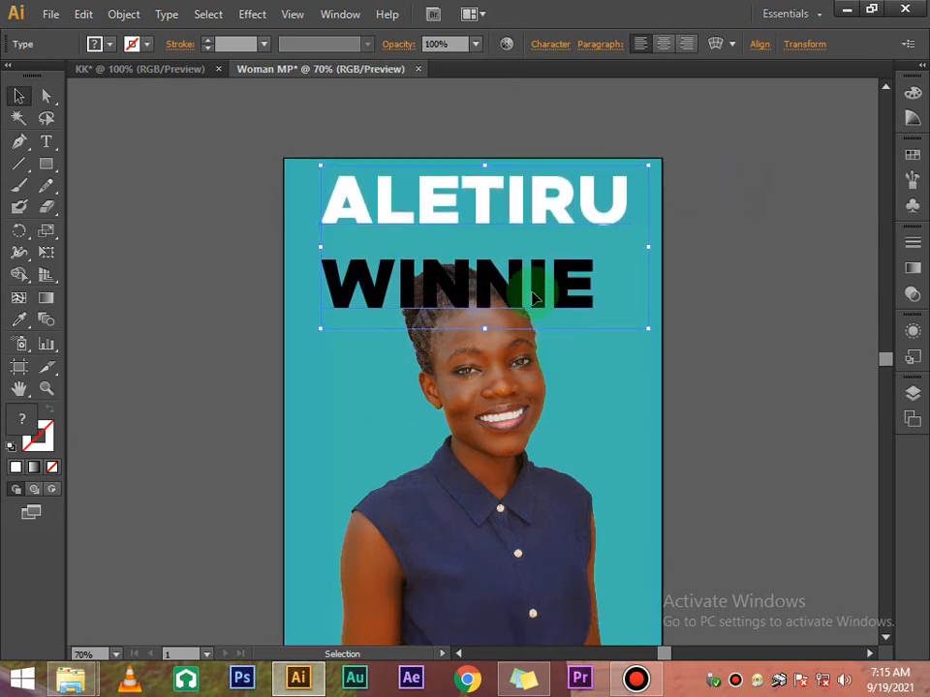
Shrink the second line of the name to 9 pt
{"action": "double_click", "coordinate": [334, 282]}
{"action": "left_click_drag", "start_coordinate": [322, 286], "coordinate": [558, 237]}
{"action": "left_click", "coordinate": [555, 46]}
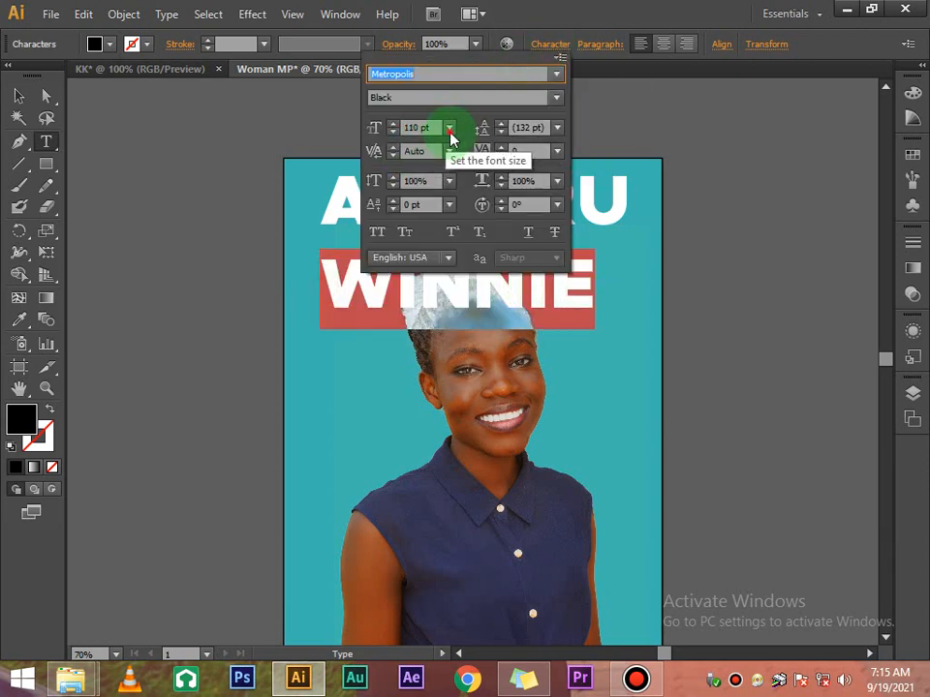
{"action": "left_click", "coordinate": [450, 130]}
{"action": "left_click", "coordinate": [468, 230]}
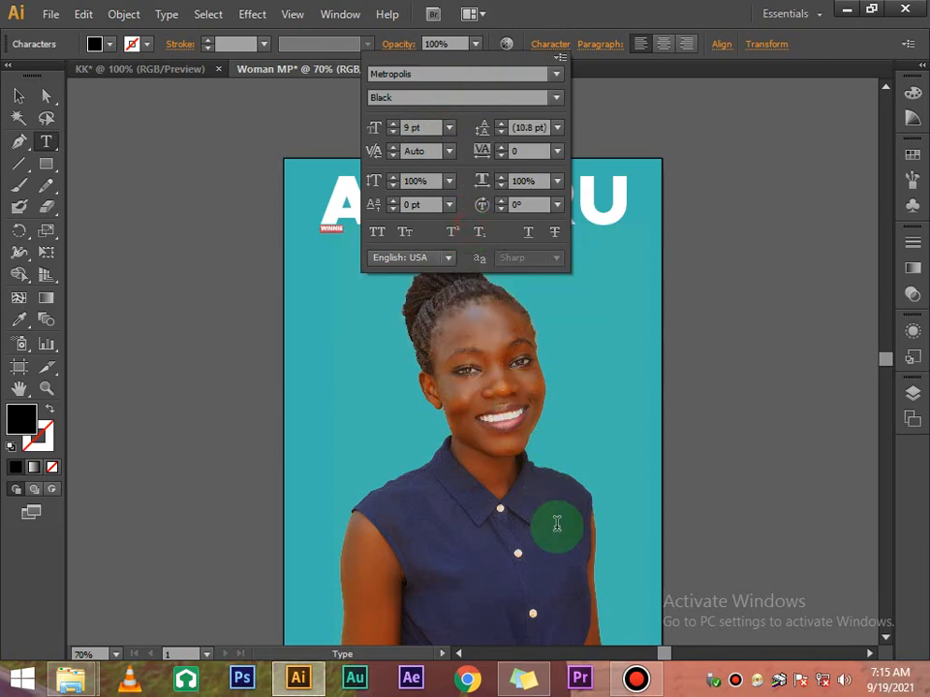
{"action": "left_click", "coordinate": [636, 682]}
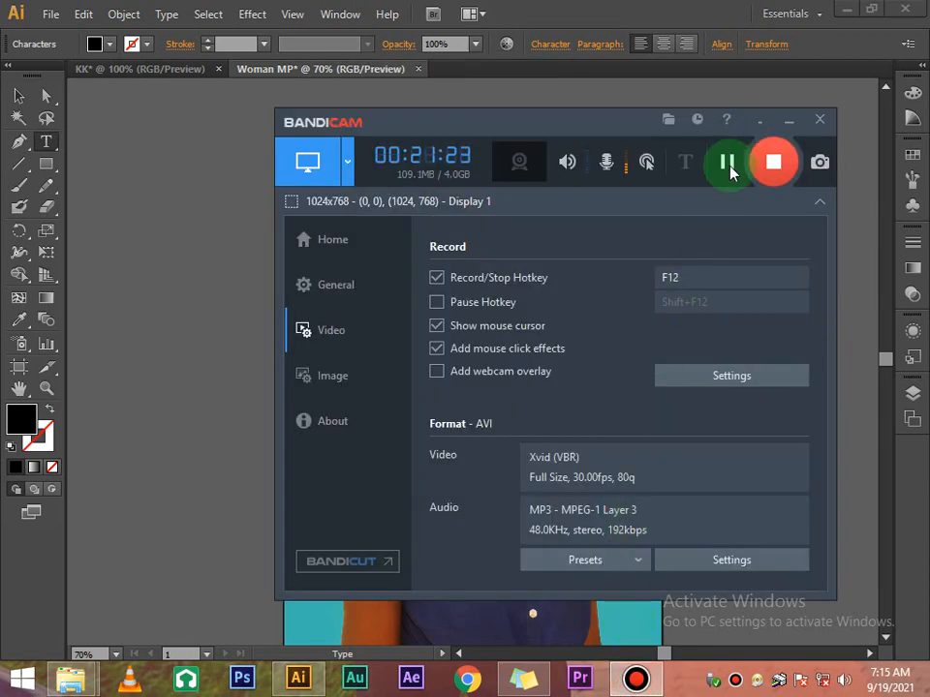
{"action": "left_click", "coordinate": [771, 91]}
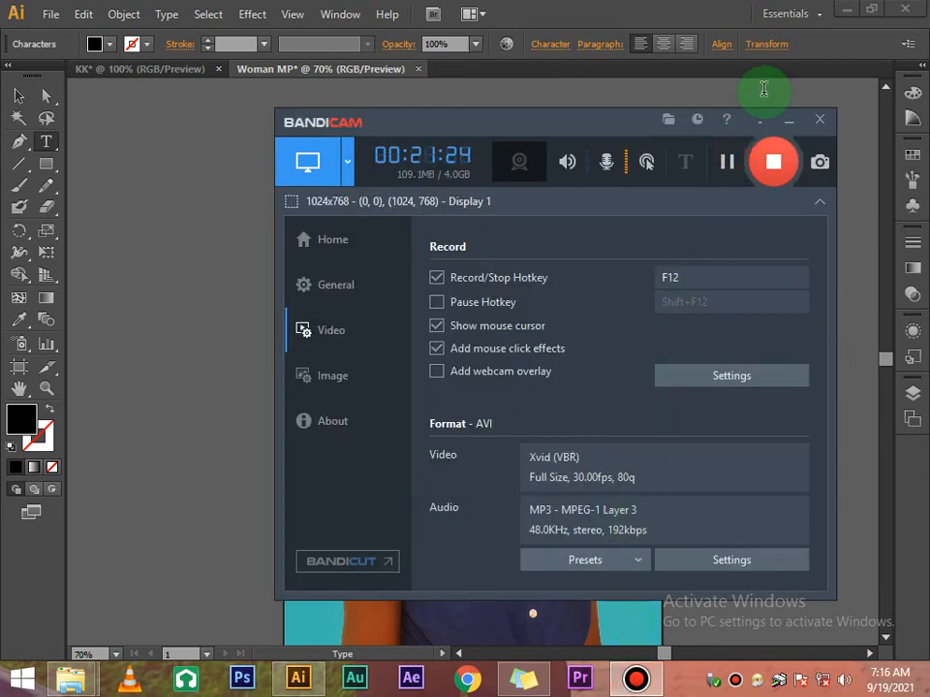
{"action": "left_click", "coordinate": [763, 89]}
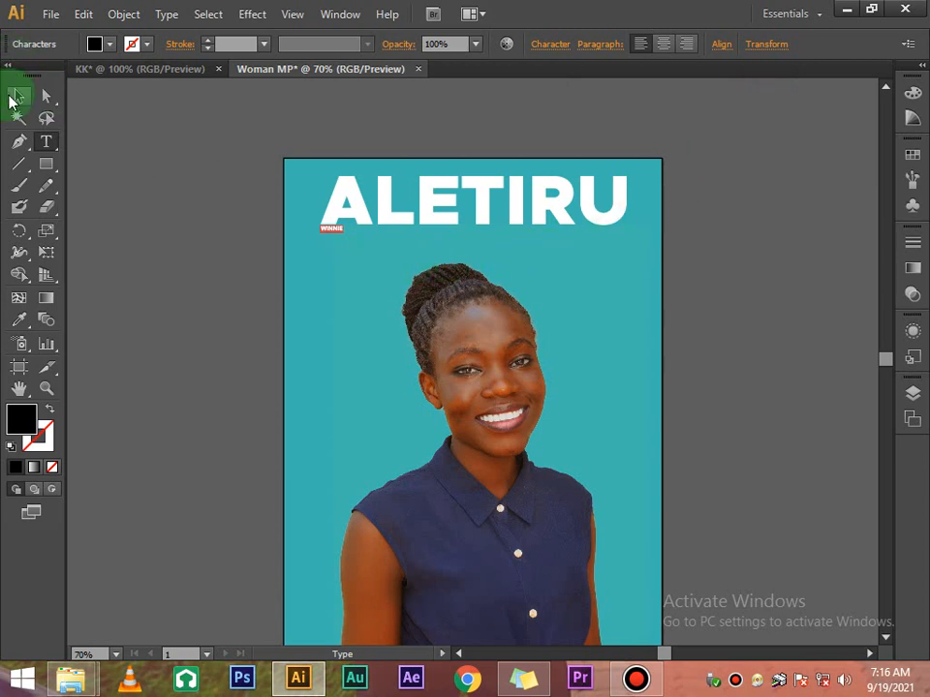
Delete the small WINNIE text from the ALETIRU line
{"action": "left_click", "coordinate": [19, 97]}
{"action": "left_click", "coordinate": [307, 224]}
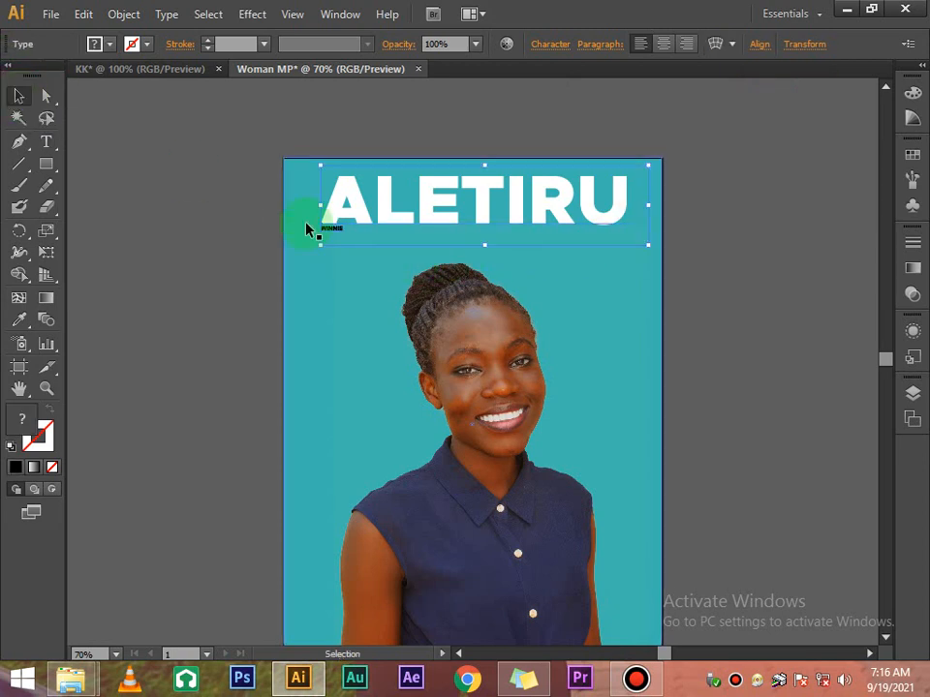
{"action": "double_click", "coordinate": [346, 234]}
{"action": "left_click_drag", "start_coordinate": [347, 230], "coordinate": [316, 237]}
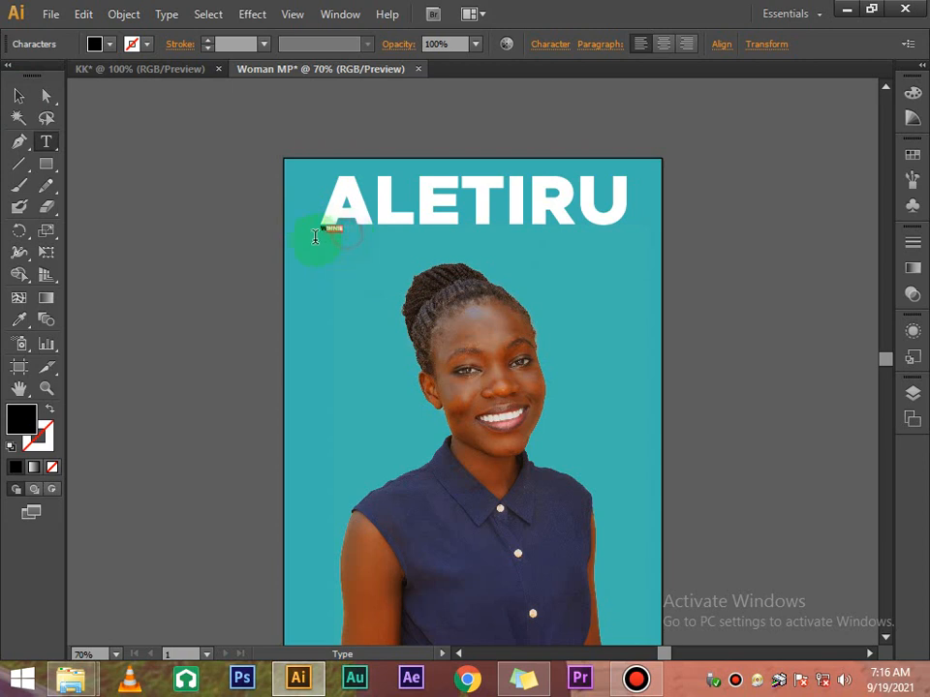
{"action": "left_click", "coordinate": [549, 45]}
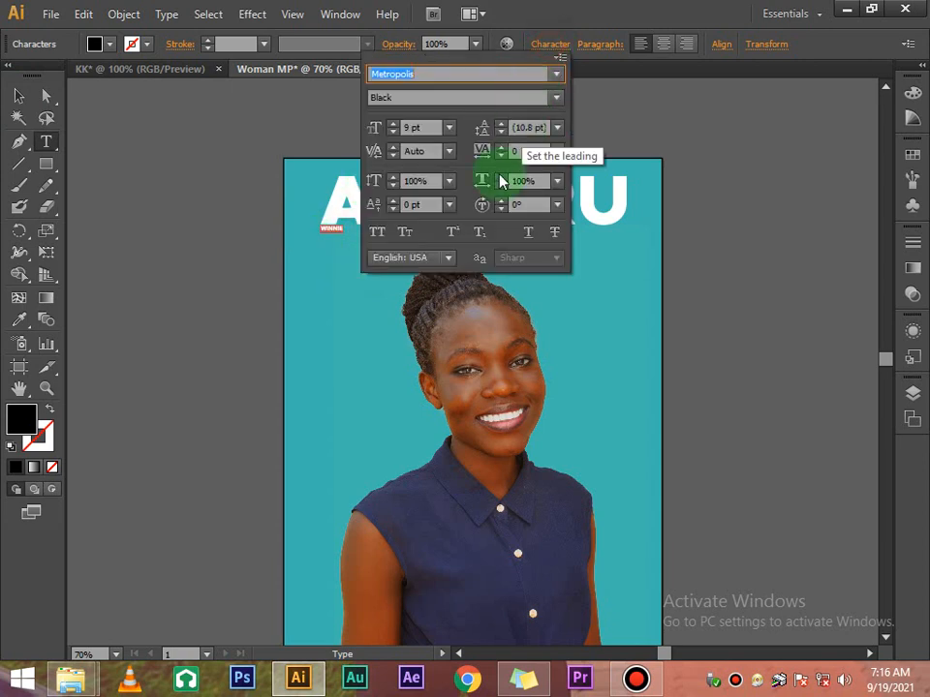
{"action": "left_click", "coordinate": [449, 127]}
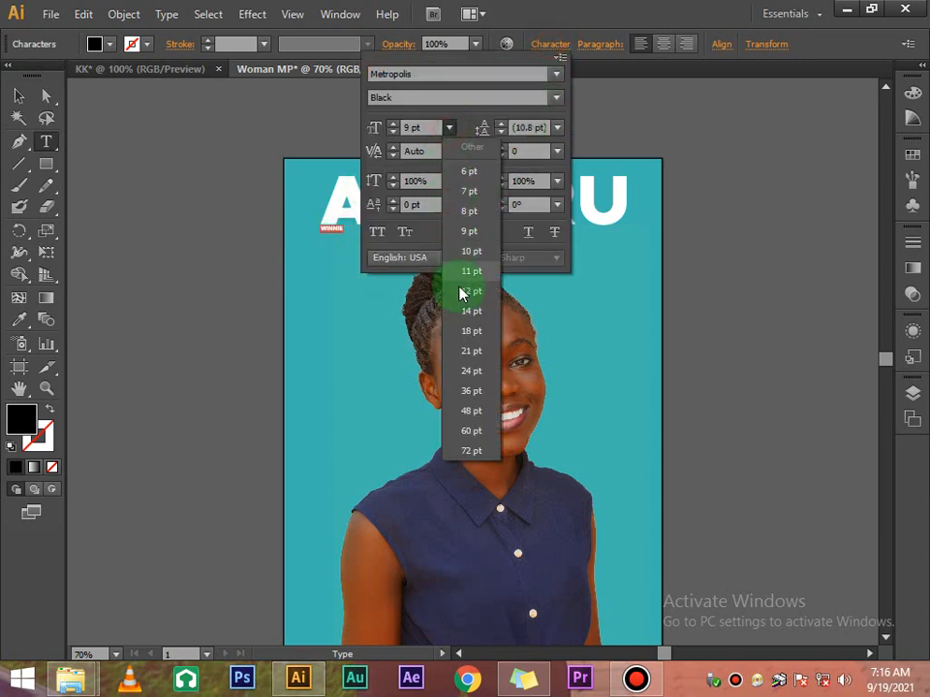
{"action": "left_click", "coordinate": [471, 371]}
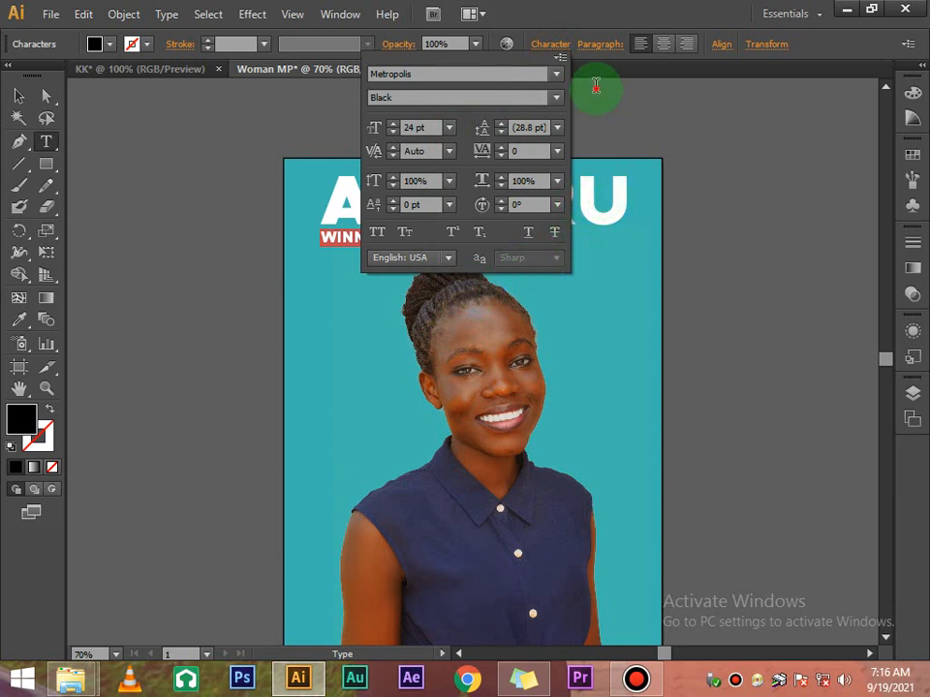
{"action": "left_click", "coordinate": [594, 88]}
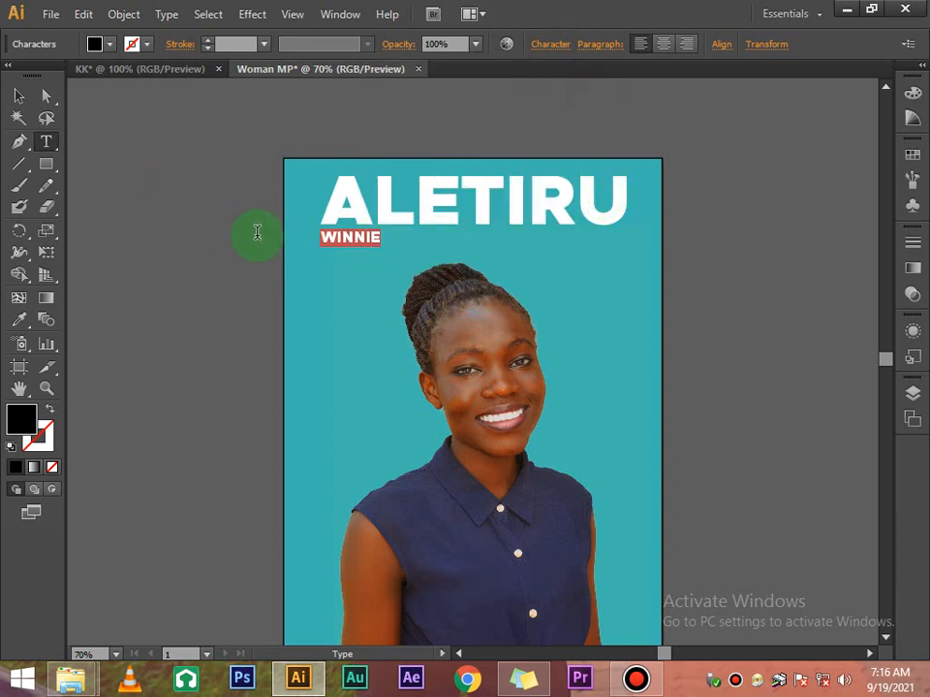
{"action": "key", "text": "BackSpace"}
Select and inspect the ALETIRU text, then clear the selection
{"action": "left_click", "coordinate": [18, 95]}
{"action": "left_click", "coordinate": [157, 190]}
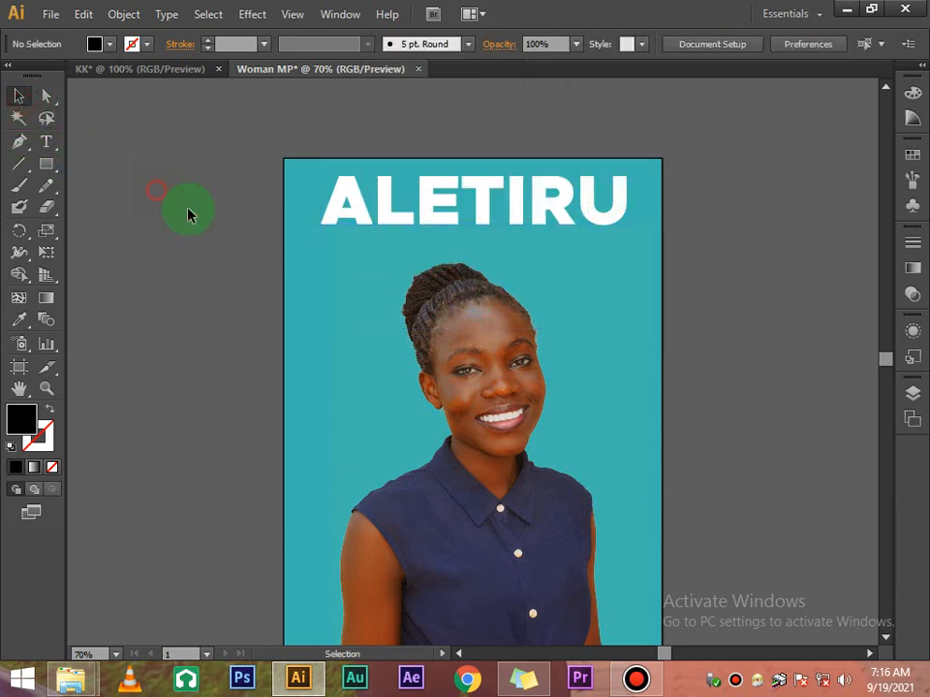
{"action": "left_click", "coordinate": [520, 223]}
{"action": "double_click", "coordinate": [622, 221]}
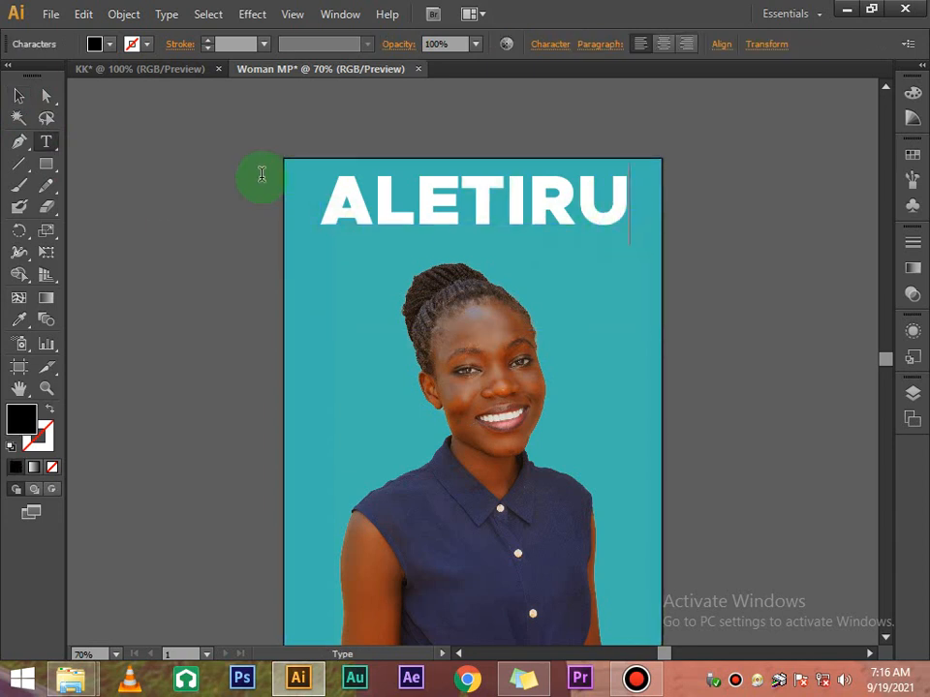
{"action": "left_click", "coordinate": [19, 95]}
{"action": "left_click", "coordinate": [98, 206]}
{"action": "left_click", "coordinate": [535, 214]}
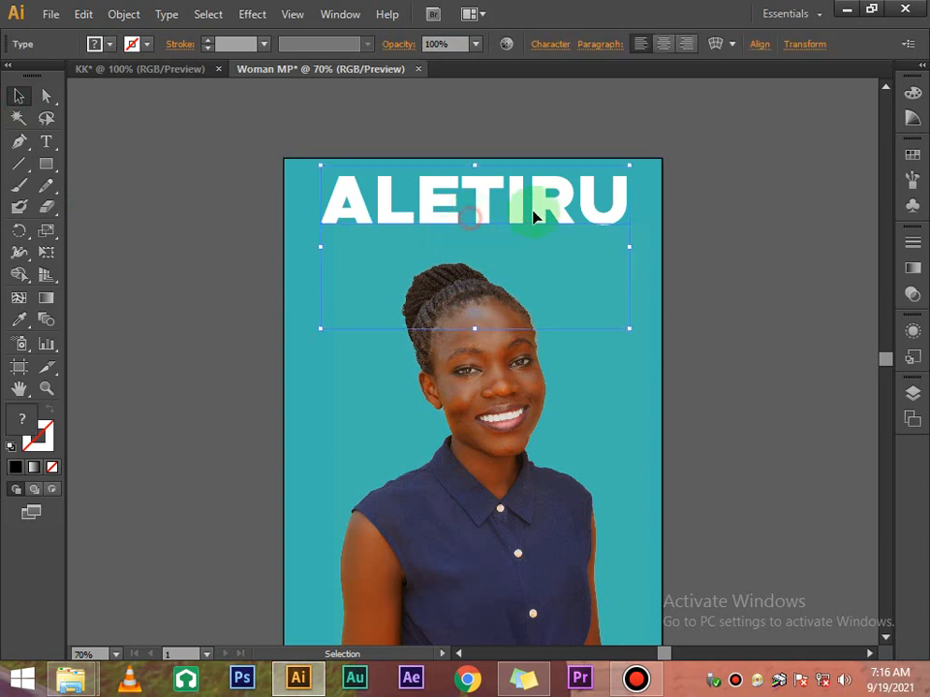
{"action": "left_click", "coordinate": [716, 181]}
{"action": "left_click", "coordinate": [506, 202]}
{"action": "left_click", "coordinate": [753, 208]}
Type a new WINNIE line and drag it onto the poster under ALETIRU
{"action": "left_click", "coordinate": [45, 140]}
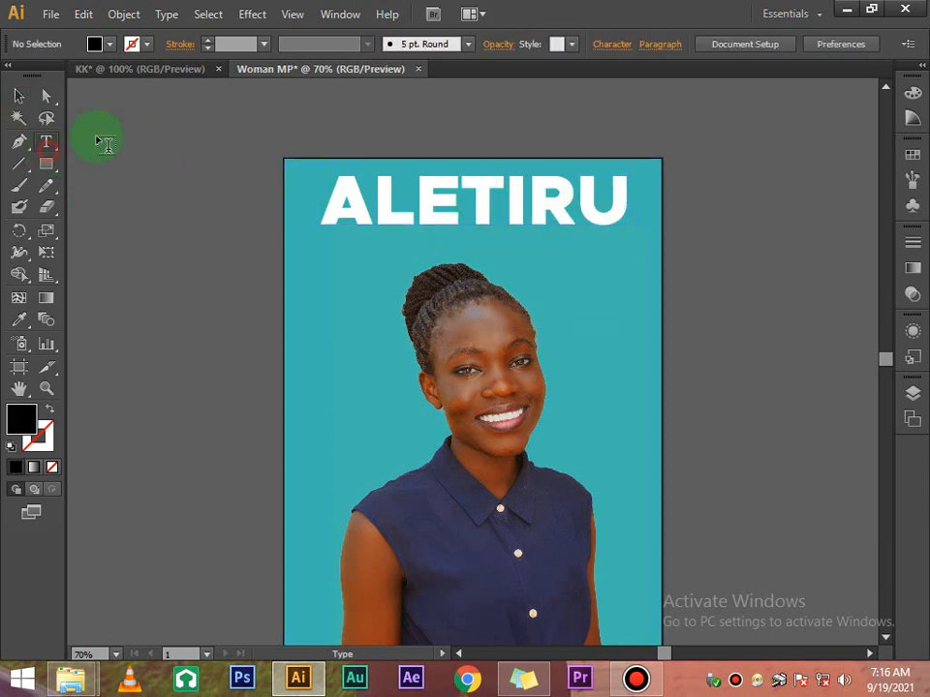
{"action": "left_click", "coordinate": [263, 117]}
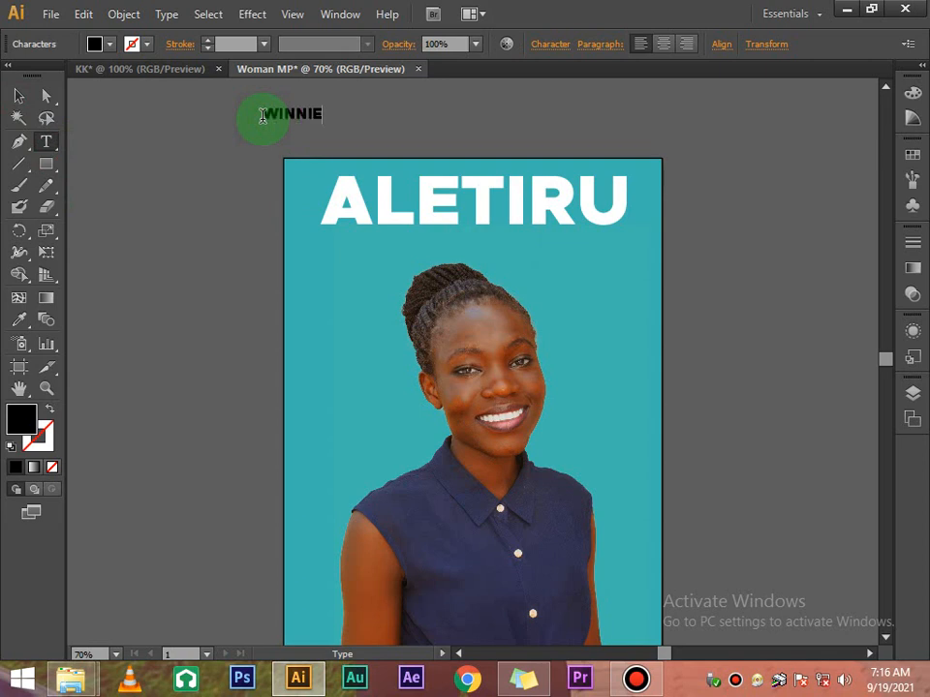
{"action": "left_click", "coordinate": [19, 95]}
{"action": "left_click_drag", "start_coordinate": [312, 118], "coordinate": [591, 258]}
Enlarge WINNIE to 45 pt and nudge it left
{"action": "left_click", "coordinate": [551, 45]}
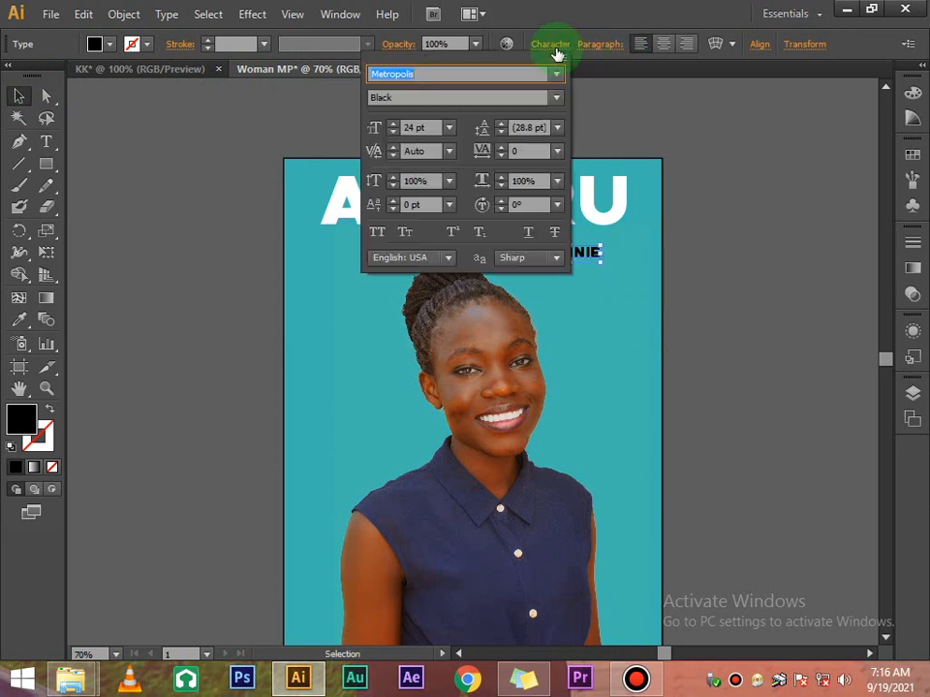
{"action": "left_click", "coordinate": [394, 124]}
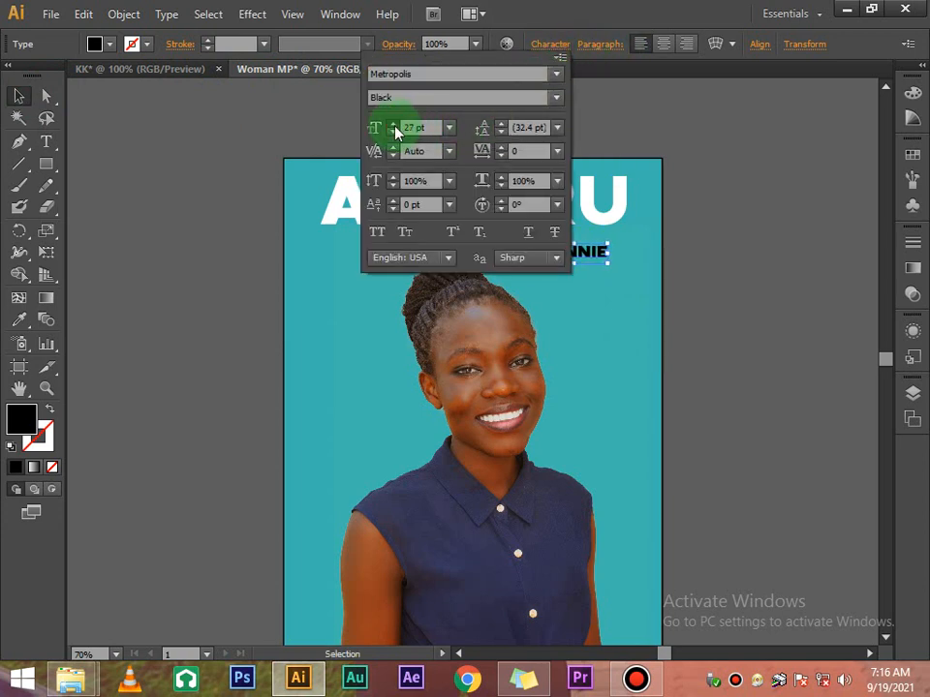
{"action": "left_click", "coordinate": [393, 126]}
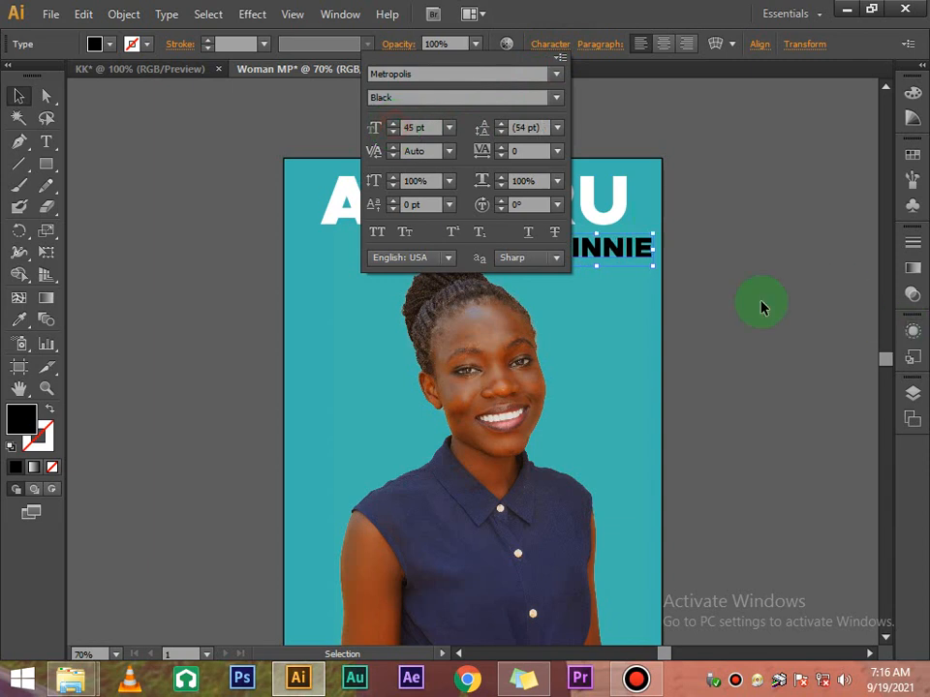
{"action": "left_click", "coordinate": [697, 251]}
{"action": "left_click", "coordinate": [648, 259]}
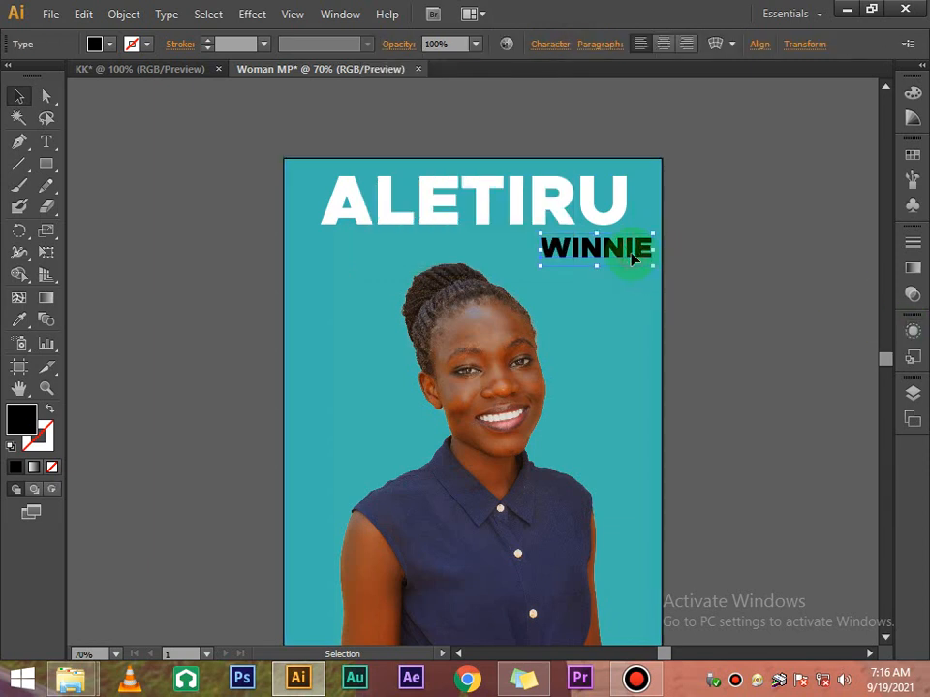
{"action": "key", "text": "Left"}
{"action": "key", "text": "Left"}
{"action": "key", "text": "Left"}
{"action": "key", "text": "Left"}
{"action": "key", "text": "Left"}
{"action": "key", "text": "Left"}
{"action": "key", "text": "Left"}
{"action": "key", "text": "Left"}
{"action": "key", "text": "Left"}
{"action": "key", "text": "Left"}
{"action": "key", "text": "Left"}
{"action": "key", "text": "Left"}
{"action": "key", "text": "Left"}
{"action": "key", "text": "Left"}
{"action": "key", "text": "Left"}
{"action": "key", "text": "Left"}
{"action": "key", "text": "Left"}
{"action": "key", "text": "Left"}
{"action": "key", "text": "Left"}
{"action": "key", "text": "Left"}
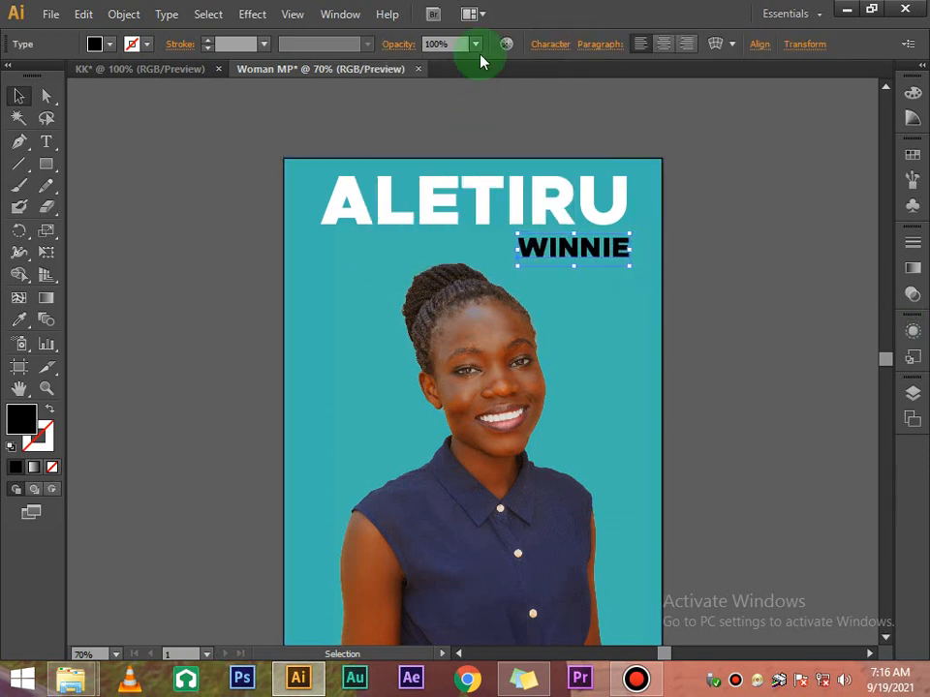
Enlarge WINNIE further to about 57 pt
{"action": "left_click", "coordinate": [550, 45]}
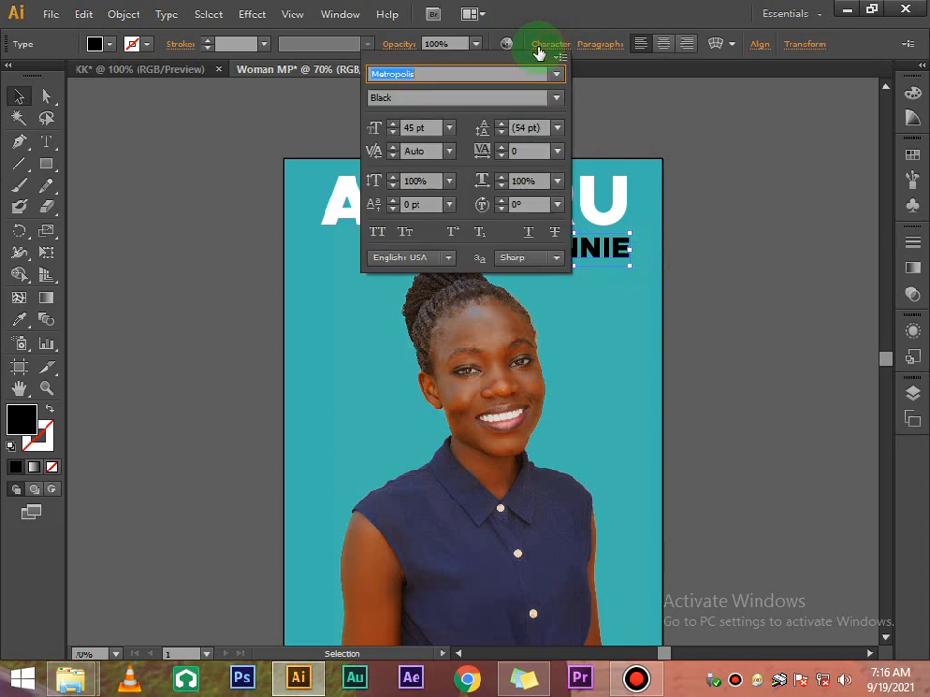
{"action": "left_click", "coordinate": [393, 124]}
{"action": "left_click", "coordinate": [392, 124]}
{"action": "left_click", "coordinate": [392, 124]}
{"action": "left_click", "coordinate": [392, 124]}
{"action": "left_click", "coordinate": [392, 124]}
{"action": "left_click", "coordinate": [392, 124]}
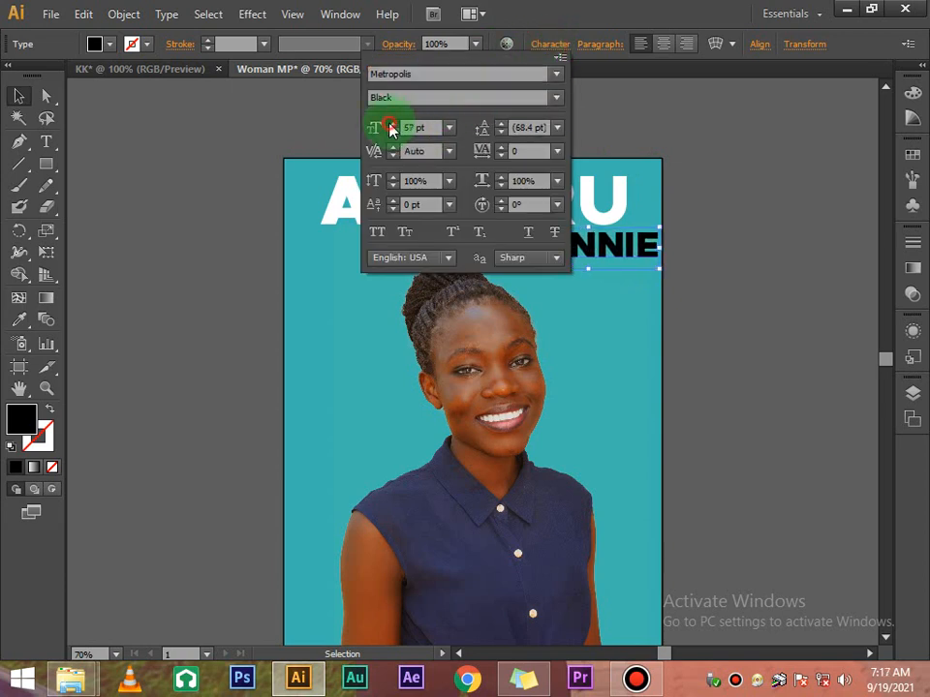
{"action": "left_click", "coordinate": [392, 124]}
{"action": "left_click", "coordinate": [392, 124]}
{"action": "left_click", "coordinate": [392, 124]}
{"action": "left_click", "coordinate": [708, 216]}
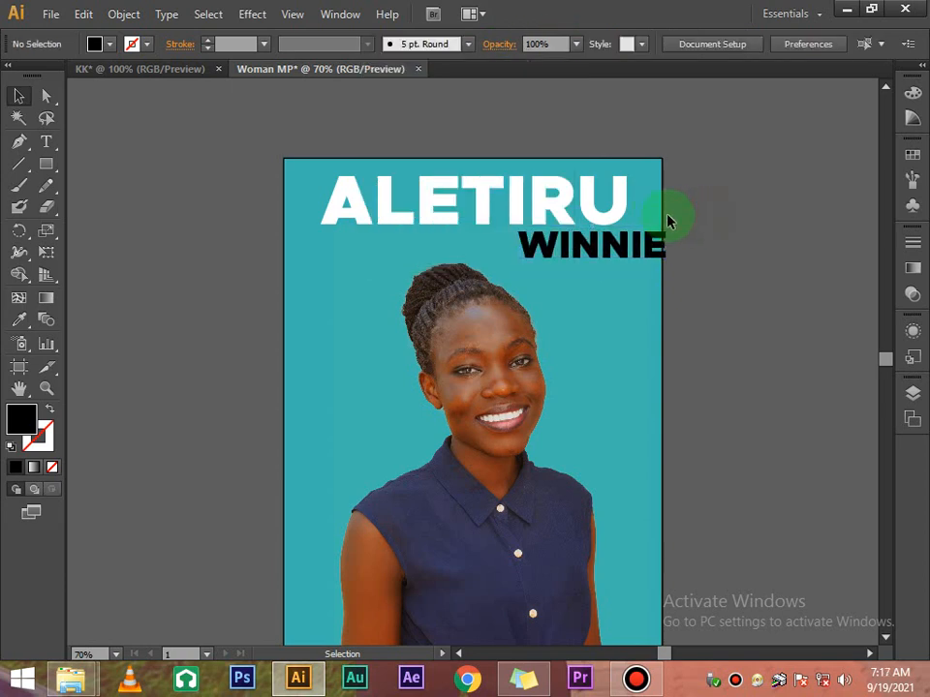
{"action": "left_click", "coordinate": [620, 217]}
{"action": "scroll", "coordinate": [625, 221], "scroll_direction": "down", "scroll_amount": 1}
Scale the portrait photo down to 90%
{"action": "scroll", "coordinate": [581, 280], "scroll_direction": "down", "scroll_amount": 2}
{"action": "right_click", "coordinate": [532, 343]}
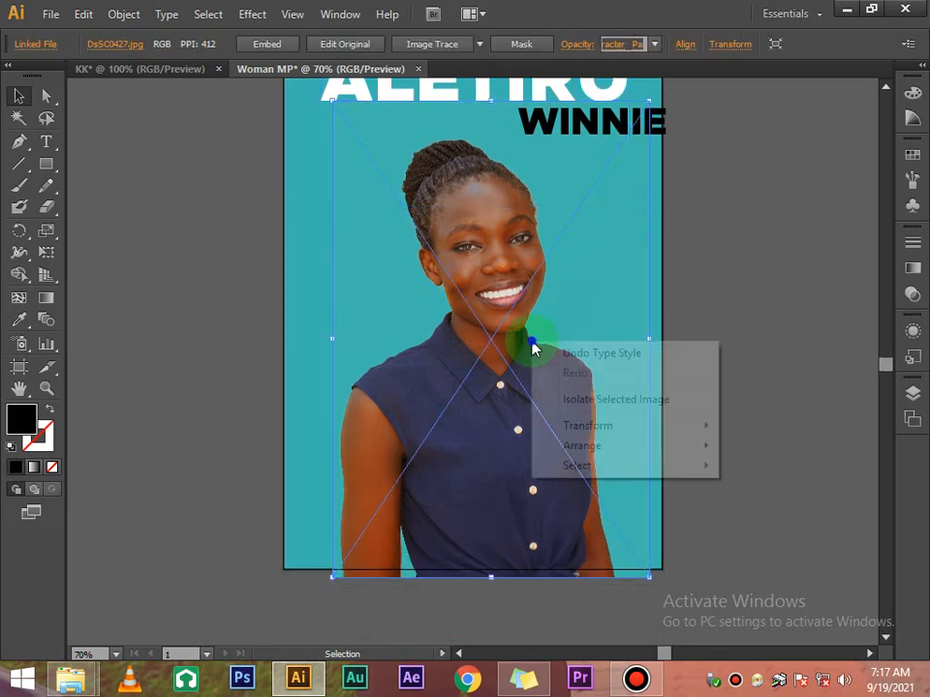
{"action": "mouse_move", "coordinate": [650, 432]}
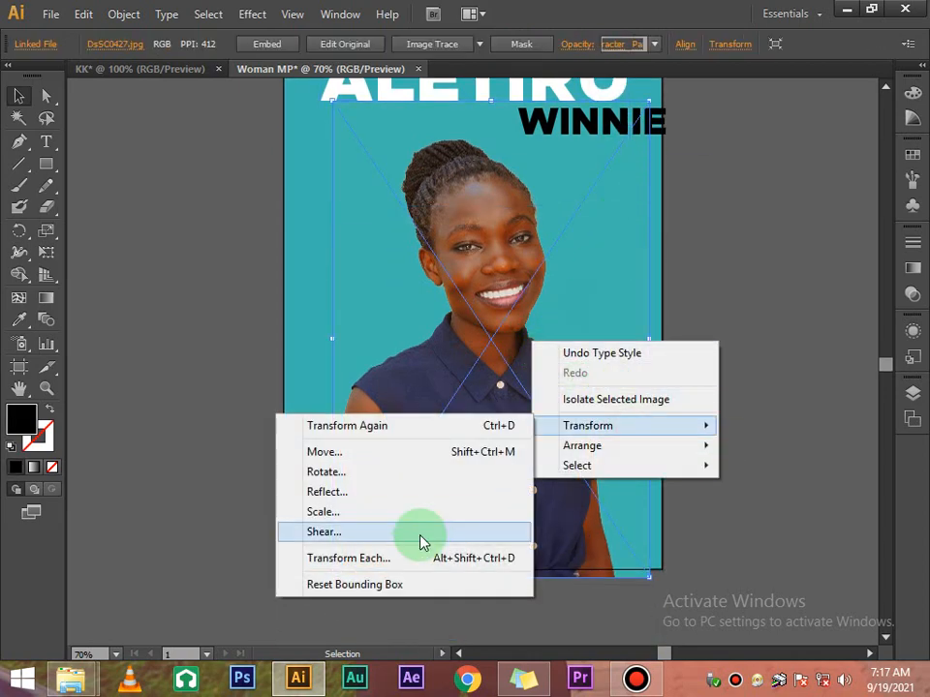
{"action": "left_click", "coordinate": [380, 511]}
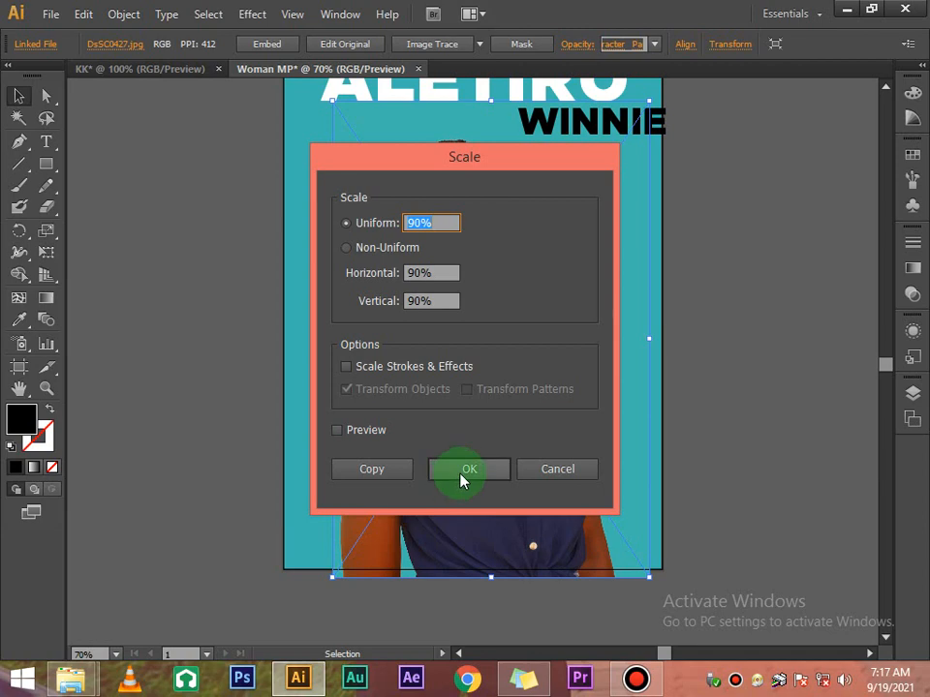
{"action": "left_click", "coordinate": [461, 481]}
{"action": "left_click", "coordinate": [713, 379]}
Nudge WINNIE left and down under the right end of ALETIRU
{"action": "scroll", "coordinate": [714, 319], "scroll_direction": "up", "scroll_amount": 3}
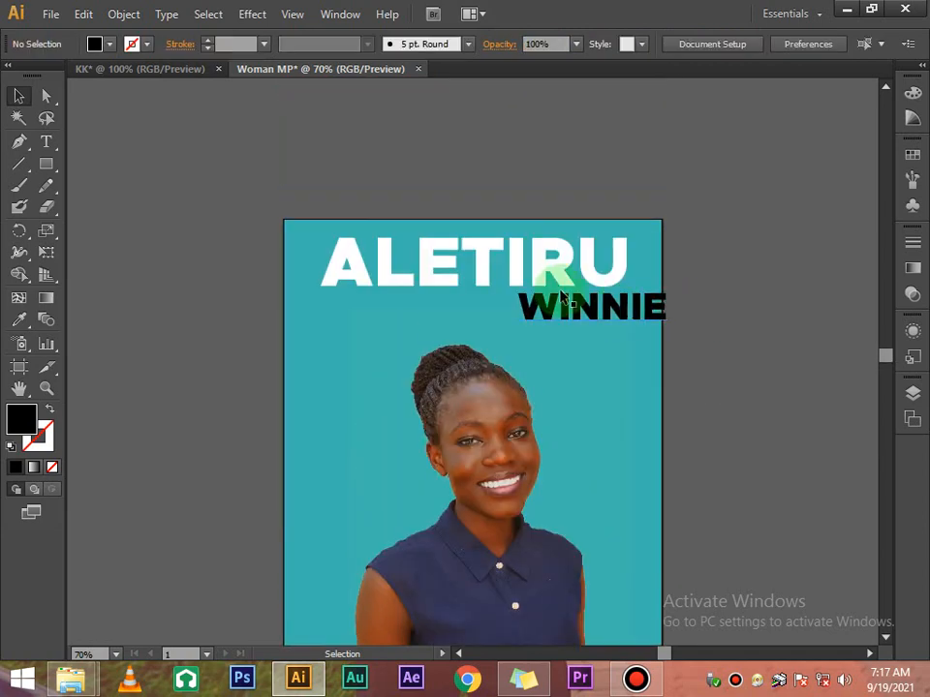
{"action": "left_click", "coordinate": [592, 323]}
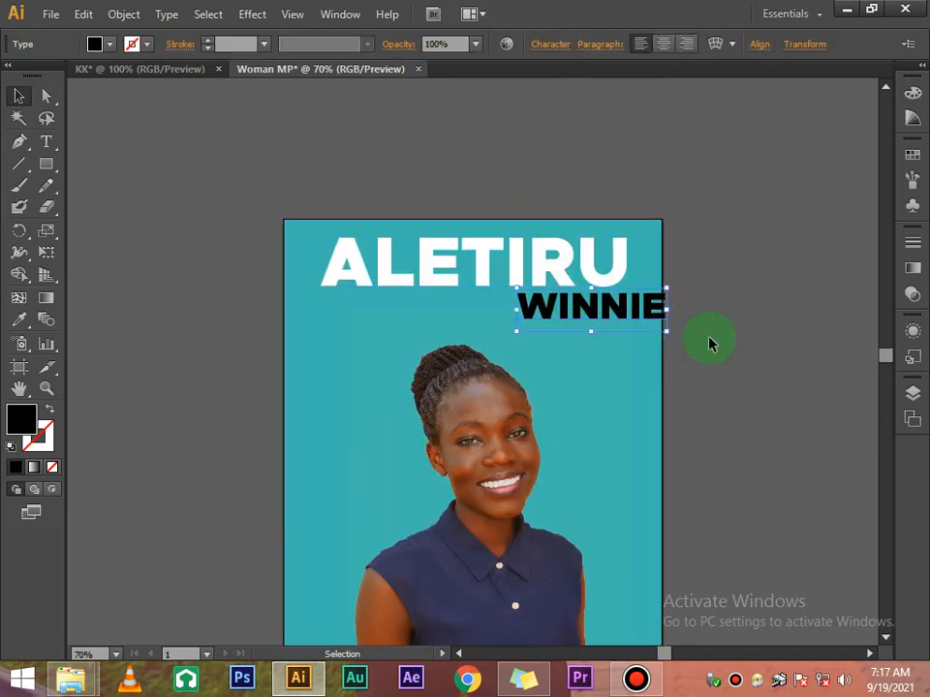
{"action": "key", "text": "Left"}
{"action": "key", "text": "Left"}
{"action": "key", "text": "Left"}
{"action": "key", "text": "Left"}
{"action": "key", "text": "Left"}
{"action": "key", "text": "Left"}
{"action": "key", "text": "Left"}
{"action": "key", "text": "Left"}
{"action": "key", "text": "Left"}
{"action": "key", "text": "Left"}
{"action": "key", "text": "Left"}
{"action": "key", "text": "Left"}
{"action": "key", "text": "Left"}
{"action": "key", "text": "Left"}
{"action": "key", "text": "Left"}
{"action": "key", "text": "Left"}
{"action": "key", "text": "Left"}
{"action": "key", "text": "Left"}
{"action": "key", "text": "Left"}
{"action": "key", "text": "Left"}
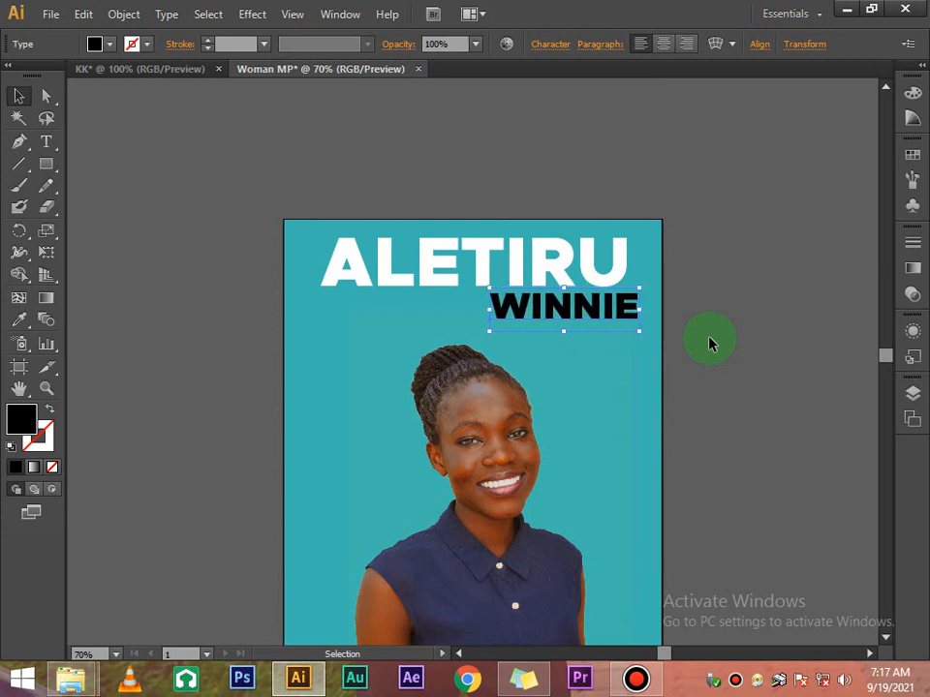
{"action": "key", "text": "Down"}
{"action": "key", "text": "Down"}
{"action": "key", "text": "Down"}
{"action": "key", "text": "Down"}
{"action": "key", "text": "Down"}
{"action": "key", "text": "Down"}
{"action": "left_click", "coordinate": [715, 303]}
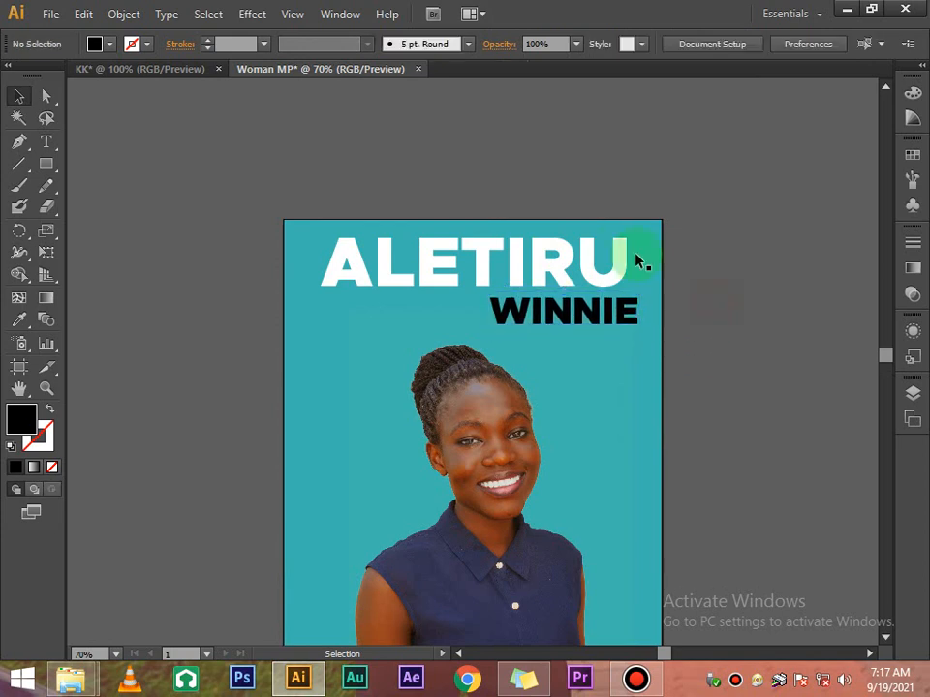
Check the ALETIRU and WINNIE alignment, then begin editing ALETIRU
{"action": "left_click", "coordinate": [604, 267]}
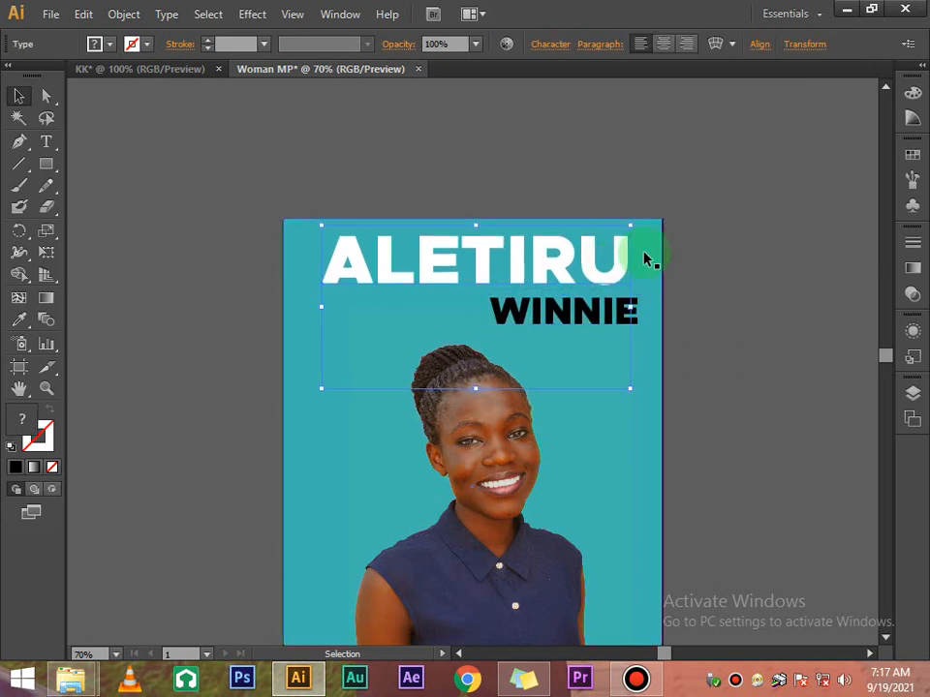
{"action": "left_click", "coordinate": [692, 239]}
{"action": "left_click", "coordinate": [609, 316]}
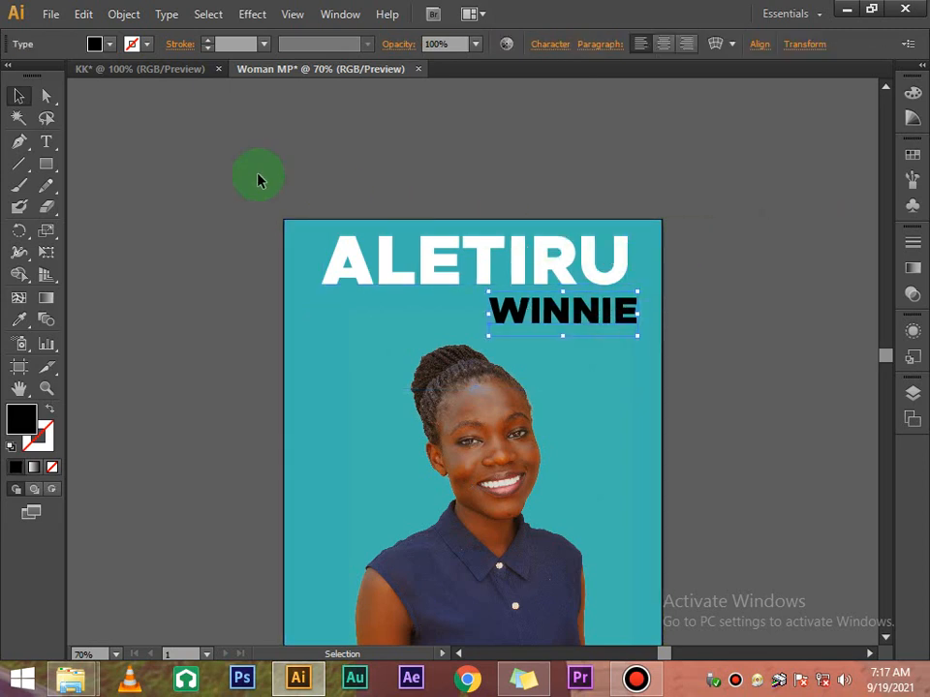
{"action": "left_click", "coordinate": [521, 252]}
{"action": "left_click", "coordinate": [744, 231]}
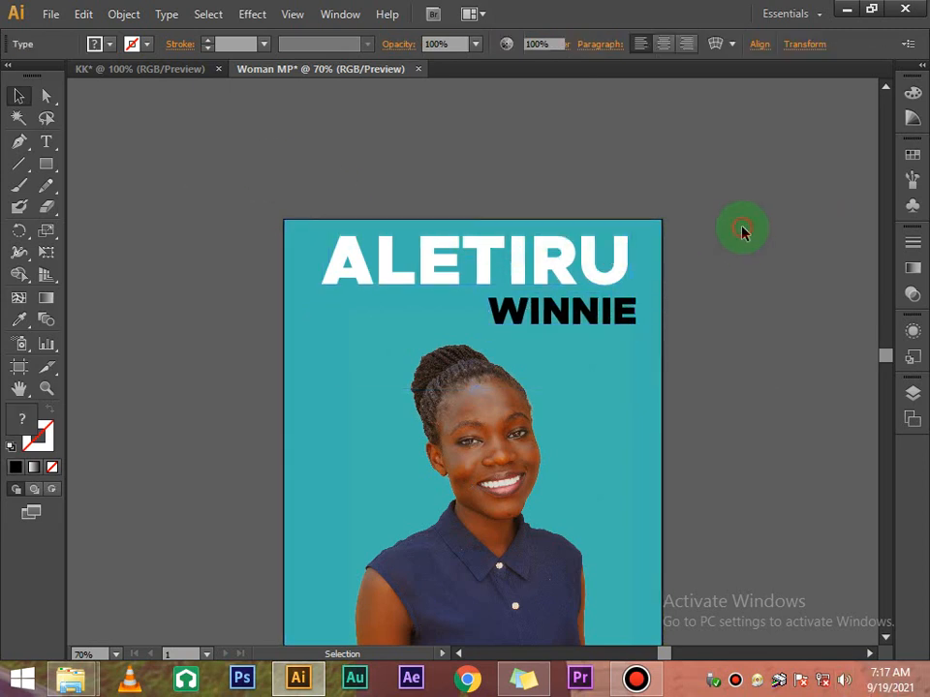
{"action": "scroll", "coordinate": [744, 232], "scroll_direction": "down", "scroll_amount": 1}
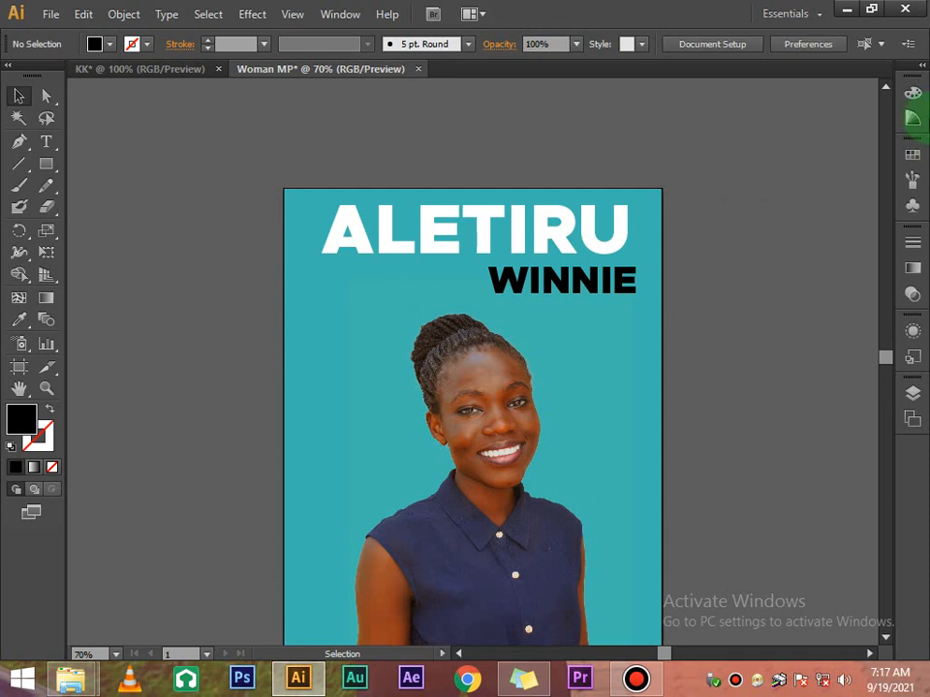
{"action": "left_click", "coordinate": [601, 218]}
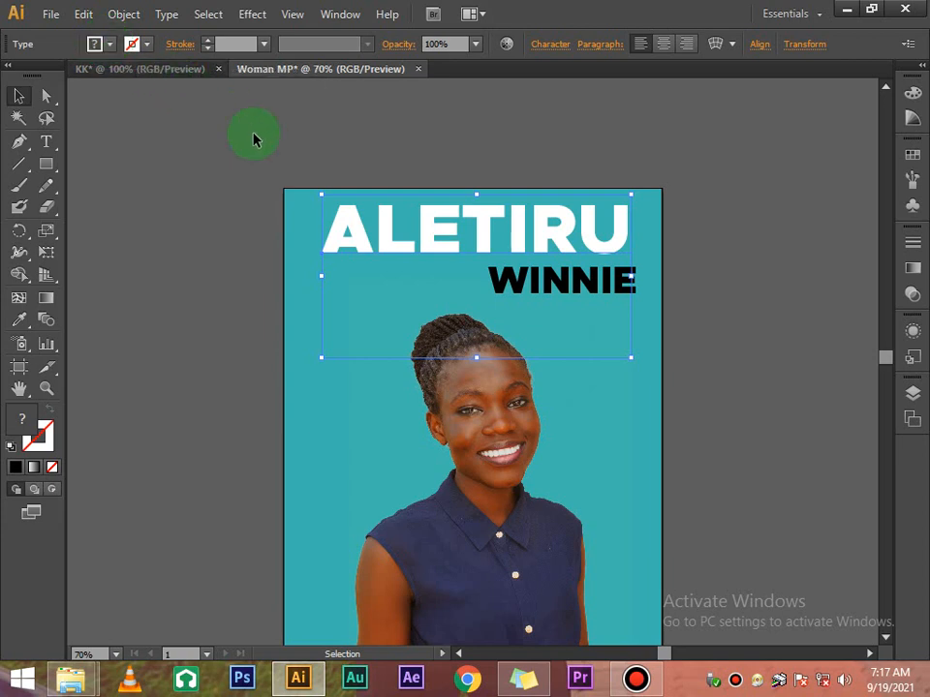
{"action": "double_click", "coordinate": [630, 232]}
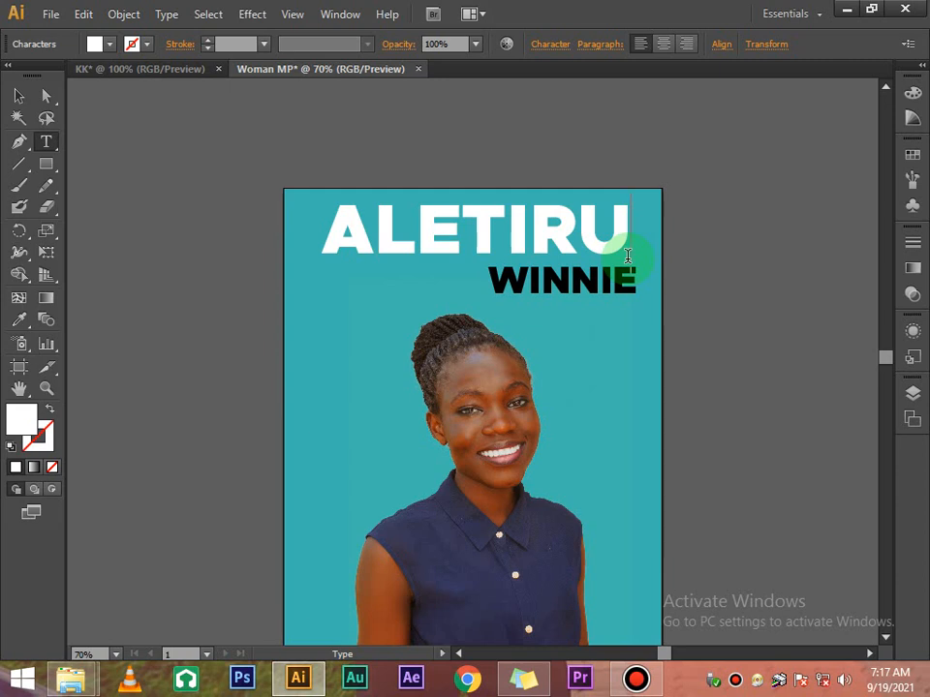
Try several fill swatches on ALETIRU and settle on purple C=75 M=100
{"action": "left_click", "coordinate": [23, 95]}
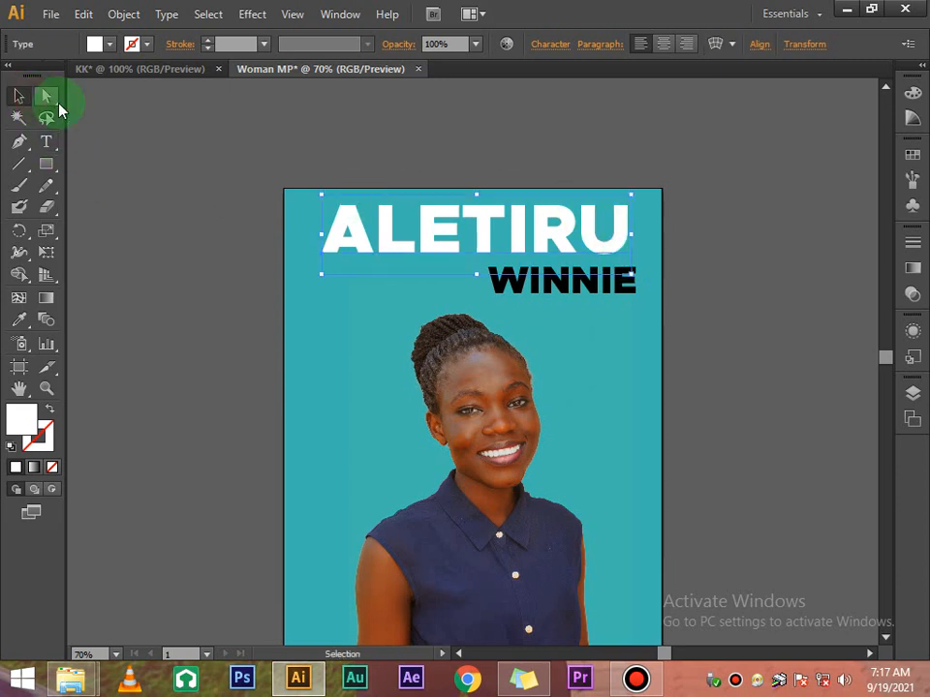
{"action": "left_click", "coordinate": [108, 44]}
{"action": "left_click", "coordinate": [127, 78]}
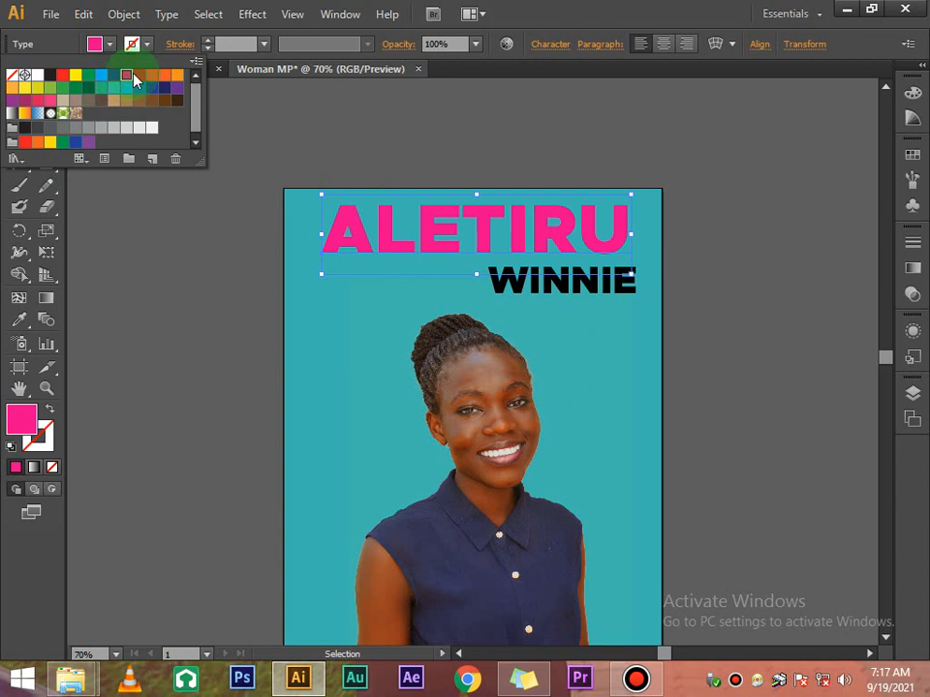
{"action": "left_click", "coordinate": [165, 78]}
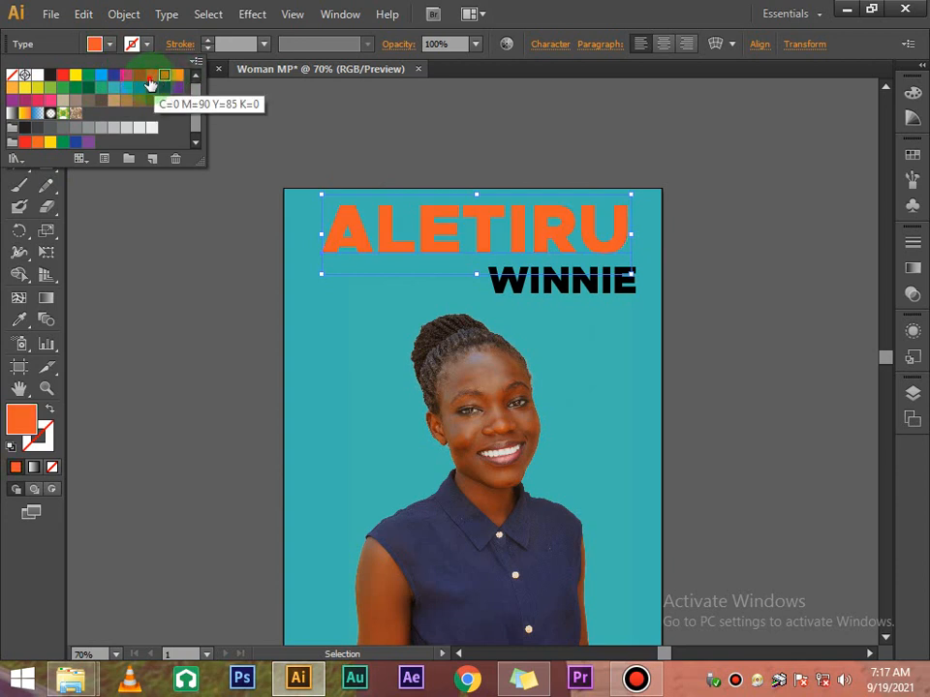
{"action": "left_click", "coordinate": [152, 79]}
{"action": "left_click", "coordinate": [178, 78]}
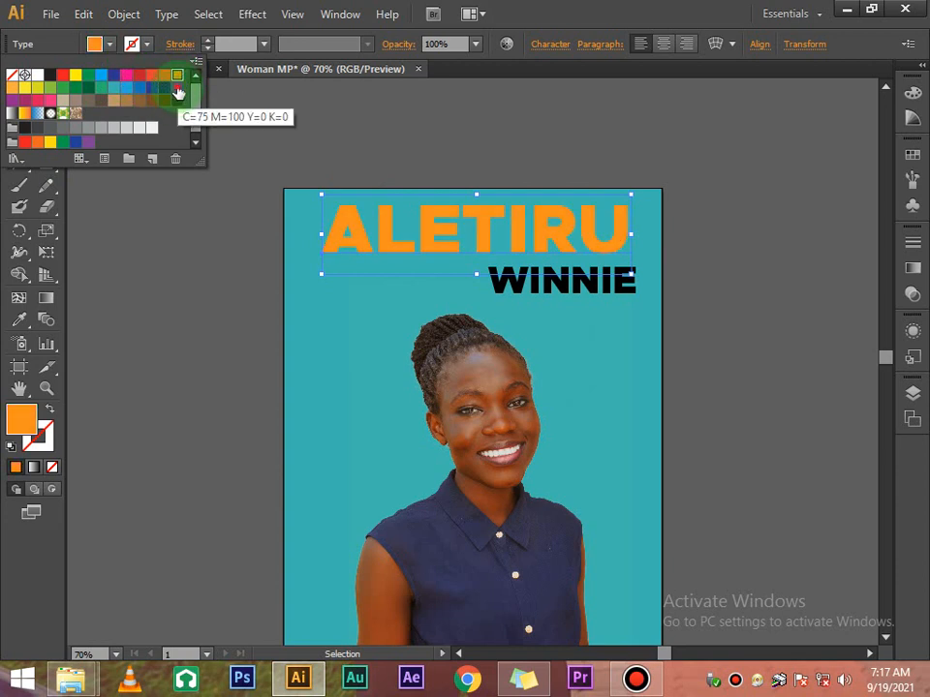
{"action": "left_click", "coordinate": [178, 89]}
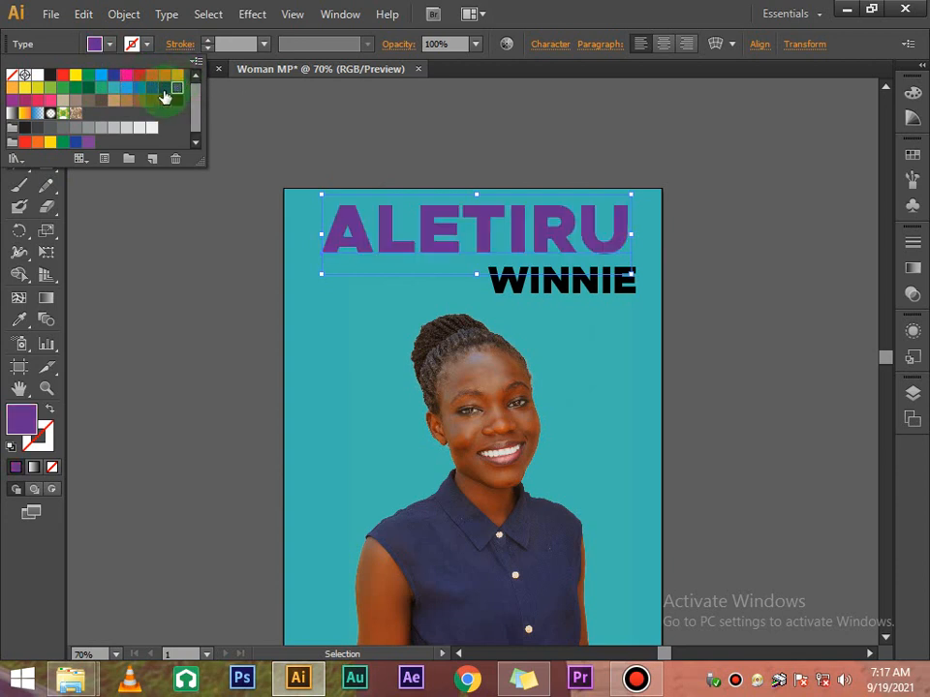
{"action": "left_click", "coordinate": [43, 100]}
{"action": "left_click", "coordinate": [50, 88]}
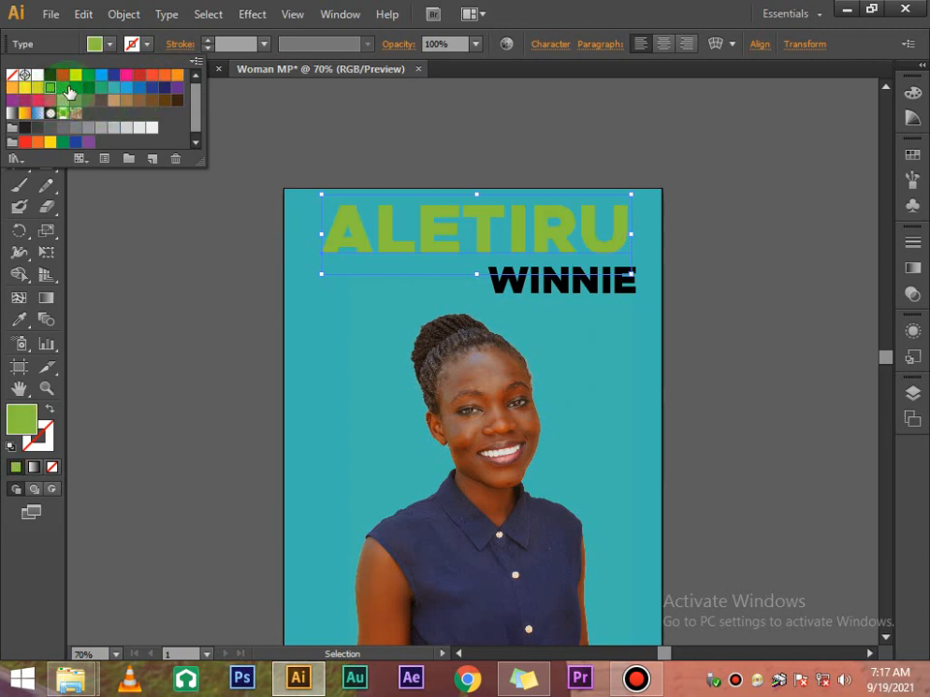
{"action": "left_click", "coordinate": [43, 100]}
{"action": "left_click", "coordinate": [24, 101]}
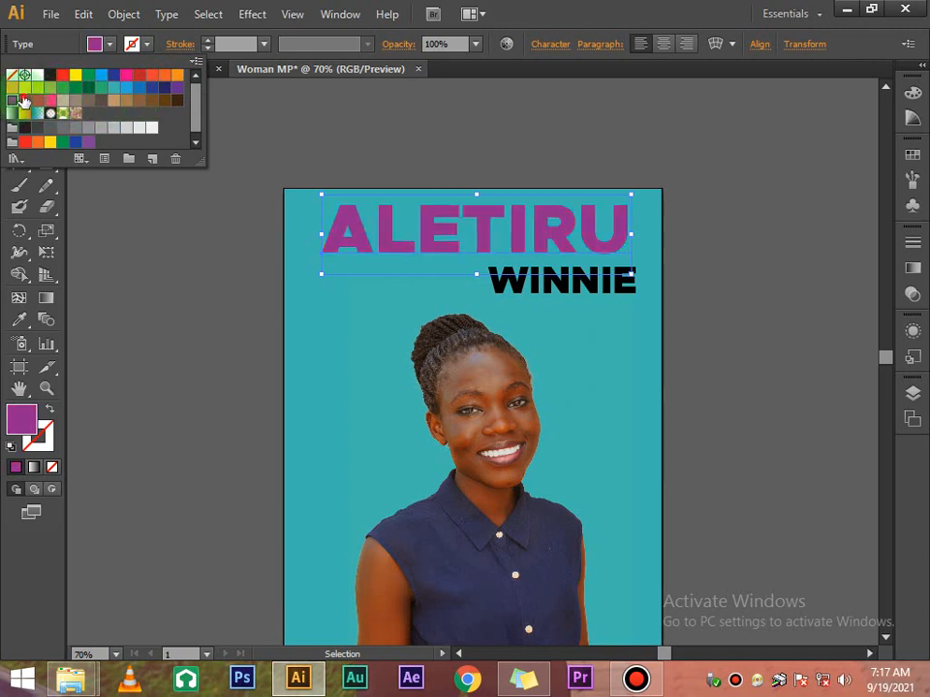
{"action": "left_click", "coordinate": [166, 88]}
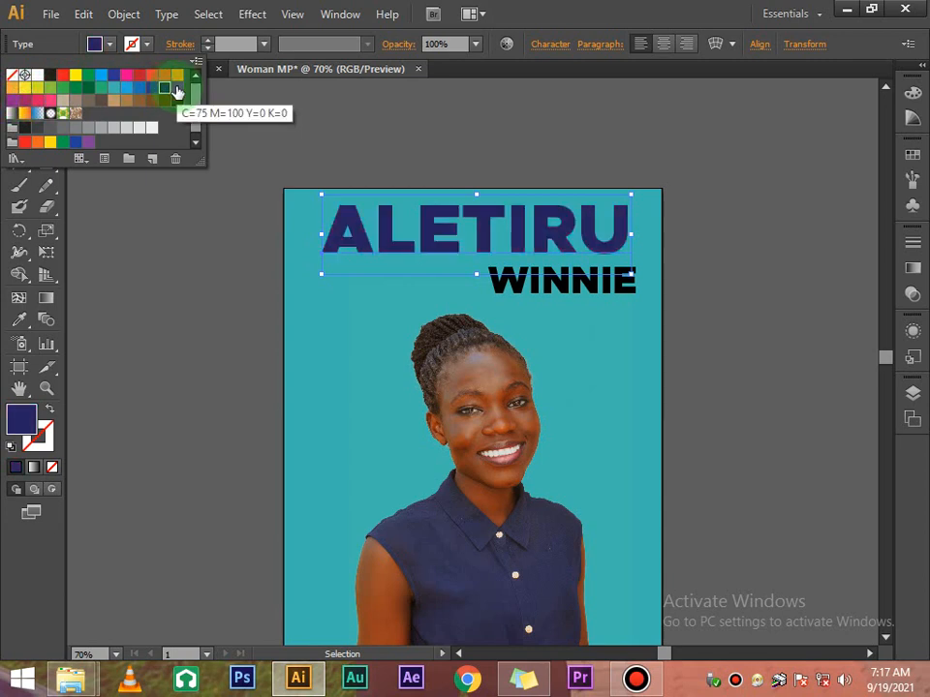
{"action": "left_click", "coordinate": [177, 89]}
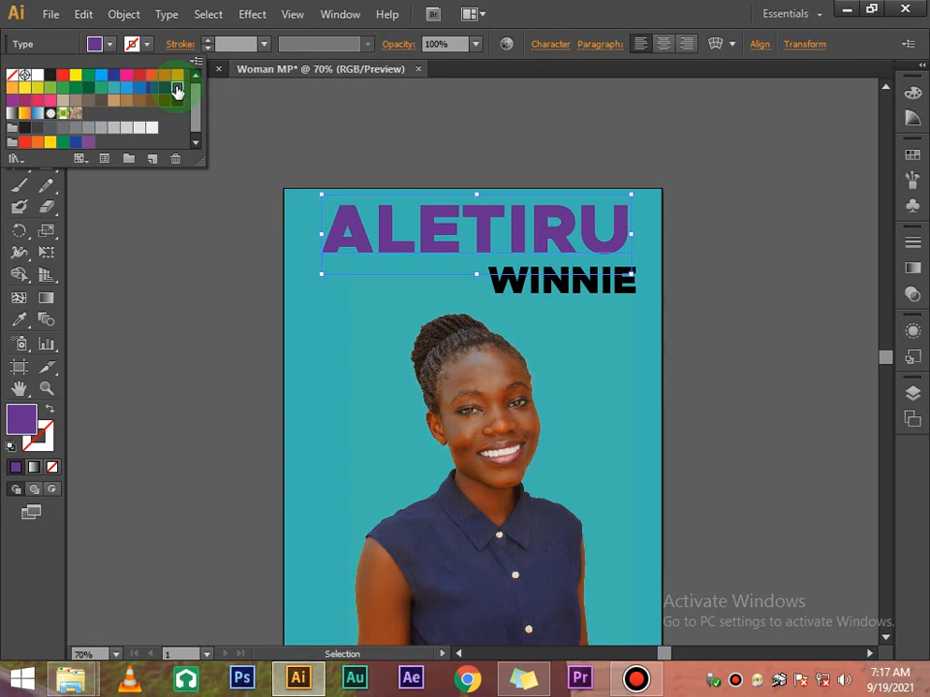
{"action": "left_click", "coordinate": [388, 97]}
{"action": "left_click", "coordinate": [387, 97]}
Fill WINNIE with the same purple swatch to match ALETIRU
{"action": "left_click", "coordinate": [543, 283]}
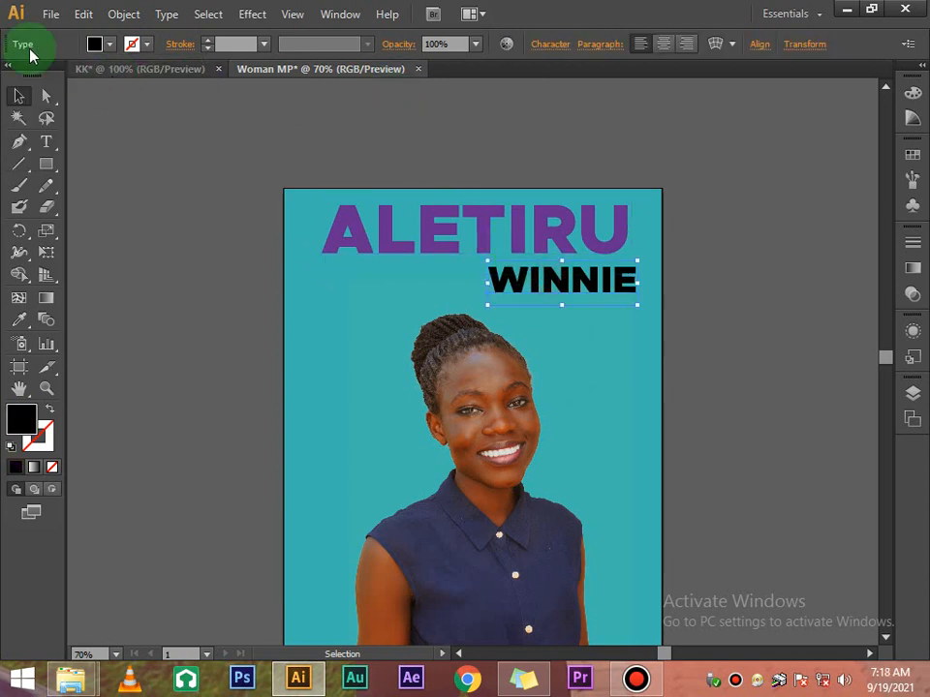
{"action": "left_click", "coordinate": [97, 46]}
{"action": "left_click", "coordinate": [155, 78]}
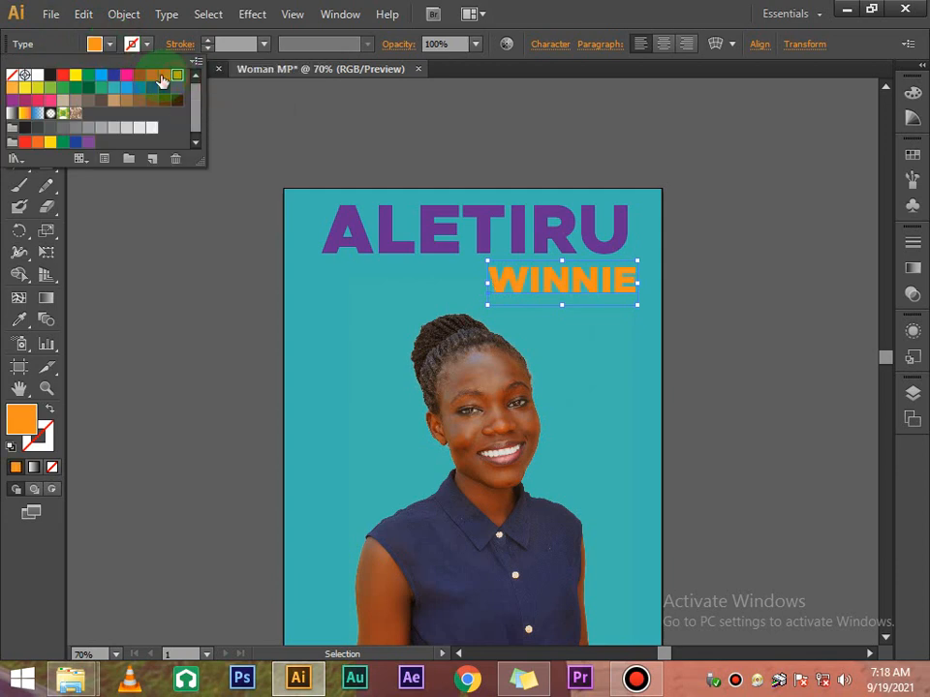
{"action": "left_click", "coordinate": [154, 76]}
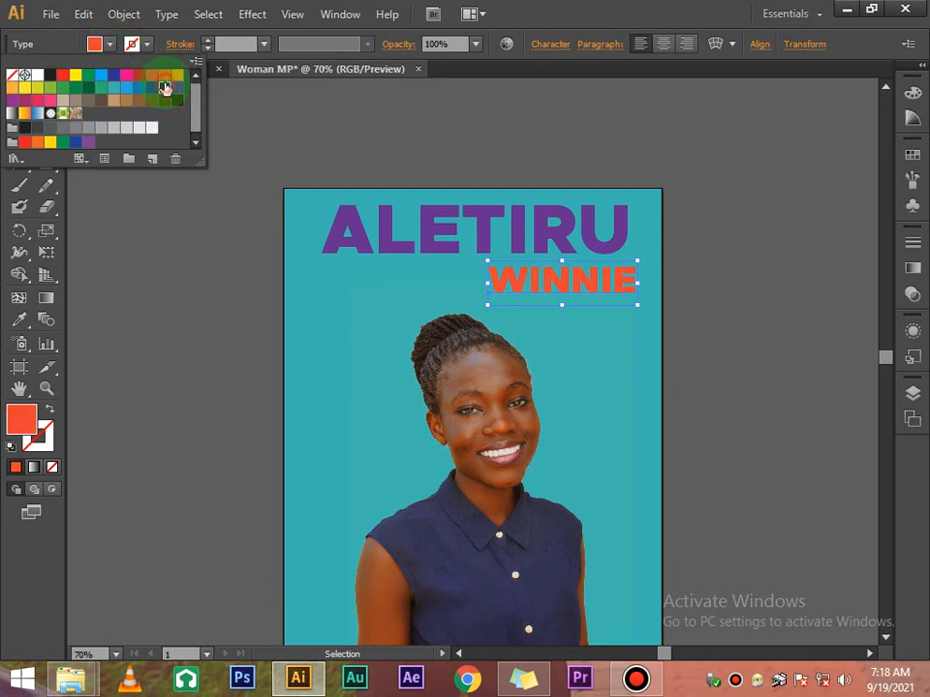
{"action": "left_click", "coordinate": [165, 87]}
{"action": "left_click", "coordinate": [178, 88]}
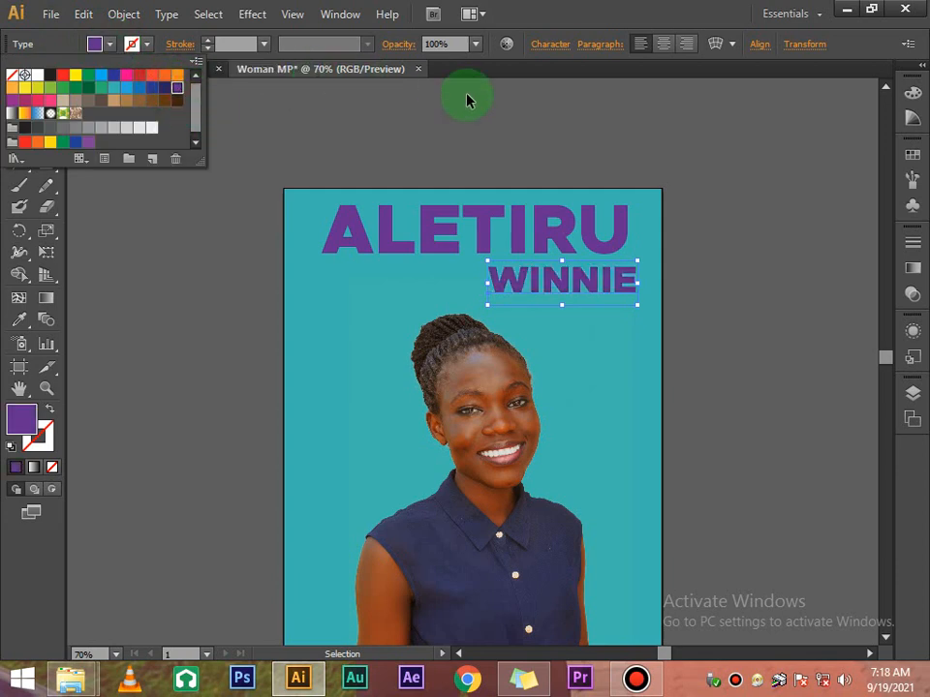
{"action": "left_click", "coordinate": [467, 98]}
{"action": "left_click", "coordinate": [467, 97]}
Nudge the portrait photo up two steps toward the purple heading
{"action": "left_click", "coordinate": [520, 357]}
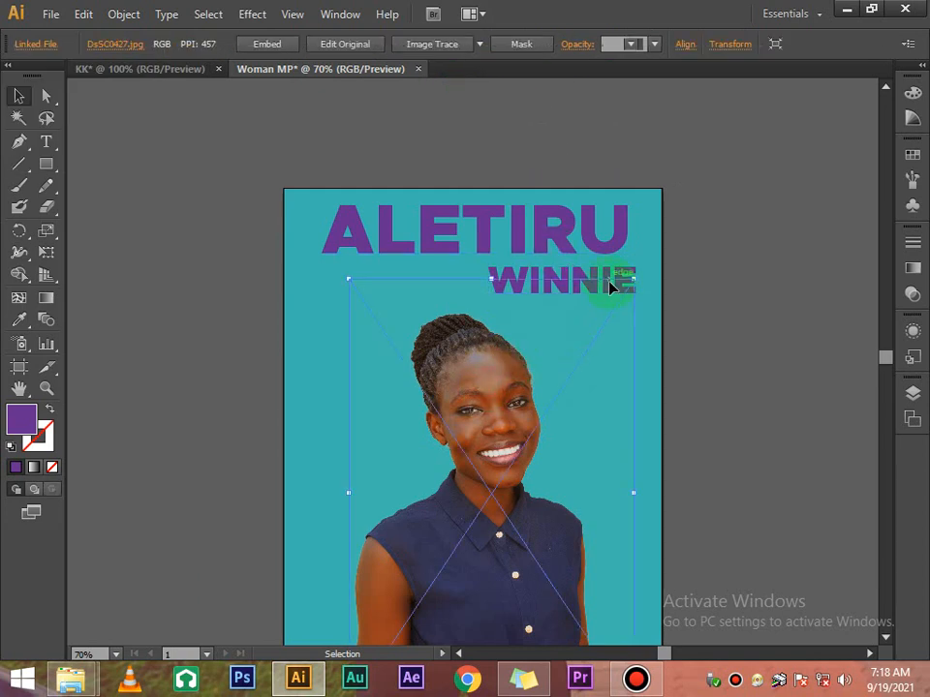
{"action": "key", "text": "Up"}
{"action": "key", "text": "Up"}
{"action": "key", "text": "Up"}
{"action": "key", "text": "Up"}
{"action": "key", "text": "Up"}
{"action": "key", "text": "Up"}
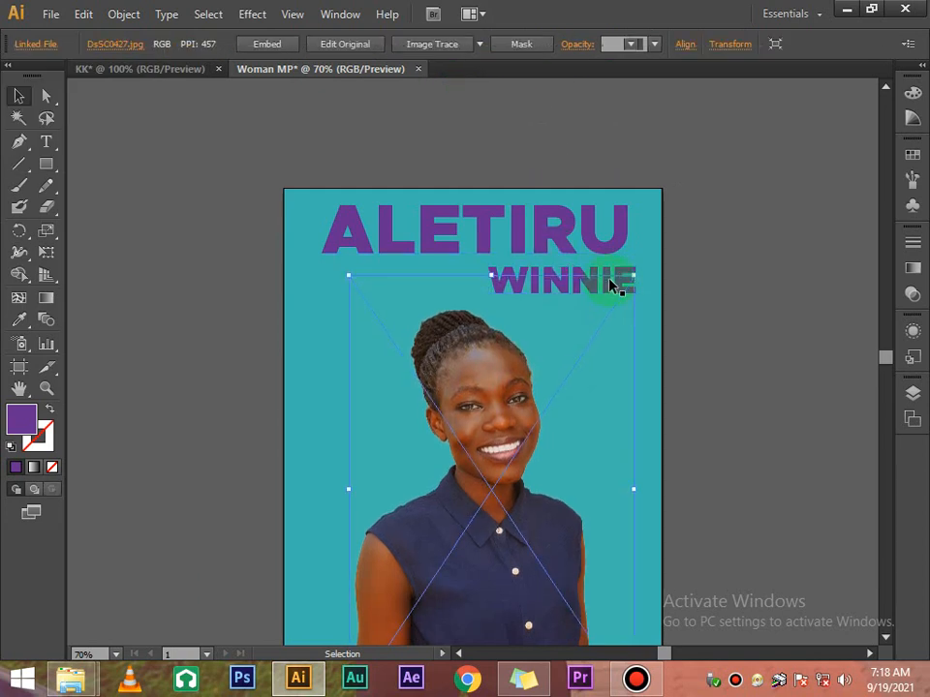
{"action": "key", "text": "Up"}
{"action": "key", "text": "Up"}
{"action": "key", "text": "Up"}
{"action": "key", "text": "Up"}
{"action": "key", "text": "Up"}
{"action": "key", "text": "Up"}
{"action": "key", "text": "Up"}
{"action": "key", "text": "Up"}
{"action": "key", "text": "Up"}
{"action": "key", "text": "Up"}
{"action": "key", "text": "Up"}
{"action": "key", "text": "Up"}
{"action": "key", "text": "Up"}
{"action": "key", "text": "Up"}
{"action": "key", "text": "Up"}
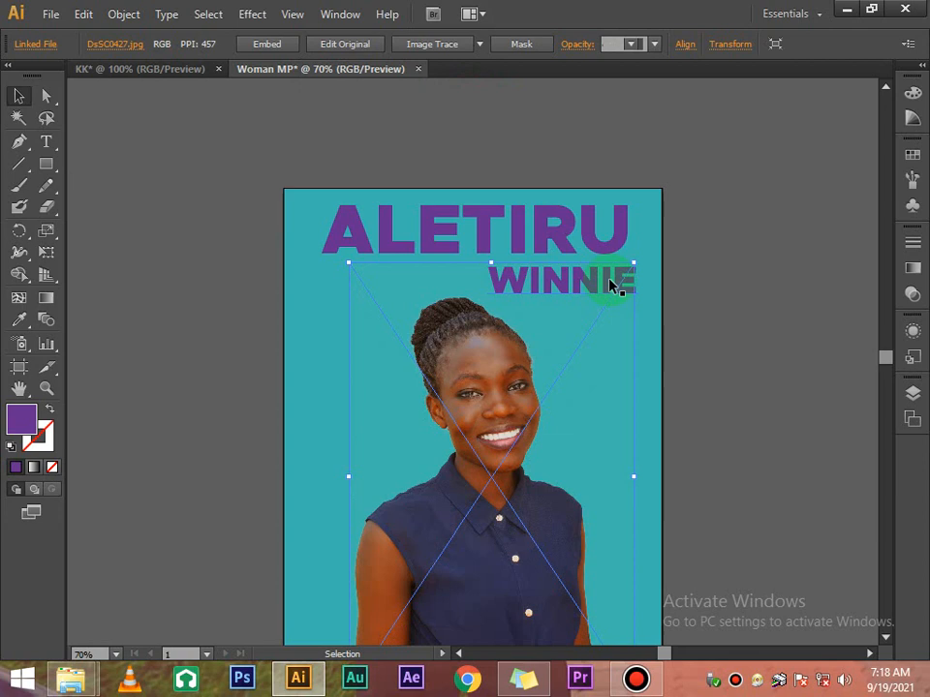
{"action": "left_click", "coordinate": [680, 254]}
{"action": "scroll", "coordinate": [680, 254], "scroll_direction": "down", "scroll_amount": 7}
{"action": "scroll", "coordinate": [680, 254], "scroll_direction": "up", "scroll_amount": 5}
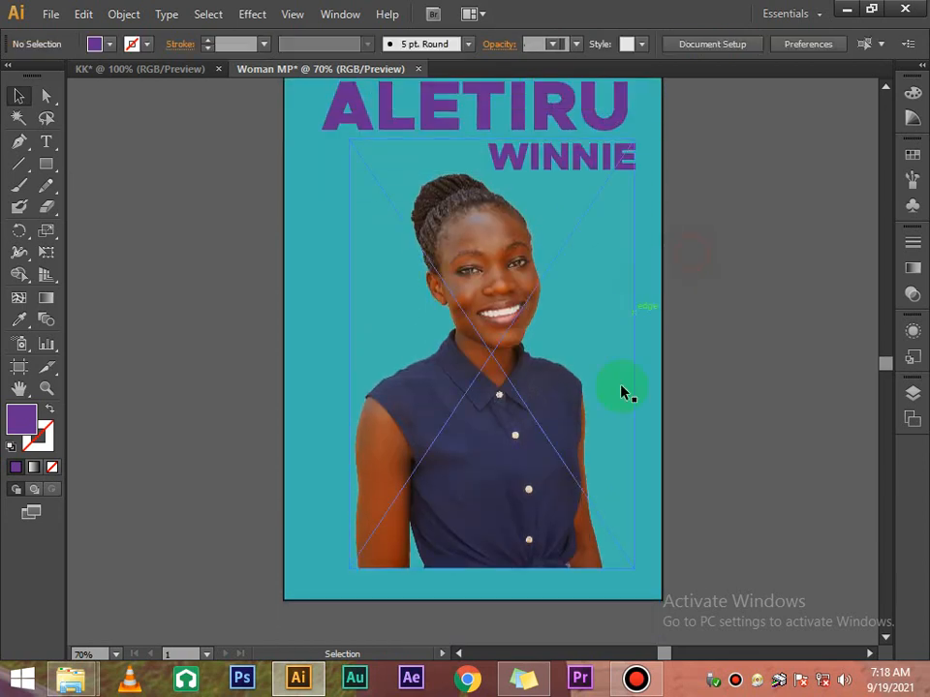
{"action": "scroll", "coordinate": [200, 332], "scroll_direction": "up", "scroll_amount": 1}
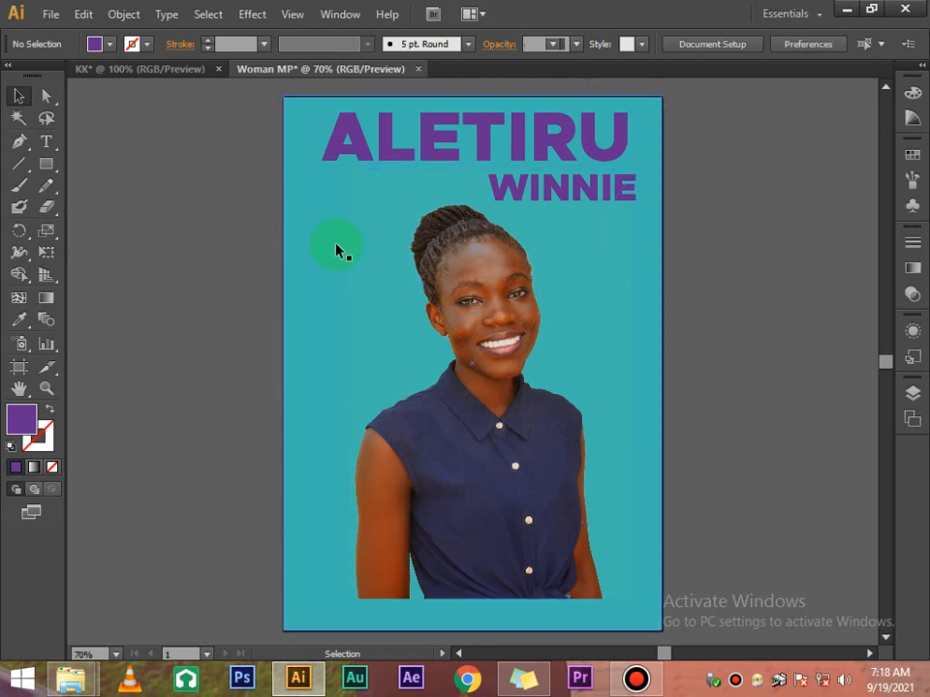
{"action": "left_click_drag", "start_coordinate": [40, 148], "coordinate": [104, 207]}
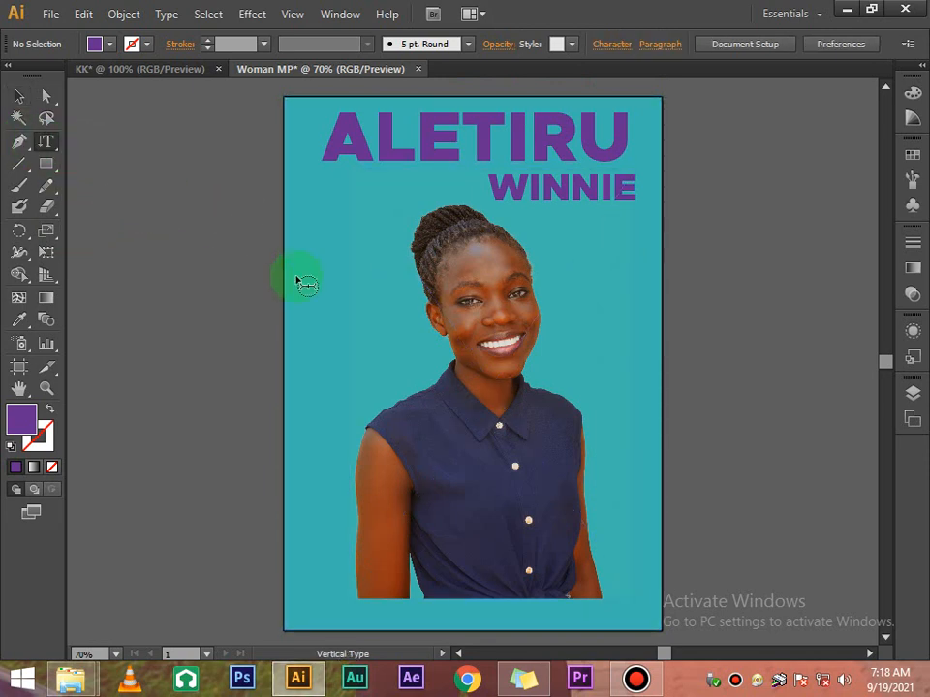
Type VOTE vertically left of the portrait and fill it orange
{"action": "left_click", "coordinate": [328, 257]}
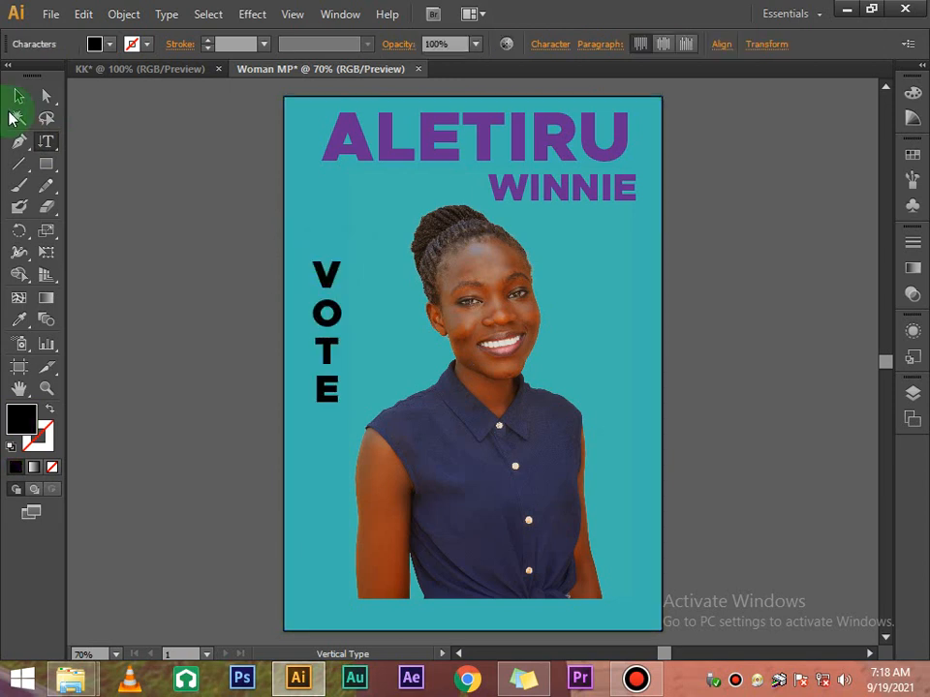
{"action": "left_click", "coordinate": [16, 101]}
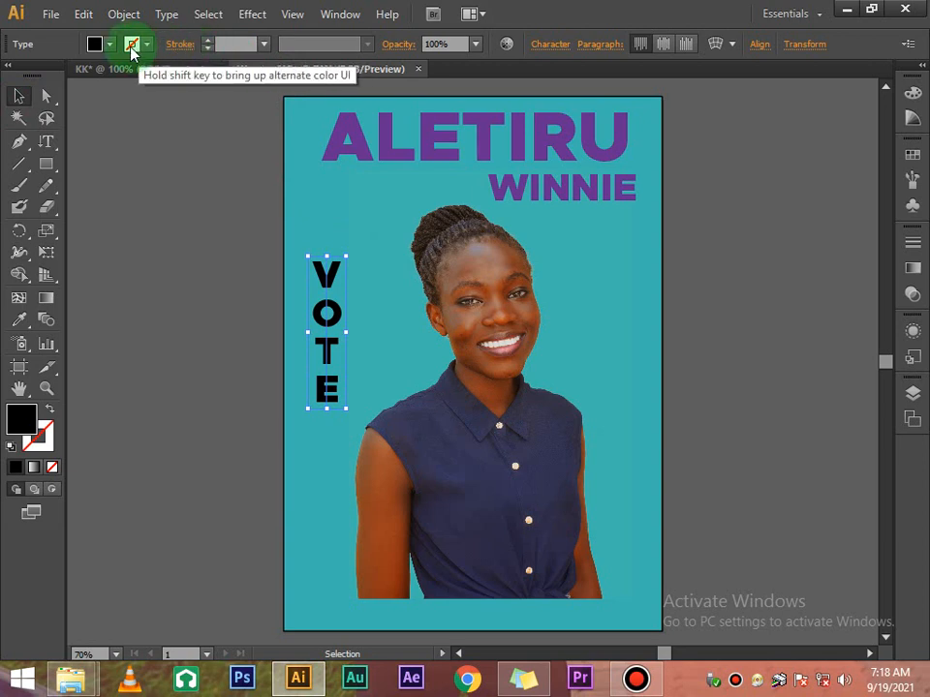
{"action": "left_click", "coordinate": [111, 45]}
{"action": "left_click", "coordinate": [175, 81]}
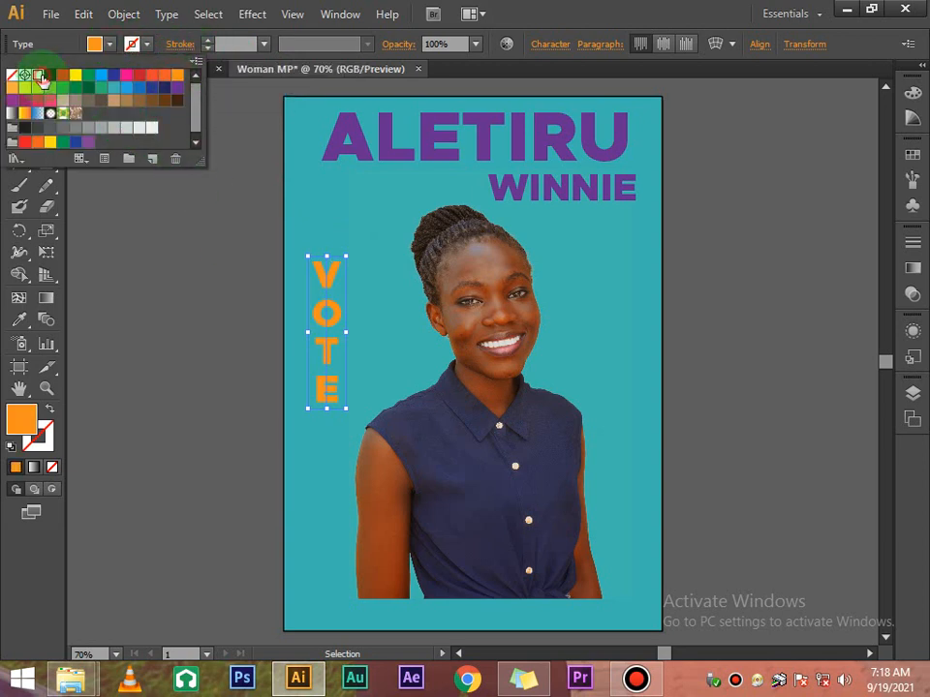
Fill VOTE with Black, editing the swatch's green and blue values down to 0
{"action": "left_click", "coordinate": [39, 76]}
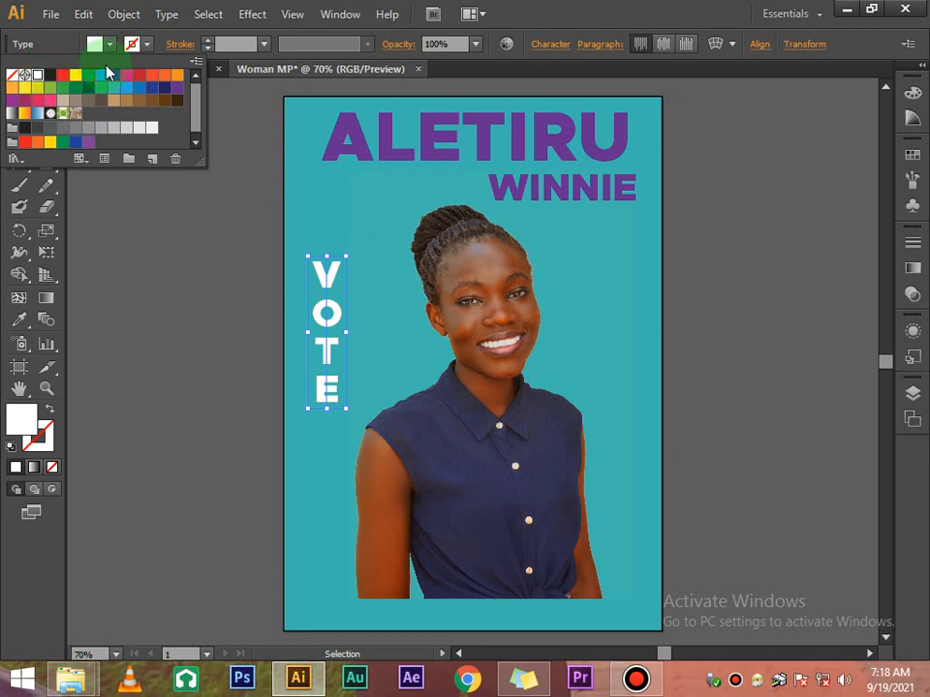
{"action": "left_click", "coordinate": [176, 75]}
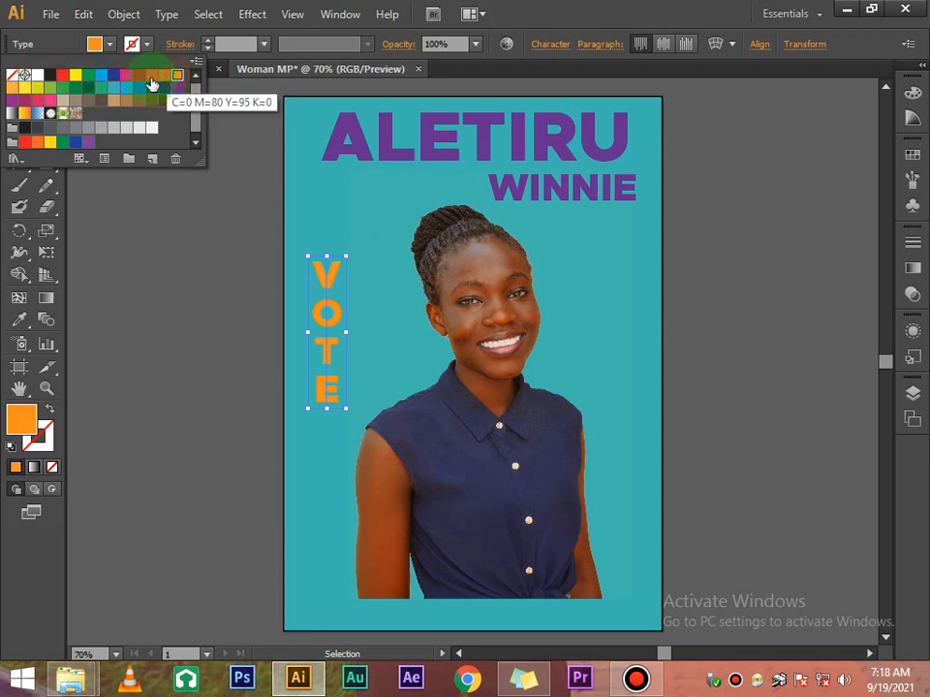
{"action": "left_click", "coordinate": [49, 76]}
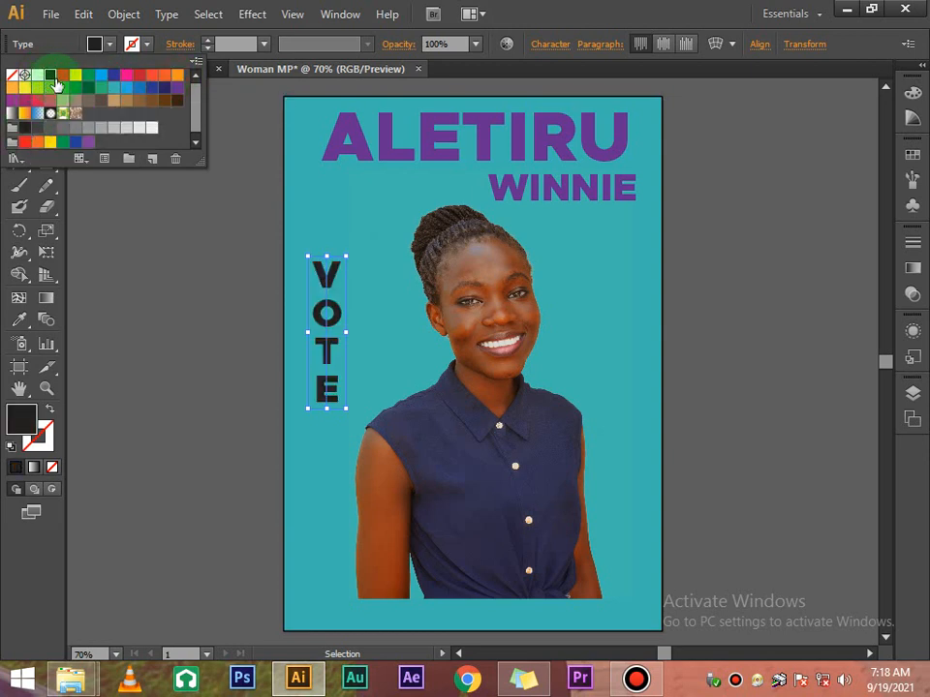
{"action": "double_click", "coordinate": [50, 77]}
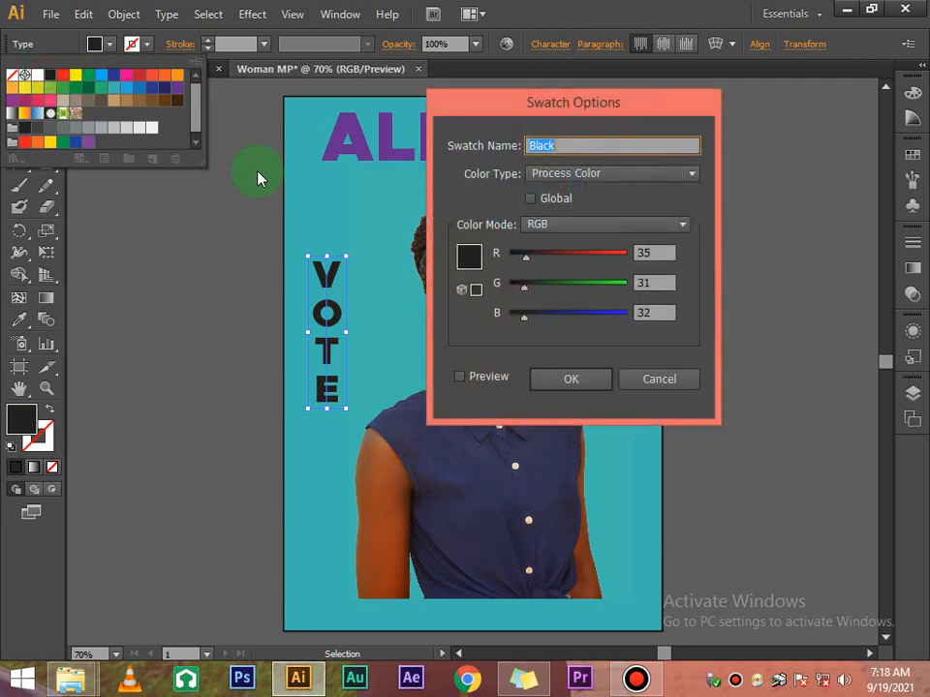
{"action": "left_click_drag", "start_coordinate": [521, 290], "coordinate": [489, 300]}
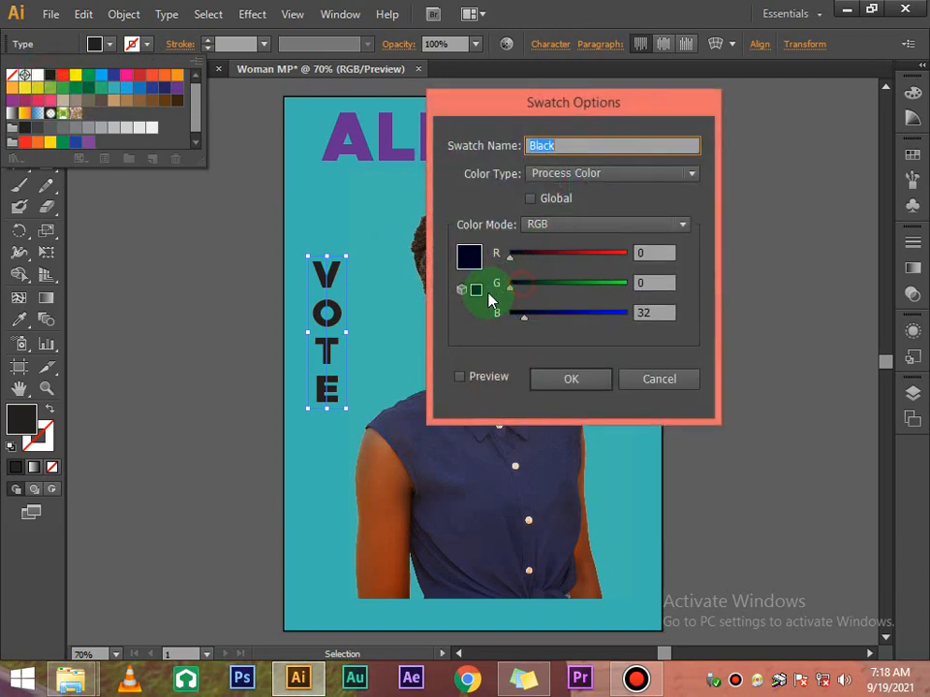
{"action": "left_click", "coordinate": [460, 376]}
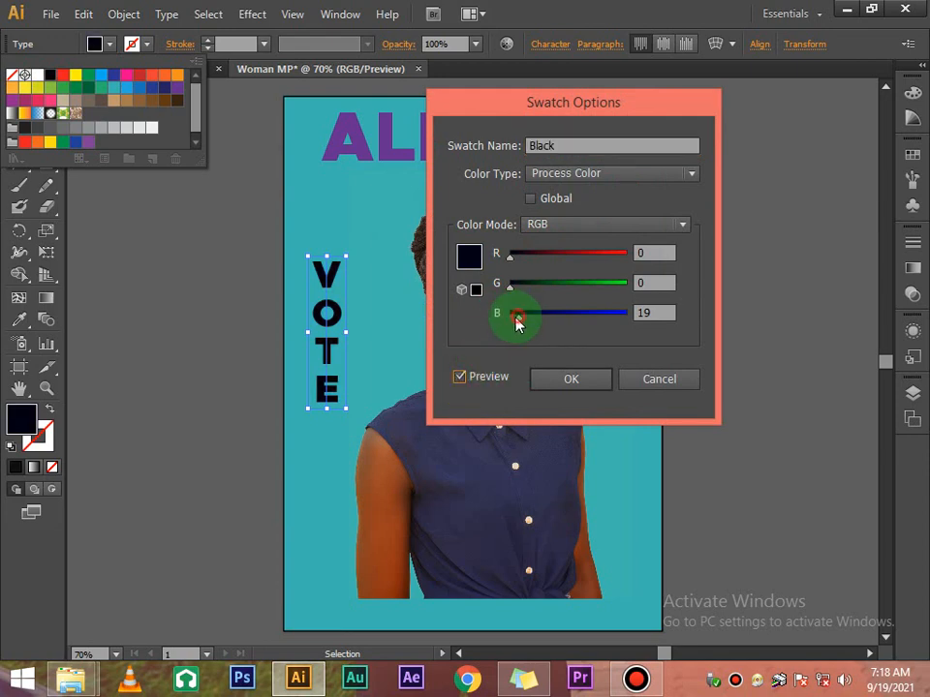
{"action": "left_click_drag", "start_coordinate": [516, 318], "coordinate": [506, 317]}
{"action": "left_click", "coordinate": [573, 382]}
{"action": "left_click", "coordinate": [706, 327]}
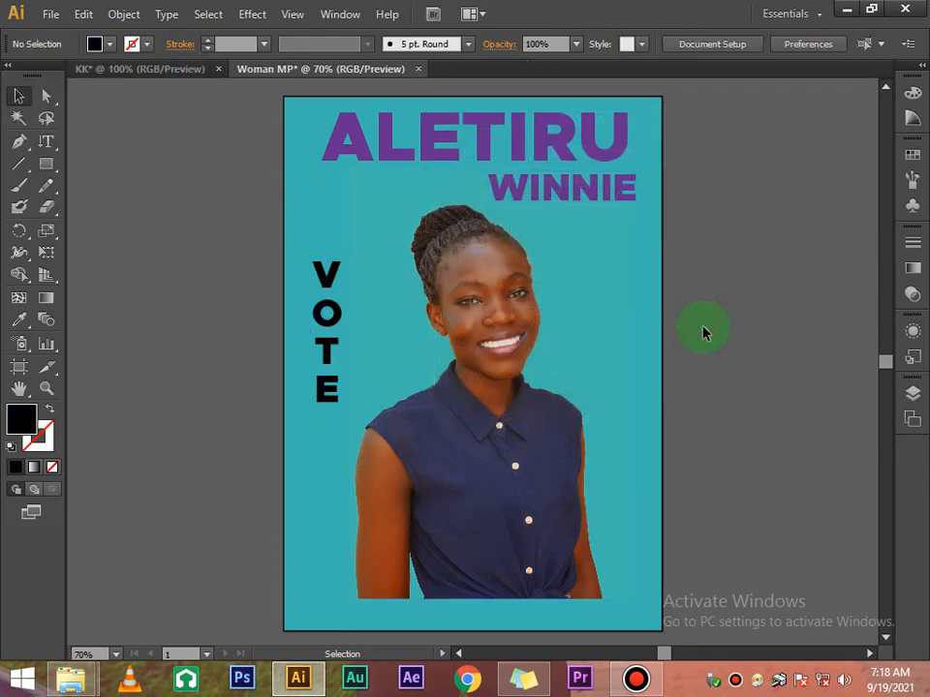
Reduce the VOTE font size by two steps in the Character panel
{"action": "scroll", "coordinate": [706, 328], "scroll_direction": "up", "scroll_amount": 2}
{"action": "left_click", "coordinate": [338, 365]}
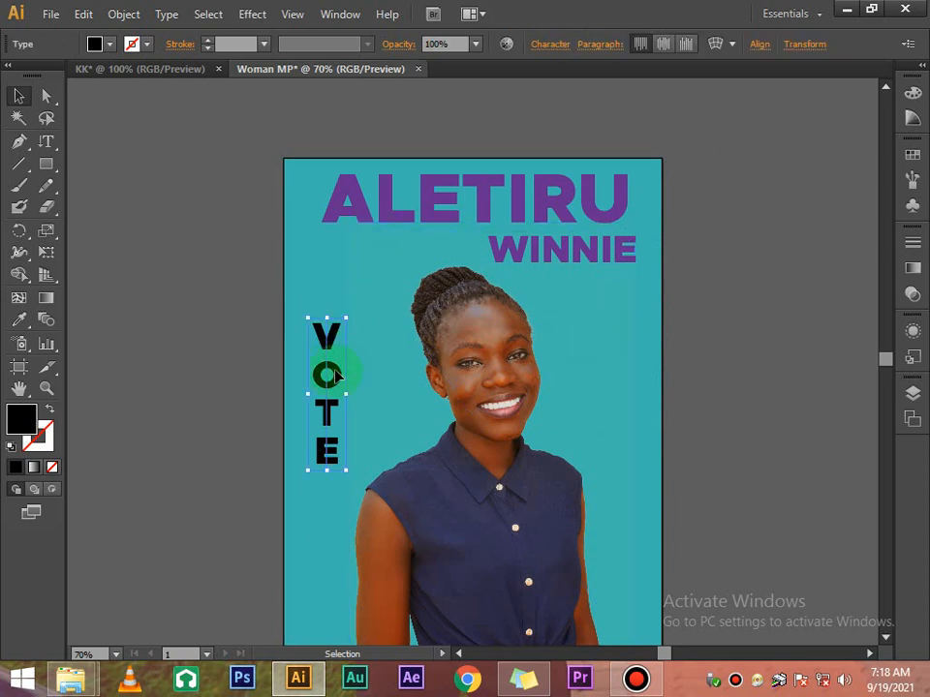
{"action": "left_click", "coordinate": [562, 49]}
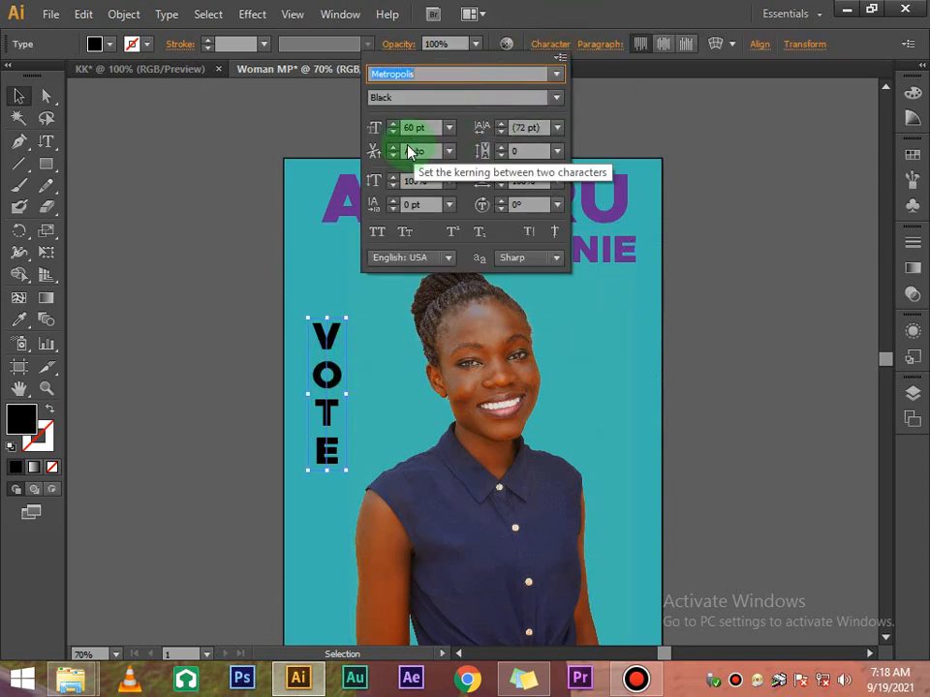
{"action": "left_click", "coordinate": [393, 133]}
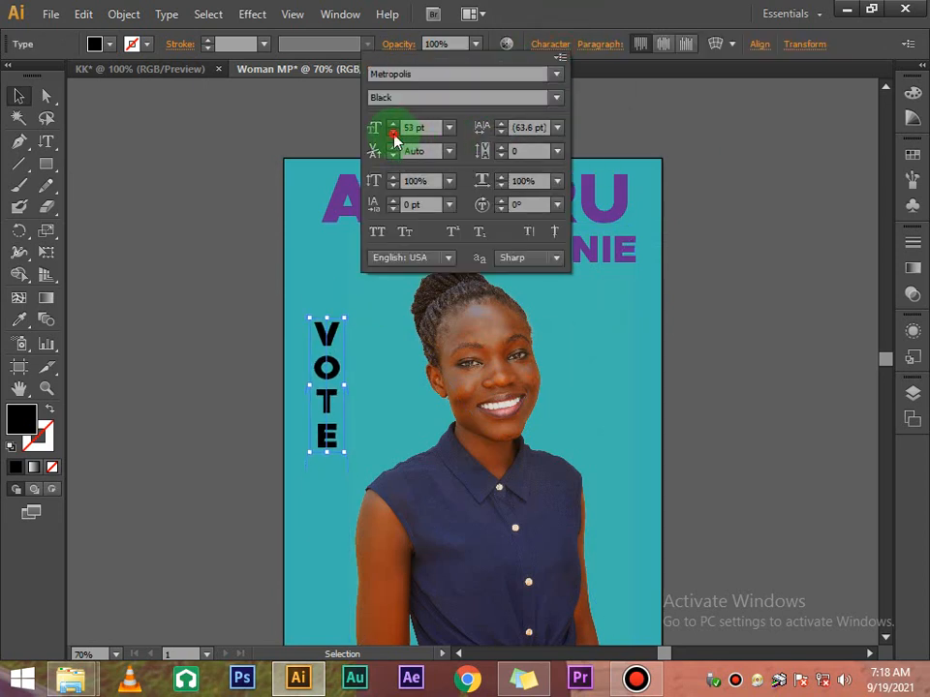
{"action": "left_click", "coordinate": [394, 133]}
{"action": "left_click", "coordinate": [393, 134]}
{"action": "left_click", "coordinate": [132, 259]}
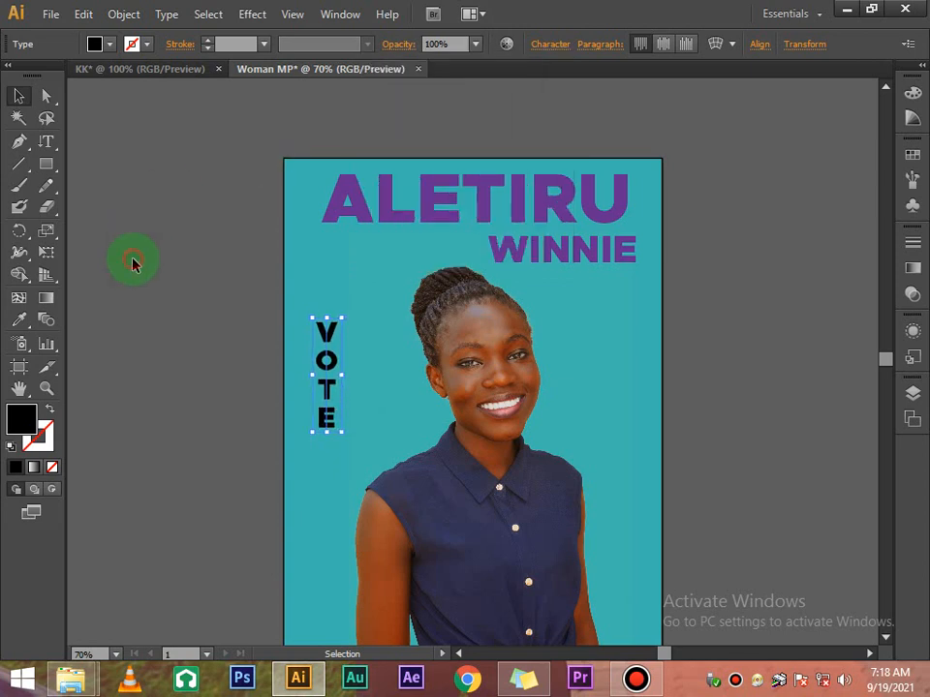
{"action": "left_click", "coordinate": [338, 391]}
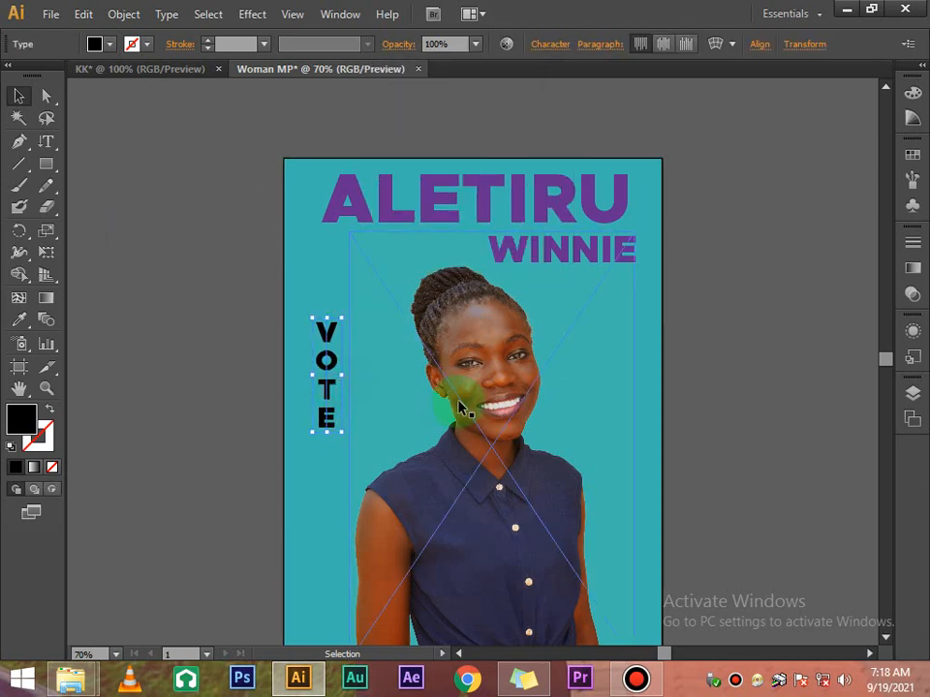
{"action": "left_click", "coordinate": [736, 270]}
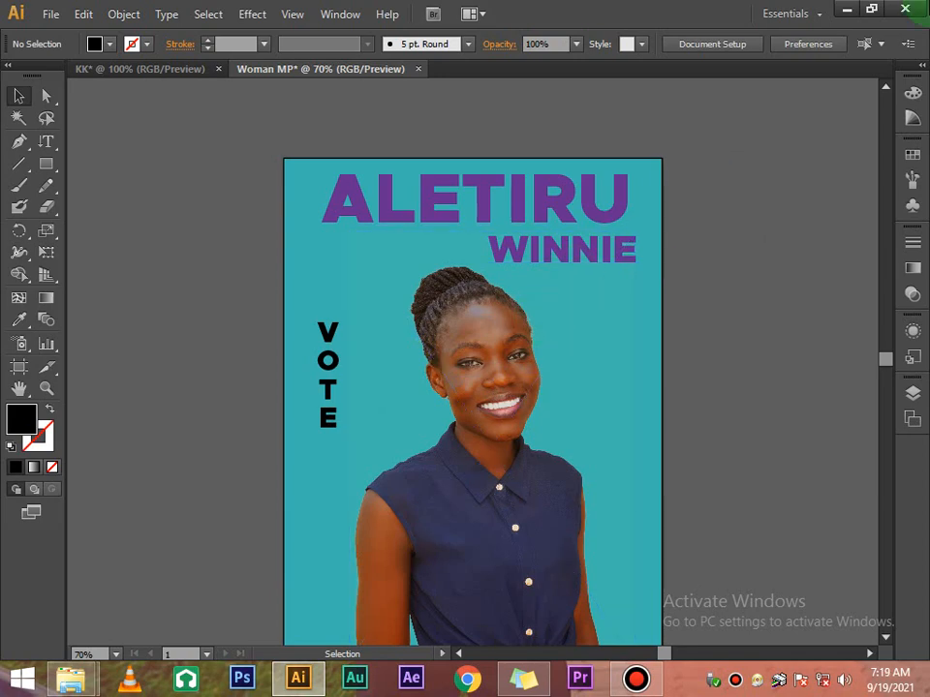
{"action": "left_click", "coordinate": [846, 10]}
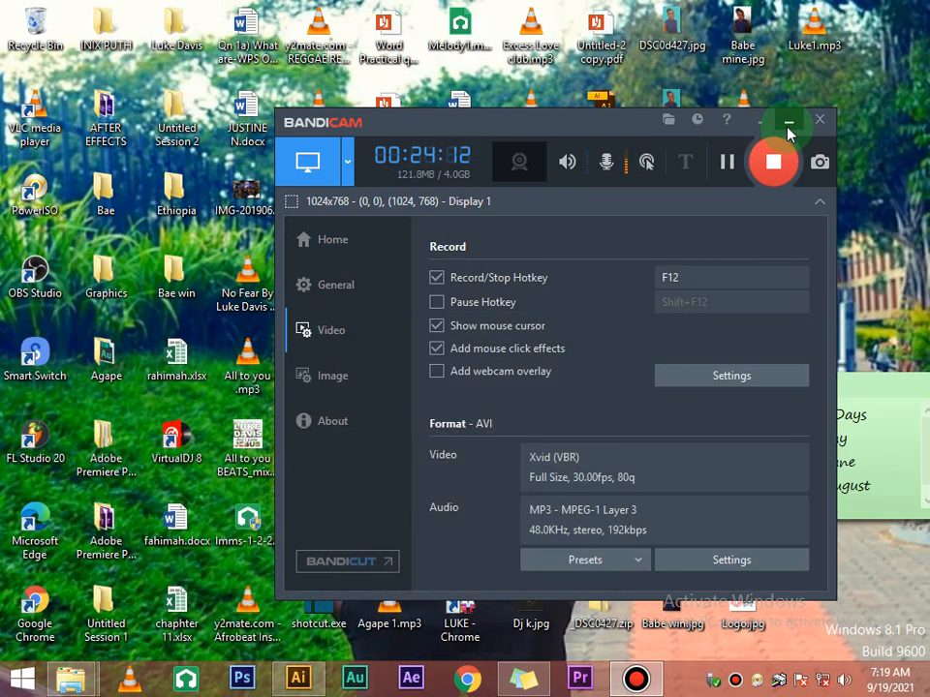
Drag Dj k.jpg from the desktop into the Illustrator poster document
{"action": "left_click", "coordinate": [788, 125]}
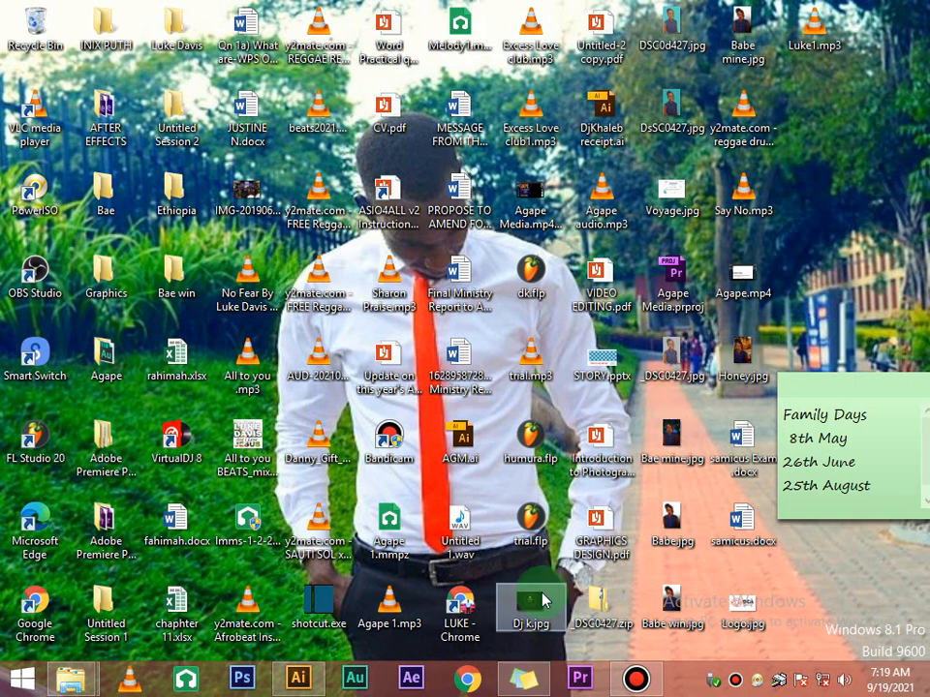
{"action": "left_click_drag", "start_coordinate": [538, 605], "coordinate": [575, 362]}
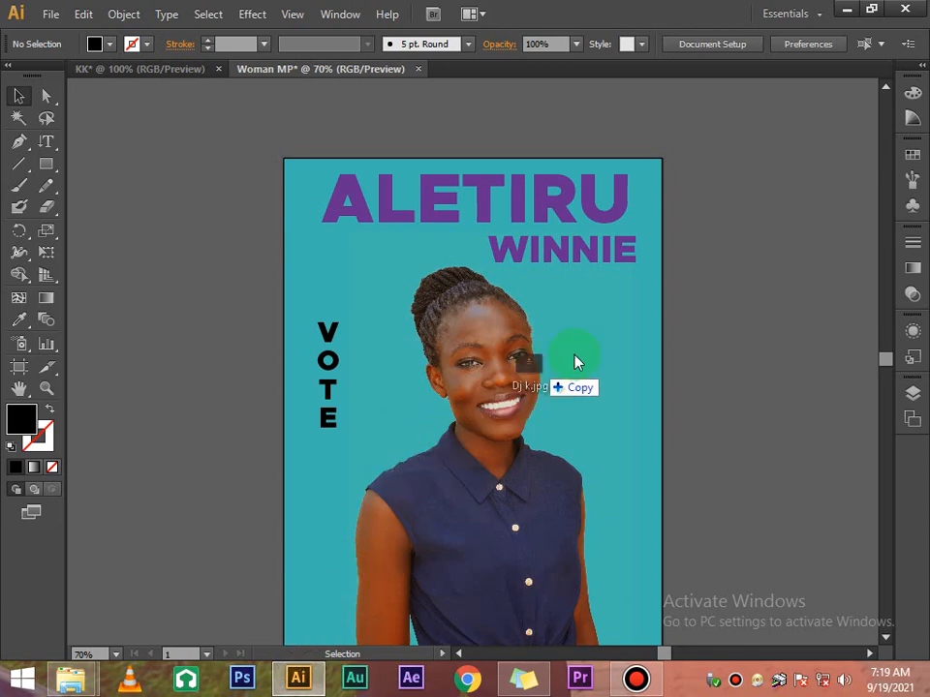
Place the Dj k.jpg logo and move it above the poster artboard
{"action": "left_click_drag", "start_coordinate": [697, 332], "coordinate": [699, 327]}
{"action": "scroll", "coordinate": [694, 358], "scroll_direction": "up", "scroll_amount": 8}
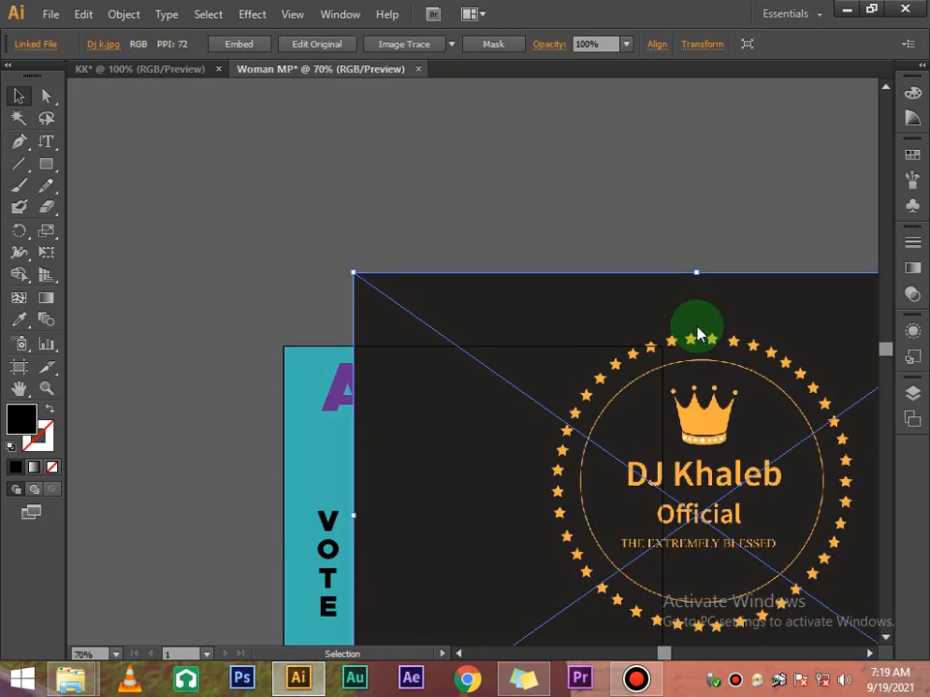
{"action": "left_click_drag", "start_coordinate": [741, 540], "coordinate": [585, 261]}
{"action": "left_click_drag", "start_coordinate": [608, 367], "coordinate": [598, 254]}
{"action": "left_click_drag", "start_coordinate": [602, 337], "coordinate": [601, 300]}
{"action": "scroll", "coordinate": [601, 304], "scroll_direction": "up", "scroll_amount": 7}
{"action": "left_click", "coordinate": [553, 204]}
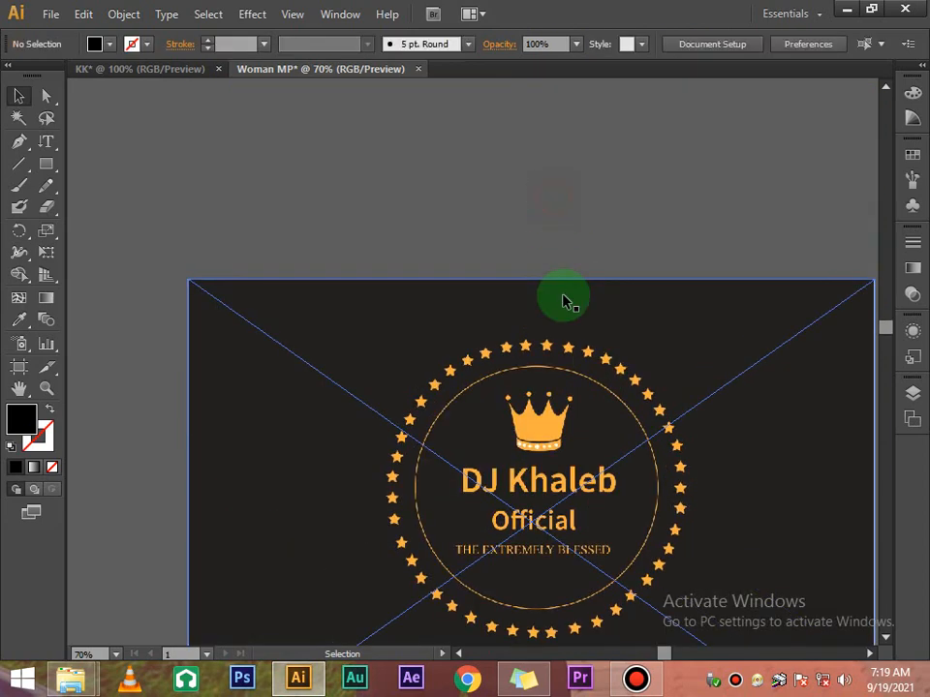
{"action": "scroll", "coordinate": [565, 299], "scroll_direction": "down", "scroll_amount": 2}
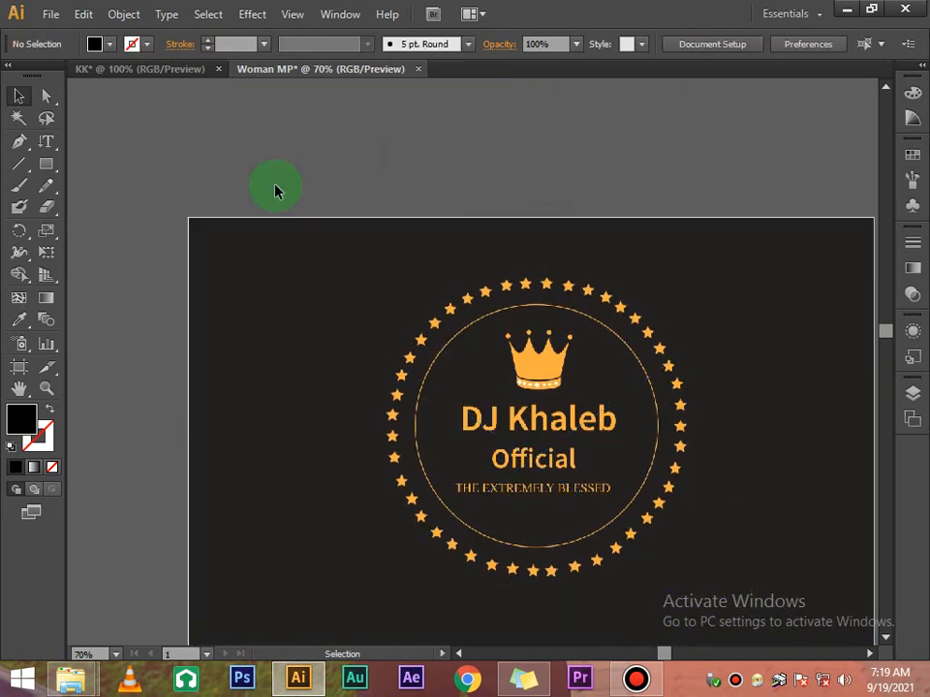
{"action": "scroll", "coordinate": [503, 329], "scroll_direction": "down", "scroll_amount": 3}
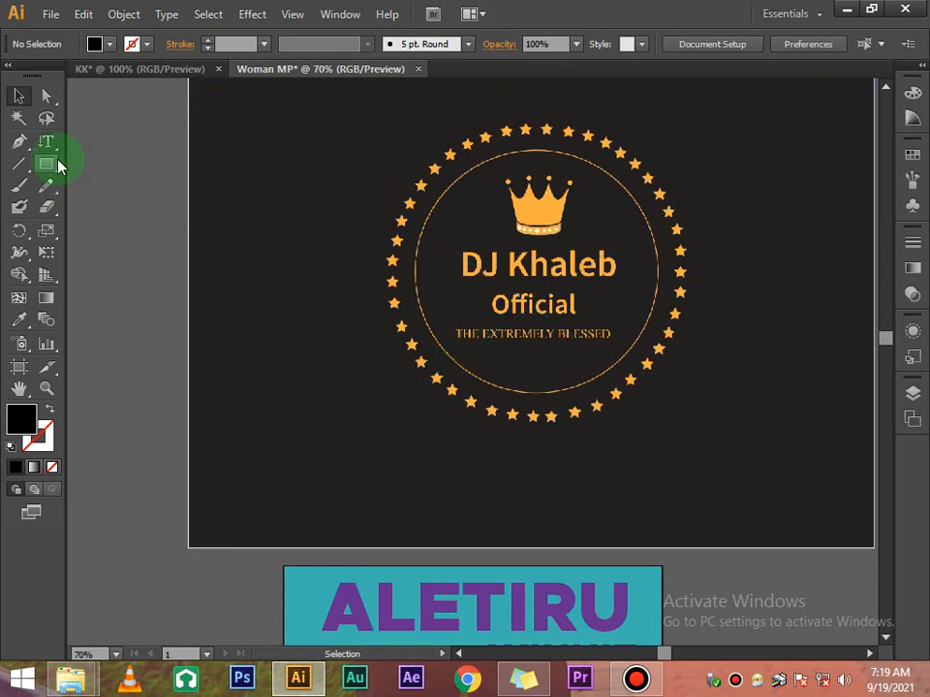
Draw an unfilled circle over the round star badge and select it with the logo
{"action": "left_click_drag", "start_coordinate": [59, 162], "coordinate": [89, 208]}
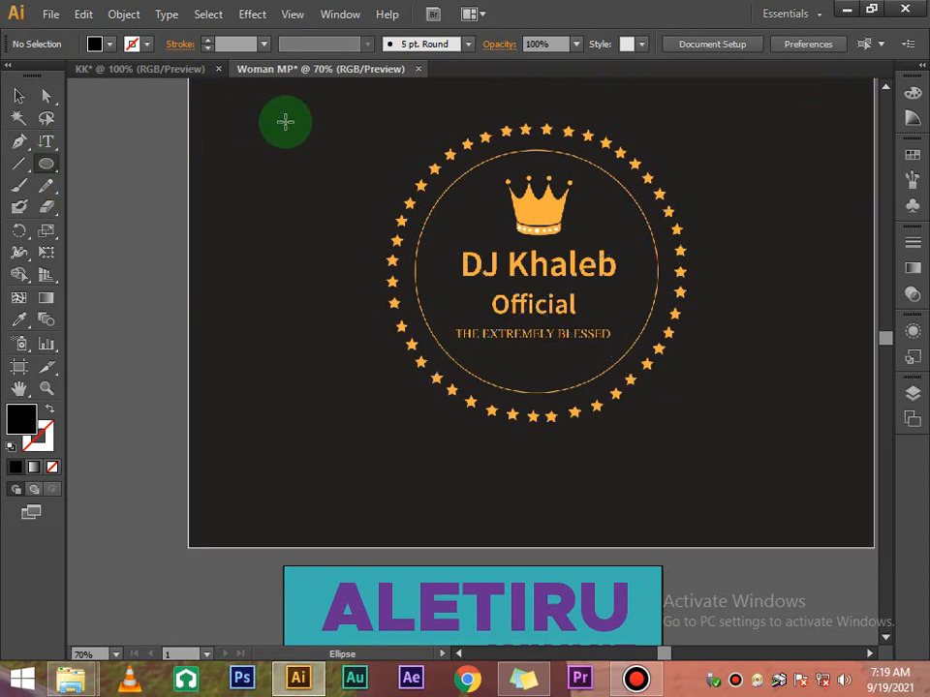
{"action": "scroll", "coordinate": [252, 116], "scroll_direction": "up", "scroll_amount": 1}
{"action": "left_click_drag", "start_coordinate": [404, 195], "coordinate": [703, 505]}
{"action": "left_click", "coordinate": [29, 98]}
{"action": "left_click", "coordinate": [377, 243]}
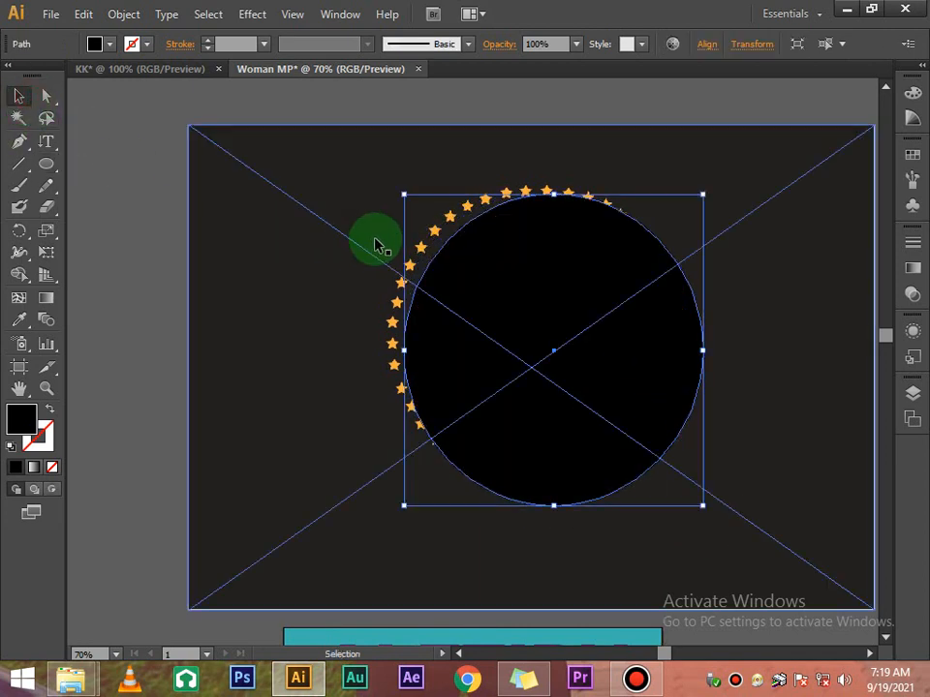
{"action": "mouse_move", "coordinate": [401, 194]}
{"action": "left_mouse_down"}
{"action": "mouse_move", "coordinate": [378, 191]}
{"action": "mouse_move", "coordinate": [373, 172]}
{"action": "left_mouse_up"}
{"action": "left_click", "coordinate": [124, 49]}
{"action": "left_click", "coordinate": [94, 44]}
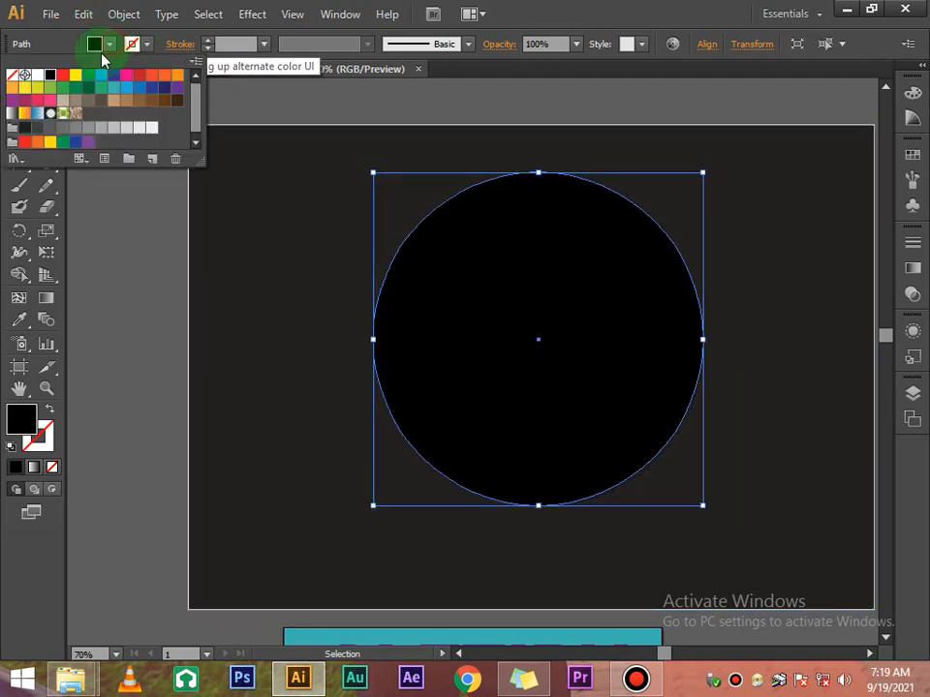
{"action": "left_click", "coordinate": [10, 75]}
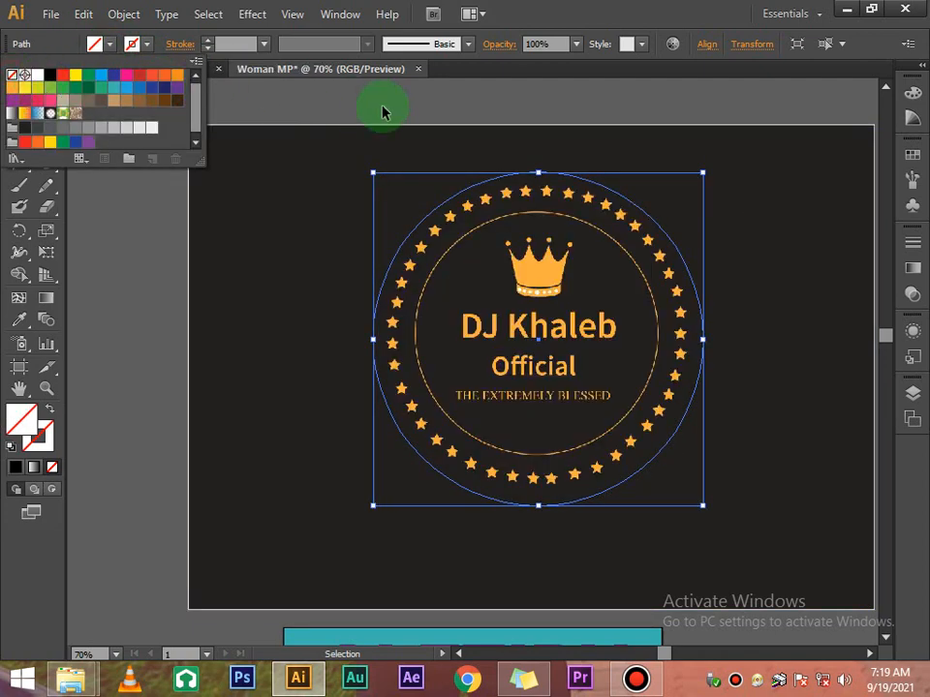
{"action": "left_click", "coordinate": [538, 173]}
{"action": "mouse_move", "coordinate": [539, 157]}
{"action": "left_mouse_down"}
{"action": "mouse_move", "coordinate": [538, 172]}
{"action": "mouse_move", "coordinate": [538, 160]}
{"action": "left_mouse_up"}
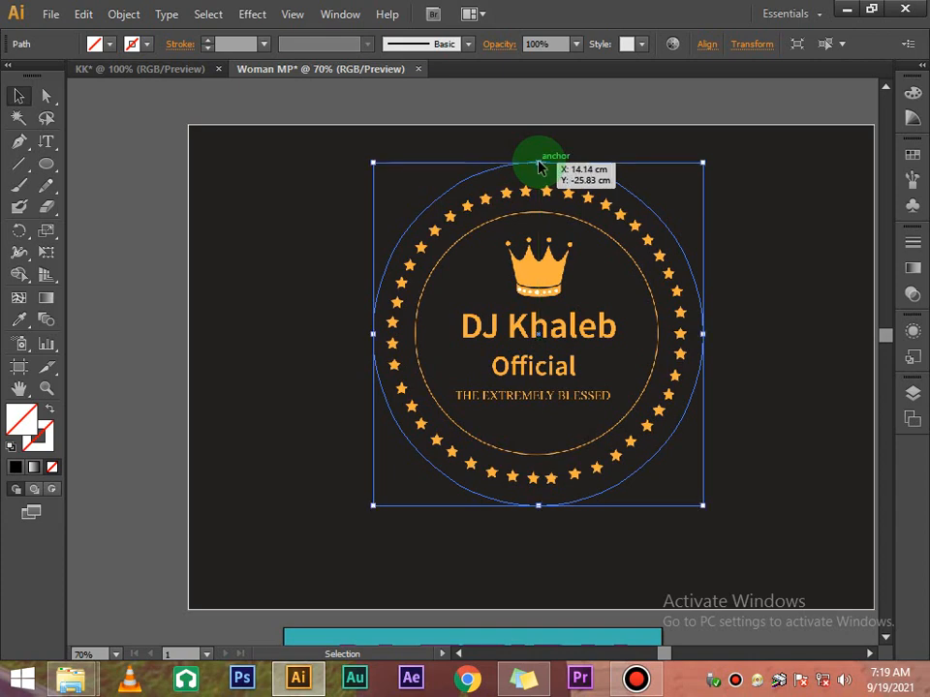
{"action": "left_click_drag", "start_coordinate": [547, 102], "coordinate": [701, 479]}
Clip the logo image with a clipping mask to make a round badge
{"action": "right_click", "coordinate": [632, 290]}
{"action": "left_click", "coordinate": [683, 379]}
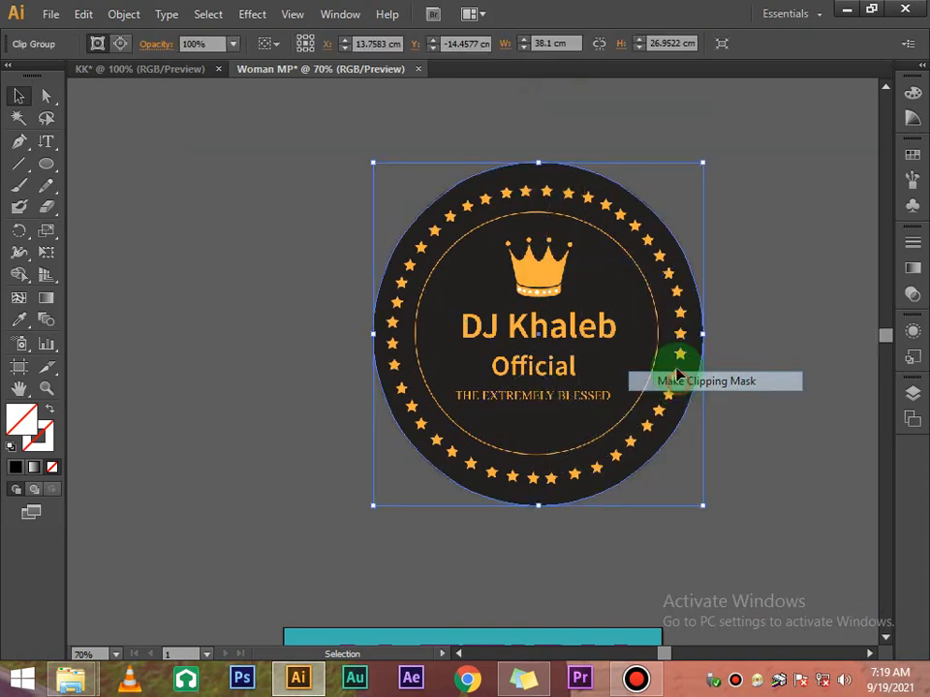
{"action": "scroll", "coordinate": [677, 376], "scroll_direction": "down", "scroll_amount": 3}
{"action": "left_click", "coordinate": [706, 245]}
{"action": "left_click", "coordinate": [665, 218]}
Scale the badge to 90% and repeat twice to reach about 4.65 cm wide
{"action": "right_click", "coordinate": [666, 224]}
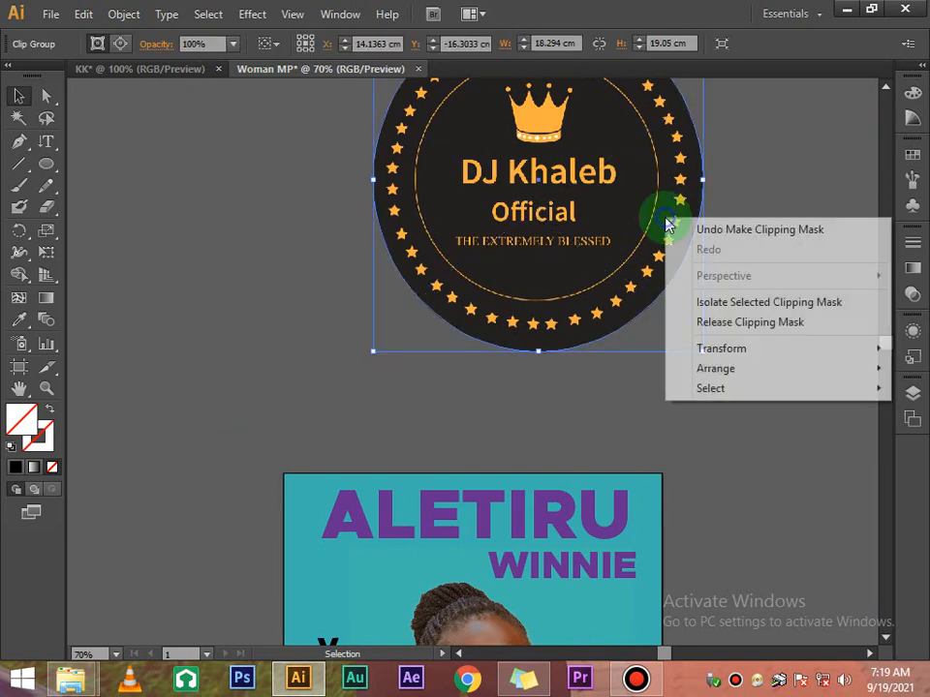
{"action": "mouse_move", "coordinate": [745, 350]}
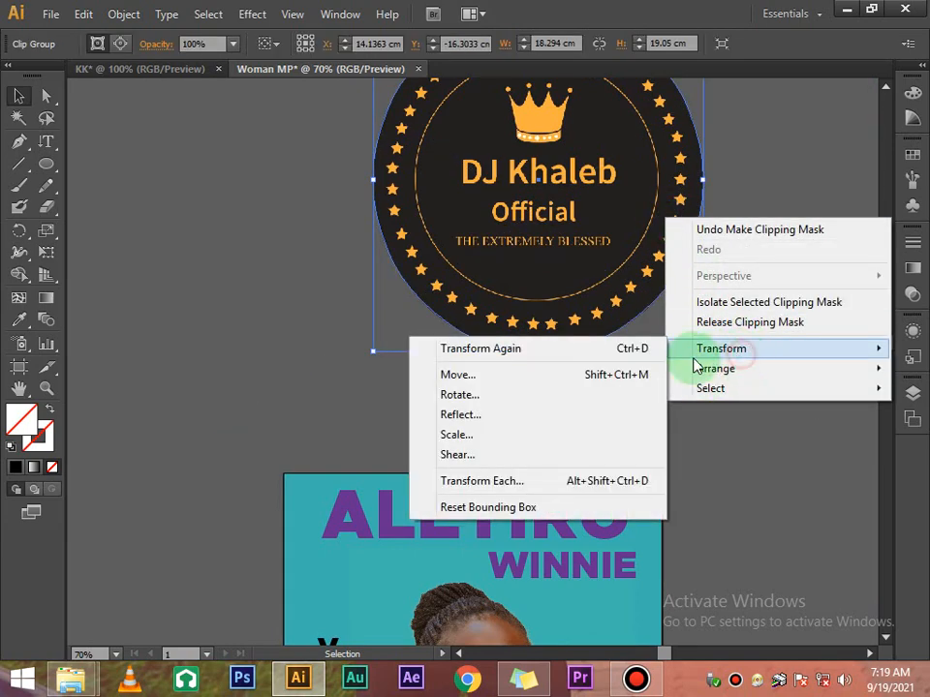
{"action": "left_click", "coordinate": [512, 435]}
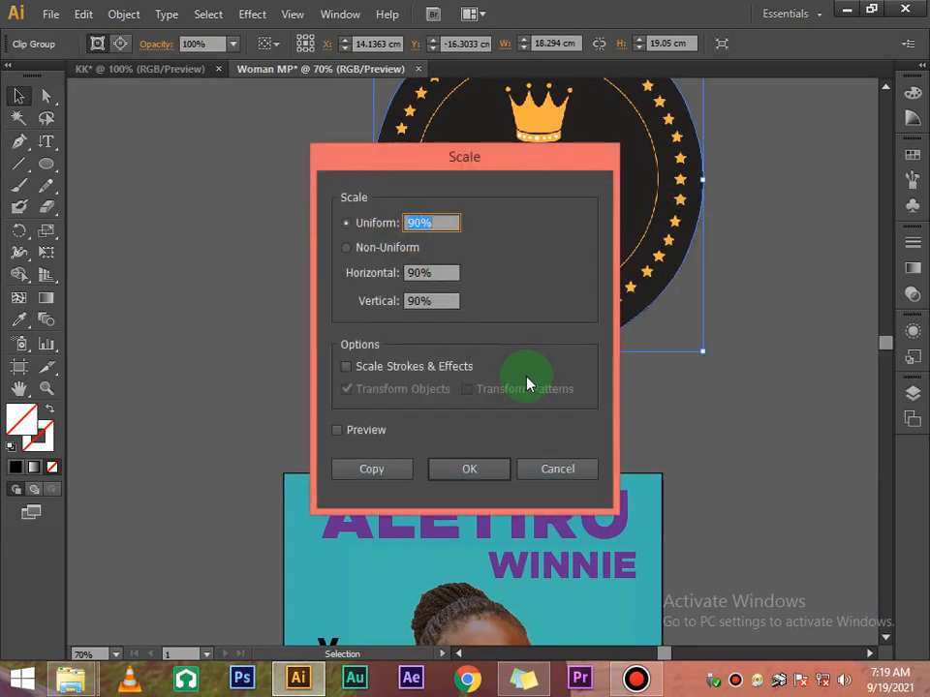
{"action": "left_click", "coordinate": [500, 469]}
{"action": "key", "text": "ctrl+d"}
{"action": "key", "text": "ctrl+d"}
{"action": "key", "text": "ctrl+d"}
{"action": "key", "text": "ctrl+d"}
{"action": "key", "text": "ctrl+d"}
{"action": "key", "text": "ctrl+d"}
{"action": "key", "text": "ctrl+d"}
{"action": "key", "text": "ctrl+d"}
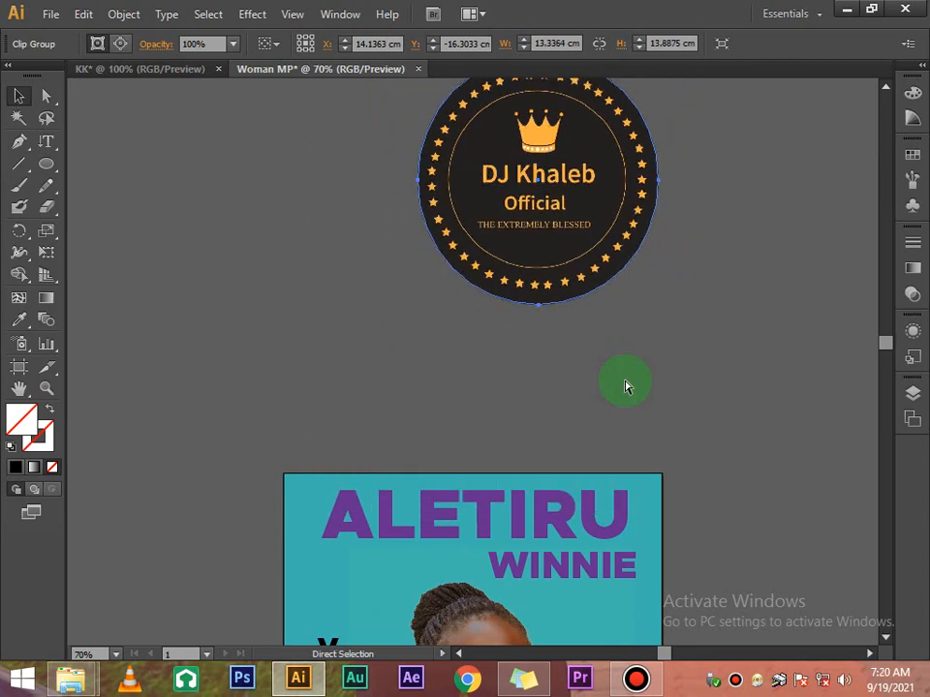
{"action": "key", "text": "ctrl+d"}
{"action": "key", "text": "ctrl+d"}
{"action": "key", "text": "ctrl+d"}
{"action": "key", "text": "ctrl+d"}
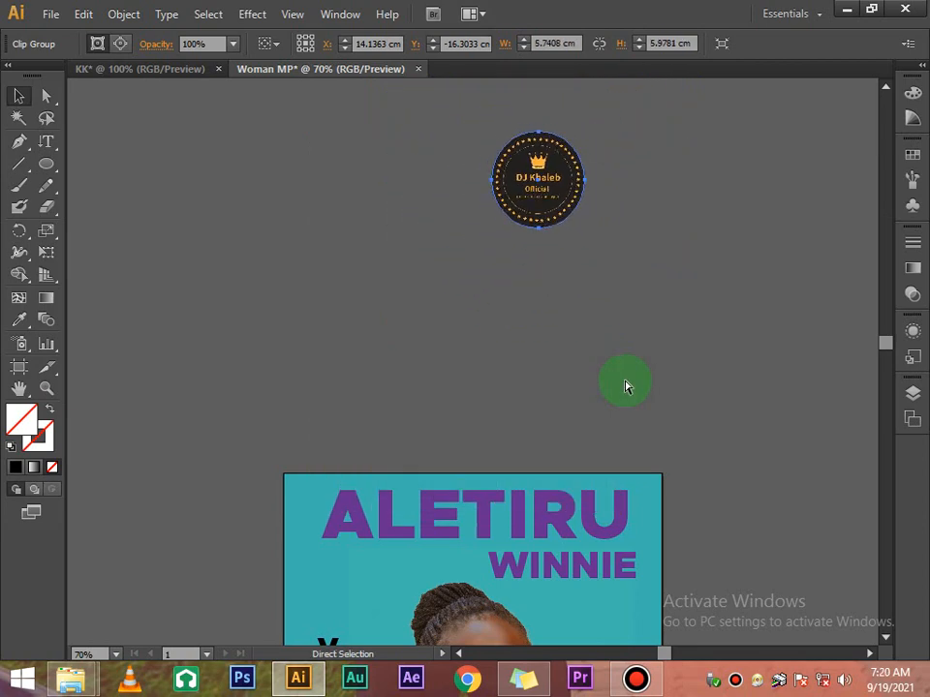
Move the badge down onto the poster's top-right corner
{"action": "scroll", "coordinate": [625, 381], "scroll_direction": "down", "scroll_amount": 6}
{"action": "scroll", "coordinate": [625, 366], "scroll_direction": "up", "scroll_amount": 5}
{"action": "left_click_drag", "start_coordinate": [544, 165], "coordinate": [590, 477]}
{"action": "scroll", "coordinate": [623, 345], "scroll_direction": "down", "scroll_amount": 5}
{"action": "left_click_drag", "start_coordinate": [593, 213], "coordinate": [610, 396]}
Scale the round logo badge uniformly to 90%
{"action": "left_click", "coordinate": [722, 281]}
{"action": "scroll", "coordinate": [721, 276], "scroll_direction": "down", "scroll_amount": 2}
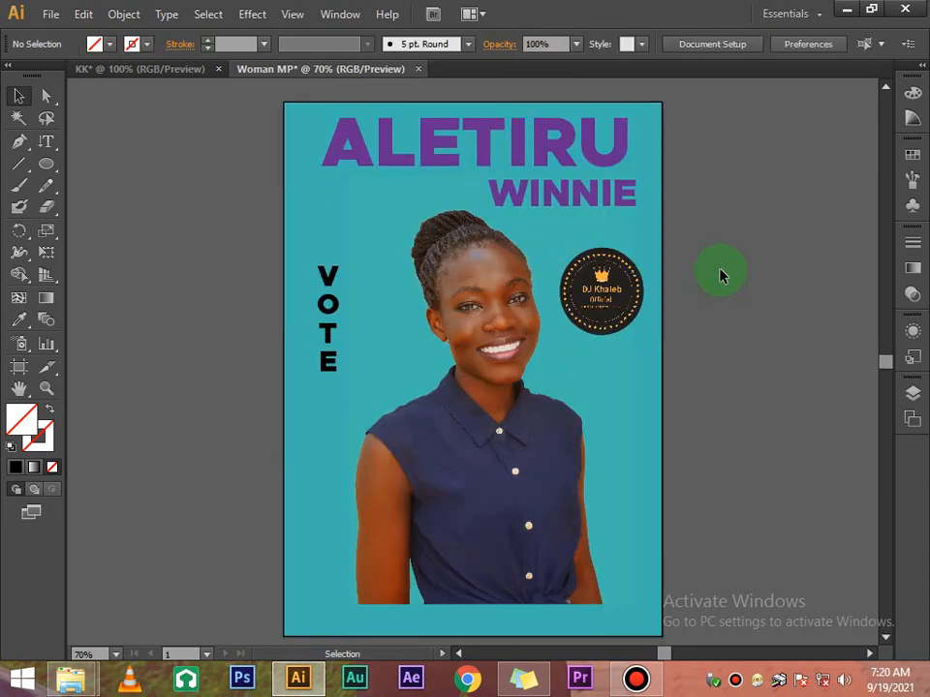
{"action": "left_click", "coordinate": [601, 302]}
{"action": "right_click", "coordinate": [607, 306]}
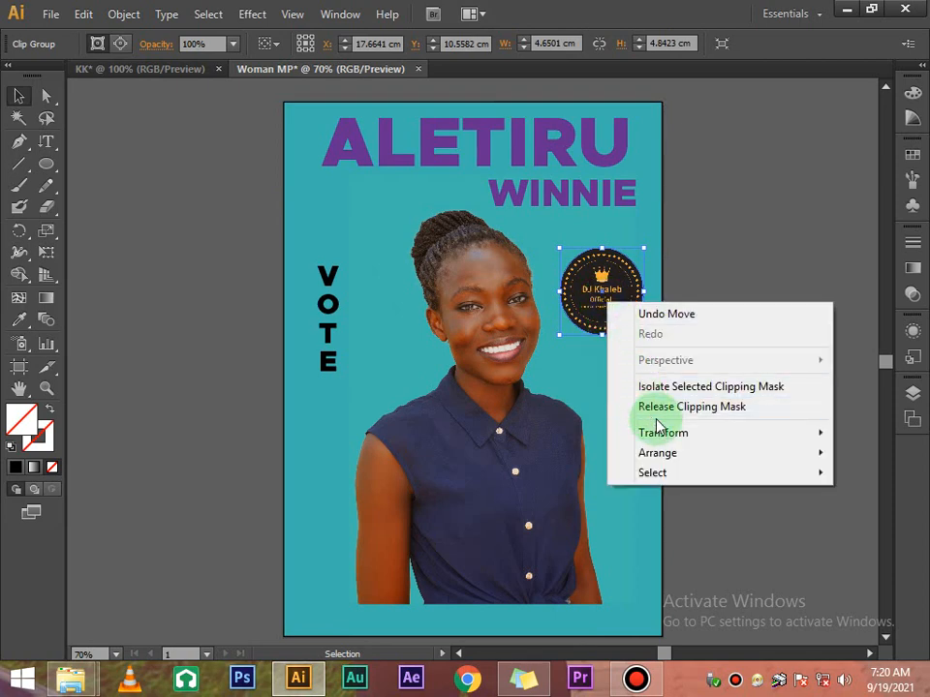
{"action": "mouse_move", "coordinate": [660, 437]}
{"action": "left_click", "coordinate": [425, 521]}
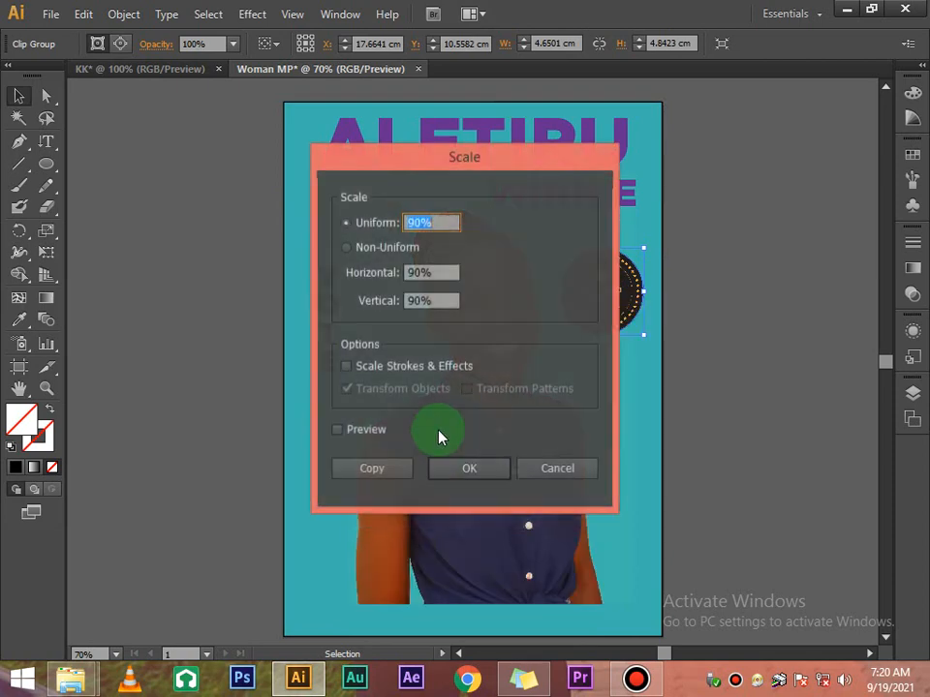
{"action": "left_click", "coordinate": [475, 470]}
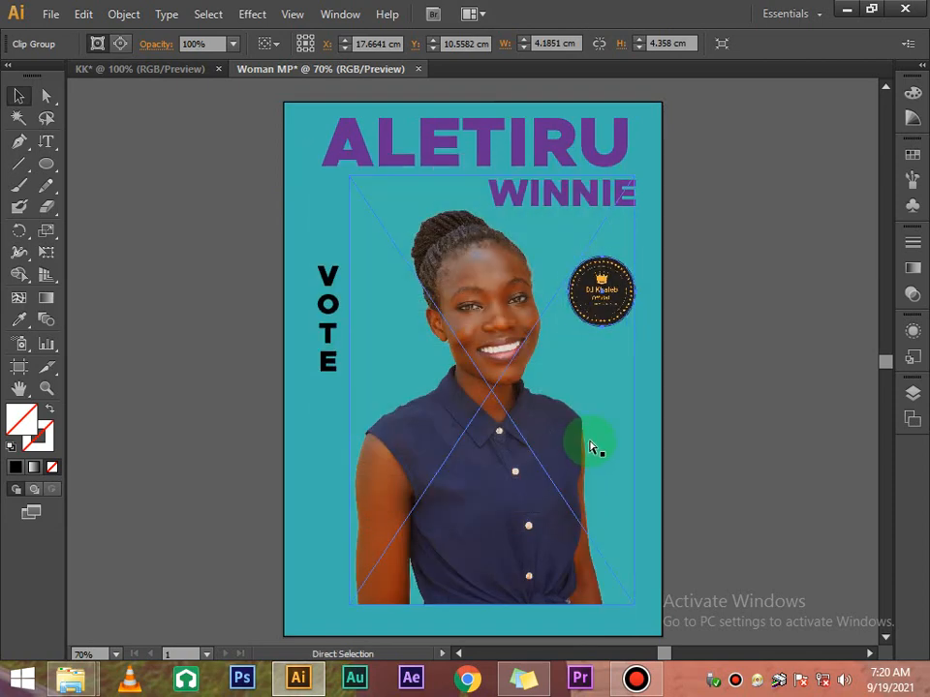
Nudge the badge slightly right beside the woman's face and check the layout
{"action": "left_click", "coordinate": [729, 330]}
{"action": "left_click", "coordinate": [605, 302]}
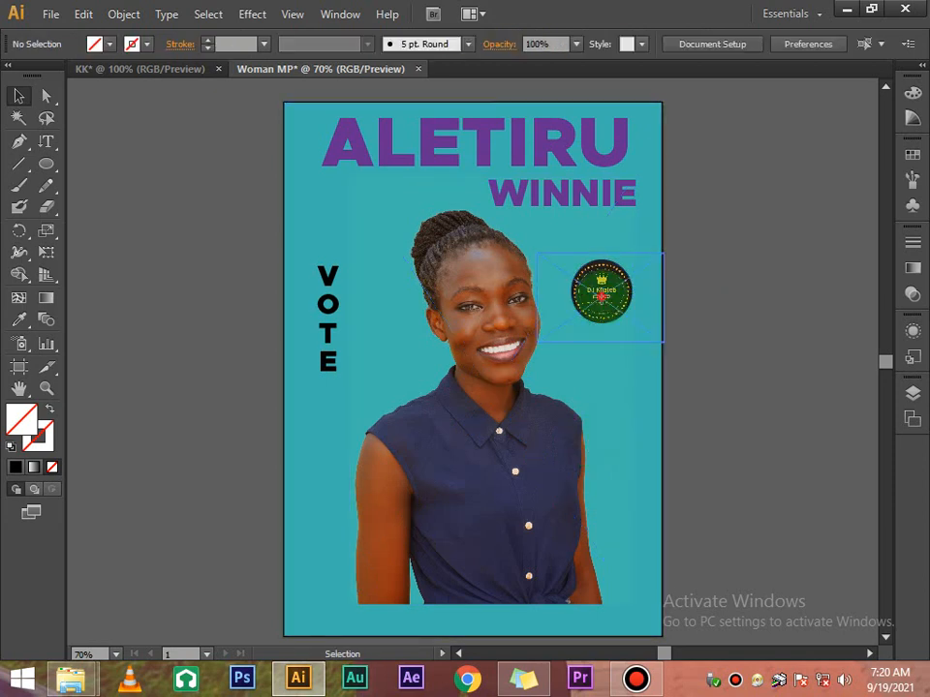
{"action": "left_click_drag", "start_coordinate": [606, 303], "coordinate": [611, 304]}
{"action": "scroll", "coordinate": [683, 300], "scroll_direction": "down", "scroll_amount": 2}
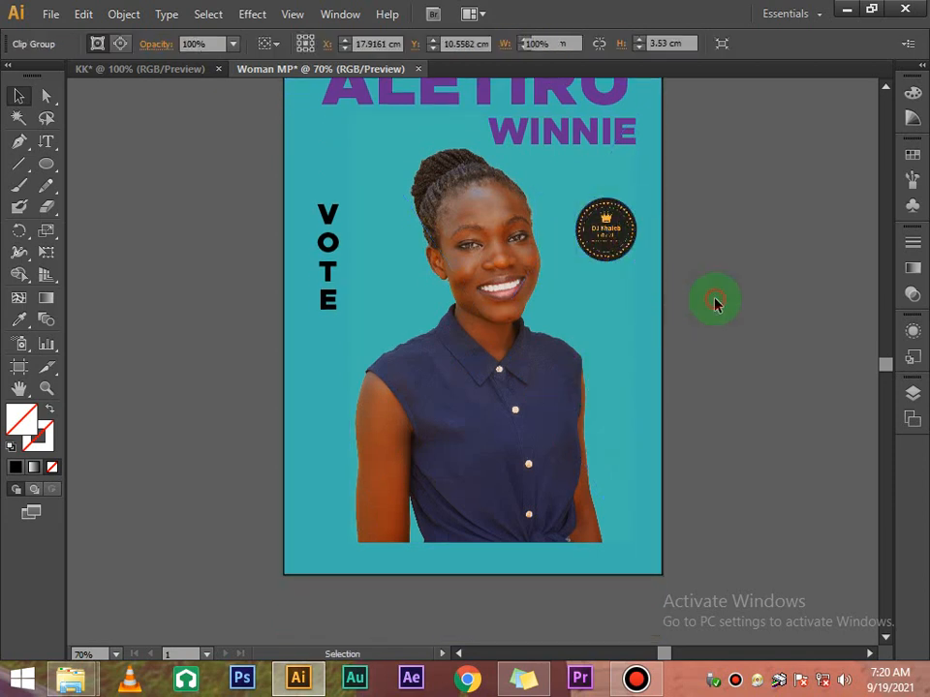
{"action": "left_click", "coordinate": [714, 304]}
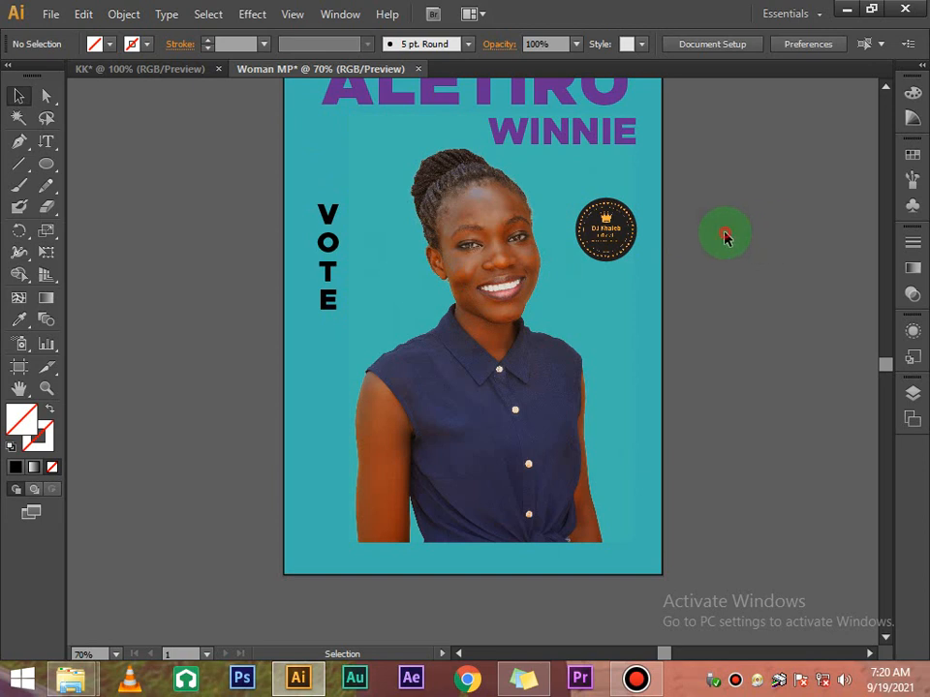
{"action": "scroll", "coordinate": [727, 238], "scroll_direction": "up", "scroll_amount": 4}
{"action": "scroll", "coordinate": [726, 237], "scroll_direction": "down", "scroll_amount": 4}
{"action": "scroll", "coordinate": [726, 232], "scroll_direction": "up", "scroll_amount": 2}
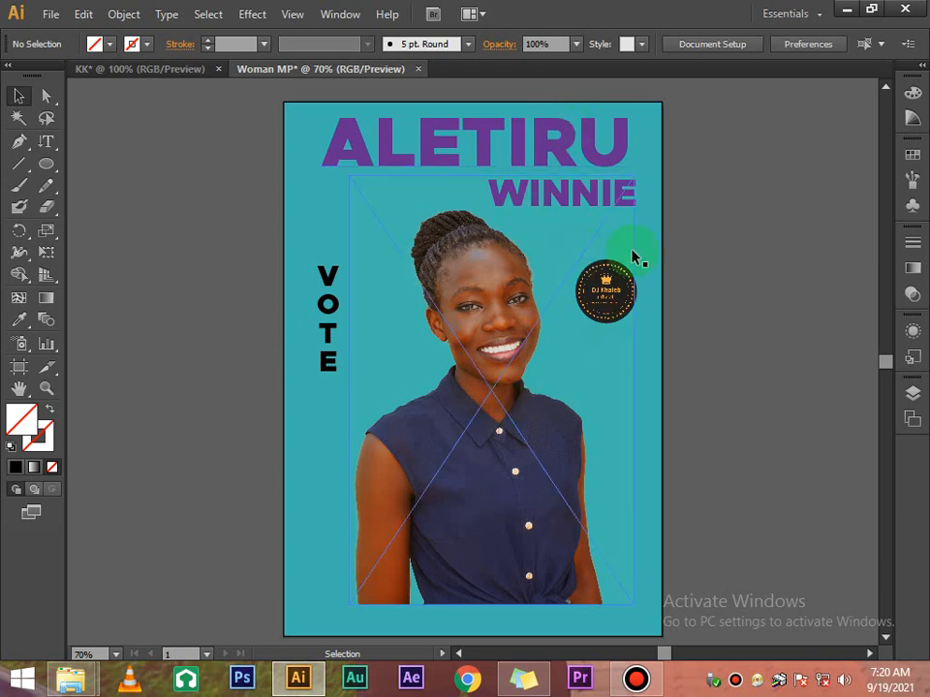
{"action": "left_click", "coordinate": [520, 382]}
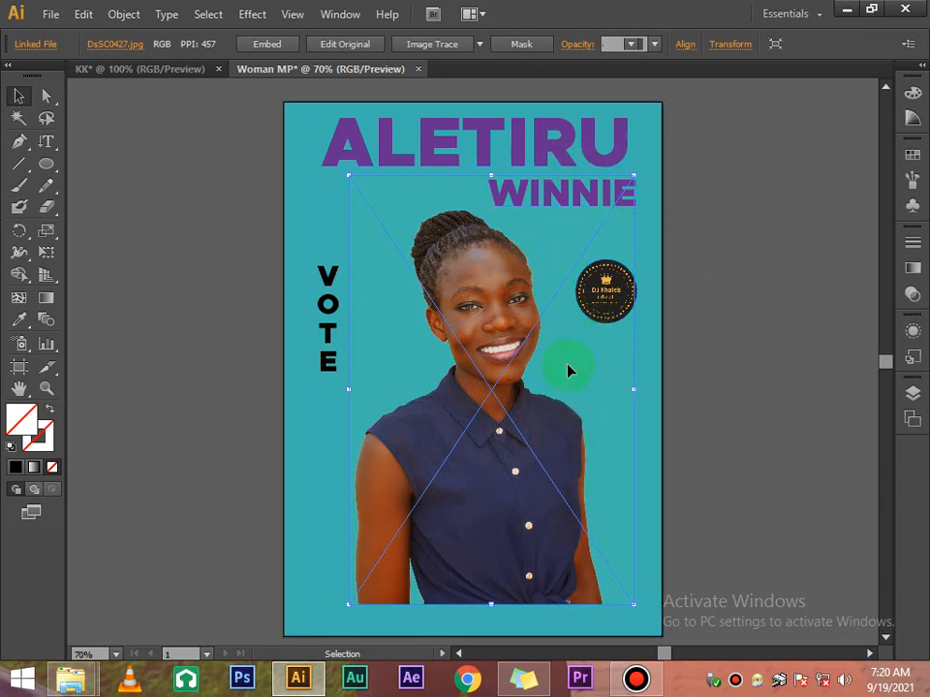
{"action": "left_click", "coordinate": [713, 296]}
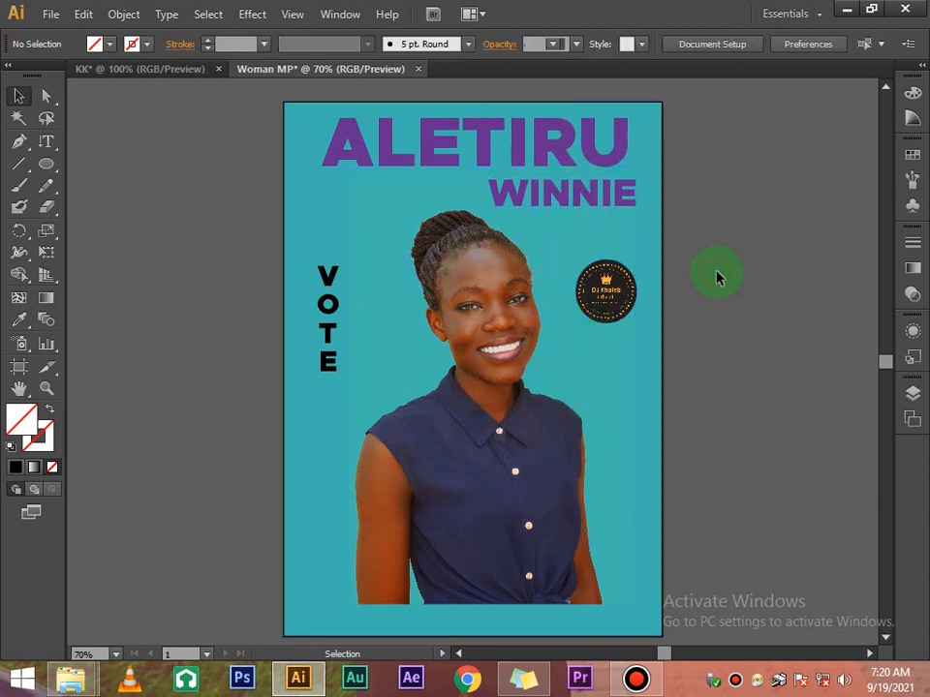
{"action": "scroll", "coordinate": [715, 276], "scroll_direction": "down", "scroll_amount": 3}
{"action": "scroll", "coordinate": [687, 278], "scroll_direction": "up", "scroll_amount": 2}
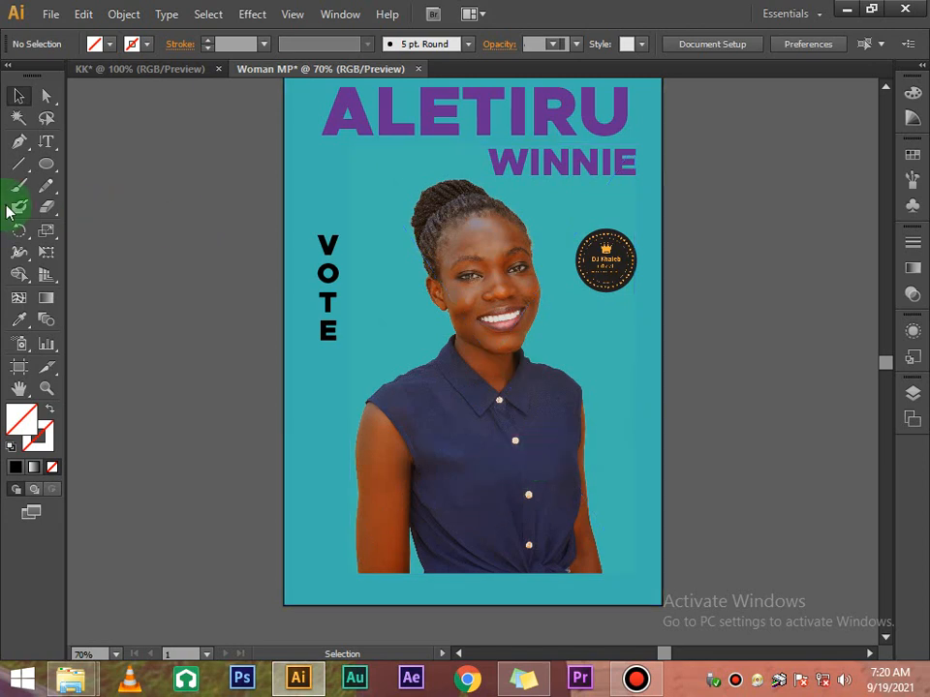
Add a horizontal text line reading 2021-2026 beside the poster
{"action": "left_click", "coordinate": [46, 140]}
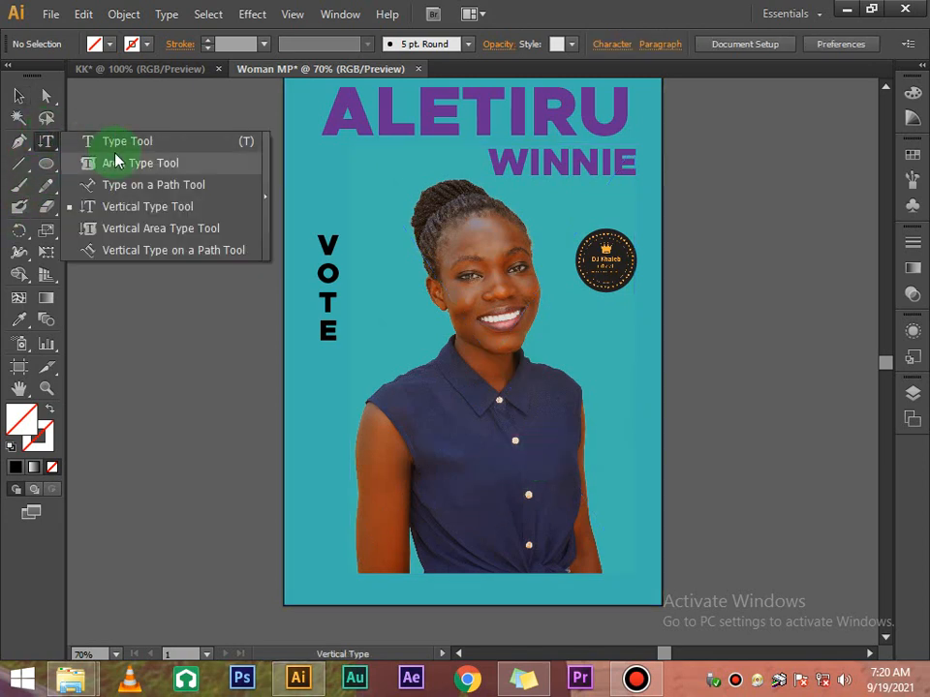
{"action": "left_click", "coordinate": [118, 142]}
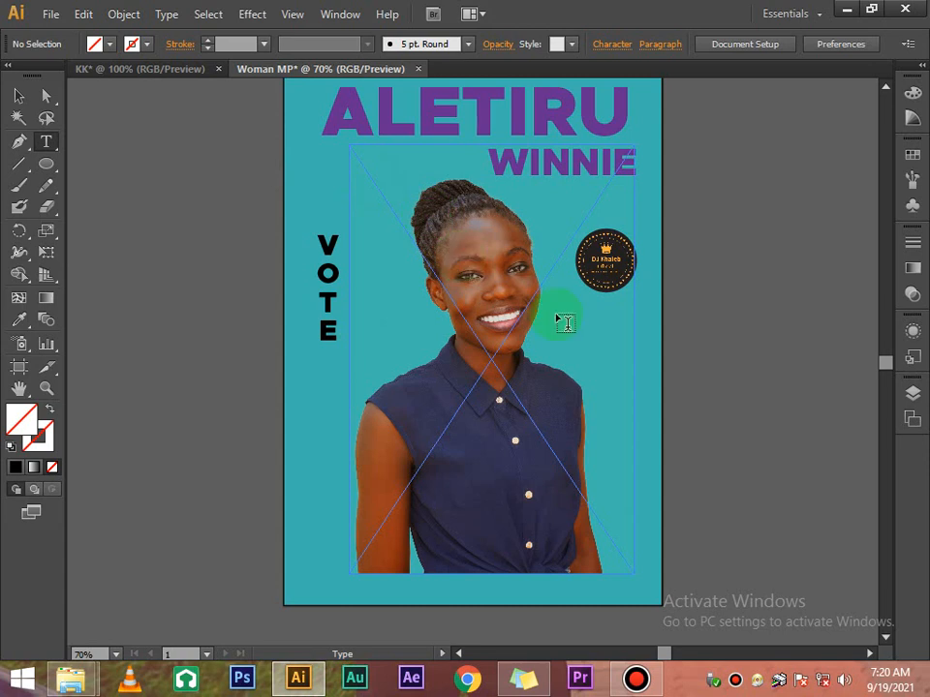
{"action": "left_click", "coordinate": [687, 312]}
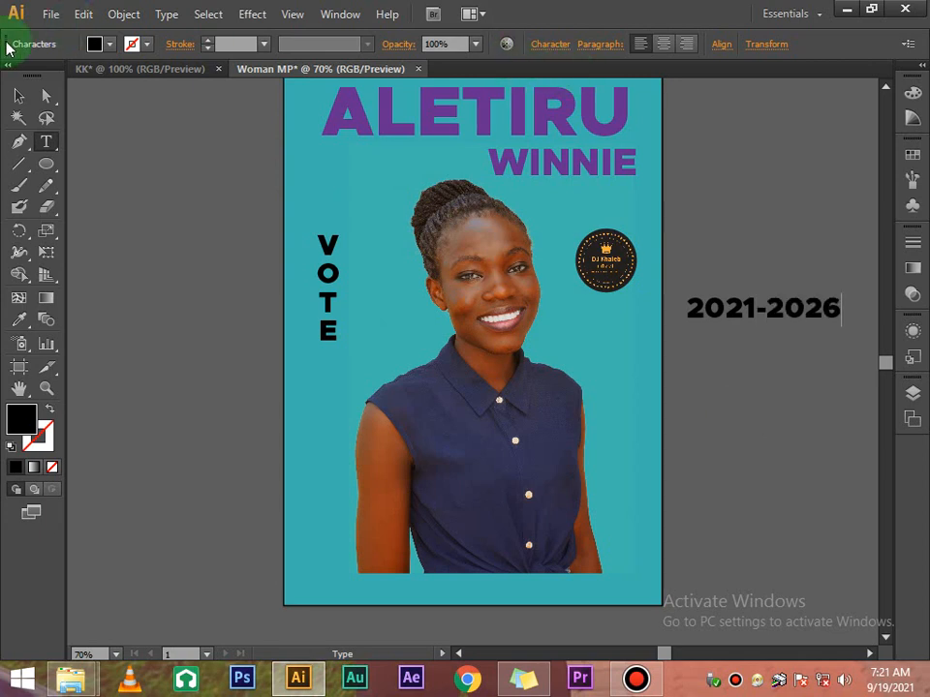
{"action": "left_click", "coordinate": [19, 95]}
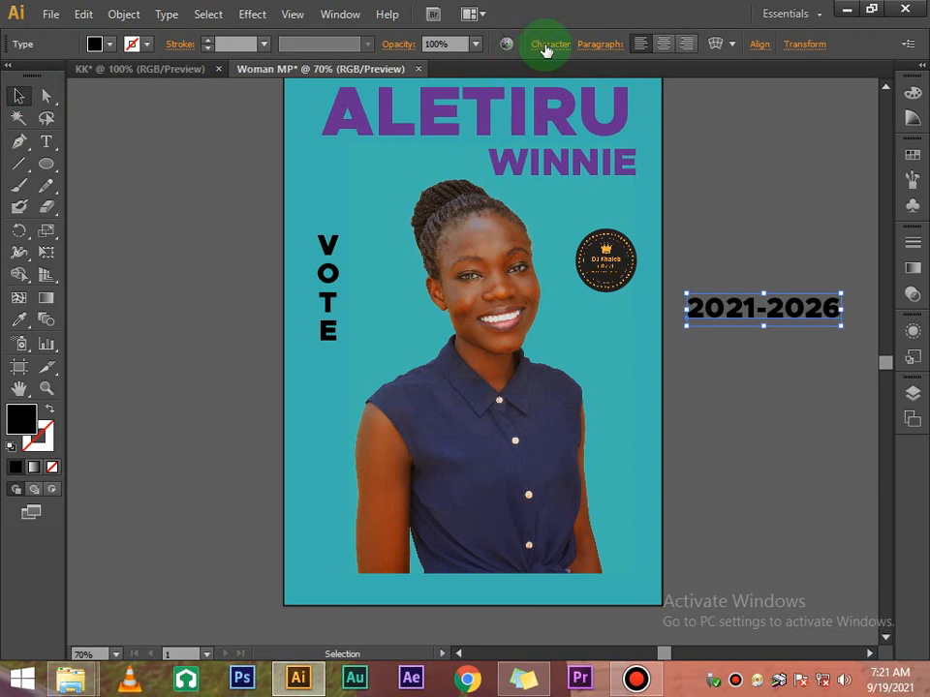
Make the 2021-2026 text 24 pt white and move it below the logo badge
{"action": "left_click", "coordinate": [544, 45]}
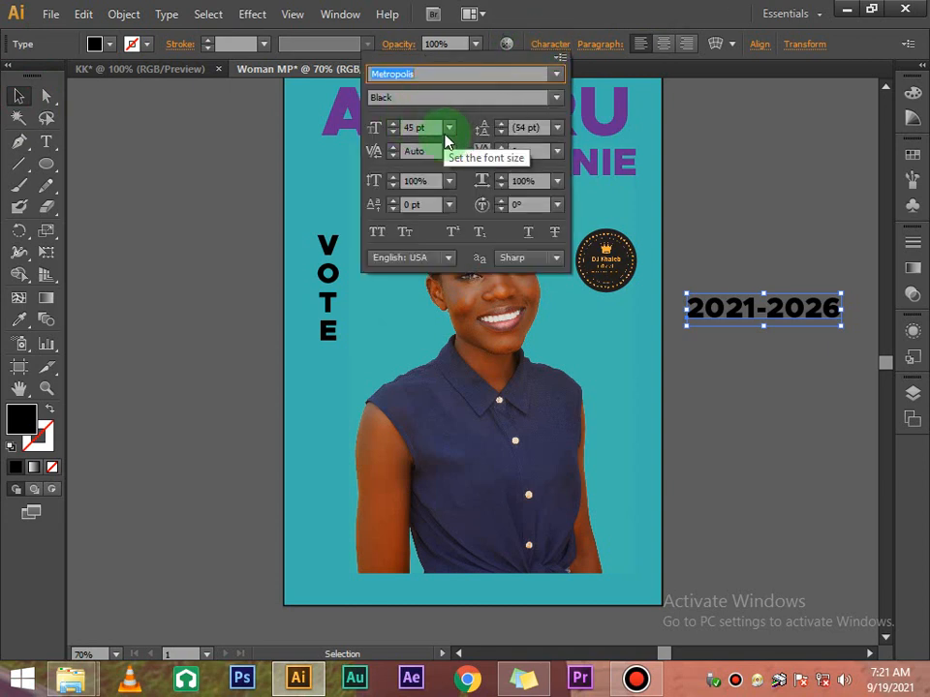
{"action": "left_click", "coordinate": [448, 132]}
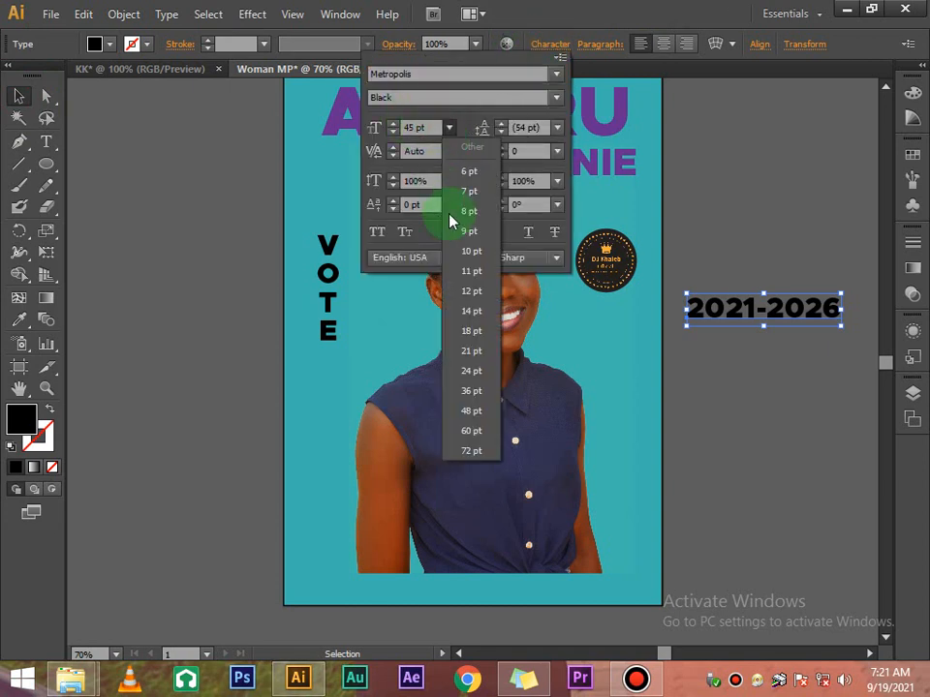
{"action": "left_click", "coordinate": [474, 373]}
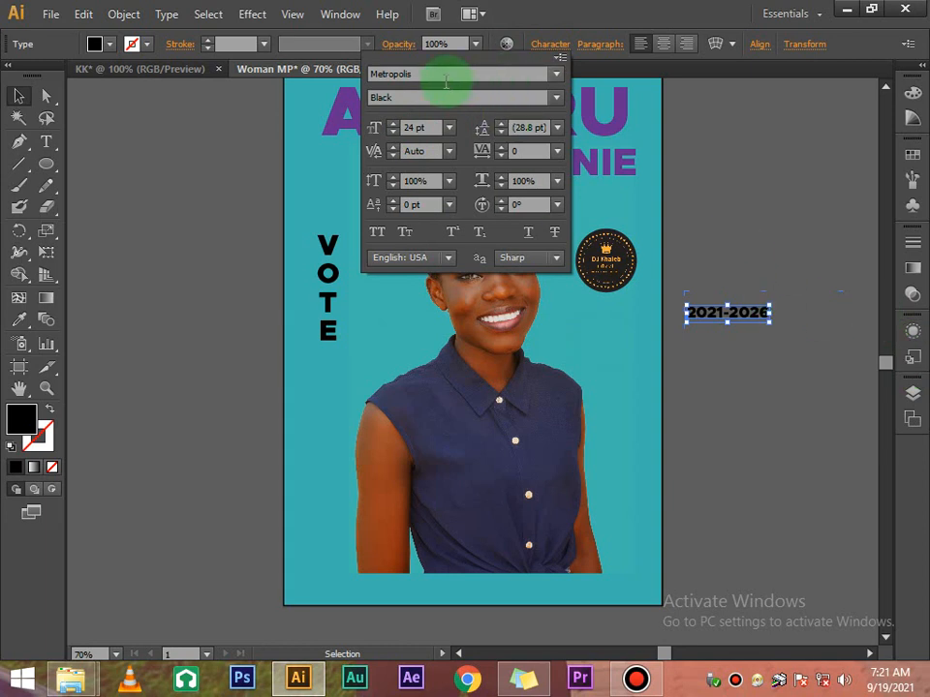
{"action": "left_click", "coordinate": [94, 44]}
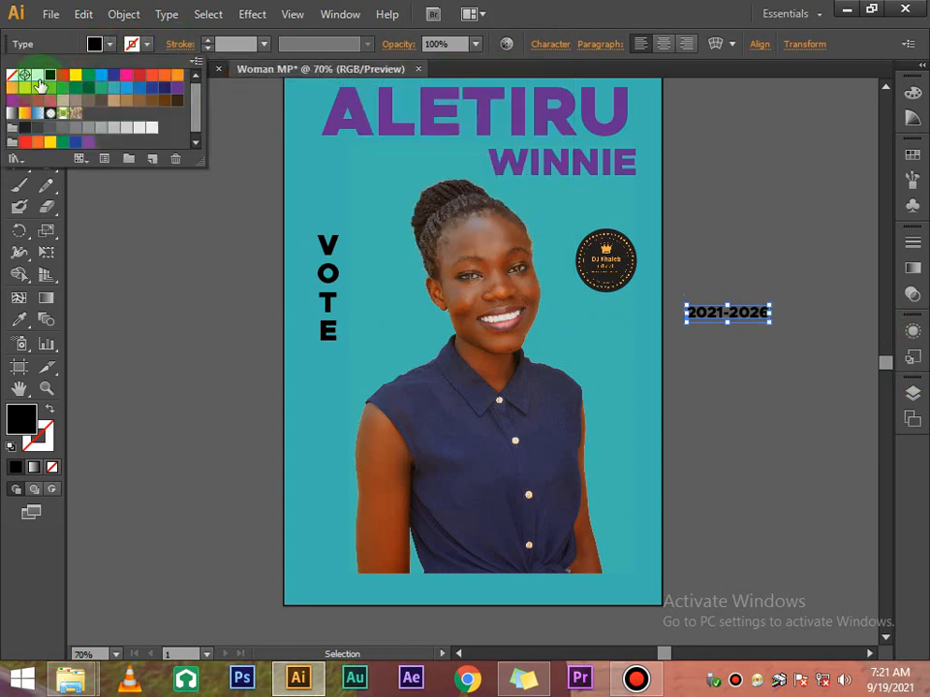
{"action": "left_click", "coordinate": [37, 75]}
{"action": "left_click", "coordinate": [754, 182]}
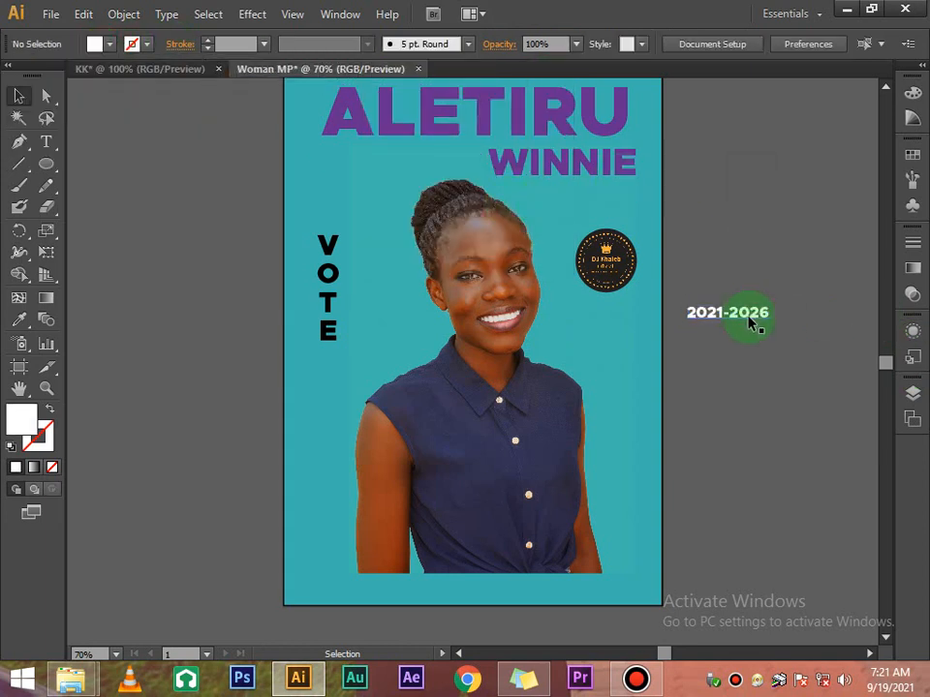
{"action": "left_click_drag", "start_coordinate": [752, 323], "coordinate": [626, 323]}
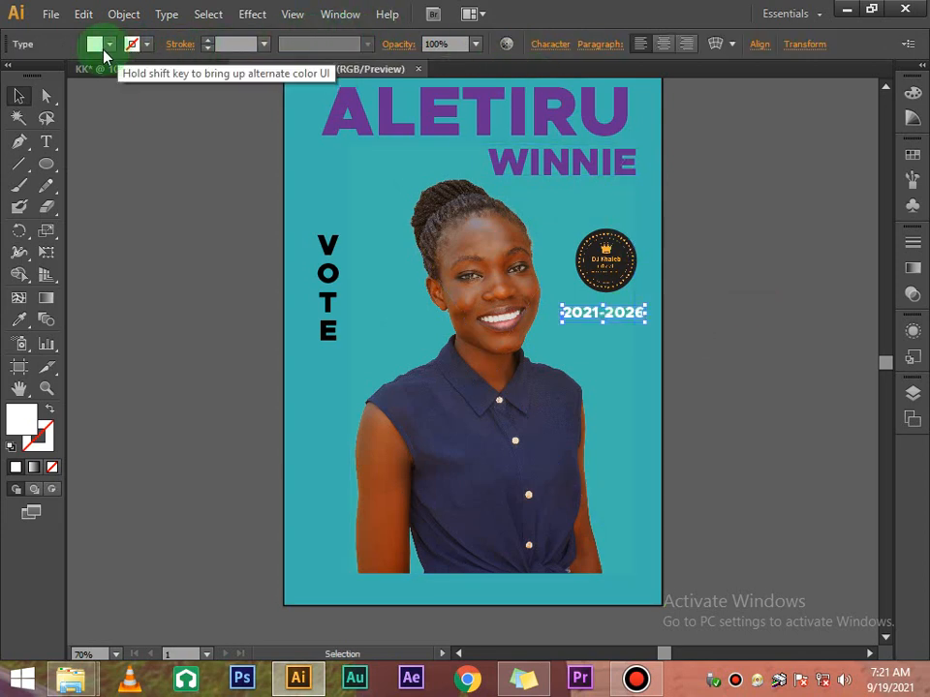
Change the 2021-2026 text to 20 pt with a black fill
{"action": "left_click", "coordinate": [109, 43]}
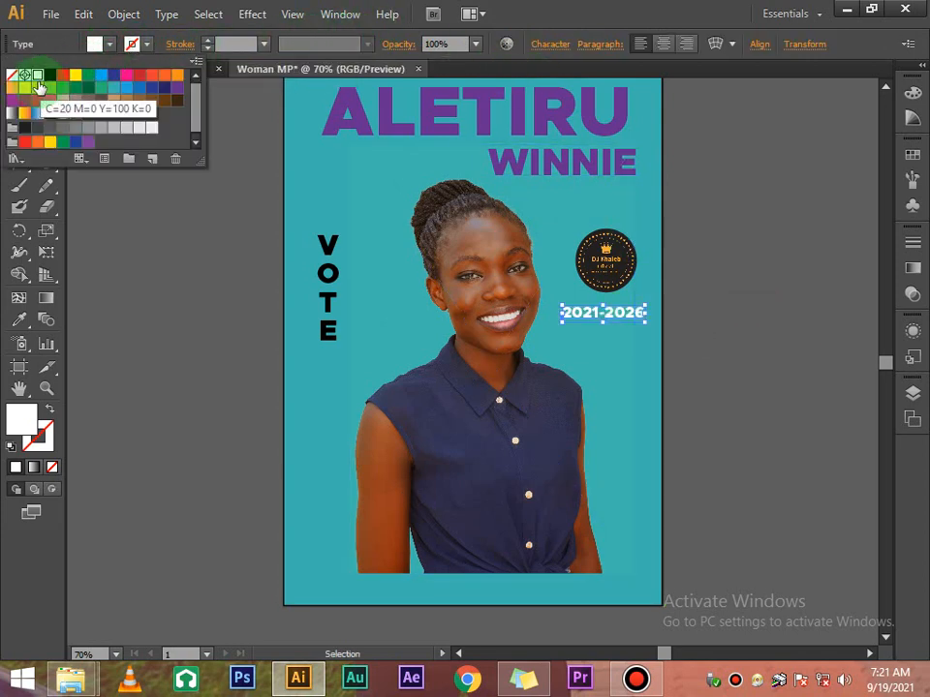
{"action": "left_click", "coordinate": [542, 44]}
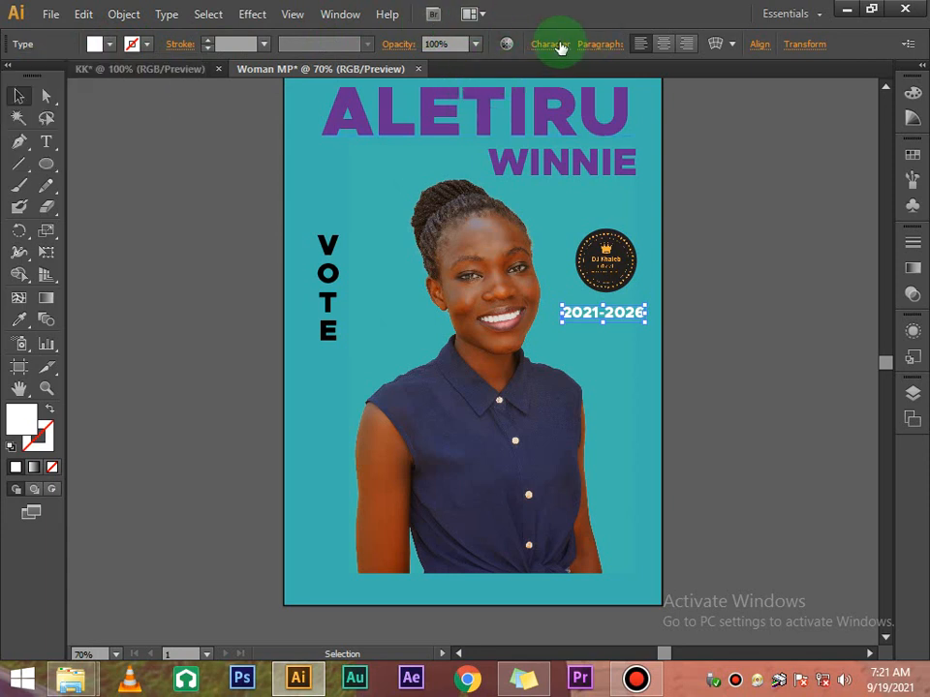
{"action": "left_click", "coordinate": [556, 48]}
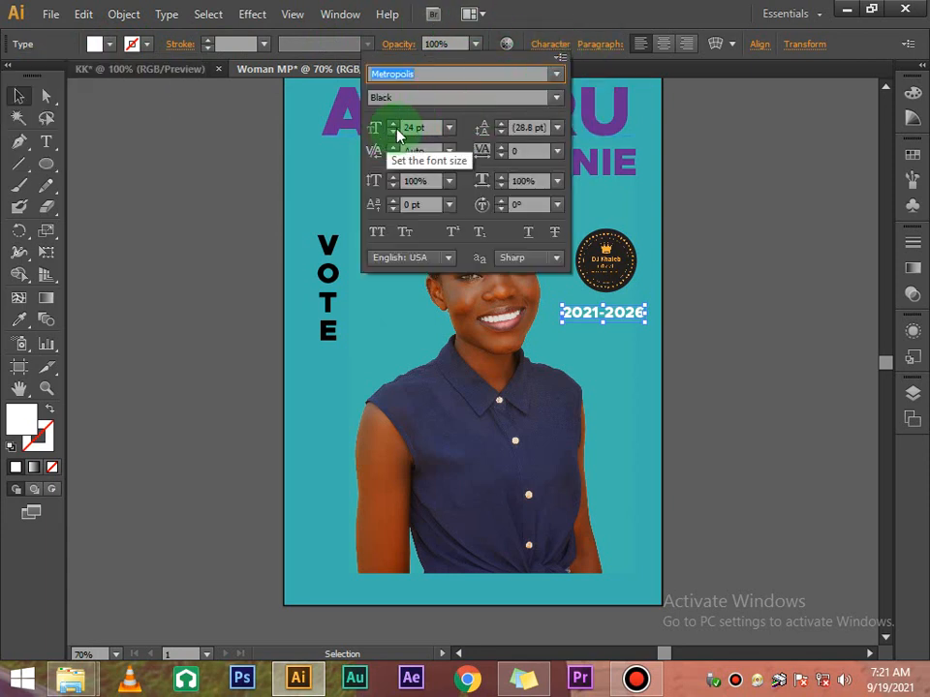
{"action": "left_click", "coordinate": [395, 132]}
{"action": "left_click", "coordinate": [395, 133]}
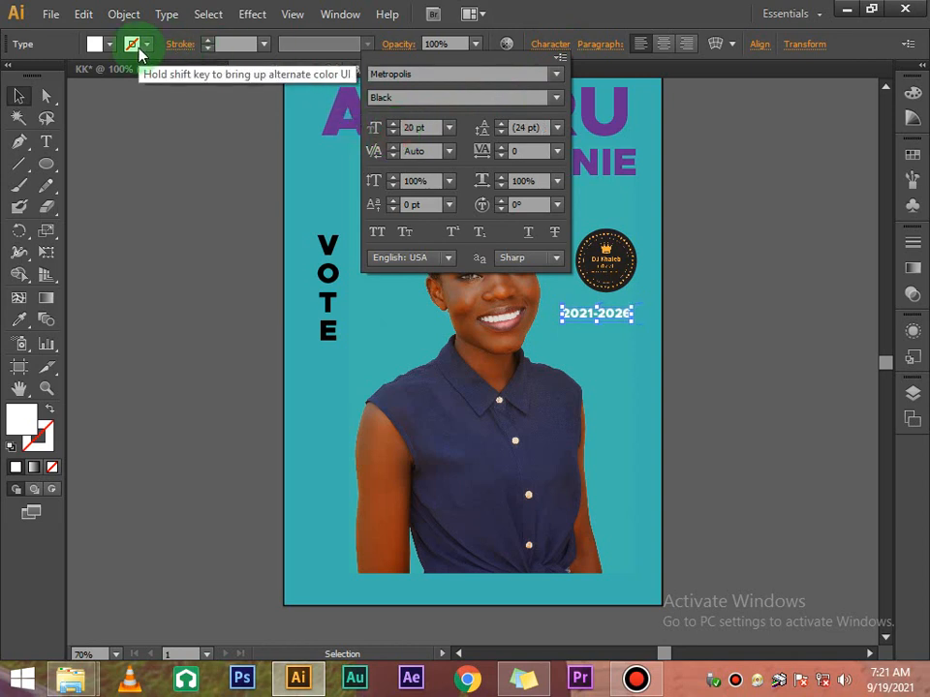
{"action": "left_click", "coordinate": [114, 45]}
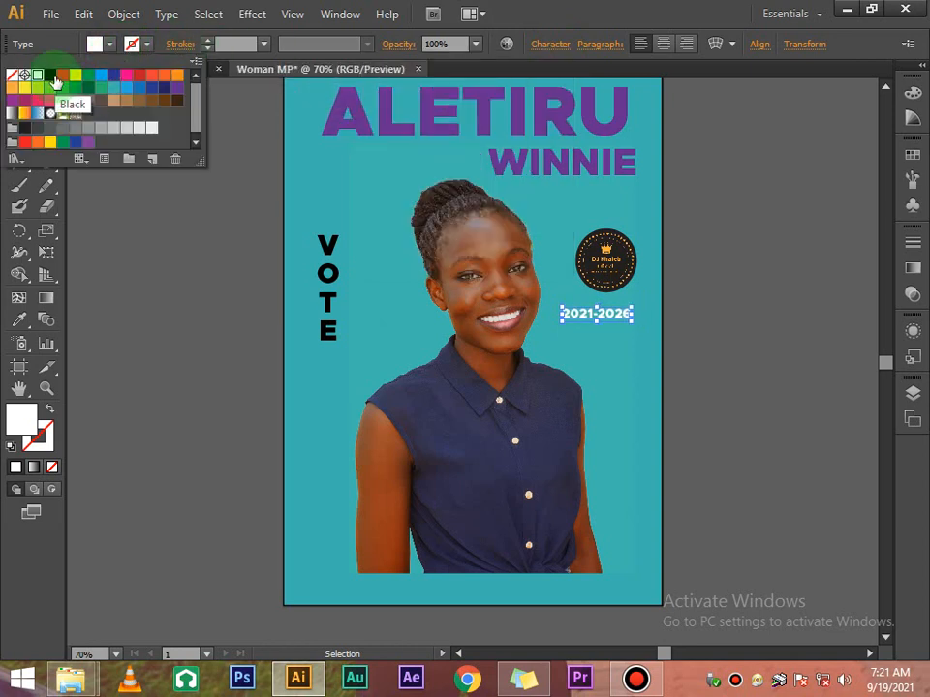
{"action": "left_click", "coordinate": [49, 74]}
{"action": "left_click", "coordinate": [742, 245]}
Position the 2021-2026 text just under the badge
{"action": "left_click", "coordinate": [610, 331]}
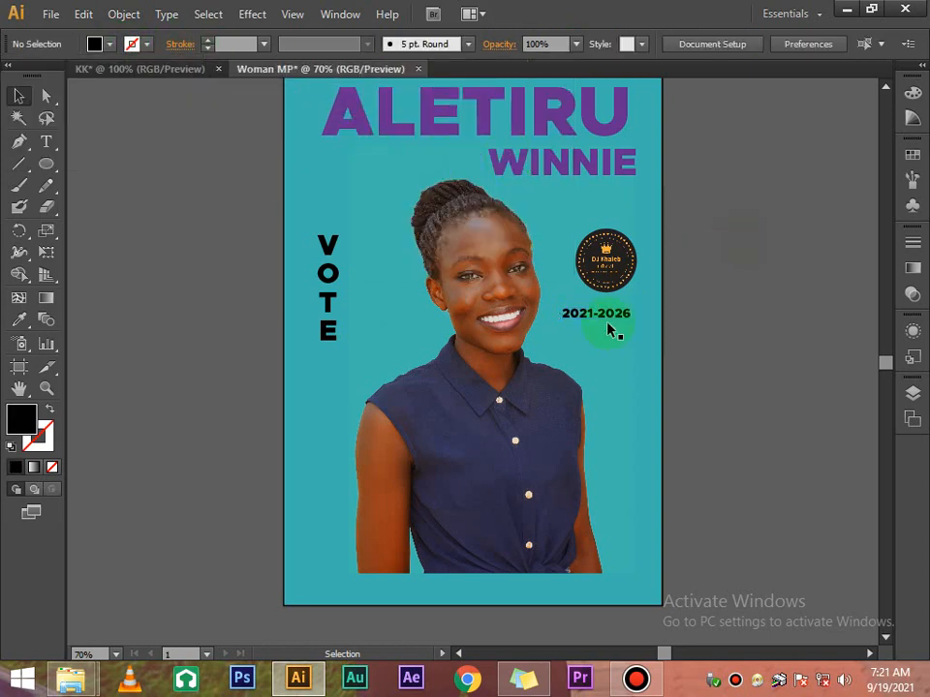
{"action": "left_click_drag", "start_coordinate": [588, 308], "coordinate": [605, 306]}
{"action": "left_click", "coordinate": [703, 267]}
{"action": "scroll", "coordinate": [704, 264], "scroll_direction": "up", "scroll_amount": 4}
{"action": "scroll", "coordinate": [704, 264], "scroll_direction": "down", "scroll_amount": 3}
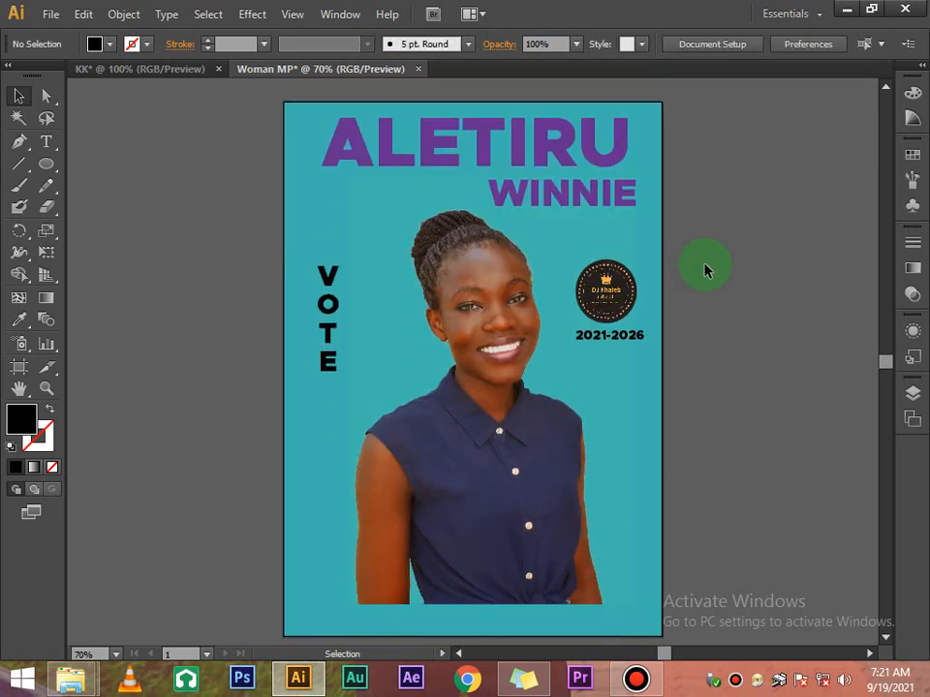
{"action": "scroll", "coordinate": [693, 267], "scroll_direction": "down", "scroll_amount": 1}
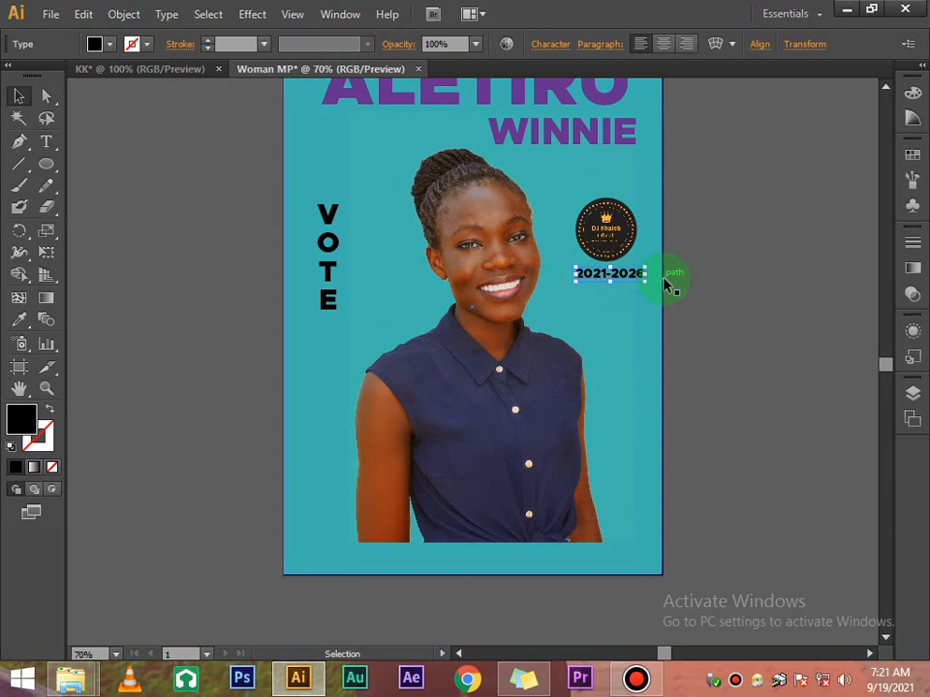
{"action": "left_click", "coordinate": [730, 245]}
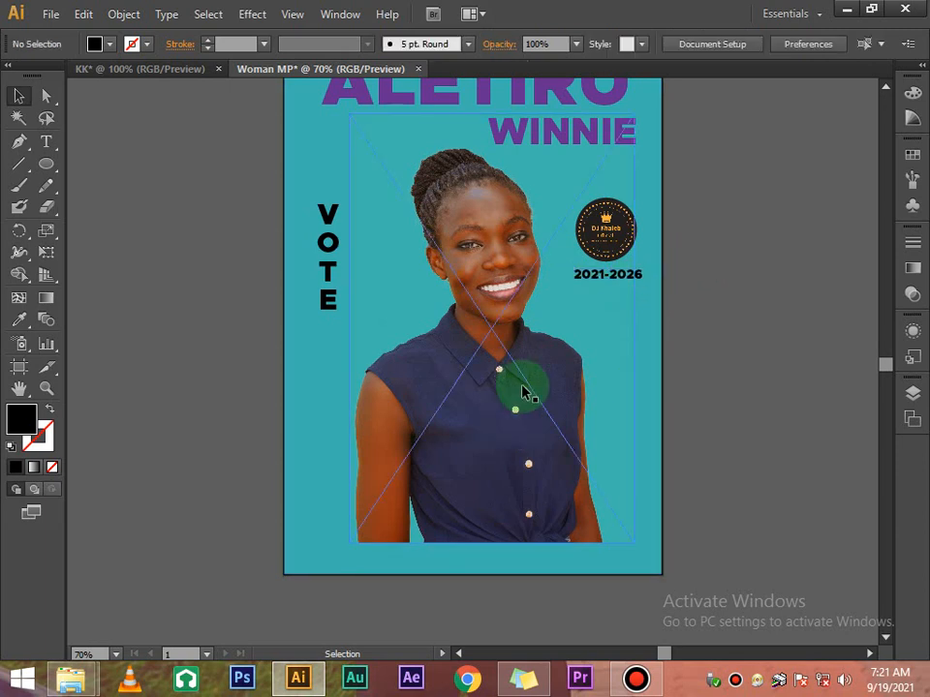
Draw a rectangle with the Rectangle Tool across the poster's bottom strip
{"action": "scroll", "coordinate": [461, 418], "scroll_direction": "down", "scroll_amount": 2}
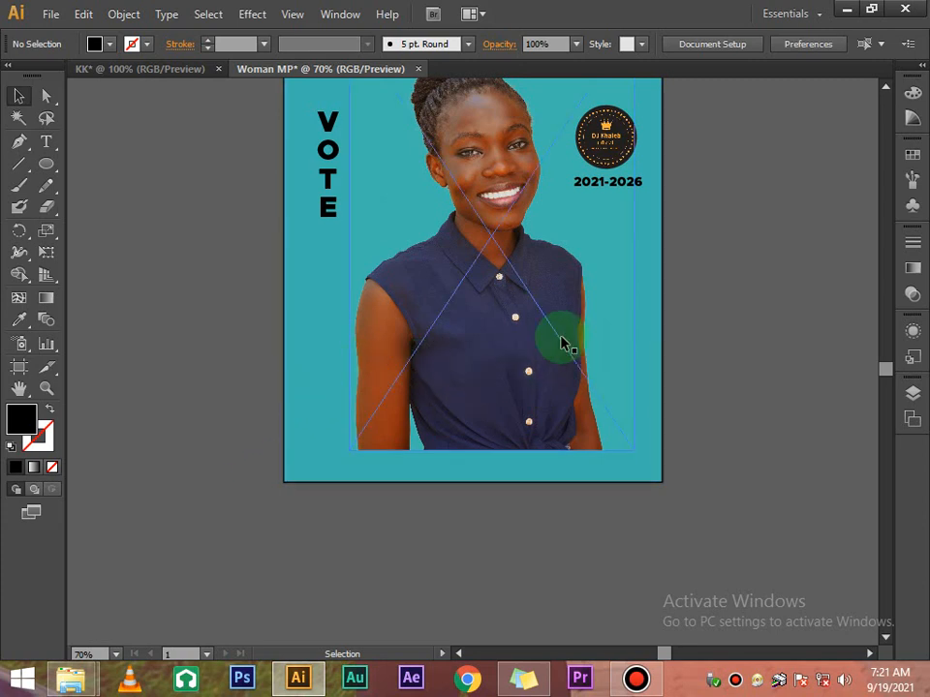
{"action": "scroll", "coordinate": [710, 339], "scroll_direction": "up", "scroll_amount": 3}
{"action": "scroll", "coordinate": [710, 339], "scroll_direction": "down", "scroll_amount": 5}
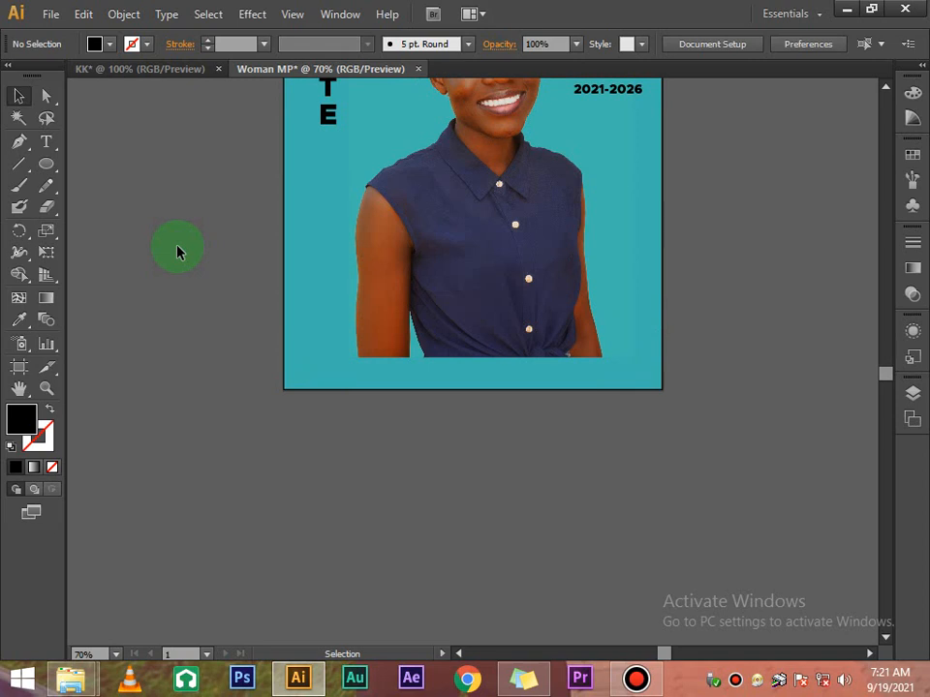
{"action": "left_click", "coordinate": [47, 165]}
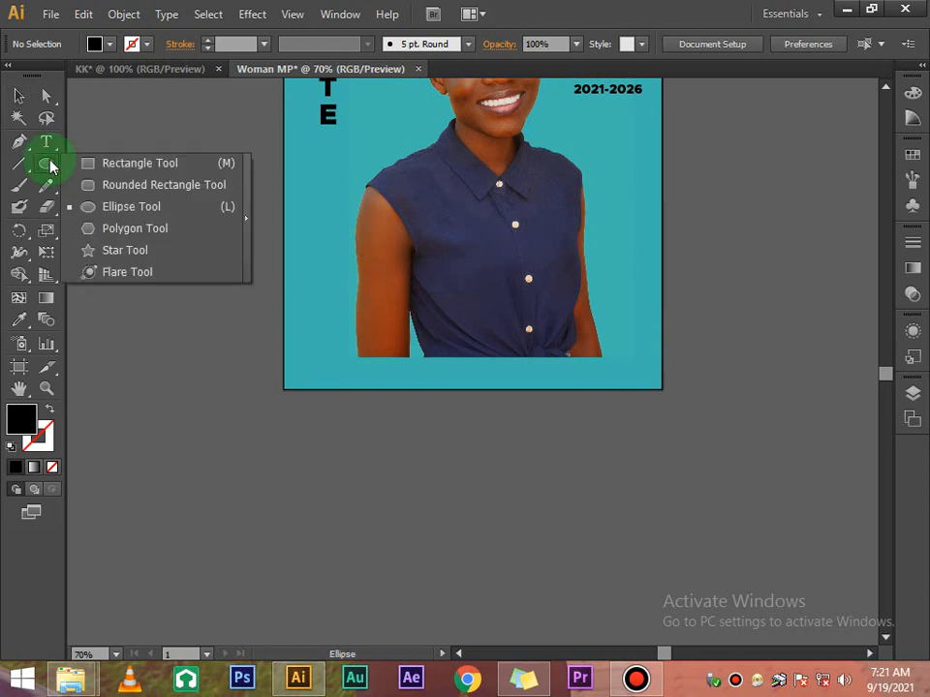
{"action": "left_click_drag", "start_coordinate": [51, 168], "coordinate": [153, 169]}
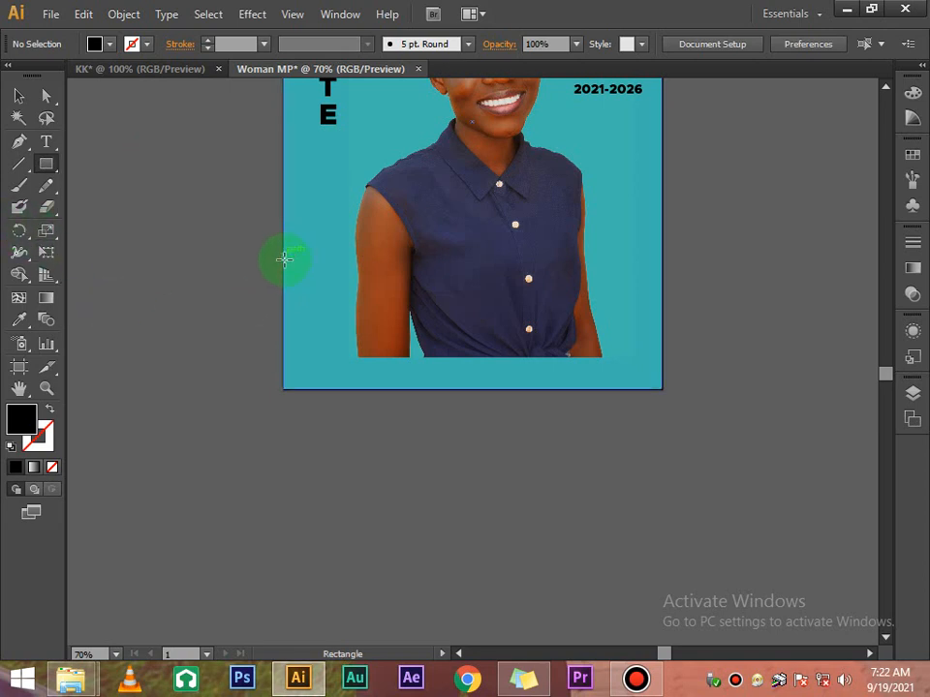
{"action": "left_click_drag", "start_coordinate": [283, 263], "coordinate": [662, 389]}
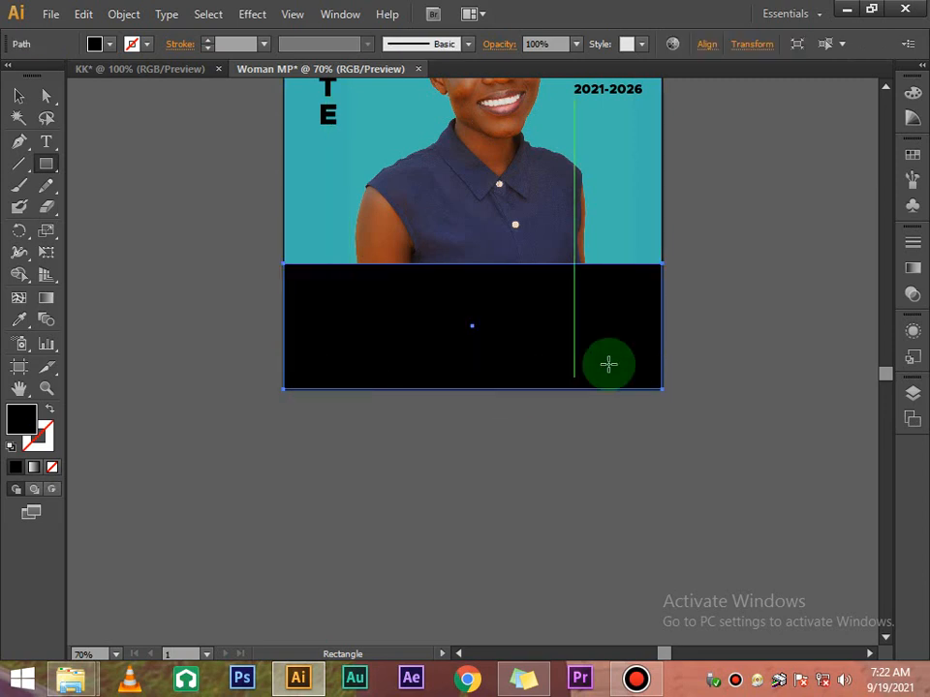
Fill the rectangle with the purple swatch
{"action": "scroll", "coordinate": [608, 363], "scroll_direction": "up", "scroll_amount": 5}
{"action": "scroll", "coordinate": [658, 331], "scroll_direction": "down", "scroll_amount": 3}
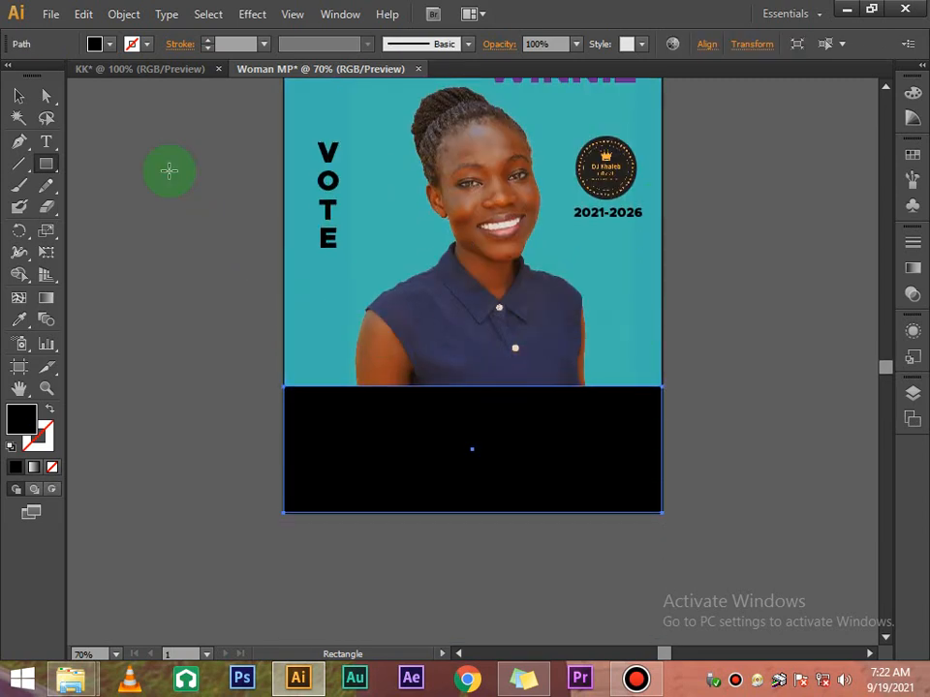
{"action": "left_click", "coordinate": [109, 45]}
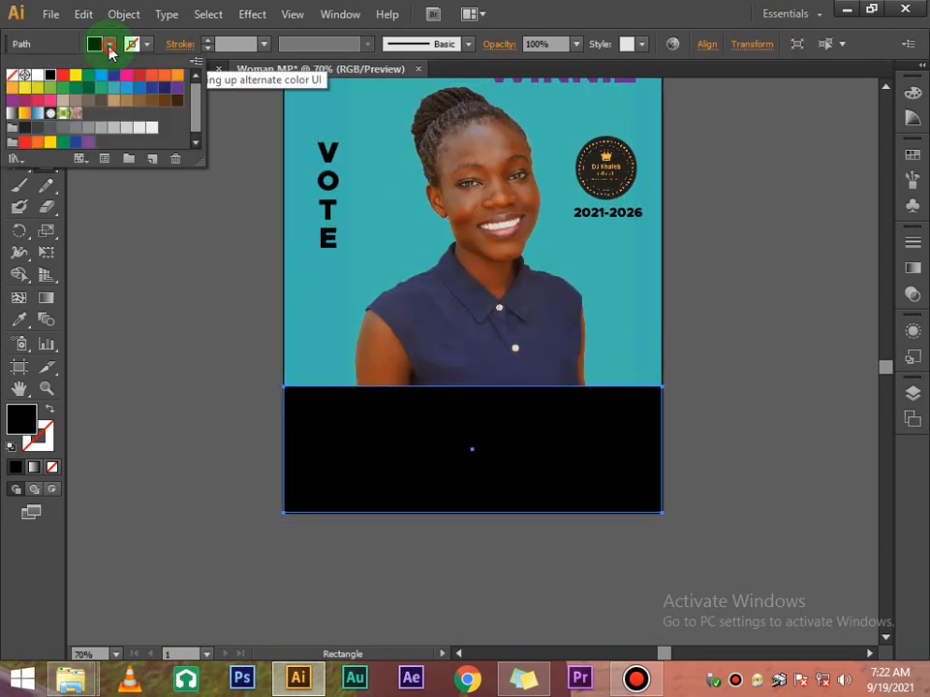
{"action": "left_click", "coordinate": [179, 89]}
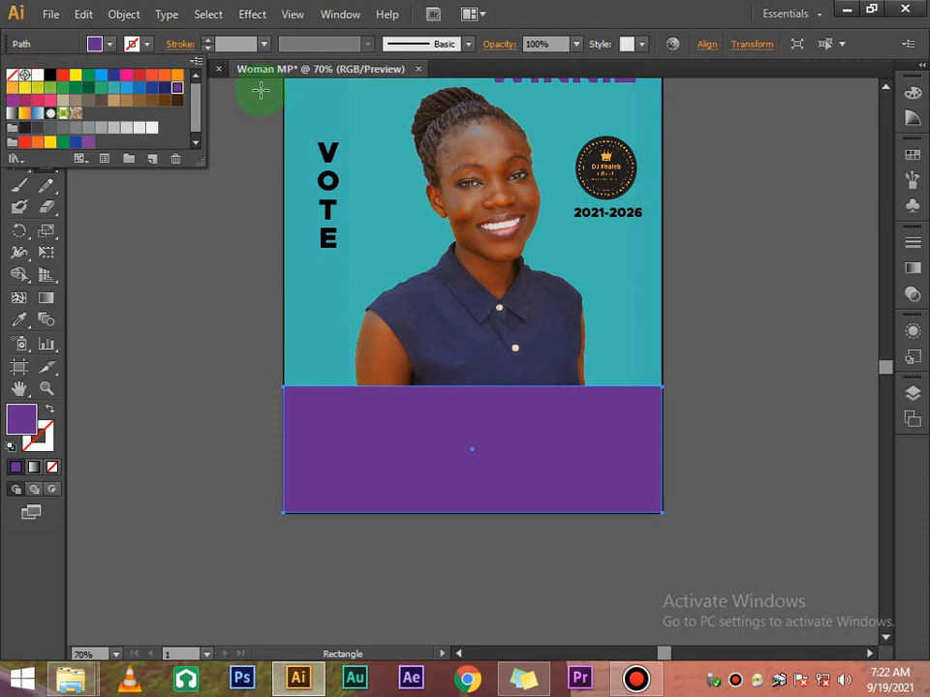
{"action": "left_click", "coordinate": [435, 60]}
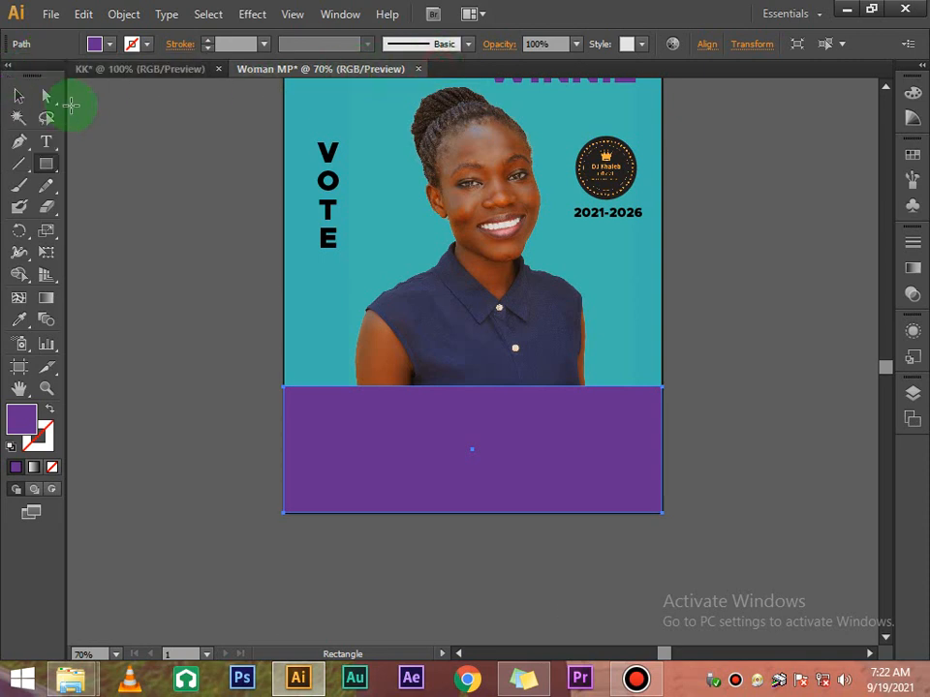
{"action": "left_click", "coordinate": [19, 95]}
{"action": "scroll", "coordinate": [455, 357], "scroll_direction": "up", "scroll_amount": 6}
{"action": "scroll", "coordinate": [469, 359], "scroll_direction": "down", "scroll_amount": 6}
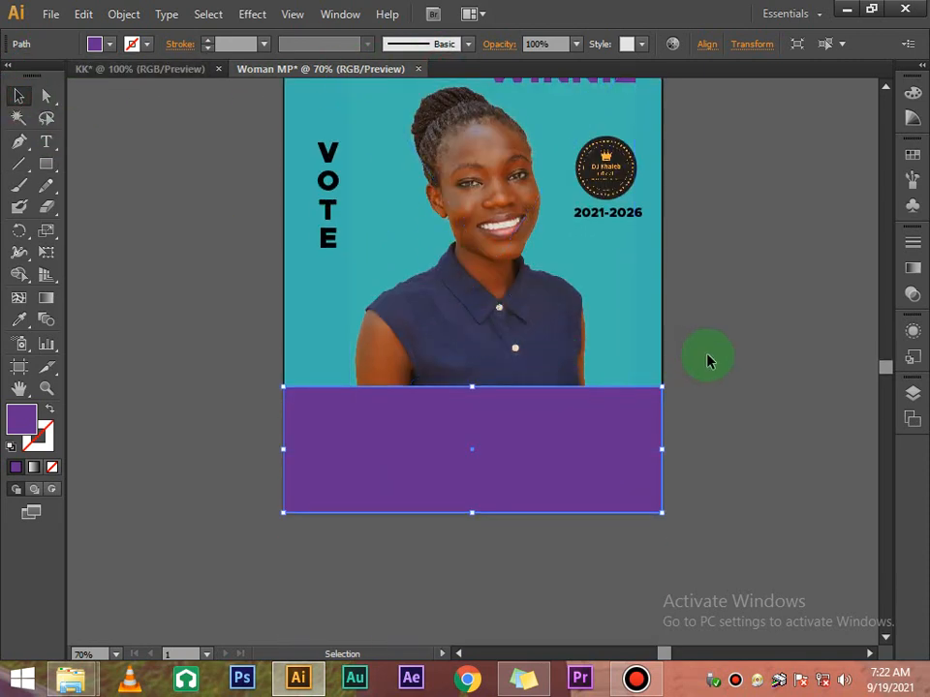
Select the purple rectangle's top corner points with the Direct Selection Tool
{"action": "left_click", "coordinate": [710, 373]}
{"action": "left_click", "coordinate": [628, 409]}
{"action": "scroll", "coordinate": [668, 353], "scroll_direction": "up", "scroll_amount": 3}
{"action": "scroll", "coordinate": [668, 353], "scroll_direction": "down", "scroll_amount": 4}
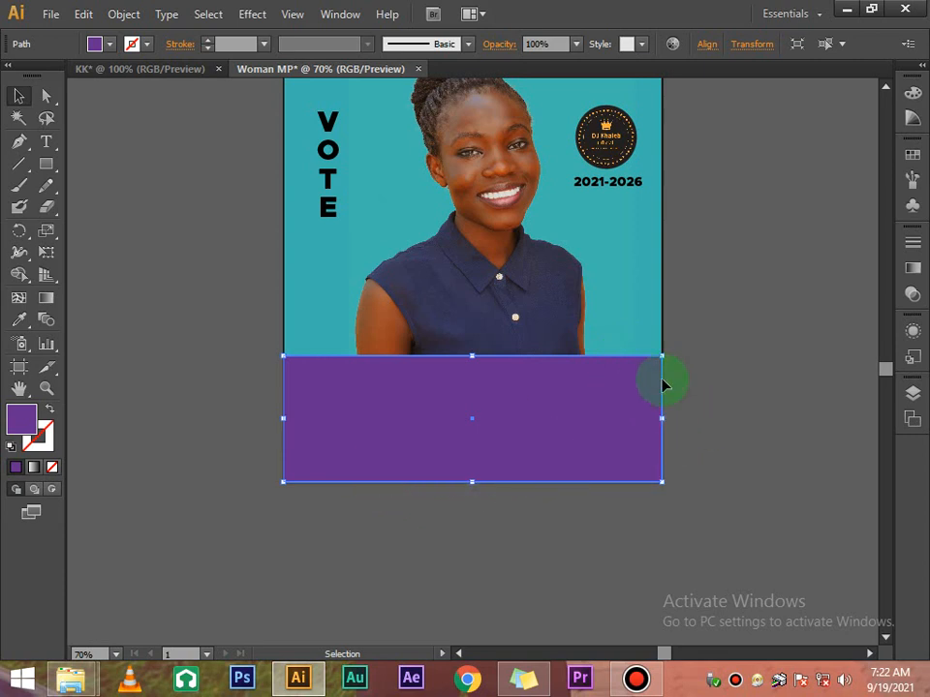
{"action": "left_click", "coordinate": [694, 378]}
{"action": "scroll", "coordinate": [525, 383], "scroll_direction": "down", "scroll_amount": 1}
{"action": "left_click", "coordinate": [524, 383]}
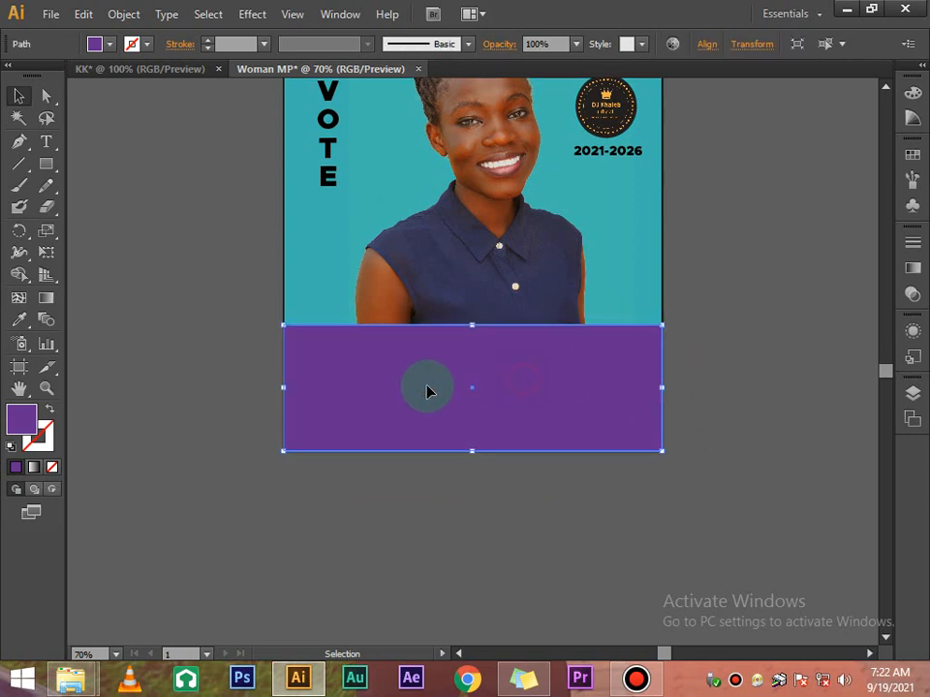
{"action": "left_click", "coordinate": [48, 97]}
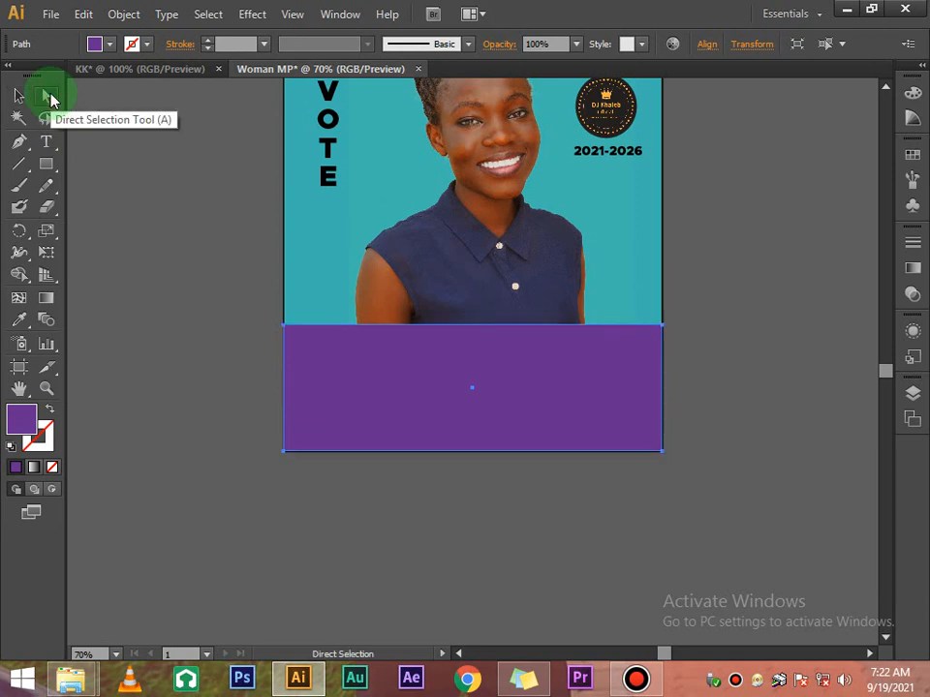
{"action": "left_click", "coordinate": [283, 326]}
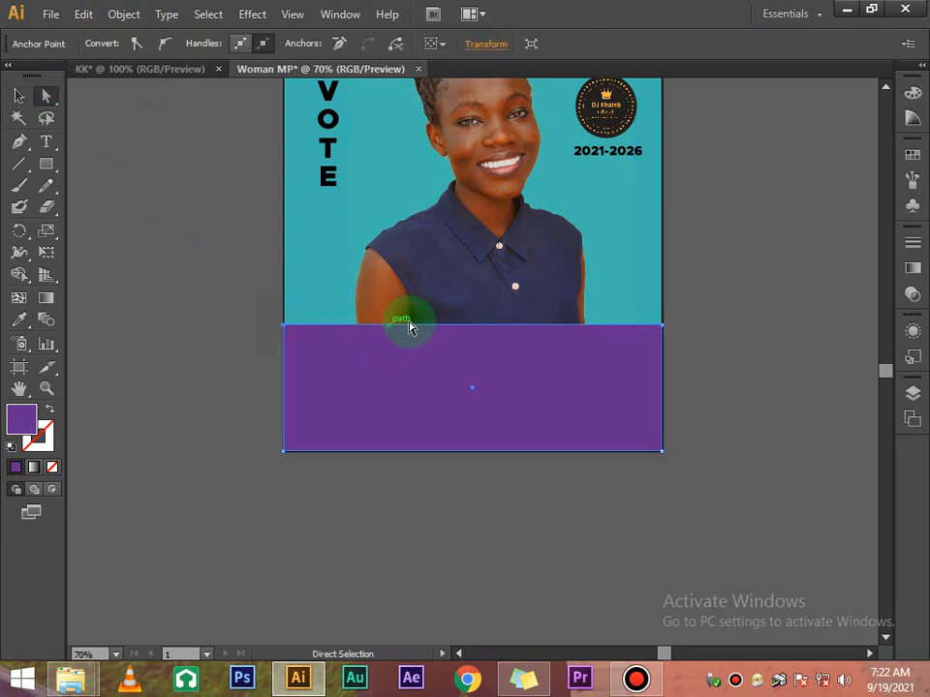
{"action": "left_click", "coordinate": [662, 327]}
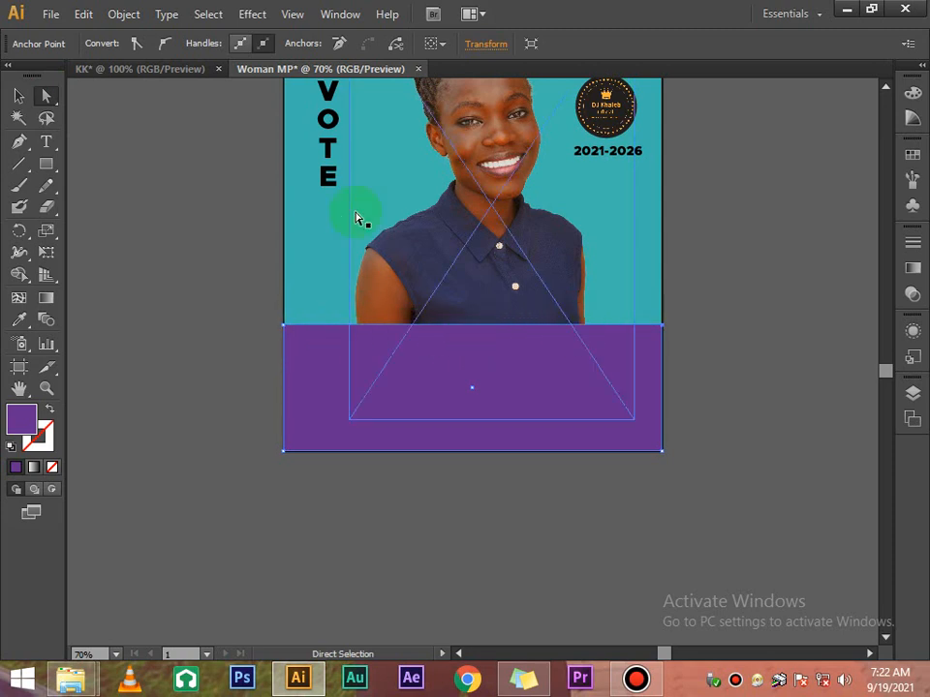
Add four anchor points across the rectangle's top edge with the Add Anchor Point Tool
{"action": "left_click", "coordinate": [17, 143]}
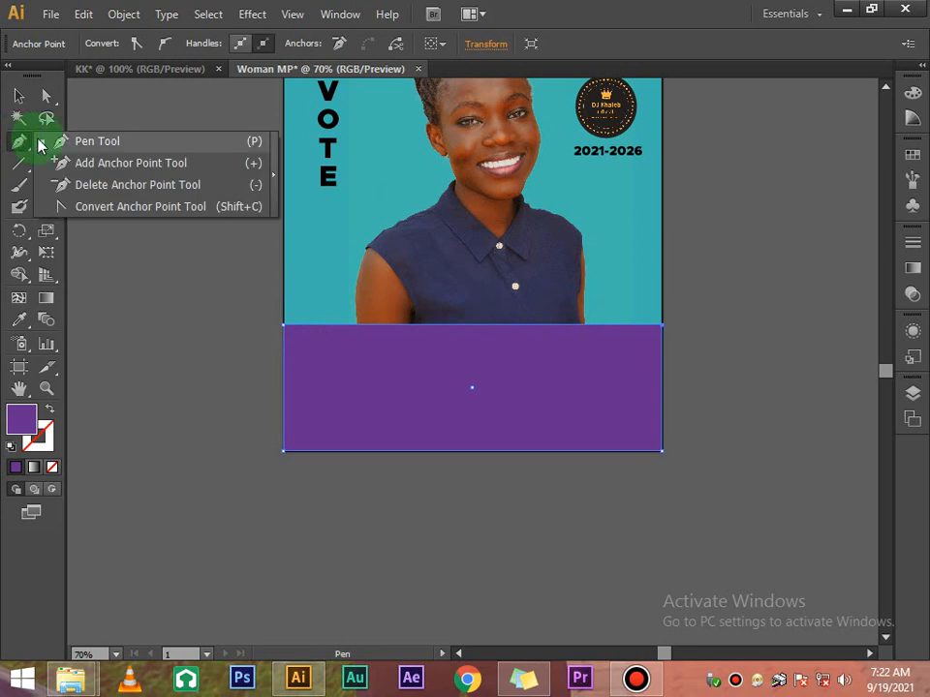
{"action": "left_click", "coordinate": [17, 143]}
{"action": "left_click_drag", "start_coordinate": [17, 144], "coordinate": [98, 165]}
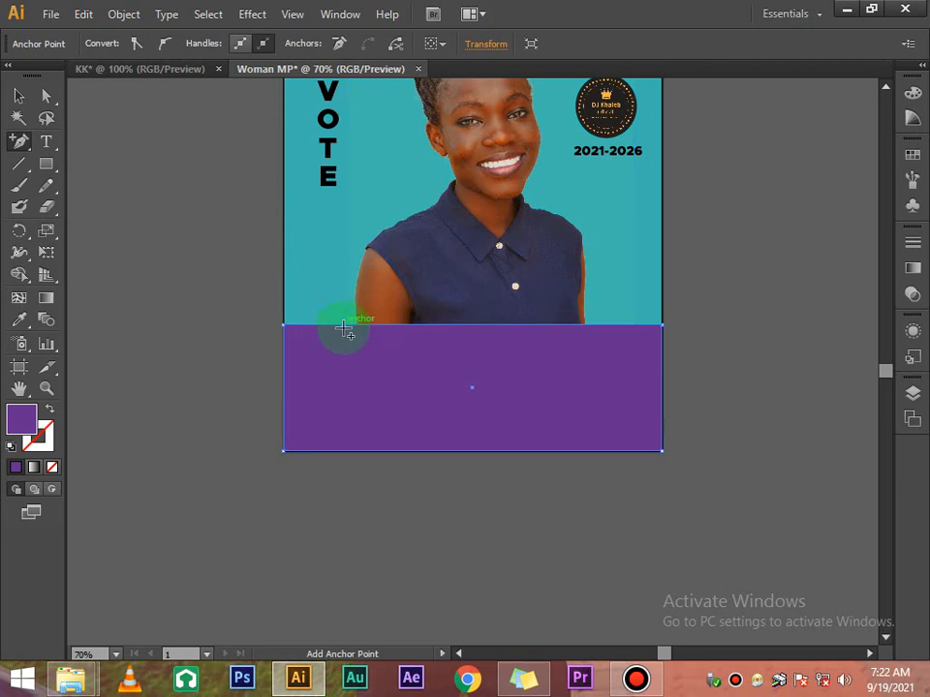
{"action": "left_click", "coordinate": [412, 328]}
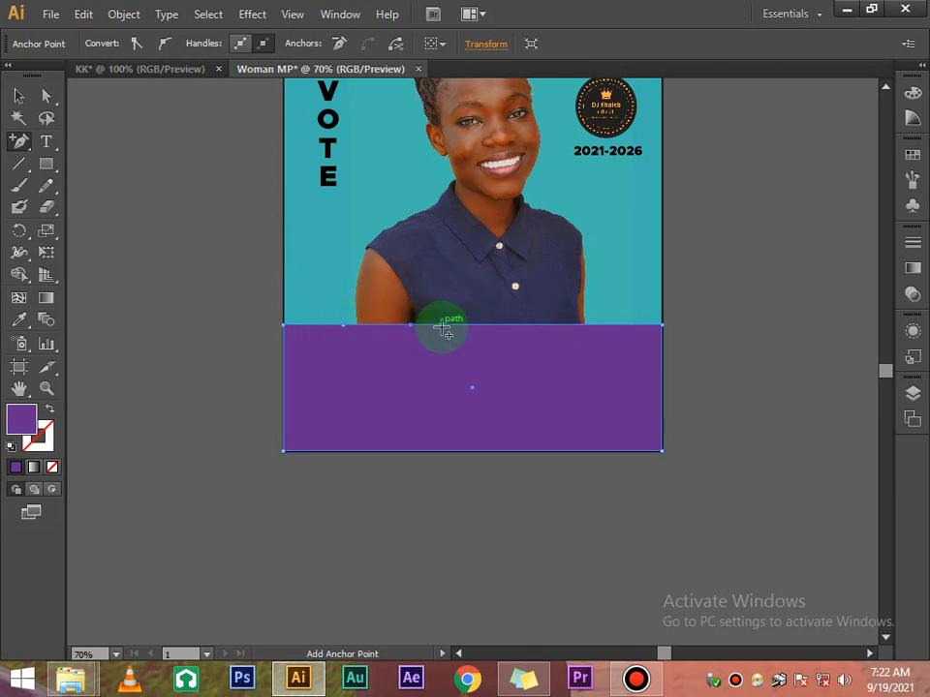
{"action": "left_click", "coordinate": [473, 328]}
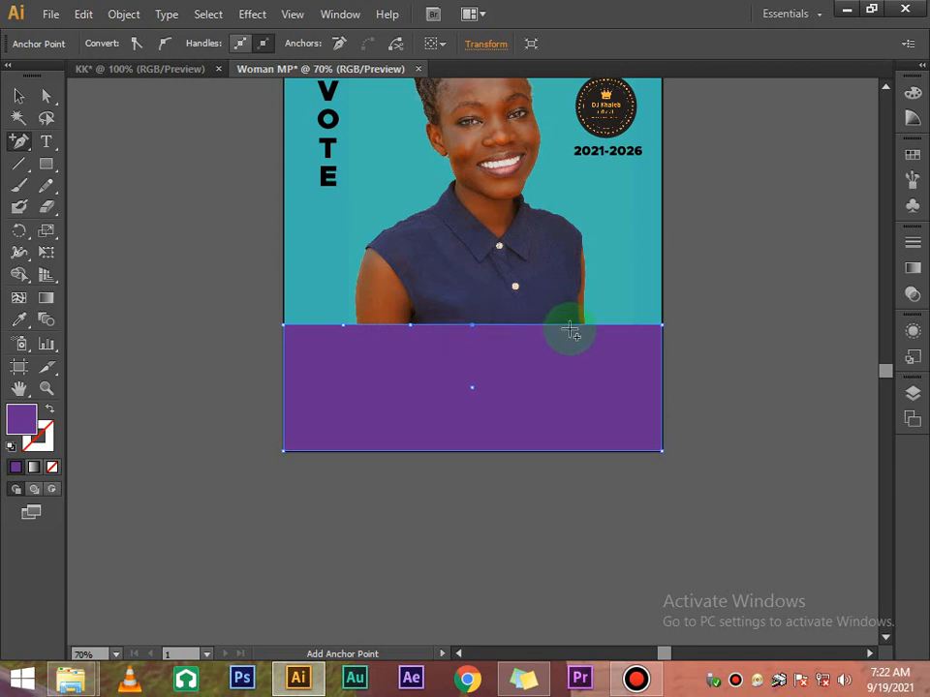
{"action": "left_click", "coordinate": [558, 327]}
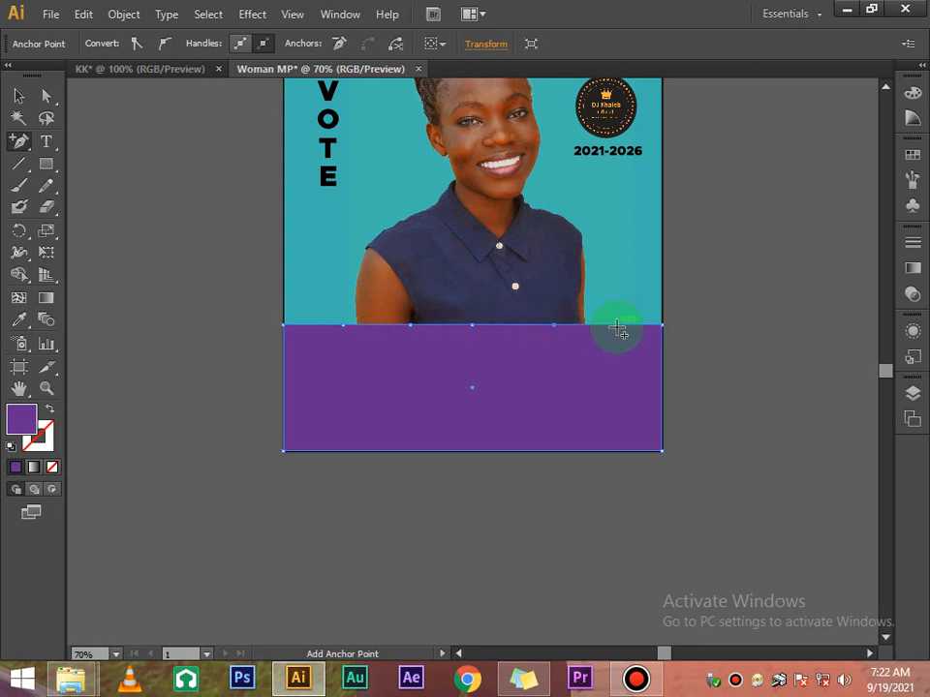
{"action": "left_click", "coordinate": [619, 328]}
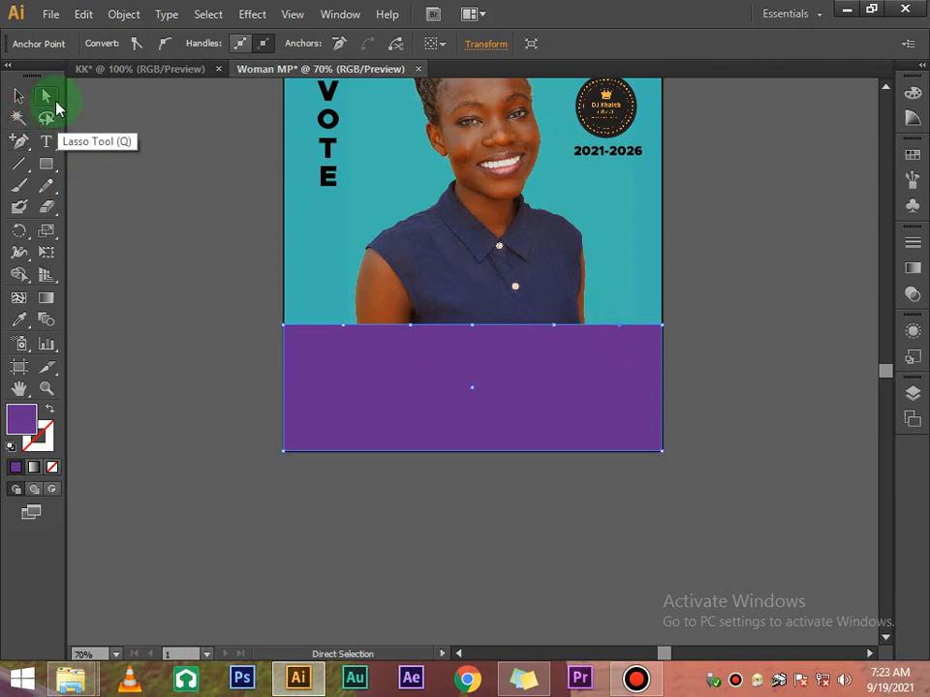
Drag the top-edge points: two left ones down, right-of-centre up, right end lowered
{"action": "left_click", "coordinate": [343, 326]}
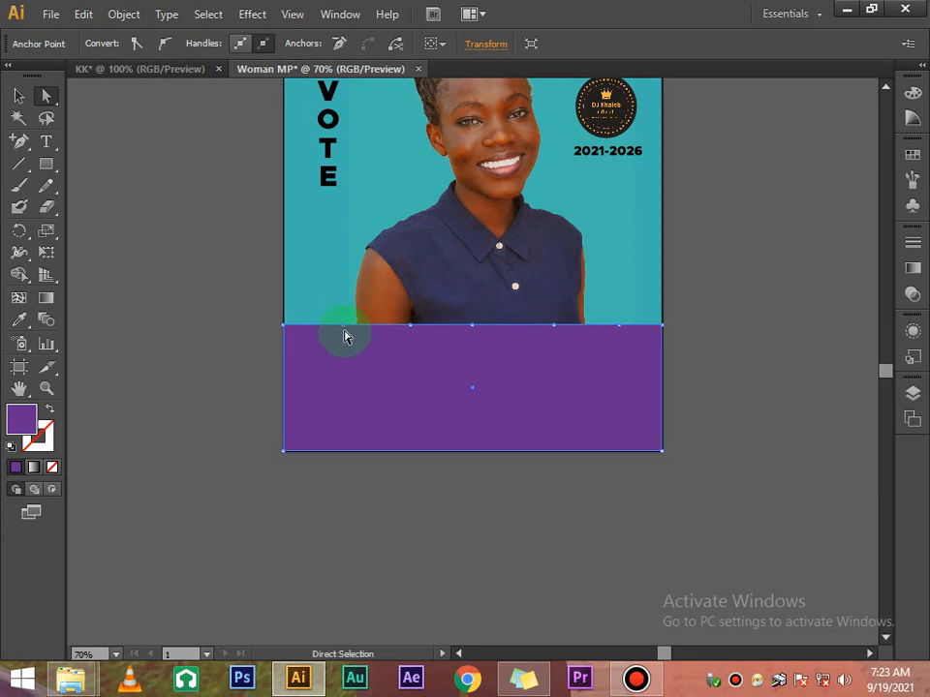
{"action": "left_click_drag", "start_coordinate": [345, 328], "coordinate": [349, 361]}
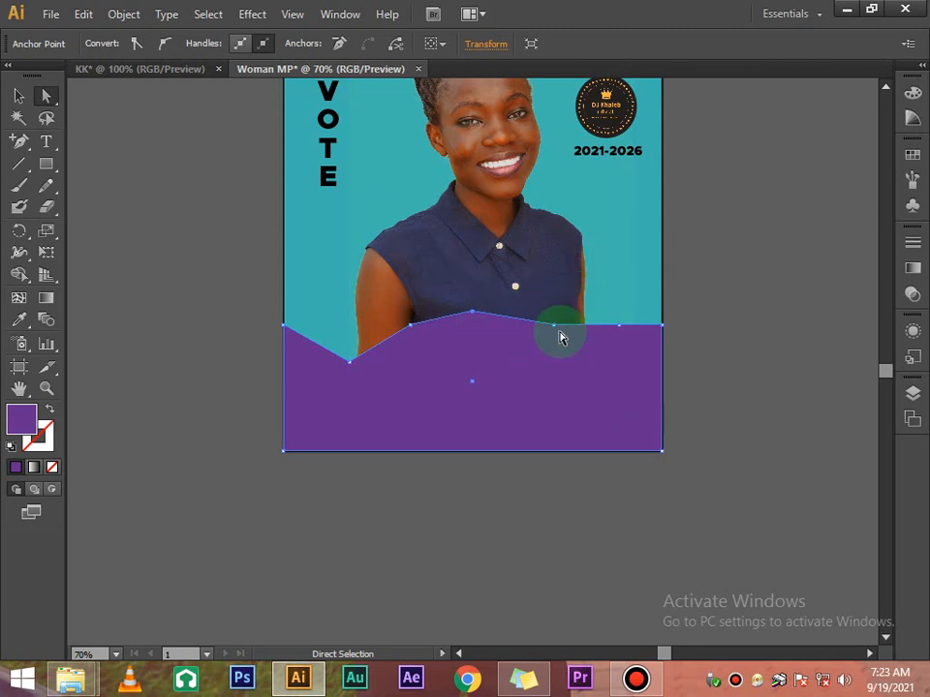
{"action": "left_click_drag", "start_coordinate": [410, 325], "coordinate": [409, 345]}
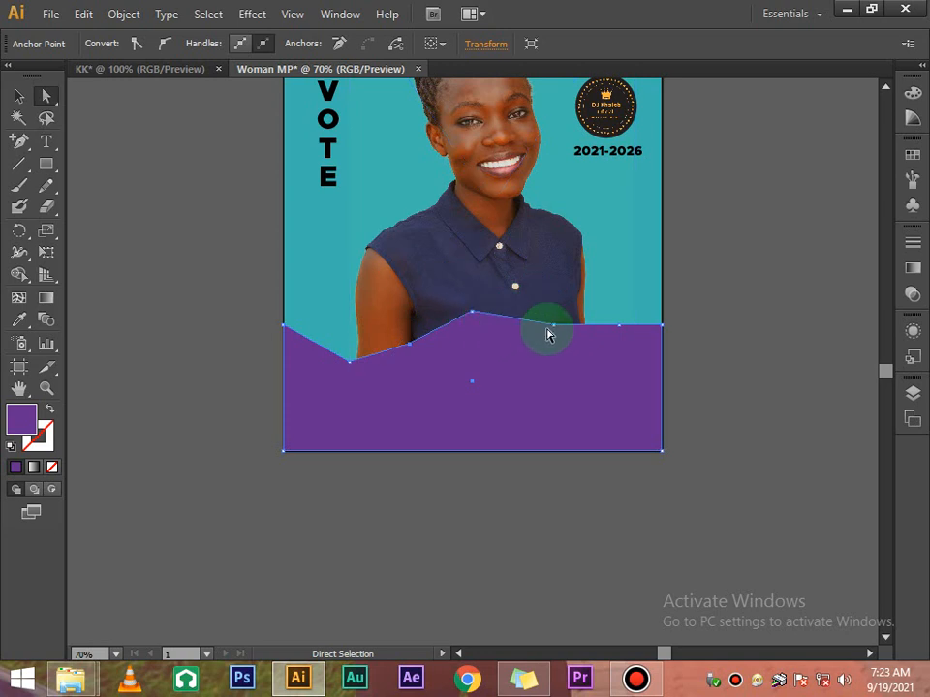
{"action": "left_click_drag", "start_coordinate": [555, 327], "coordinate": [569, 301]}
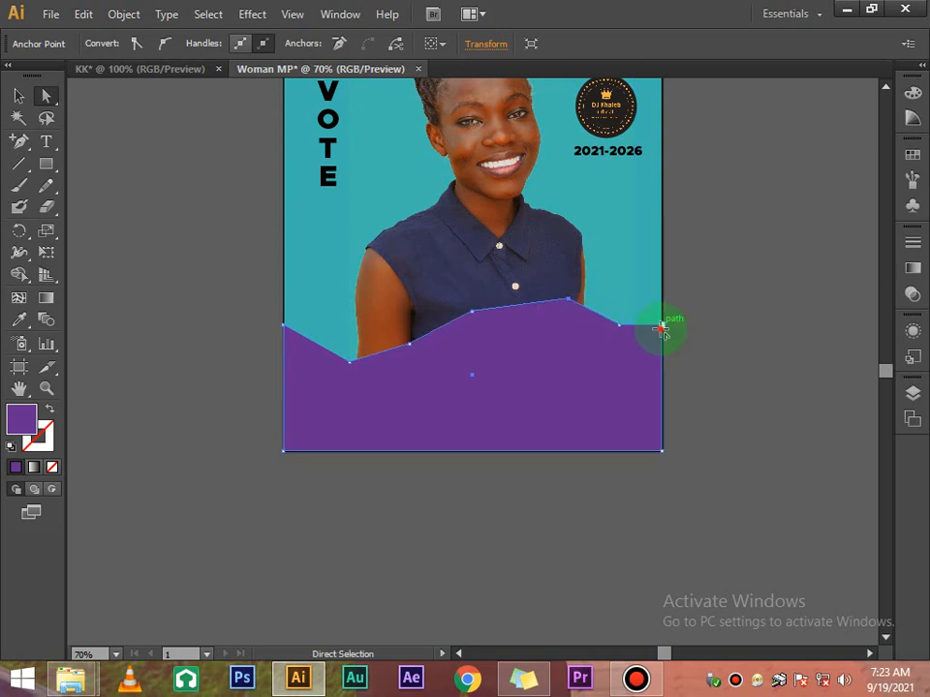
{"action": "left_click_drag", "start_coordinate": [661, 329], "coordinate": [662, 383]}
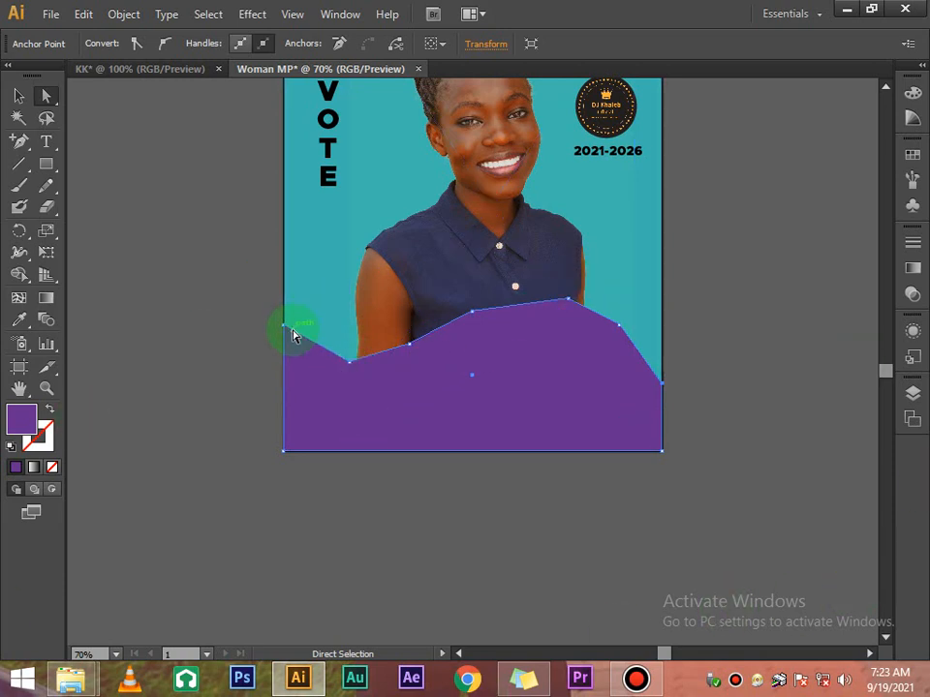
{"action": "left_click", "coordinate": [347, 365]}
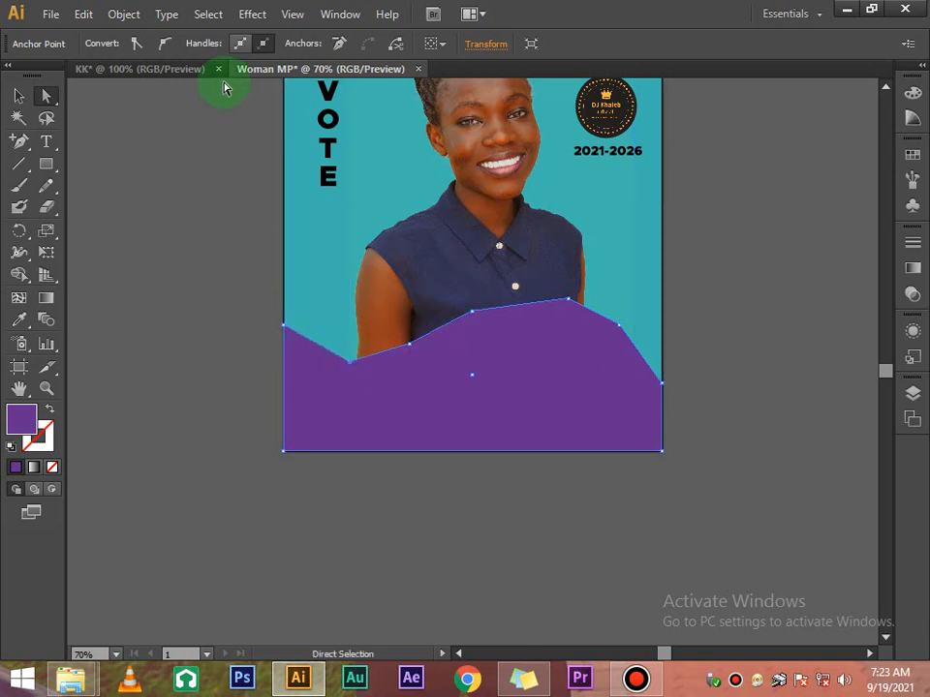
Convert the wave's dip, peak and right-slope anchors to smooth points
{"action": "left_click", "coordinate": [166, 45]}
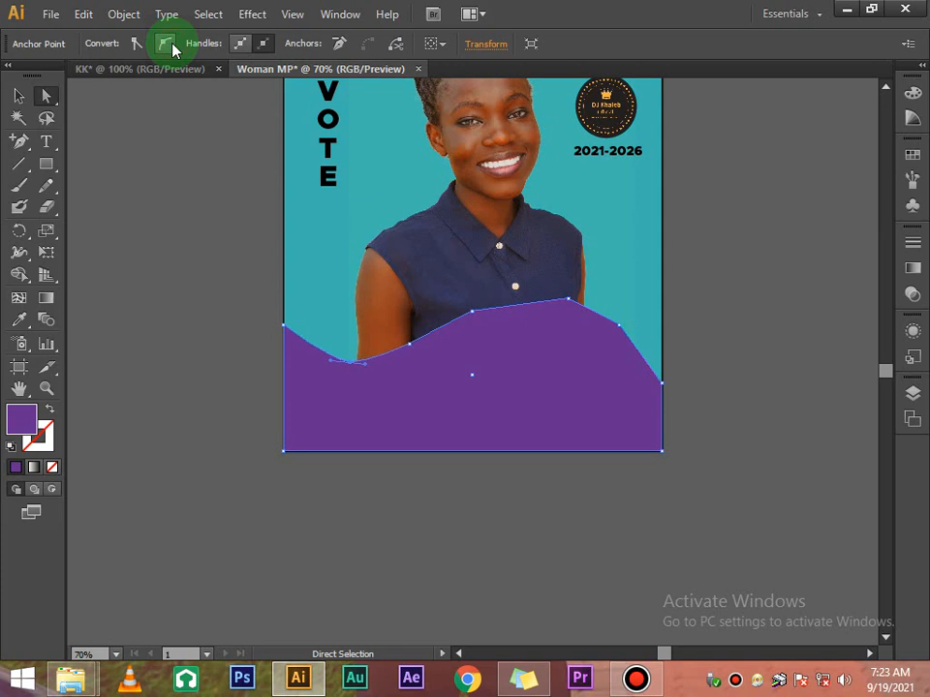
{"action": "left_click", "coordinate": [432, 510]}
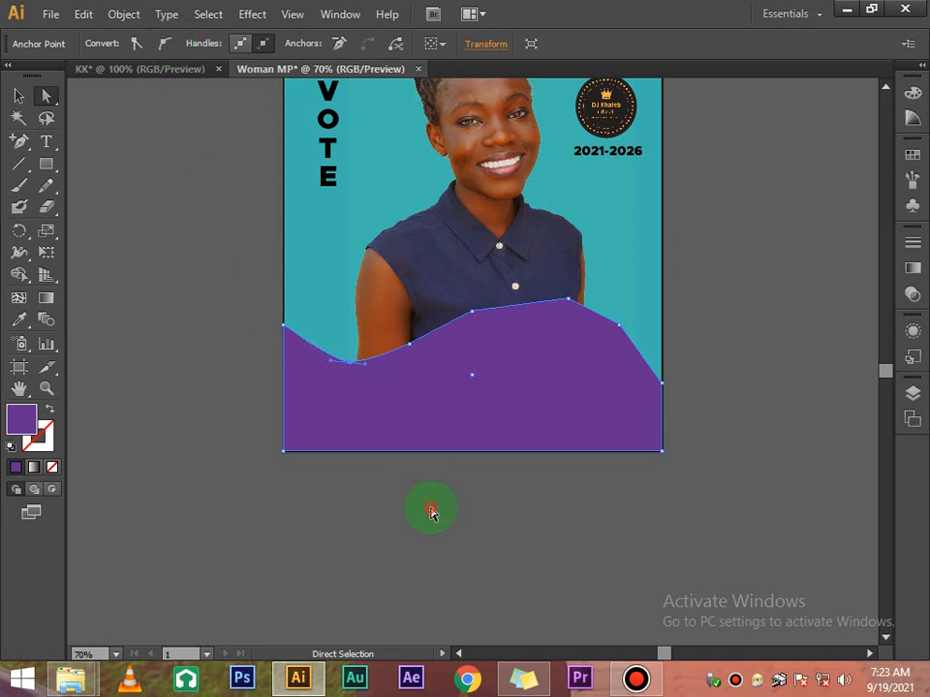
{"action": "left_click", "coordinate": [409, 350]}
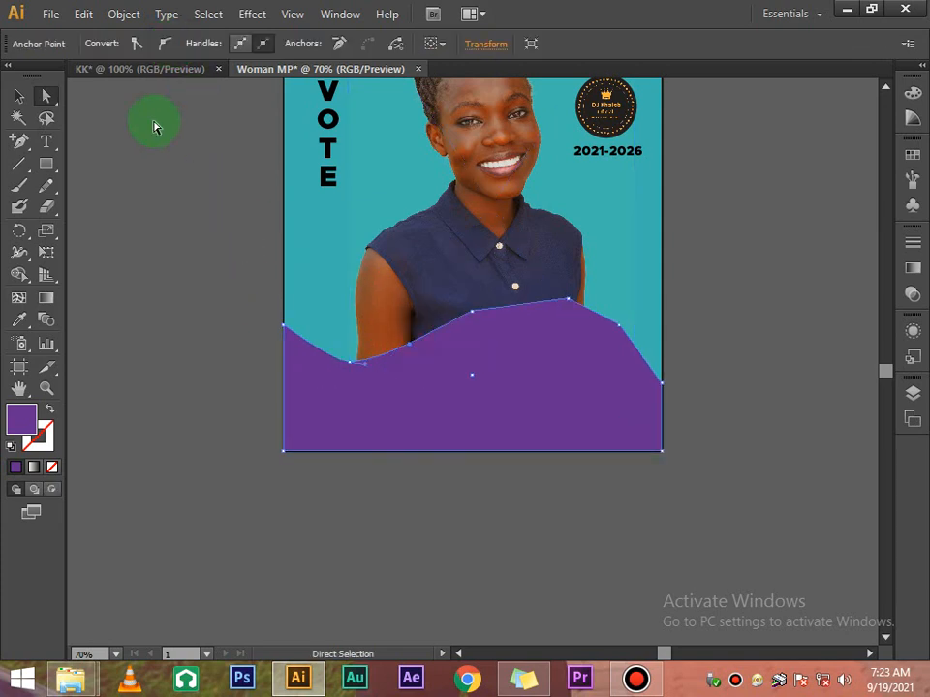
{"action": "left_click", "coordinate": [164, 44]}
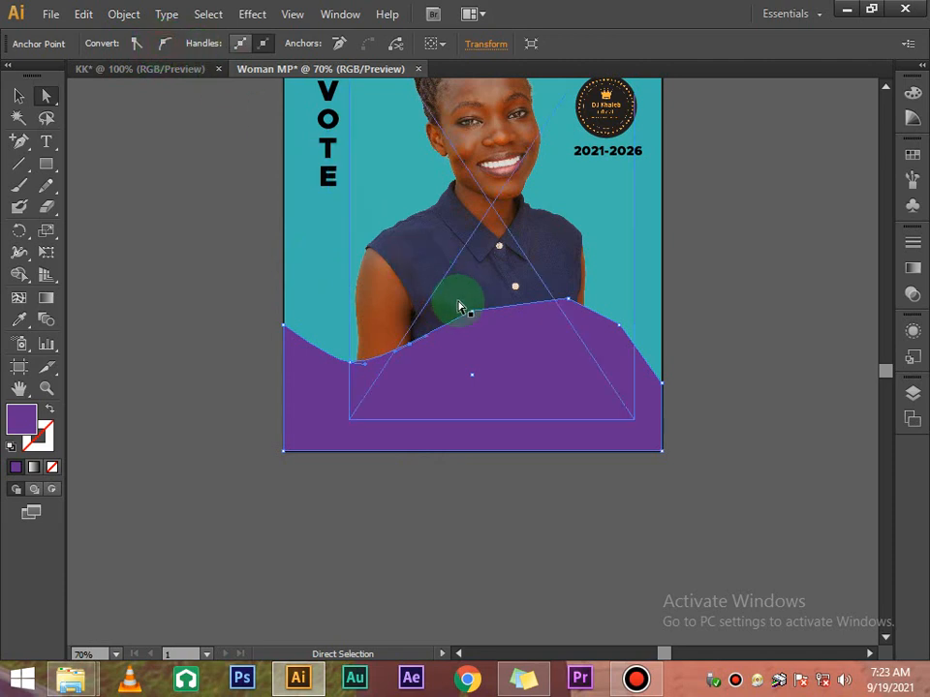
{"action": "left_click_drag", "start_coordinate": [459, 307], "coordinate": [470, 310]}
{"action": "left_click", "coordinate": [140, 44]}
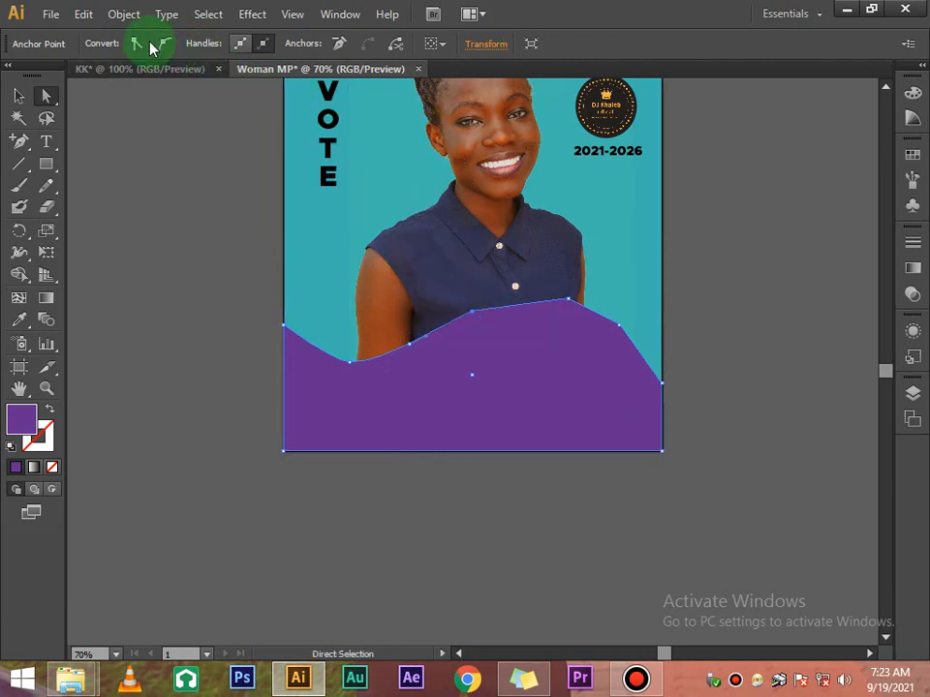
{"action": "left_click", "coordinate": [165, 44]}
{"action": "left_click", "coordinate": [567, 300]}
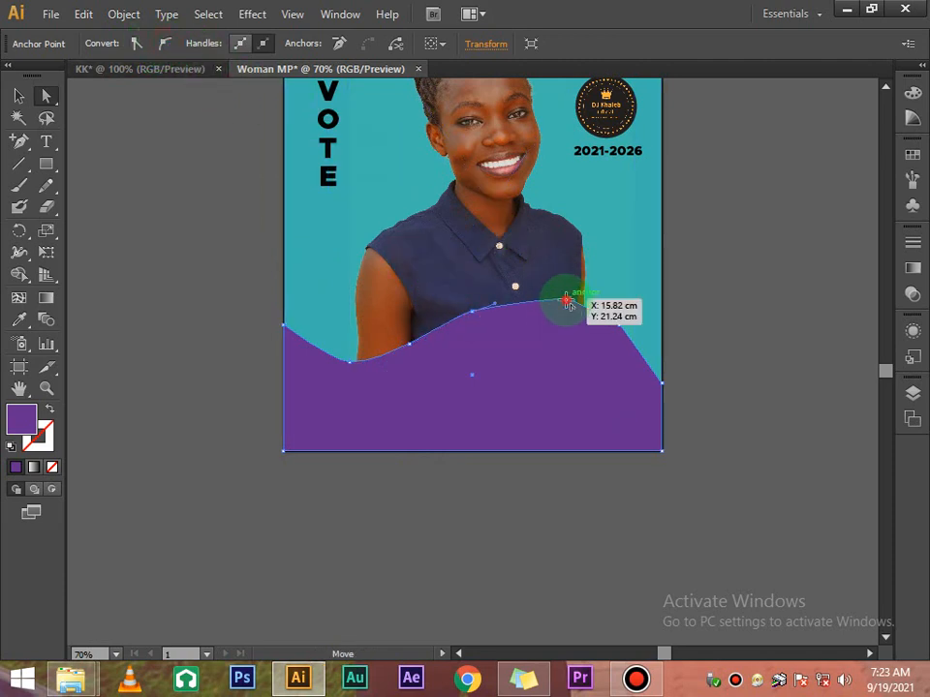
{"action": "left_click", "coordinate": [165, 45]}
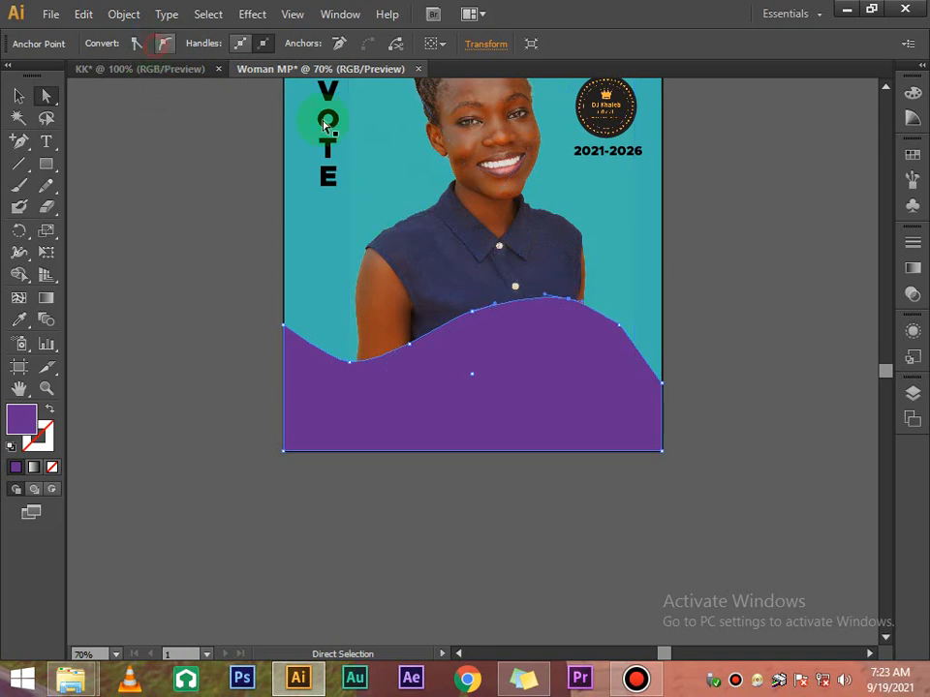
{"action": "left_click", "coordinate": [620, 325]}
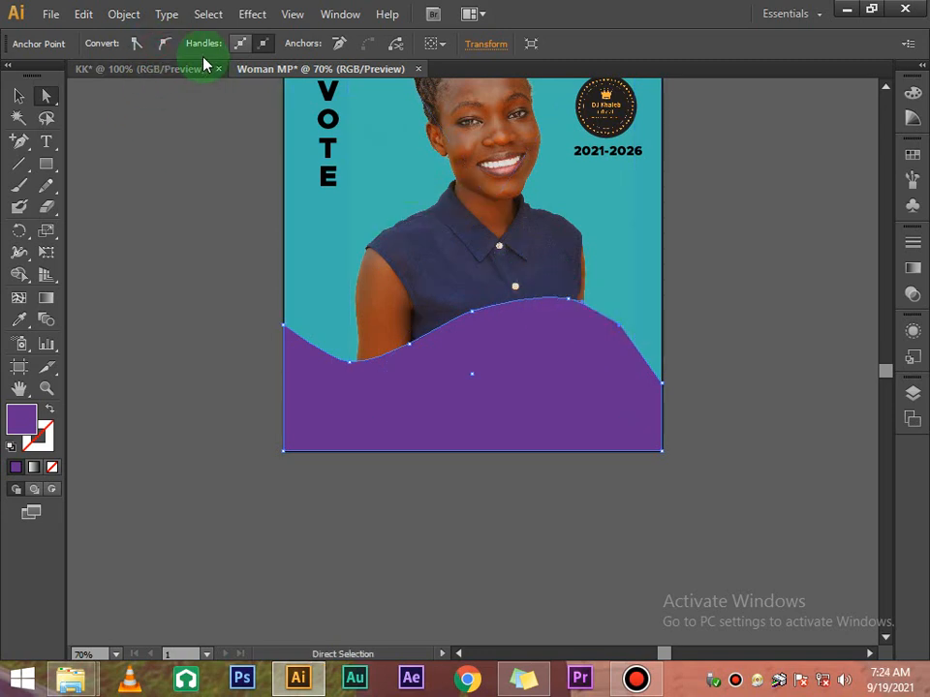
{"action": "left_click", "coordinate": [167, 45]}
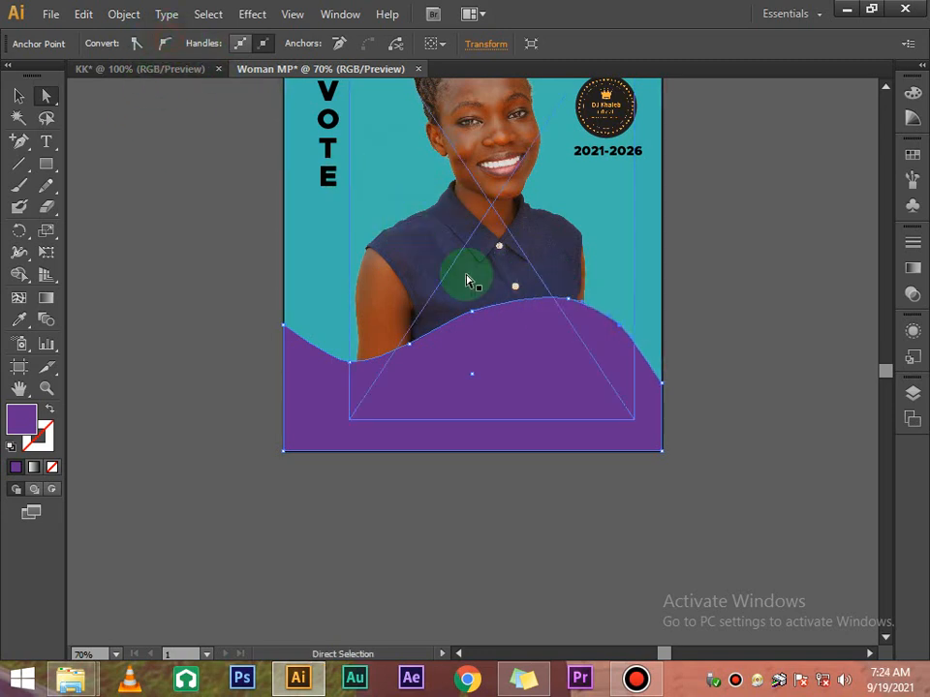
{"action": "left_click", "coordinate": [95, 148]}
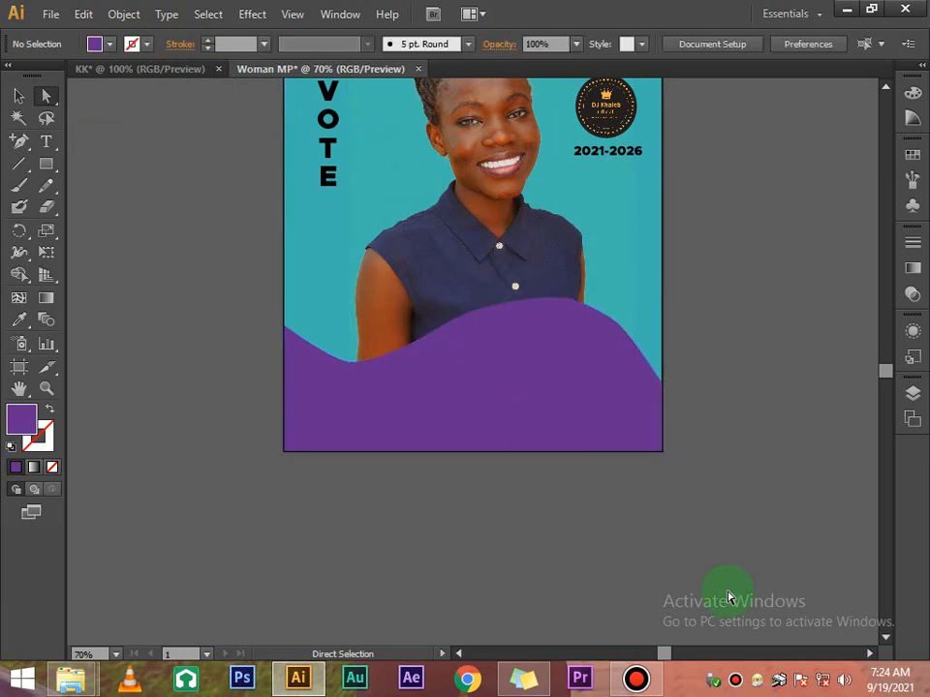
Drag the wave's segments and handles to shift the peak left and soften the curves
{"action": "left_click", "coordinate": [355, 388]}
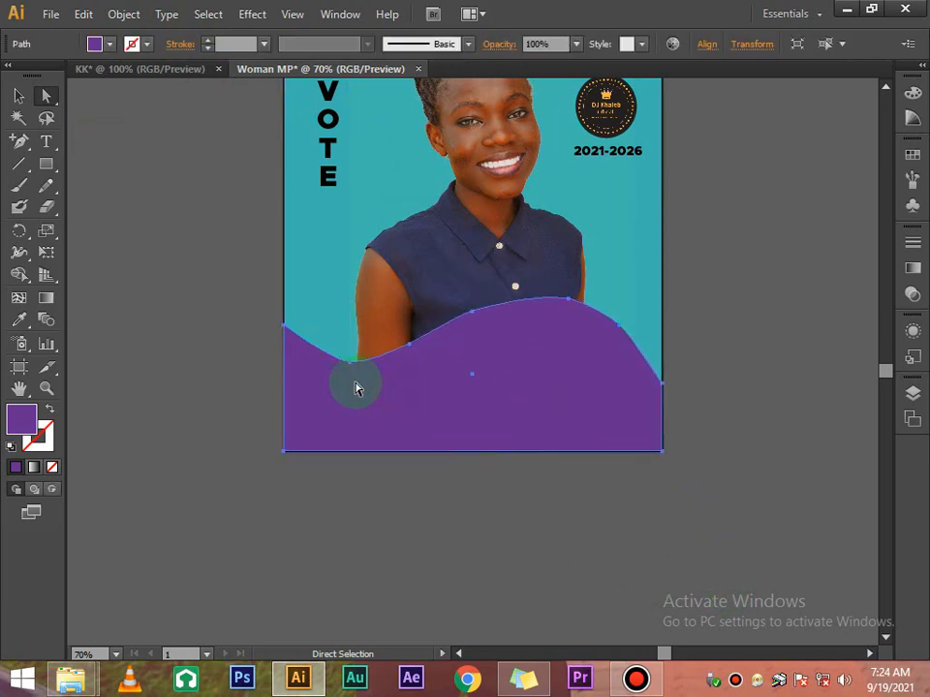
{"action": "left_click", "coordinate": [350, 362]}
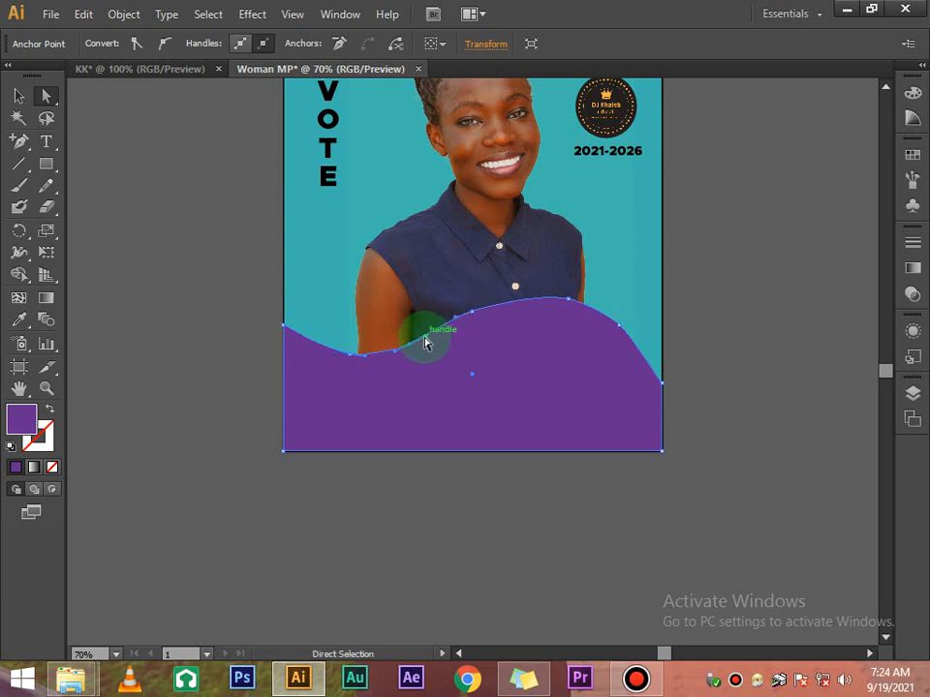
{"action": "left_click_drag", "start_coordinate": [427, 345], "coordinate": [429, 334]}
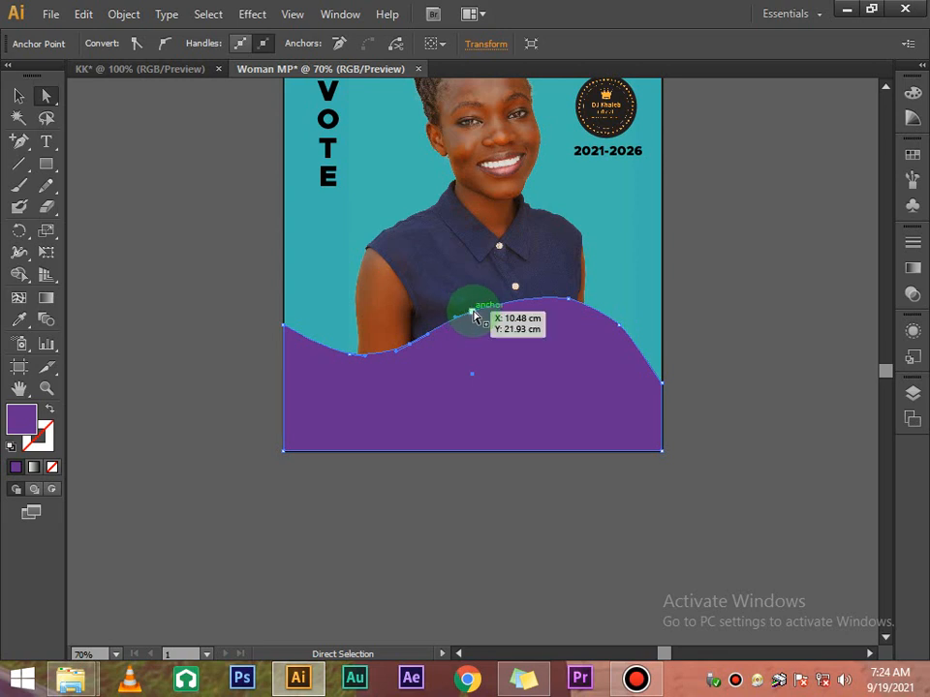
{"action": "left_click", "coordinate": [569, 303]}
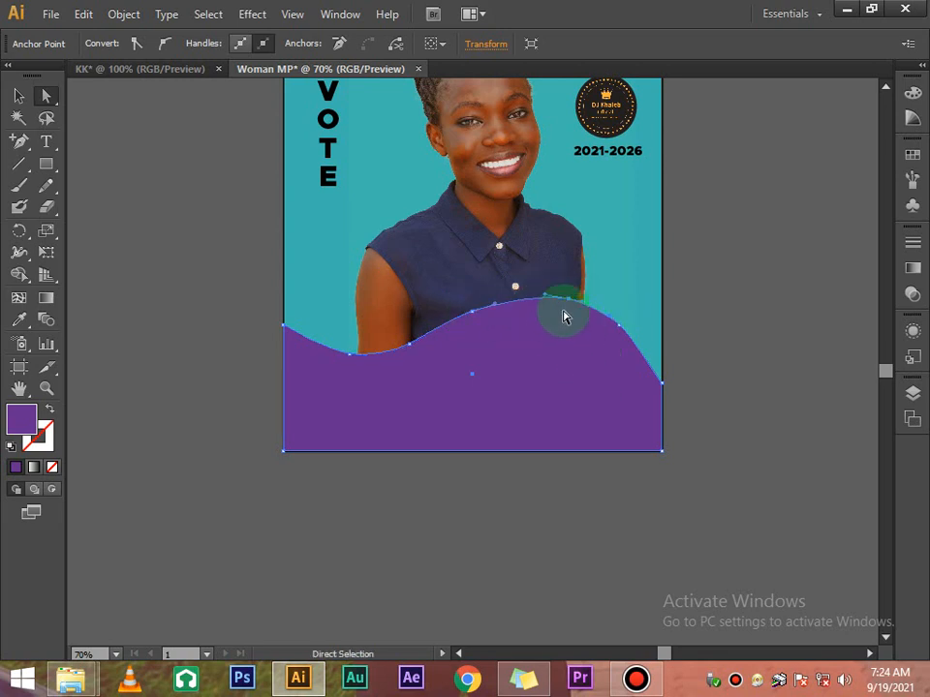
{"action": "left_click_drag", "start_coordinate": [545, 301], "coordinate": [487, 296]}
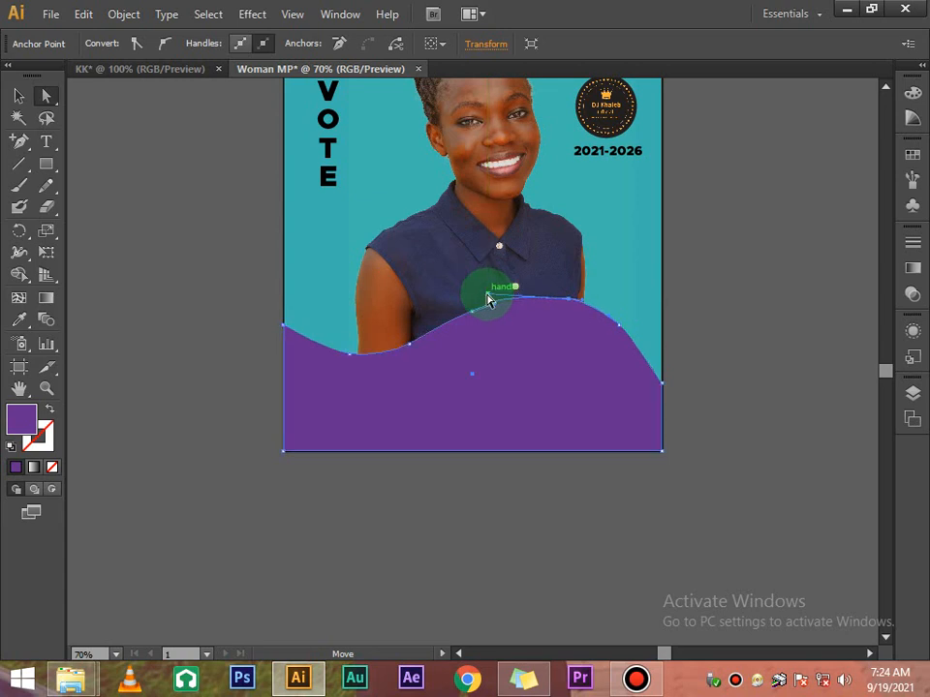
{"action": "left_click", "coordinate": [618, 325]}
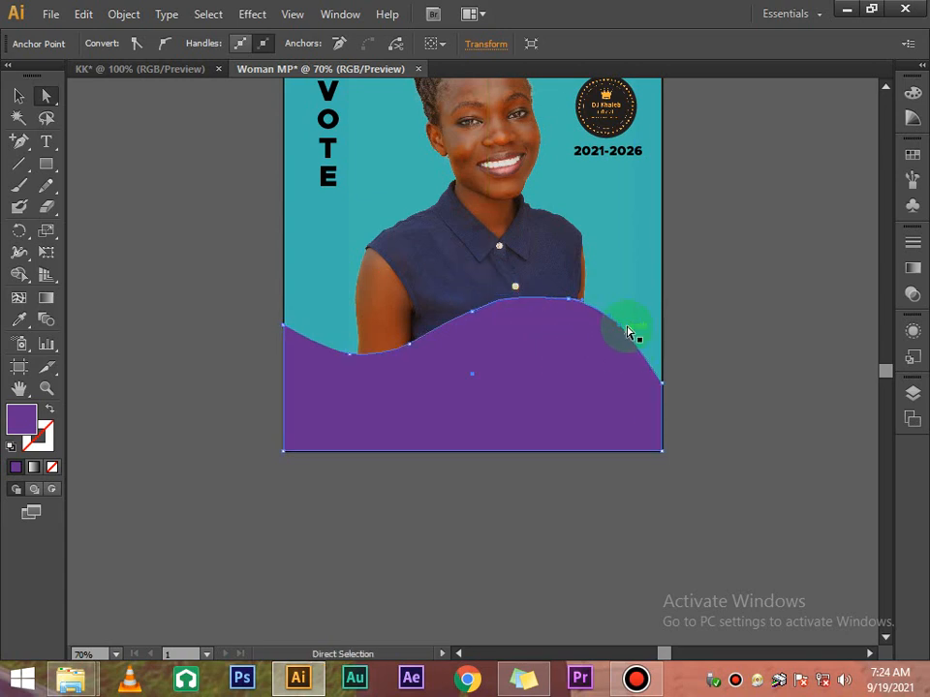
{"action": "left_click_drag", "start_coordinate": [634, 341], "coordinate": [650, 357]}
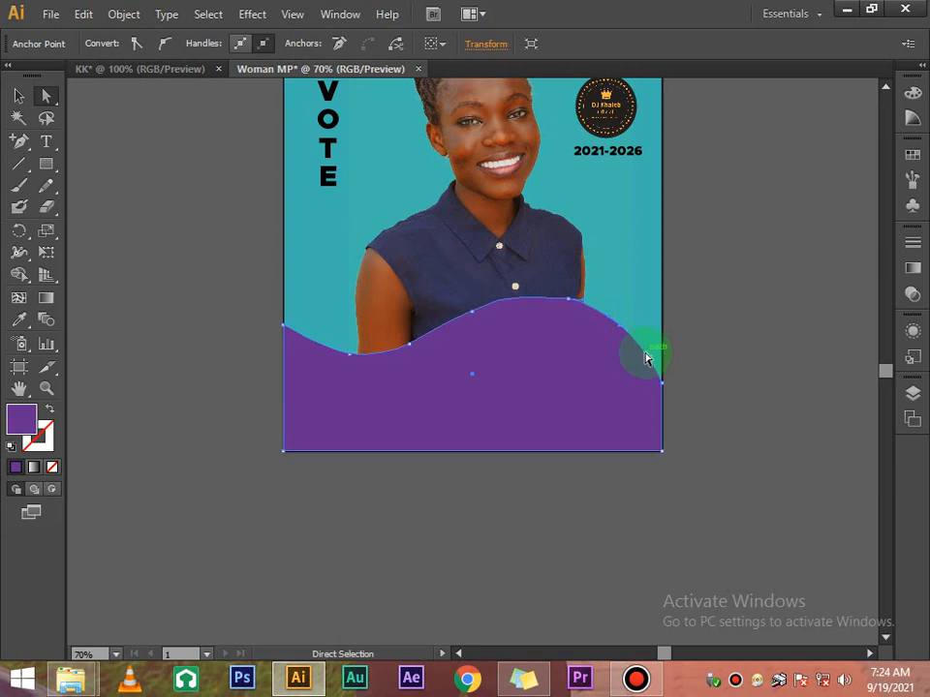
{"action": "left_click", "coordinate": [500, 302]}
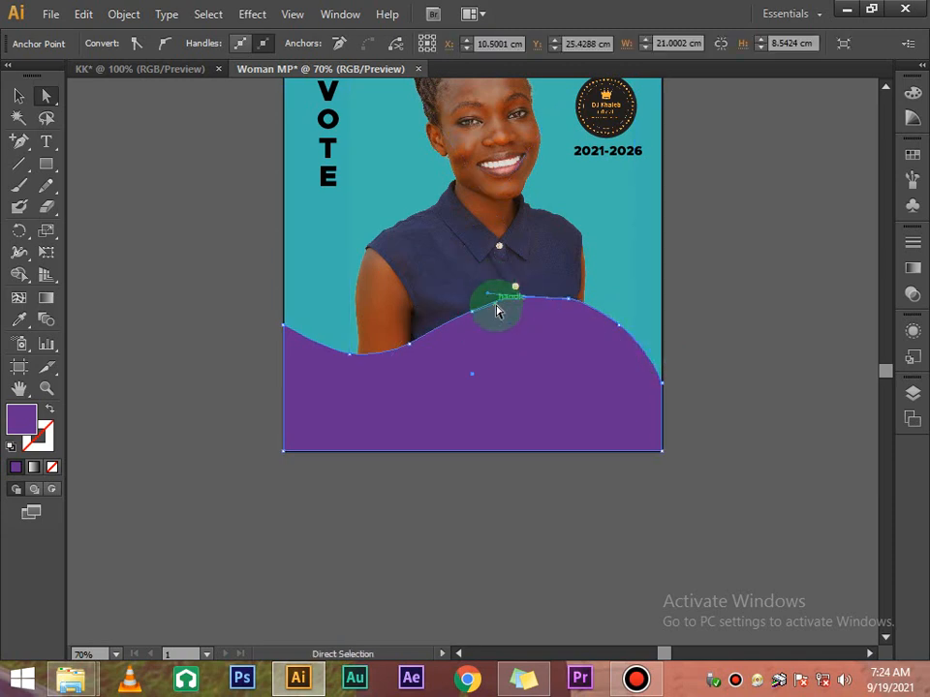
{"action": "left_click_drag", "start_coordinate": [500, 316], "coordinate": [487, 297]}
{"action": "left_click", "coordinate": [561, 363]}
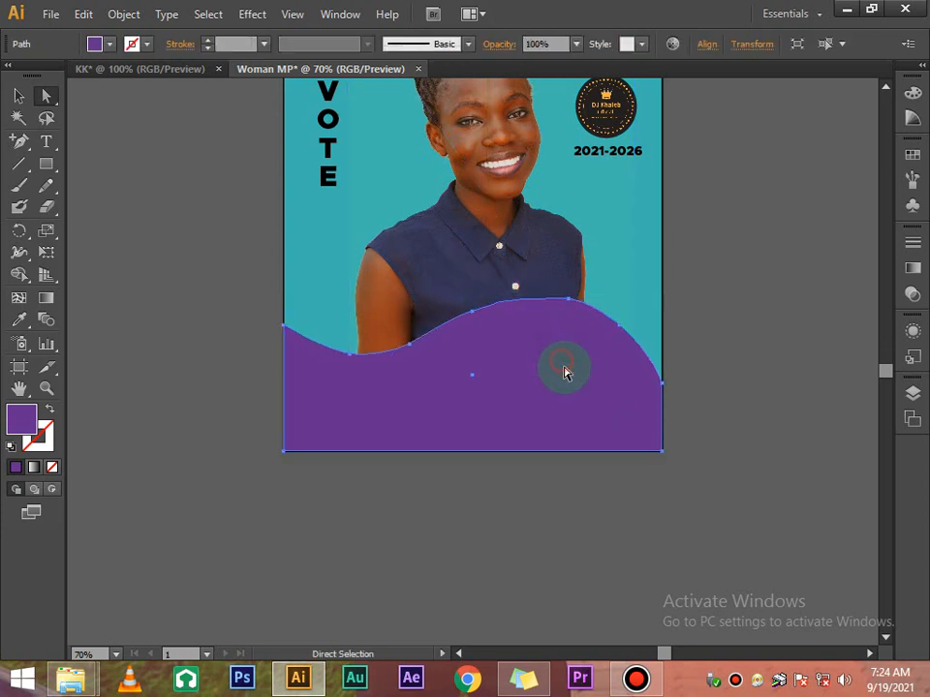
{"action": "left_click", "coordinate": [621, 467]}
Type 'FOR WOMAN MP' as a new text line below the poster
{"action": "scroll", "coordinate": [625, 456], "scroll_direction": "up", "scroll_amount": 3}
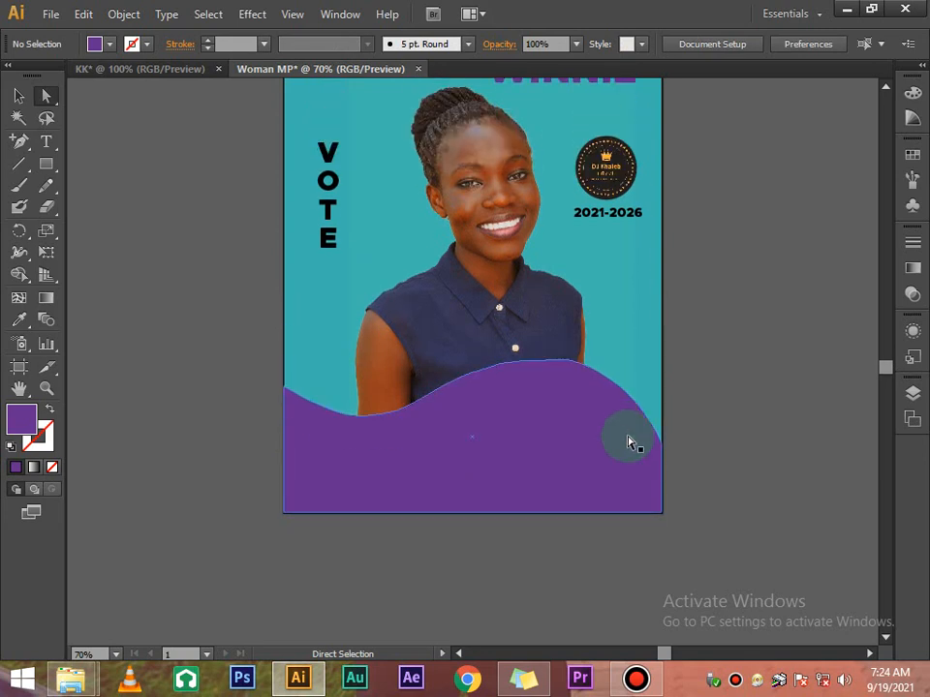
{"action": "scroll", "coordinate": [627, 442], "scroll_direction": "up", "scroll_amount": 3}
{"action": "scroll", "coordinate": [708, 362], "scroll_direction": "down", "scroll_amount": 1}
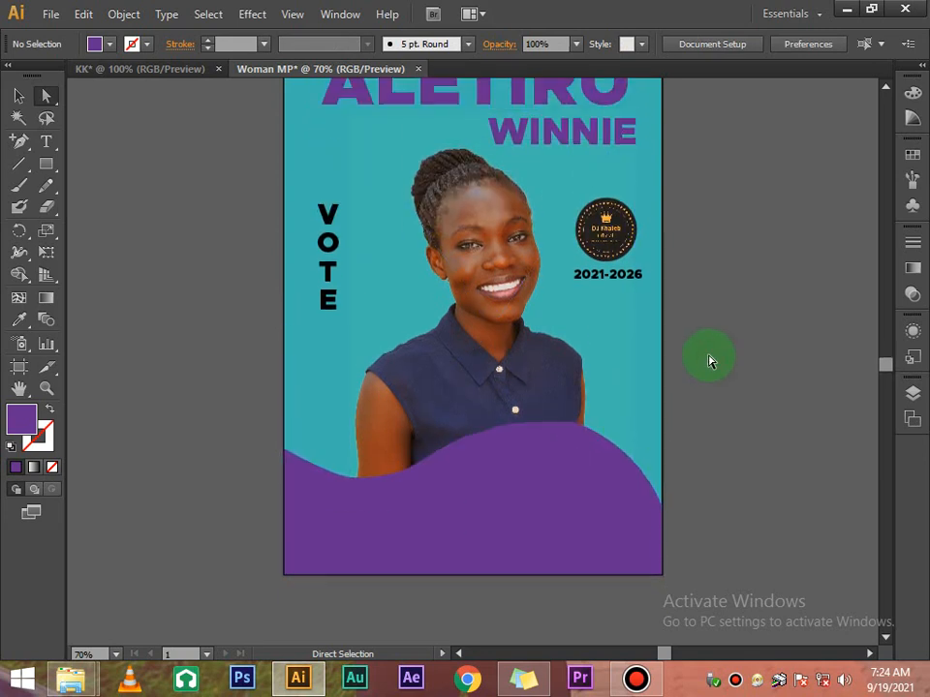
{"action": "scroll", "coordinate": [708, 362], "scroll_direction": "up", "scroll_amount": 3}
{"action": "scroll", "coordinate": [708, 362], "scroll_direction": "down", "scroll_amount": 2}
{"action": "left_click", "coordinate": [514, 471]}
{"action": "left_click", "coordinate": [712, 311]}
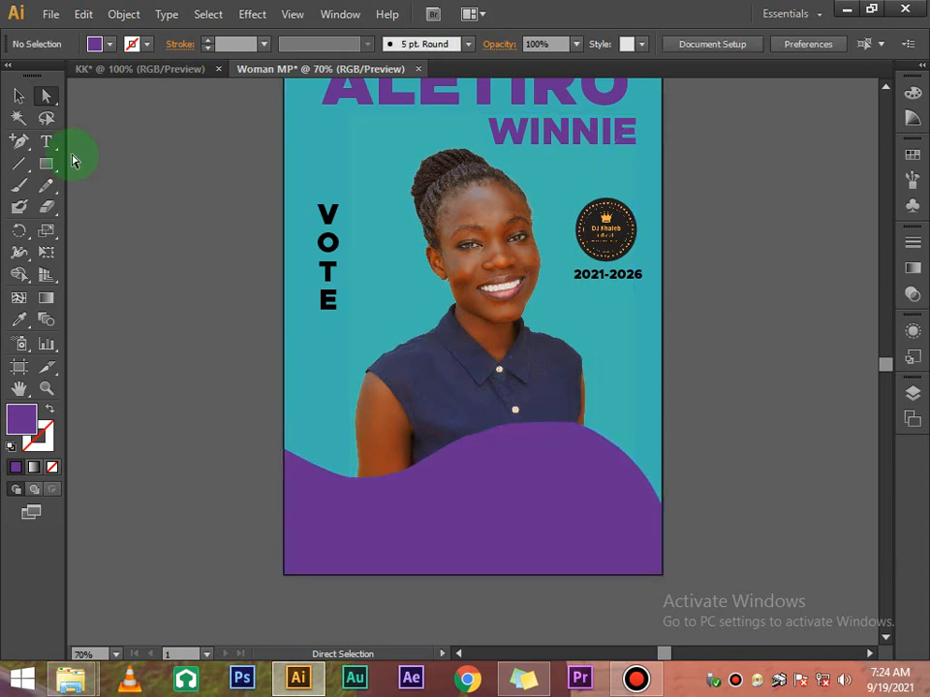
{"action": "left_click", "coordinate": [45, 142]}
{"action": "scroll", "coordinate": [281, 279], "scroll_direction": "down", "scroll_amount": 9}
{"action": "scroll", "coordinate": [283, 280], "scroll_direction": "down", "scroll_amount": 4}
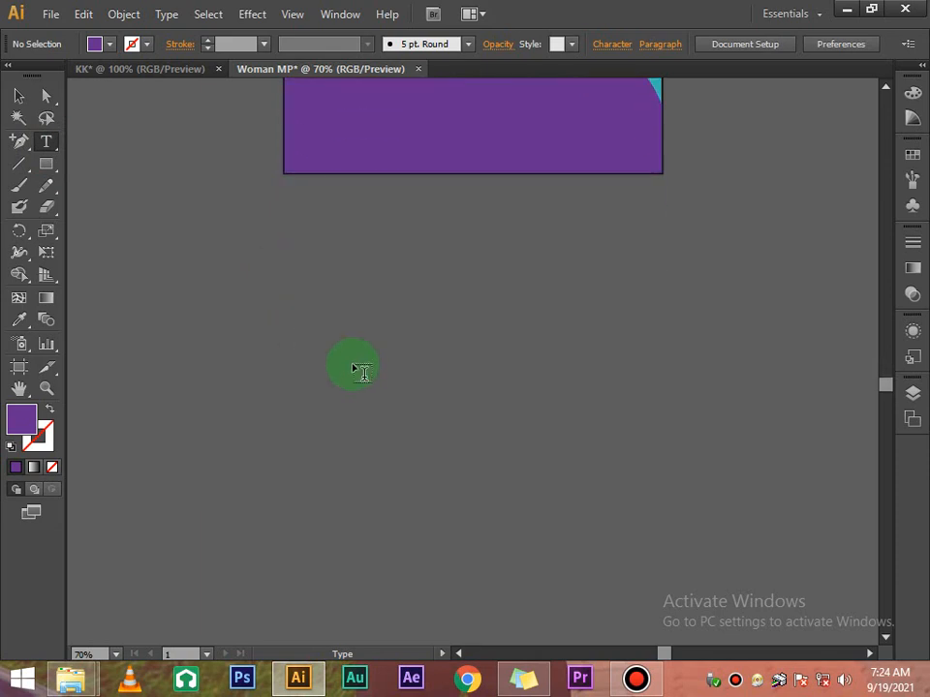
{"action": "left_click", "coordinate": [352, 361]}
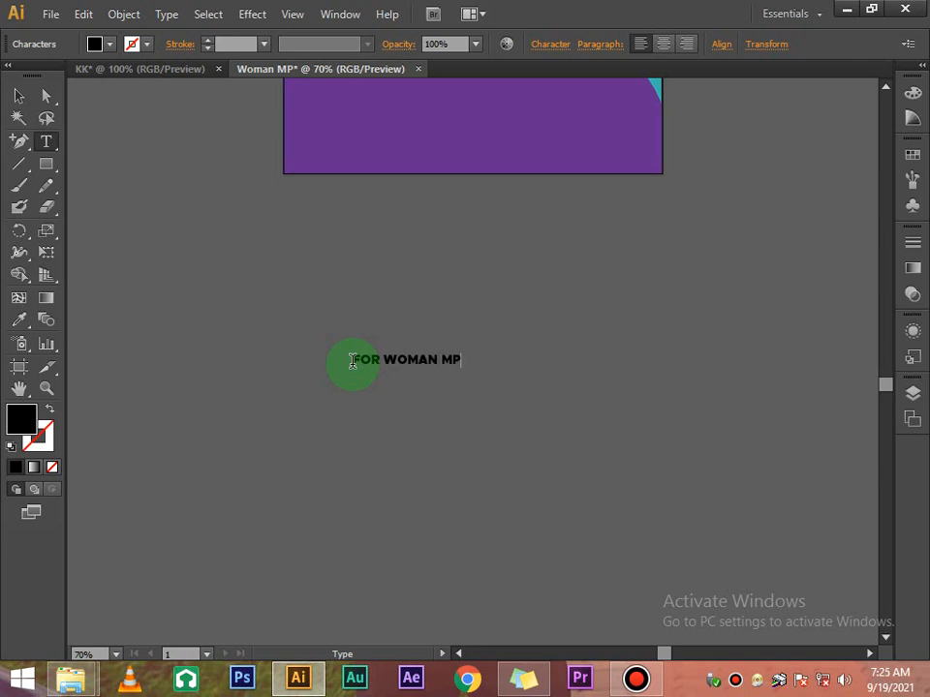
Move the FOR WOMAN MP text onto the purple wave band and fill it white
{"action": "scroll", "coordinate": [352, 360], "scroll_direction": "up", "scroll_amount": 5}
{"action": "left_click", "coordinate": [21, 97]}
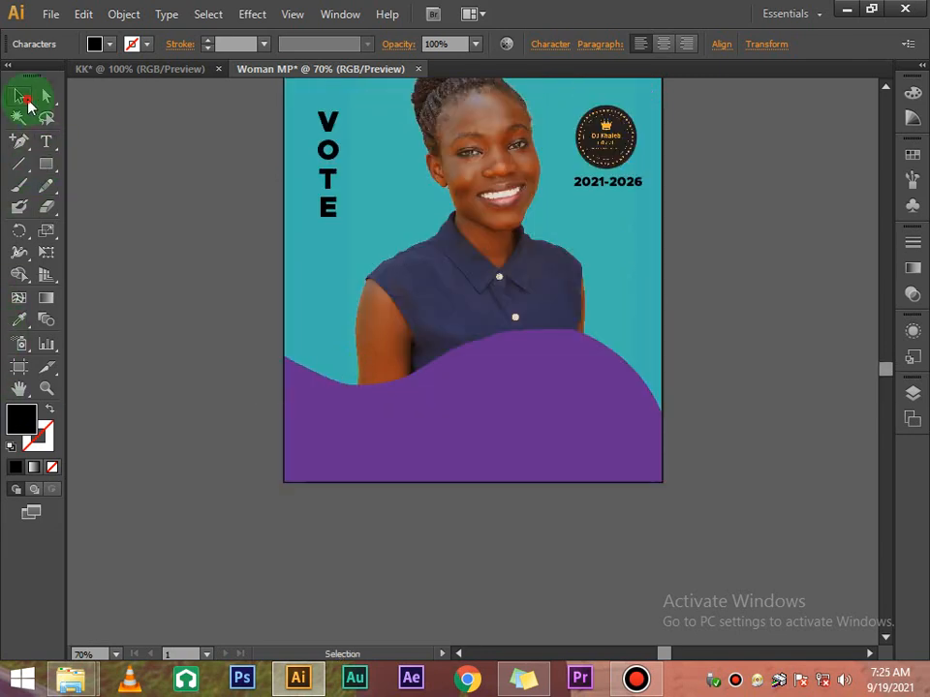
{"action": "scroll", "coordinate": [102, 233], "scroll_direction": "down", "scroll_amount": 4}
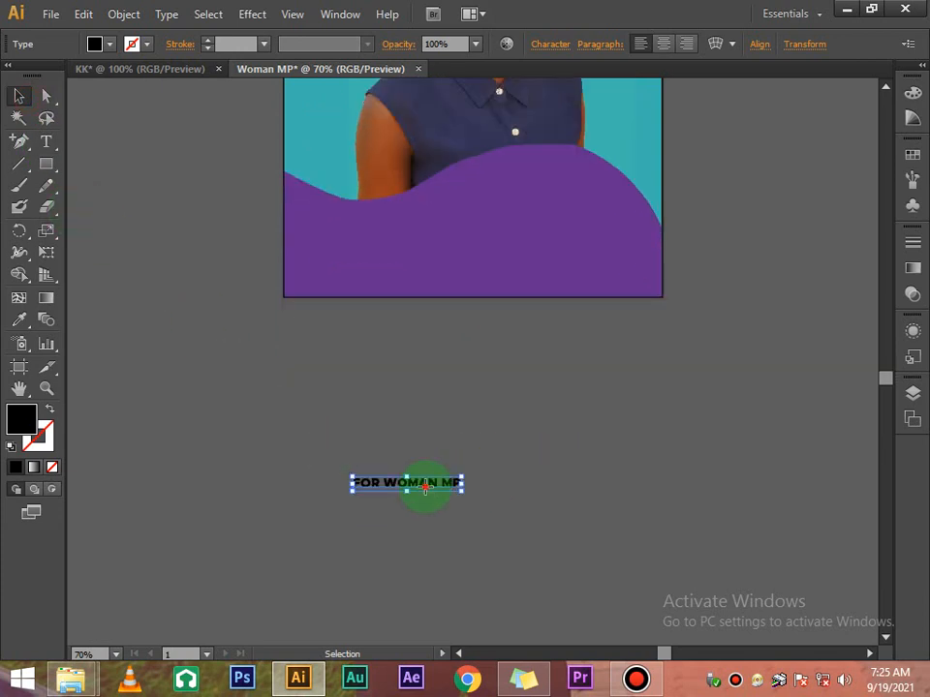
{"action": "left_click_drag", "start_coordinate": [424, 487], "coordinate": [539, 193]}
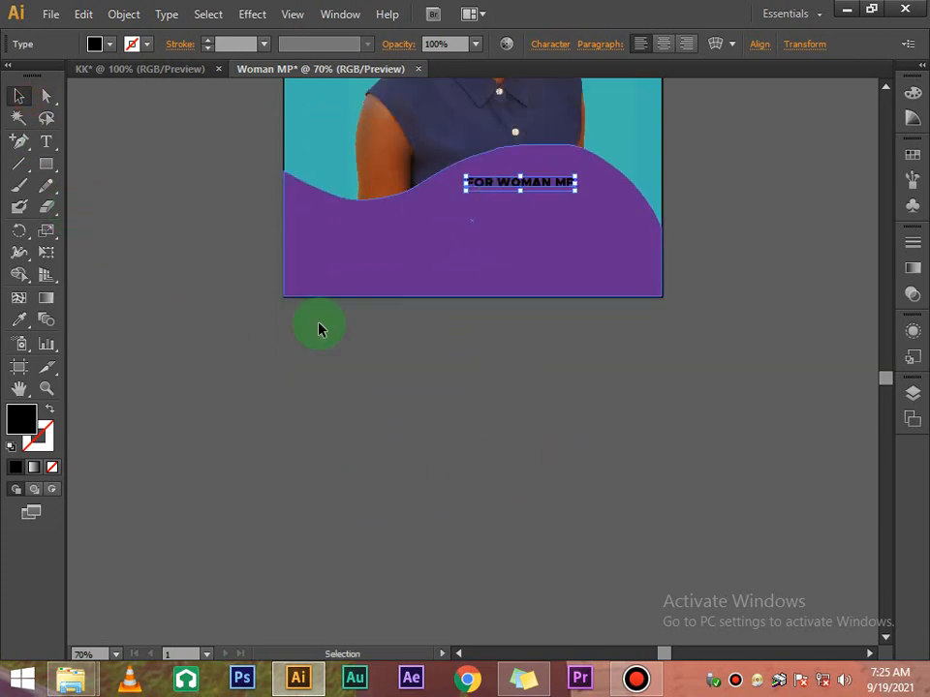
{"action": "left_click", "coordinate": [115, 45]}
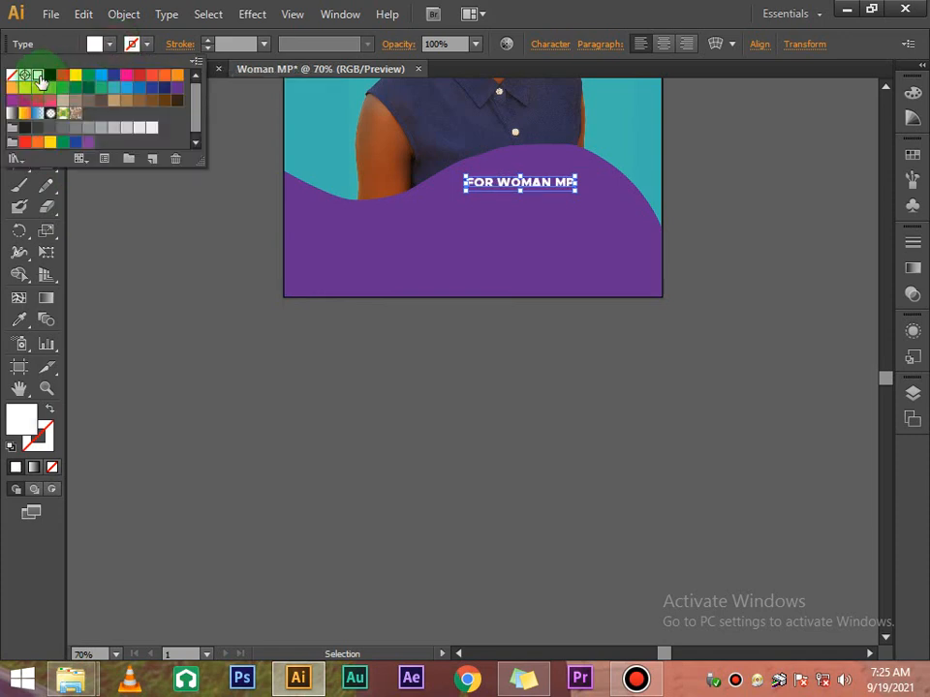
{"action": "left_click", "coordinate": [181, 214]}
Enlarge the FOR WOMAN MP text to 27 pt in the Character panel
{"action": "scroll", "coordinate": [180, 214], "scroll_direction": "up", "scroll_amount": 2}
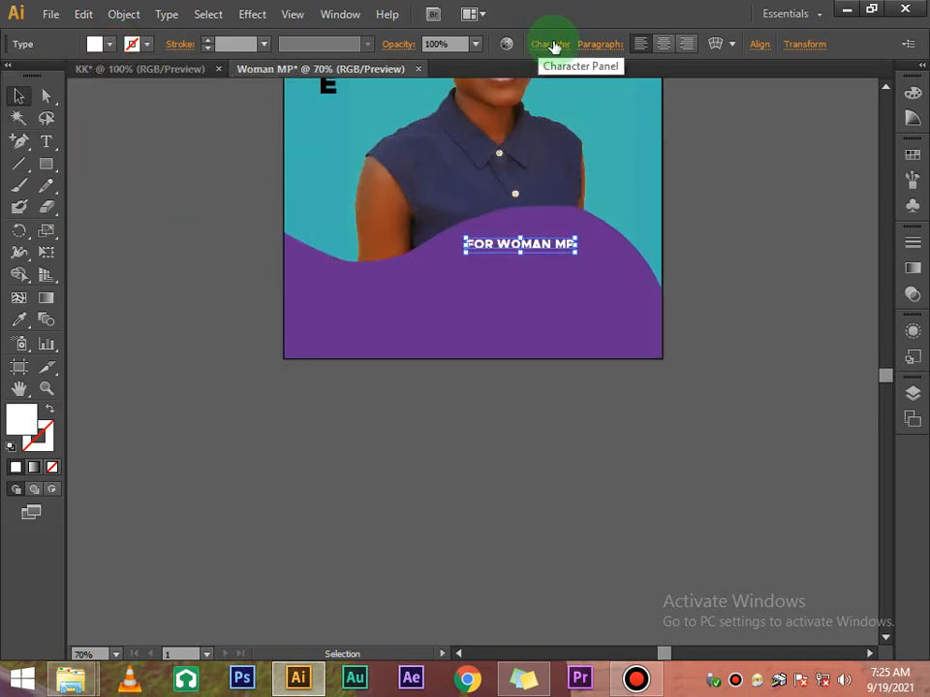
{"action": "left_click", "coordinate": [552, 44]}
{"action": "left_click", "coordinate": [393, 127]}
{"action": "left_click", "coordinate": [393, 127]}
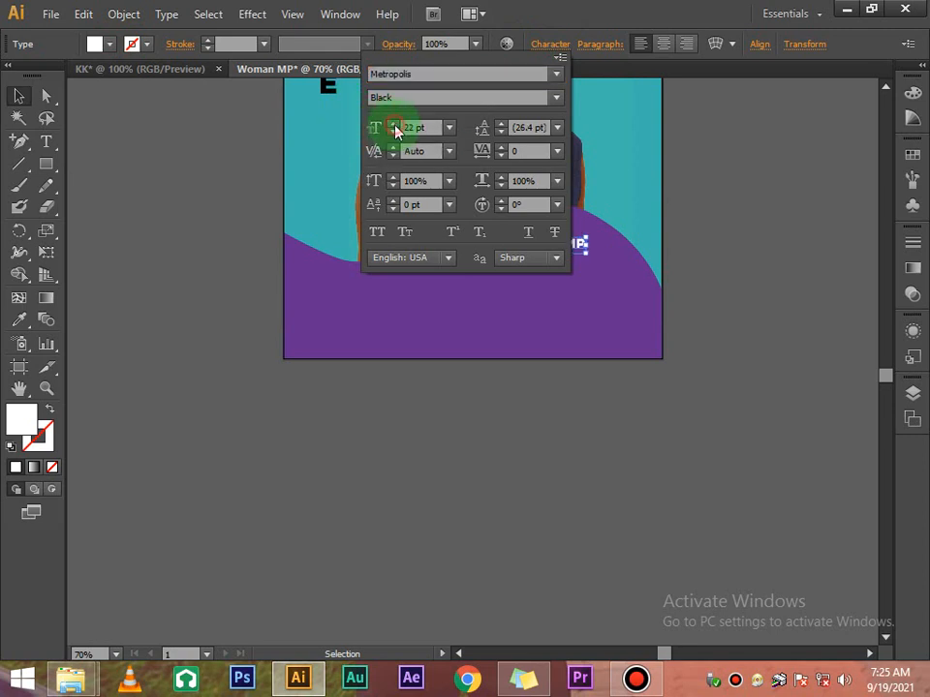
{"action": "left_click", "coordinate": [394, 126]}
{"action": "left_click", "coordinate": [736, 256]}
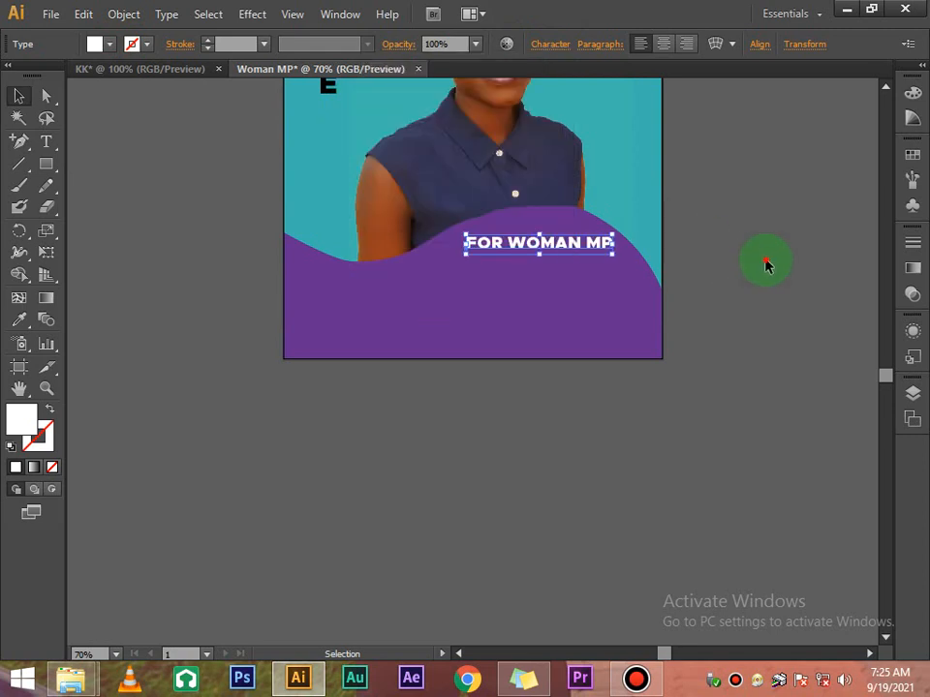
{"action": "left_click", "coordinate": [760, 265]}
Start another text line below the poster
{"action": "scroll", "coordinate": [755, 269], "scroll_direction": "up", "scroll_amount": 5}
{"action": "scroll", "coordinate": [748, 274], "scroll_direction": "down", "scroll_amount": 2}
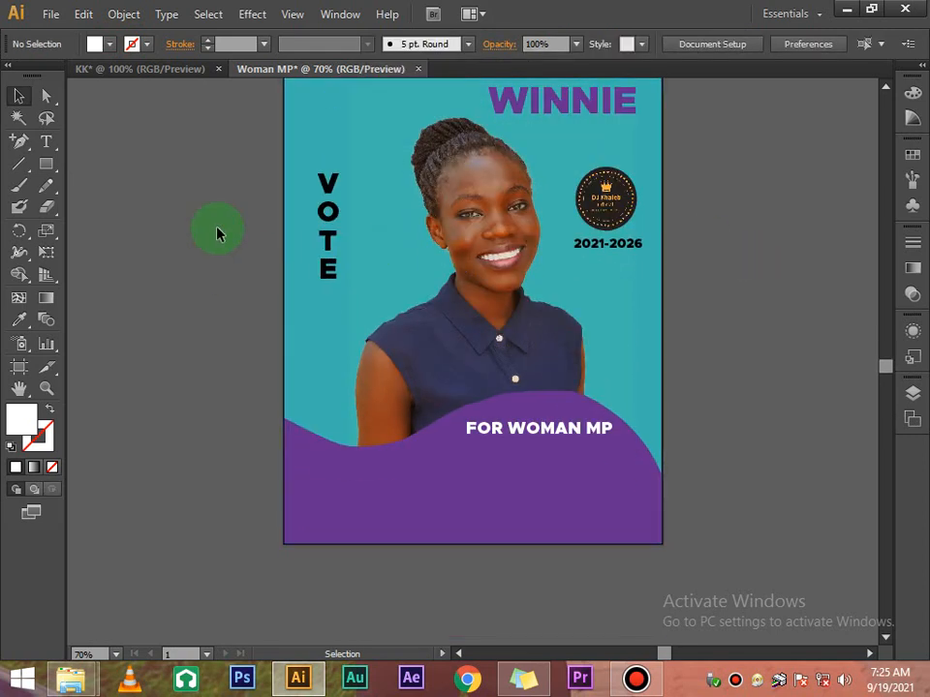
{"action": "left_click", "coordinate": [47, 142]}
{"action": "scroll", "coordinate": [83, 300], "scroll_direction": "down", "scroll_amount": 10}
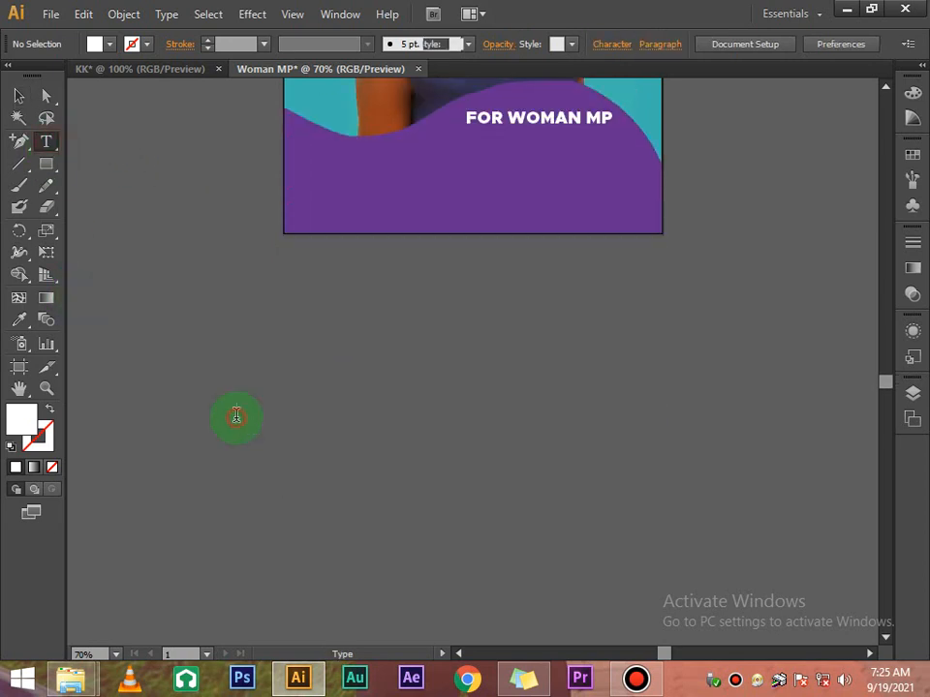
{"action": "left_click", "coordinate": [236, 415]}
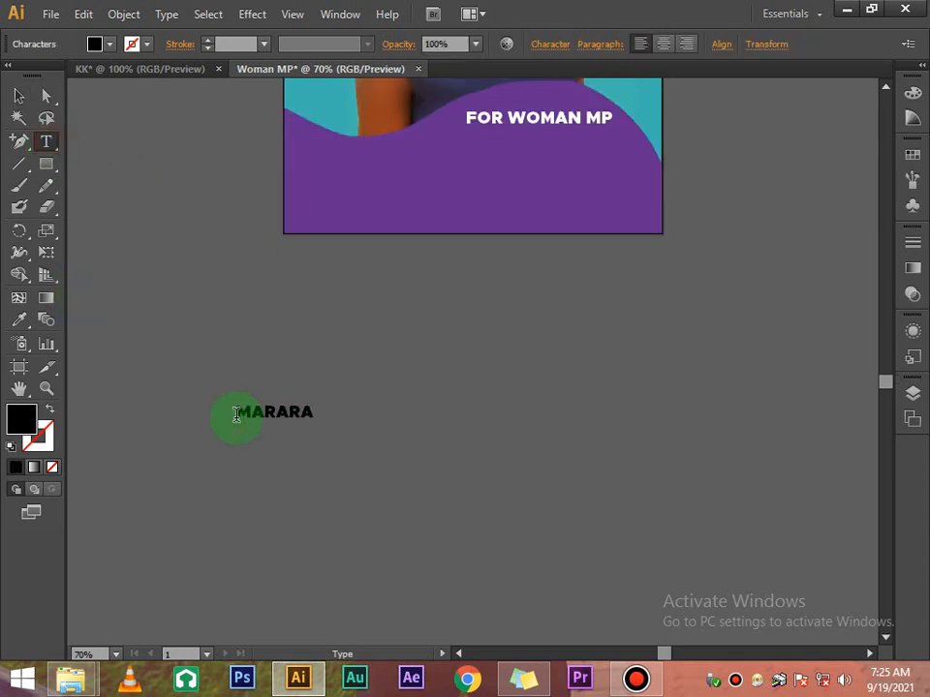
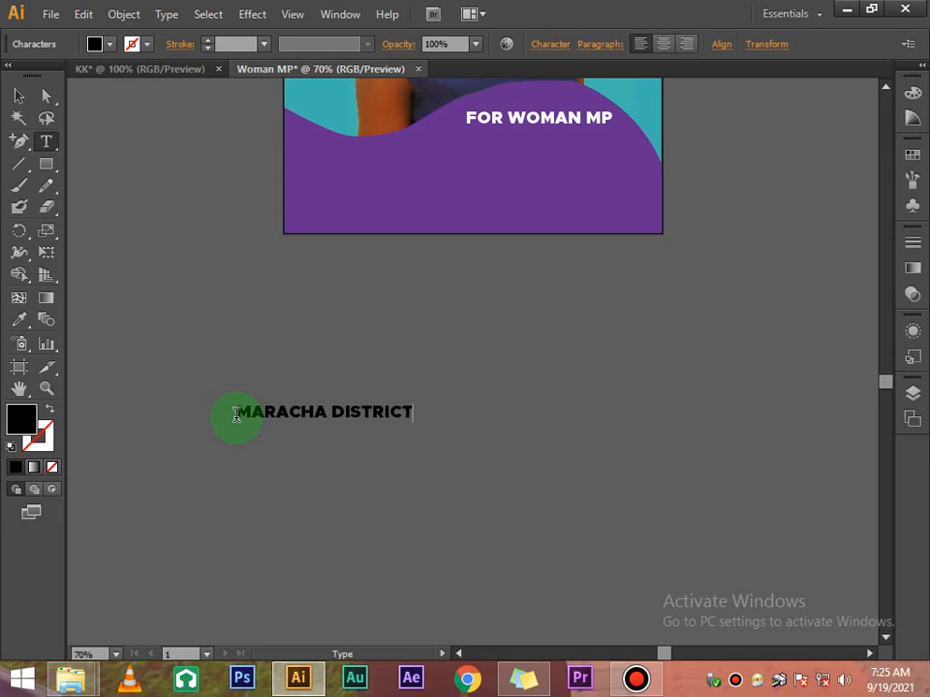
Drag MARACHA DISTRICT onto the purple band and enlarge it to 47 pt
{"action": "scroll", "coordinate": [236, 414], "scroll_direction": "up", "scroll_amount": 5}
{"action": "left_click", "coordinate": [18, 95]}
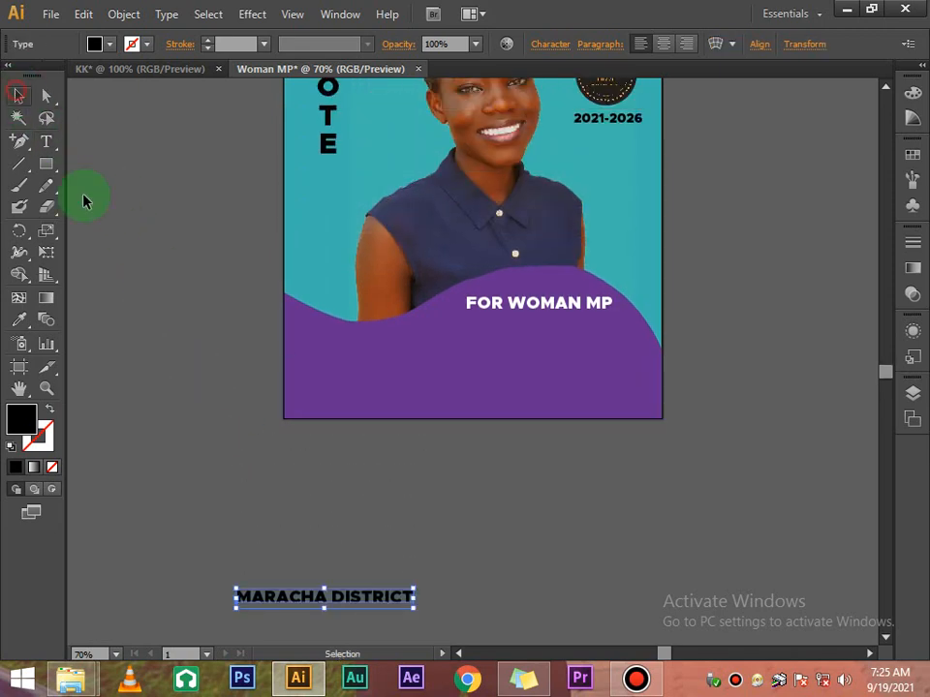
{"action": "left_click_drag", "start_coordinate": [308, 601], "coordinate": [451, 378]}
{"action": "left_click", "coordinate": [549, 44]}
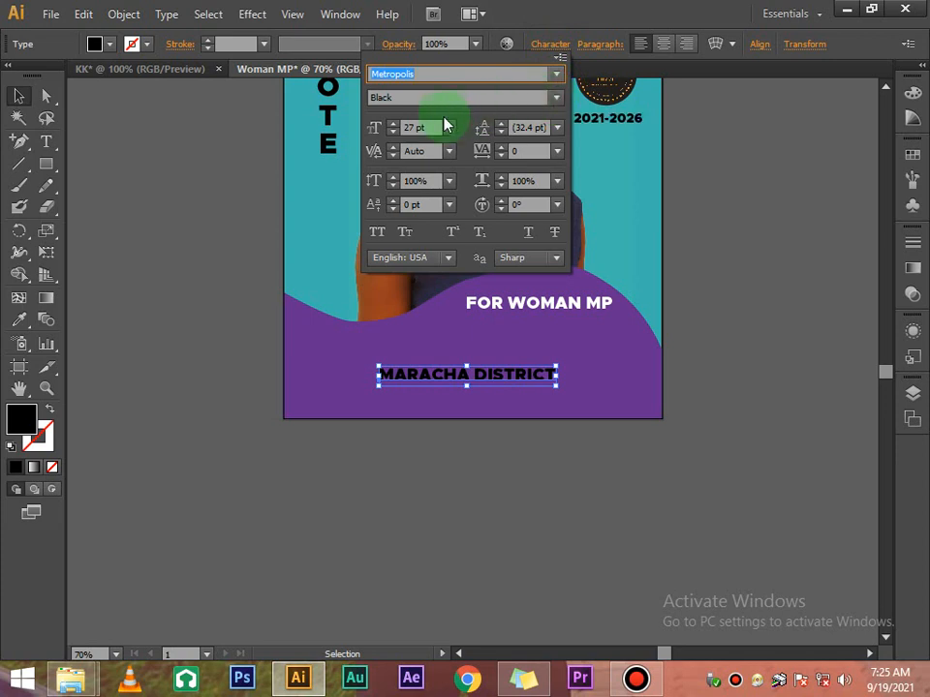
{"action": "left_click", "coordinate": [392, 124]}
{"action": "left_click", "coordinate": [392, 124]}
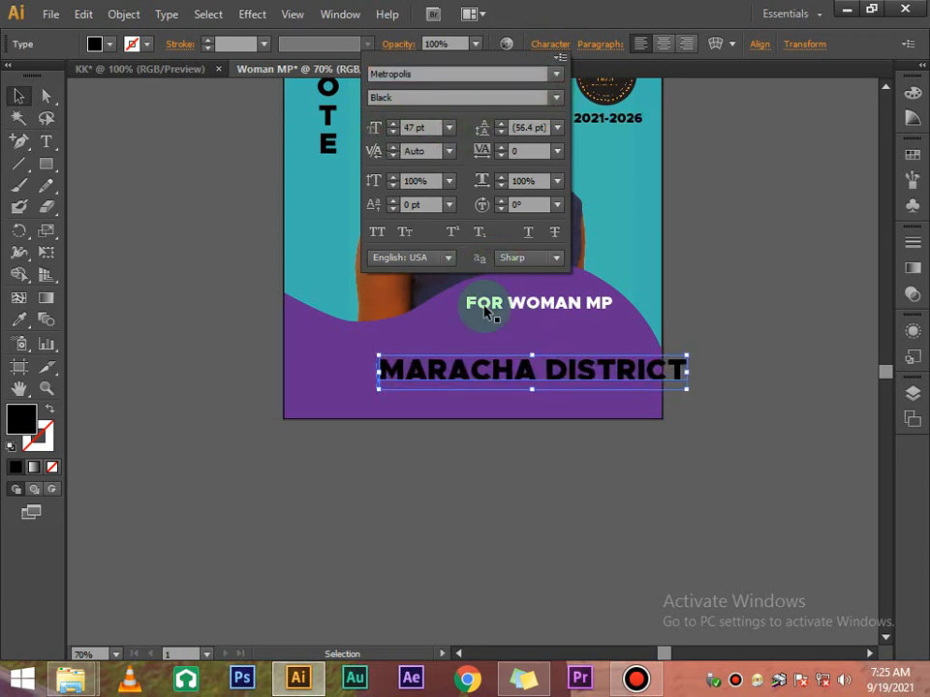
{"action": "left_click_drag", "start_coordinate": [532, 372], "coordinate": [447, 354]}
Raise MARACHA DISTRICT to 55 pt and nudge it slightly left
{"action": "left_click", "coordinate": [549, 45]}
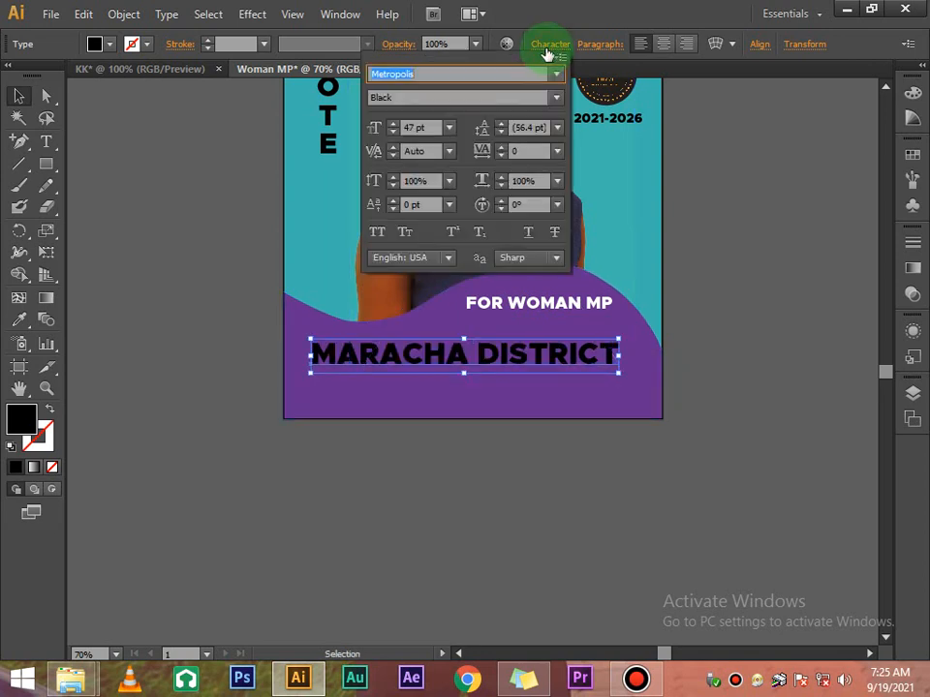
{"action": "left_click", "coordinate": [391, 123]}
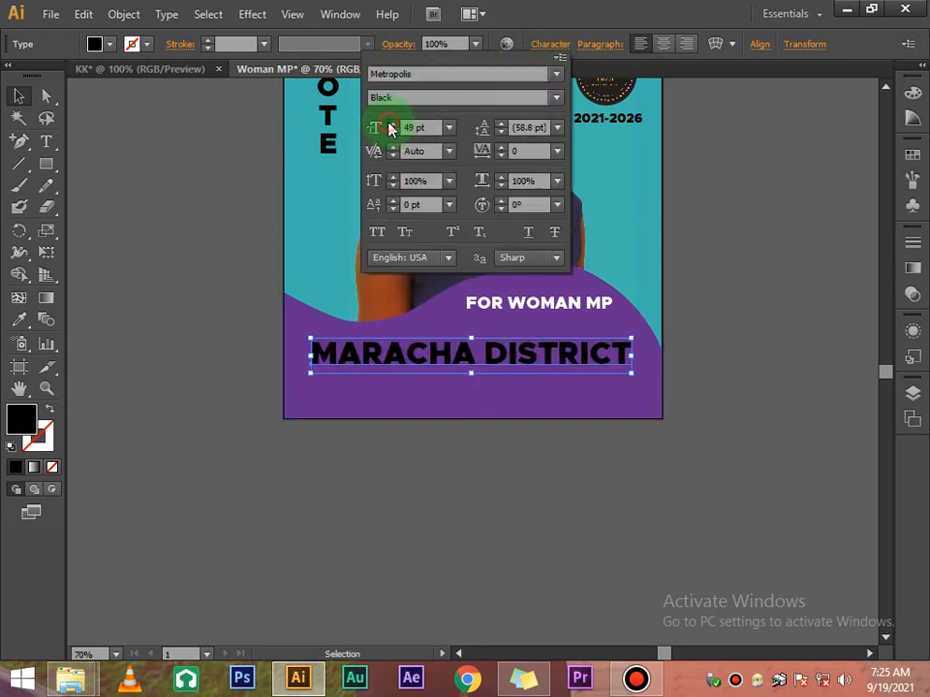
{"action": "left_click", "coordinate": [391, 123]}
{"action": "left_click", "coordinate": [391, 123]}
{"action": "left_click", "coordinate": [391, 123]}
{"action": "left_click", "coordinate": [390, 123]}
{"action": "left_click", "coordinate": [390, 123]}
{"action": "left_click", "coordinate": [391, 123]}
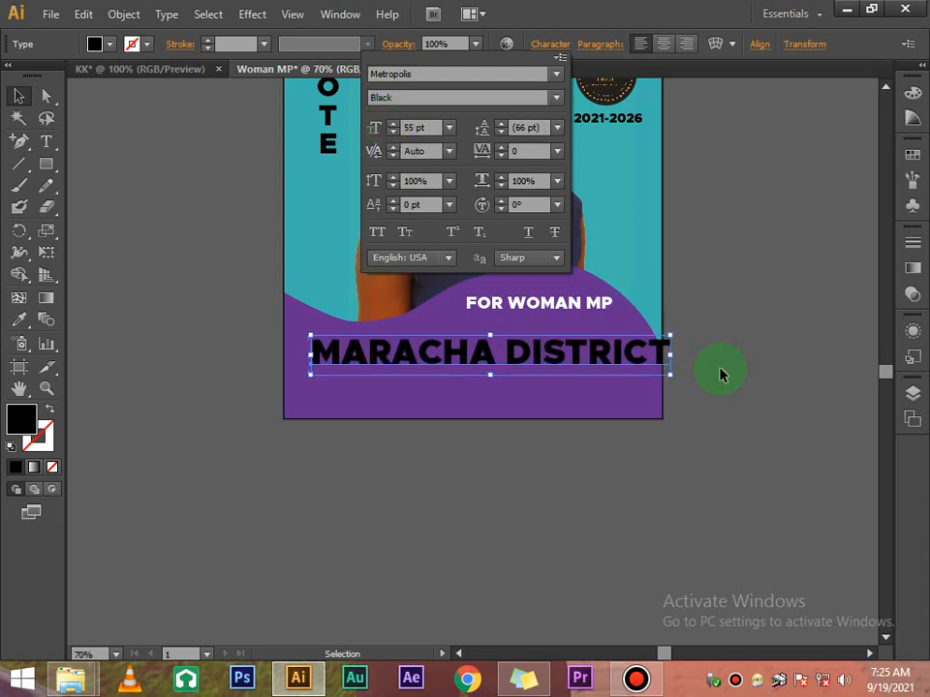
{"action": "left_click", "coordinate": [725, 375]}
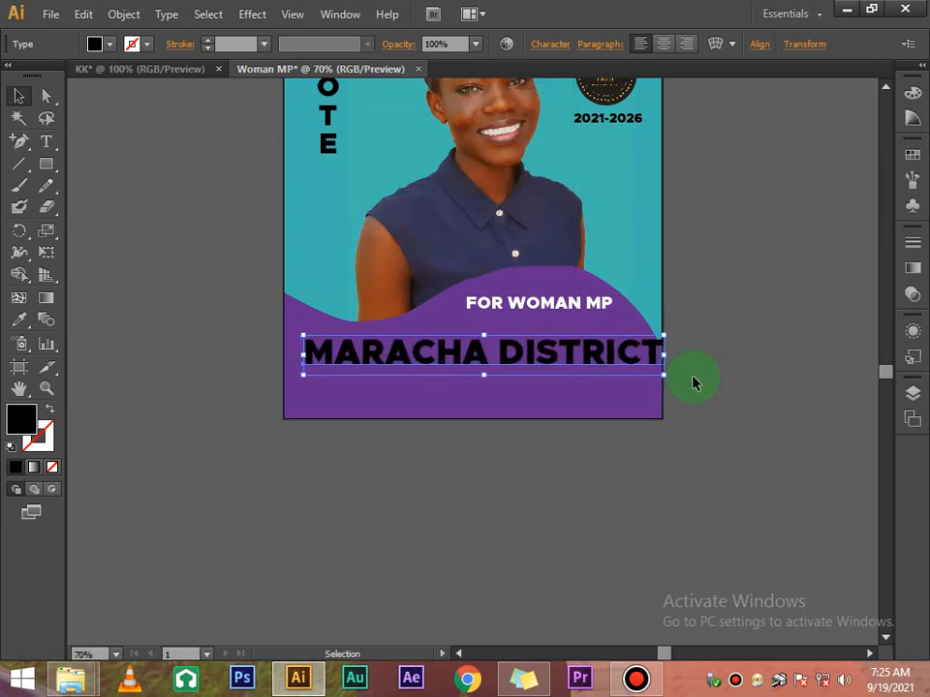
{"action": "key", "text": "shift+Left"}
Break FOR WOMAN MP into two lines and centre-align them
{"action": "double_click", "coordinate": [509, 306]}
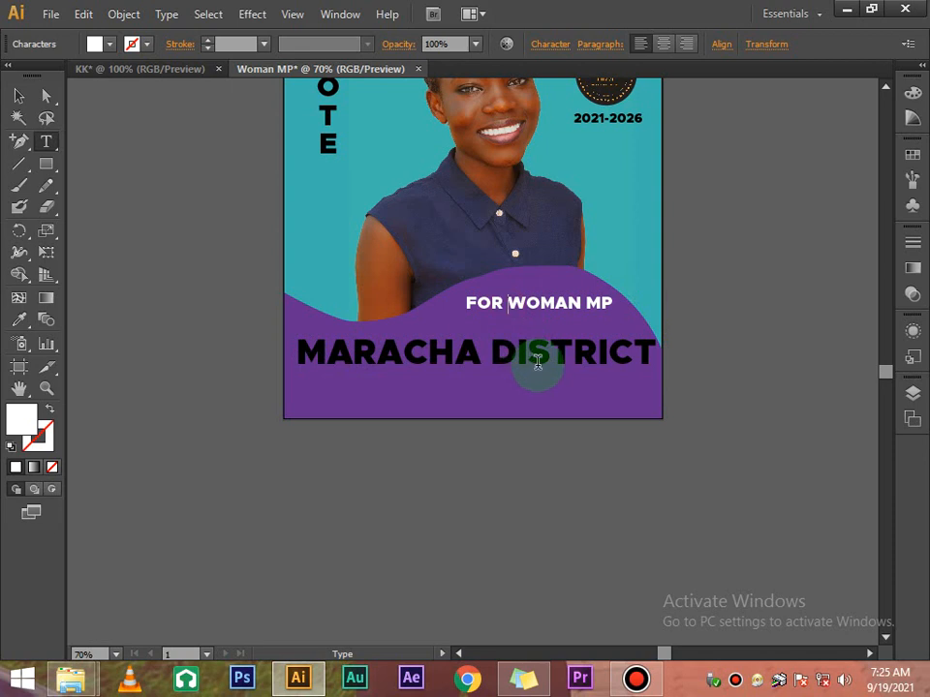
{"action": "key", "text": "Return"}
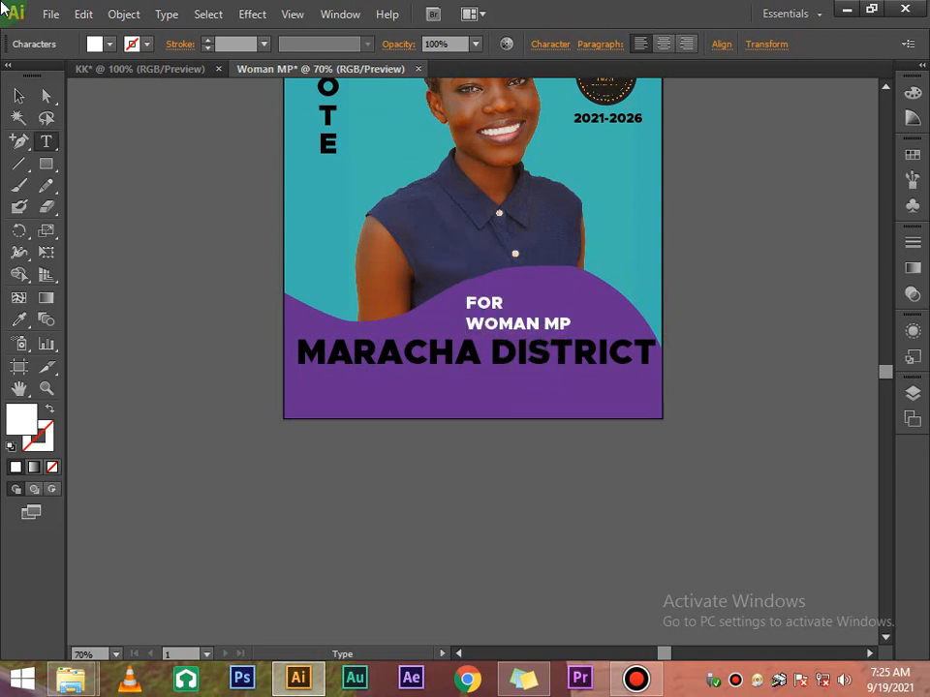
{"action": "left_click", "coordinate": [23, 95]}
{"action": "left_click", "coordinate": [662, 44]}
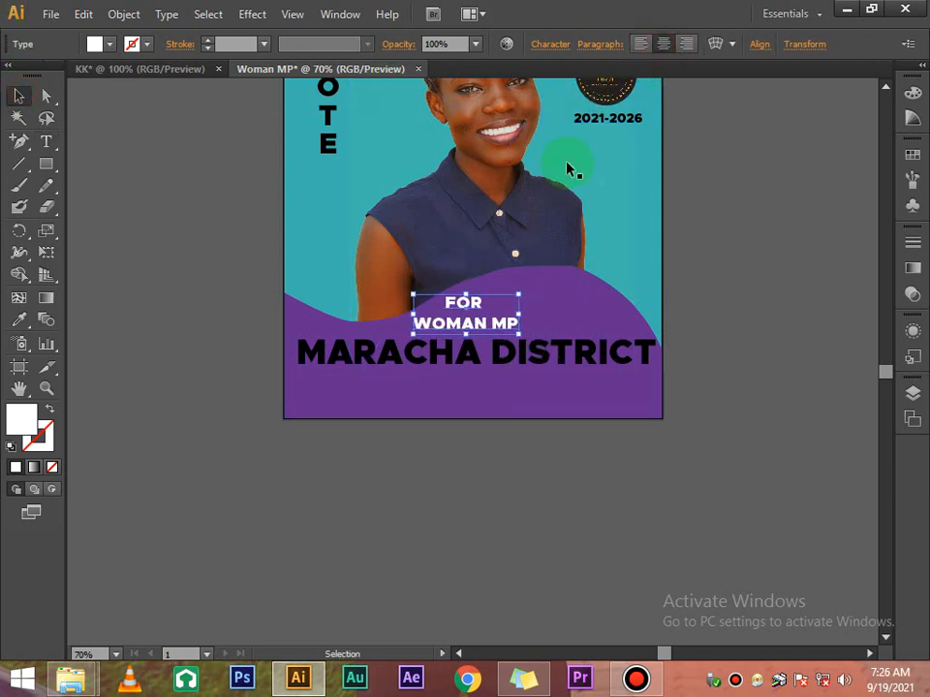
{"action": "left_click_drag", "start_coordinate": [475, 304], "coordinate": [539, 300]}
Enlarge the FOR / WOMAN MP block and raise it just above MARACHA DISTRICT
{"action": "left_click", "coordinate": [556, 48]}
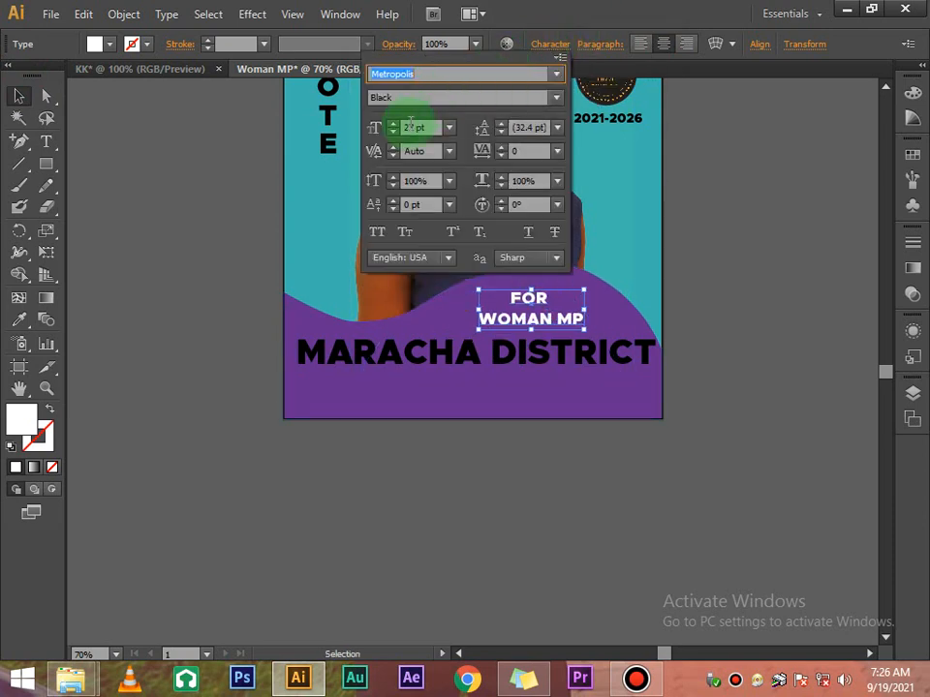
{"action": "left_click", "coordinate": [392, 124]}
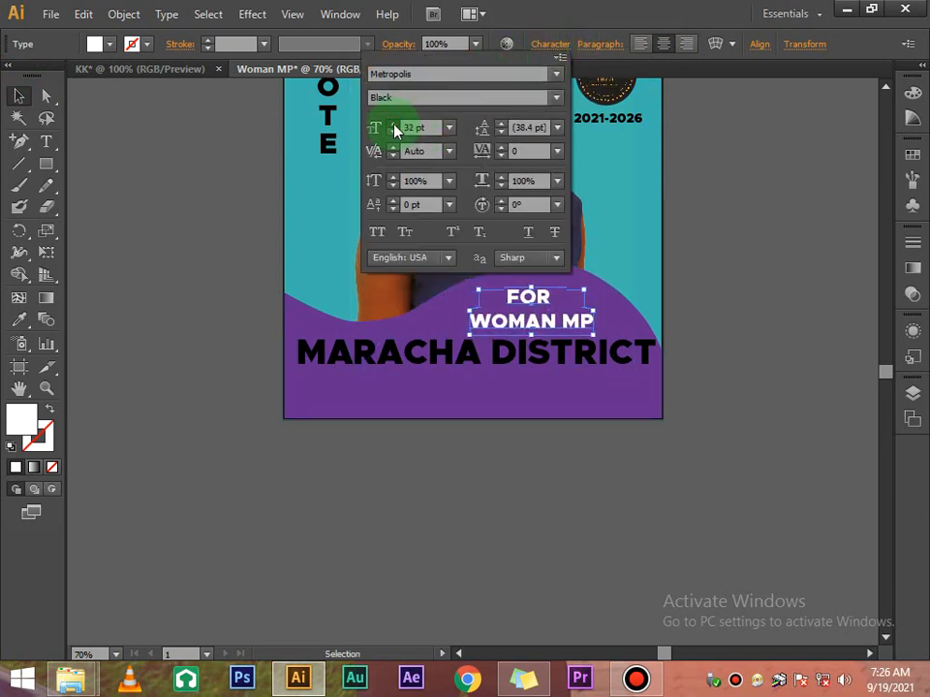
{"action": "left_click", "coordinate": [394, 125]}
{"action": "left_click", "coordinate": [770, 352]}
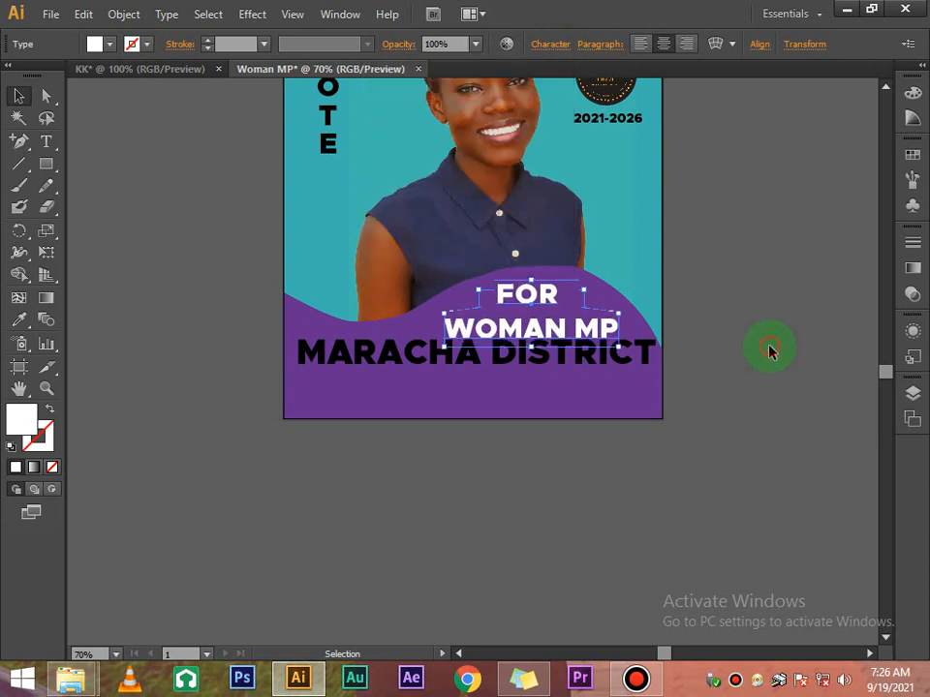
{"action": "left_click", "coordinate": [600, 330]}
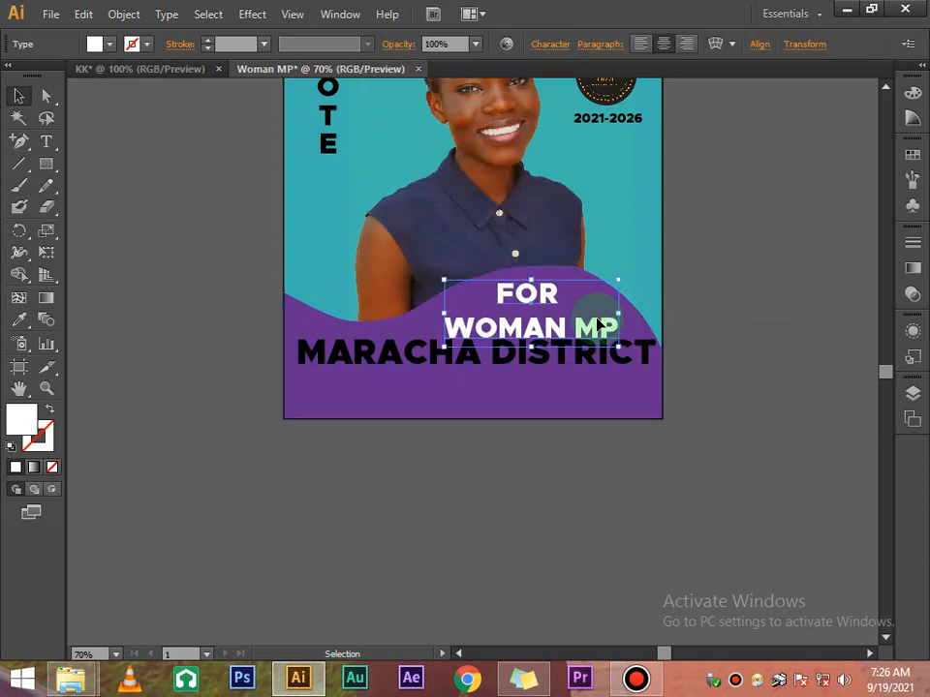
{"action": "left_click_drag", "start_coordinate": [599, 327], "coordinate": [508, 294]}
Shrink the word FOR to 34 pt and set its leading to 24 pt
{"action": "double_click", "coordinate": [554, 288]}
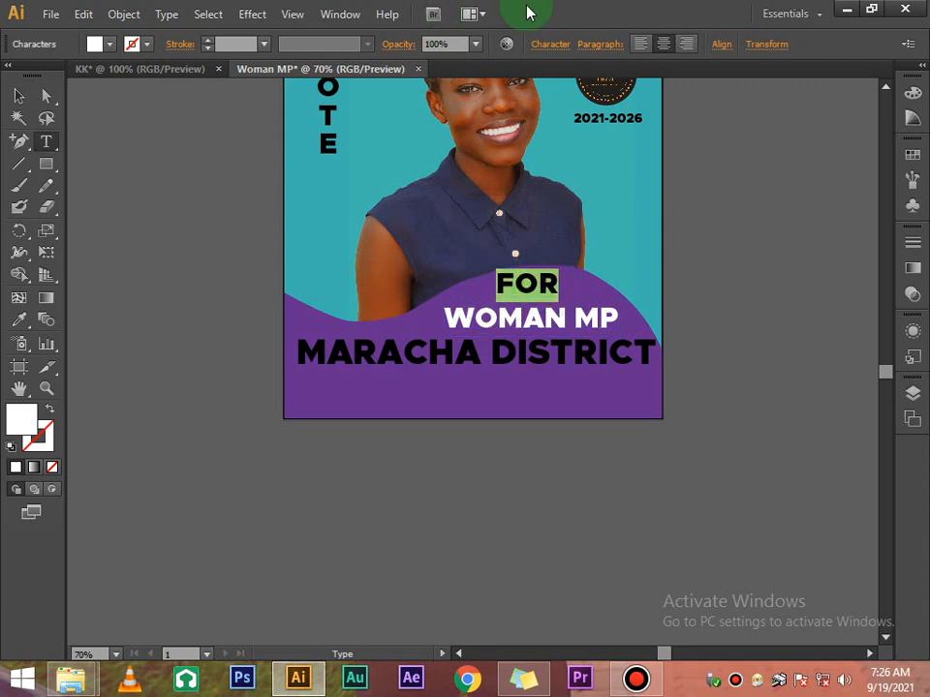
{"action": "left_click", "coordinate": [545, 44]}
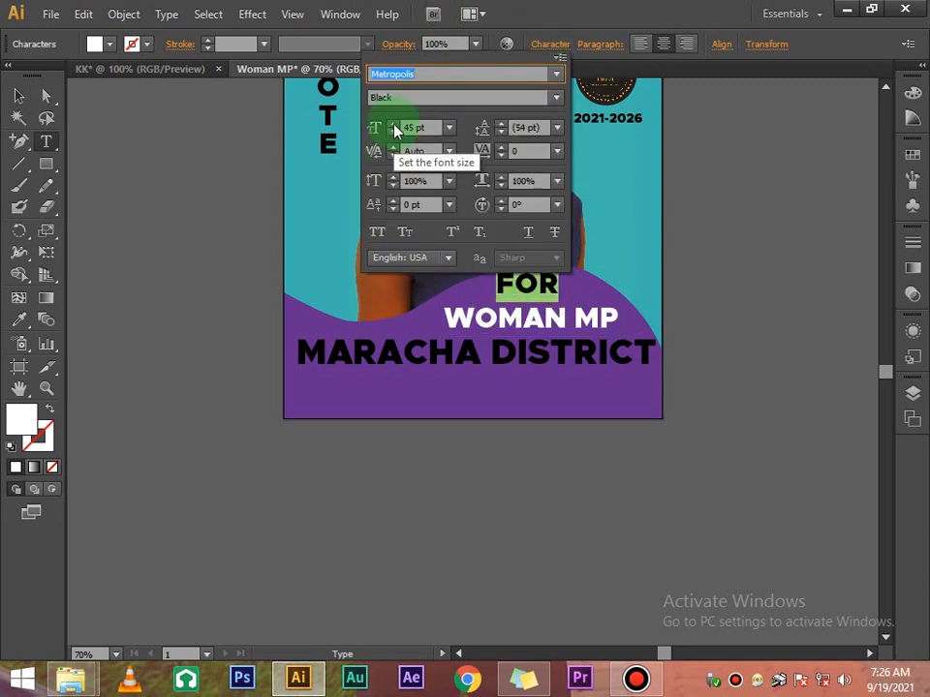
{"action": "left_click", "coordinate": [394, 137]}
{"action": "left_click", "coordinate": [394, 138]}
{"action": "left_click", "coordinate": [394, 137]}
{"action": "left_click", "coordinate": [394, 138]}
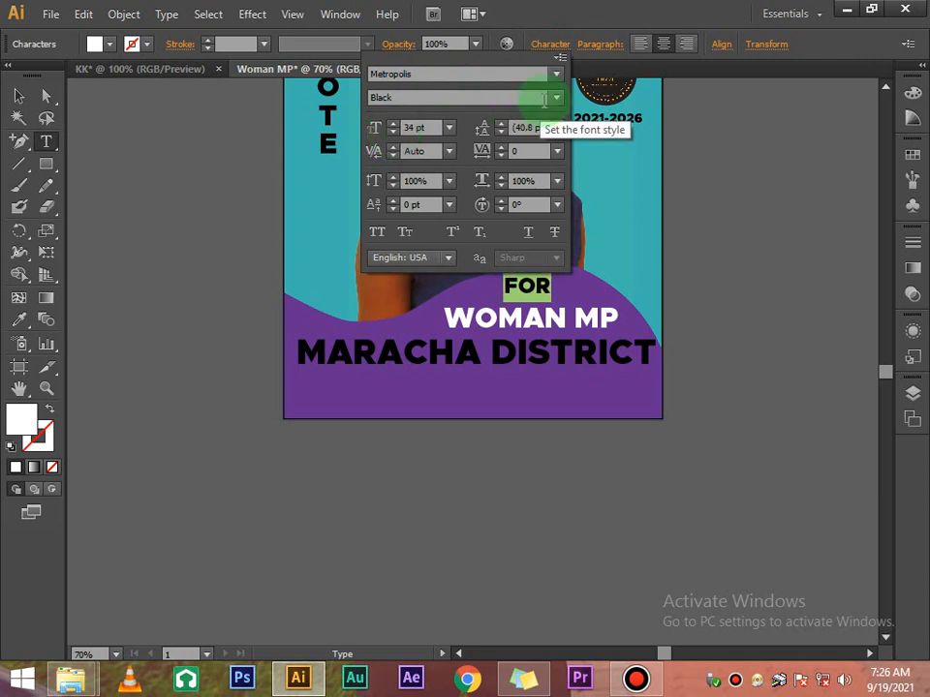
{"action": "left_click", "coordinate": [557, 128]}
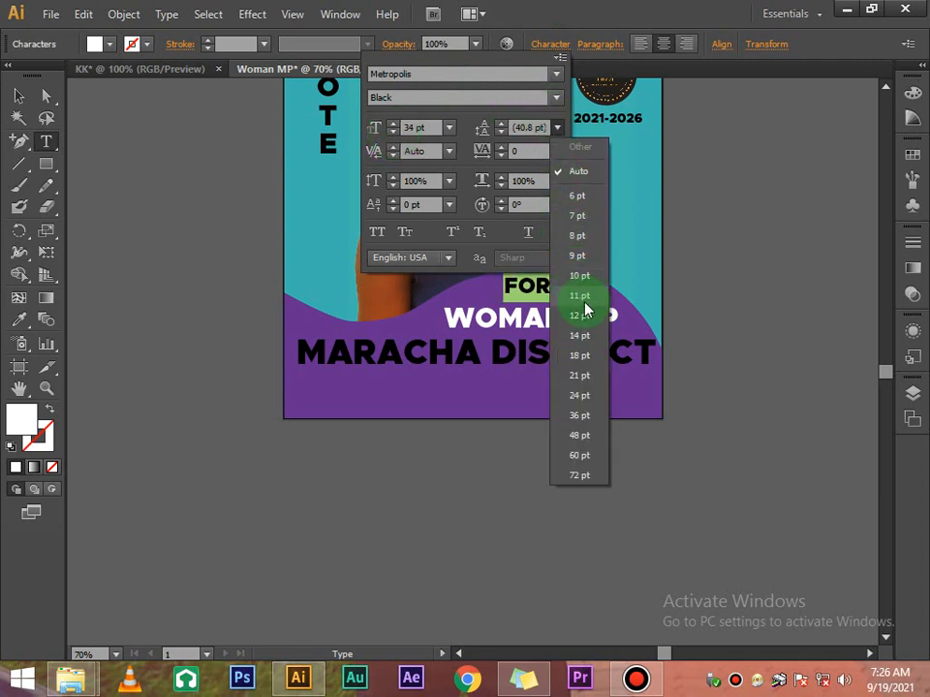
{"action": "left_click", "coordinate": [585, 395]}
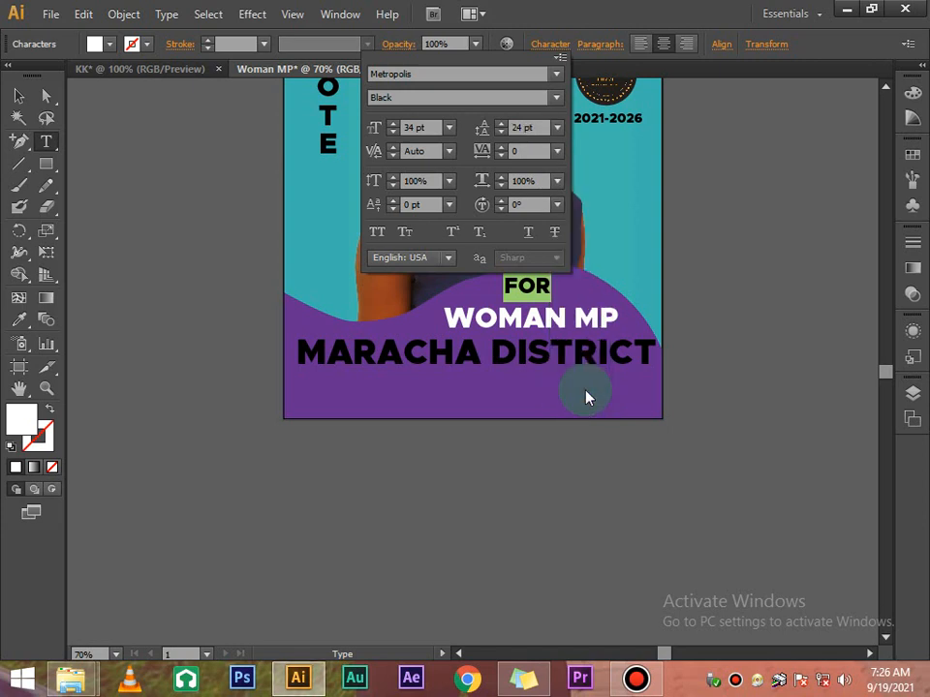
Set the whole block's leading to 24 pt, then loosen it slightly
{"action": "left_click", "coordinate": [18, 95]}
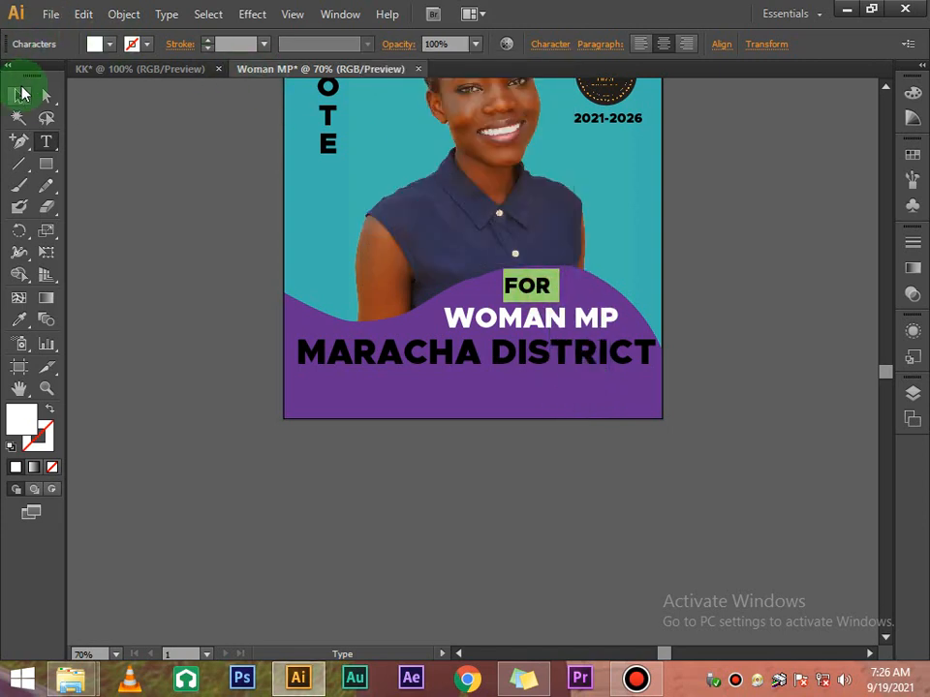
{"action": "left_click", "coordinate": [550, 45]}
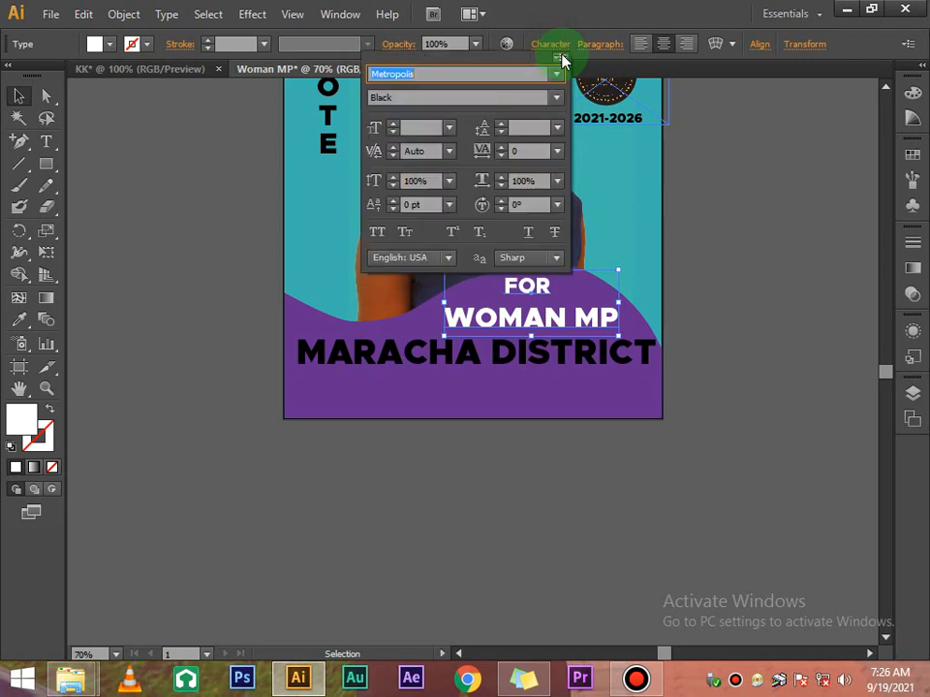
{"action": "left_click", "coordinate": [555, 128]}
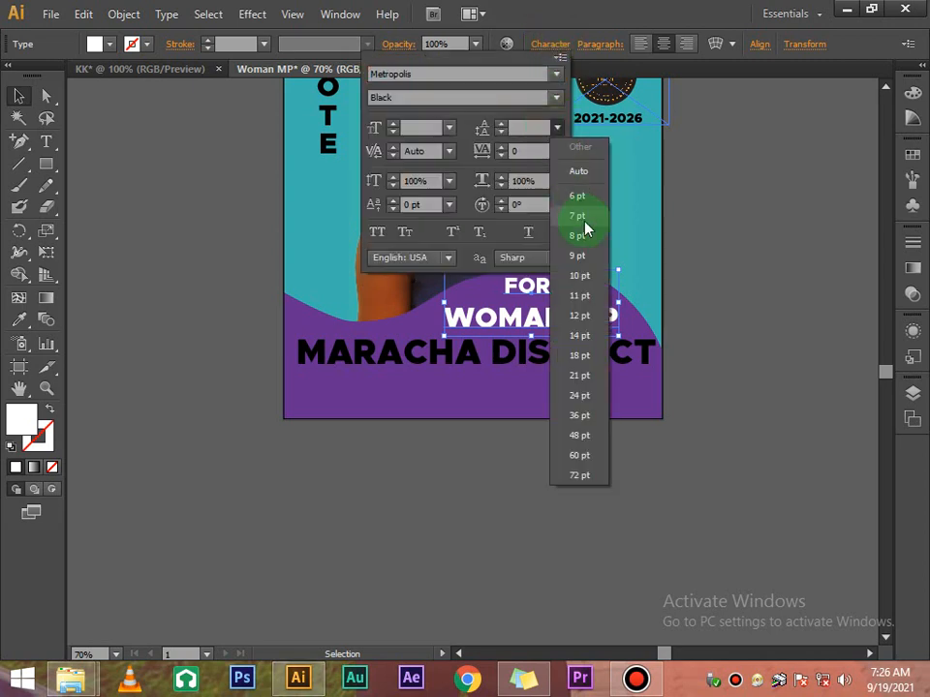
{"action": "left_click", "coordinate": [586, 399]}
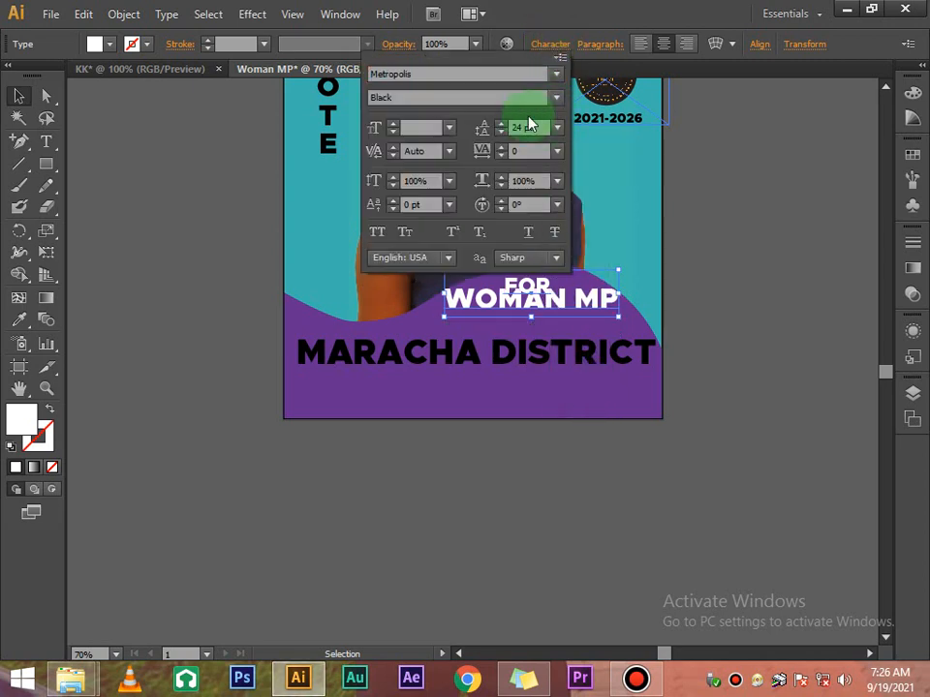
{"action": "left_click", "coordinate": [501, 123]}
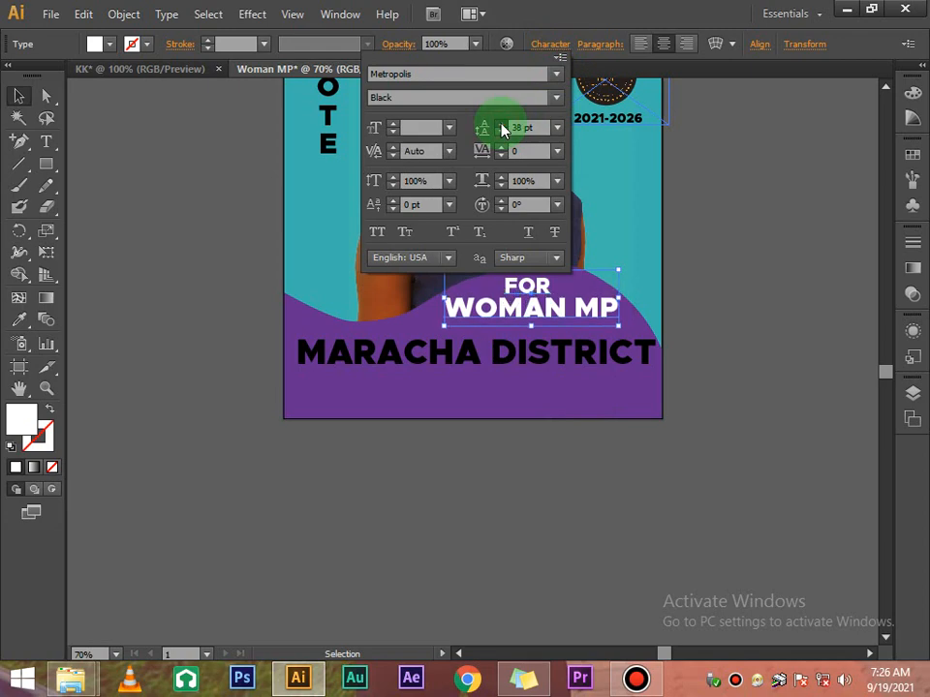
{"action": "left_click", "coordinate": [718, 272]}
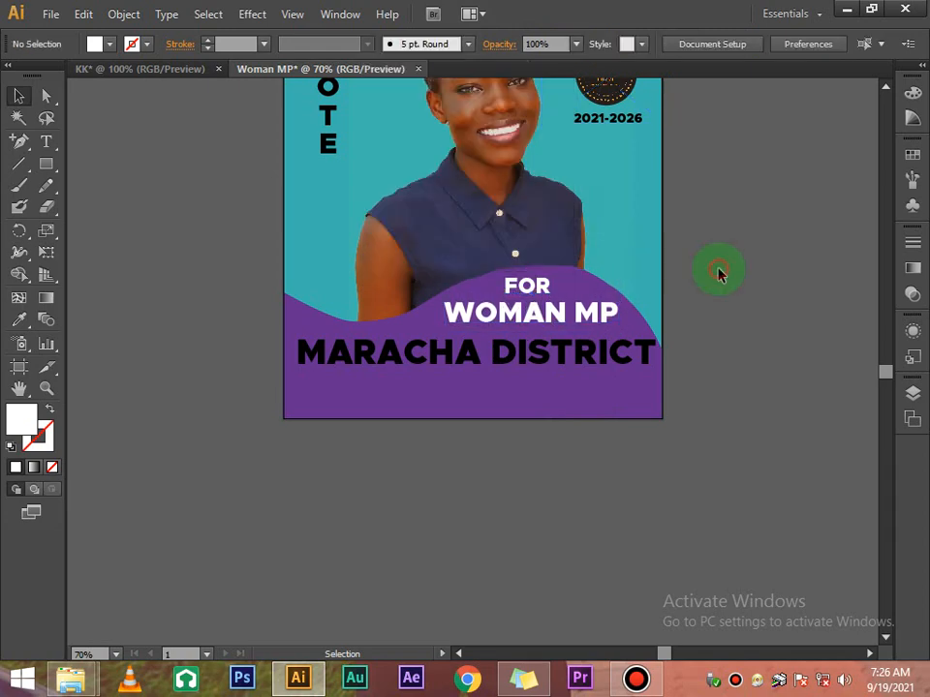
{"action": "scroll", "coordinate": [717, 272], "scroll_direction": "up", "scroll_amount": 5}
{"action": "scroll", "coordinate": [681, 278], "scroll_direction": "down", "scroll_amount": 4}
Apply a white fill to MARACHA DISTRICT from the Fill swatches
{"action": "left_click", "coordinate": [565, 431]}
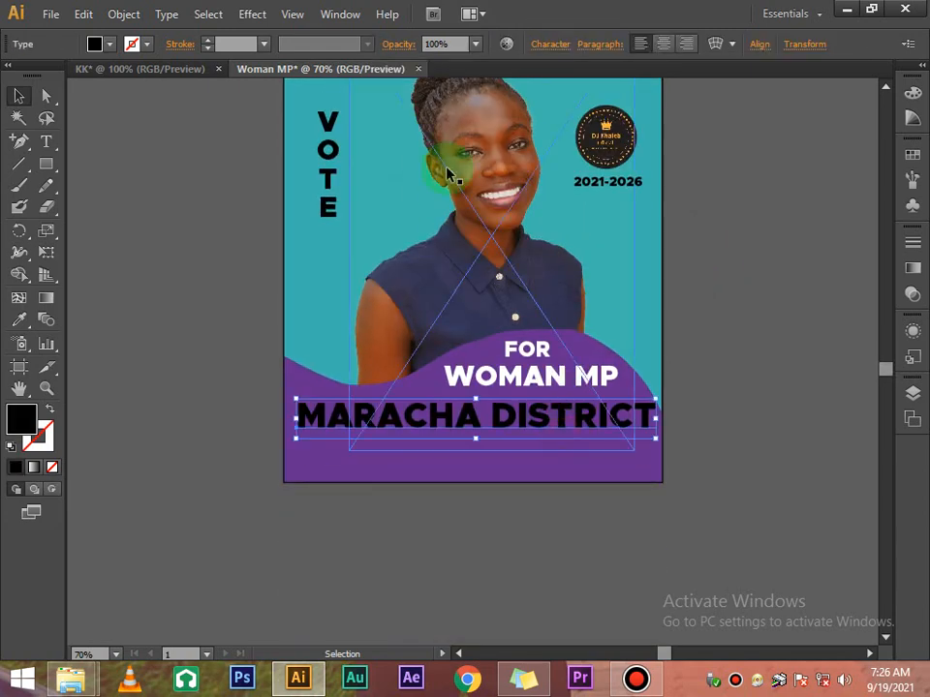
{"action": "left_click", "coordinate": [559, 48]}
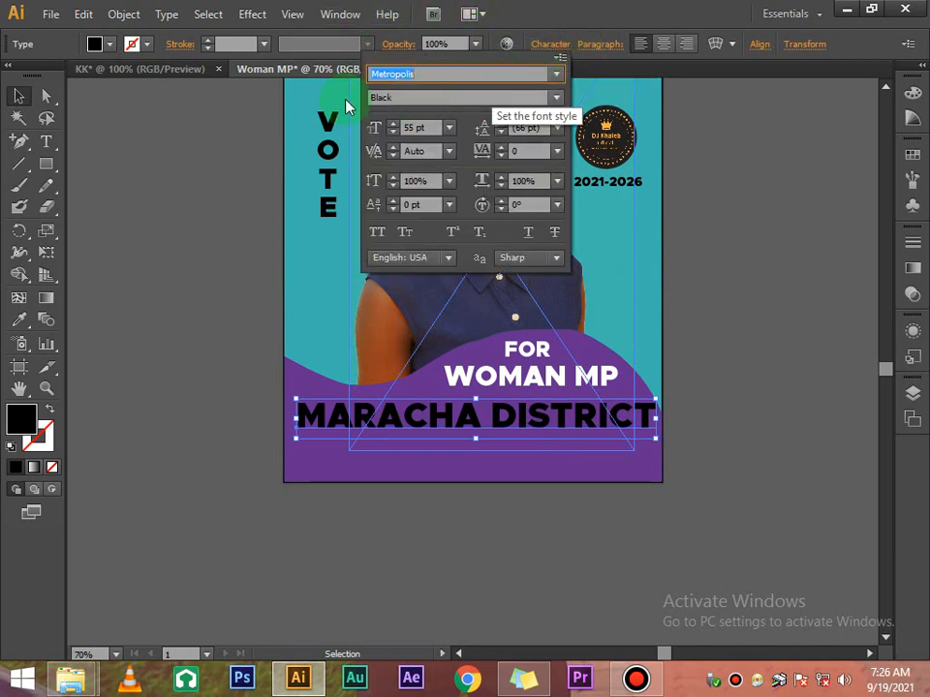
{"action": "left_click", "coordinate": [111, 44]}
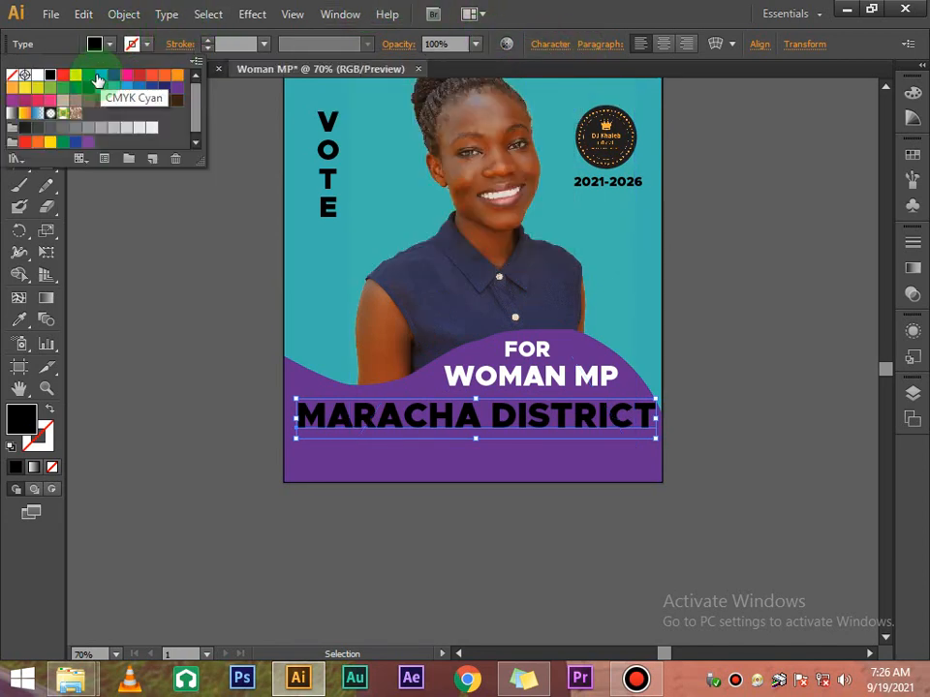
{"action": "left_click", "coordinate": [37, 74]}
{"action": "left_click", "coordinate": [687, 263]}
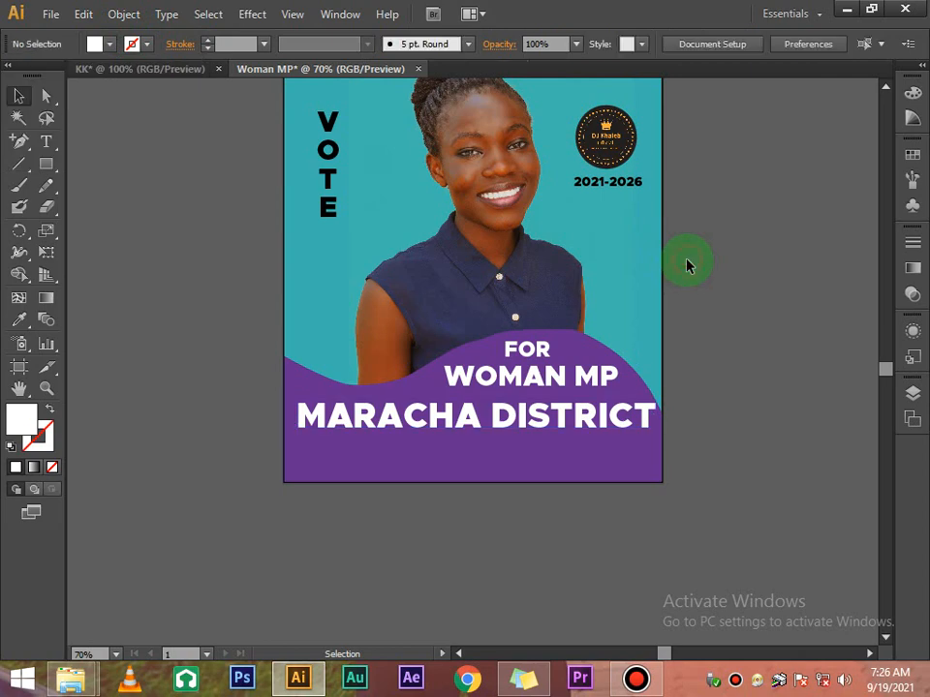
{"action": "scroll", "coordinate": [687, 261], "scroll_direction": "up", "scroll_amount": 4}
{"action": "scroll", "coordinate": [712, 249], "scroll_direction": "down", "scroll_amount": 1}
{"action": "scroll", "coordinate": [712, 249], "scroll_direction": "up", "scroll_amount": 3}
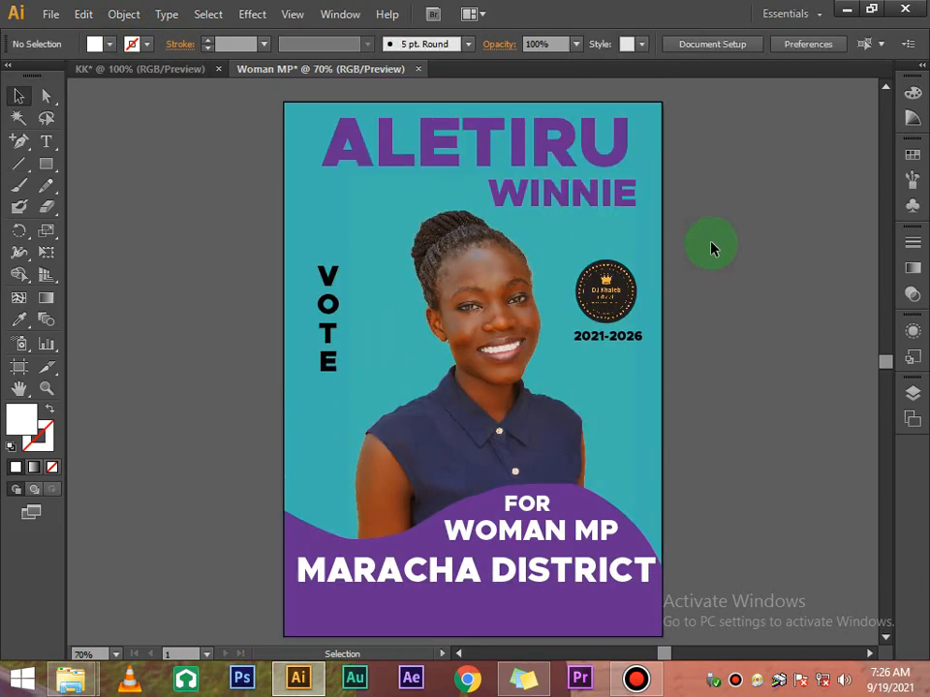
{"action": "scroll", "coordinate": [711, 248], "scroll_direction": "down", "scroll_amount": 2}
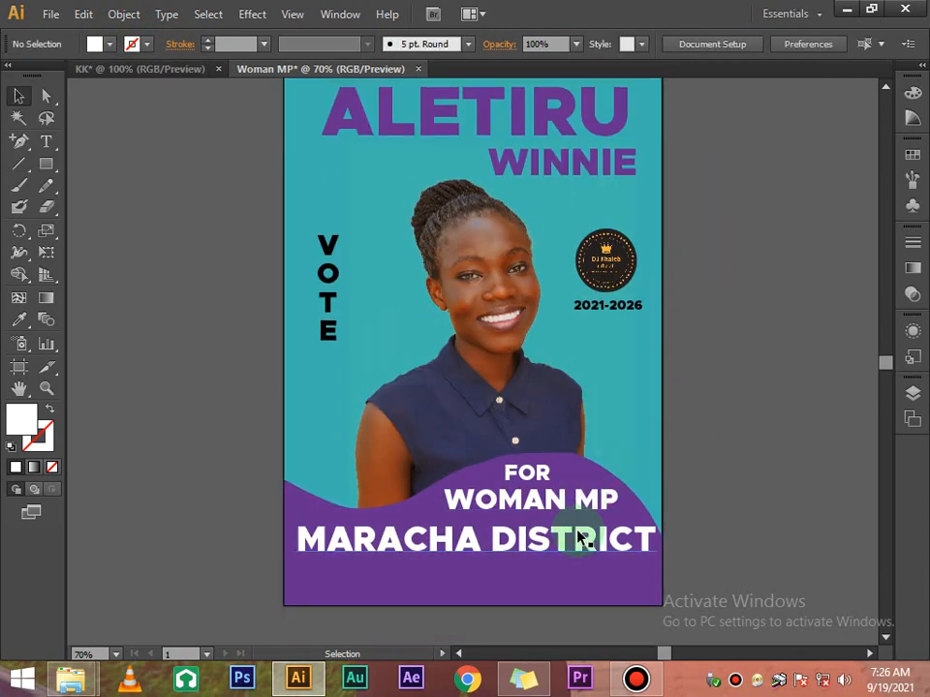
Recolour MARACHA DISTRICT black, then select the purple wave shape
{"action": "left_click", "coordinate": [581, 536]}
{"action": "left_click", "coordinate": [108, 46]}
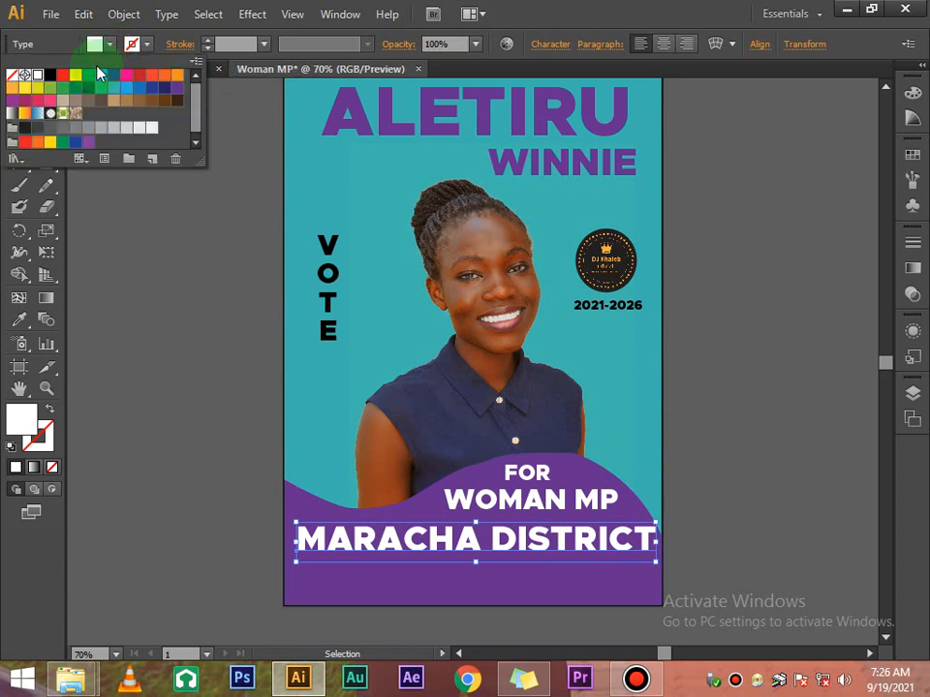
{"action": "left_click", "coordinate": [45, 82]}
{"action": "left_click", "coordinate": [184, 296]}
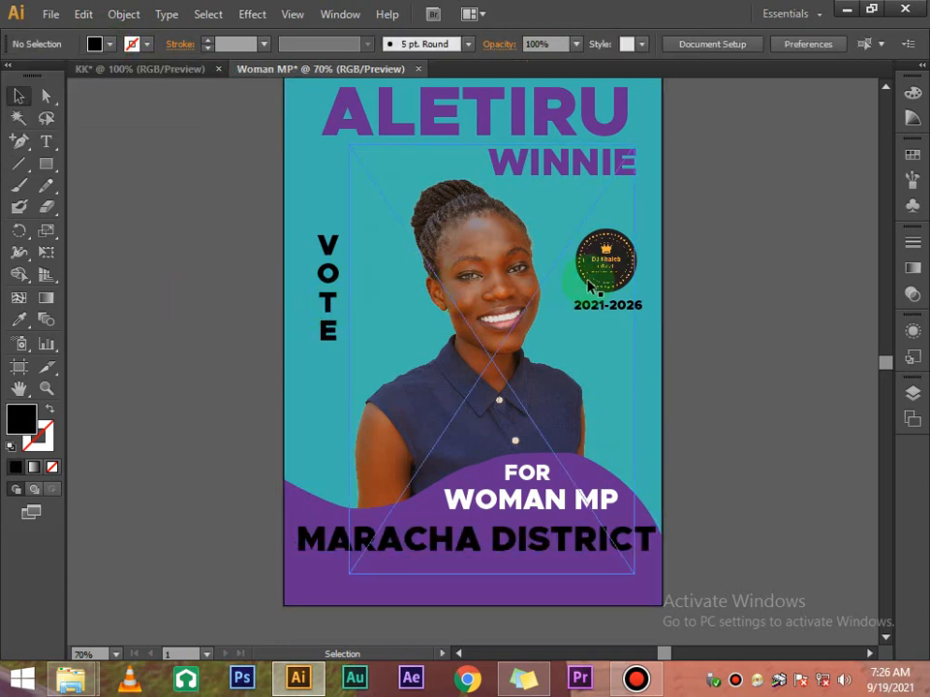
{"action": "scroll", "coordinate": [705, 244], "scroll_direction": "up", "scroll_amount": 1}
{"action": "scroll", "coordinate": [715, 229], "scroll_direction": "down", "scroll_amount": 1}
{"action": "scroll", "coordinate": [710, 235], "scroll_direction": "down", "scroll_amount": 4}
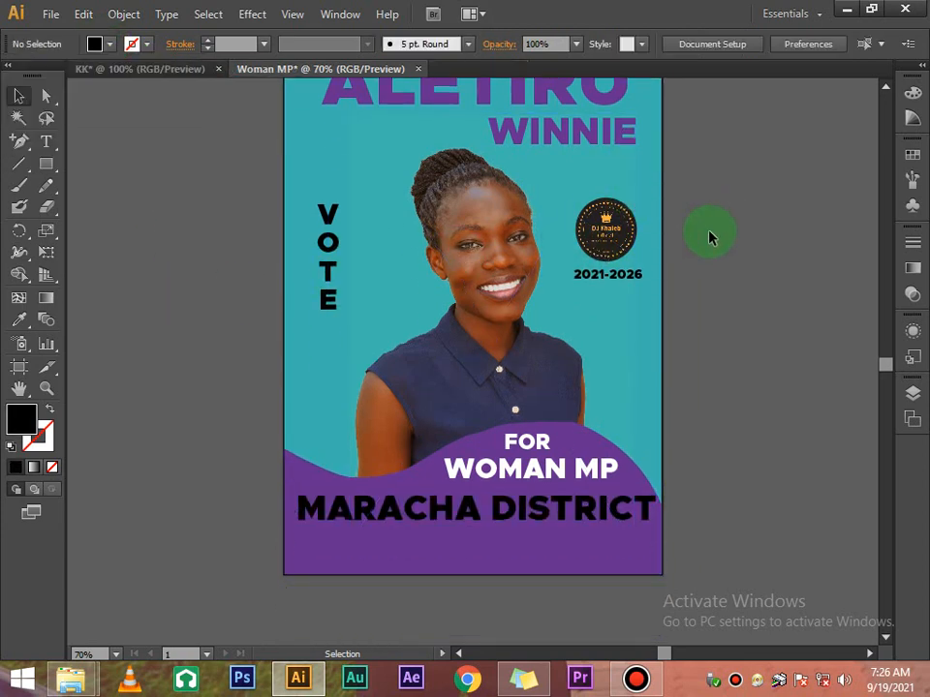
{"action": "scroll", "coordinate": [712, 237], "scroll_direction": "up", "scroll_amount": 5}
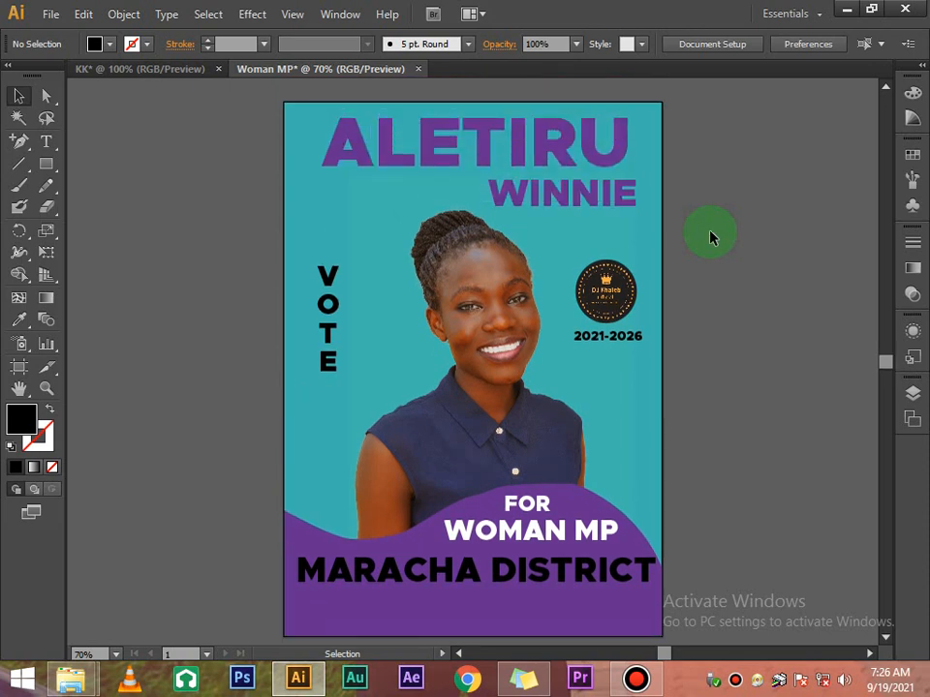
{"action": "scroll", "coordinate": [710, 235], "scroll_direction": "down", "scroll_amount": 4}
{"action": "scroll", "coordinate": [710, 301], "scroll_direction": "up", "scroll_amount": 3}
{"action": "scroll", "coordinate": [709, 301], "scroll_direction": "down", "scroll_amount": 4}
{"action": "left_click", "coordinate": [514, 357]}
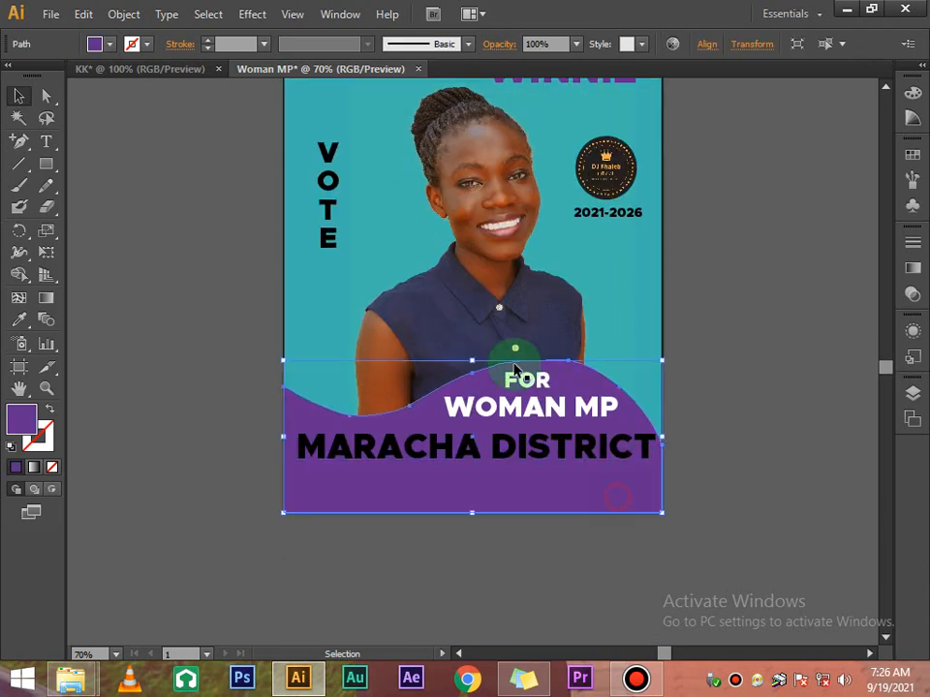
Temporarily fill the wave shape white to find the text on it
{"action": "left_click", "coordinate": [96, 43]}
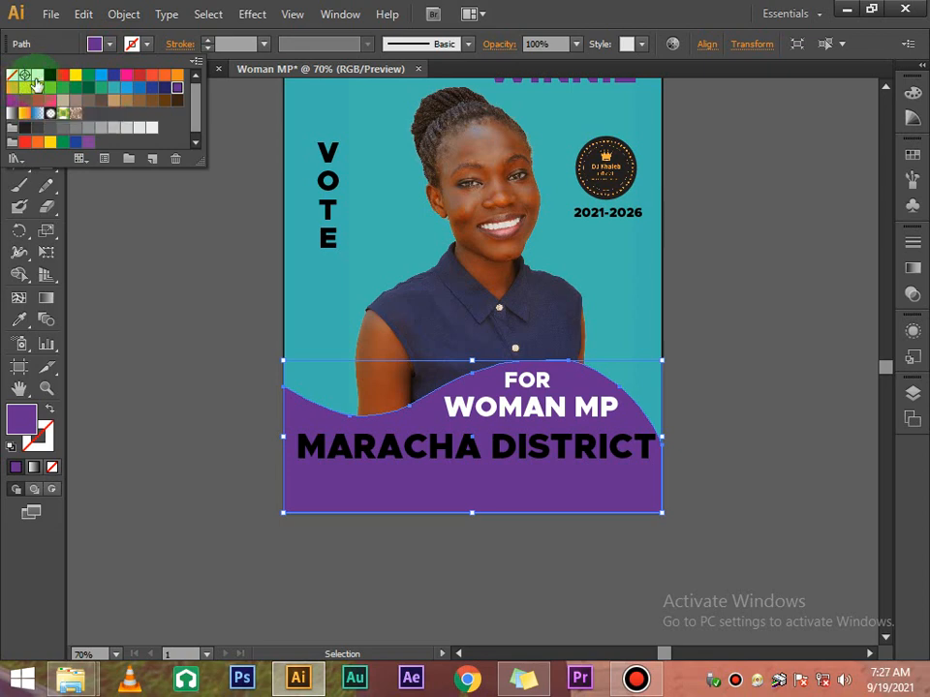
{"action": "left_click", "coordinate": [37, 76]}
{"action": "left_click", "coordinate": [175, 283]}
{"action": "left_click", "coordinate": [668, 297]}
{"action": "scroll", "coordinate": [668, 298], "scroll_direction": "up", "scroll_amount": 5}
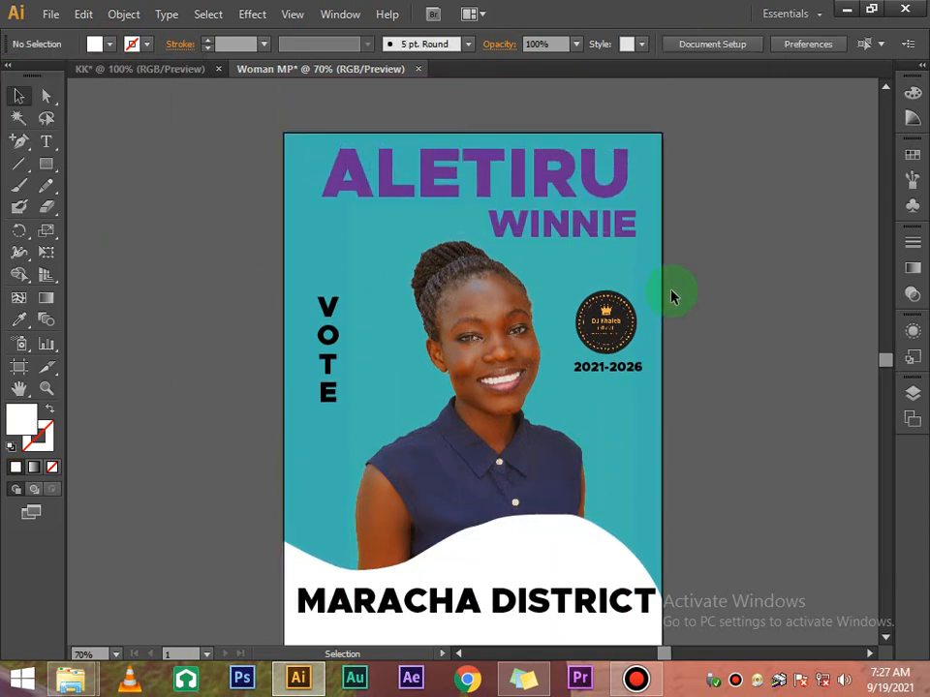
{"action": "scroll", "coordinate": [668, 297], "scroll_direction": "down", "scroll_amount": 5}
{"action": "left_click", "coordinate": [561, 394]}
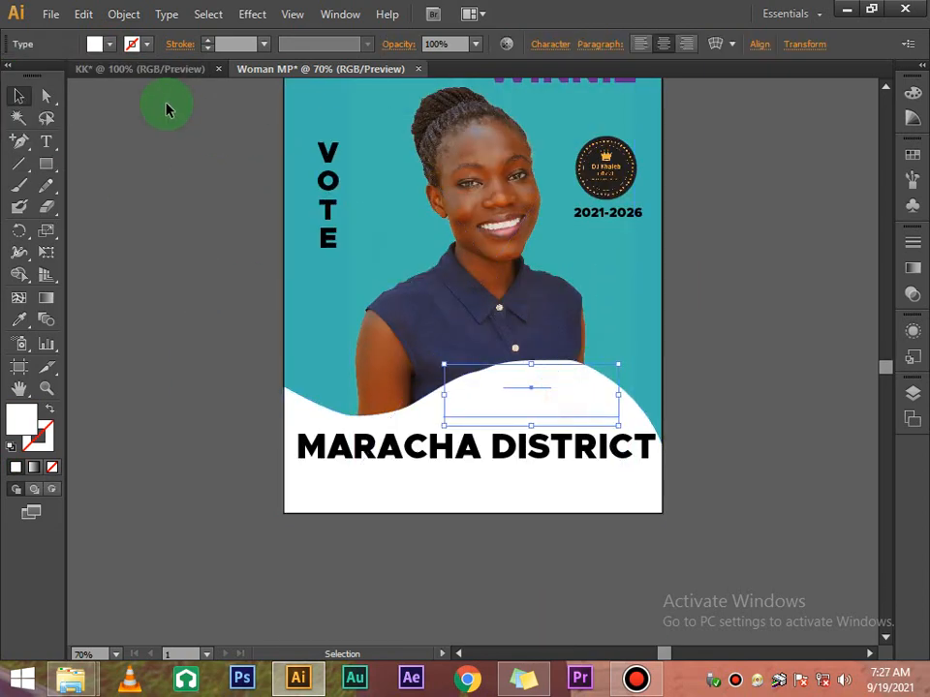
Try a purple fill on MARACHA DISTRICT
{"action": "left_click", "coordinate": [432, 472]}
{"action": "left_click", "coordinate": [95, 43]}
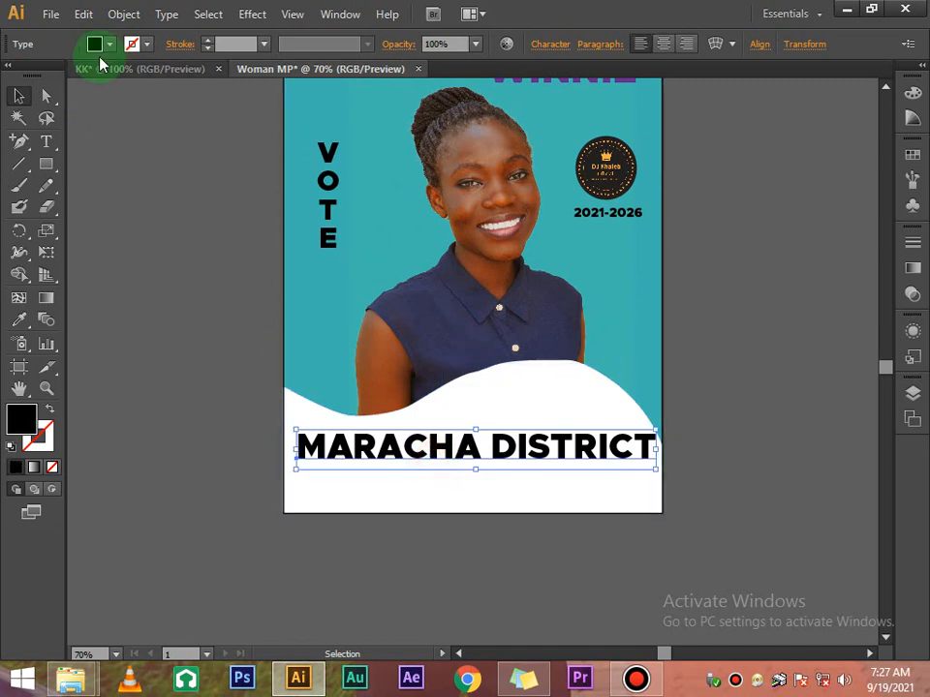
{"action": "left_click", "coordinate": [178, 89]}
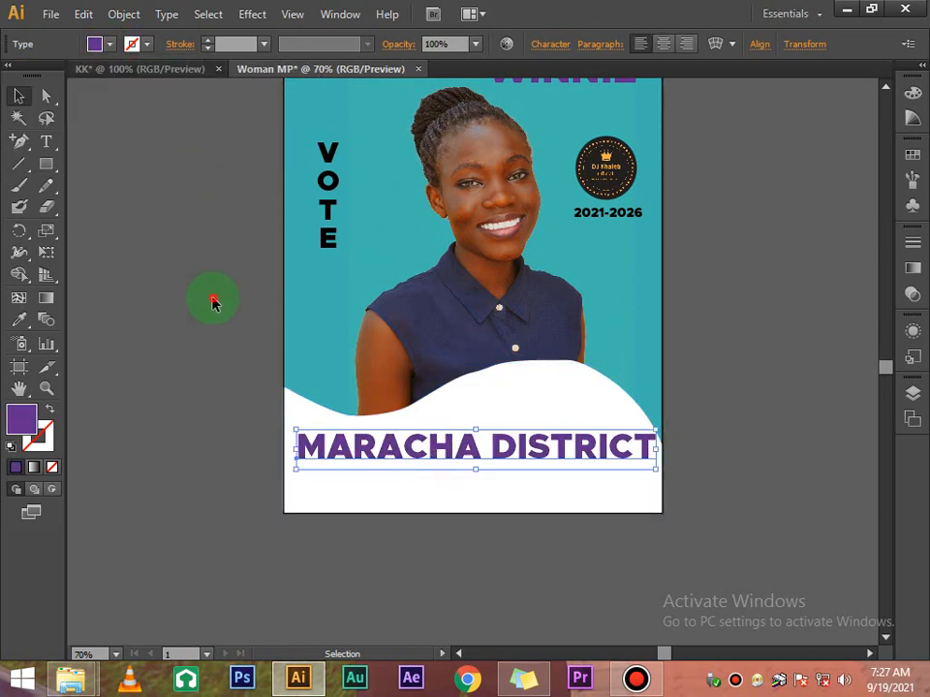
{"action": "left_click", "coordinate": [214, 303]}
{"action": "scroll", "coordinate": [444, 373], "scroll_direction": "up", "scroll_amount": 4}
{"action": "scroll", "coordinate": [448, 378], "scroll_direction": "down", "scroll_amount": 2}
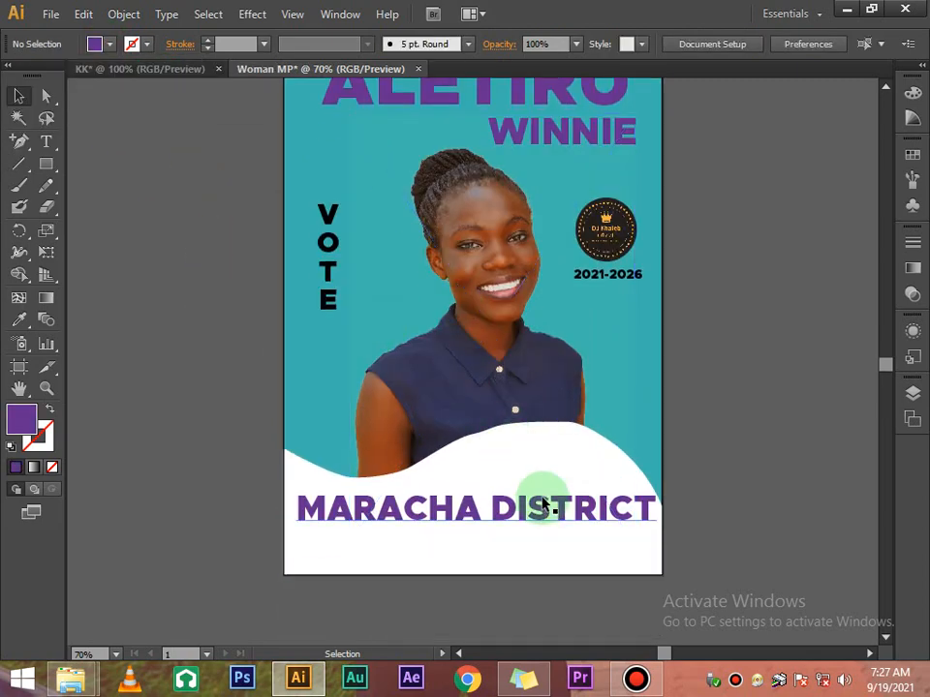
Try navy and then black fills on MARACHA DISTRICT
{"action": "left_click", "coordinate": [540, 467]}
{"action": "left_click", "coordinate": [400, 507]}
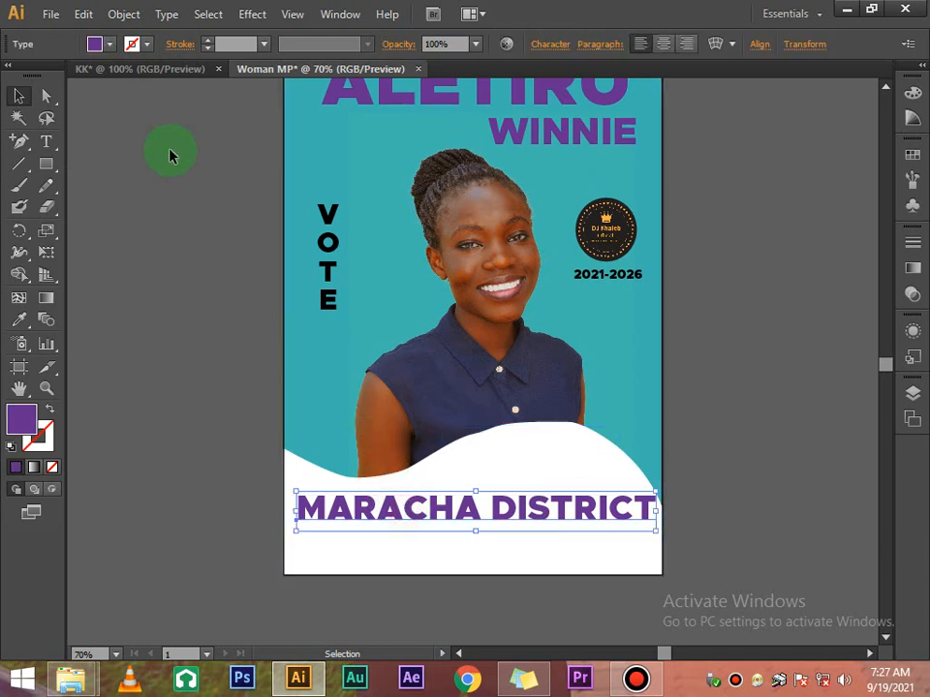
{"action": "left_click", "coordinate": [110, 45]}
{"action": "left_click", "coordinate": [109, 44]}
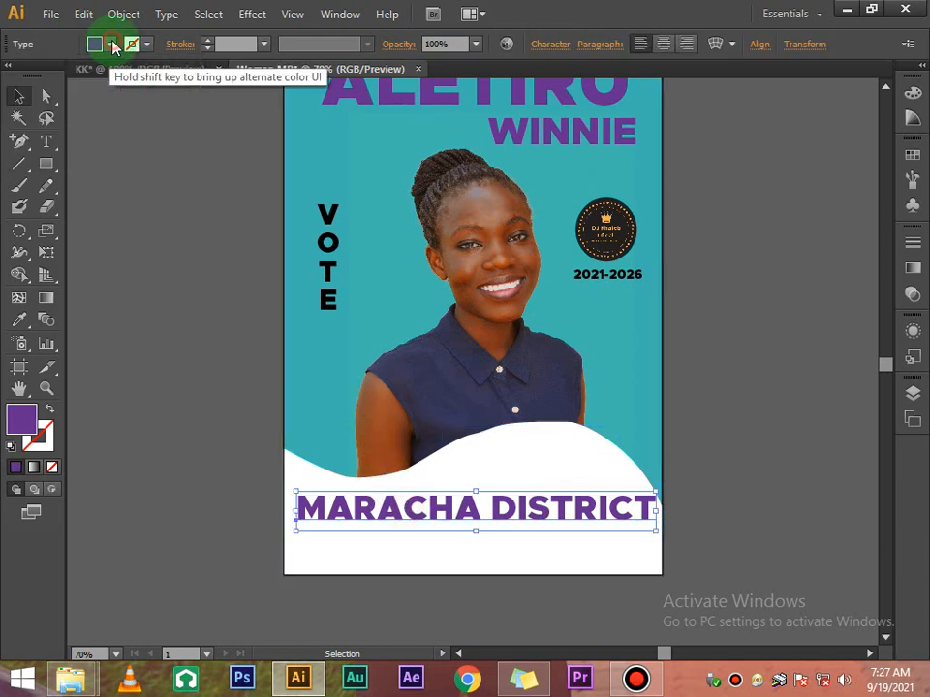
{"action": "left_click", "coordinate": [109, 45]}
{"action": "left_click", "coordinate": [178, 90]}
{"action": "left_click", "coordinate": [178, 90]}
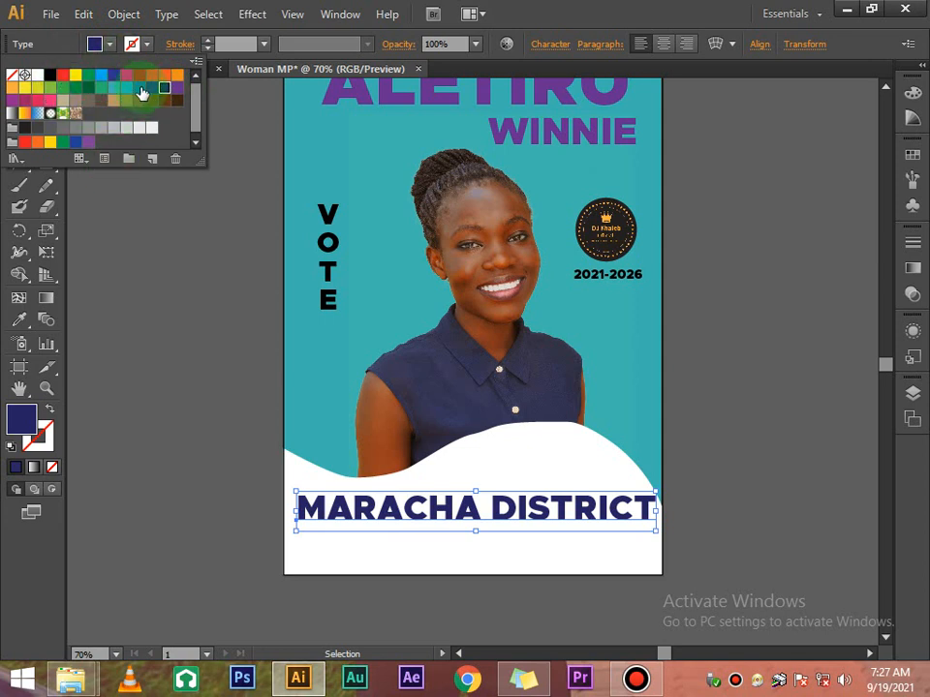
{"action": "left_click", "coordinate": [51, 77]}
{"action": "left_click", "coordinate": [147, 327]}
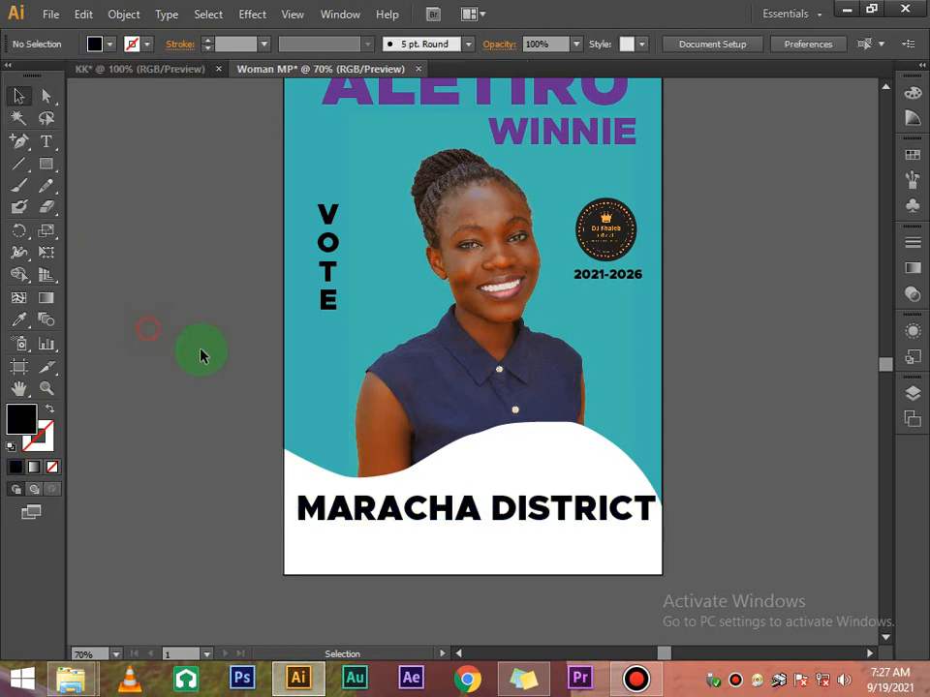
Restore the wave shape's purple fill
{"action": "left_click", "coordinate": [421, 474]}
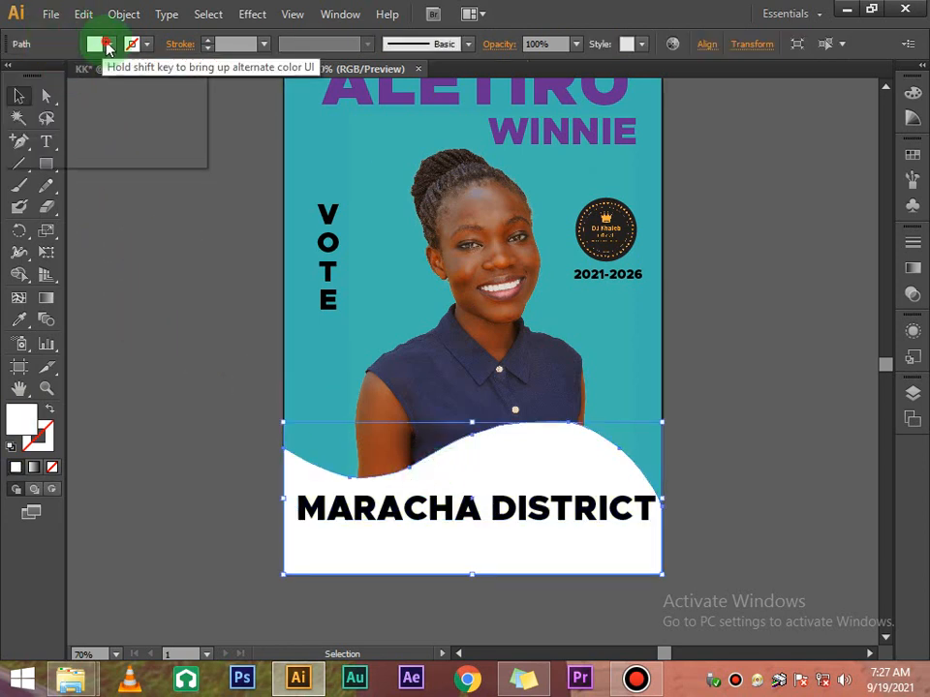
{"action": "left_click", "coordinate": [94, 42]}
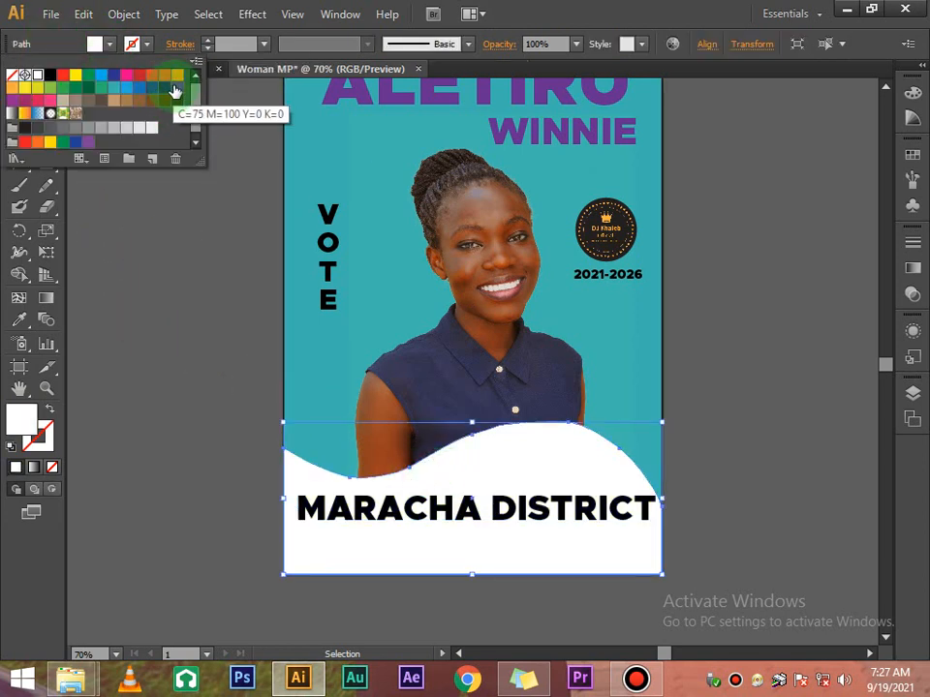
{"action": "left_click", "coordinate": [177, 87]}
{"action": "left_click", "coordinate": [741, 316]}
{"action": "left_click", "coordinate": [741, 315]}
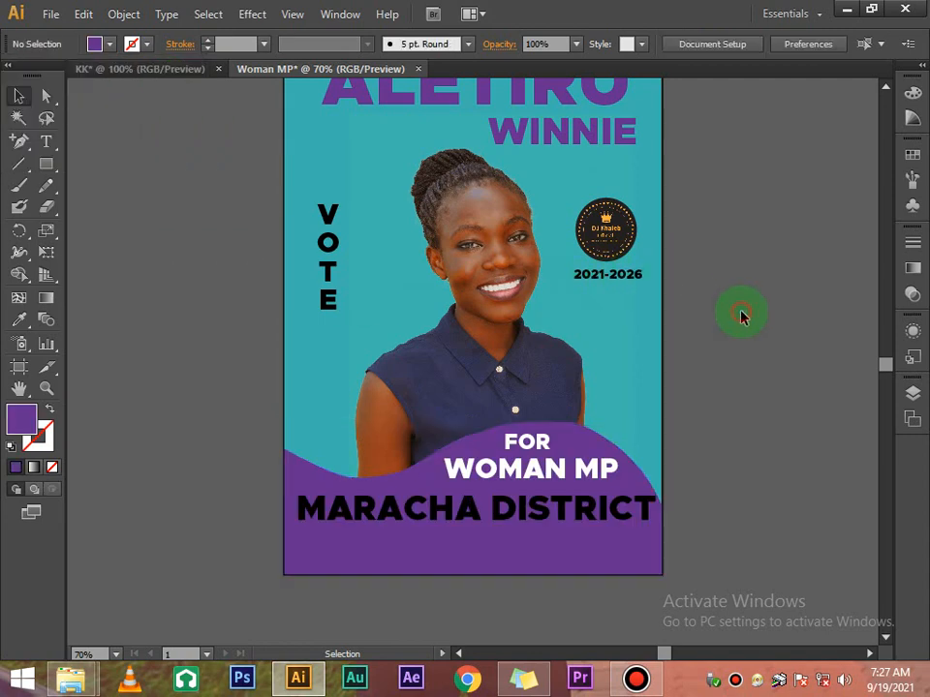
{"action": "scroll", "coordinate": [741, 316], "scroll_direction": "up", "scroll_amount": 2}
{"action": "scroll", "coordinate": [741, 316], "scroll_direction": "down", "scroll_amount": 2}
Try teal, blue and several green fills on MARACHA DISTRICT
{"action": "left_click", "coordinate": [595, 514]}
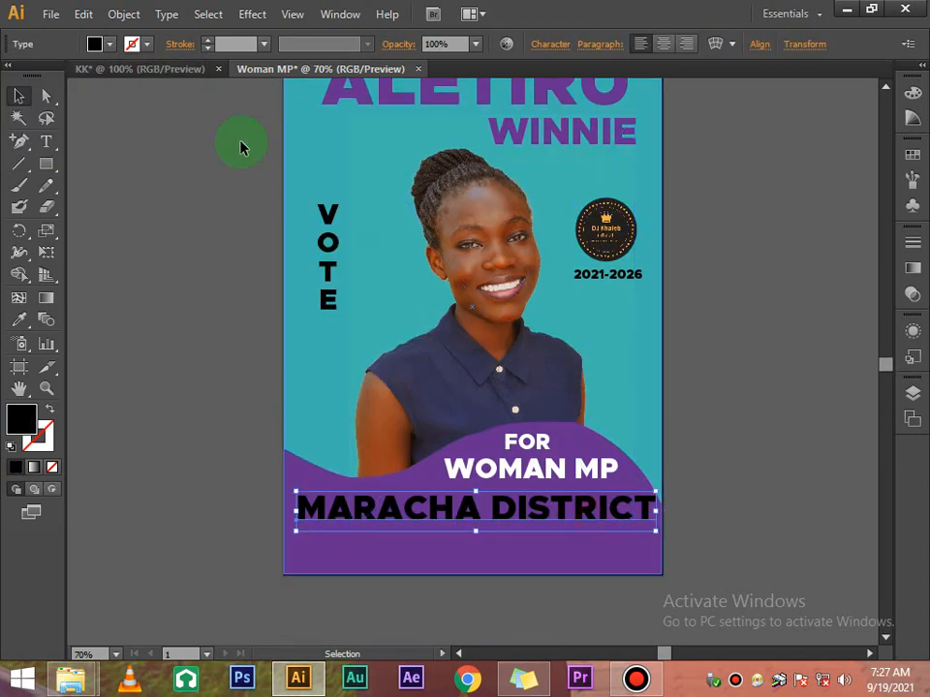
{"action": "left_click", "coordinate": [111, 44]}
{"action": "left_click", "coordinate": [117, 86]}
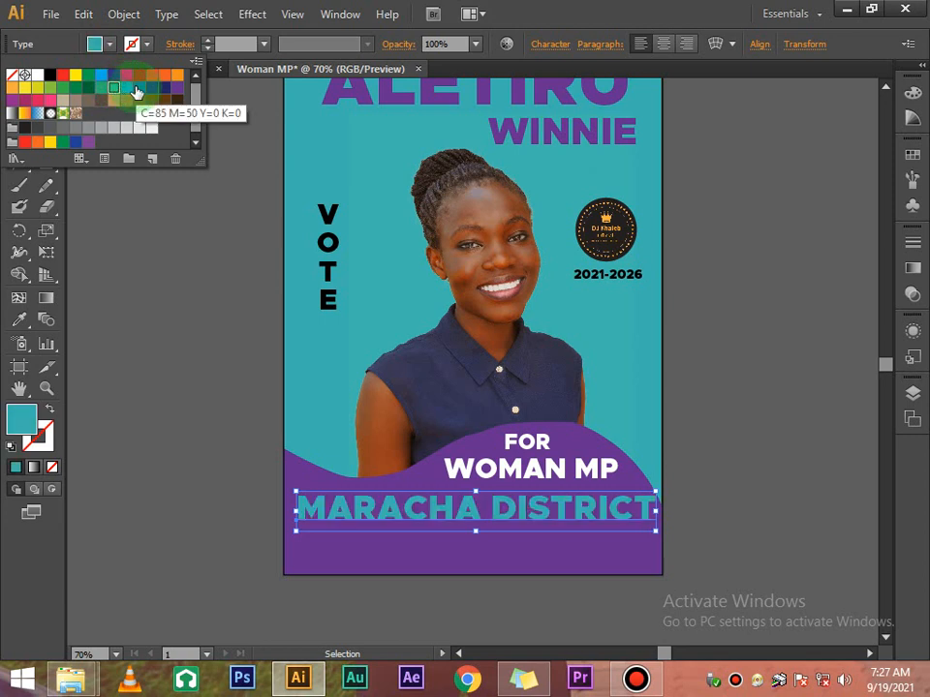
{"action": "left_click", "coordinate": [135, 87]}
{"action": "left_click", "coordinate": [117, 86]}
{"action": "left_click", "coordinate": [112, 88]}
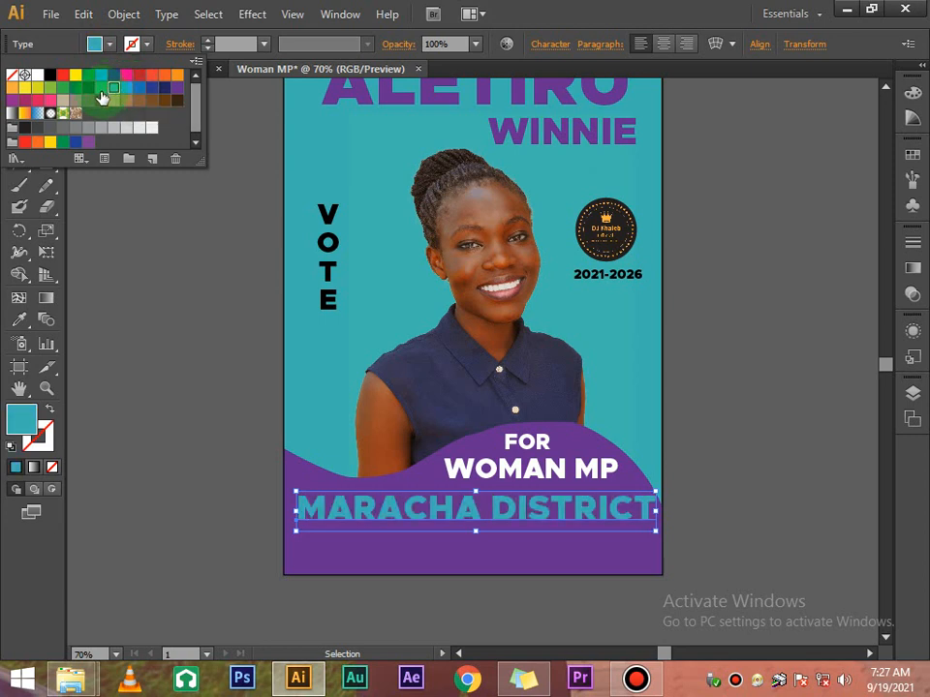
{"action": "left_click", "coordinate": [101, 77]}
{"action": "left_click", "coordinate": [75, 89]}
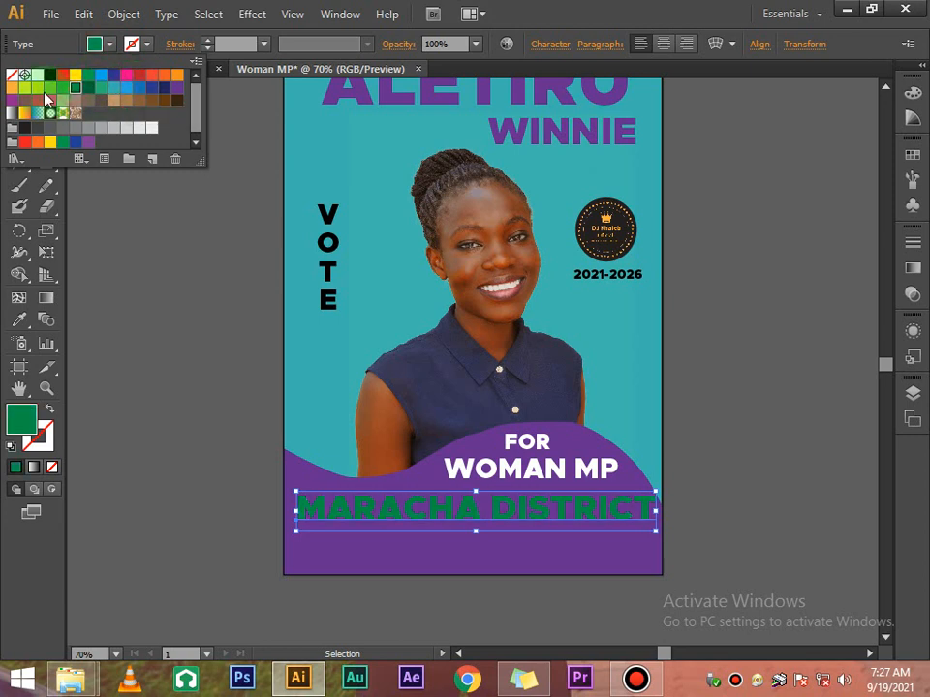
{"action": "left_click", "coordinate": [52, 88]}
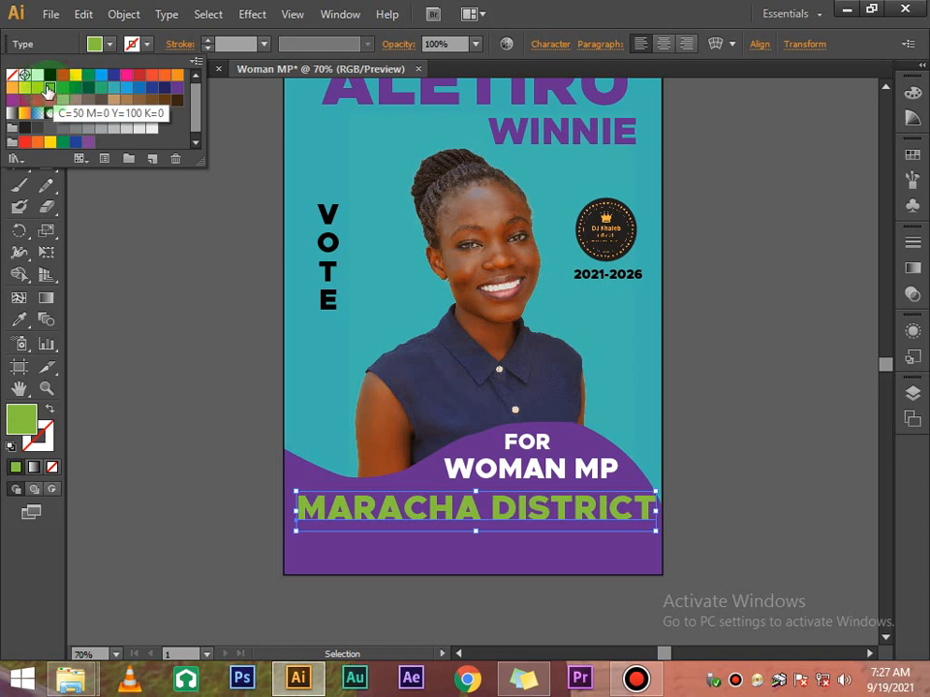
Try yellow, orange and red fills, settling MARACHA DISTRICT on a lighter orange
{"action": "left_click", "coordinate": [39, 89]}
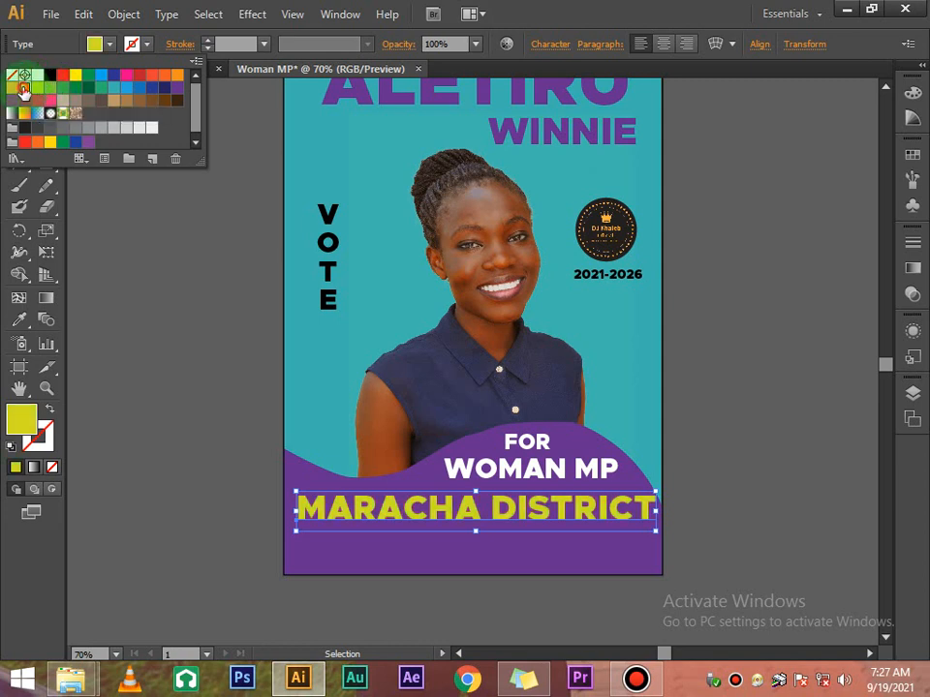
{"action": "left_click", "coordinate": [12, 88]}
{"action": "left_click", "coordinate": [26, 94]}
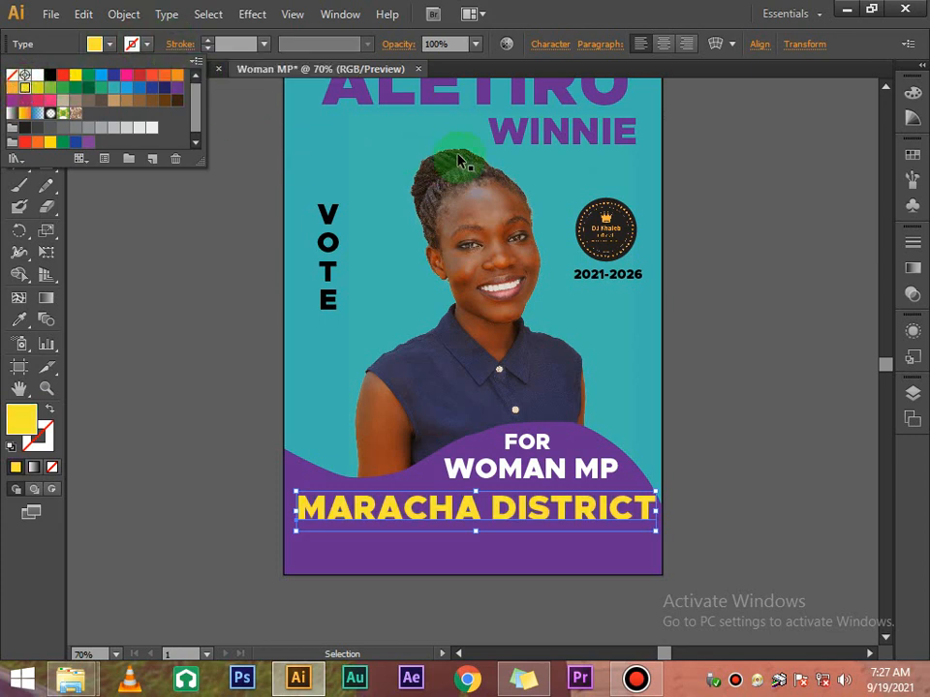
{"action": "left_click", "coordinate": [138, 77]}
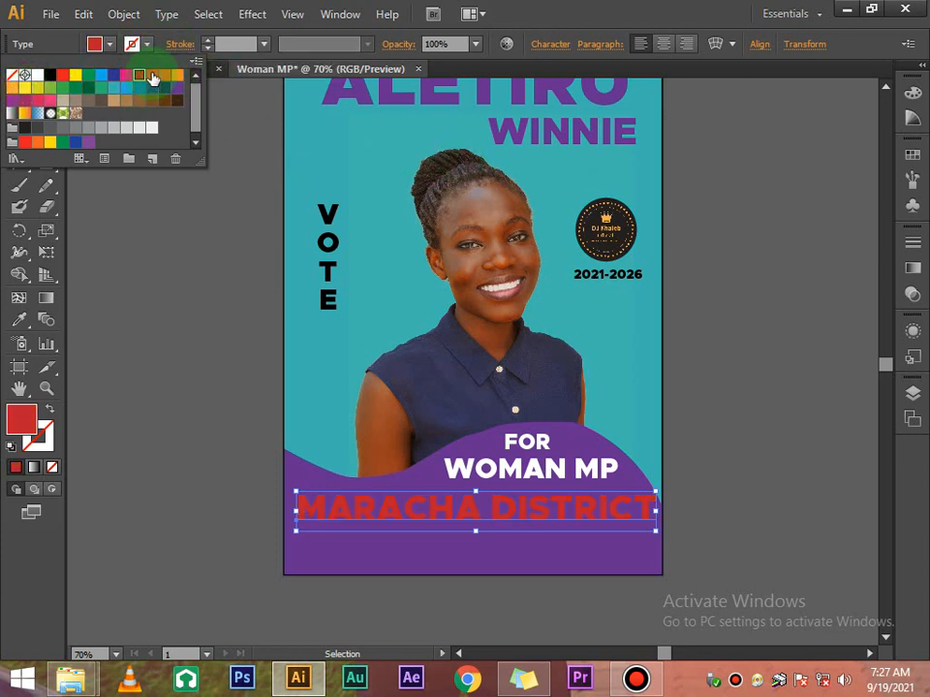
{"action": "left_click", "coordinate": [165, 76]}
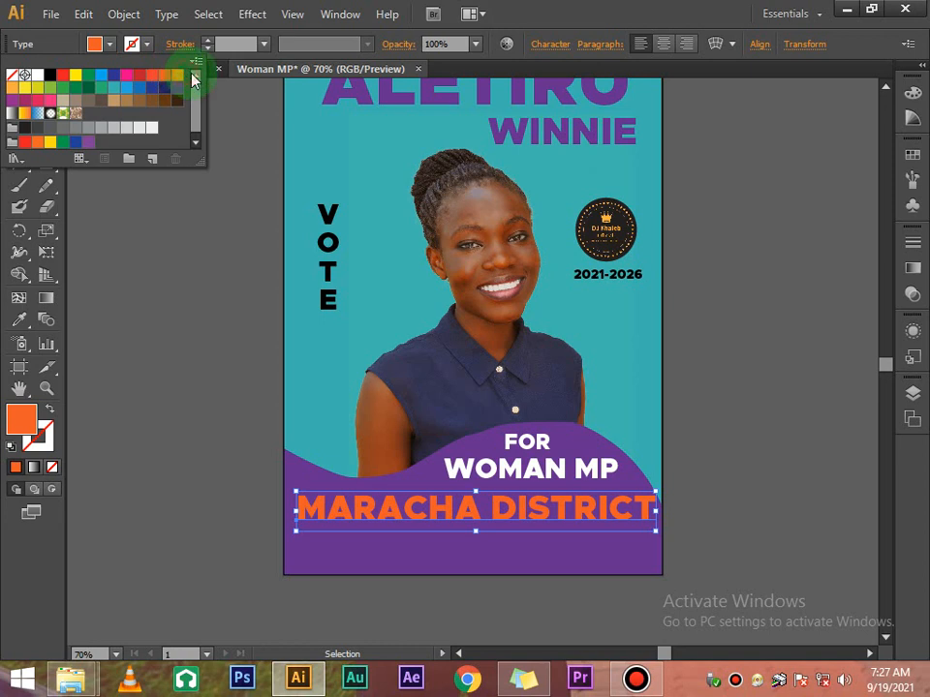
{"action": "left_click", "coordinate": [177, 77]}
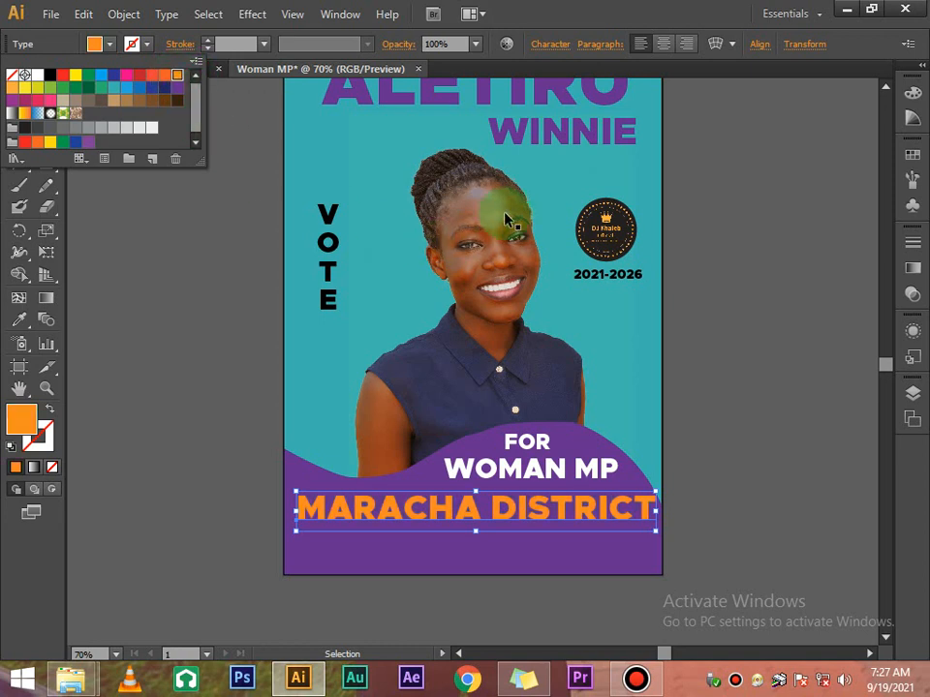
{"action": "left_click", "coordinate": [721, 223]}
{"action": "left_click", "coordinate": [721, 220]}
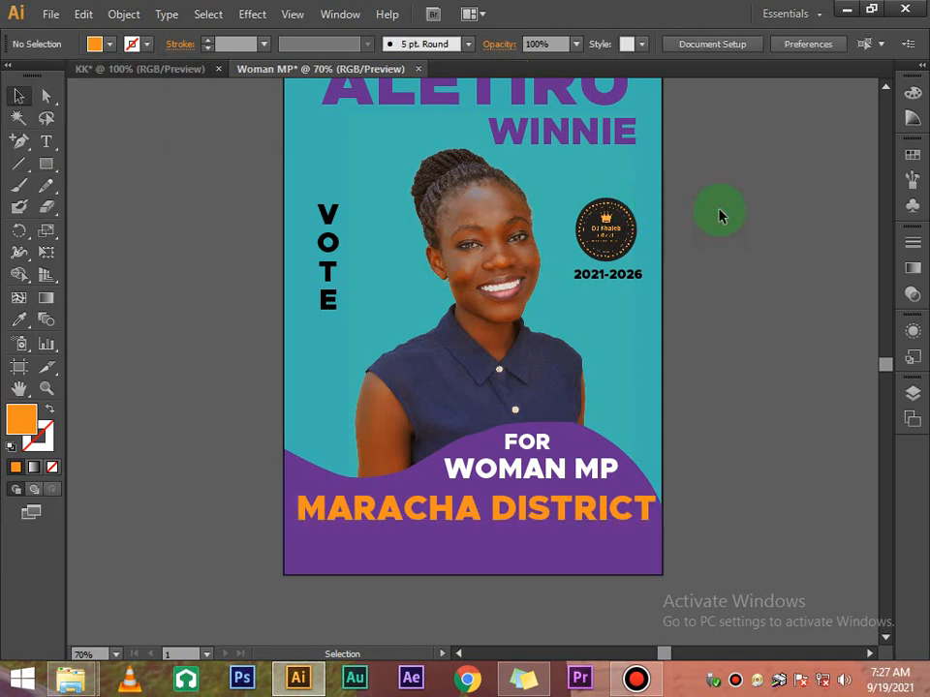
{"action": "scroll", "coordinate": [719, 213], "scroll_direction": "up", "scroll_amount": 3}
Fill the ALETIRU headline black
{"action": "left_click", "coordinate": [578, 201]}
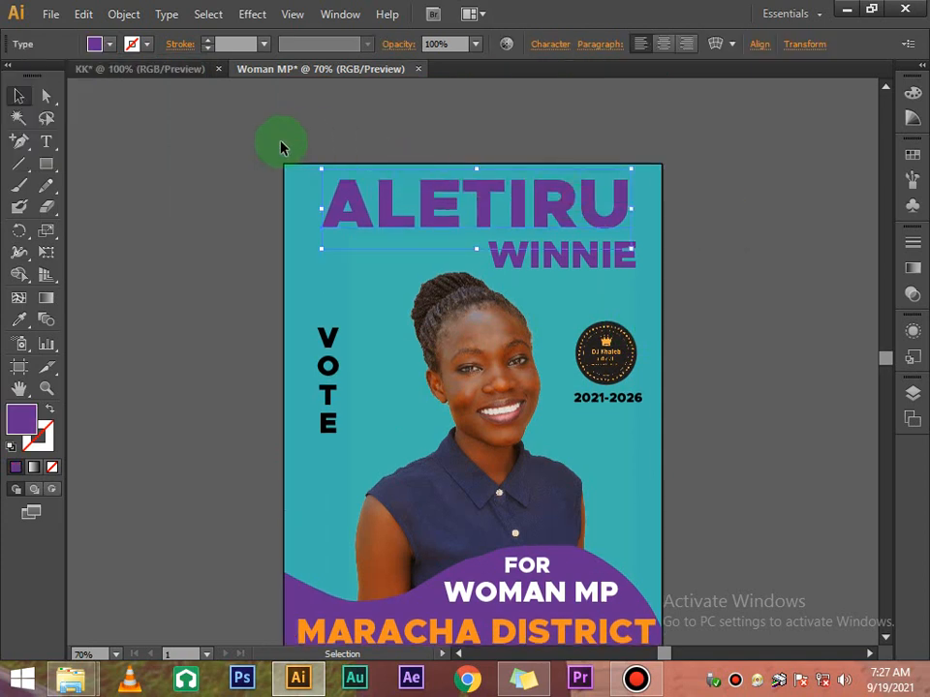
{"action": "left_click", "coordinate": [104, 46]}
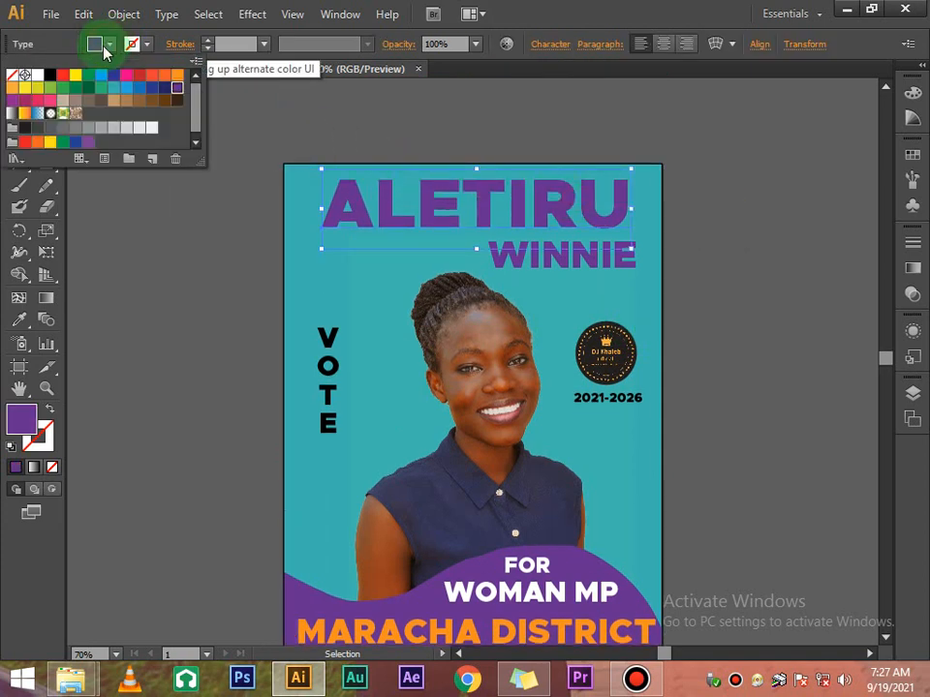
{"action": "left_click", "coordinate": [50, 76]}
{"action": "left_click", "coordinate": [730, 238]}
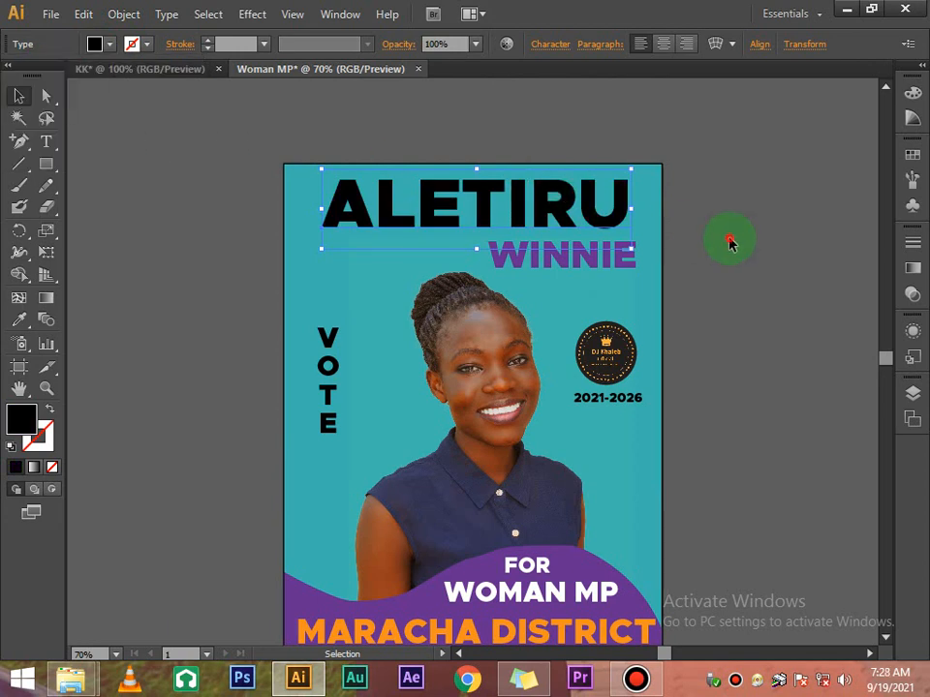
{"action": "left_click", "coordinate": [730, 238]}
{"action": "scroll", "coordinate": [730, 242], "scroll_direction": "down", "scroll_amount": 2}
{"action": "scroll", "coordinate": [730, 242], "scroll_direction": "down", "scroll_amount": 2}
{"action": "scroll", "coordinate": [730, 242], "scroll_direction": "up", "scroll_amount": 2}
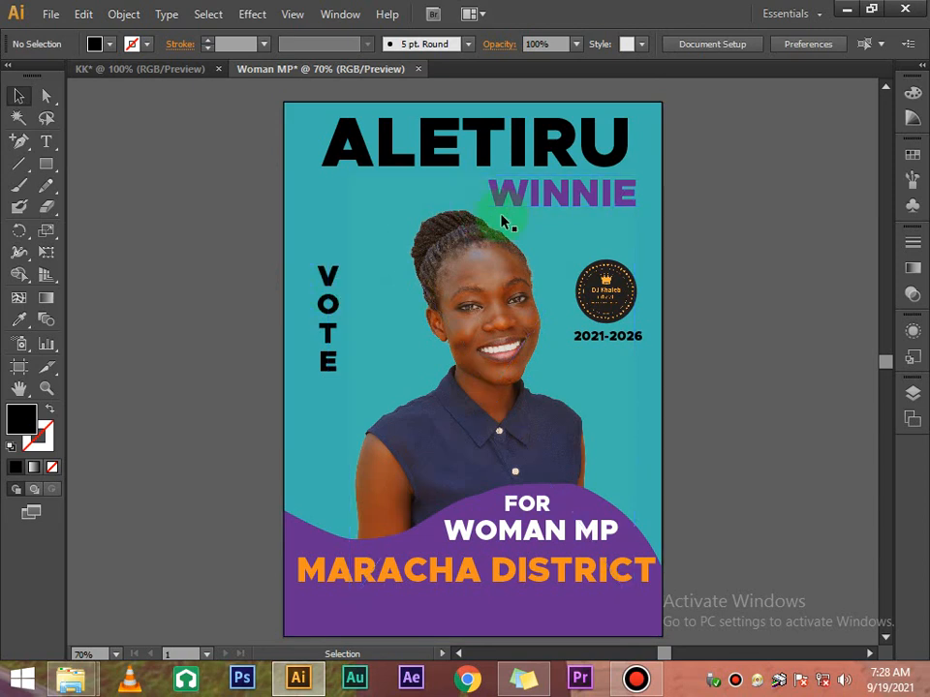
Try orange on the vertical VOTE text, then return it to black
{"action": "left_click", "coordinate": [509, 213]}
{"action": "left_click", "coordinate": [338, 320]}
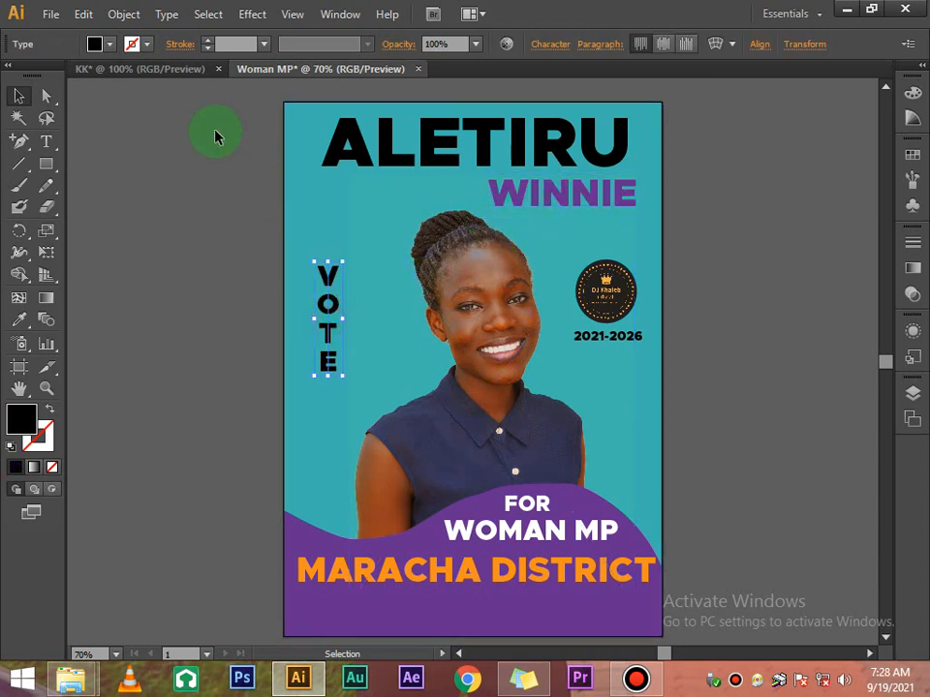
{"action": "left_click", "coordinate": [107, 46]}
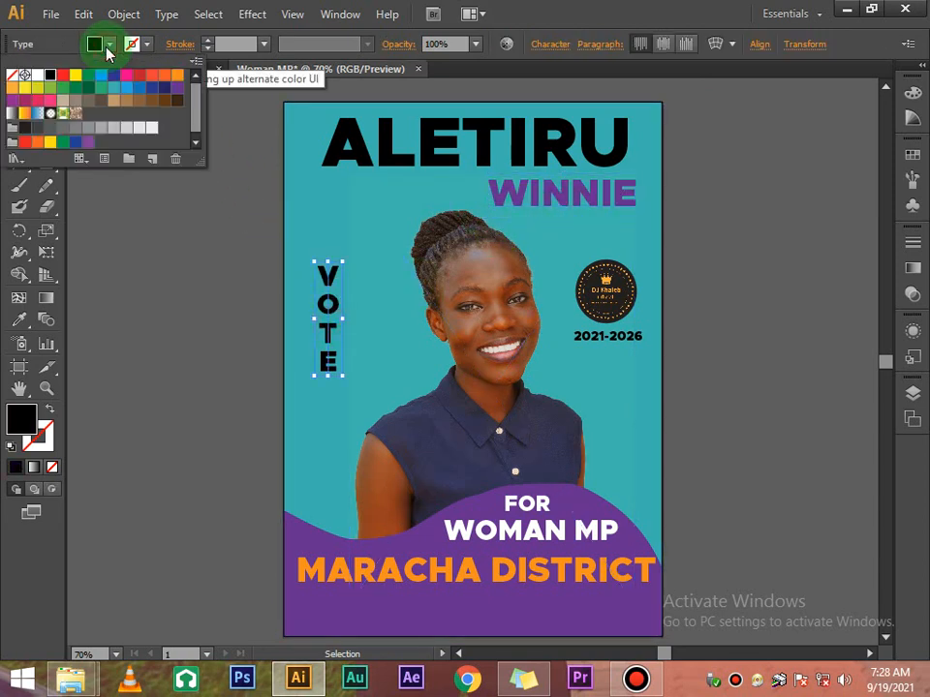
{"action": "left_click", "coordinate": [181, 76]}
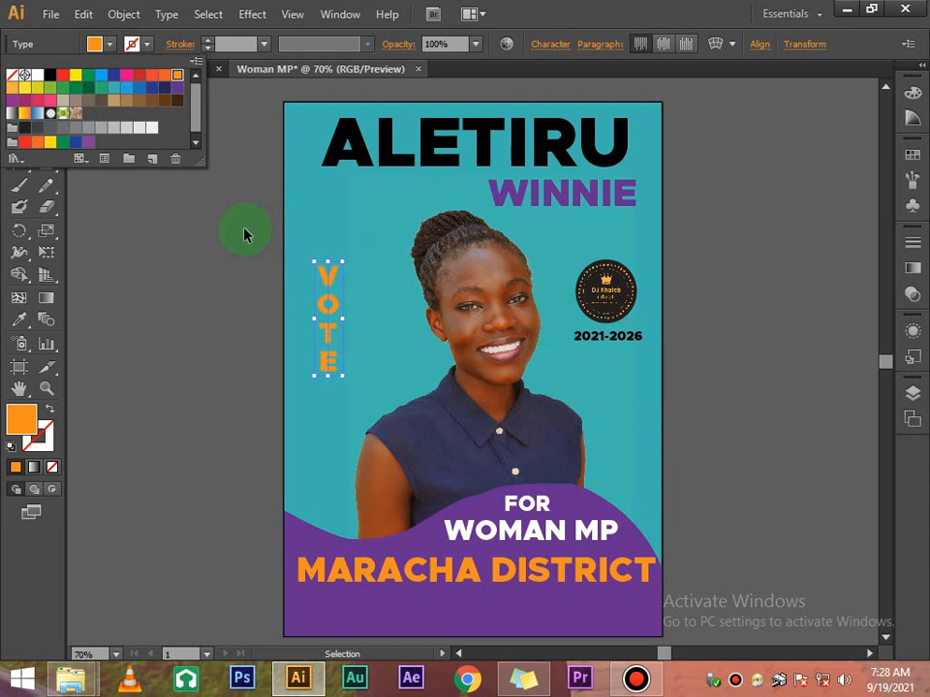
{"action": "left_click", "coordinate": [50, 75]}
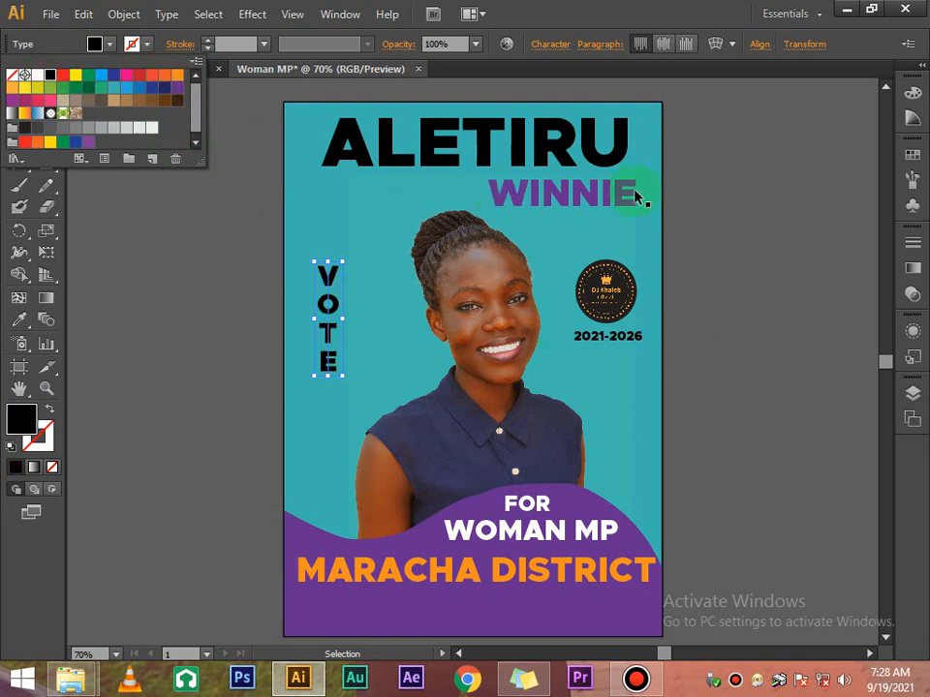
{"action": "left_click", "coordinate": [677, 203]}
{"action": "left_click", "coordinate": [693, 208]}
{"action": "scroll", "coordinate": [693, 211], "scroll_direction": "down", "scroll_amount": 5}
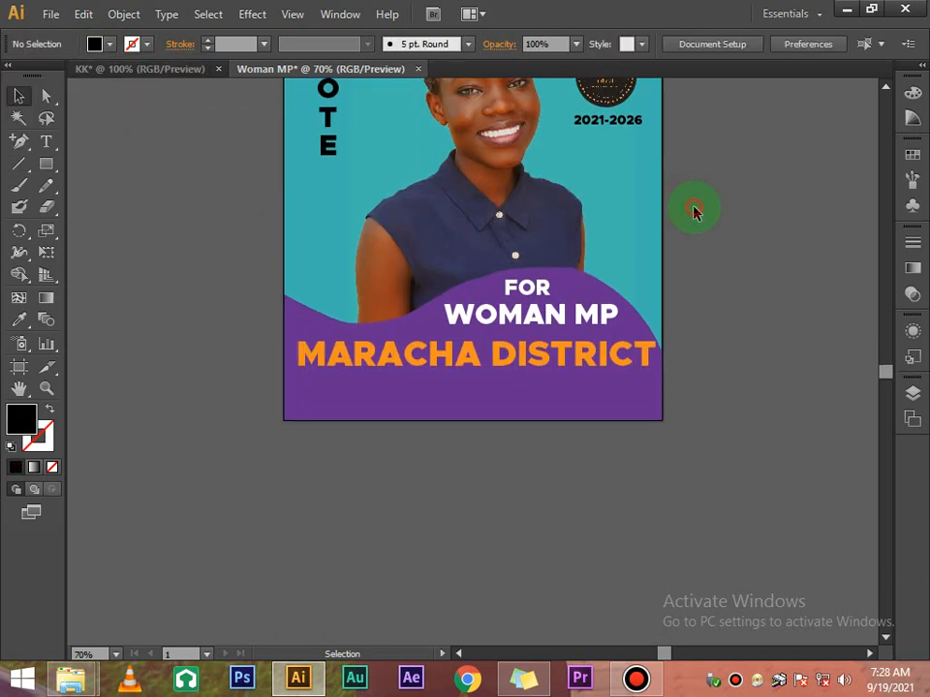
Type the tagline 'peace, unity and development' below the artboard and fix its typos
{"action": "left_click", "coordinate": [44, 142]}
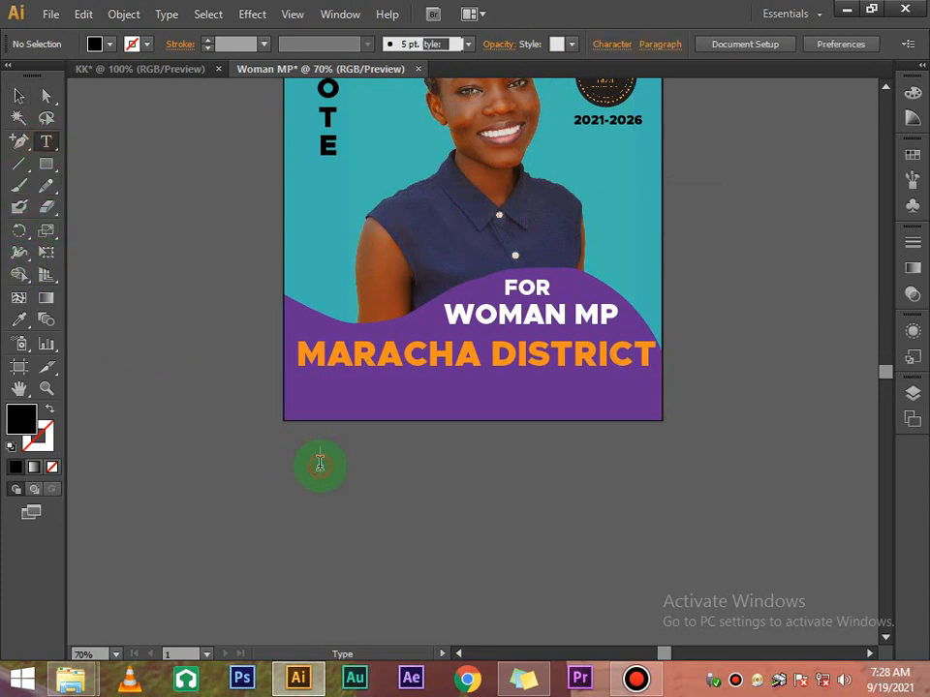
{"action": "left_click", "coordinate": [399, 482]}
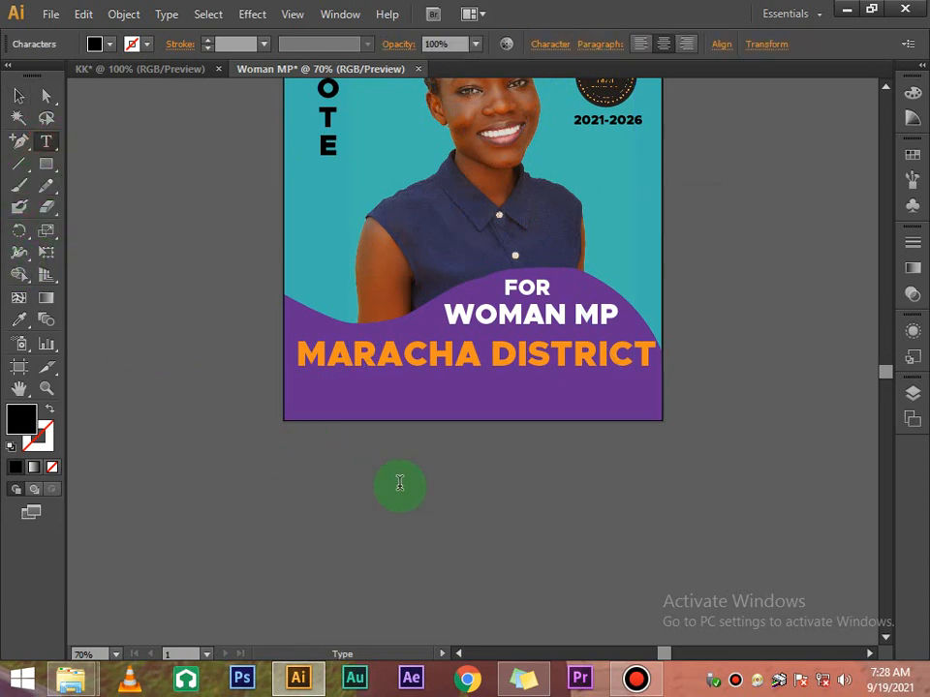
{"action": "type", "text": "peace"}
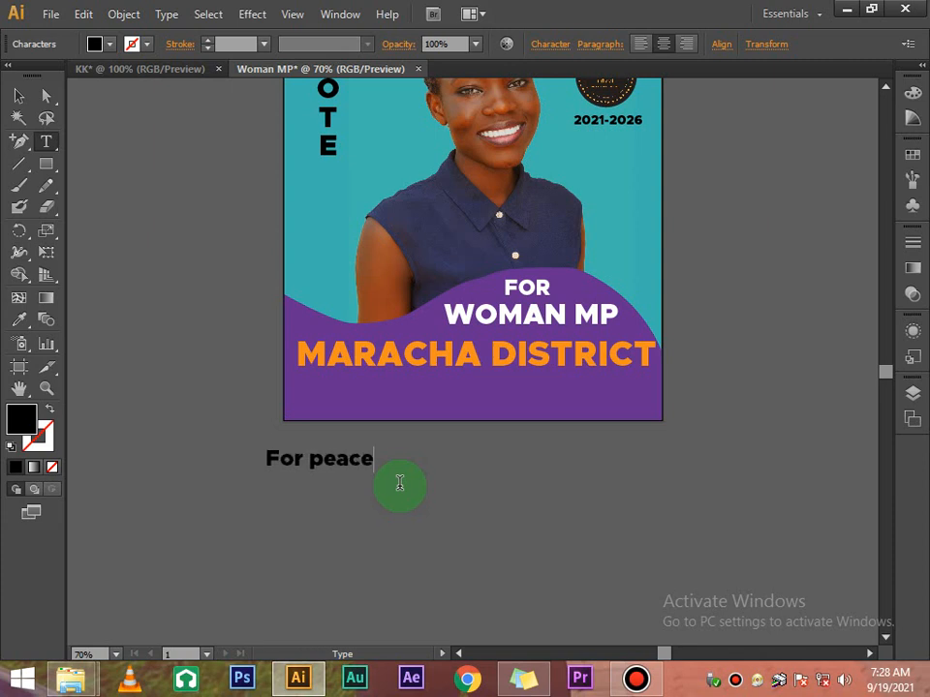
{"action": "type", "text": ","}
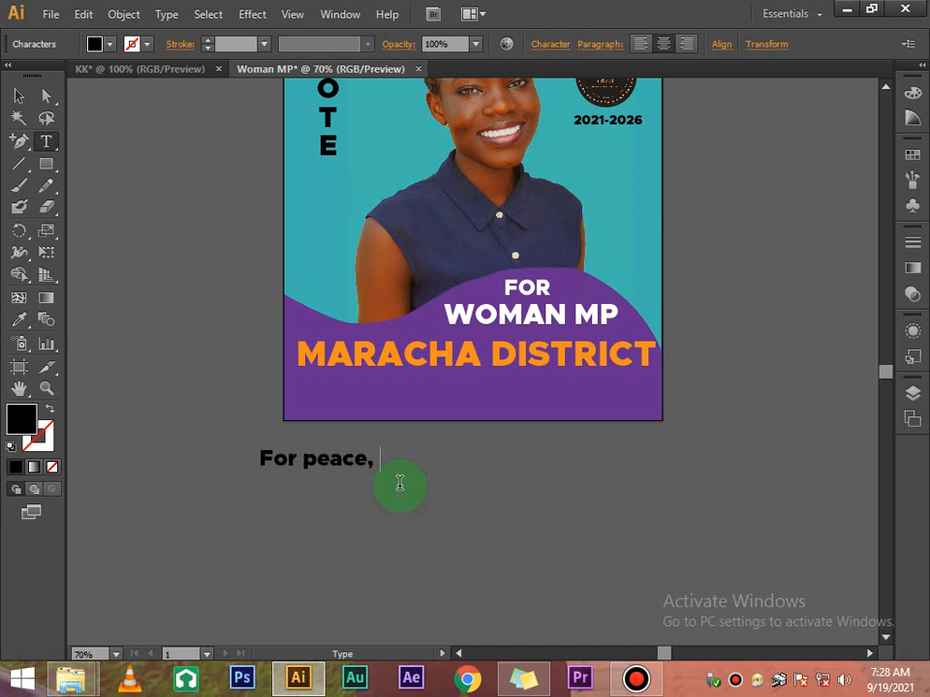
{"action": "type", "text": " unity"}
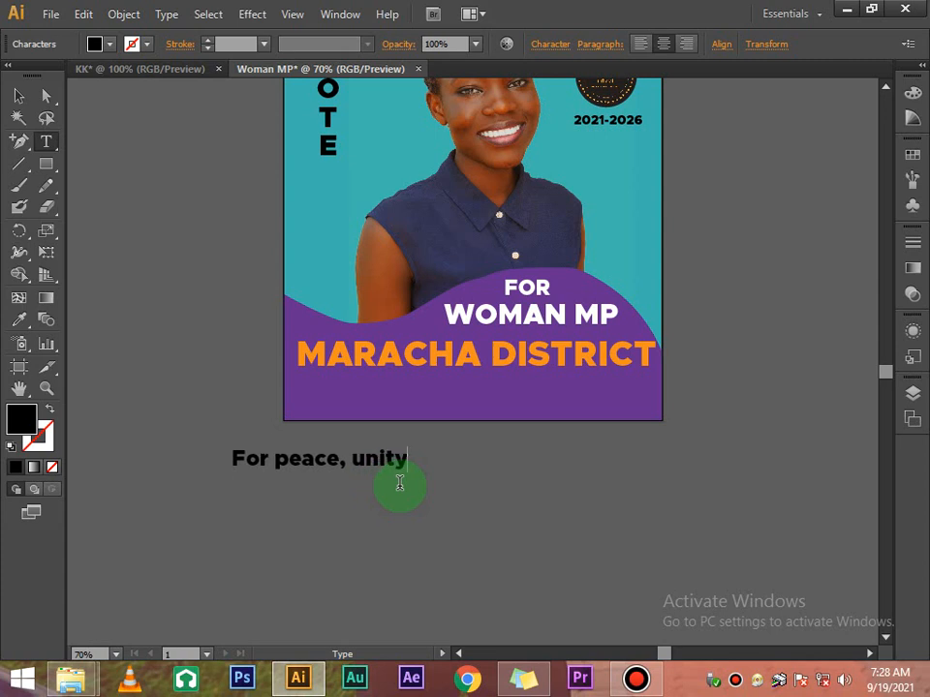
{"action": "type", "text": " and dev"}
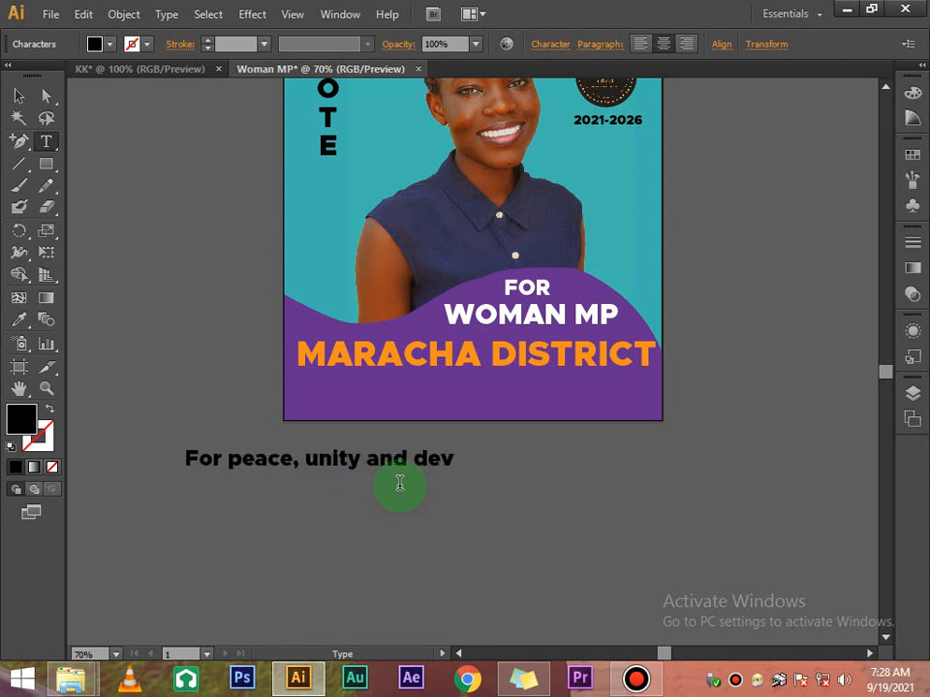
{"action": "type", "text": "elpmentg"}
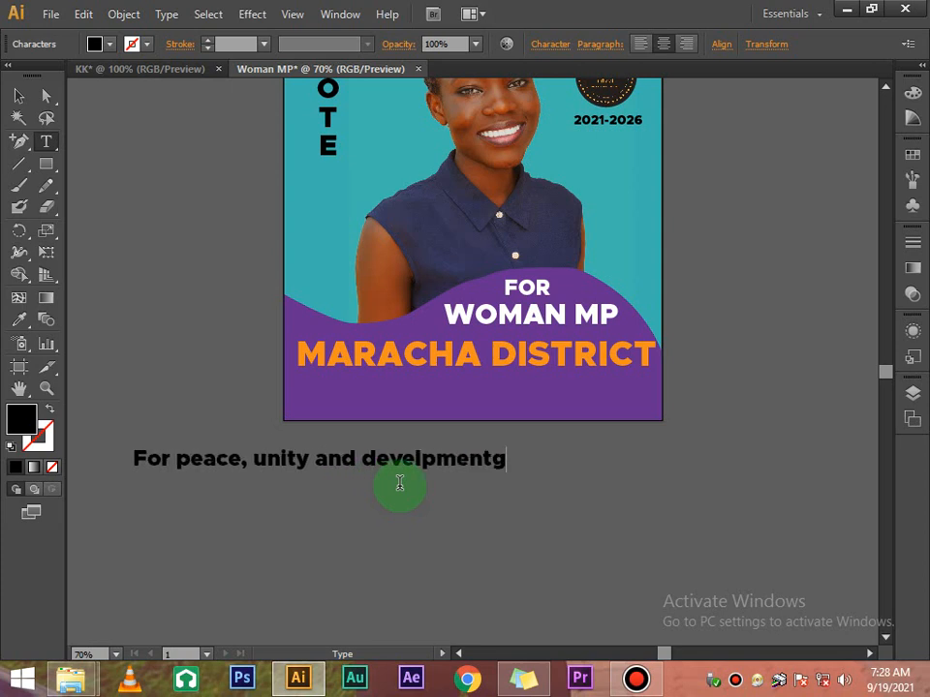
{"action": "key", "text": "BackSpace"}
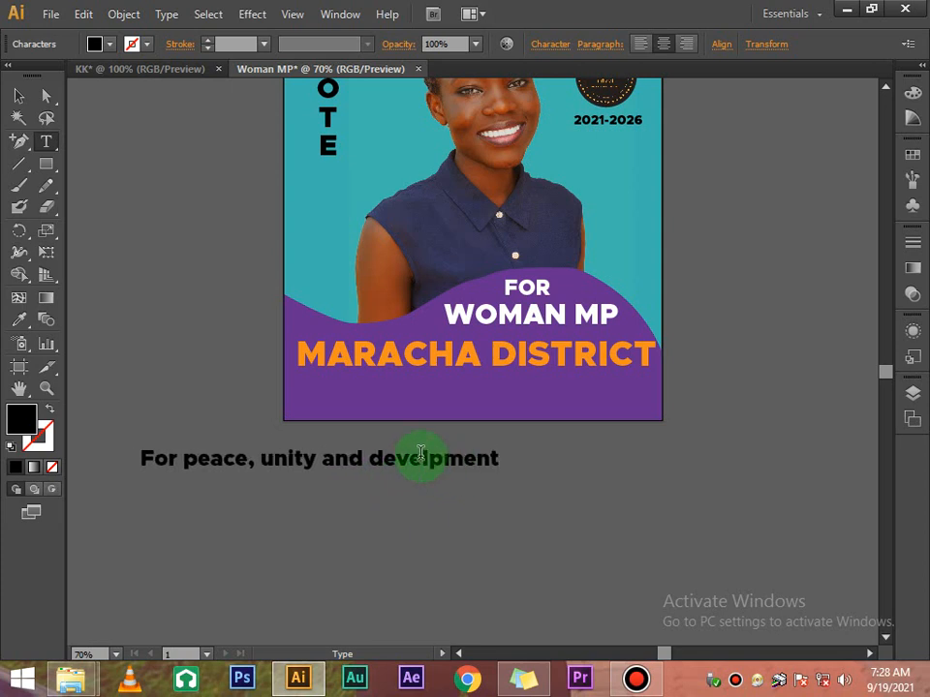
{"action": "left_click", "coordinate": [429, 461]}
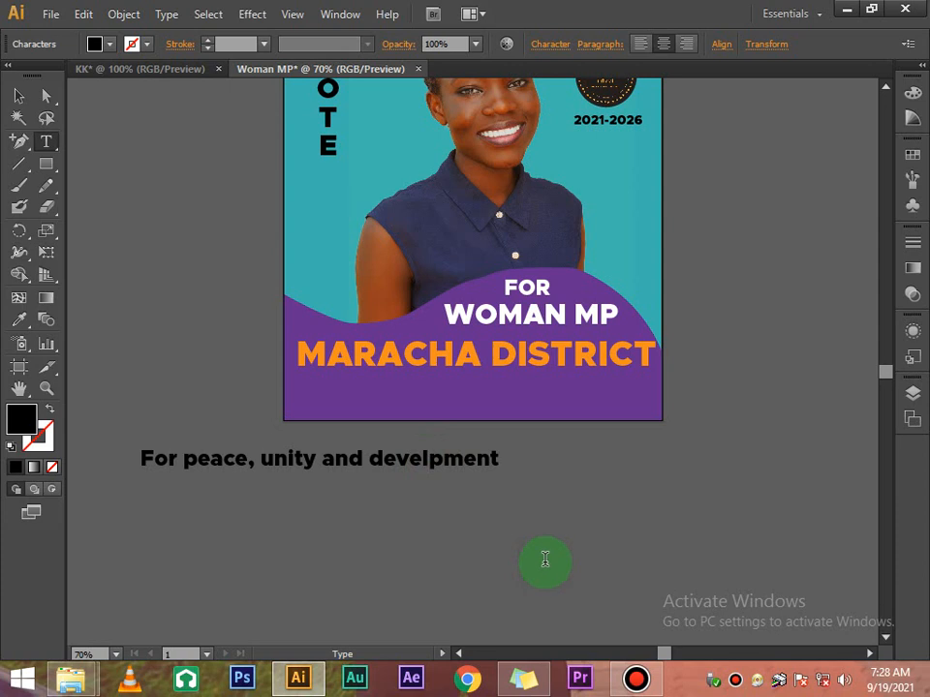
{"action": "type", "text": "o"}
Set the tagline to Monotype Corsiva and white, and place it beneath MARACHA DISTRICT
{"action": "left_click", "coordinate": [18, 96]}
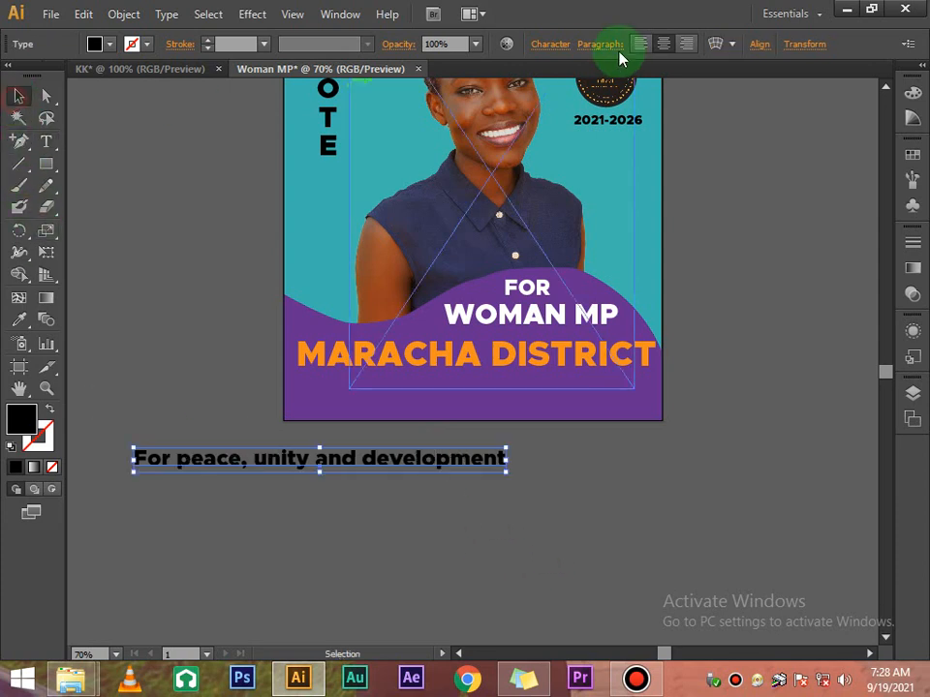
{"action": "left_click", "coordinate": [550, 44]}
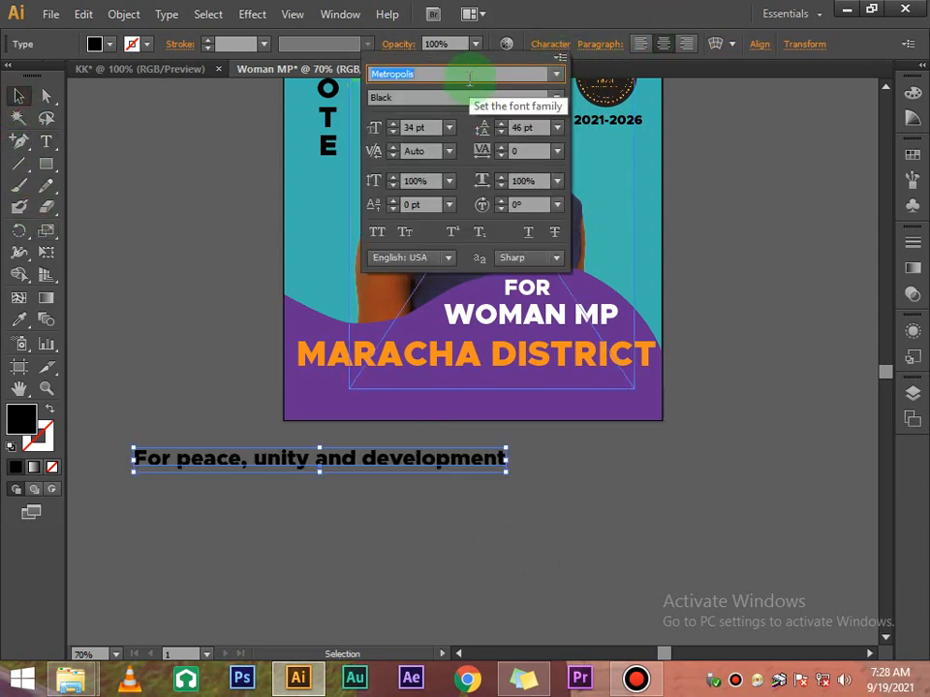
{"action": "type", "text": "m"}
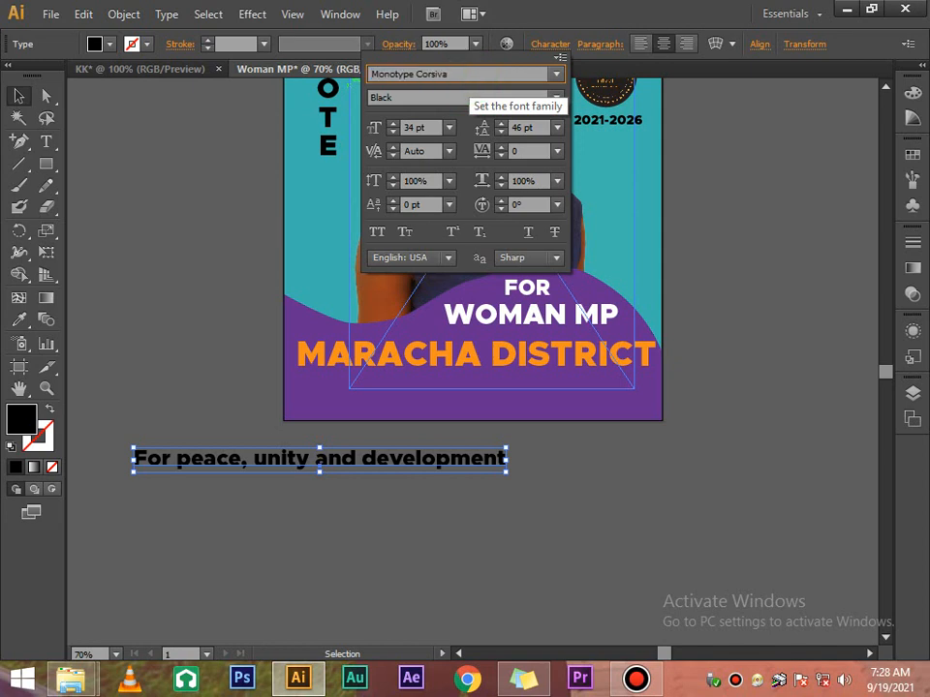
{"action": "key", "text": "Return"}
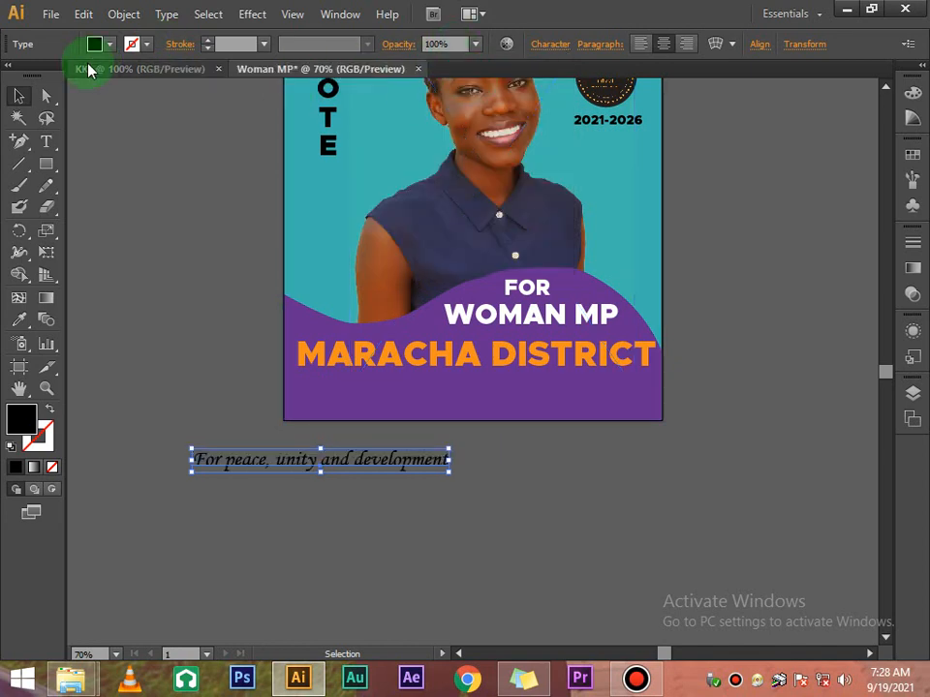
{"action": "left_click", "coordinate": [110, 44]}
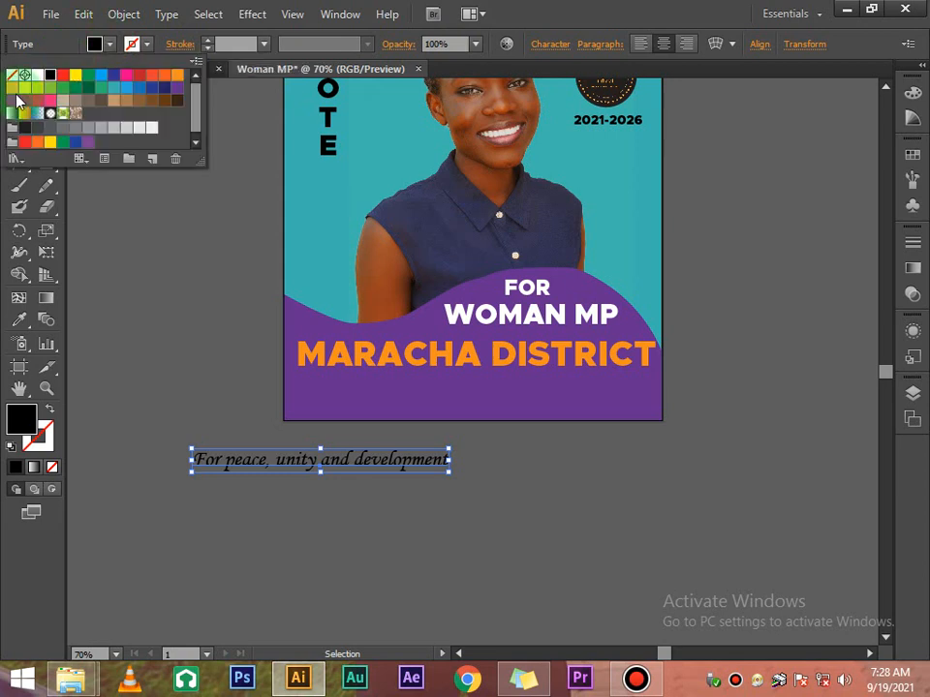
{"action": "left_click", "coordinate": [37, 75]}
{"action": "left_click", "coordinate": [124, 269]}
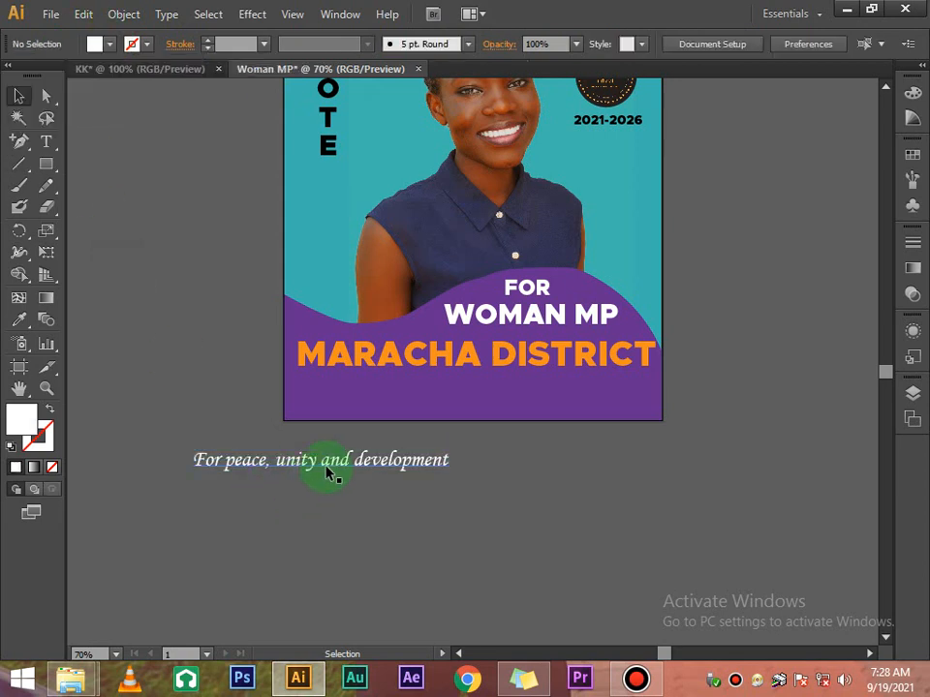
{"action": "left_click_drag", "start_coordinate": [356, 448], "coordinate": [513, 376]}
{"action": "left_click", "coordinate": [734, 280]}
{"action": "scroll", "coordinate": [734, 281], "scroll_direction": "up", "scroll_amount": 8}
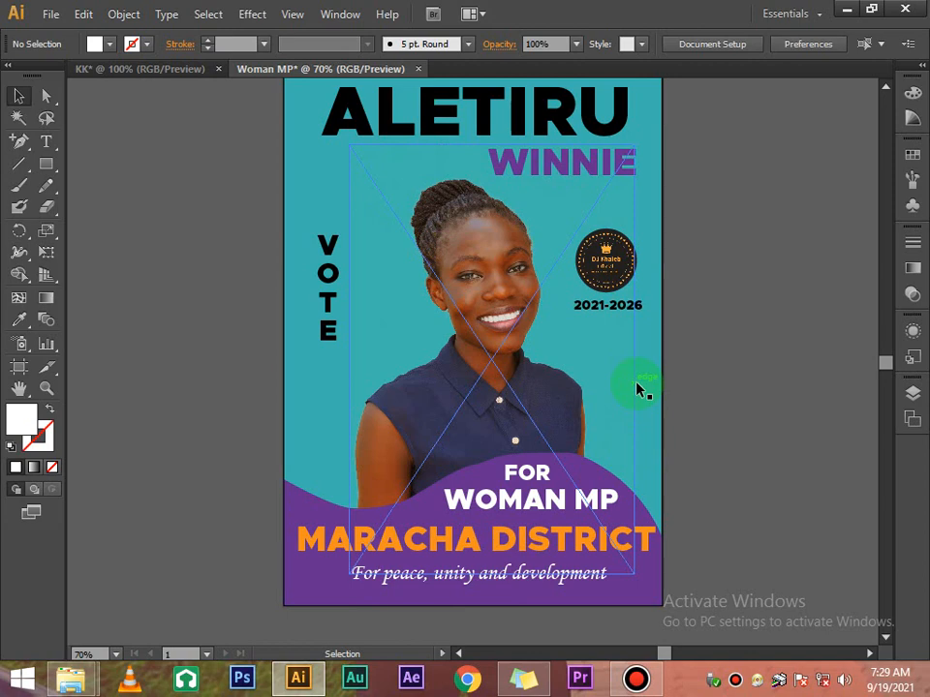
{"action": "scroll", "coordinate": [759, 318], "scroll_direction": "up", "scroll_amount": 1}
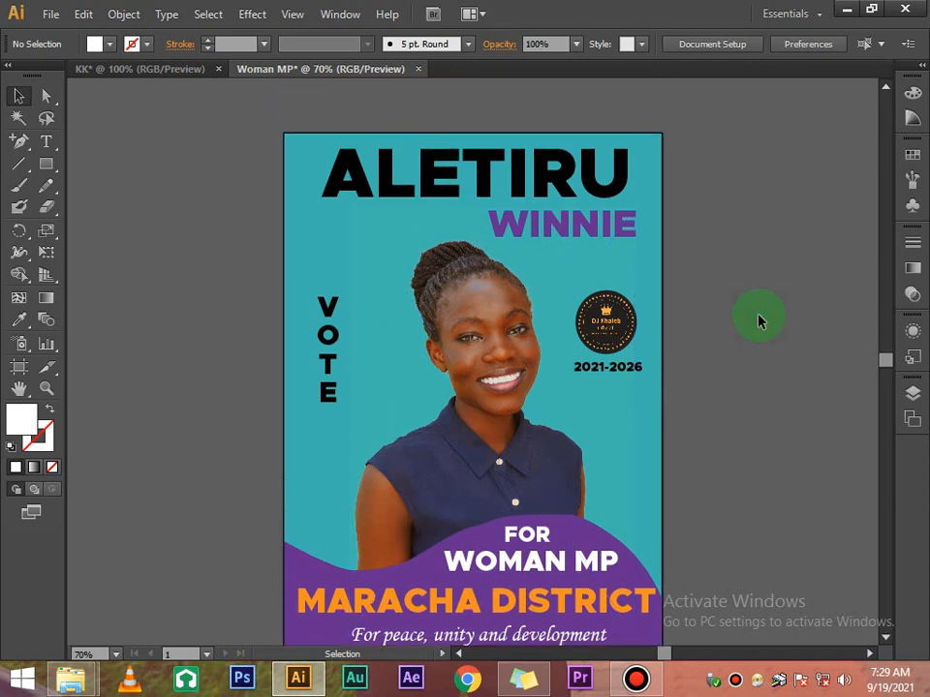
{"action": "scroll", "coordinate": [760, 320], "scroll_direction": "down", "scroll_amount": 2}
{"action": "scroll", "coordinate": [759, 320], "scroll_direction": "up", "scroll_amount": 2}
{"action": "scroll", "coordinate": [759, 320], "scroll_direction": "down", "scroll_amount": 2}
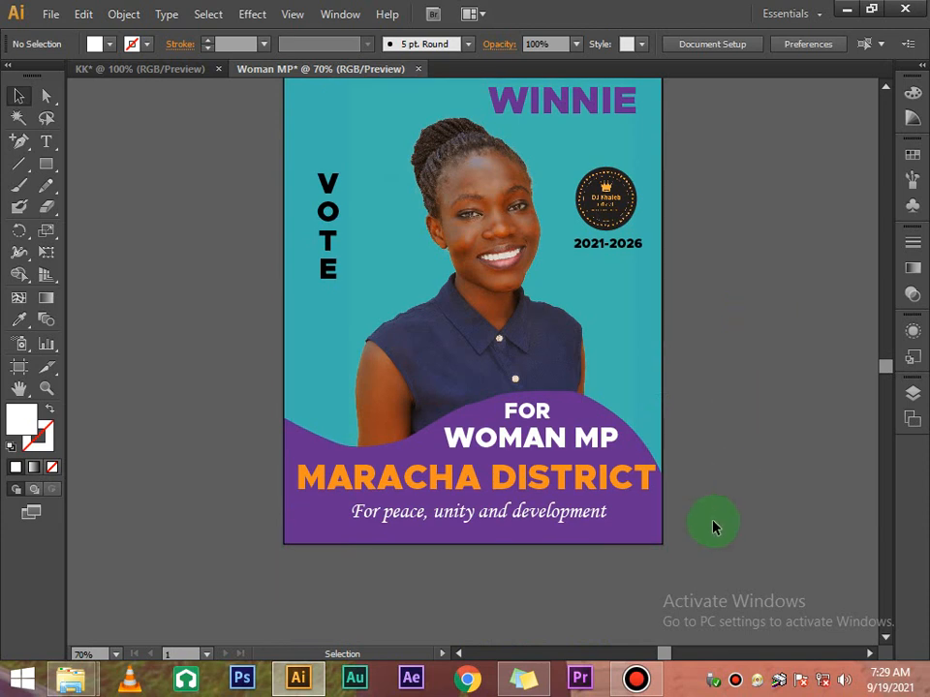
{"action": "left_click", "coordinate": [655, 517]}
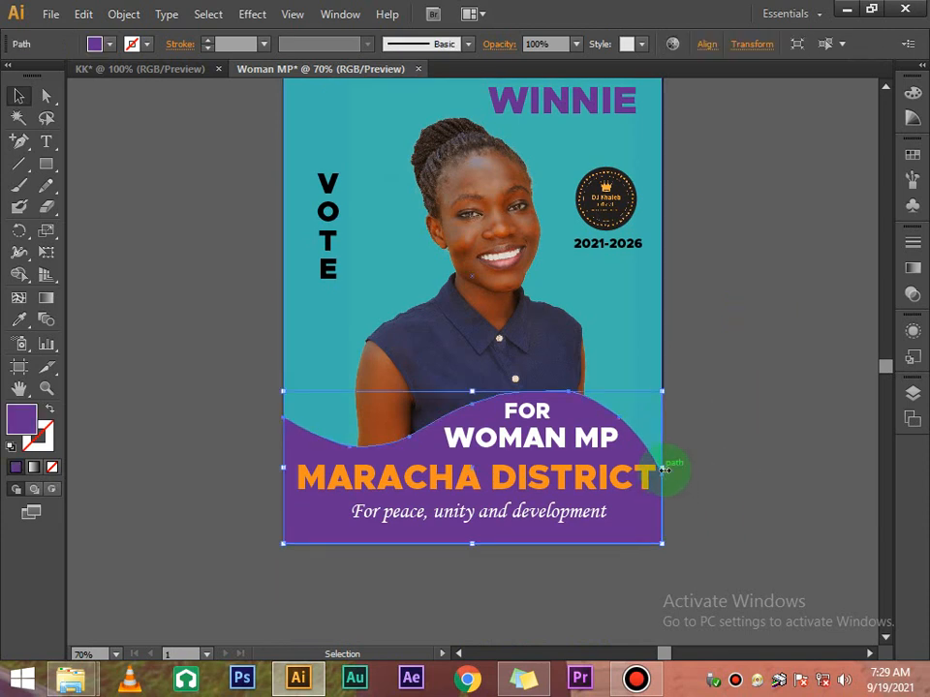
{"action": "left_click_drag", "start_coordinate": [663, 468], "coordinate": [689, 469]}
{"action": "left_click", "coordinate": [725, 322]}
{"action": "scroll", "coordinate": [727, 325], "scroll_direction": "up", "scroll_amount": 1}
{"action": "scroll", "coordinate": [725, 321], "scroll_direction": "up", "scroll_amount": 1}
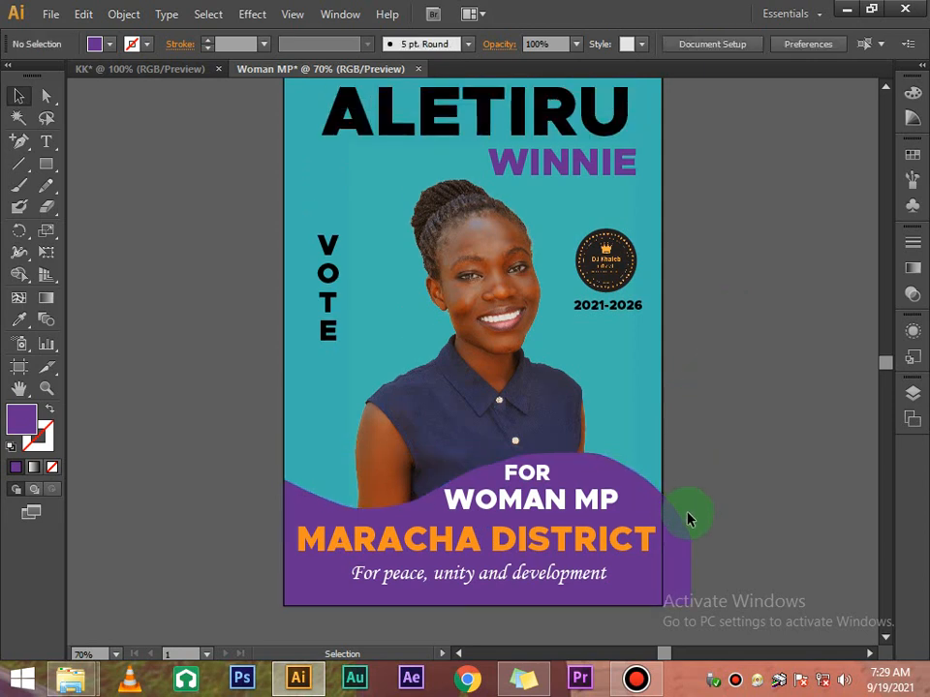
{"action": "left_click_drag", "start_coordinate": [683, 535], "coordinate": [672, 540]}
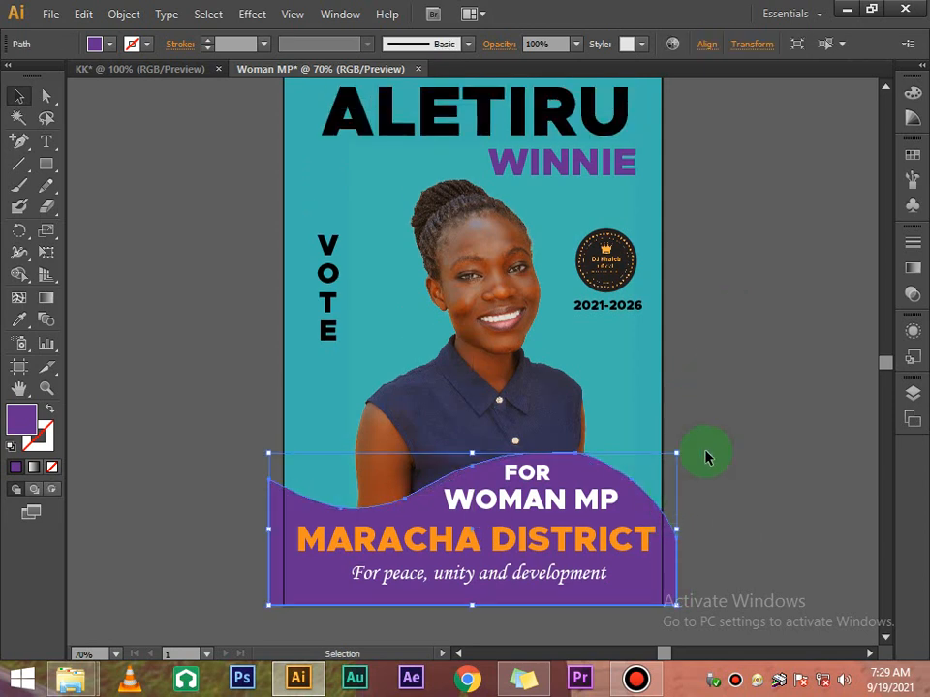
{"action": "left_click", "coordinate": [706, 453]}
{"action": "scroll", "coordinate": [710, 447], "scroll_direction": "down", "scroll_amount": 3}
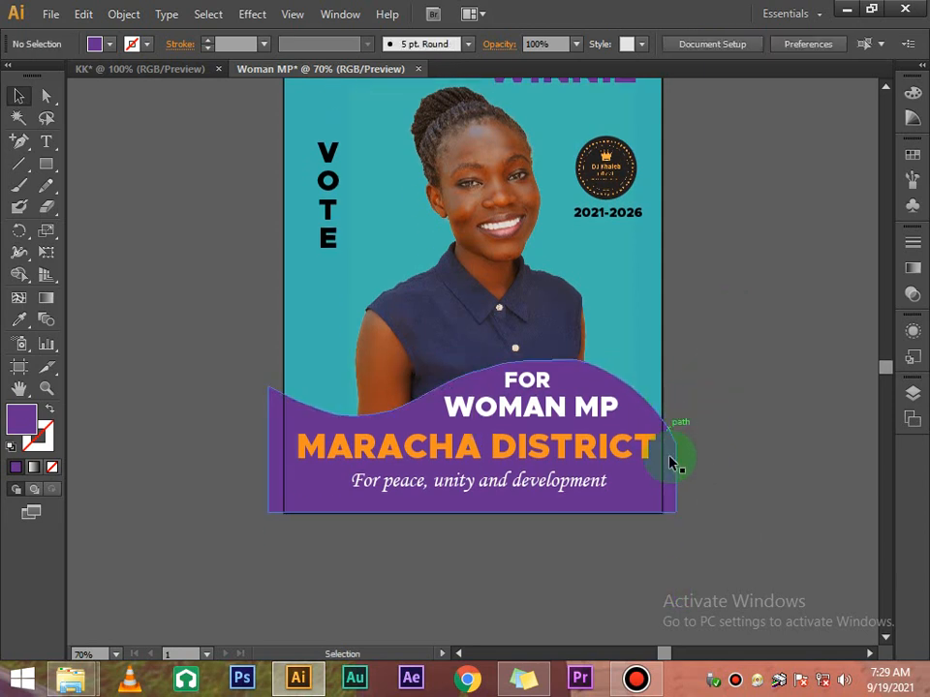
{"action": "left_click", "coordinate": [284, 466]}
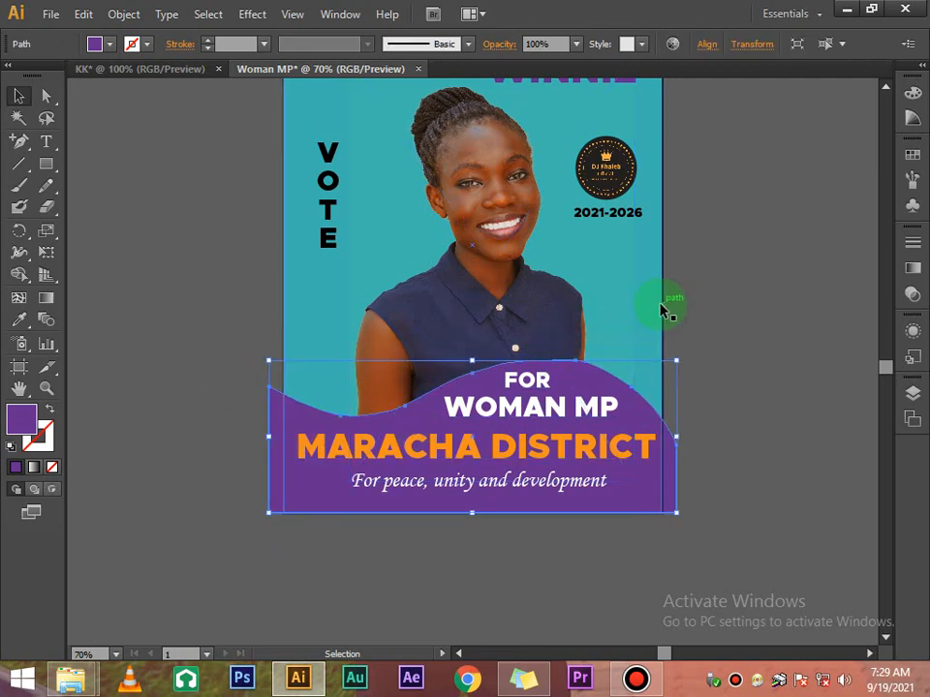
{"action": "left_click", "coordinate": [691, 305]}
{"action": "scroll", "coordinate": [690, 305], "scroll_direction": "up", "scroll_amount": 4}
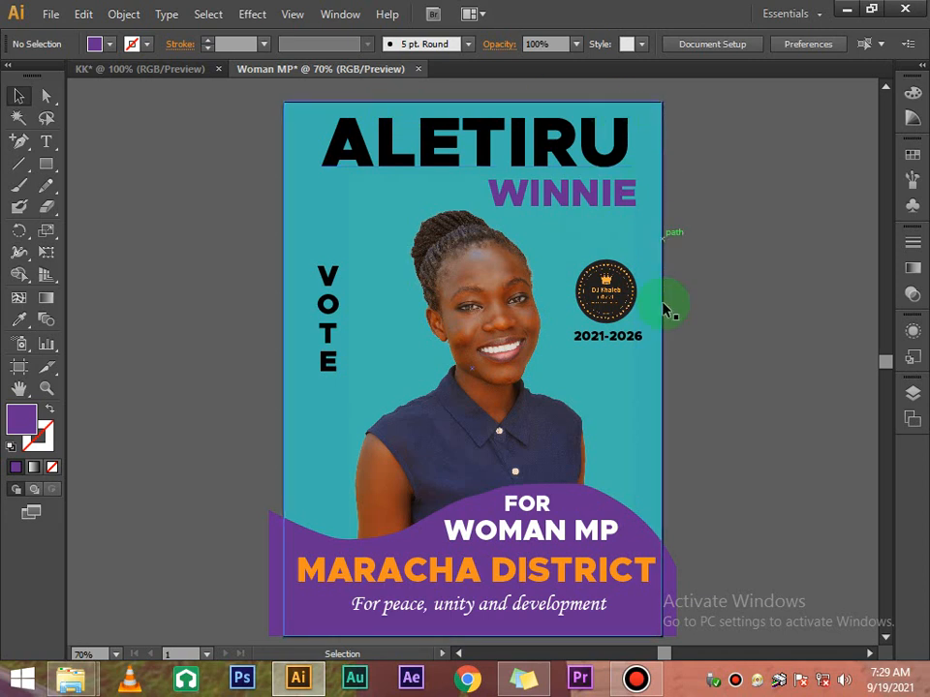
{"action": "scroll", "coordinate": [712, 461], "scroll_direction": "down", "scroll_amount": 1}
Draw a rectangle covering the whole artboard and set its fill to None
{"action": "scroll", "coordinate": [738, 374], "scroll_direction": "down", "scroll_amount": 3}
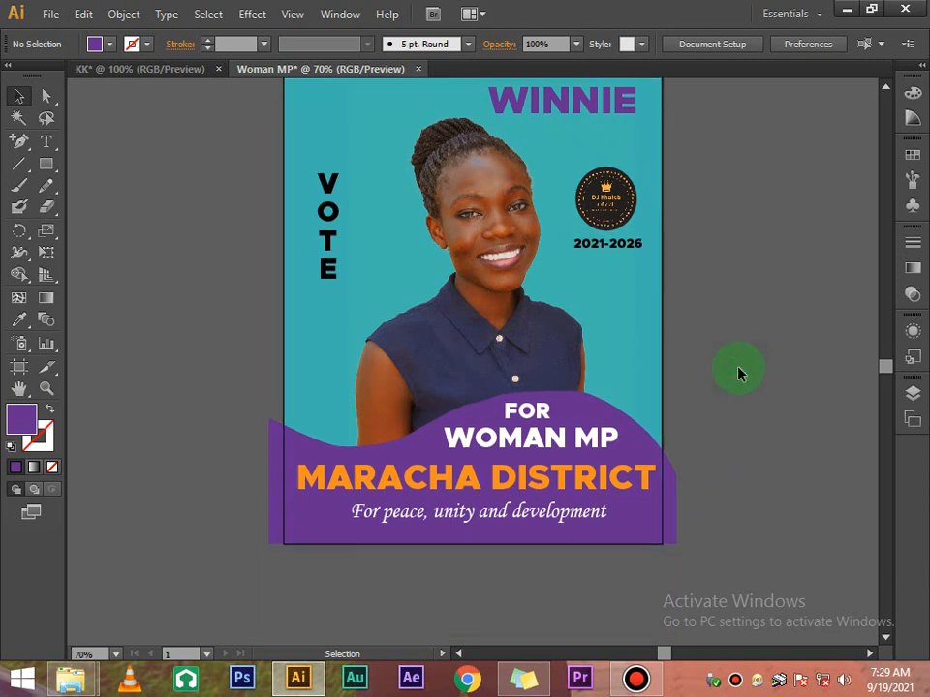
{"action": "scroll", "coordinate": [738, 374], "scroll_direction": "up", "scroll_amount": 4}
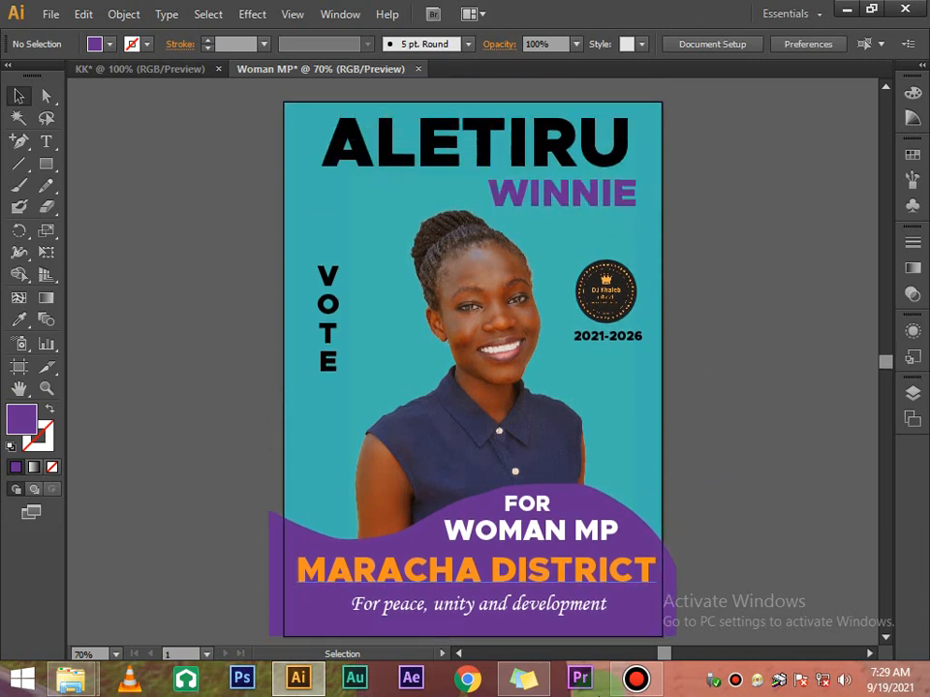
{"action": "left_click", "coordinate": [44, 169]}
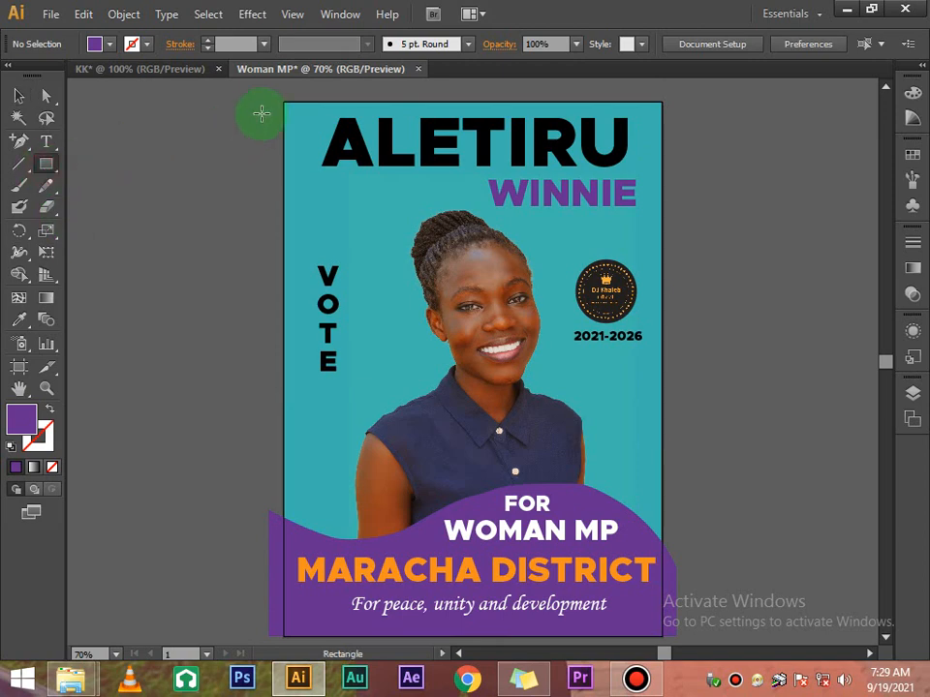
{"action": "left_click_drag", "start_coordinate": [283, 99], "coordinate": [663, 471]}
{"action": "scroll", "coordinate": [265, 328], "scroll_direction": "up", "scroll_amount": 3}
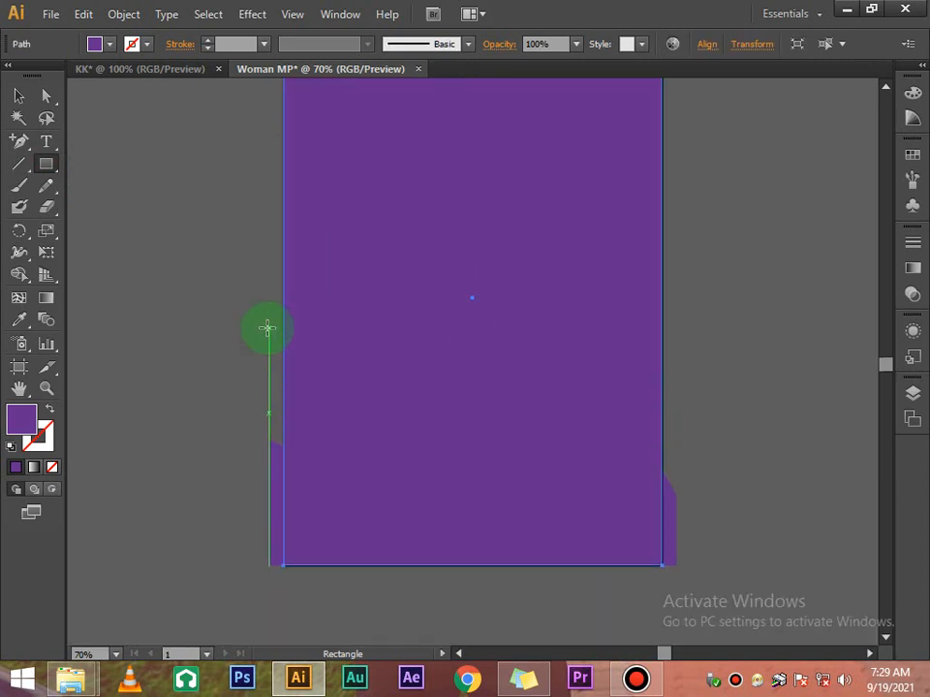
{"action": "left_click", "coordinate": [18, 94]}
{"action": "left_click", "coordinate": [100, 46]}
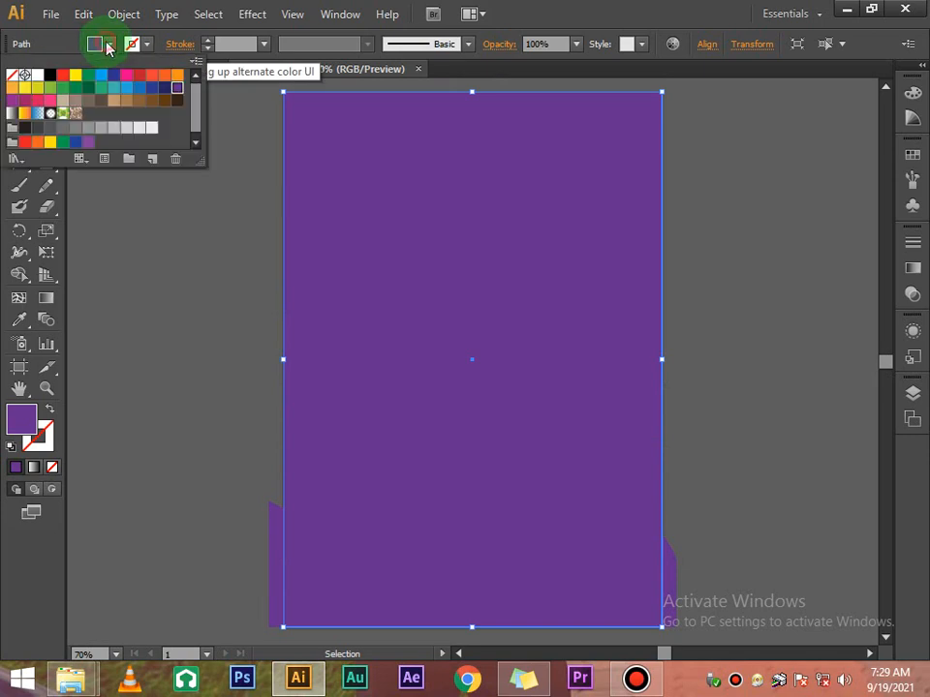
{"action": "left_click", "coordinate": [13, 76]}
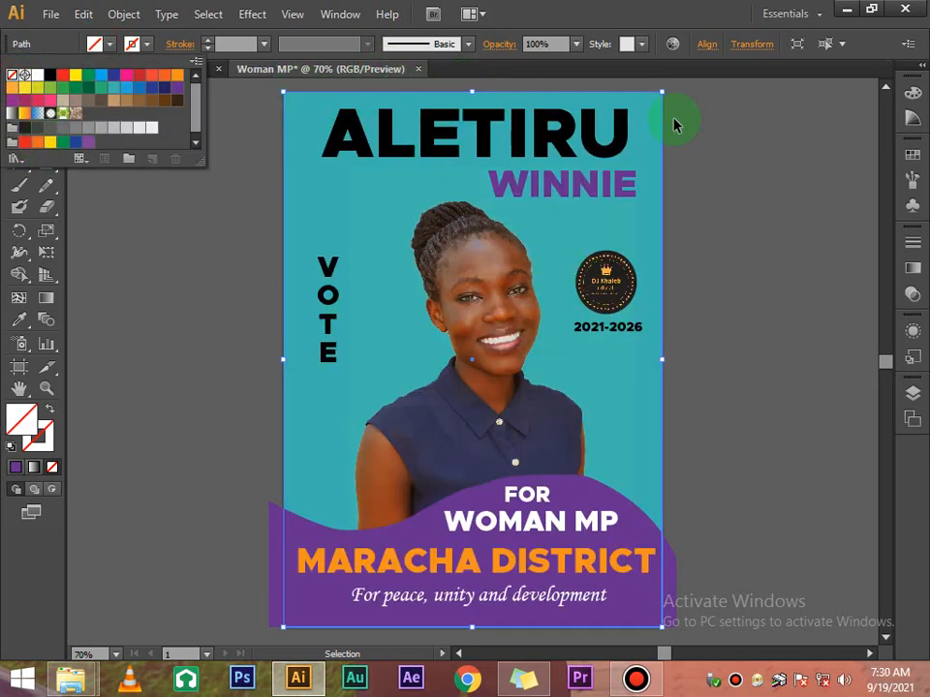
{"action": "left_click", "coordinate": [826, 465]}
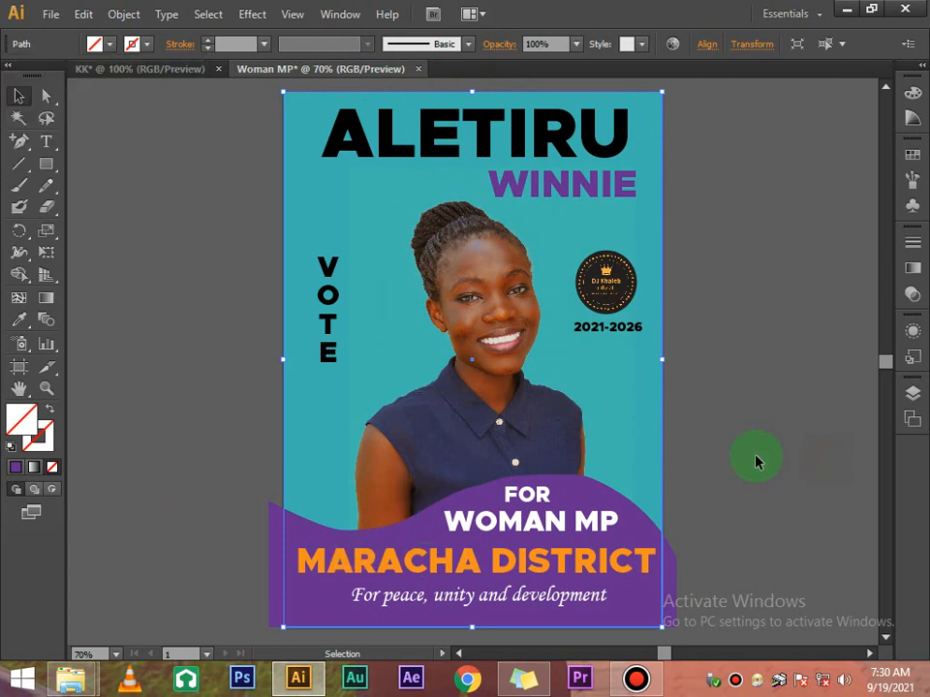
Select all poster objects and make a clipping mask from the artboard rectangle
{"action": "scroll", "coordinate": [755, 462], "scroll_direction": "down", "scroll_amount": 2}
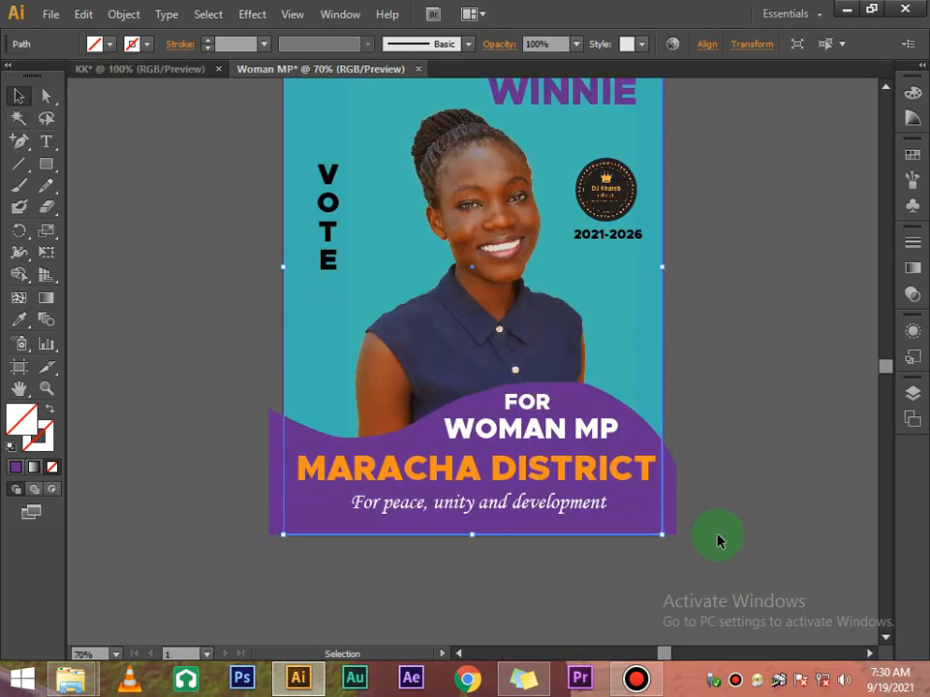
{"action": "scroll", "coordinate": [238, 111], "scroll_direction": "up", "scroll_amount": 4}
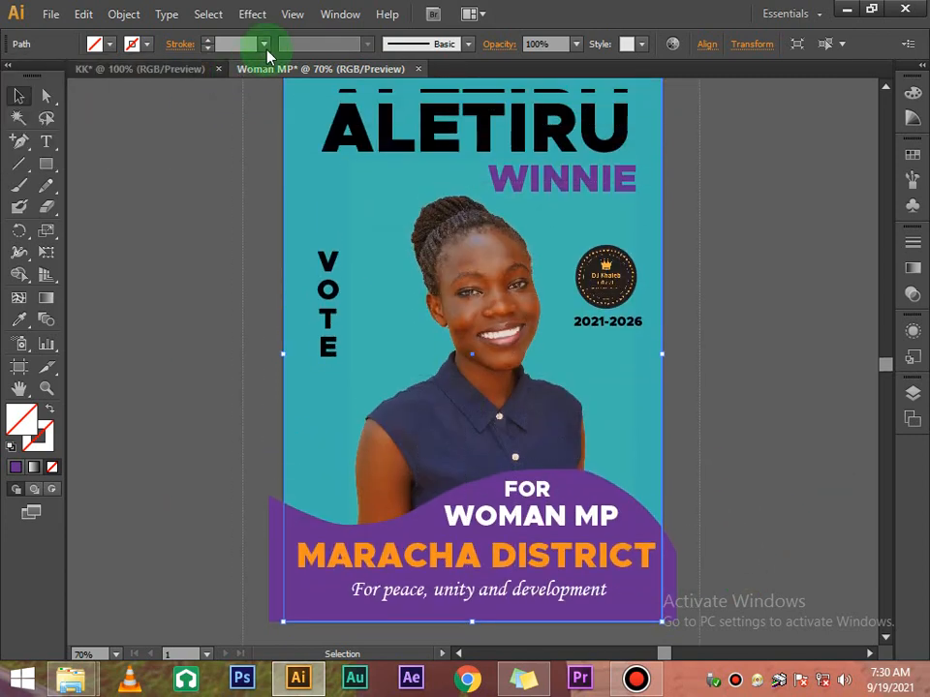
{"action": "left_click_drag", "start_coordinate": [256, 103], "coordinate": [256, 129]}
{"action": "scroll", "coordinate": [627, 311], "scroll_direction": "down", "scroll_amount": 4}
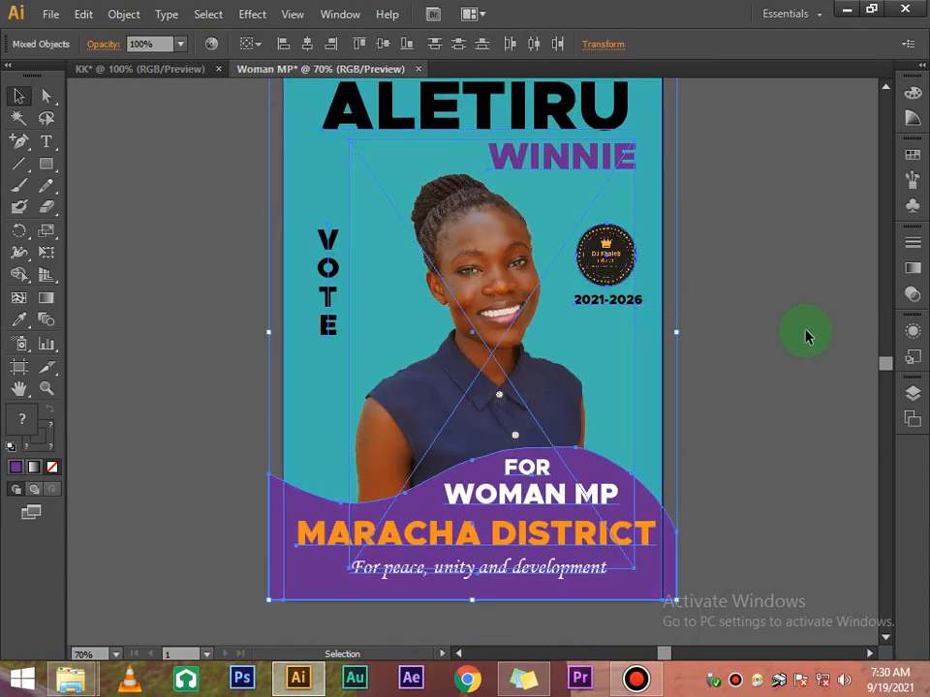
{"action": "left_click", "coordinate": [785, 302]}
{"action": "key", "text": "ctrl+a"}
{"action": "left_click", "coordinate": [761, 276]}
{"action": "scroll", "coordinate": [213, 107], "scroll_direction": "up", "scroll_amount": 2}
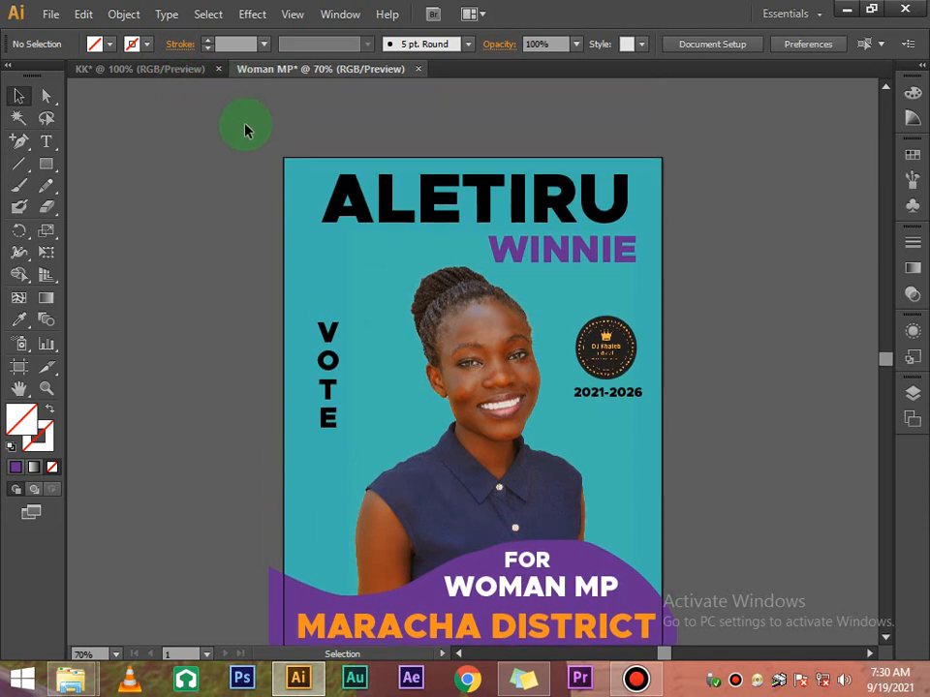
{"action": "scroll", "coordinate": [262, 249], "scroll_direction": "down", "scroll_amount": 2}
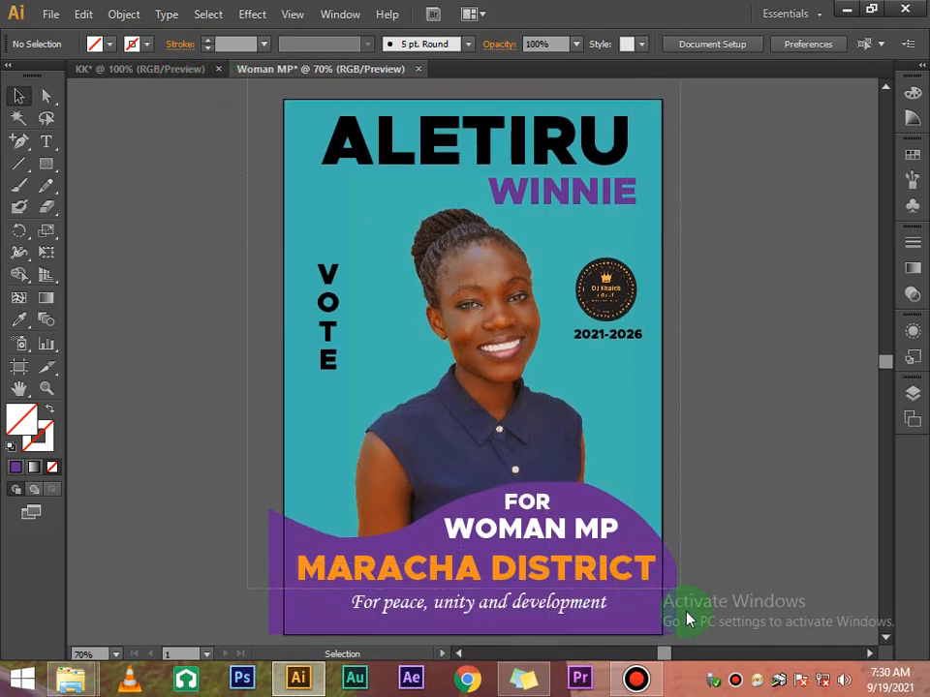
{"action": "key", "text": "ctrl+a"}
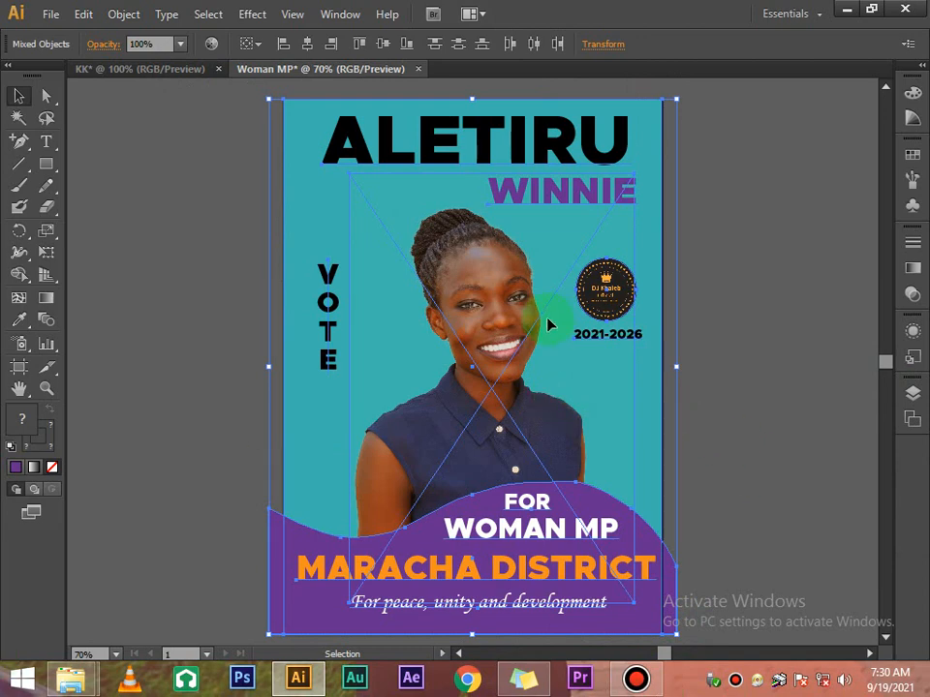
{"action": "right_click", "coordinate": [441, 254]}
{"action": "left_click", "coordinate": [511, 353]}
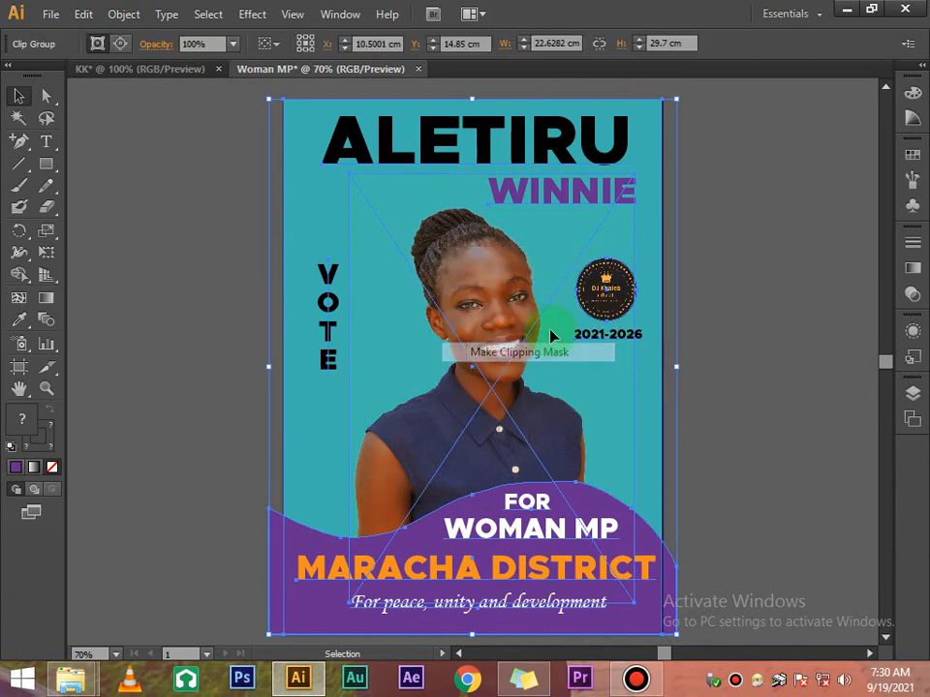
{"action": "left_click", "coordinate": [720, 321]}
{"action": "scroll", "coordinate": [720, 322], "scroll_direction": "down", "scroll_amount": 1}
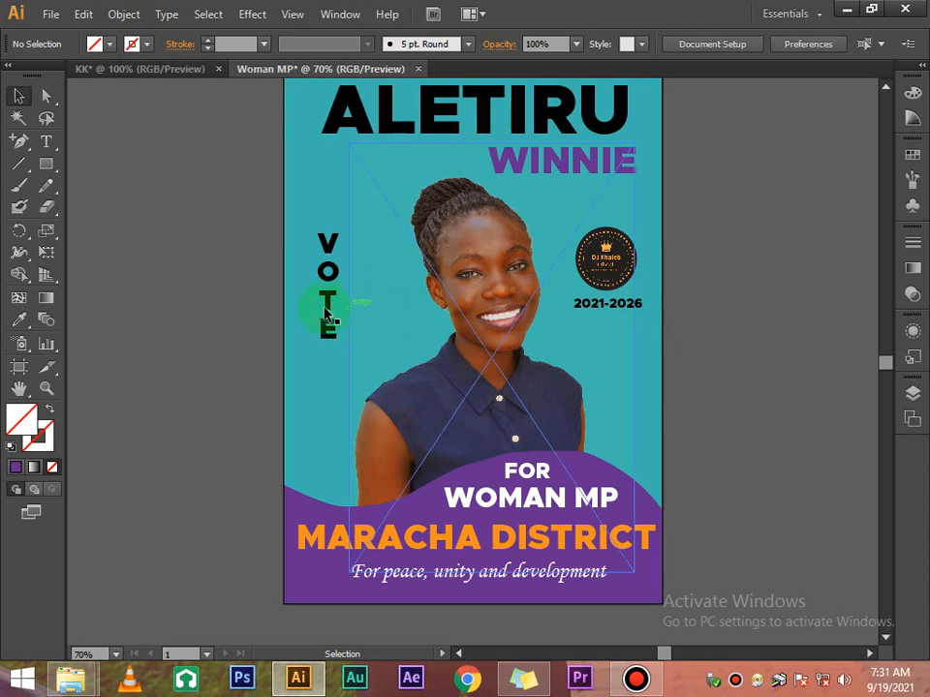
Undo the accidental downward move of the clipped poster group
{"action": "left_click_drag", "start_coordinate": [322, 308], "coordinate": [330, 326]}
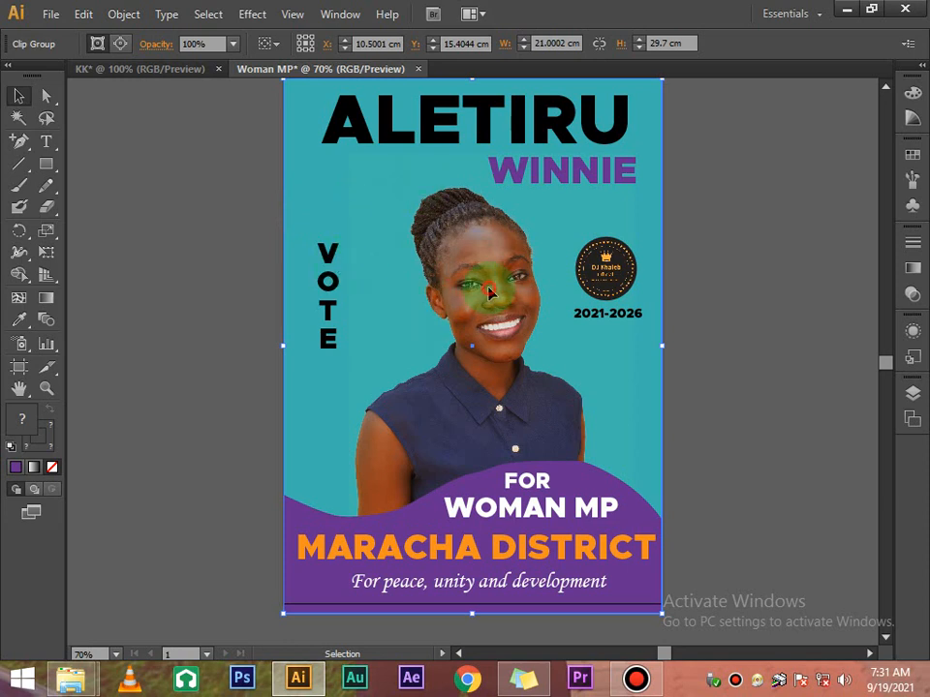
{"action": "left_click", "coordinate": [700, 331]}
{"action": "double_click", "coordinate": [510, 336]}
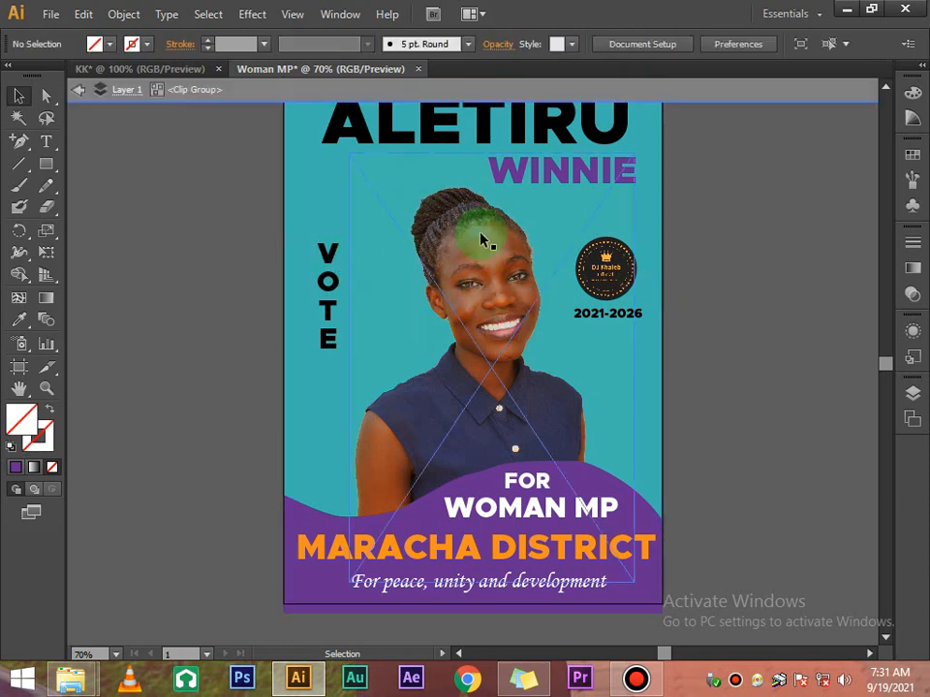
{"action": "scroll", "coordinate": [581, 234], "scroll_direction": "up", "scroll_amount": 2}
{"action": "double_click", "coordinate": [687, 254]}
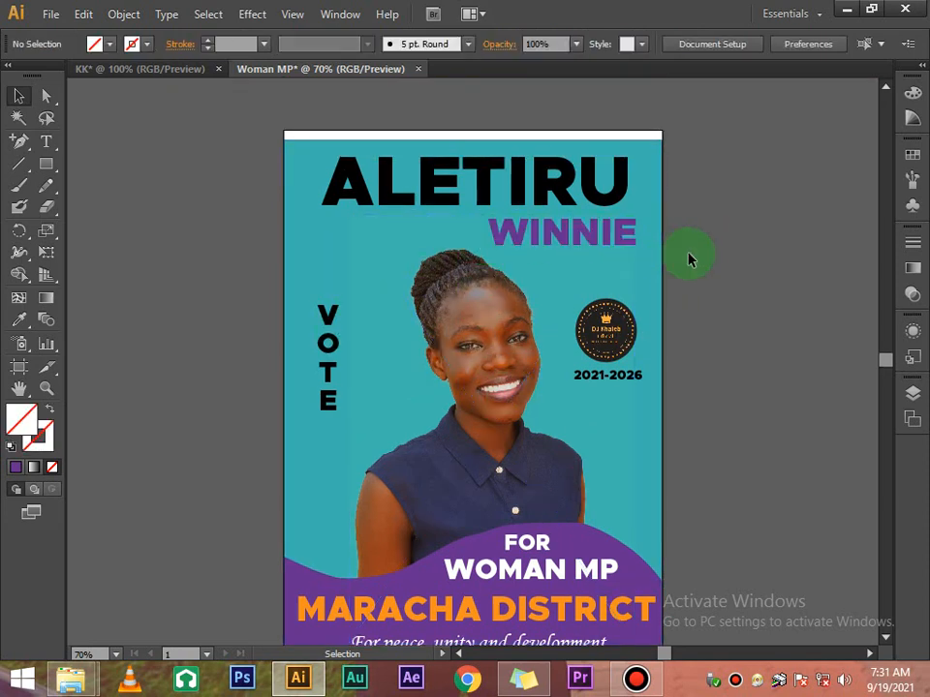
{"action": "left_click", "coordinate": [587, 292]}
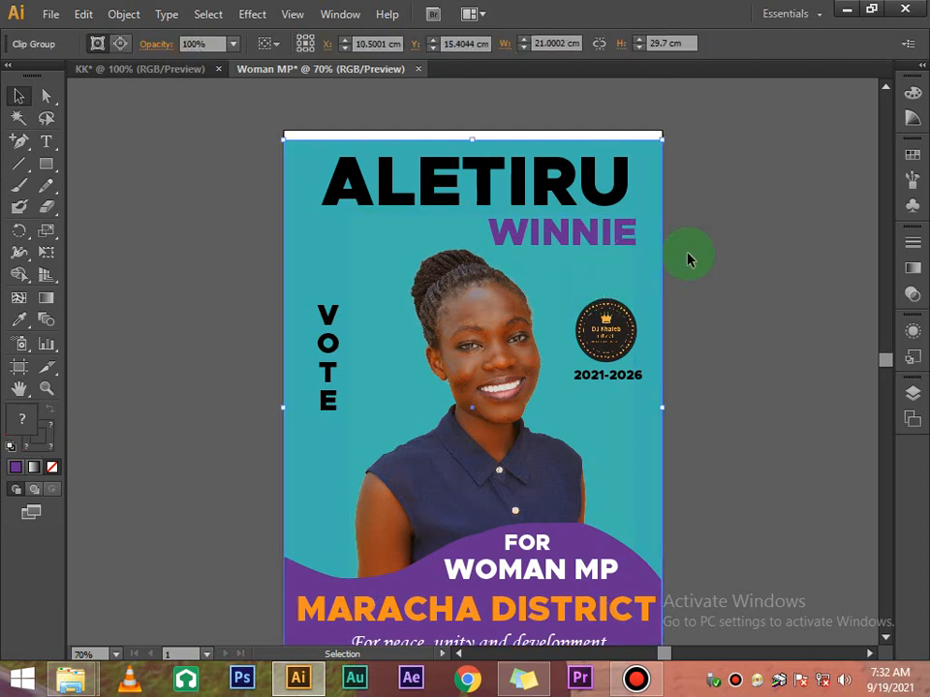
{"action": "key", "text": "ctrl+z"}
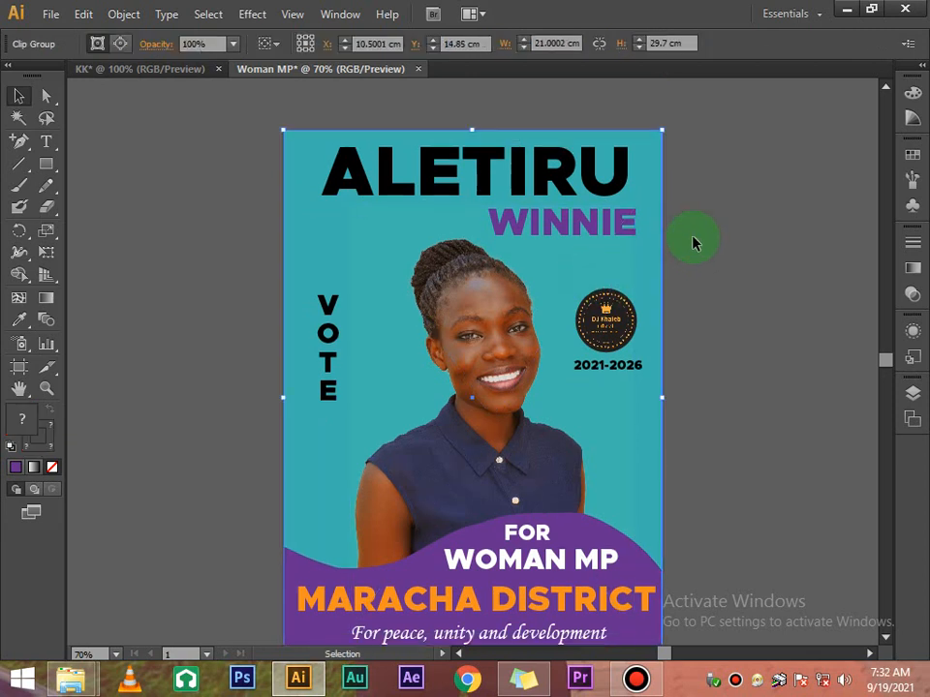
{"action": "left_click", "coordinate": [757, 246]}
Release the clipping mask on the poster group and deselect the freed objects
{"action": "left_click", "coordinate": [662, 248]}
{"action": "right_click", "coordinate": [647, 240]}
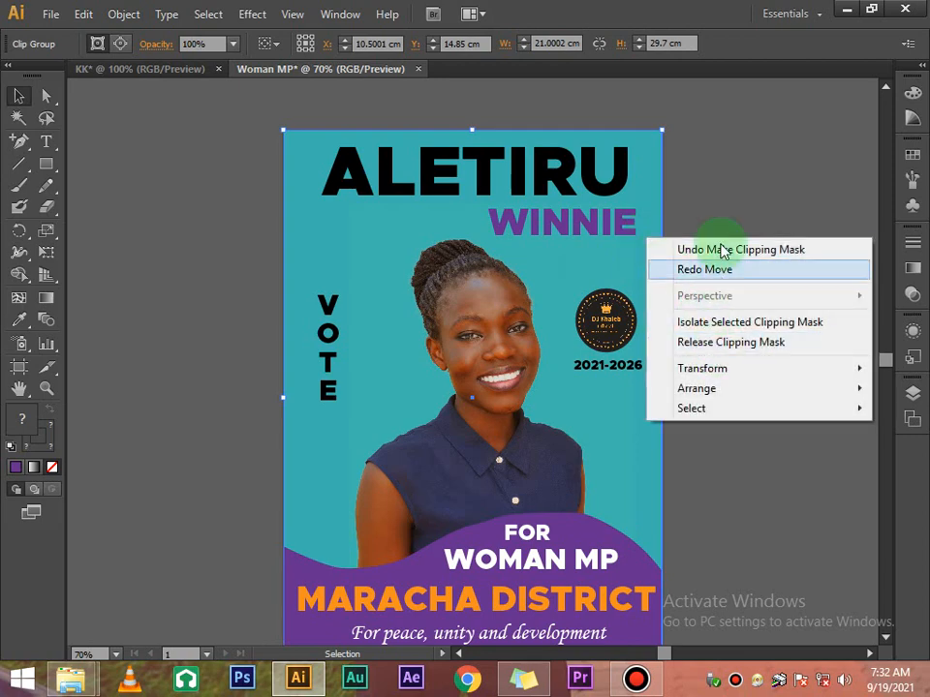
{"action": "left_click", "coordinate": [701, 200]}
{"action": "left_click", "coordinate": [619, 265]}
{"action": "right_click", "coordinate": [618, 264]}
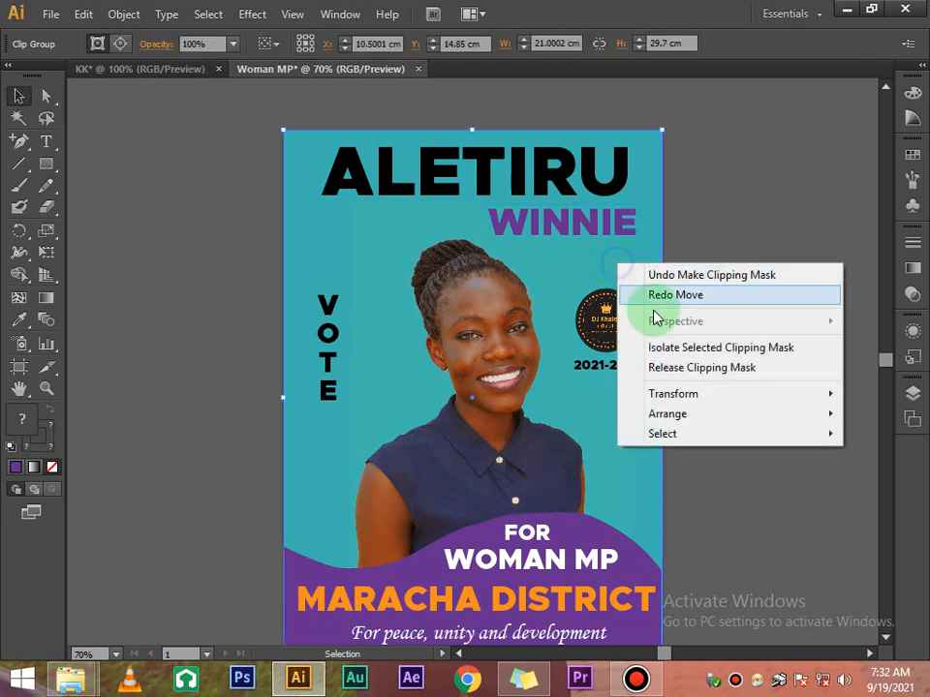
{"action": "left_click", "coordinate": [678, 367]}
{"action": "left_click", "coordinate": [712, 247]}
{"action": "scroll", "coordinate": [624, 385], "scroll_direction": "down", "scroll_amount": 2}
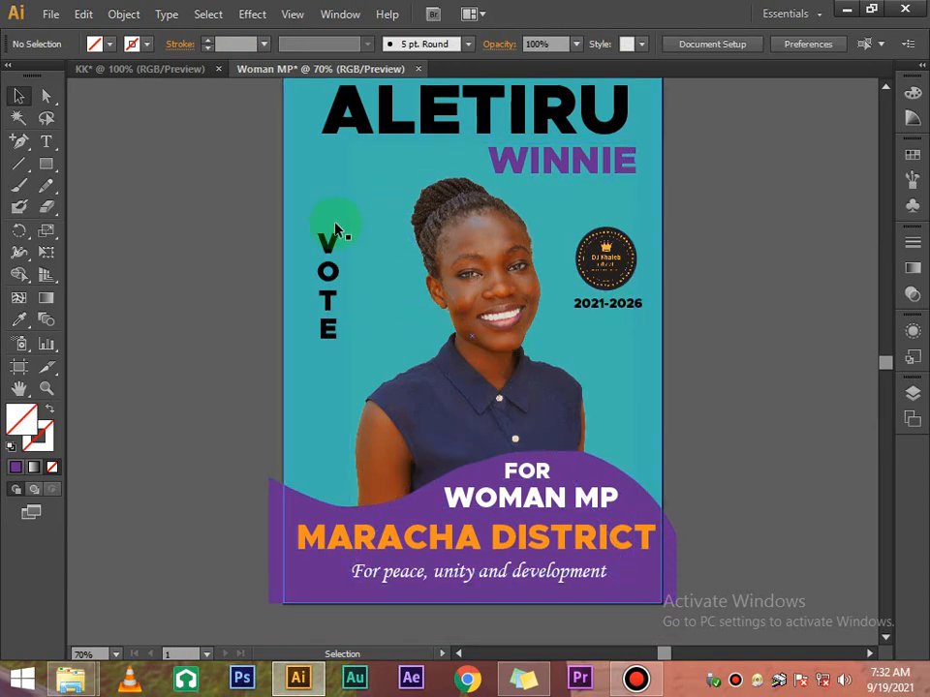
{"action": "scroll", "coordinate": [461, 216], "scroll_direction": "up", "scroll_amount": 8}
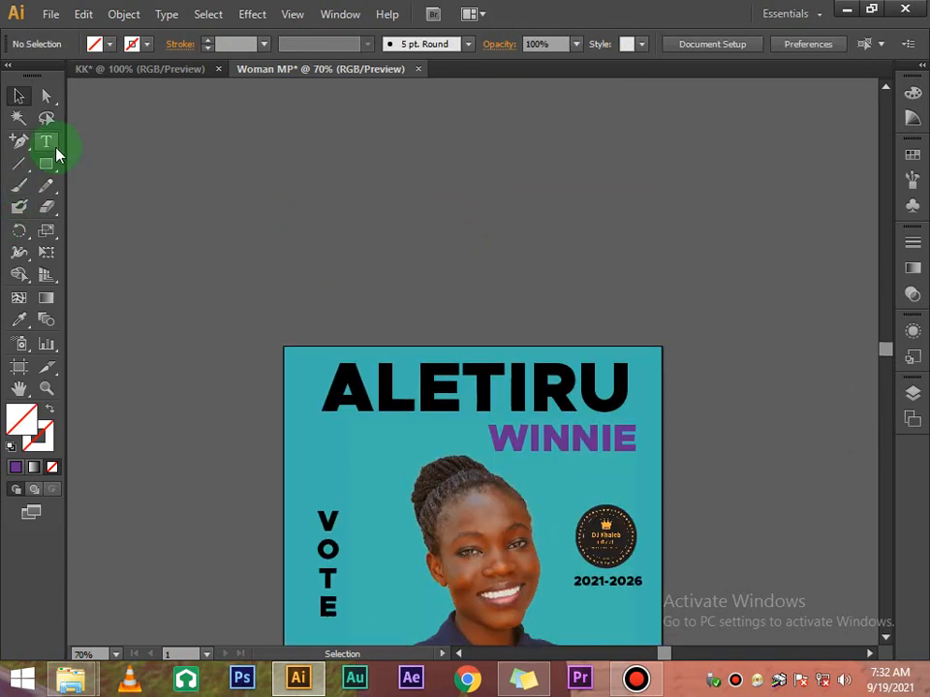
Draw a new rectangle above the poster with a 5 pt stroke
{"action": "left_click", "coordinate": [46, 164]}
{"action": "mouse_move", "coordinate": [144, 175]}
{"action": "left_mouse_down"}
{"action": "mouse_move", "coordinate": [150, 207]}
{"action": "mouse_move", "coordinate": [205, 224]}
{"action": "mouse_move", "coordinate": [243, 270]}
{"action": "mouse_move", "coordinate": [321, 310]}
{"action": "left_mouse_up"}
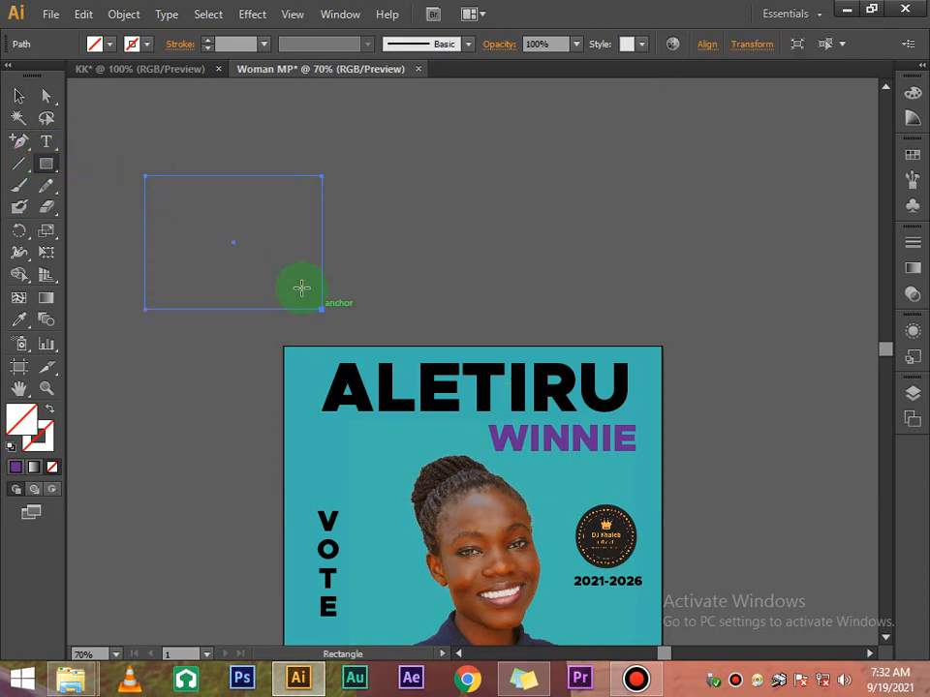
{"action": "left_click", "coordinate": [146, 48]}
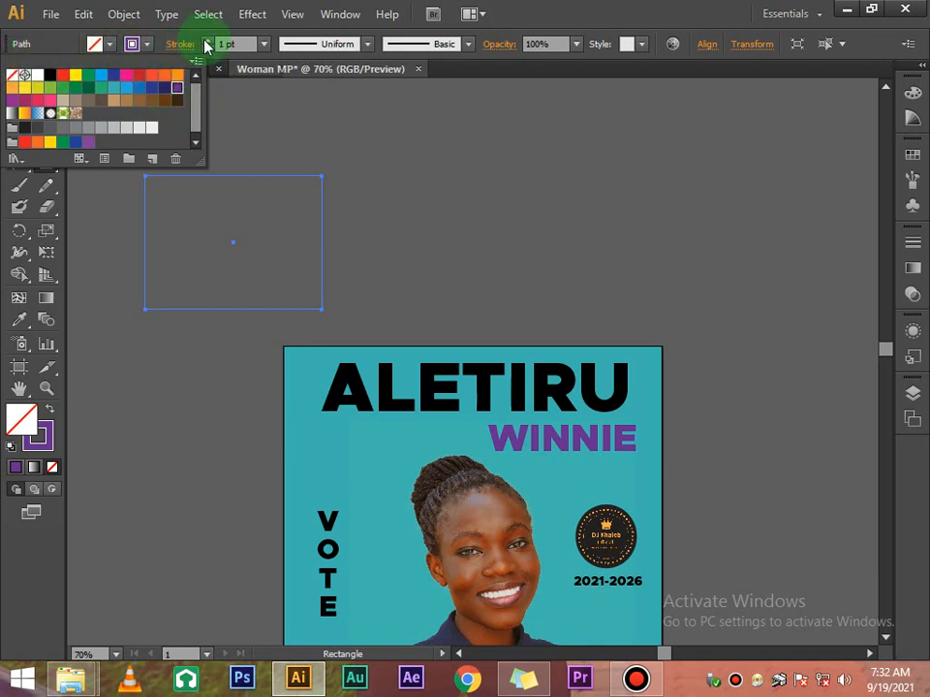
{"action": "left_click", "coordinate": [206, 44]}
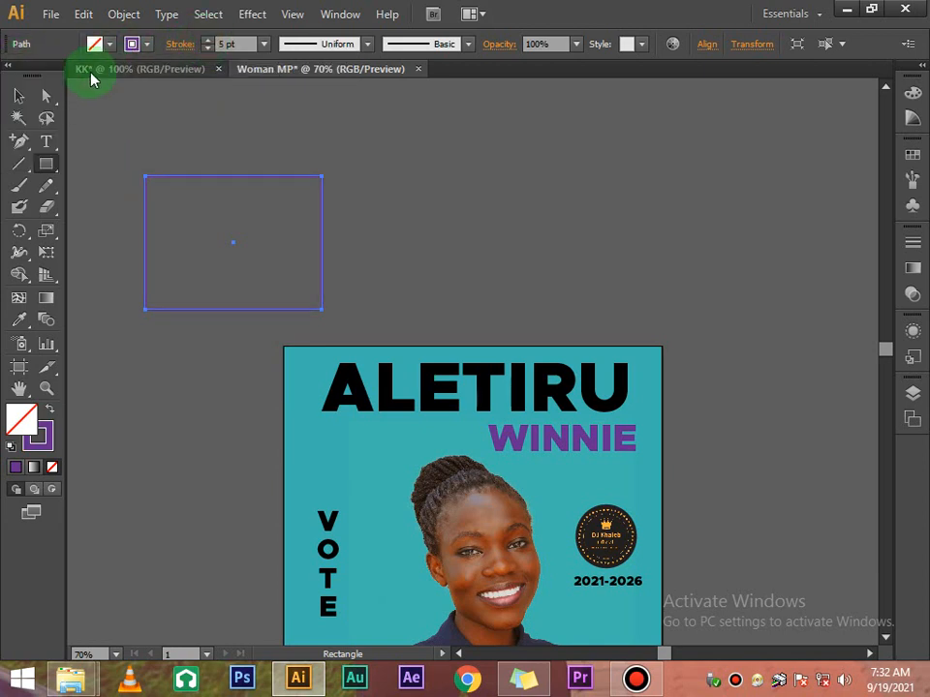
Move the purple-outlined rectangle up and to the right above the poster
{"action": "left_click", "coordinate": [18, 96]}
{"action": "left_click", "coordinate": [275, 151]}
{"action": "scroll", "coordinate": [305, 156], "scroll_direction": "down", "scroll_amount": 1}
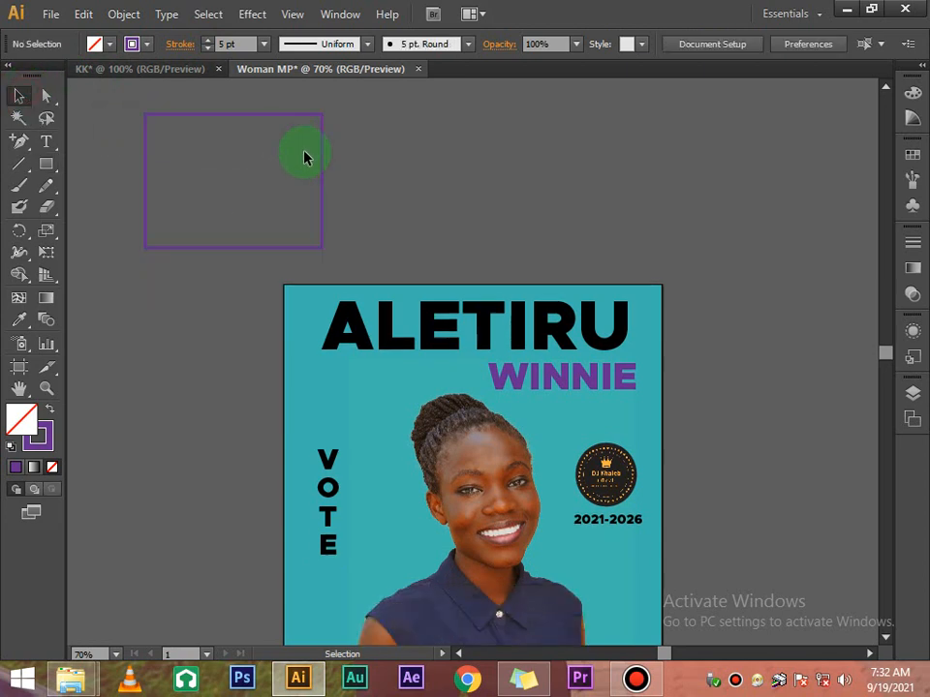
{"action": "scroll", "coordinate": [342, 194], "scroll_direction": "up", "scroll_amount": 4}
{"action": "left_click_drag", "start_coordinate": [281, 337], "coordinate": [436, 244]}
{"action": "left_click", "coordinate": [557, 274]}
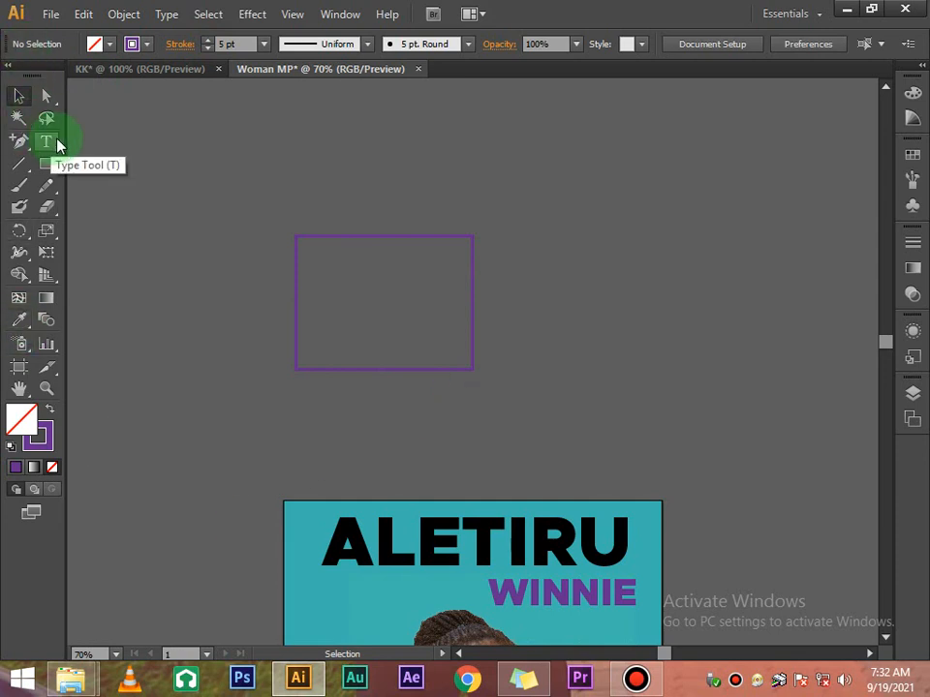
{"action": "scroll", "coordinate": [228, 295], "scroll_direction": "down", "scroll_amount": 3}
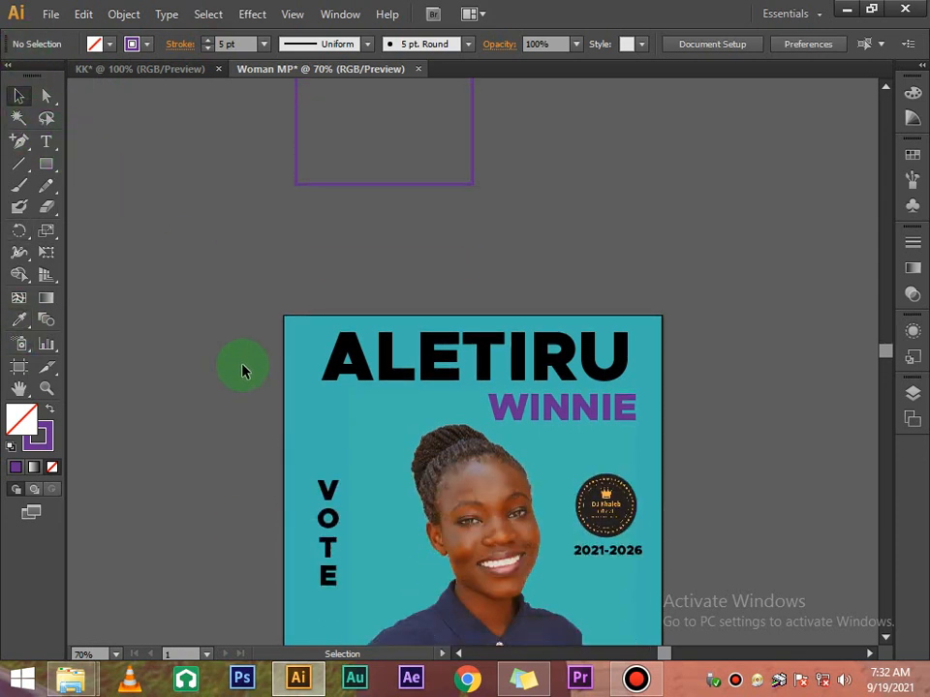
{"action": "left_click", "coordinate": [328, 495]}
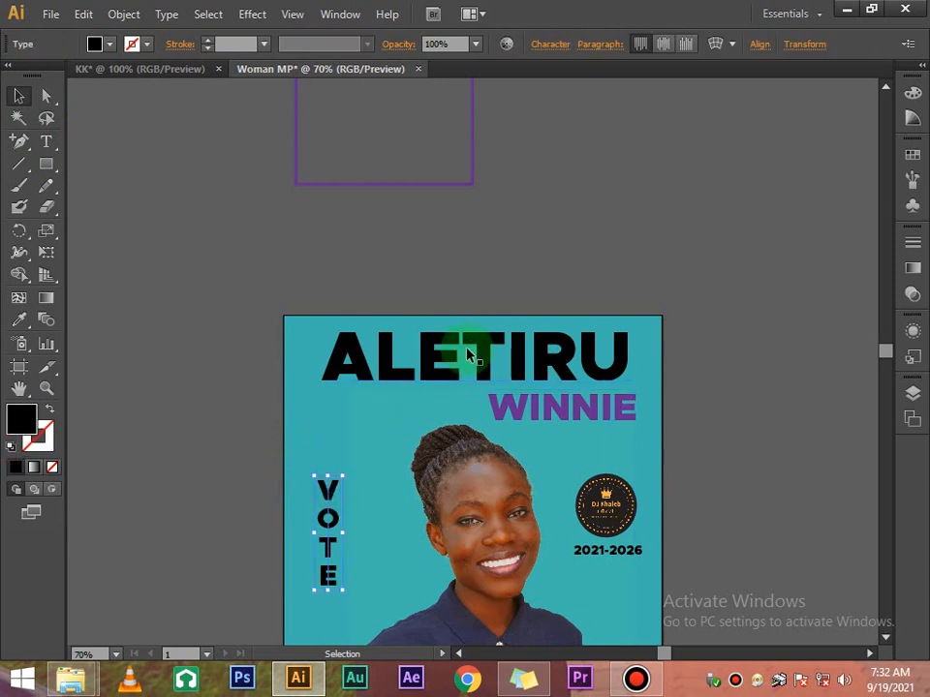
{"action": "left_click", "coordinate": [521, 283]}
{"action": "scroll", "coordinate": [523, 280], "scroll_direction": "up", "scroll_amount": 4}
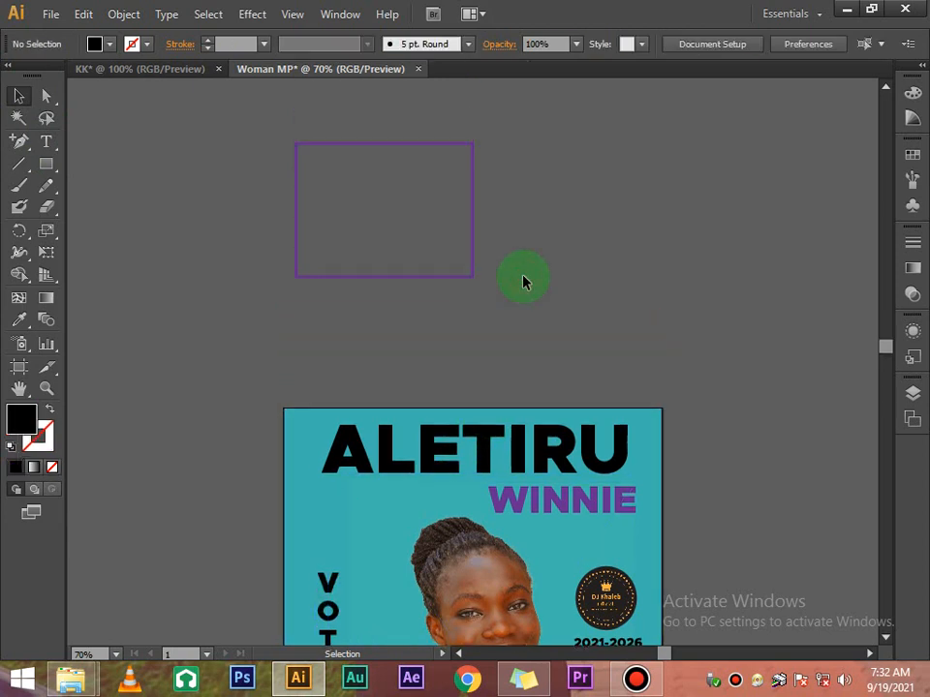
{"action": "scroll", "coordinate": [521, 283], "scroll_direction": "up", "scroll_amount": 2}
Type the letter v above the rectangle and set its font to Arial Black
{"action": "left_click", "coordinate": [46, 143]}
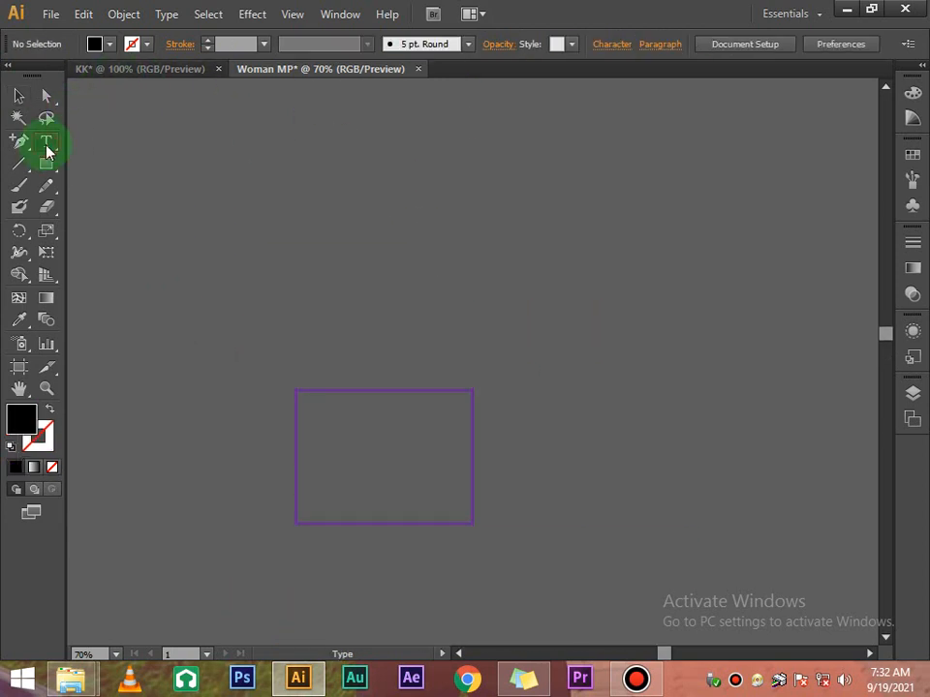
{"action": "left_click", "coordinate": [542, 207]}
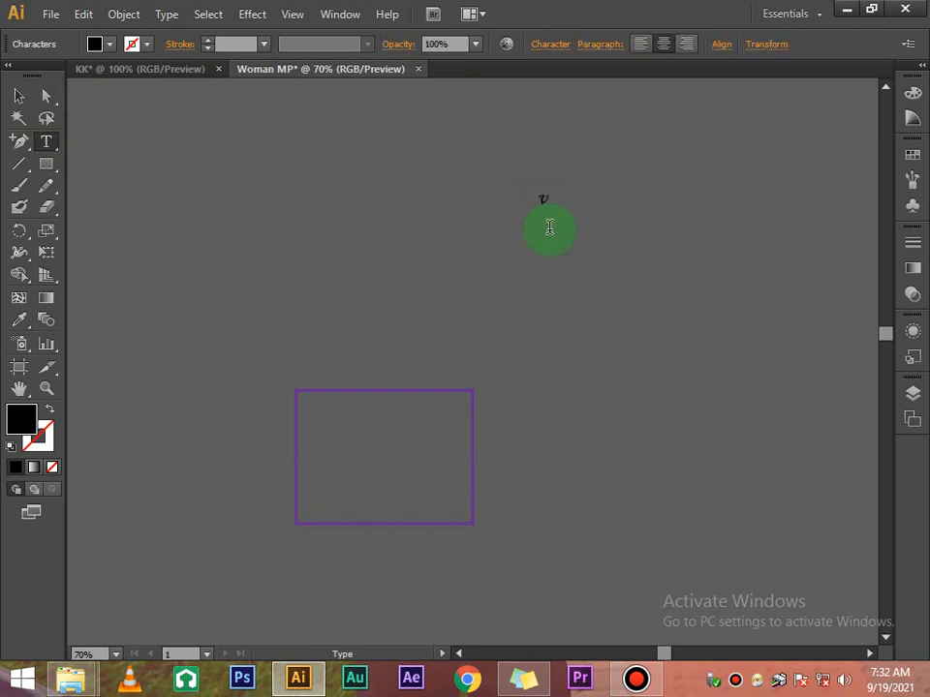
{"action": "left_click", "coordinate": [22, 97]}
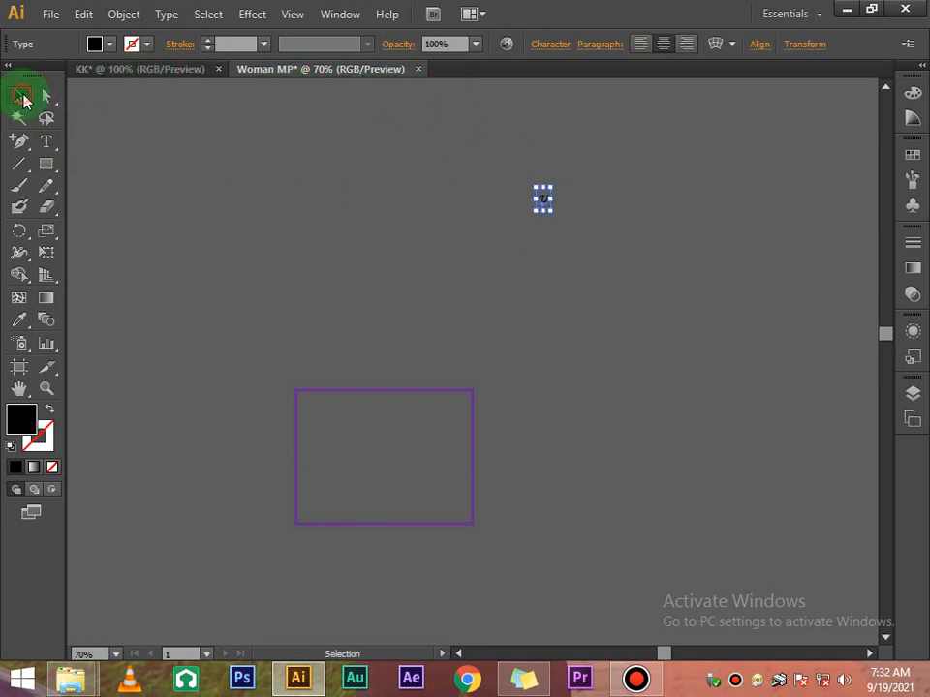
{"action": "left_click", "coordinate": [547, 44]}
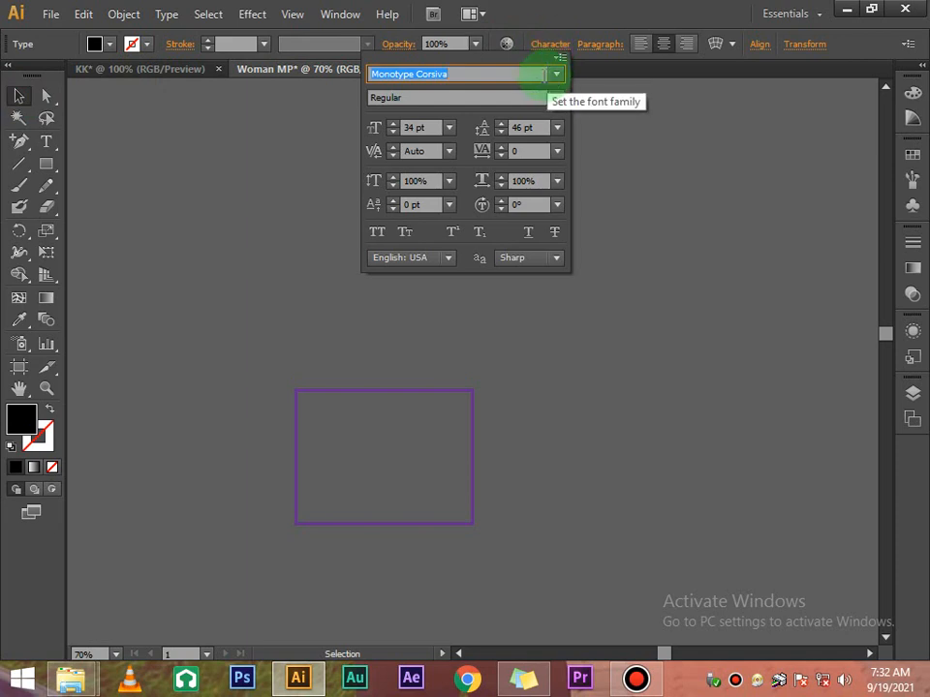
{"action": "left_click", "coordinate": [556, 74]}
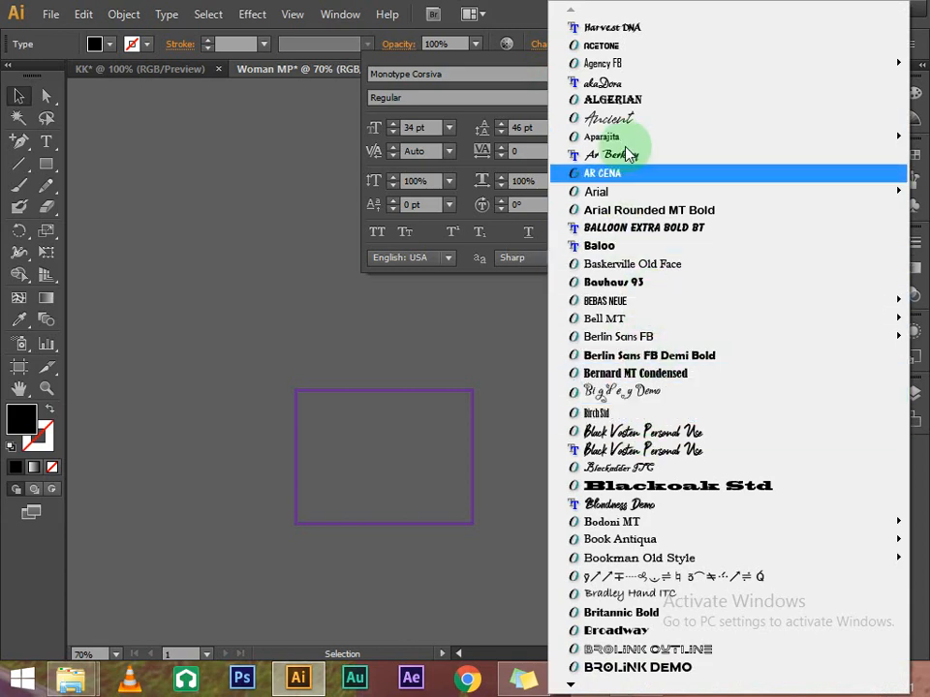
{"action": "mouse_move", "coordinate": [616, 190]}
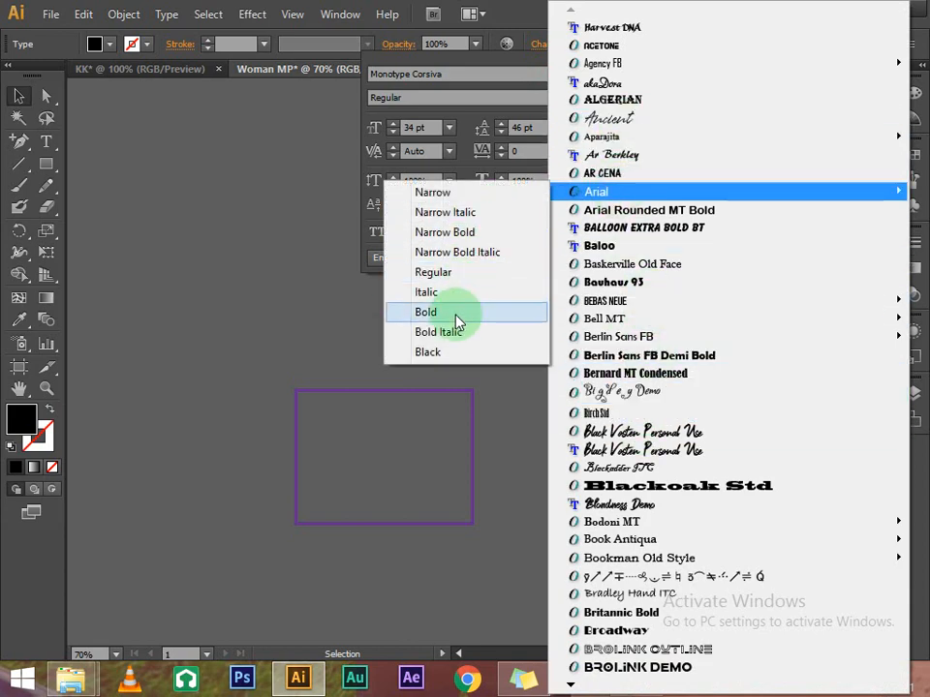
{"action": "left_click", "coordinate": [451, 352]}
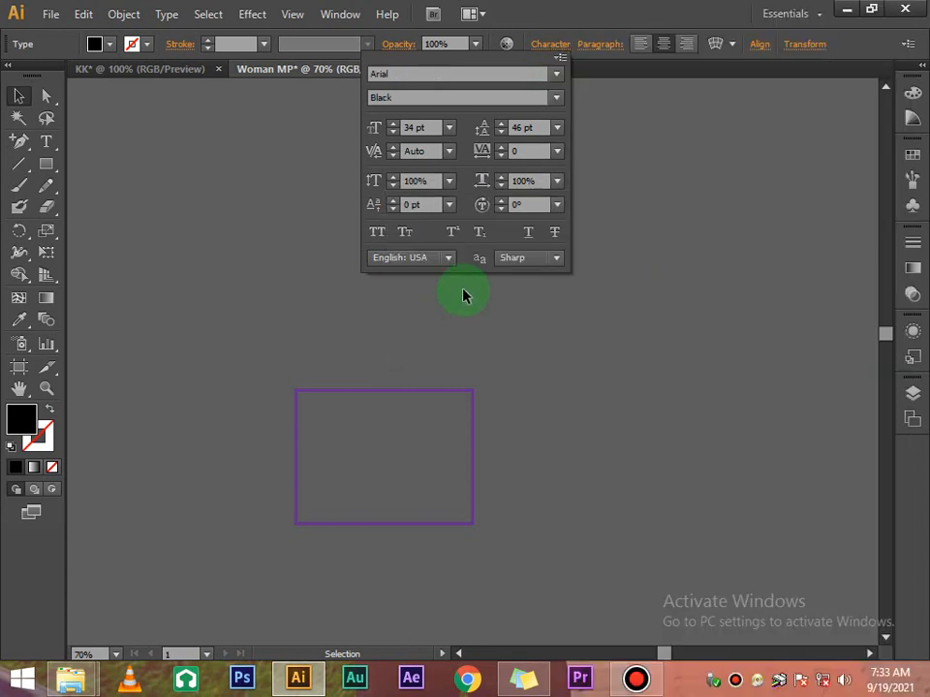
{"action": "left_click", "coordinate": [571, 288]}
{"action": "left_click", "coordinate": [545, 217]}
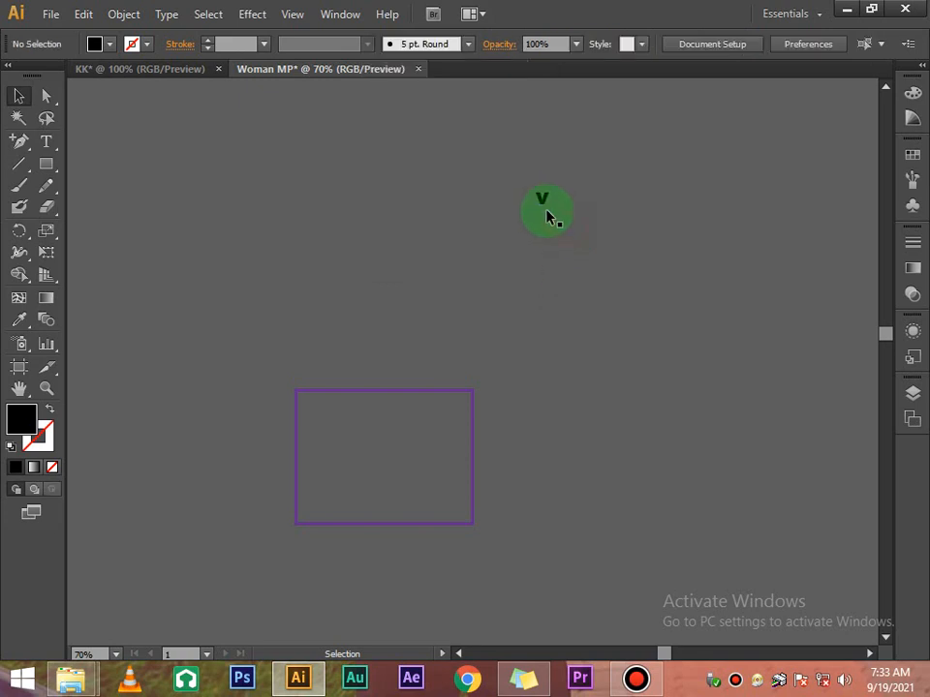
Enlarge the V via font size and bounding-box scaling, then reposition it
{"action": "left_click", "coordinate": [543, 200]}
{"action": "left_click", "coordinate": [540, 49]}
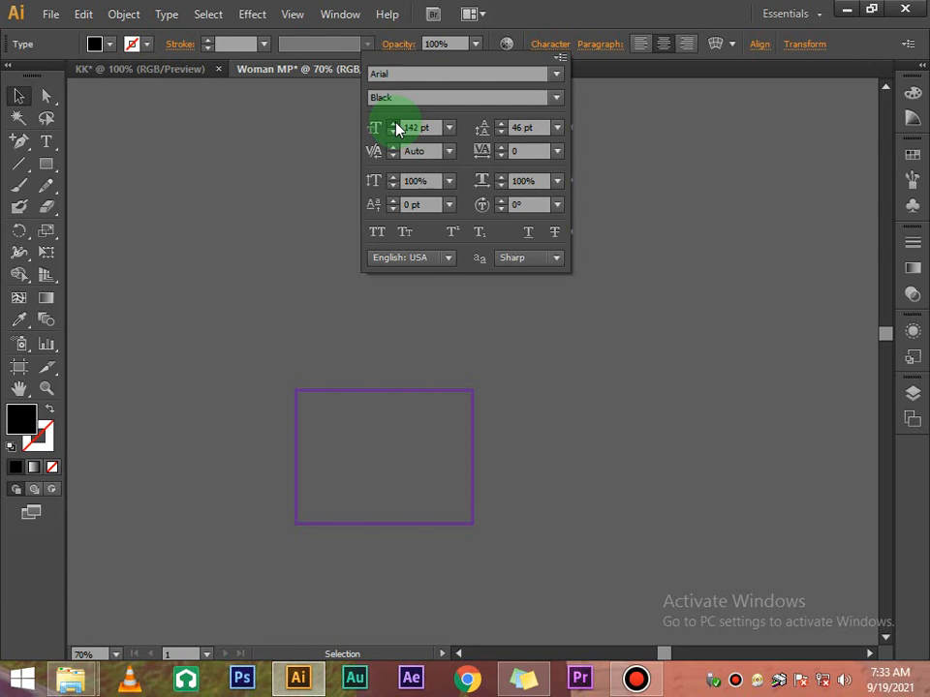
{"action": "left_click", "coordinate": [393, 124]}
{"action": "left_click", "coordinate": [701, 200]}
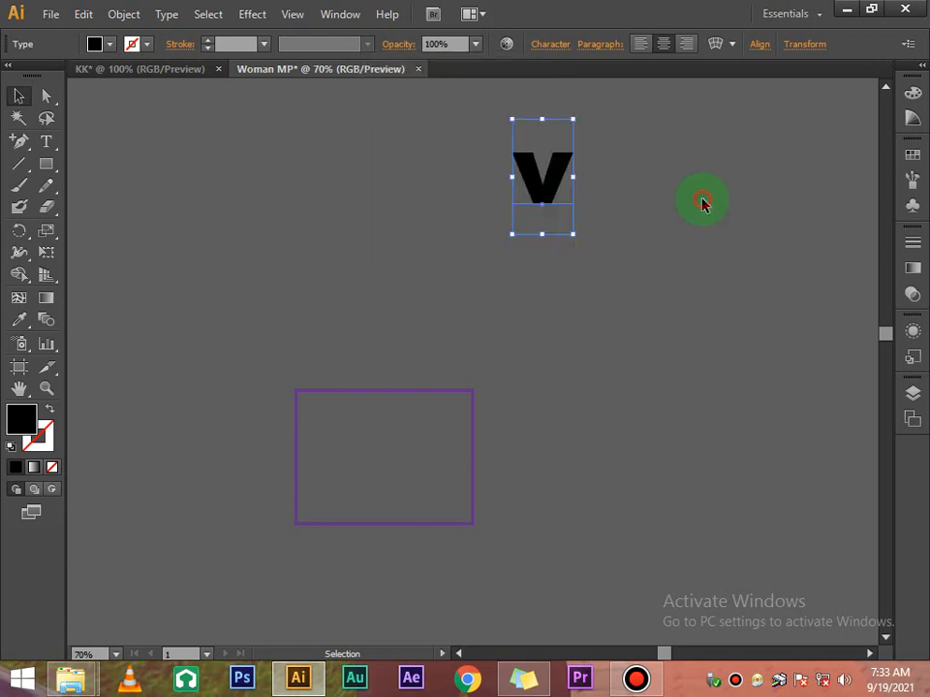
{"action": "left_click", "coordinate": [555, 198]}
{"action": "scroll", "coordinate": [557, 213], "scroll_direction": "up", "scroll_amount": 3}
{"action": "left_click_drag", "start_coordinate": [572, 272], "coordinate": [736, 147]}
{"action": "left_click_drag", "start_coordinate": [634, 289], "coordinate": [559, 297]}
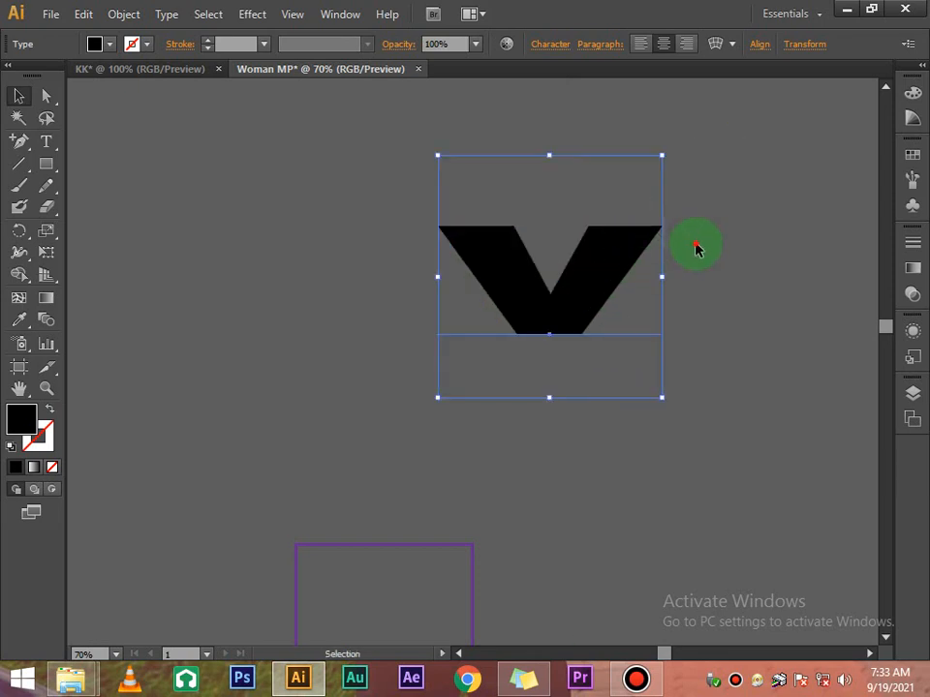
{"action": "left_click", "coordinate": [695, 247]}
{"action": "left_click_drag", "start_coordinate": [621, 259], "coordinate": [576, 270]}
{"action": "left_click", "coordinate": [638, 247]}
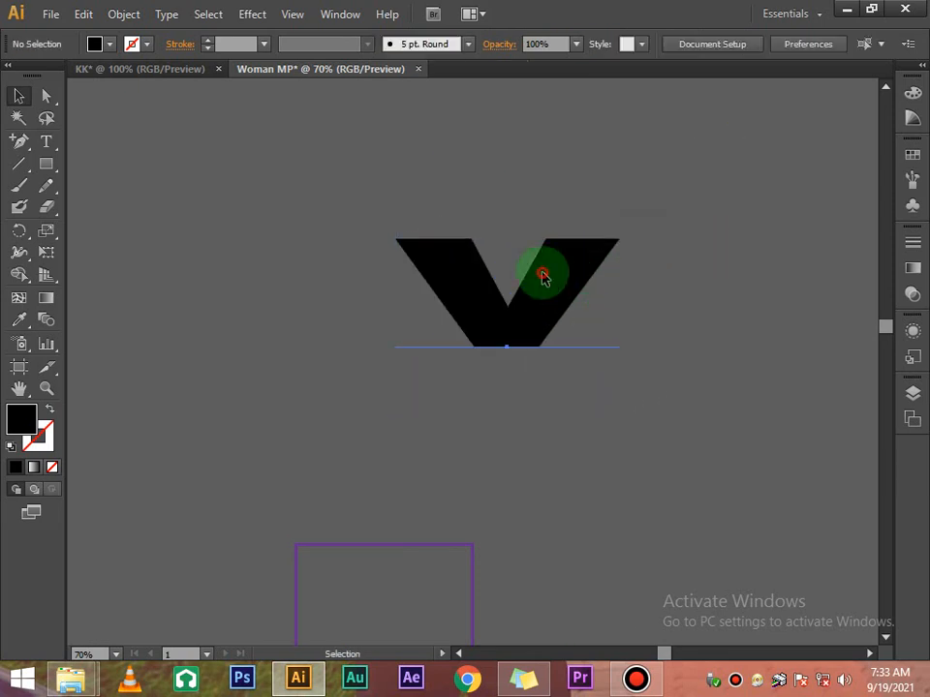
{"action": "left_click", "coordinate": [552, 267]}
Inspect the V's baseline anchor point with Direct Selection, then clear the selection
{"action": "left_click", "coordinate": [46, 96]}
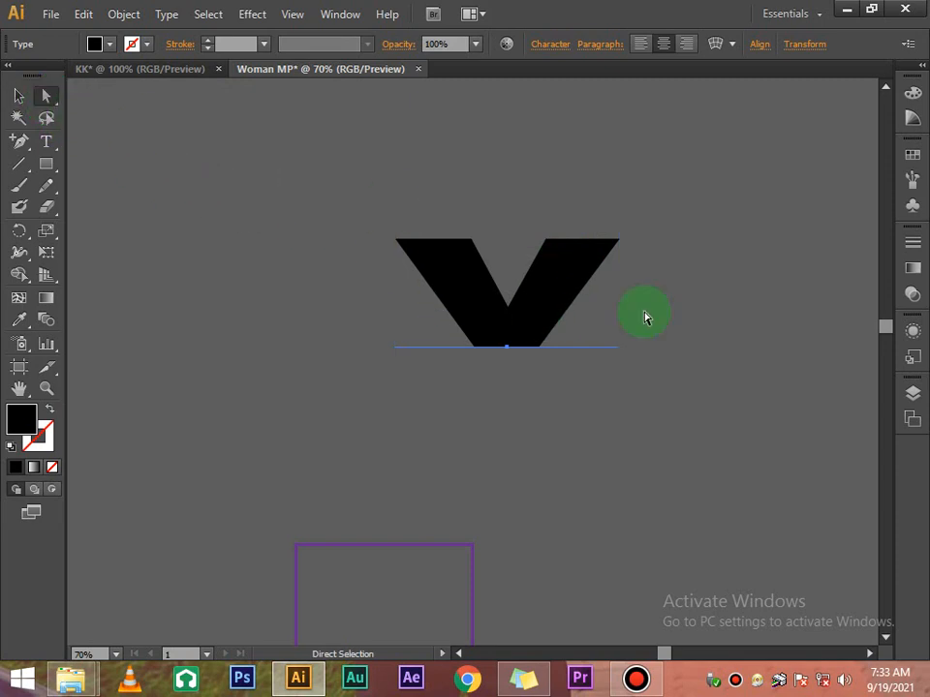
{"action": "left_click", "coordinate": [508, 356]}
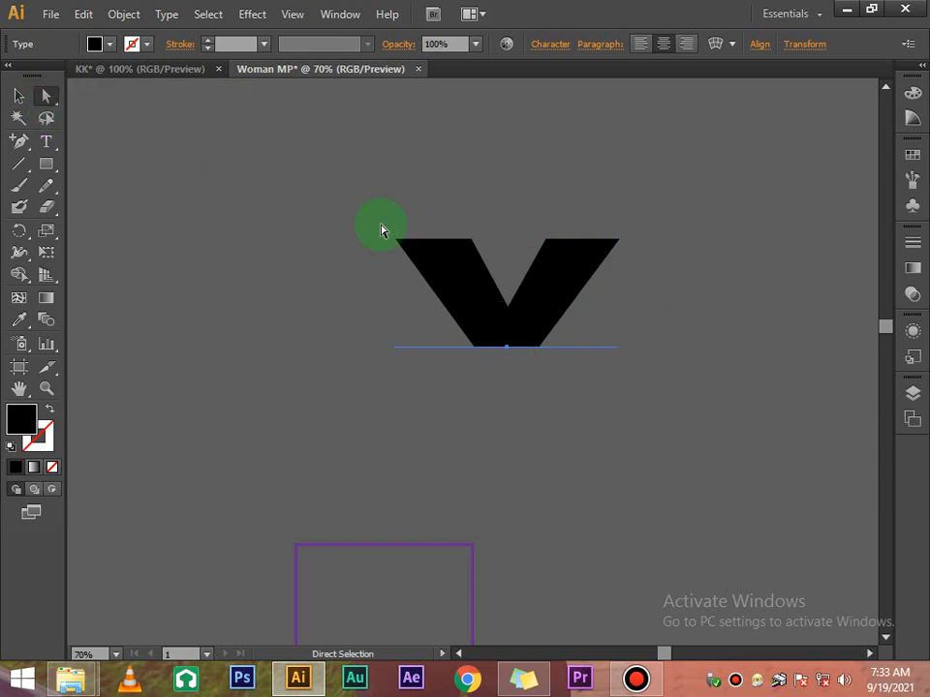
{"action": "left_click", "coordinate": [17, 96]}
{"action": "right_click", "coordinate": [554, 283]}
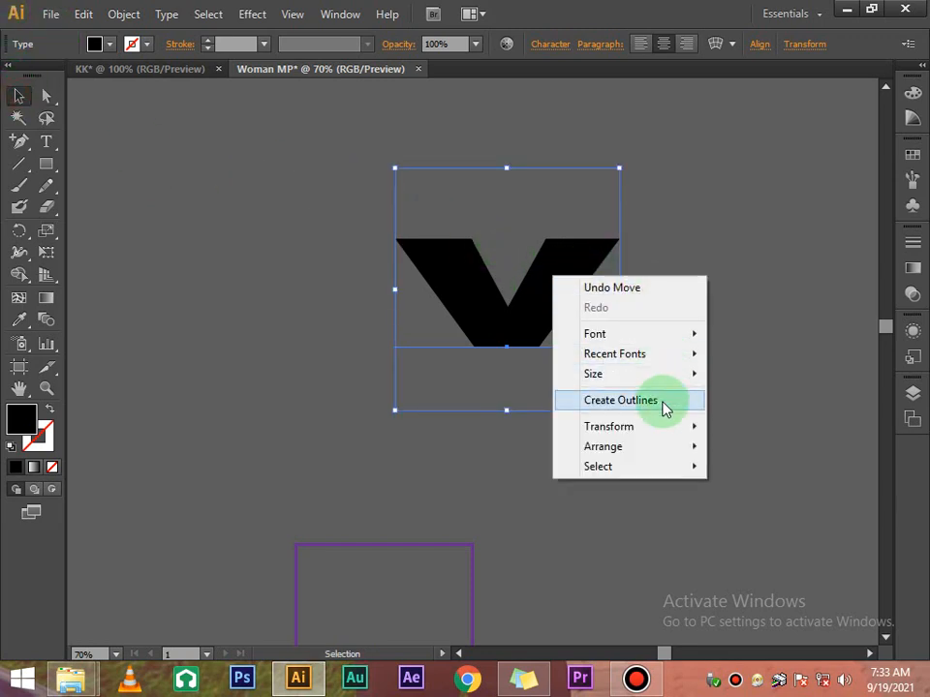
{"action": "left_click", "coordinate": [605, 224]}
Create outlines from the V text and switch to the Direct Selection tool
{"action": "left_click", "coordinate": [583, 248]}
{"action": "right_click", "coordinate": [583, 246]}
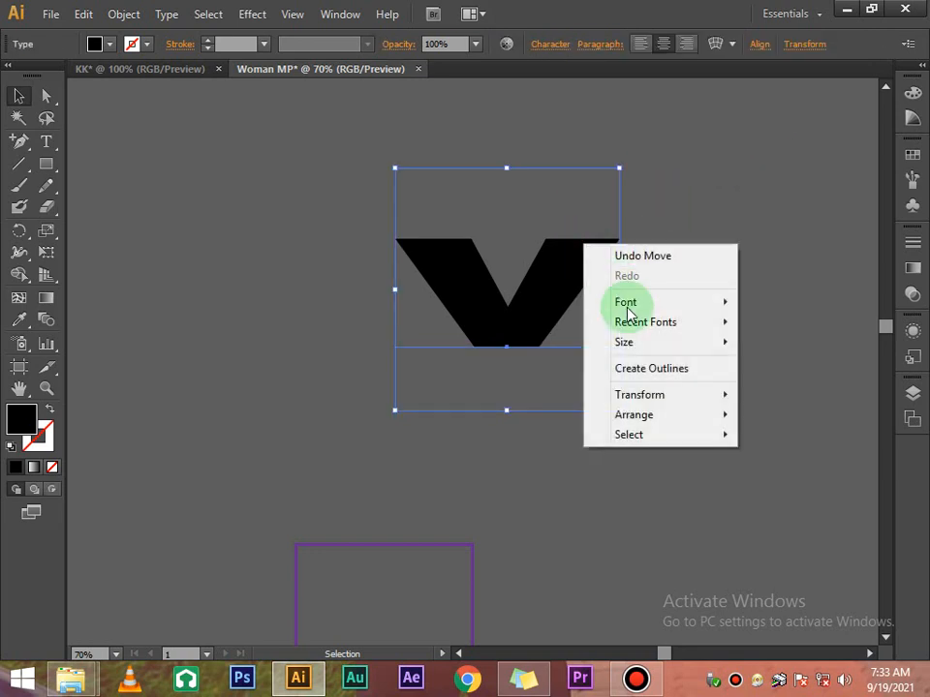
{"action": "left_click", "coordinate": [652, 368]}
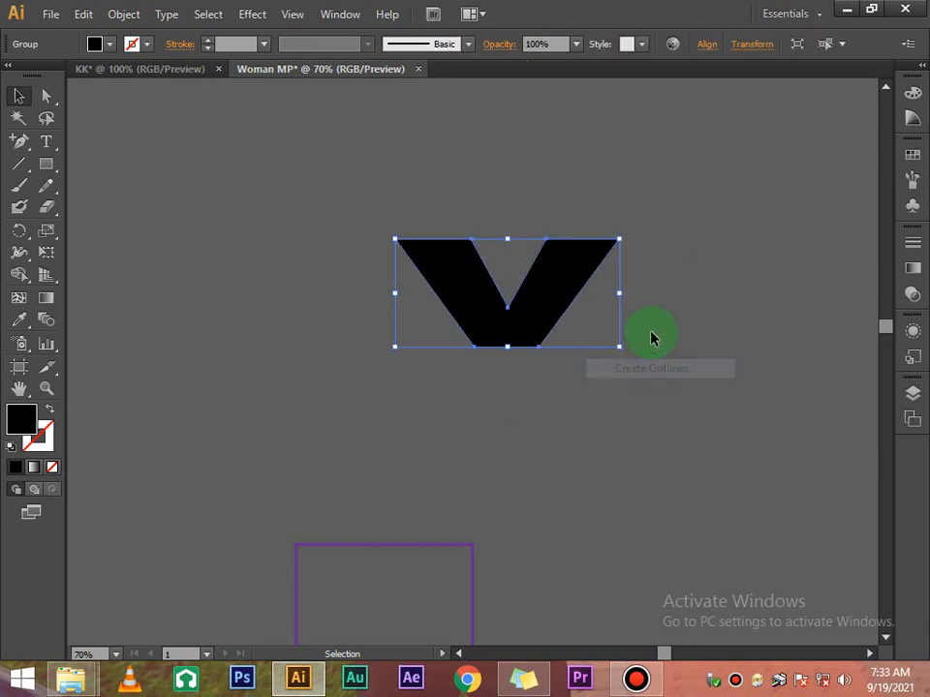
{"action": "left_click", "coordinate": [692, 229]}
{"action": "left_click", "coordinate": [572, 278]}
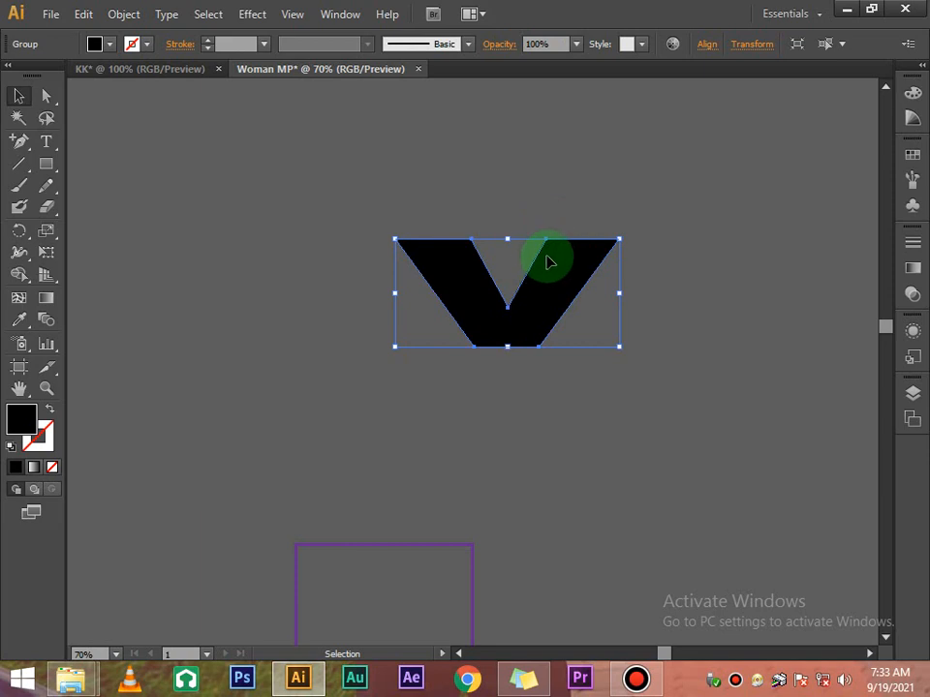
{"action": "left_click", "coordinate": [45, 95]}
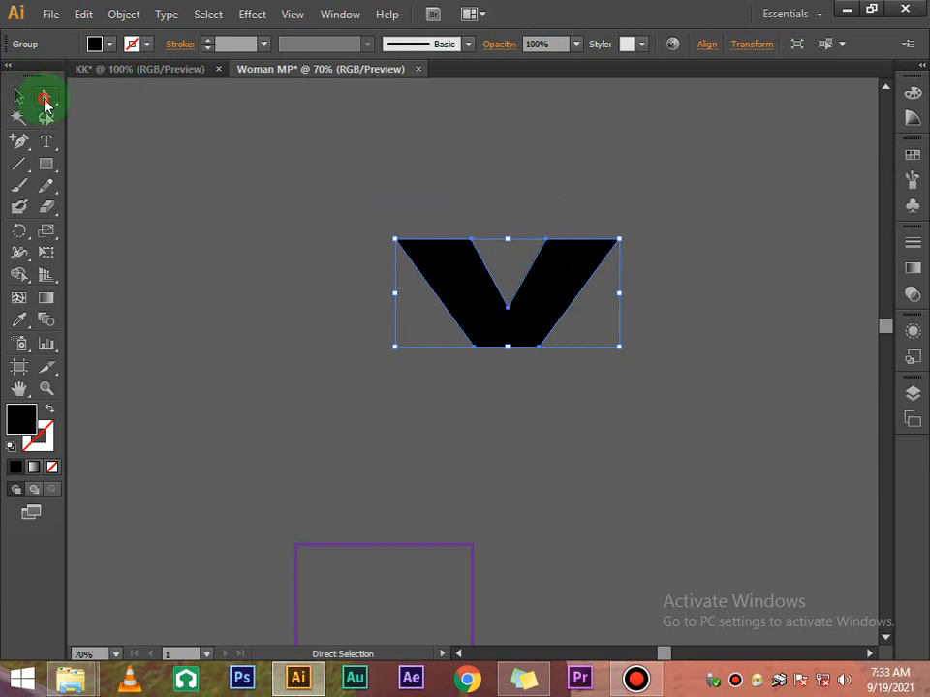
Drag the V's corner points into a checkmark with a long up-right arm
{"action": "left_click", "coordinate": [621, 243]}
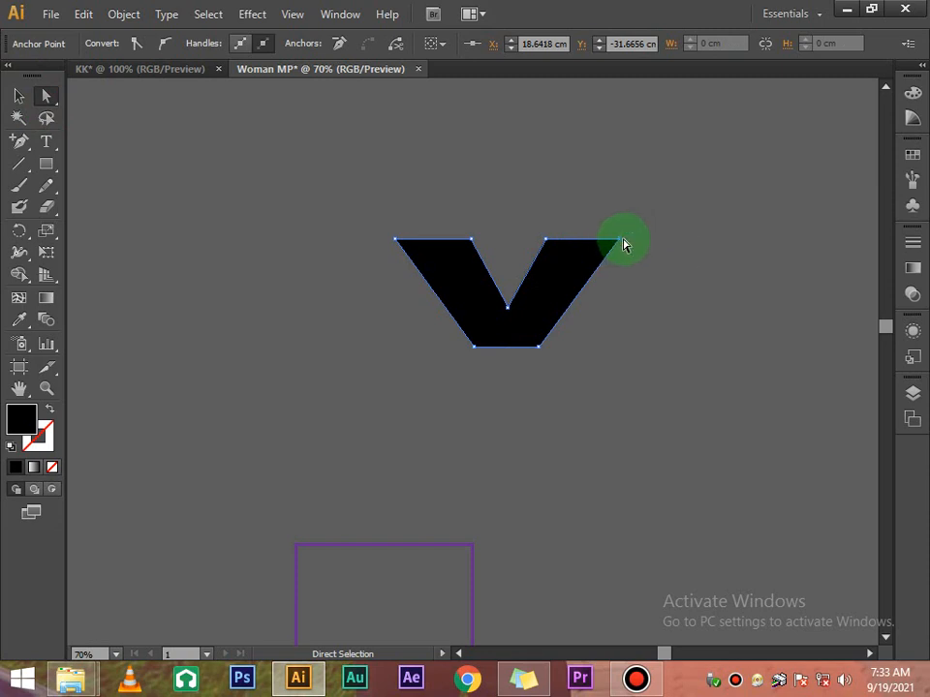
{"action": "left_click_drag", "start_coordinate": [621, 243], "coordinate": [752, 119]}
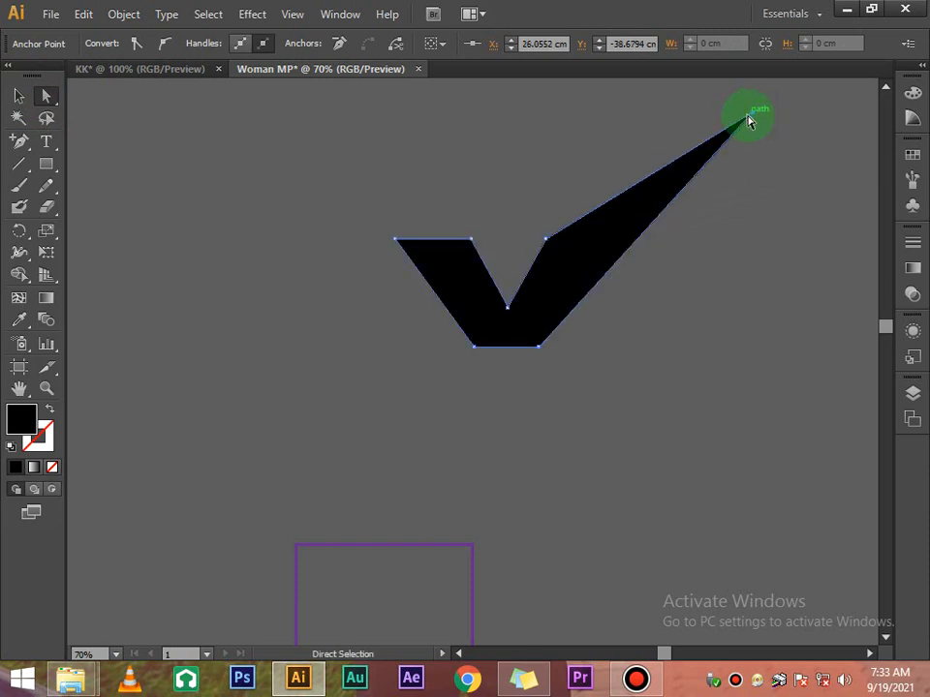
{"action": "scroll", "coordinate": [742, 208], "scroll_direction": "up", "scroll_amount": 3}
{"action": "left_click_drag", "start_coordinate": [754, 303], "coordinate": [820, 237]}
{"action": "scroll", "coordinate": [604, 352], "scroll_direction": "down", "scroll_amount": 3}
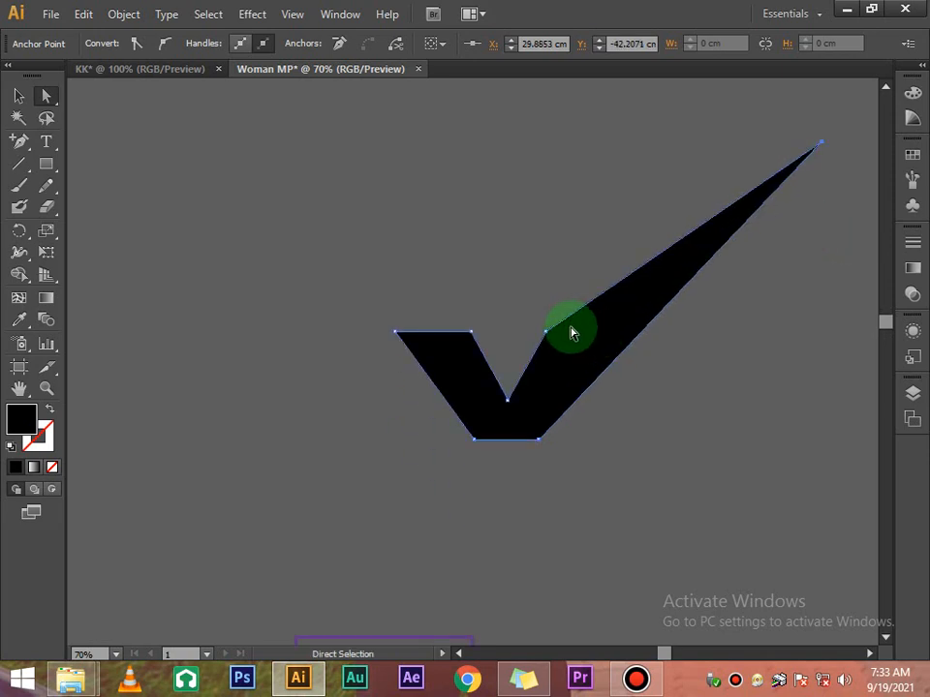
{"action": "left_click_drag", "start_coordinate": [544, 332], "coordinate": [720, 214]}
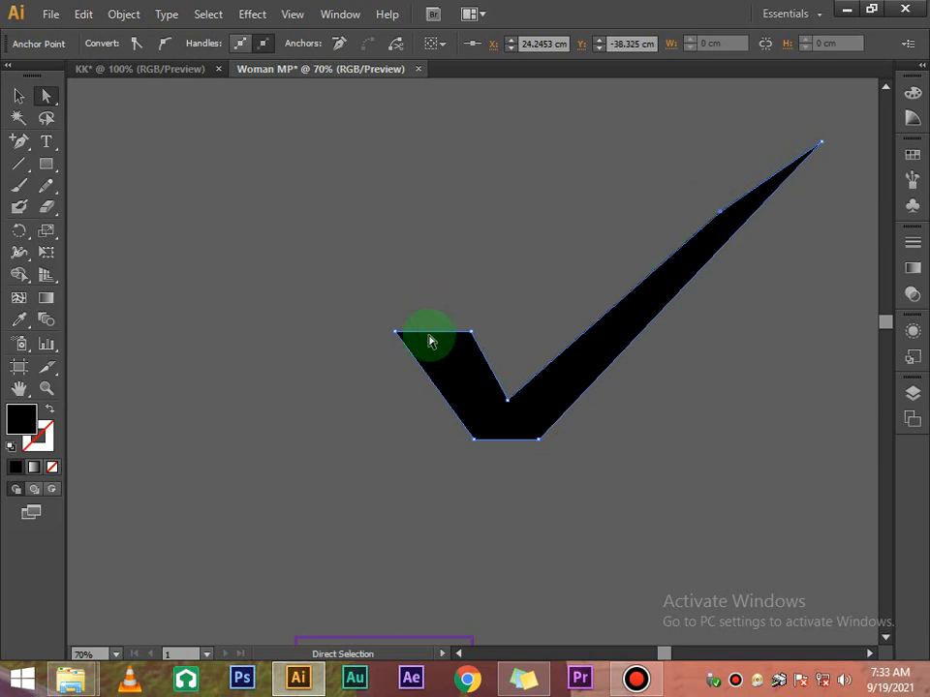
{"action": "left_click_drag", "start_coordinate": [475, 334], "coordinate": [469, 370]}
{"action": "left_click_drag", "start_coordinate": [399, 332], "coordinate": [406, 375]}
Add a point mid-way on the bottom edge and pull it down into a tip
{"action": "scroll", "coordinate": [484, 407], "scroll_direction": "down", "scroll_amount": 3}
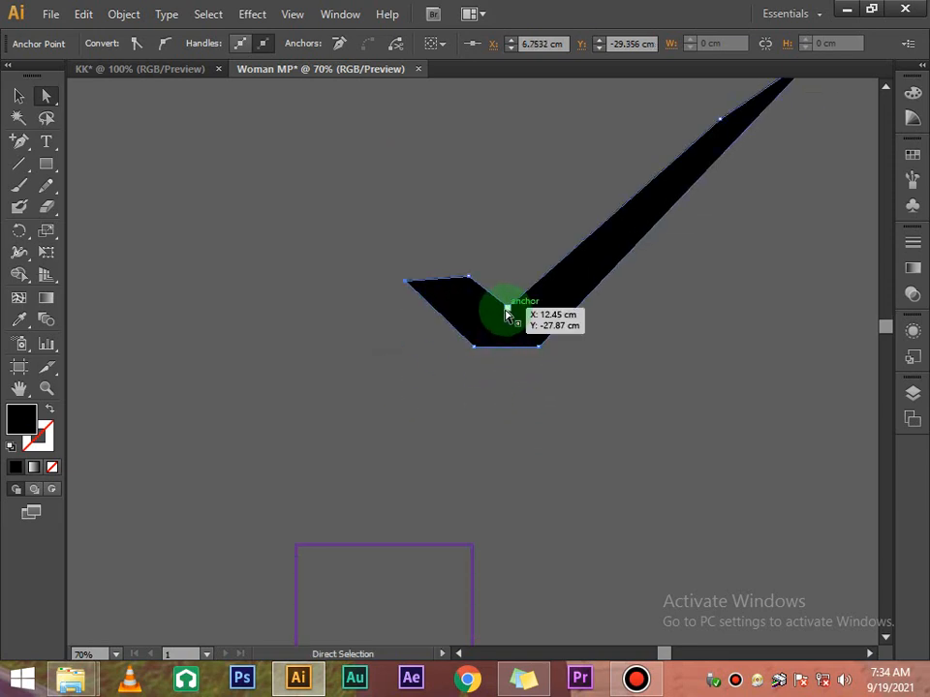
{"action": "left_click_drag", "start_coordinate": [506, 308], "coordinate": [505, 317]}
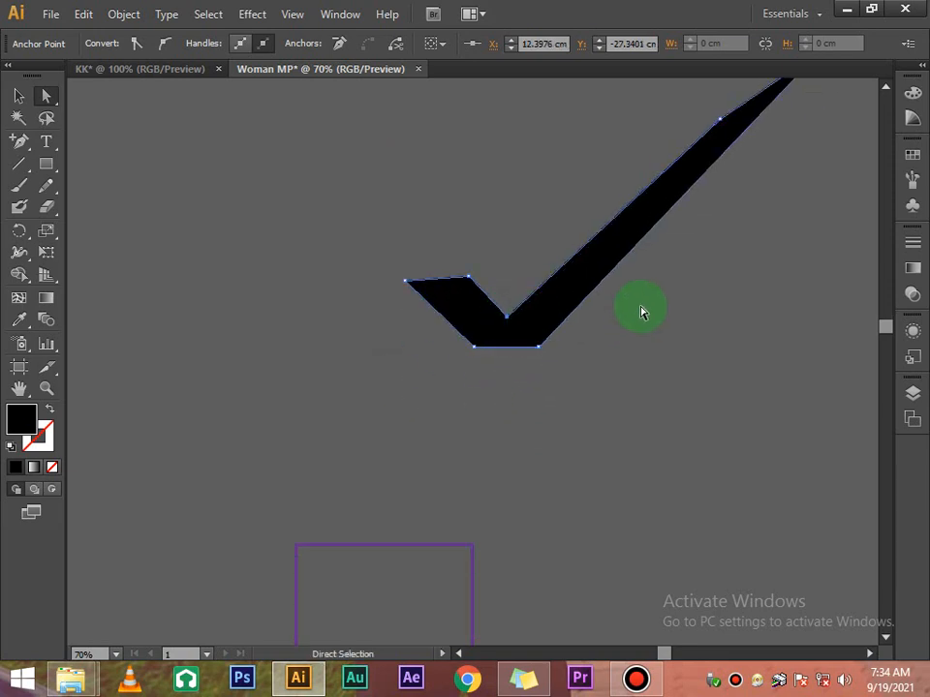
{"action": "scroll", "coordinate": [642, 311], "scroll_direction": "up", "scroll_amount": 3}
{"action": "scroll", "coordinate": [641, 311], "scroll_direction": "down", "scroll_amount": 3}
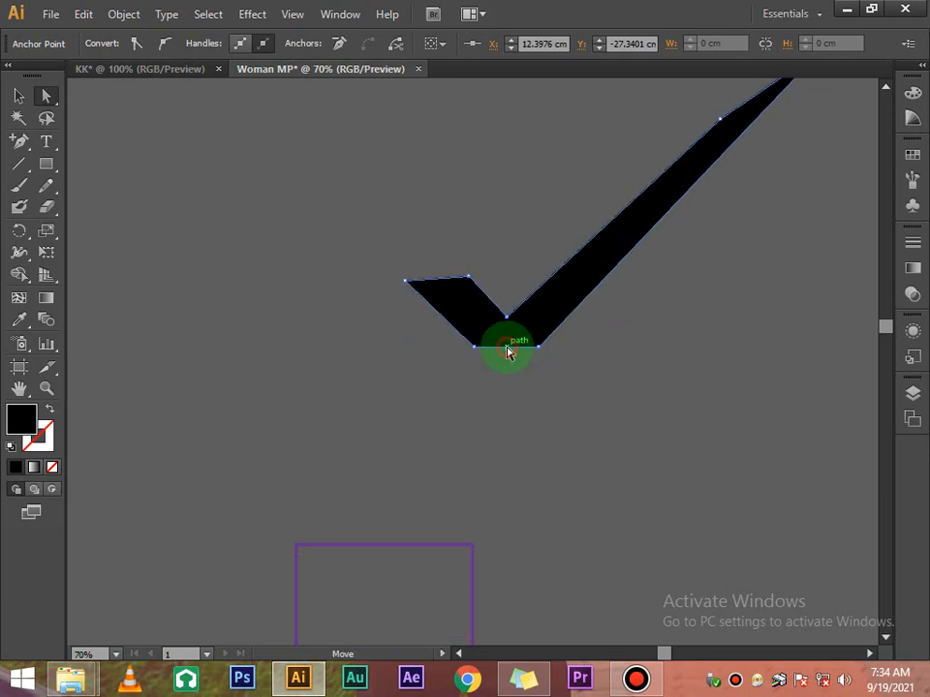
{"action": "left_click", "coordinate": [508, 350]}
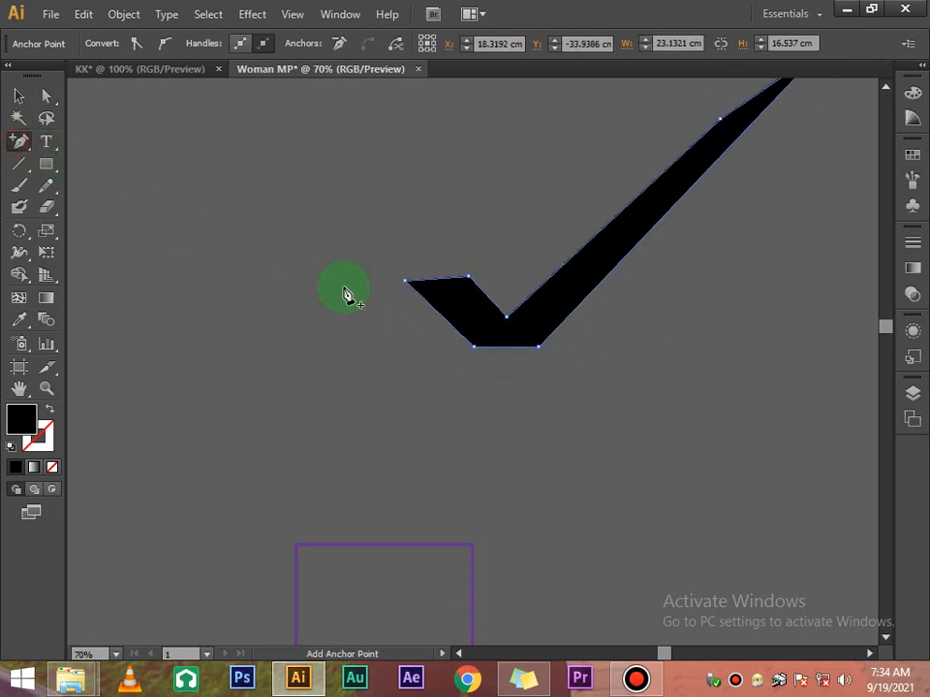
{"action": "left_click", "coordinate": [506, 349]}
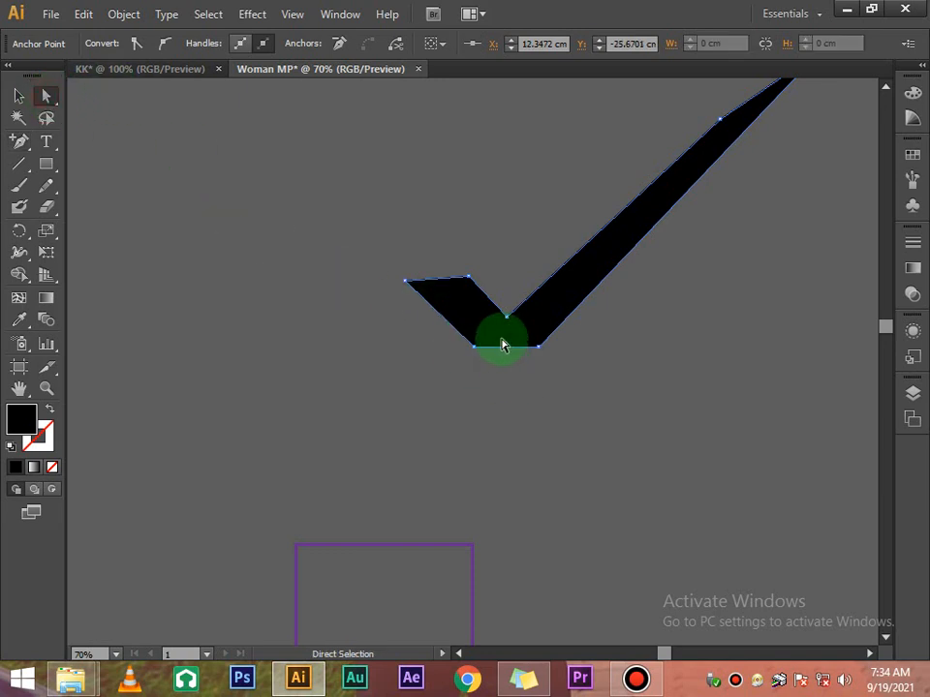
{"action": "left_click_drag", "start_coordinate": [505, 352], "coordinate": [504, 386]}
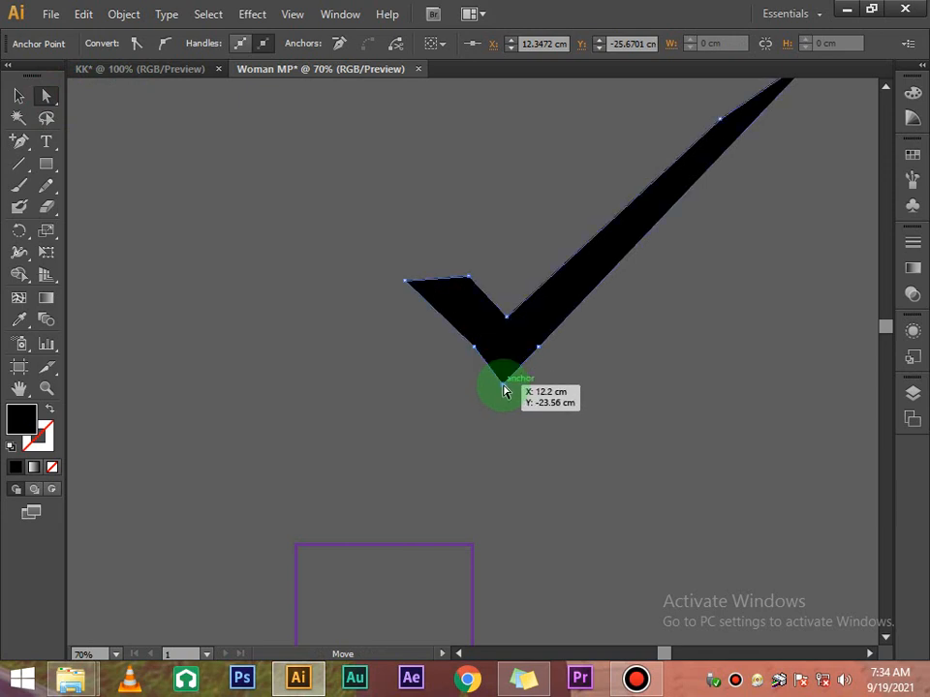
{"action": "left_click", "coordinate": [591, 338]}
Refine the checkmark's lower-left edge and upper outline points, then select the whole shape
{"action": "left_click", "coordinate": [474, 354]}
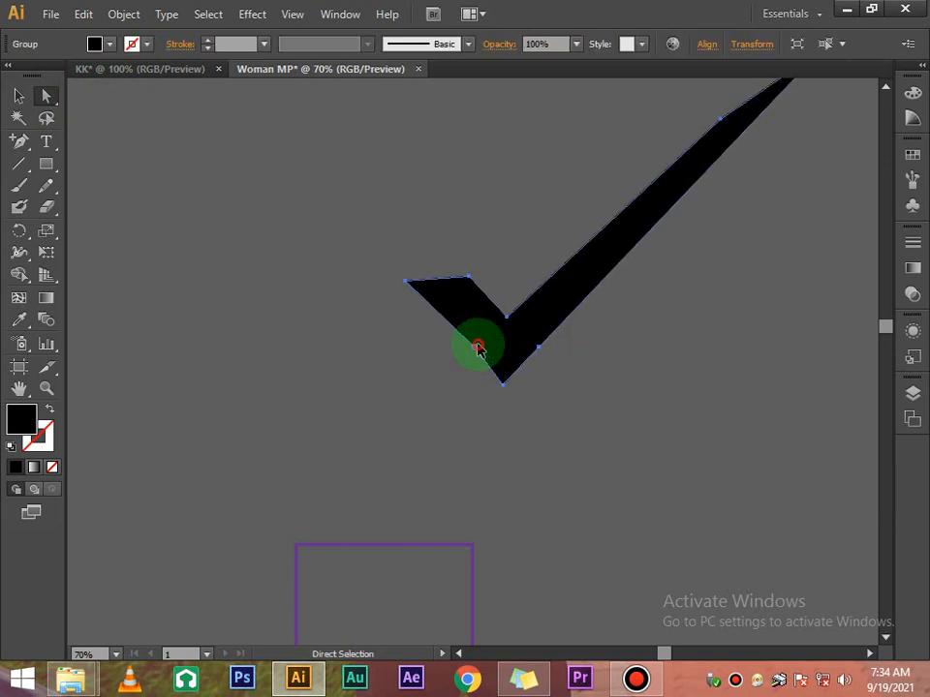
{"action": "left_click", "coordinate": [477, 346]}
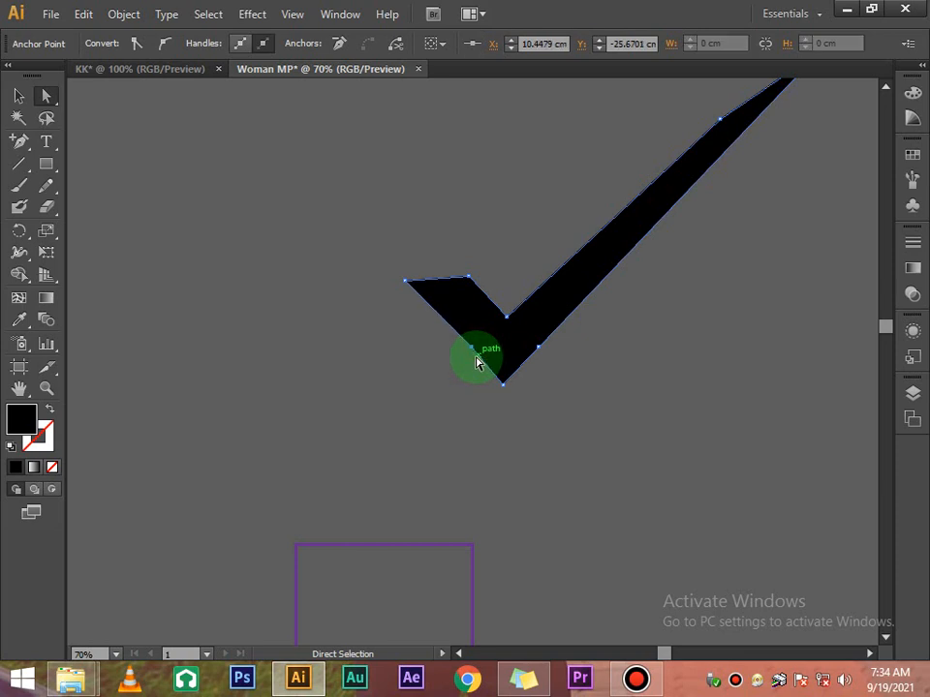
{"action": "left_click", "coordinate": [630, 281]}
{"action": "scroll", "coordinate": [632, 245], "scroll_direction": "up", "scroll_amount": 4}
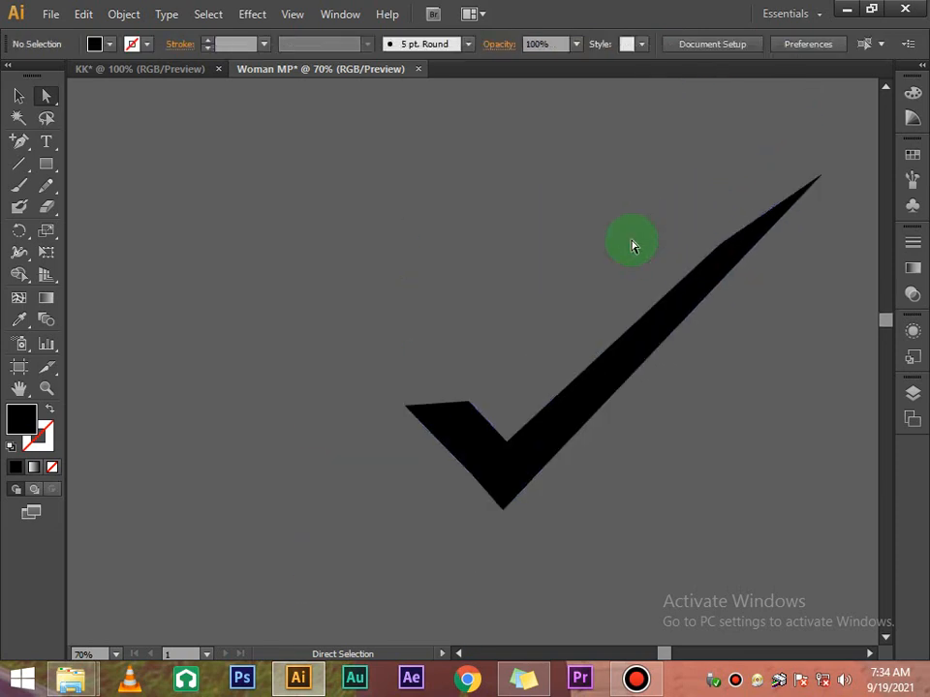
{"action": "scroll", "coordinate": [632, 245], "scroll_direction": "down", "scroll_amount": 1}
{"action": "scroll", "coordinate": [633, 245], "scroll_direction": "down", "scroll_amount": 1}
{"action": "left_click", "coordinate": [717, 192]}
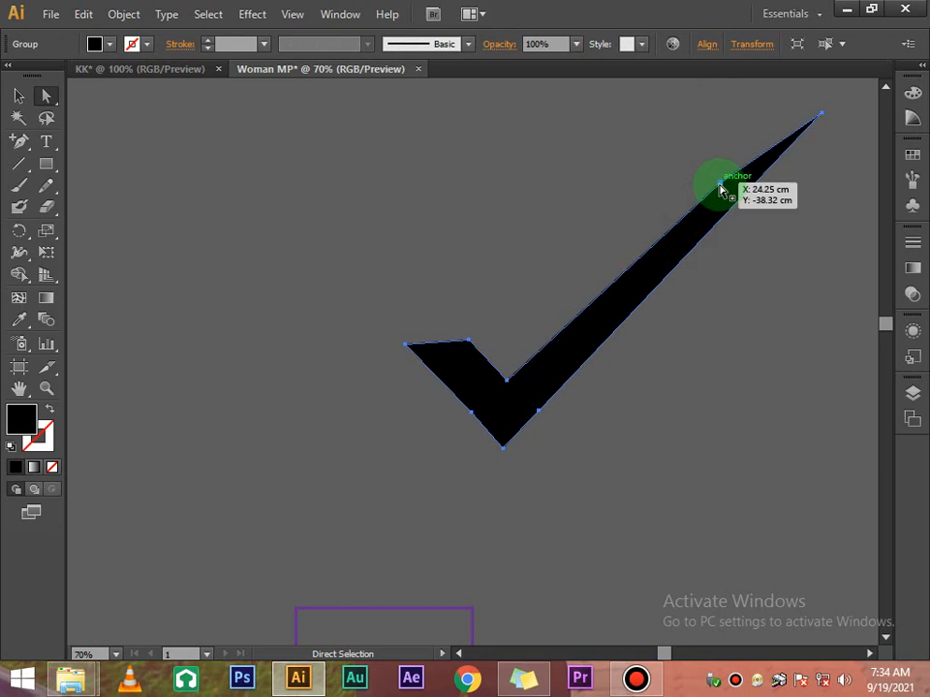
{"action": "left_click_drag", "start_coordinate": [719, 189], "coordinate": [721, 213]}
{"action": "left_click", "coordinate": [716, 203]}
{"action": "left_click", "coordinate": [735, 247]}
{"action": "scroll", "coordinate": [720, 209], "scroll_direction": "down", "scroll_amount": 2}
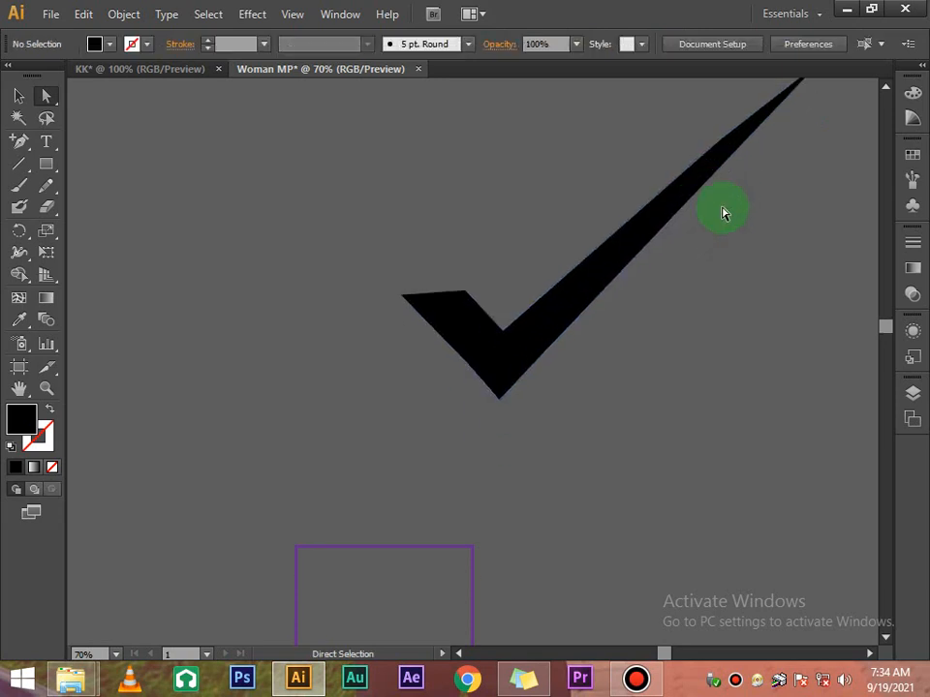
{"action": "left_click", "coordinate": [666, 203]}
Scale the checkmark uniformly to 90%, repeating twice with Ctrl+D
{"action": "left_click", "coordinate": [21, 94]}
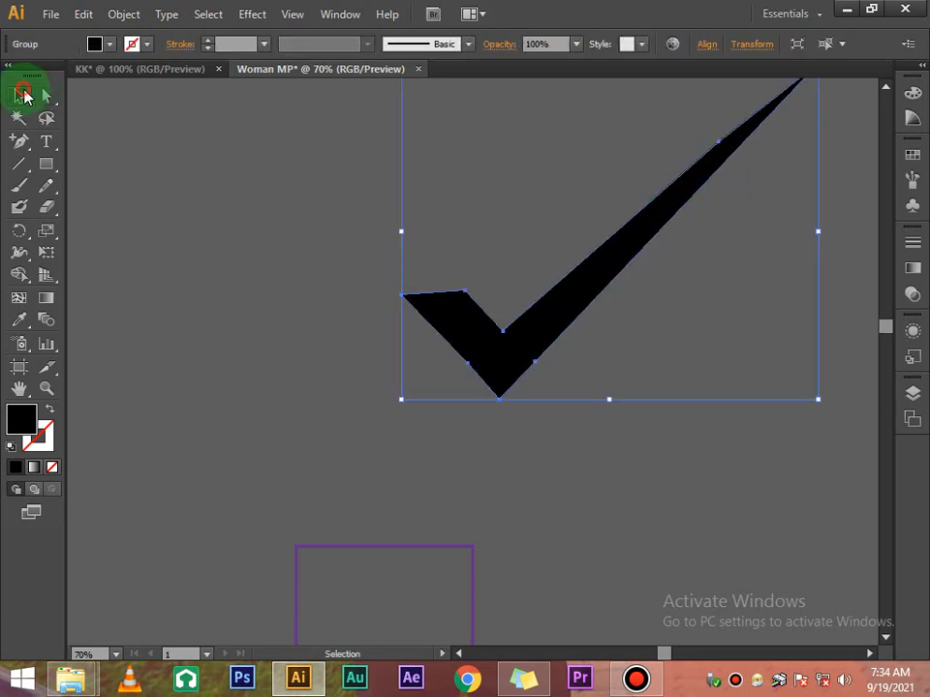
{"action": "right_click", "coordinate": [622, 259]}
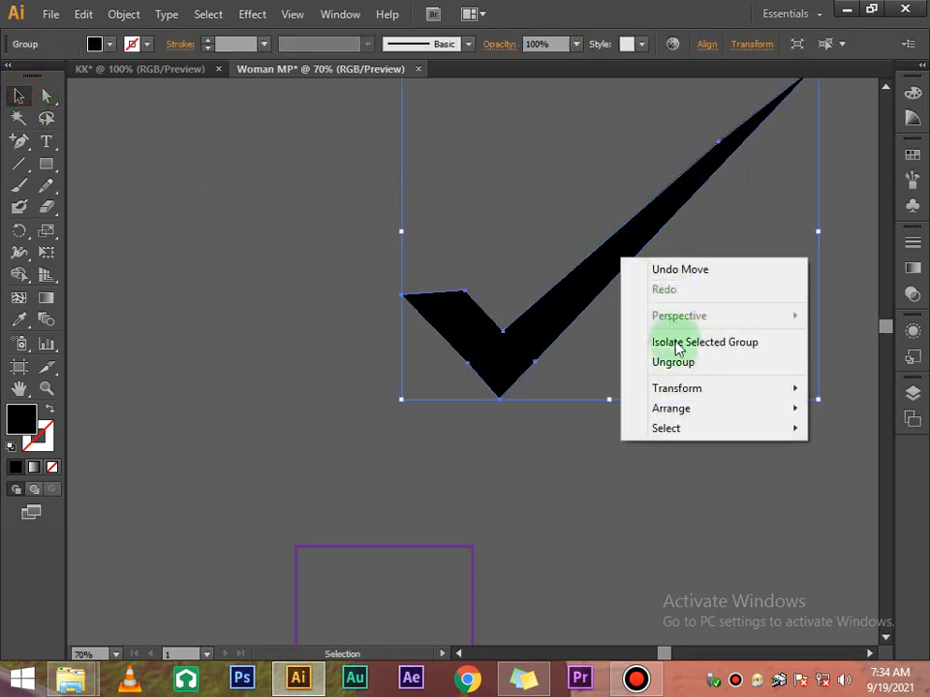
{"action": "mouse_move", "coordinate": [693, 398]}
{"action": "left_click", "coordinate": [471, 474]}
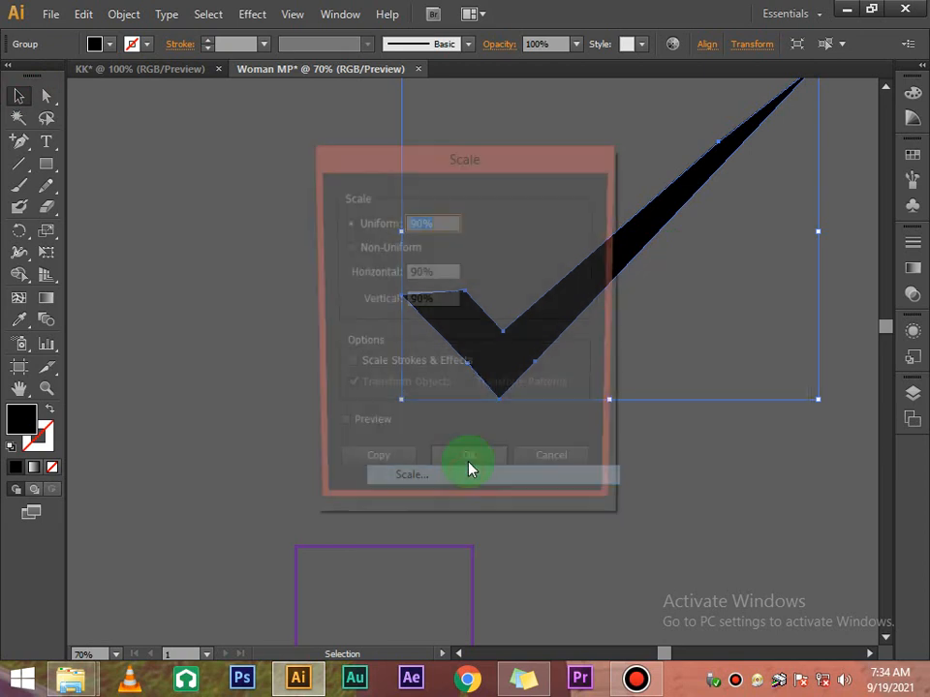
{"action": "left_click", "coordinate": [478, 469]}
{"action": "key", "text": "ctrl+d"}
{"action": "key", "text": "ctrl+d"}
{"action": "key", "text": "ctrl+d"}
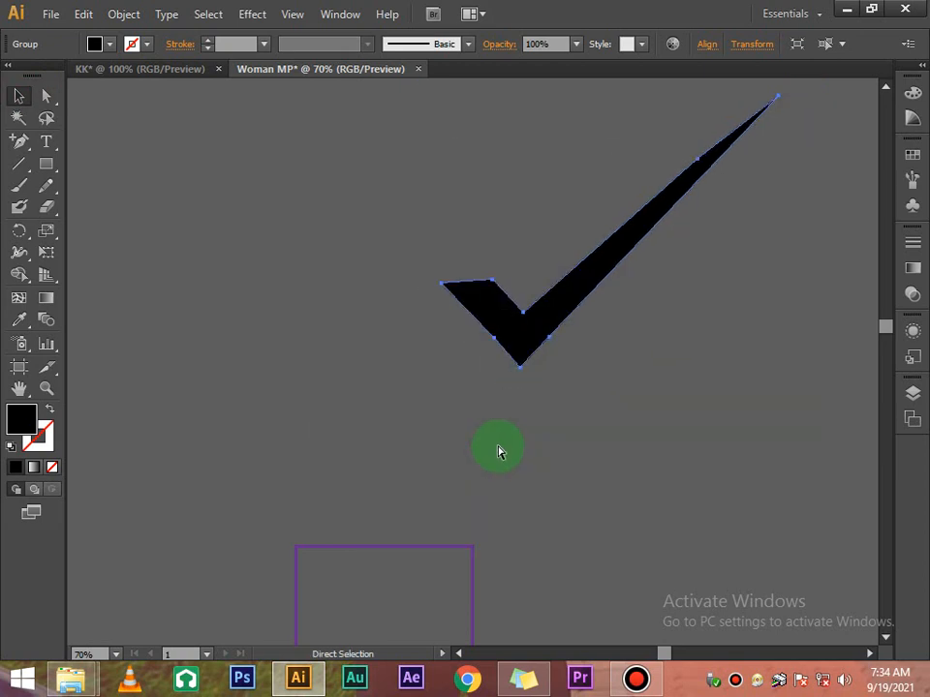
{"action": "key", "text": "ctrl+d"}
{"action": "key", "text": "ctrl+d"}
{"action": "key", "text": "ctrl+d"}
{"action": "key", "text": "ctrl+d"}
{"action": "key", "text": "ctrl+d"}
{"action": "key", "text": "ctrl+d"}
Move the shrunken checkmark into the purple frame
{"action": "scroll", "coordinate": [570, 309], "scroll_direction": "right", "scroll_amount": 1}
{"action": "scroll", "coordinate": [569, 309], "scroll_direction": "down", "scroll_amount": 5}
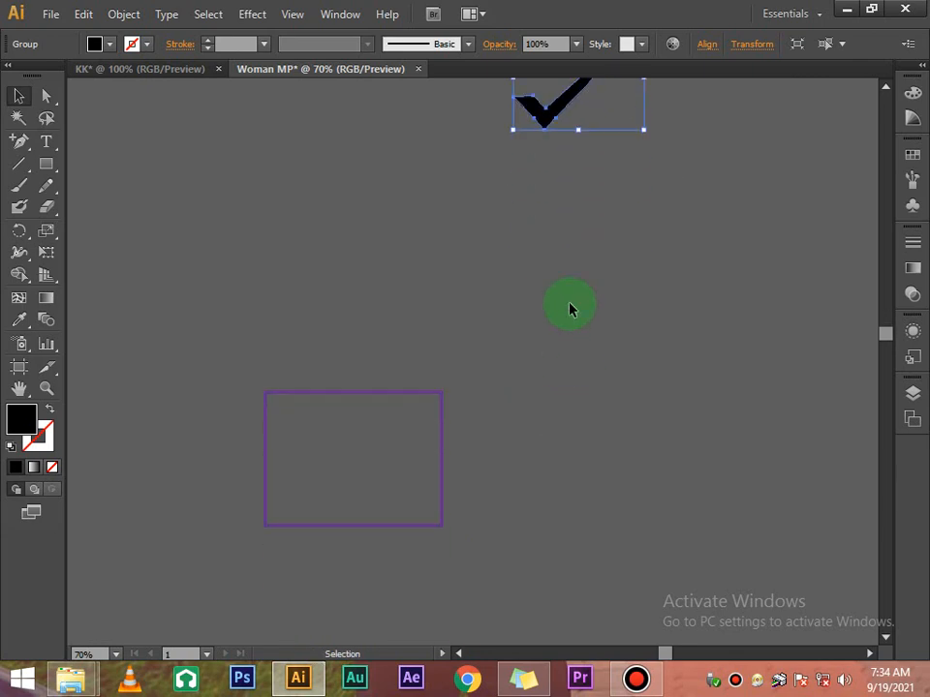
{"action": "scroll", "coordinate": [570, 211], "scroll_direction": "up", "scroll_amount": 2}
{"action": "left_click_drag", "start_coordinate": [557, 189], "coordinate": [347, 542]}
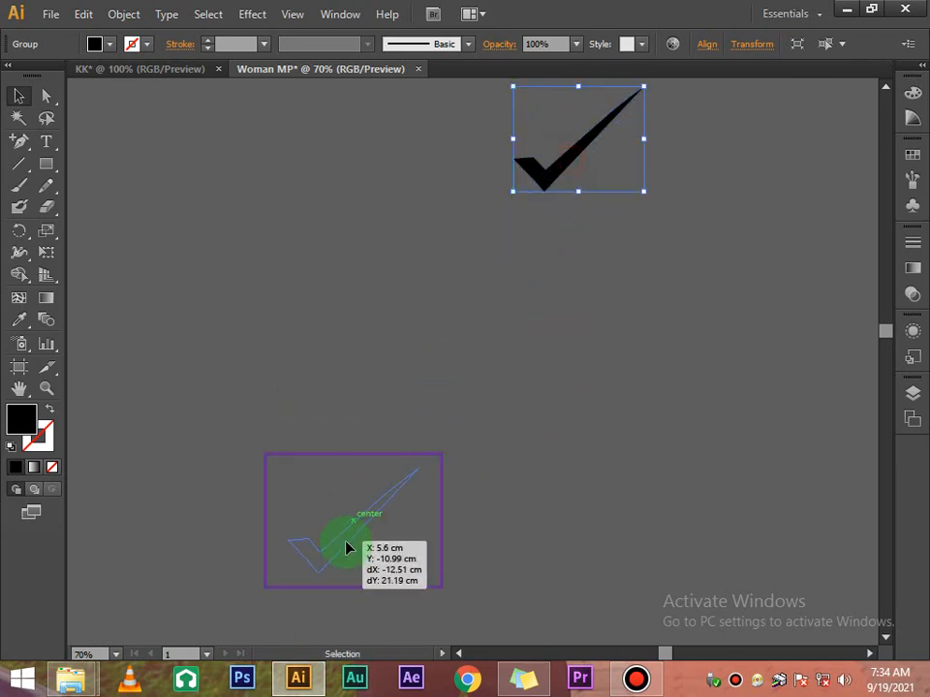
Group the checkmark together with its purple frame
{"action": "left_click", "coordinate": [543, 447]}
{"action": "scroll", "coordinate": [504, 383], "scroll_direction": "down", "scroll_amount": 3}
{"action": "left_click_drag", "start_coordinate": [455, 491], "coordinate": [295, 289]}
{"action": "right_click", "coordinate": [326, 305]}
{"action": "mouse_move", "coordinate": [415, 436]}
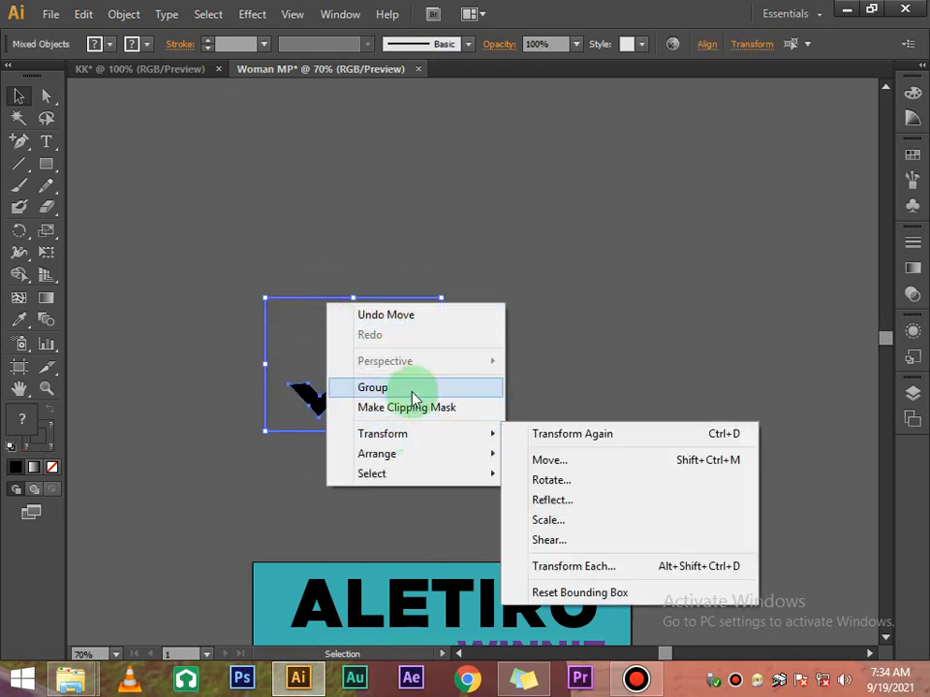
{"action": "left_click", "coordinate": [415, 388]}
Scale the grouped tick box to 90%, then repeat once with Ctrl+D
{"action": "scroll", "coordinate": [407, 368], "scroll_direction": "down", "scroll_amount": 4}
{"action": "right_click", "coordinate": [363, 154]}
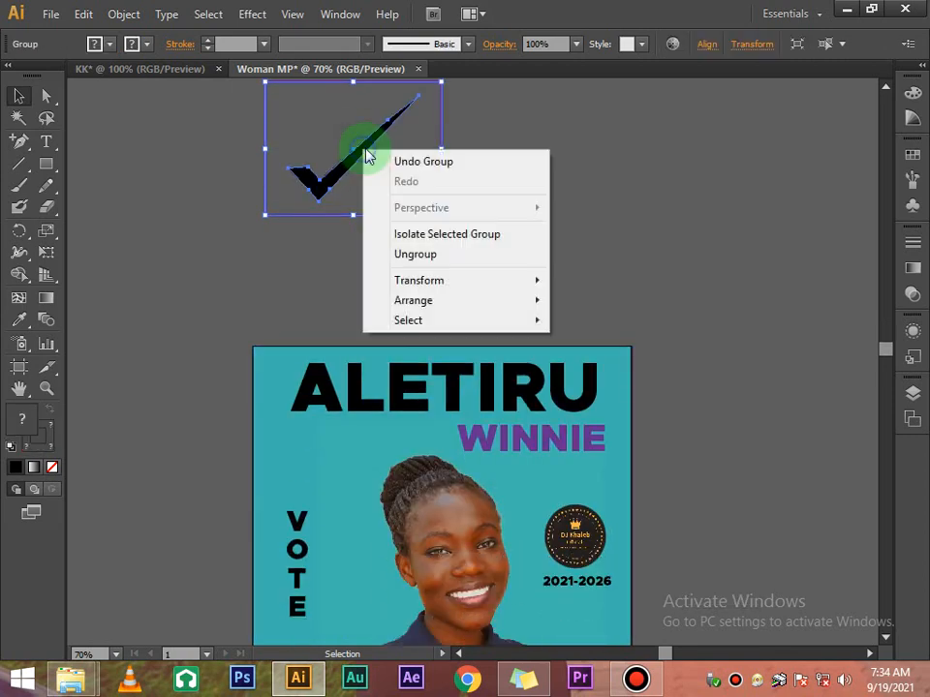
{"action": "mouse_move", "coordinate": [442, 278]}
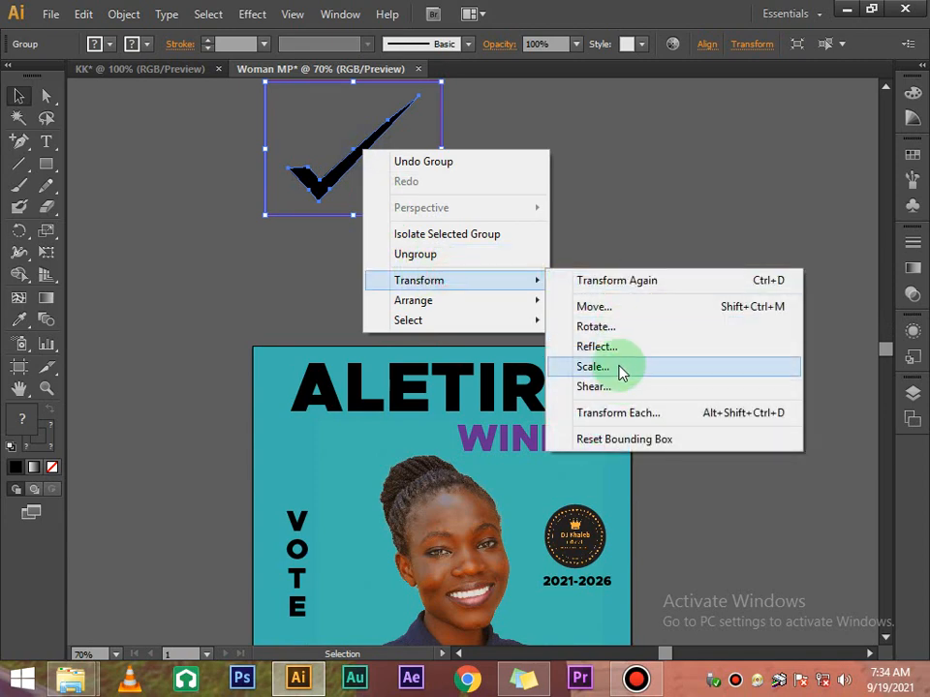
{"action": "left_click", "coordinate": [619, 369]}
{"action": "left_click", "coordinate": [471, 469]}
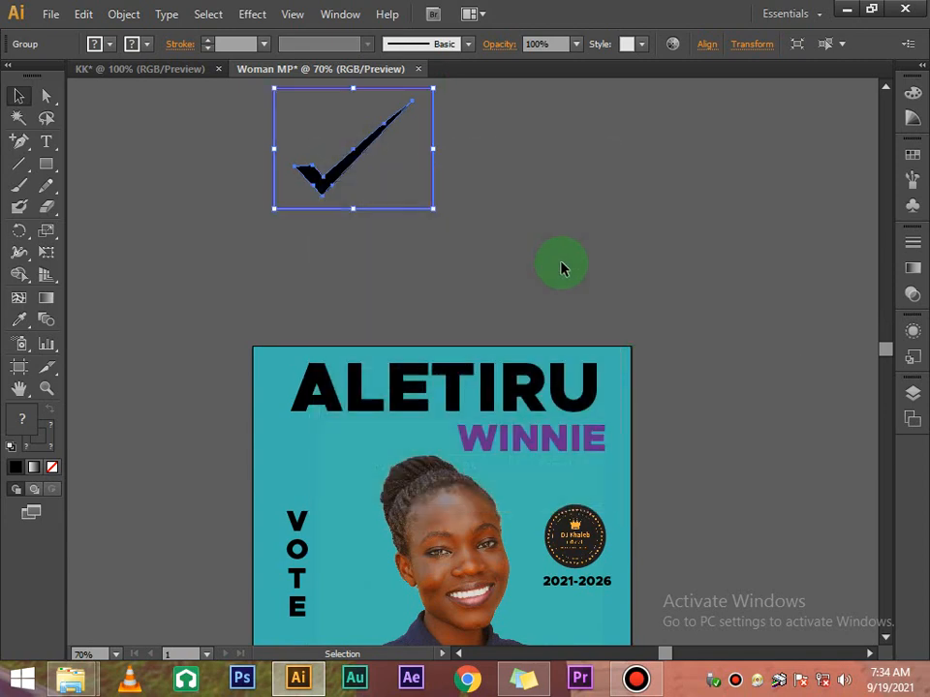
{"action": "key", "text": "ctrl+d"}
{"action": "key", "text": "ctrl+d"}
{"action": "key", "text": "ctrl+d"}
{"action": "key", "text": "ctrl+d"}
{"action": "key", "text": "ctrl+d"}
{"action": "key", "text": "ctrl+d"}
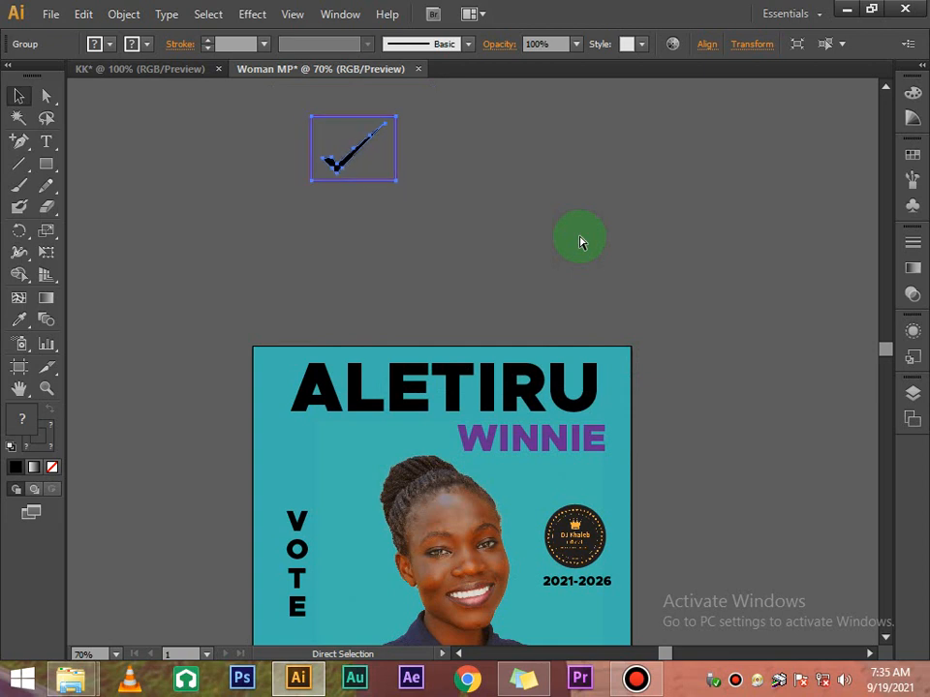
Move the tick box group down so it sits just above the vertical VOTE
{"action": "left_click", "coordinate": [579, 237]}
{"action": "left_click_drag", "start_coordinate": [343, 160], "coordinate": [296, 501]}
{"action": "scroll", "coordinate": [405, 209], "scroll_direction": "down", "scroll_amount": 3}
{"action": "left_click", "coordinate": [405, 209]}
{"action": "left_click_drag", "start_coordinate": [307, 403], "coordinate": [296, 450]}
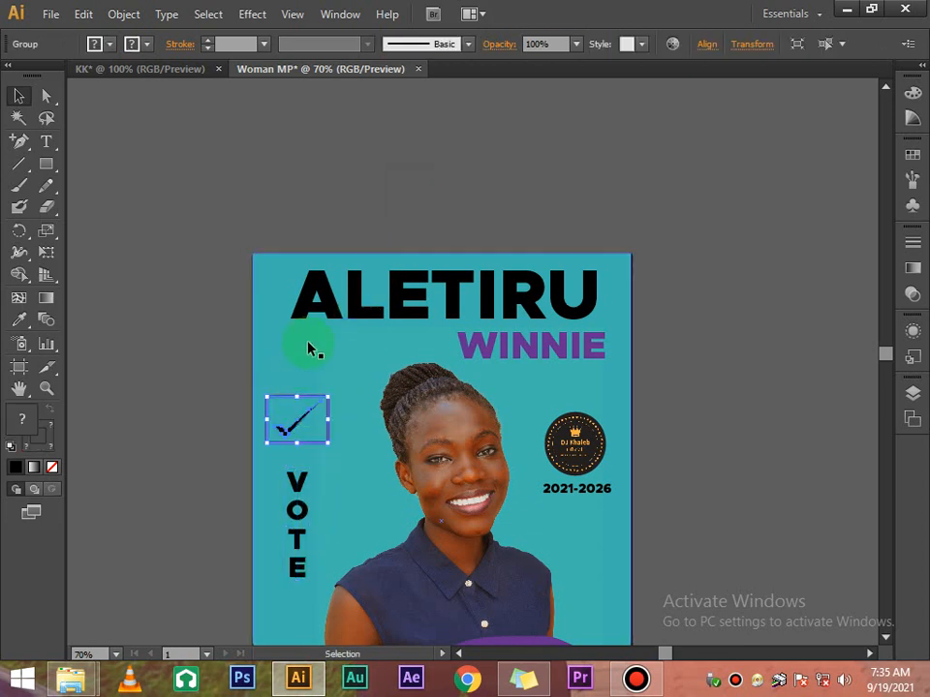
{"action": "left_click", "coordinate": [332, 234]}
{"action": "left_click", "coordinate": [330, 411]}
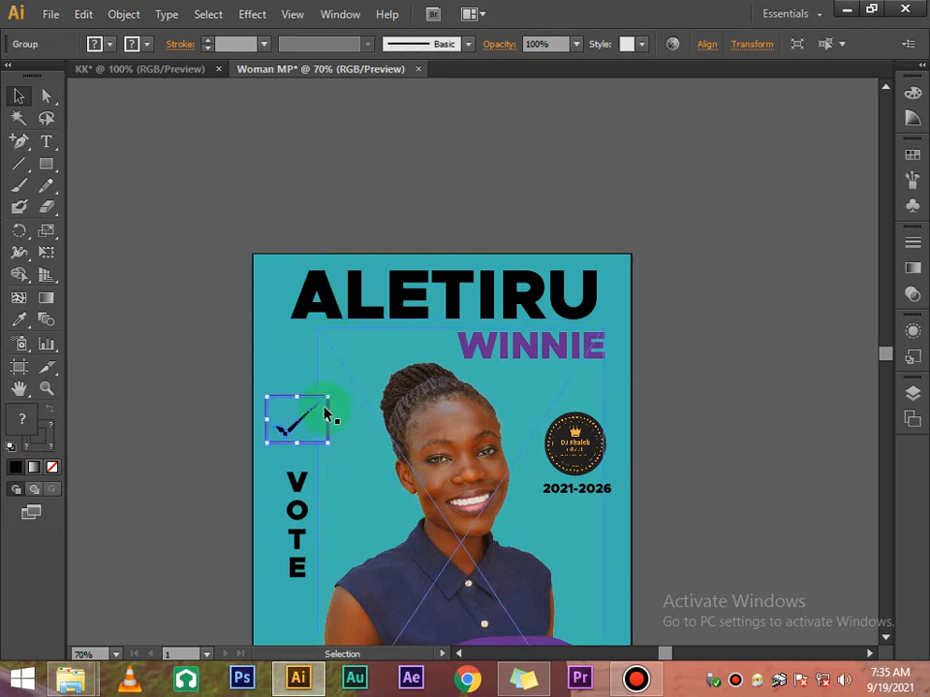
Ungroup the tick from its frame and stretch the tick's height
{"action": "right_click", "coordinate": [327, 418]}
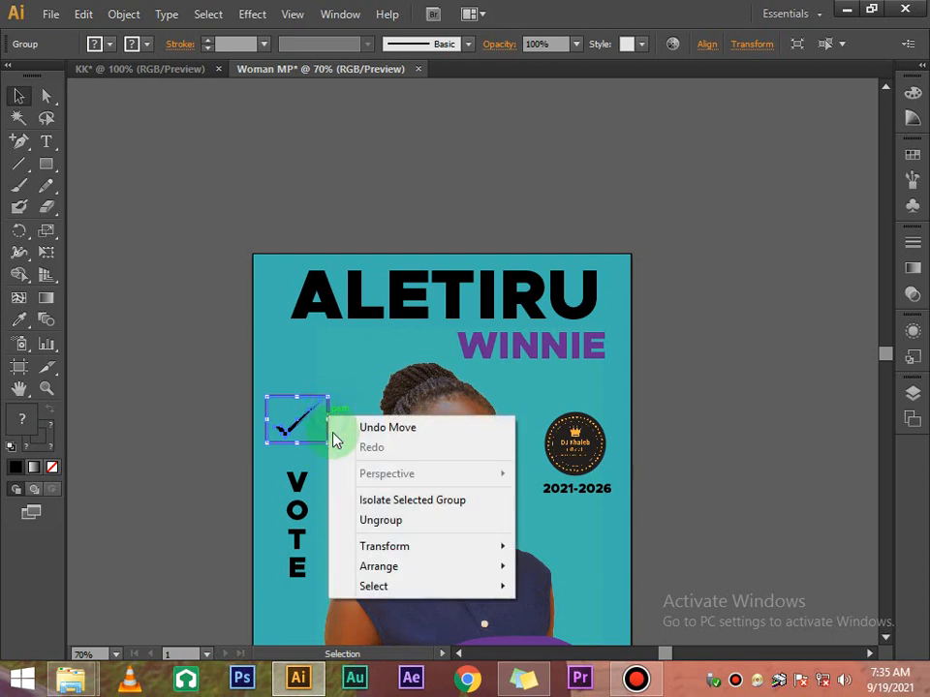
{"action": "left_click", "coordinate": [387, 519]}
{"action": "left_click", "coordinate": [373, 276]}
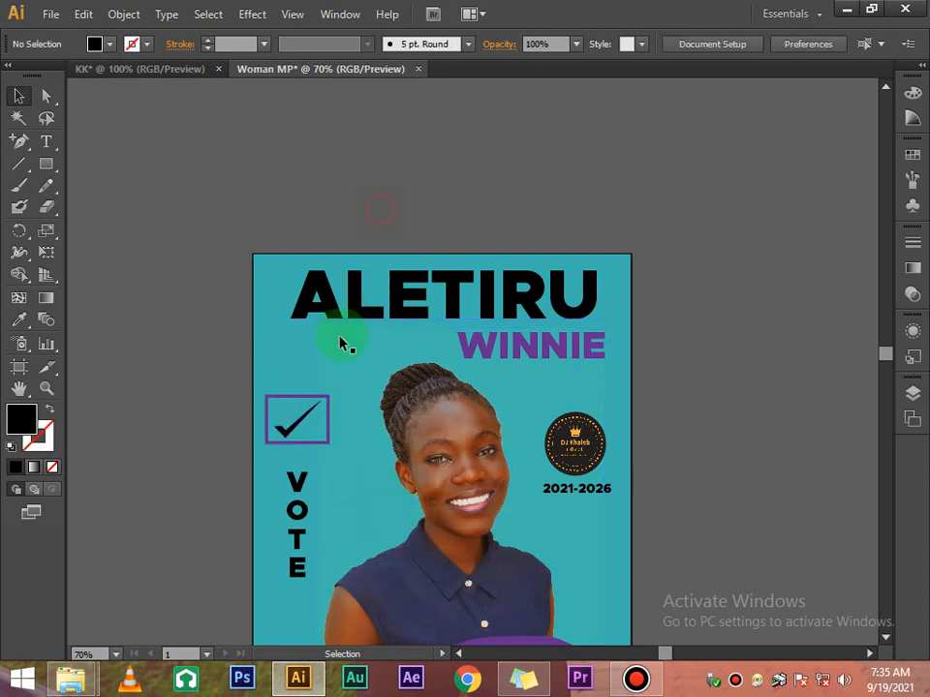
{"action": "left_click", "coordinate": [305, 414]}
{"action": "left_click_drag", "start_coordinate": [296, 396], "coordinate": [308, 433]}
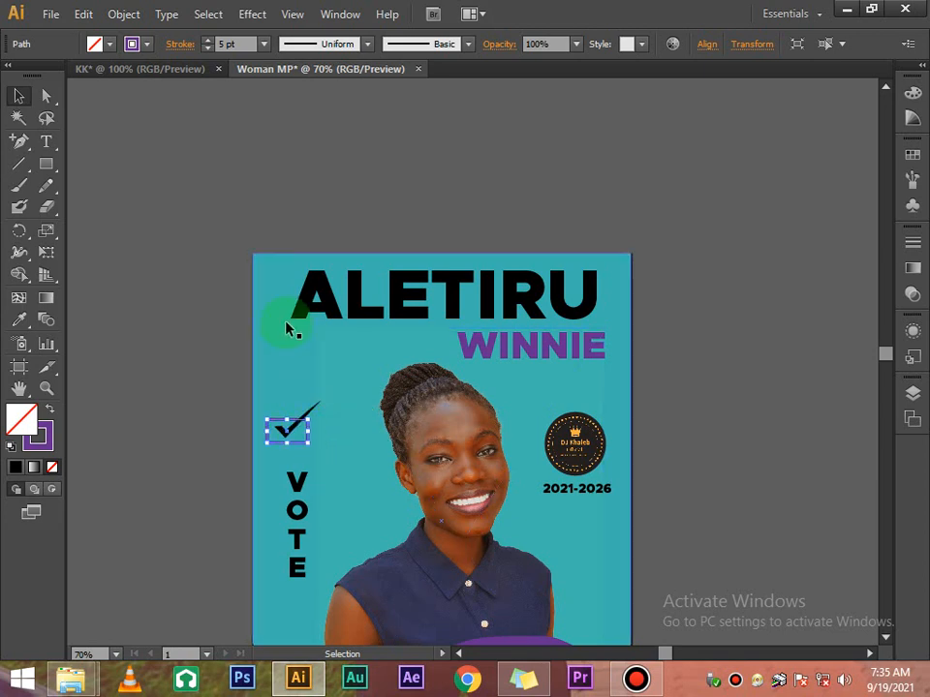
Lower the checkmark's outline weight to 2 pt and reselect the checkmark group
{"action": "left_click", "coordinate": [209, 49]}
{"action": "left_click", "coordinate": [209, 49]}
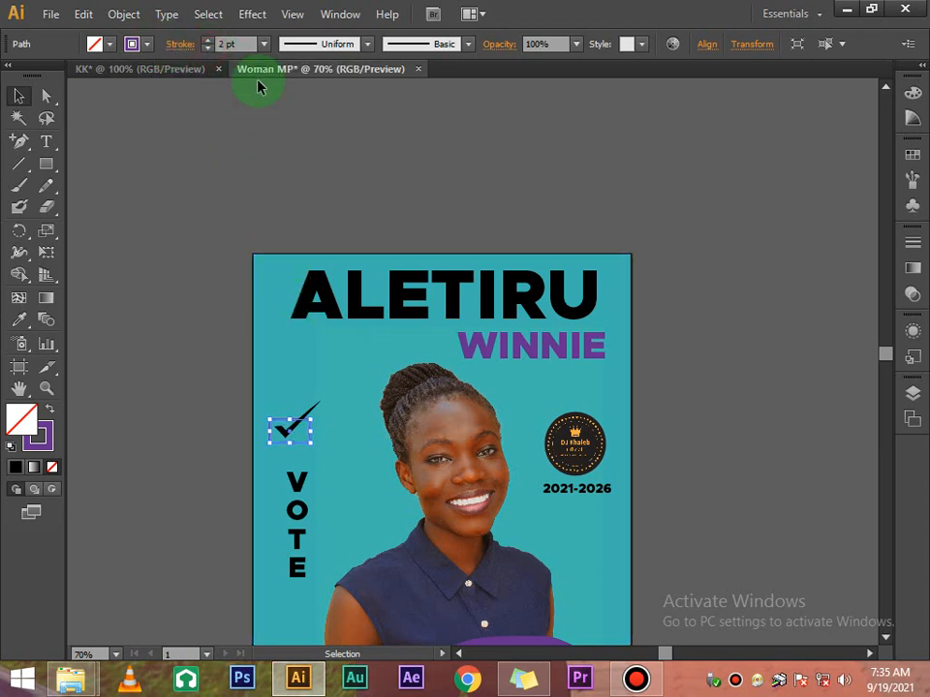
{"action": "left_click", "coordinate": [334, 160]}
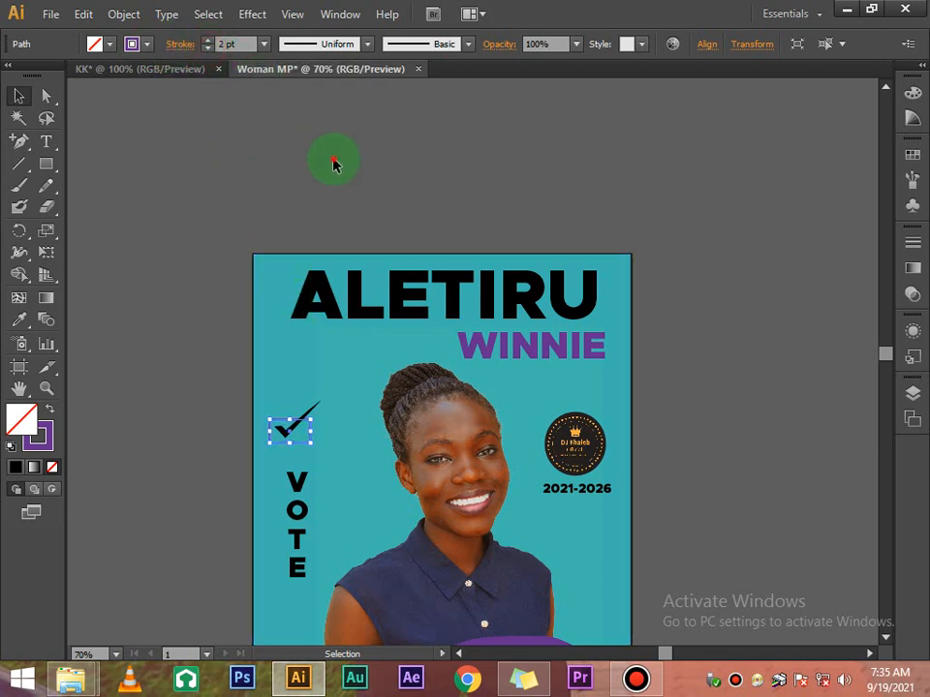
{"action": "left_click", "coordinate": [381, 163]}
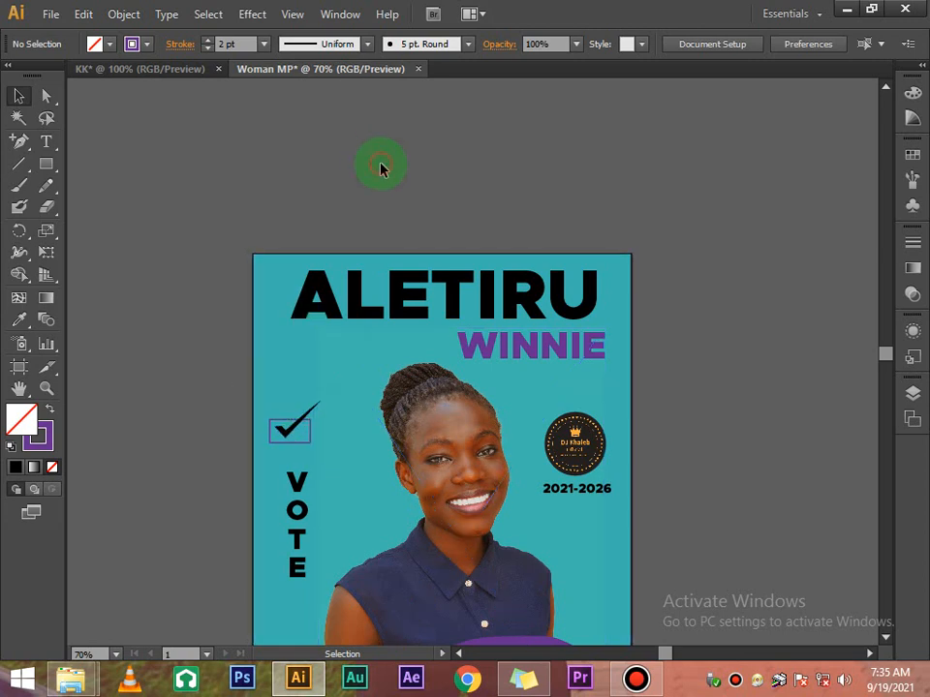
{"action": "left_click", "coordinate": [307, 442]}
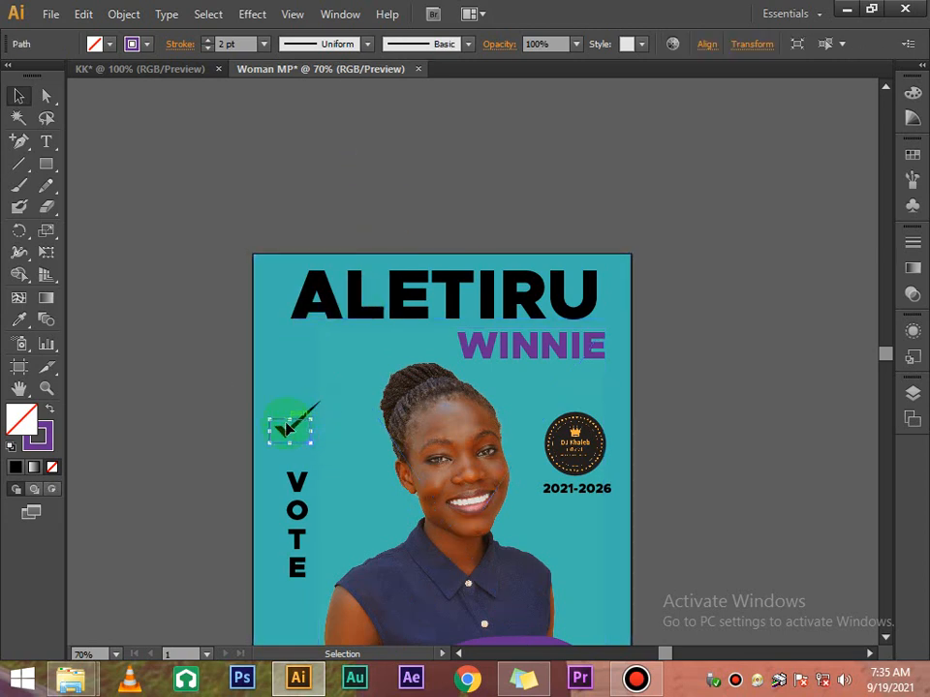
{"action": "left_click", "coordinate": [292, 421]}
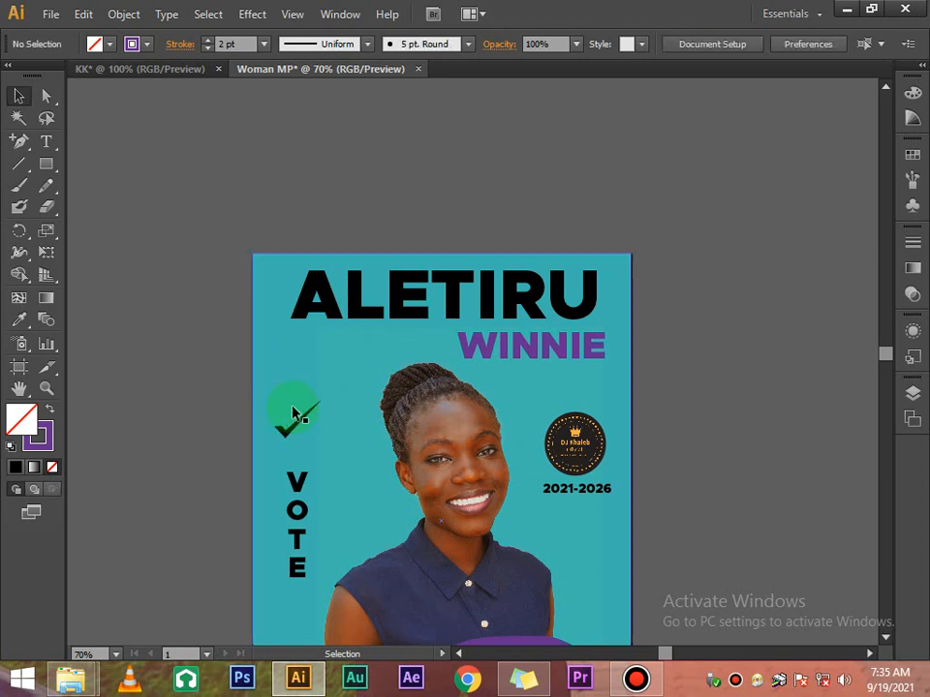
{"action": "left_click", "coordinate": [298, 429]}
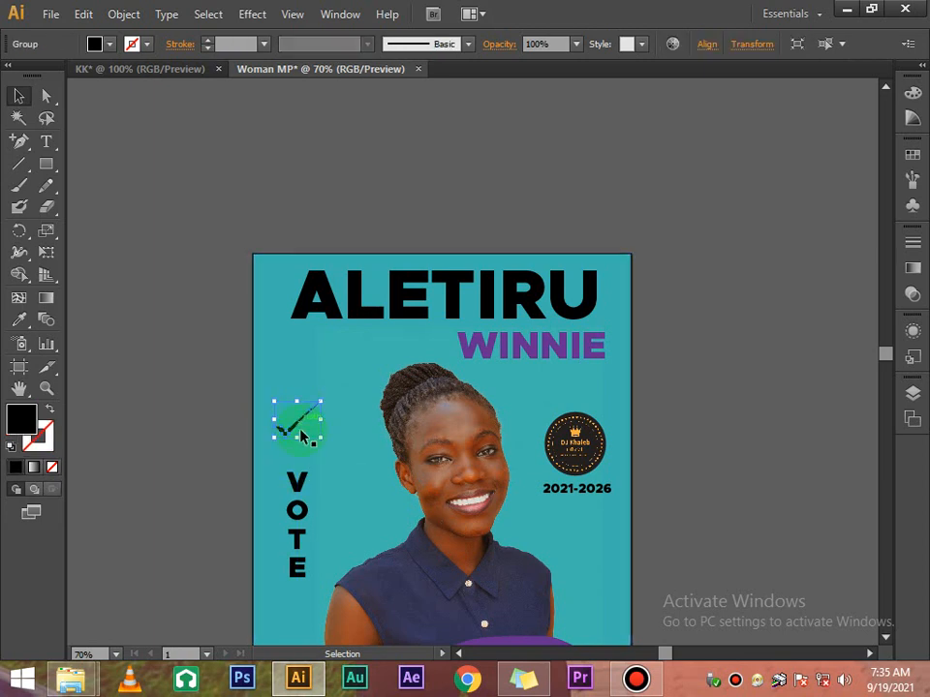
Delete the letter V from the vertical VOTE text
{"action": "left_click", "coordinate": [300, 492]}
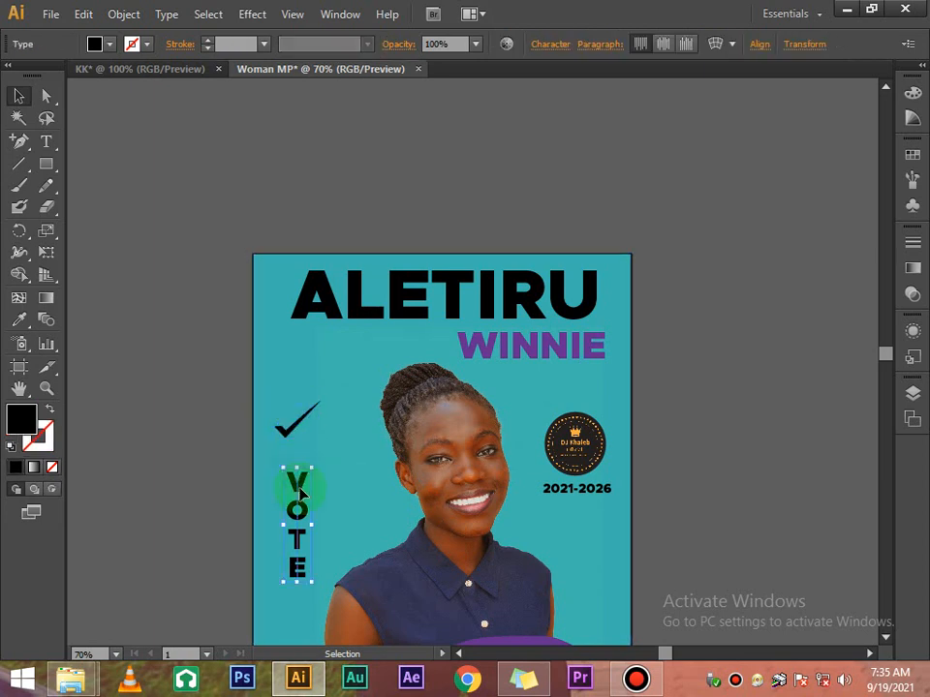
{"action": "double_click", "coordinate": [303, 482]}
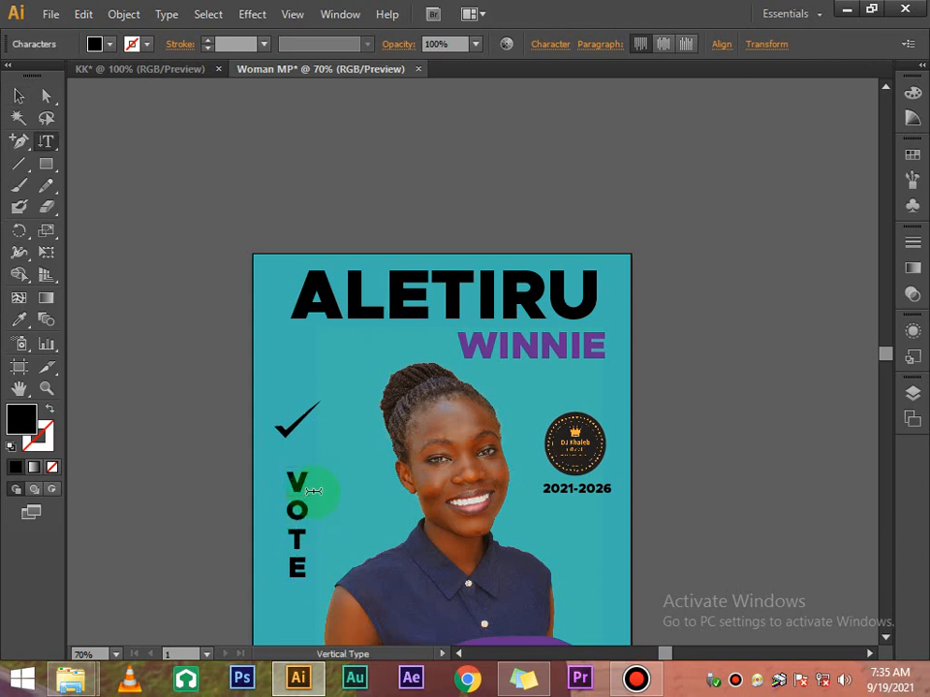
{"action": "key", "text": "BackSpace"}
{"action": "left_click", "coordinate": [17, 94]}
Drag the checkmark down to sit above OTE and reselect it
{"action": "left_click", "coordinate": [212, 187]}
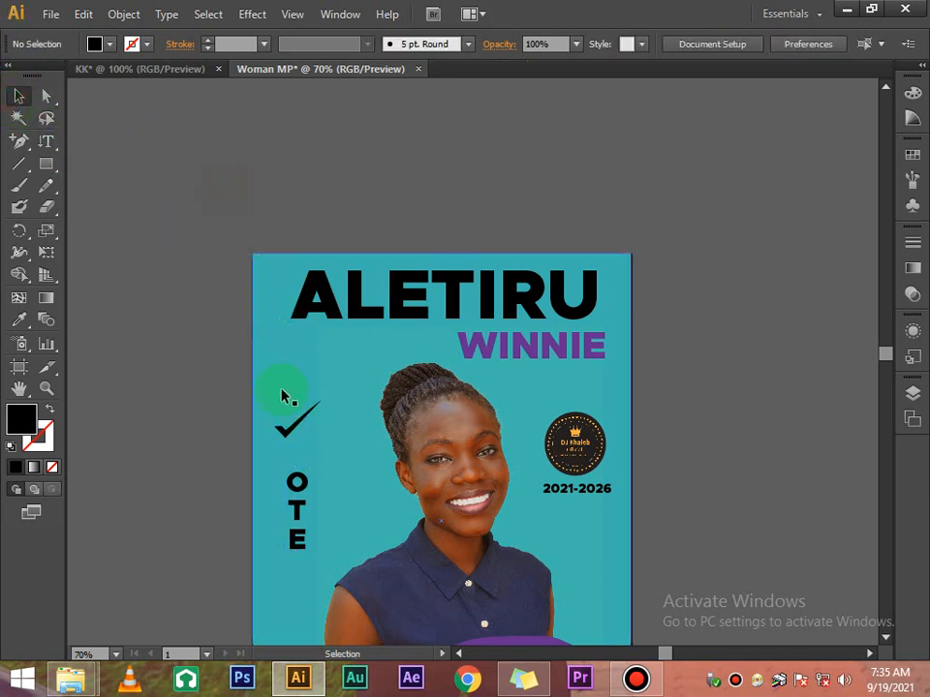
{"action": "left_click_drag", "start_coordinate": [302, 426], "coordinate": [318, 478]}
{"action": "left_click", "coordinate": [346, 218]}
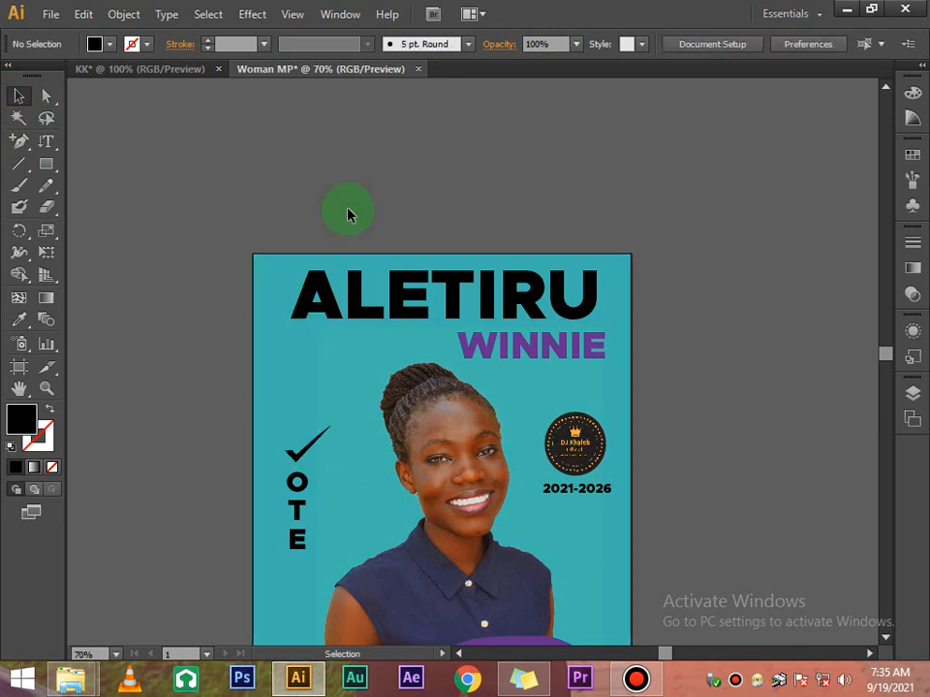
{"action": "scroll", "coordinate": [327, 405], "scroll_direction": "down", "scroll_amount": 1}
{"action": "scroll", "coordinate": [326, 405], "scroll_direction": "down", "scroll_amount": 2}
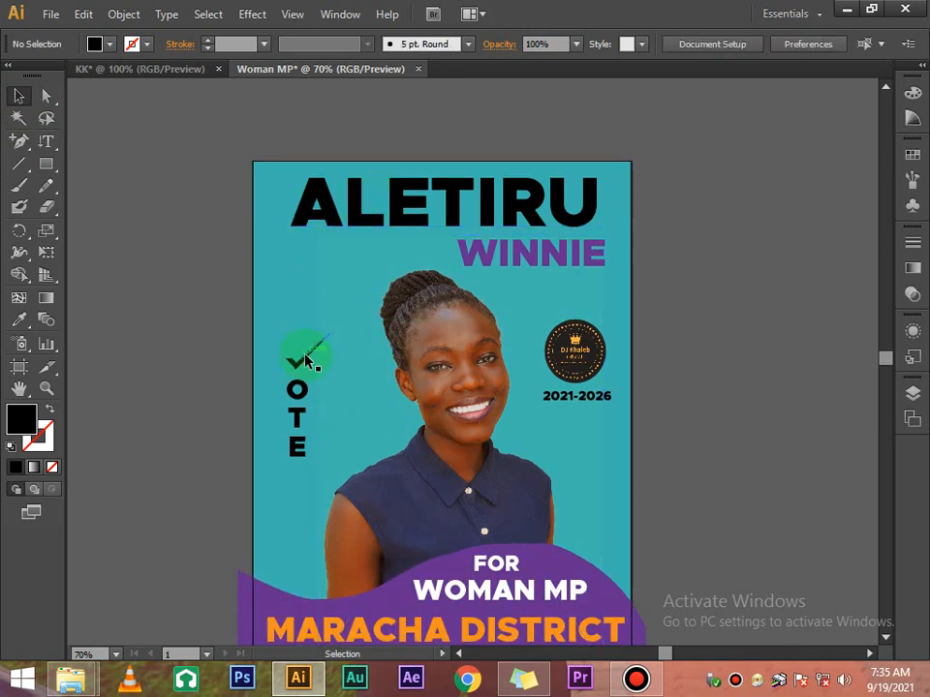
{"action": "left_click", "coordinate": [305, 360]}
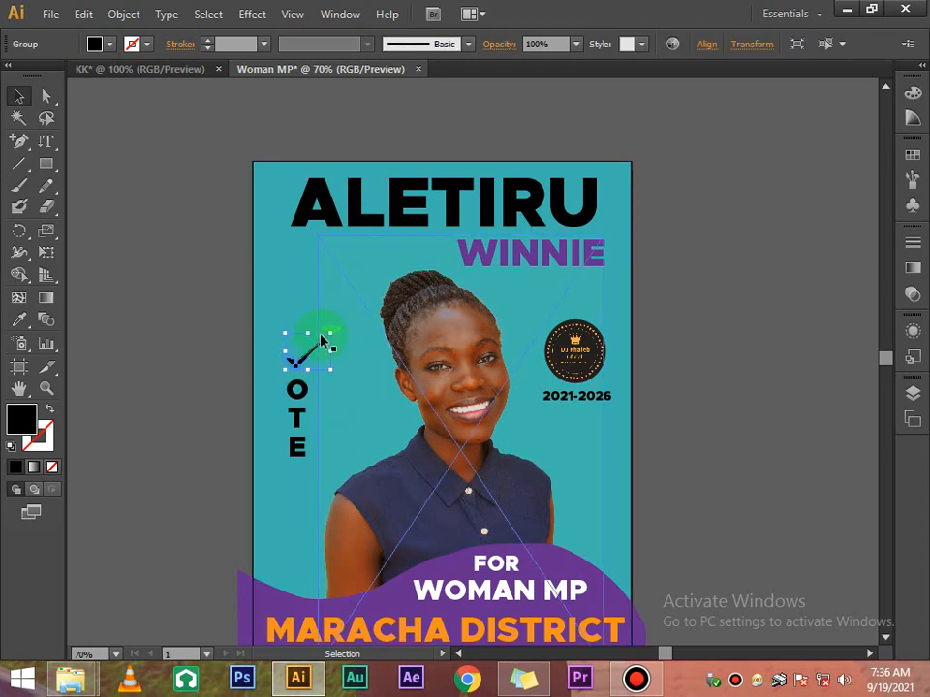
Zoom in closely on the checkmark above OTE and switch to the Direct Selection tool
{"action": "key", "text": "ctrl+equal"}
{"action": "key", "text": "ctrl+equal"}
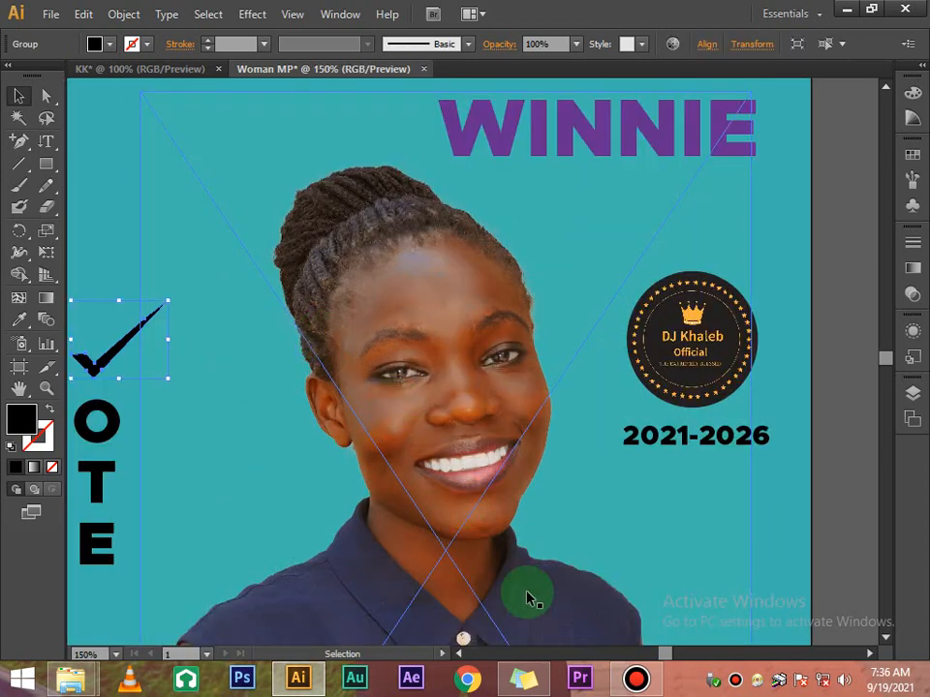
{"action": "left_click", "coordinate": [461, 655]}
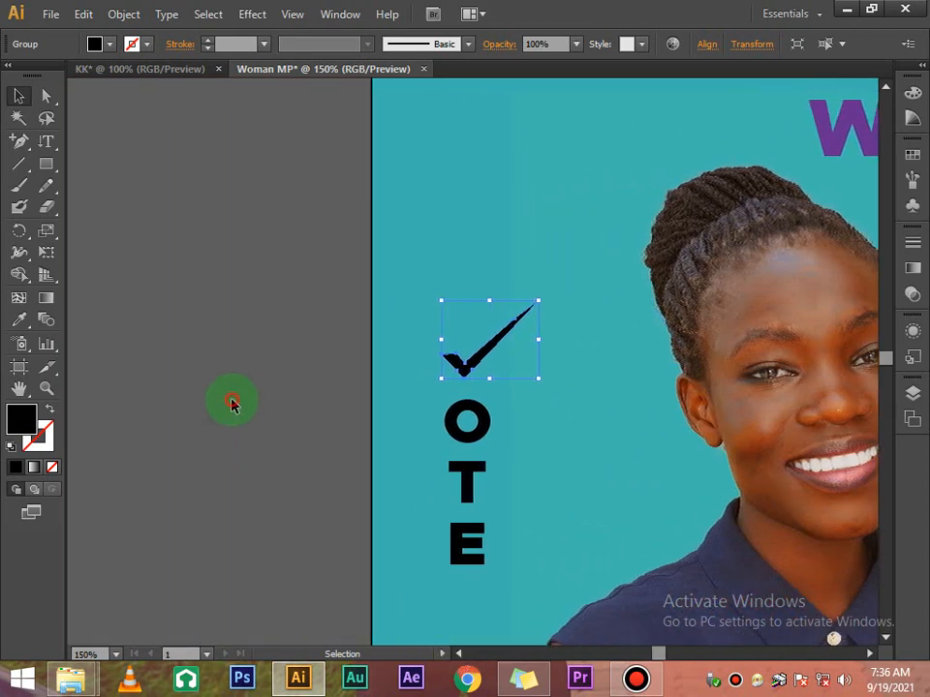
{"action": "left_click", "coordinate": [230, 403]}
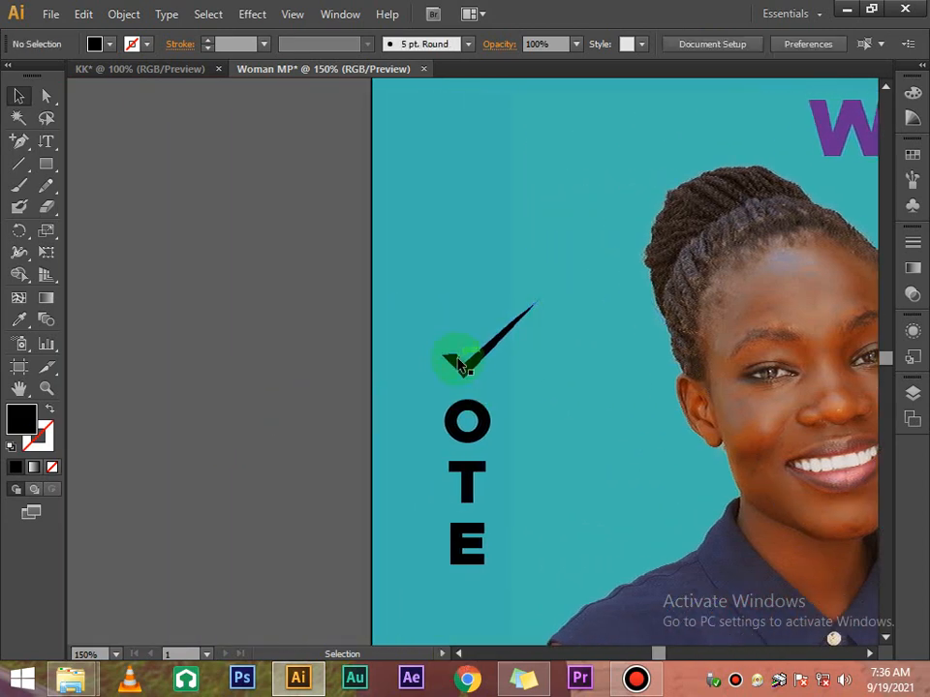
{"action": "left_click", "coordinate": [461, 363]}
{"action": "key", "text": "ctrl+equal"}
{"action": "key", "text": "ctrl+equal"}
{"action": "key", "text": "ctrl+equal"}
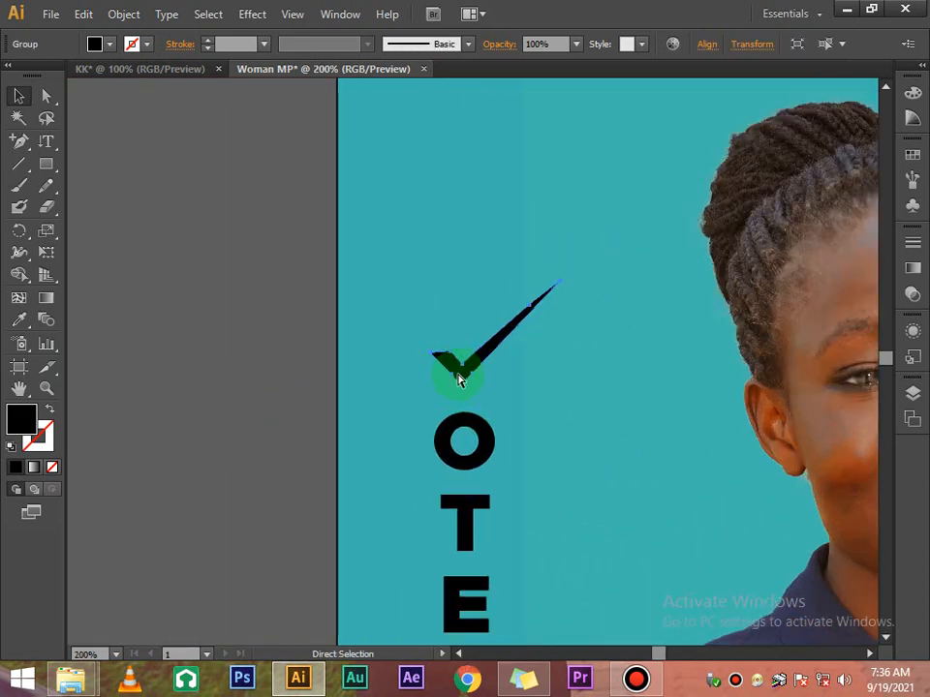
{"action": "scroll", "coordinate": [456, 361], "scroll_direction": "down", "scroll_amount": 3}
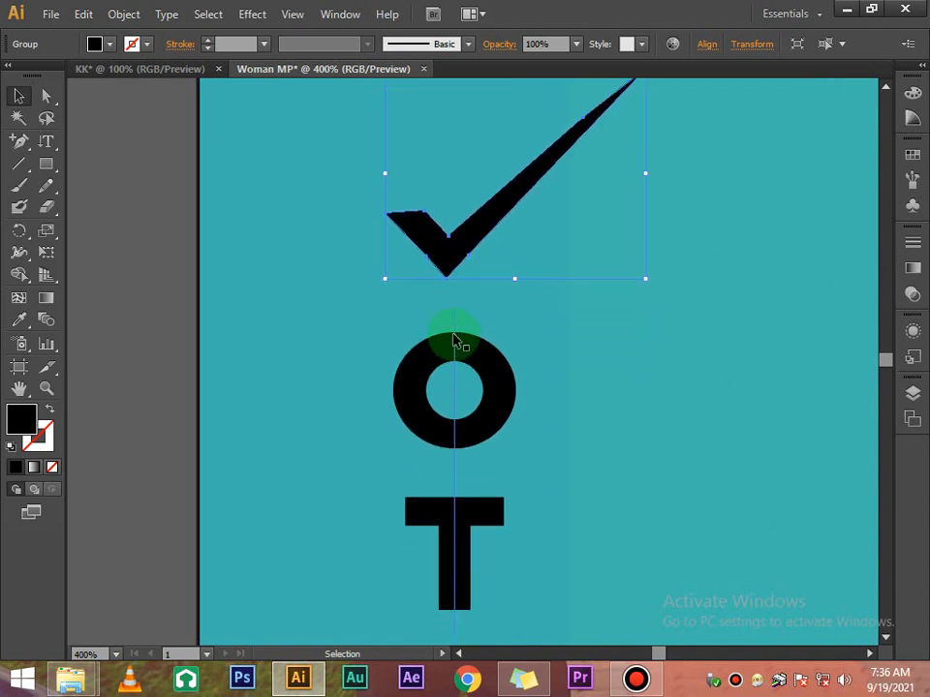
{"action": "left_click", "coordinate": [45, 96]}
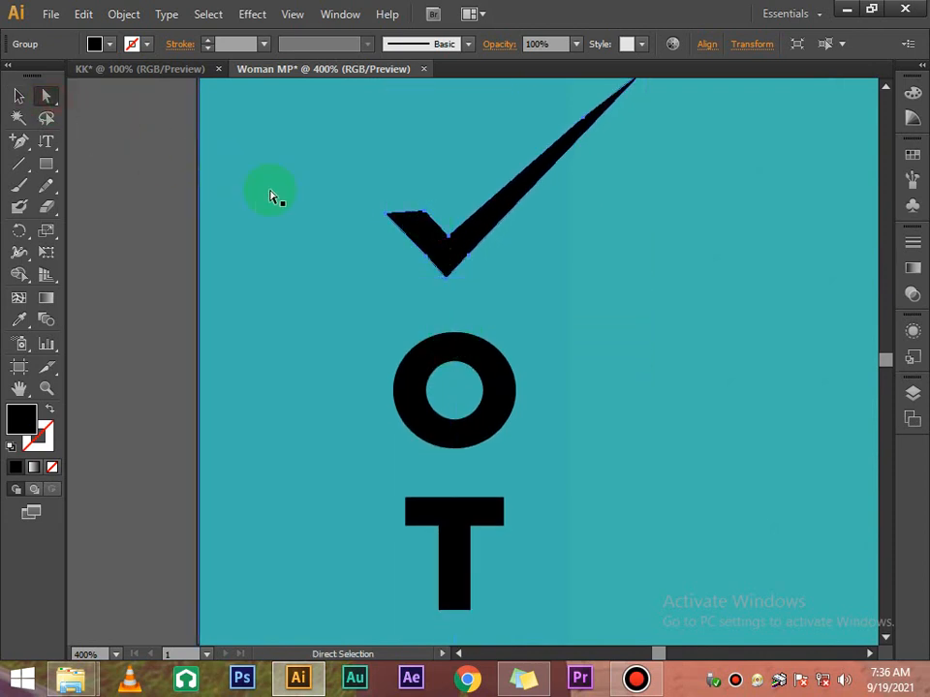
Drag the checkmark's anchors to flare its short left arm and pull the top tip up-left
{"action": "left_click", "coordinate": [385, 221]}
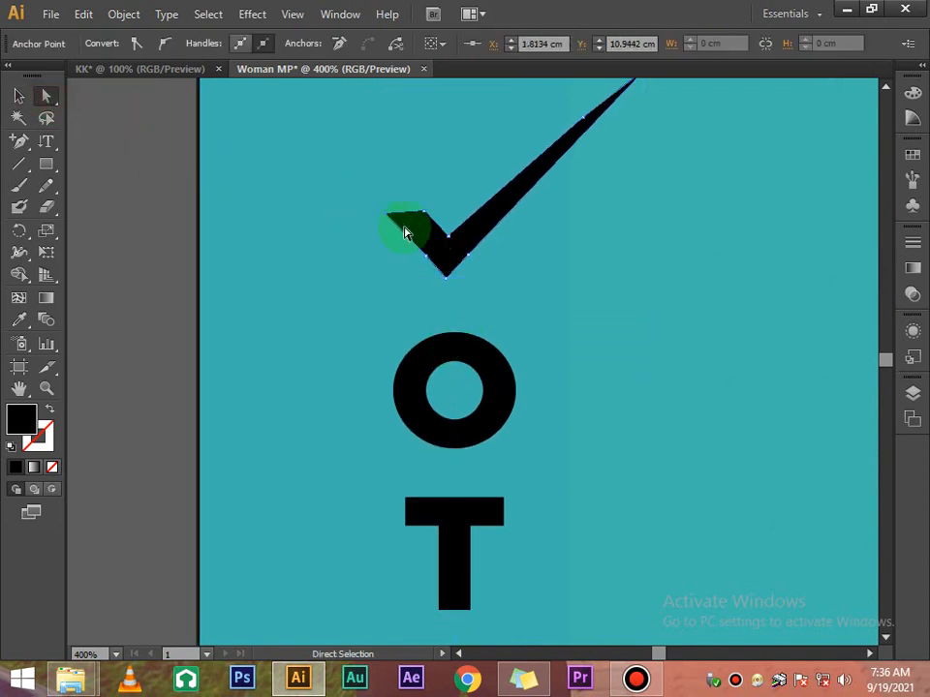
{"action": "left_click_drag", "start_coordinate": [386, 216], "coordinate": [363, 196]}
{"action": "mouse_move", "coordinate": [419, 203]}
{"action": "left_mouse_down"}
{"action": "mouse_move", "coordinate": [425, 218]}
{"action": "mouse_move", "coordinate": [401, 201]}
{"action": "mouse_move", "coordinate": [411, 193]}
{"action": "left_mouse_up"}
{"action": "scroll", "coordinate": [440, 208], "scroll_direction": "up", "scroll_amount": 3}
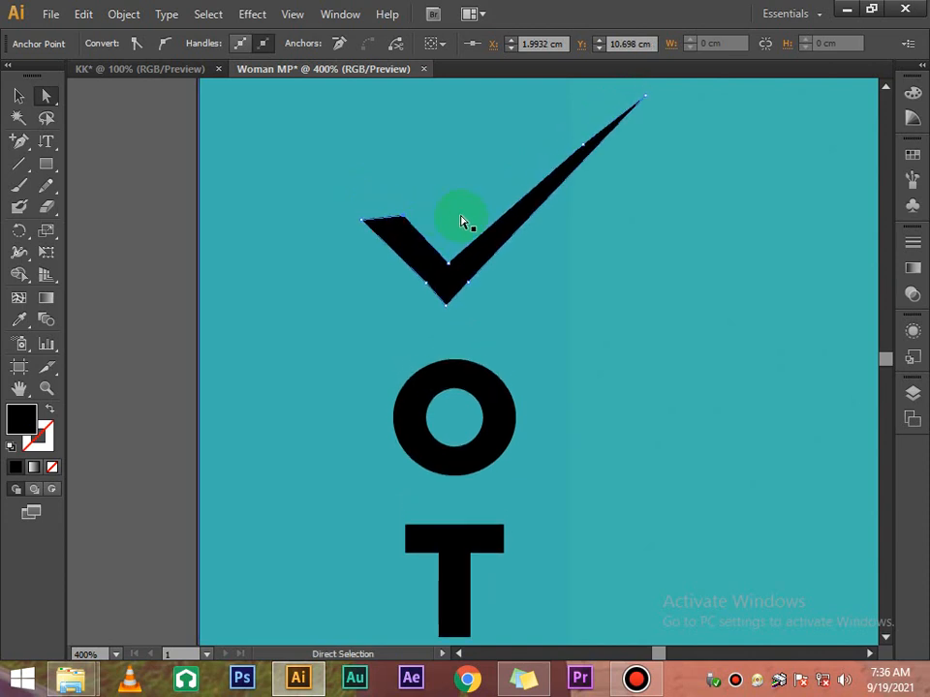
{"action": "left_click", "coordinate": [647, 124]}
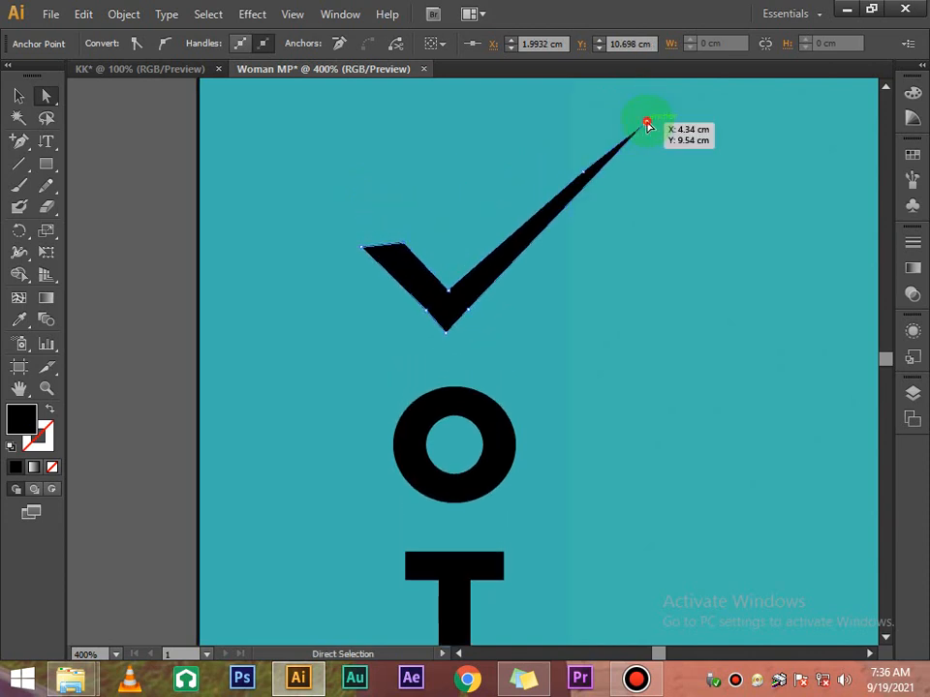
{"action": "left_click_drag", "start_coordinate": [647, 124], "coordinate": [578, 157]}
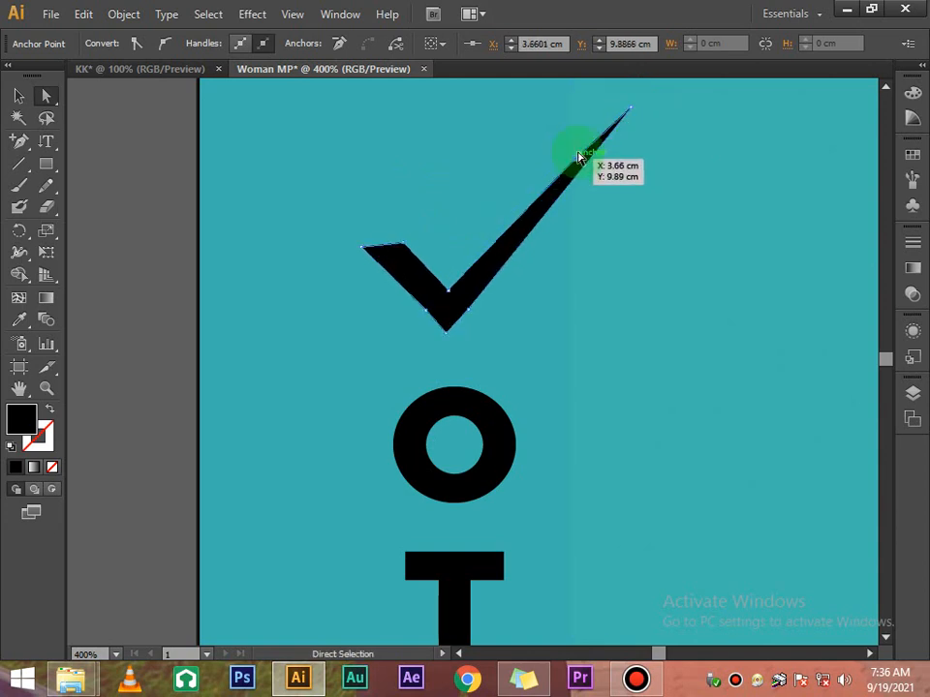
{"action": "scroll", "coordinate": [593, 150], "scroll_direction": "up", "scroll_amount": 2}
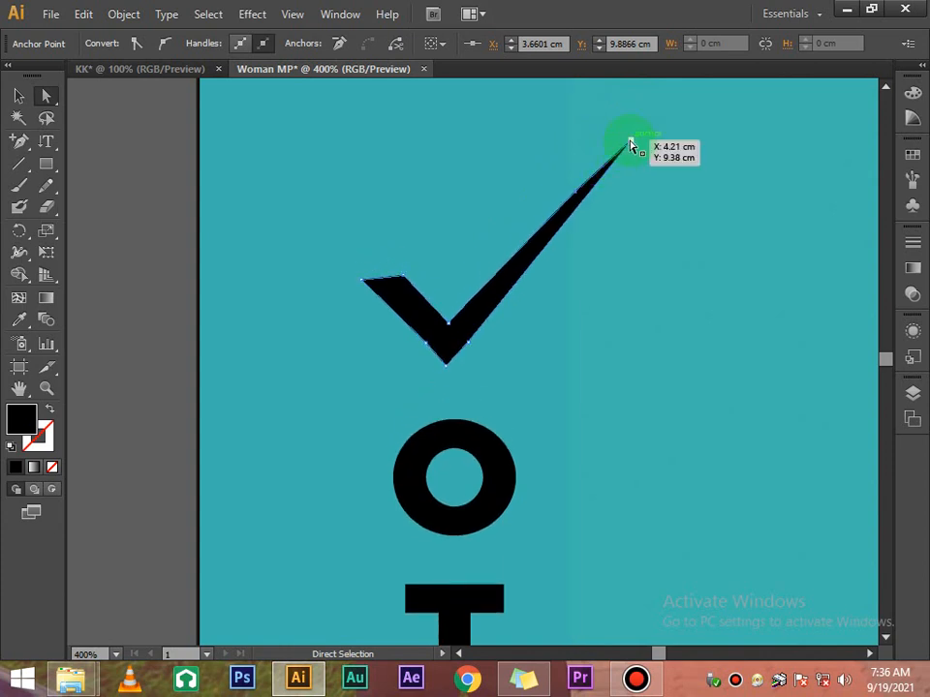
{"action": "mouse_move", "coordinate": [575, 194]}
{"action": "left_mouse_down"}
{"action": "mouse_move", "coordinate": [523, 231]}
{"action": "mouse_move", "coordinate": [518, 247]}
{"action": "mouse_move", "coordinate": [578, 187]}
{"action": "left_mouse_up"}
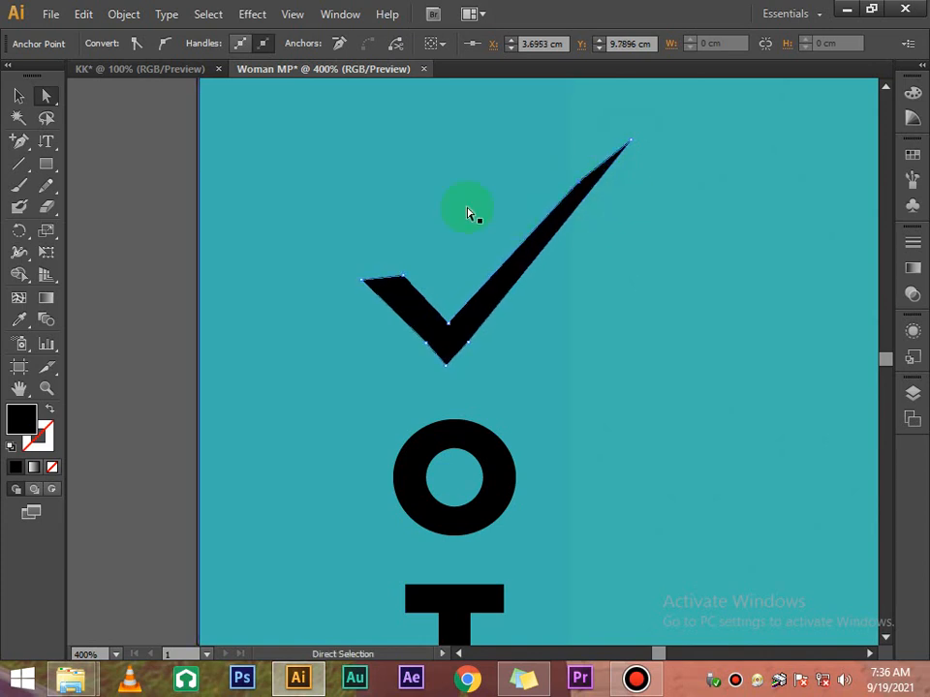
Add an anchor on the long stroke and nudge points so it tapers to a higher, sharper tip
{"action": "left_click", "coordinate": [19, 141]}
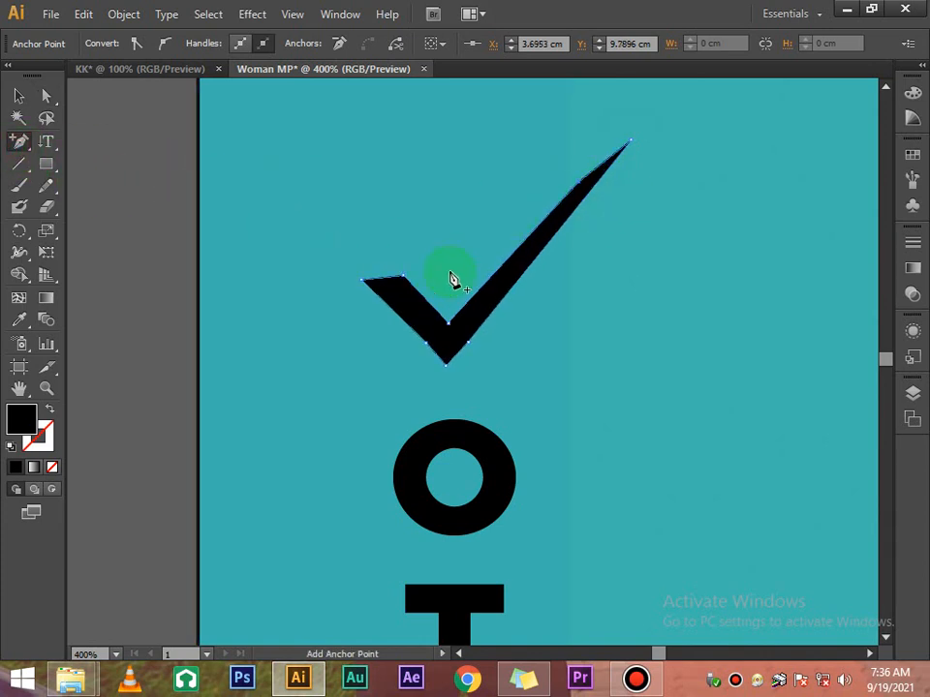
{"action": "left_click", "coordinate": [505, 264]}
{"action": "left_click", "coordinate": [45, 101]}
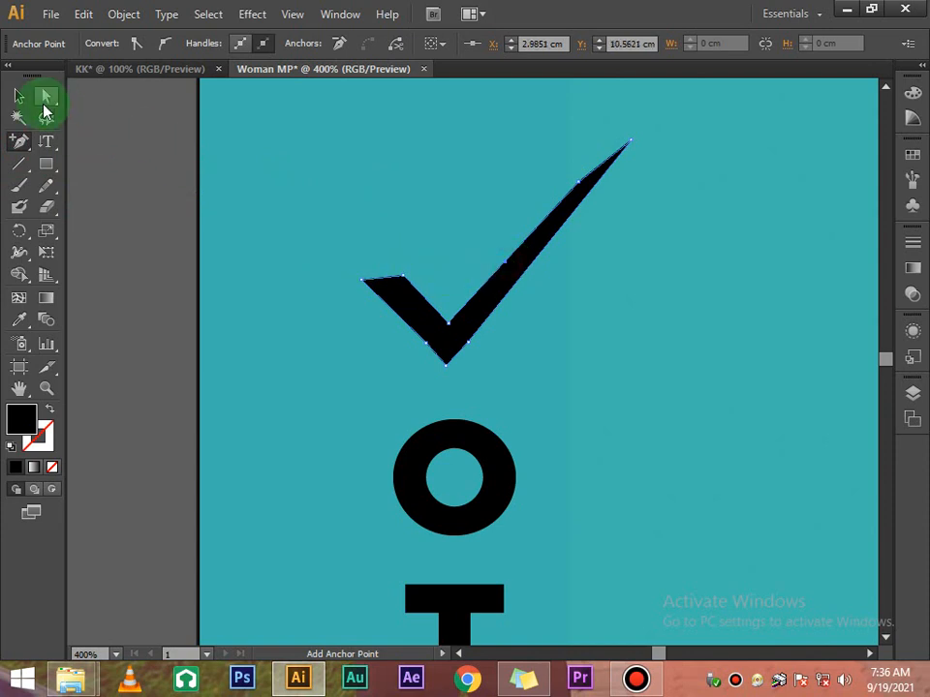
{"action": "left_click_drag", "start_coordinate": [560, 179], "coordinate": [632, 155]}
{"action": "key", "text": "Up"}
{"action": "key", "text": "Up"}
{"action": "key", "text": "Up"}
{"action": "key", "text": "Up"}
{"action": "key", "text": "Up"}
{"action": "key", "text": "Up"}
{"action": "key", "text": "Up"}
{"action": "key", "text": "Up"}
{"action": "key", "text": "Up"}
{"action": "key", "text": "Up"}
{"action": "key", "text": "Up"}
{"action": "key", "text": "Up"}
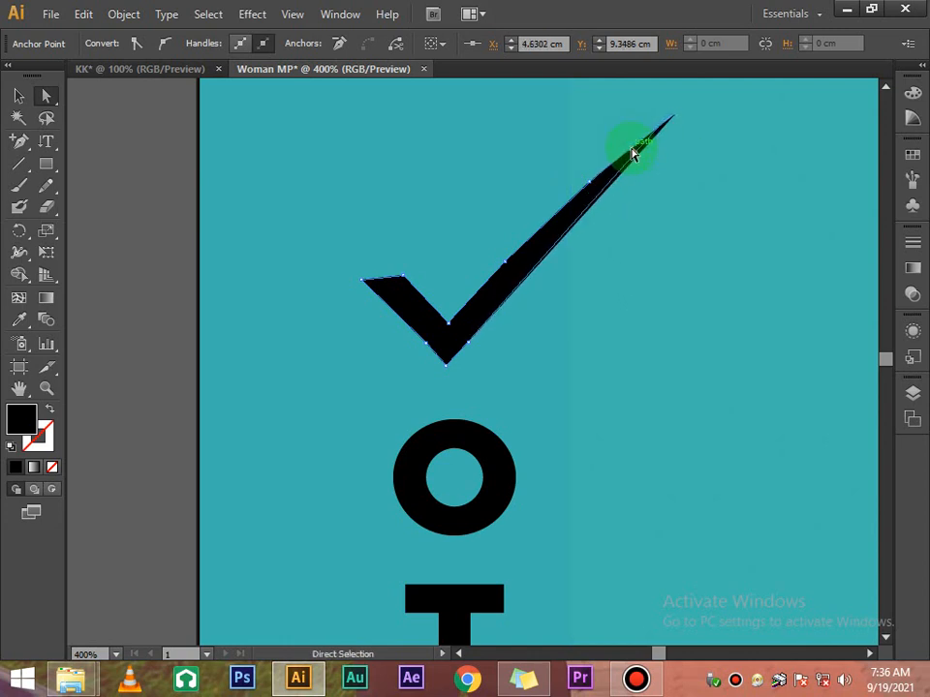
{"action": "key", "text": "Right"}
{"action": "key", "text": "Right"}
{"action": "key", "text": "Right"}
{"action": "key", "text": "Right"}
{"action": "key", "text": "Right"}
{"action": "key", "text": "Right"}
{"action": "key", "text": "Right"}
{"action": "key", "text": "Right"}
{"action": "key", "text": "Right"}
{"action": "key", "text": "Right"}
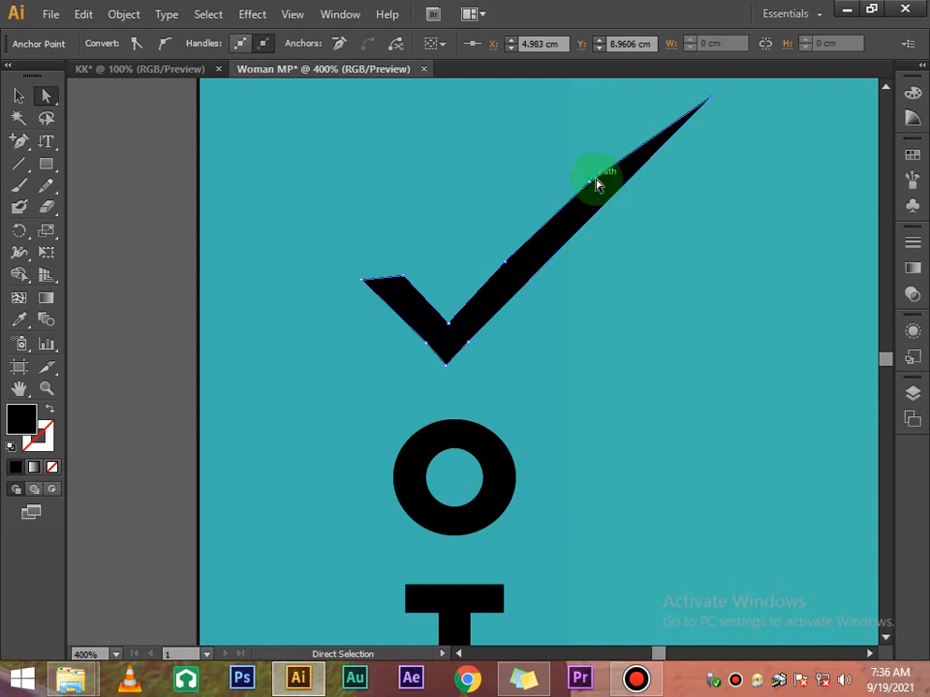
{"action": "key", "text": "Right"}
{"action": "key", "text": "Right"}
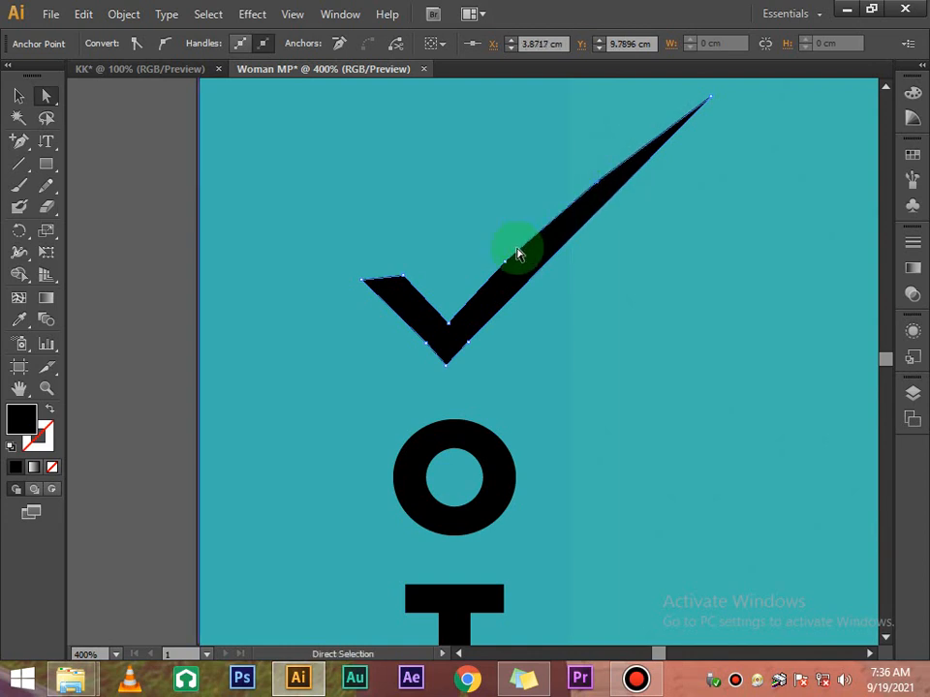
{"action": "key", "text": "Up"}
{"action": "key", "text": "Right"}
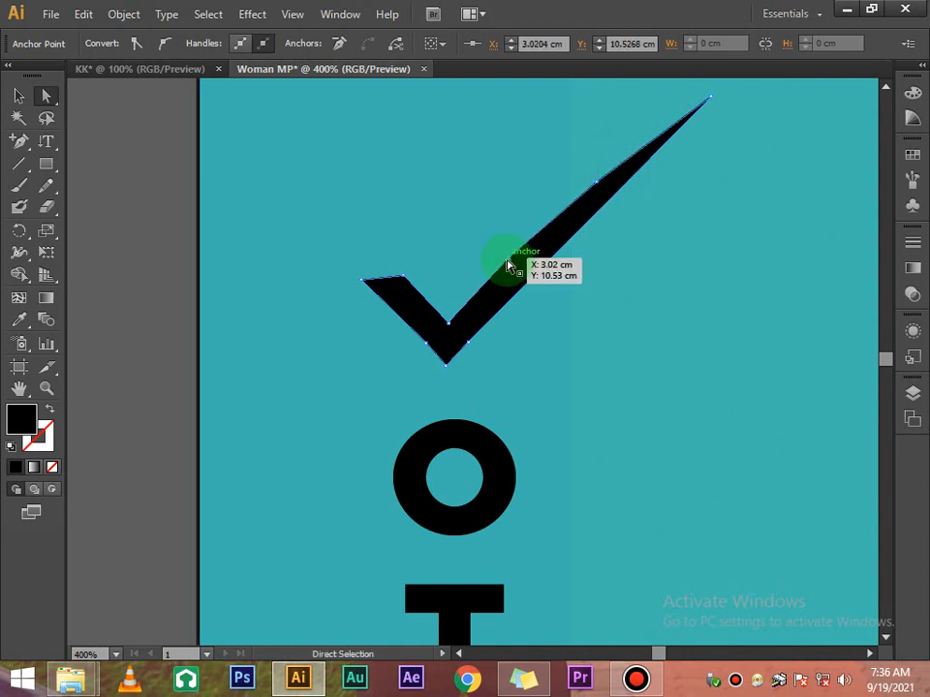
{"action": "key", "text": "Left"}
{"action": "key", "text": "Down"}
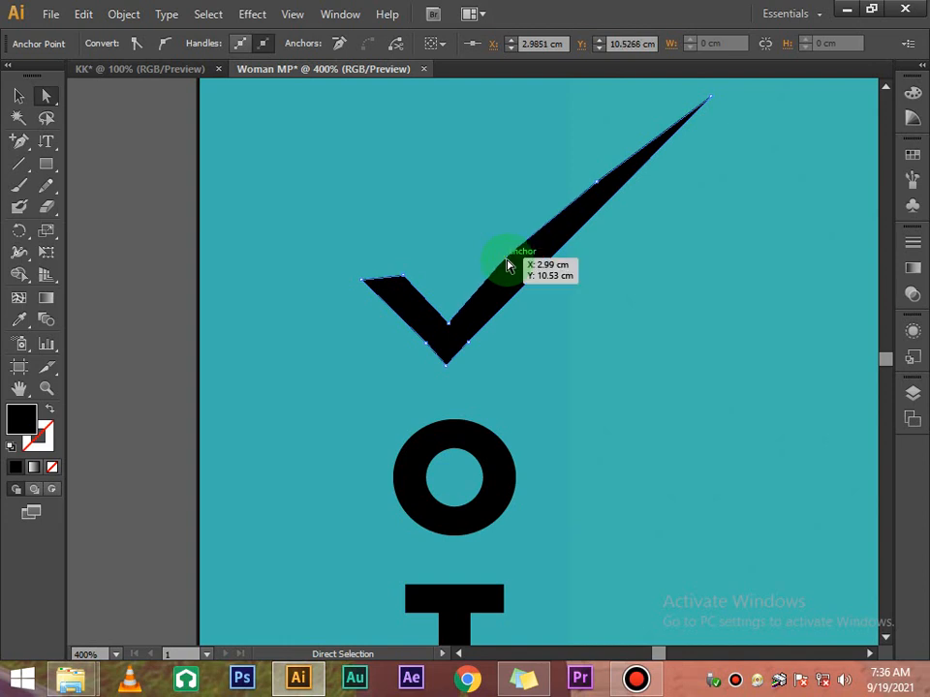
{"action": "left_click", "coordinate": [109, 234]}
{"action": "left_click", "coordinate": [18, 95]}
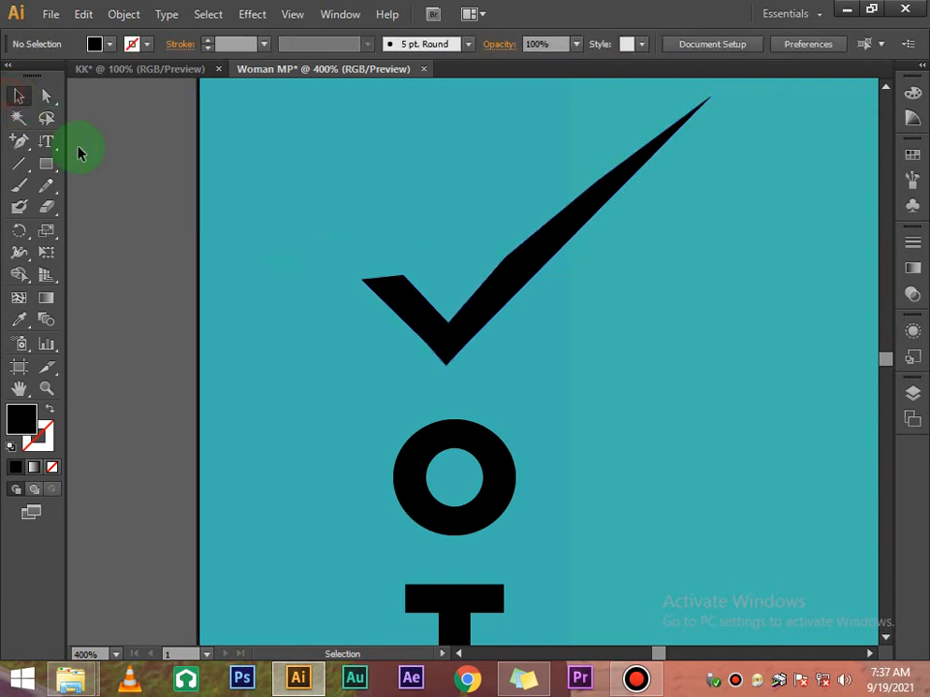
Zoom out and drag the checkmark's lower anchor points to refine its shape
{"action": "key", "text": "ctrl+minus"}
{"action": "key", "text": "ctrl+minus"}
{"action": "key", "text": "ctrl+minus"}
{"action": "key", "text": "ctrl+minus"}
{"action": "key", "text": "ctrl+minus"}
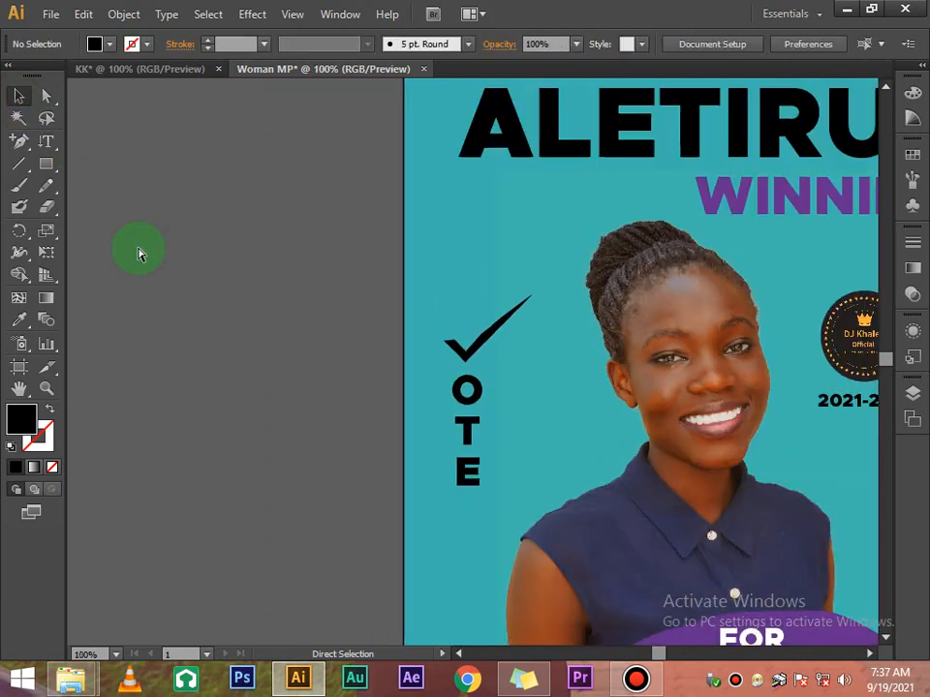
{"action": "scroll", "coordinate": [244, 253], "scroll_direction": "down", "scroll_amount": 1}
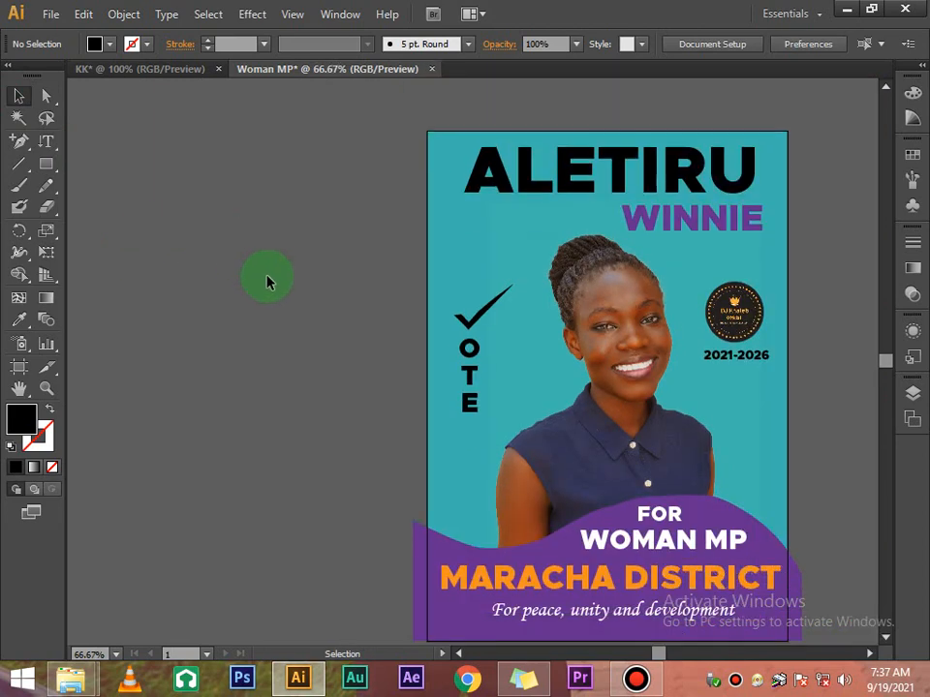
{"action": "left_click", "coordinate": [486, 298]}
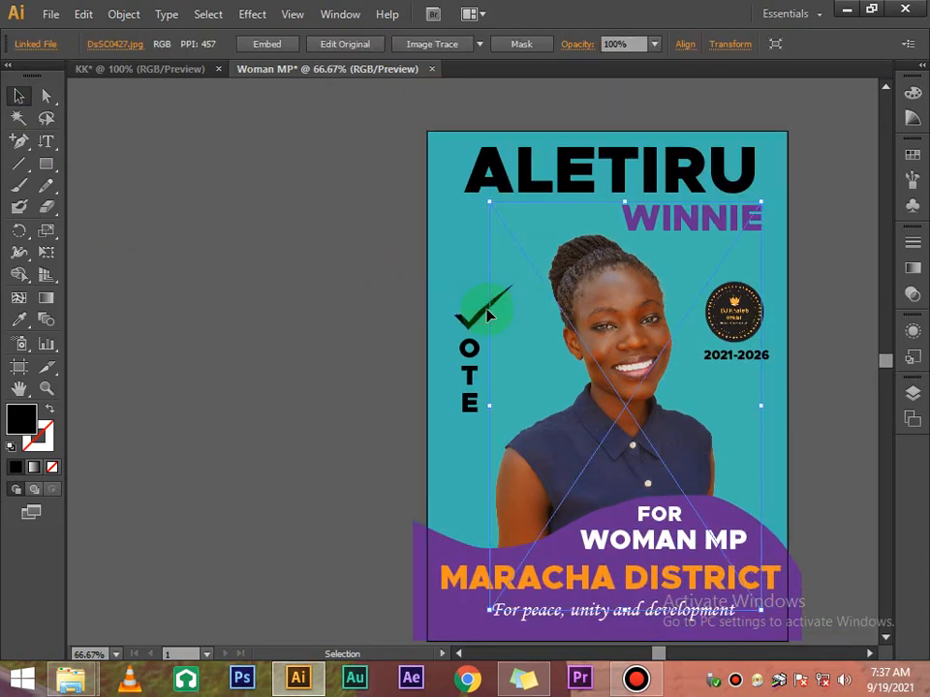
{"action": "left_click", "coordinate": [229, 176]}
{"action": "left_click", "coordinate": [44, 94]}
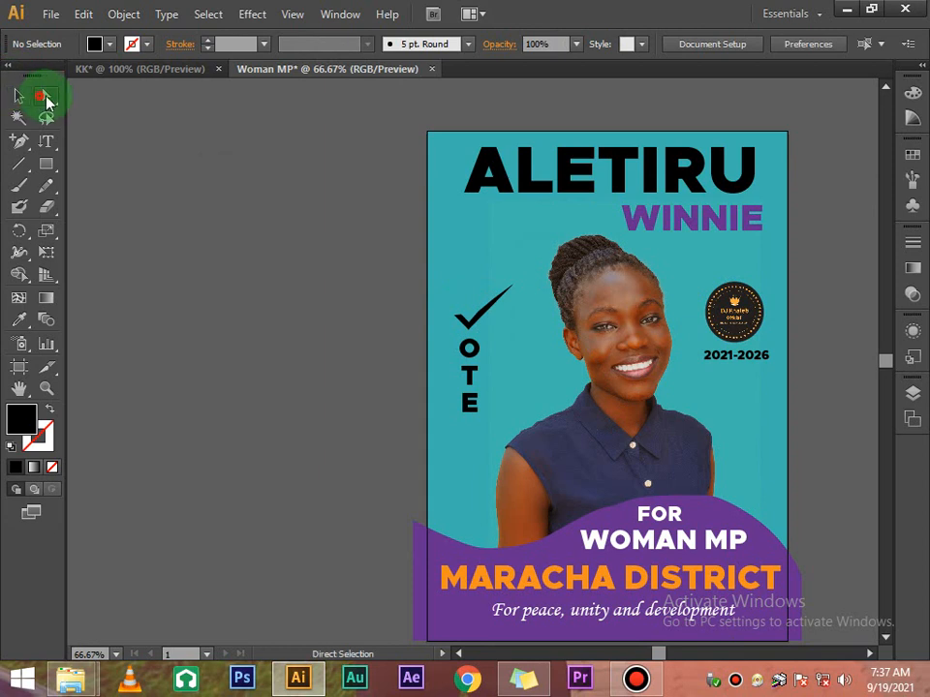
{"action": "left_click", "coordinate": [495, 303]}
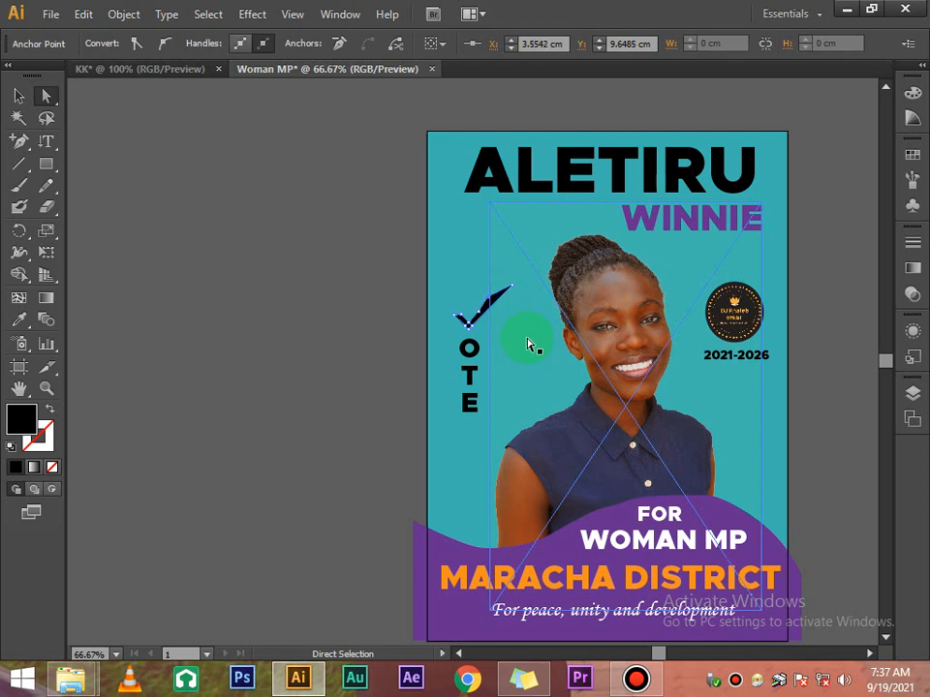
{"action": "mouse_move", "coordinate": [489, 335]}
{"action": "left_mouse_down"}
{"action": "mouse_move", "coordinate": [481, 321]}
{"action": "mouse_move", "coordinate": [519, 287]}
{"action": "mouse_move", "coordinate": [505, 317]}
{"action": "left_mouse_up"}
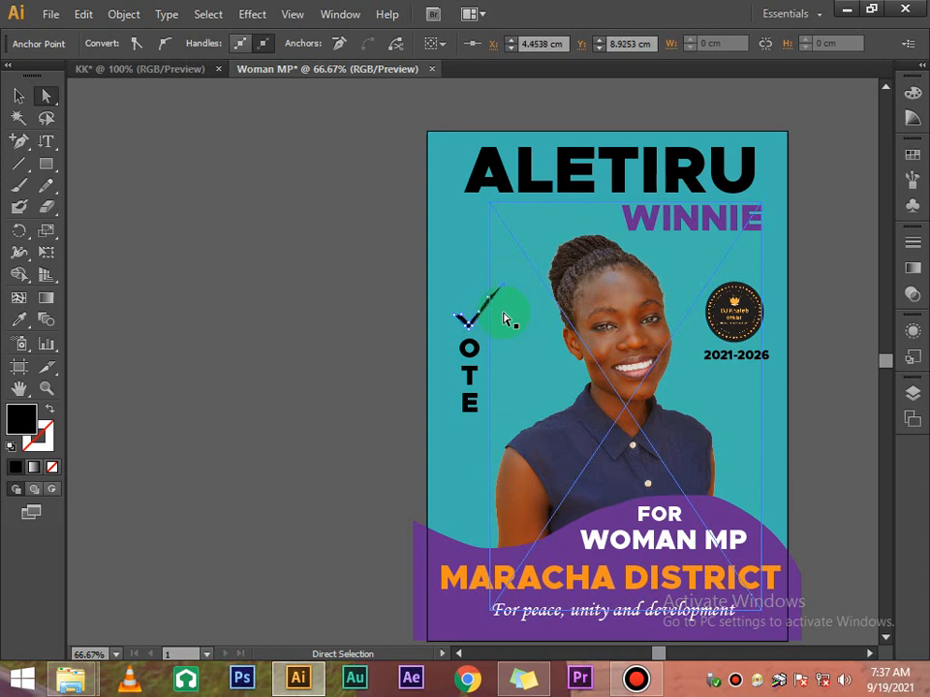
{"action": "mouse_move", "coordinate": [496, 320]}
{"action": "left_mouse_down"}
{"action": "mouse_move", "coordinate": [482, 323]}
{"action": "mouse_move", "coordinate": [484, 334]}
{"action": "mouse_move", "coordinate": [445, 317]}
{"action": "mouse_move", "coordinate": [490, 303]}
{"action": "mouse_move", "coordinate": [490, 295]}
{"action": "mouse_move", "coordinate": [487, 332]}
{"action": "left_mouse_up"}
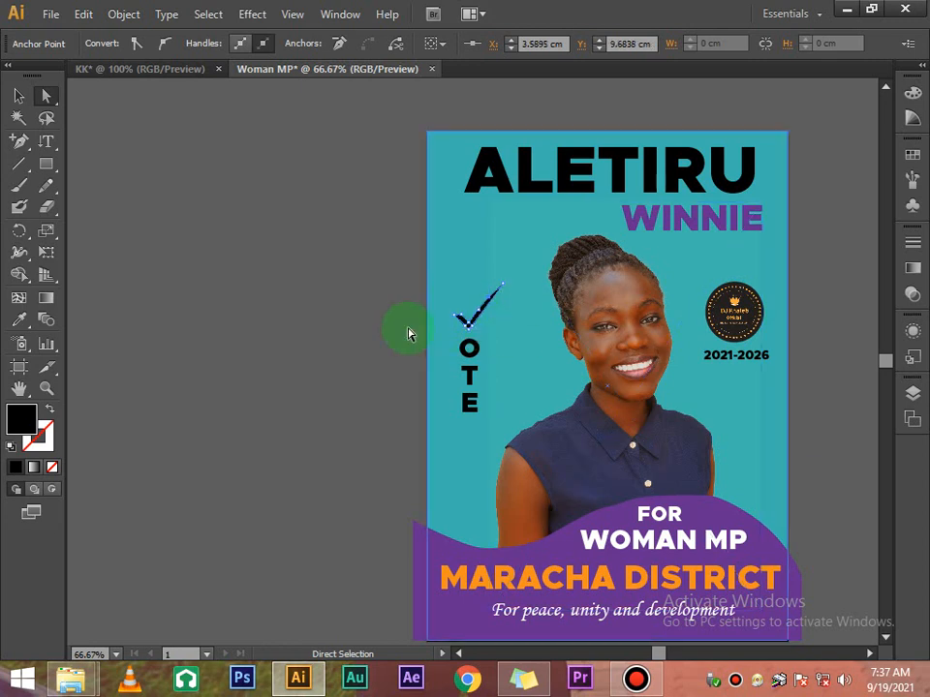
{"action": "left_click", "coordinate": [373, 348]}
Move the checkmark higher on the poster and raise the OTE letters up beneath it
{"action": "scroll", "coordinate": [407, 379], "scroll_direction": "down", "scroll_amount": 4}
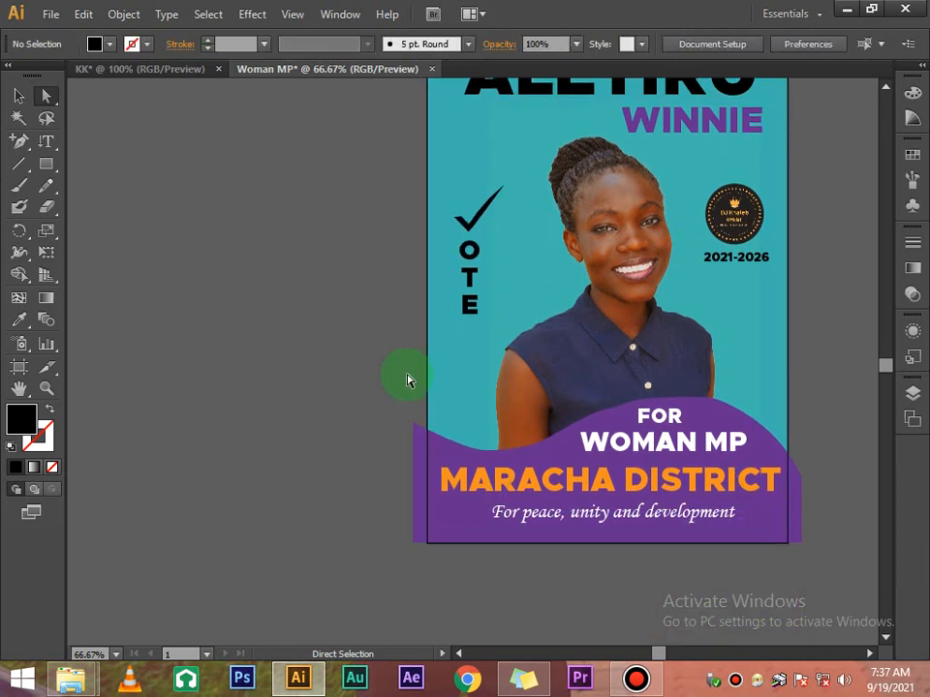
{"action": "scroll", "coordinate": [413, 376], "scroll_direction": "up", "scroll_amount": 2}
{"action": "left_click", "coordinate": [475, 300]}
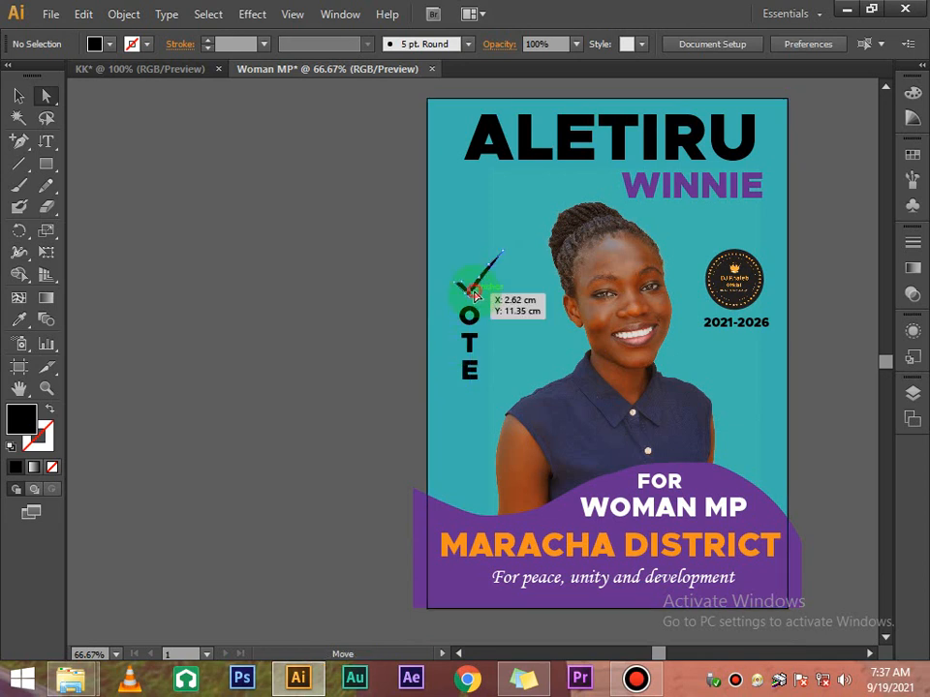
{"action": "left_click", "coordinate": [19, 96]}
{"action": "left_click", "coordinate": [475, 278]}
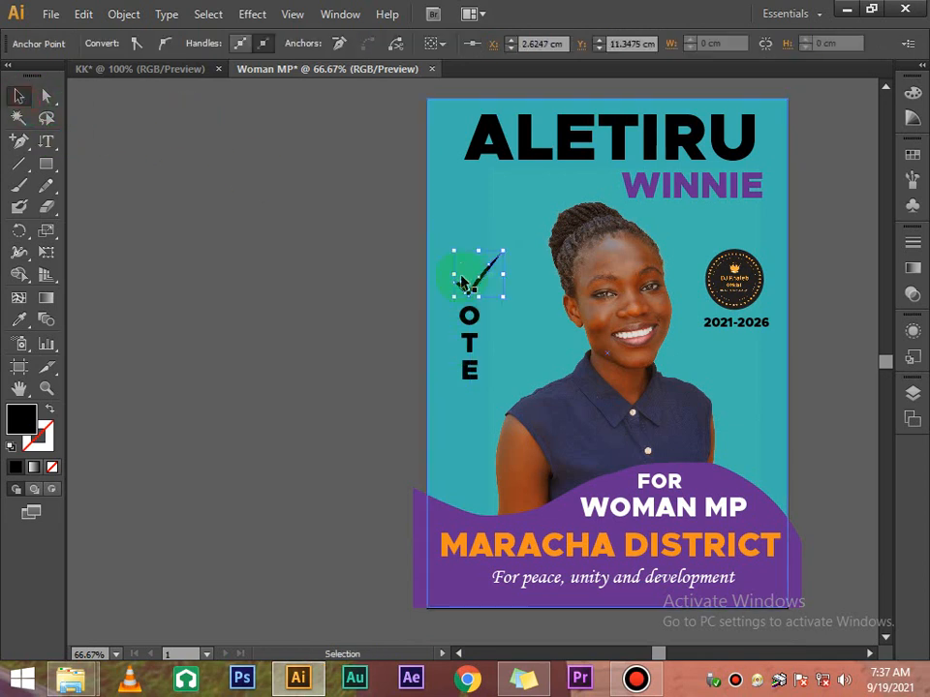
{"action": "left_click_drag", "start_coordinate": [477, 287], "coordinate": [476, 222]}
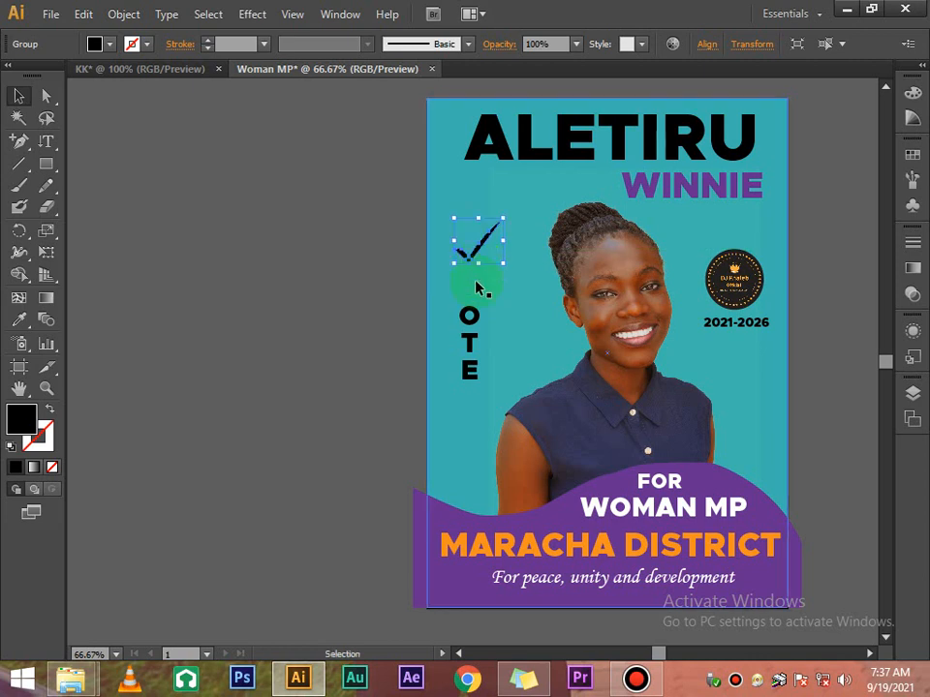
{"action": "left_click_drag", "start_coordinate": [466, 344], "coordinate": [474, 286]}
{"action": "left_click", "coordinate": [322, 285]}
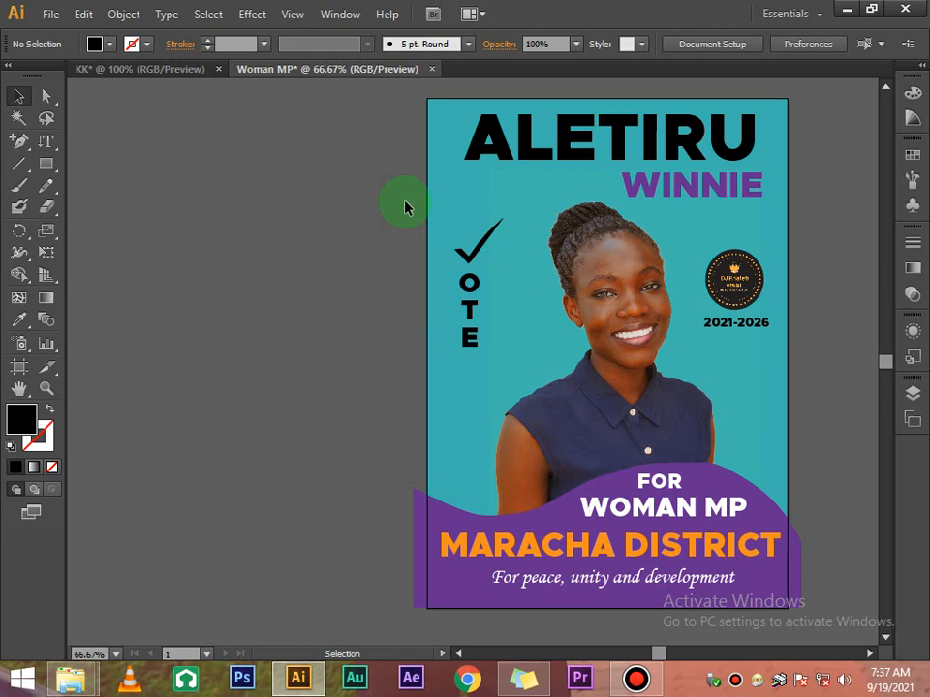
{"action": "key", "text": "ctrl+a"}
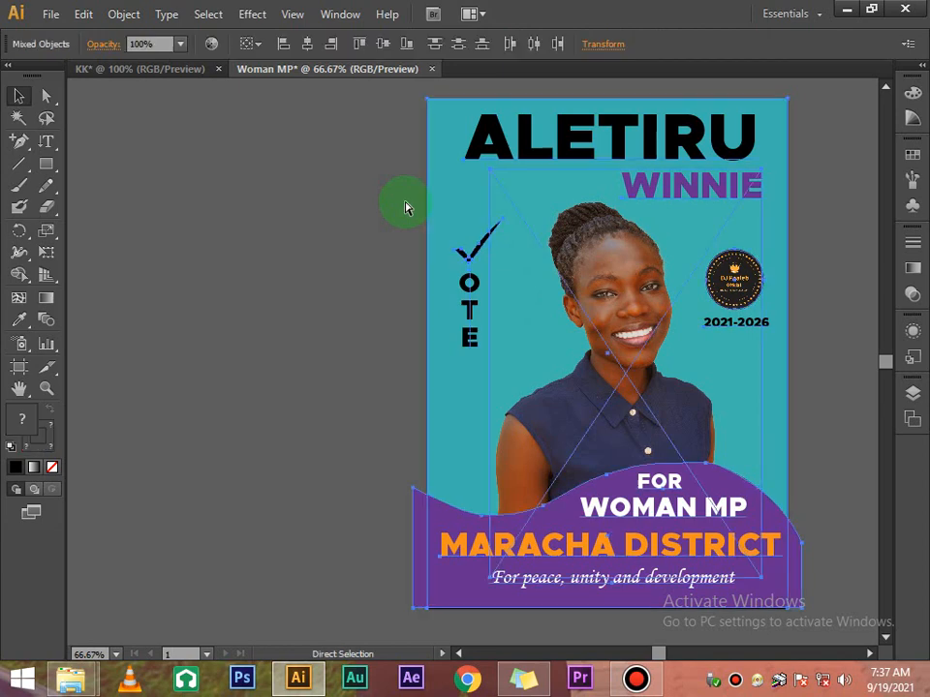
{"action": "right_click", "coordinate": [521, 224]}
{"action": "left_click", "coordinate": [581, 323]}
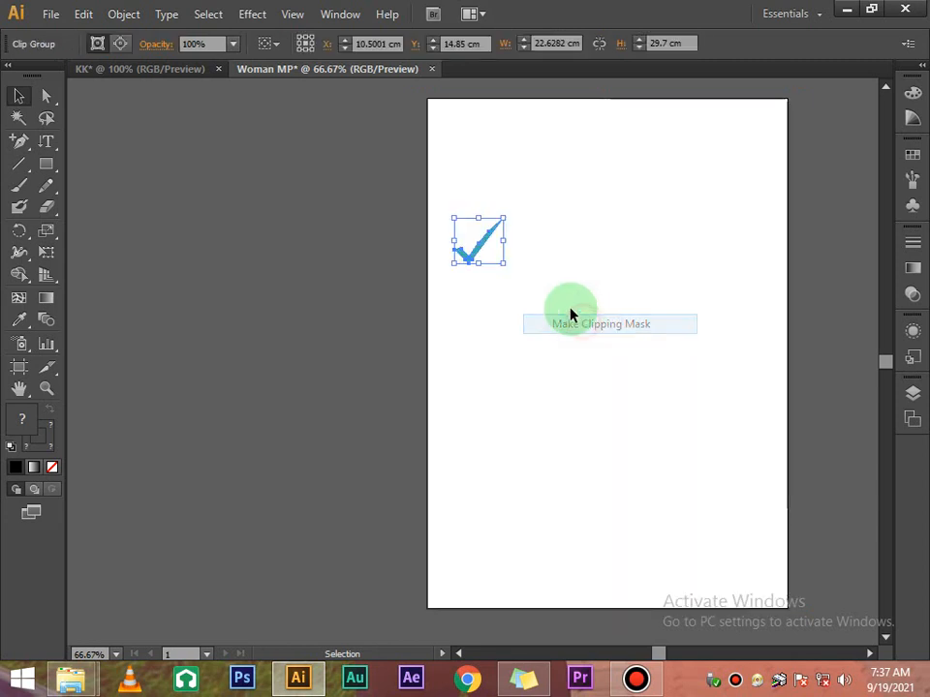
{"action": "left_click", "coordinate": [321, 284]}
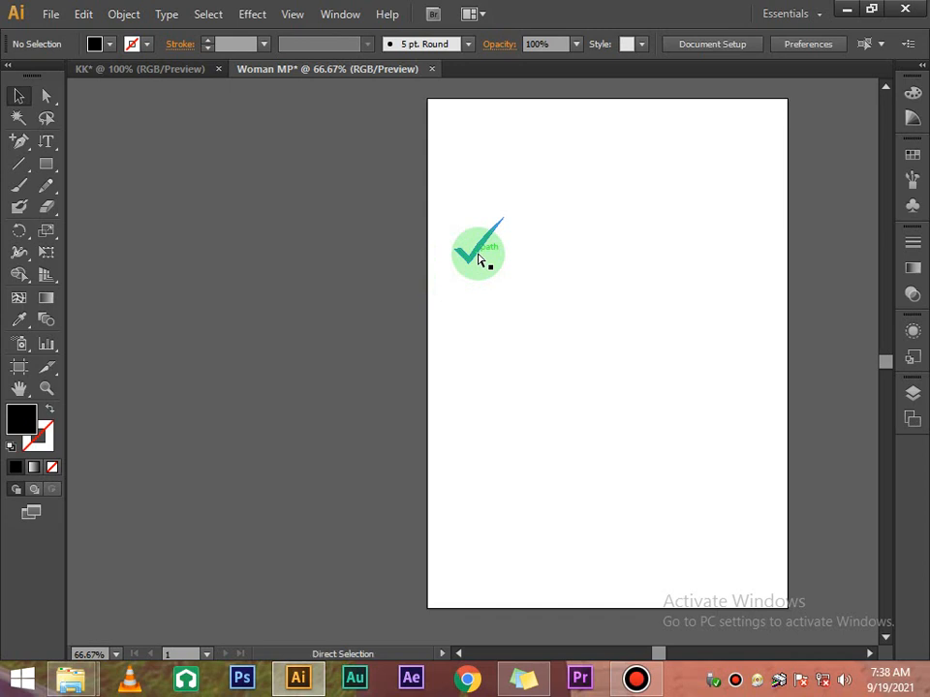
{"action": "key", "text": "ctrl+z"}
{"action": "left_click", "coordinate": [357, 219]}
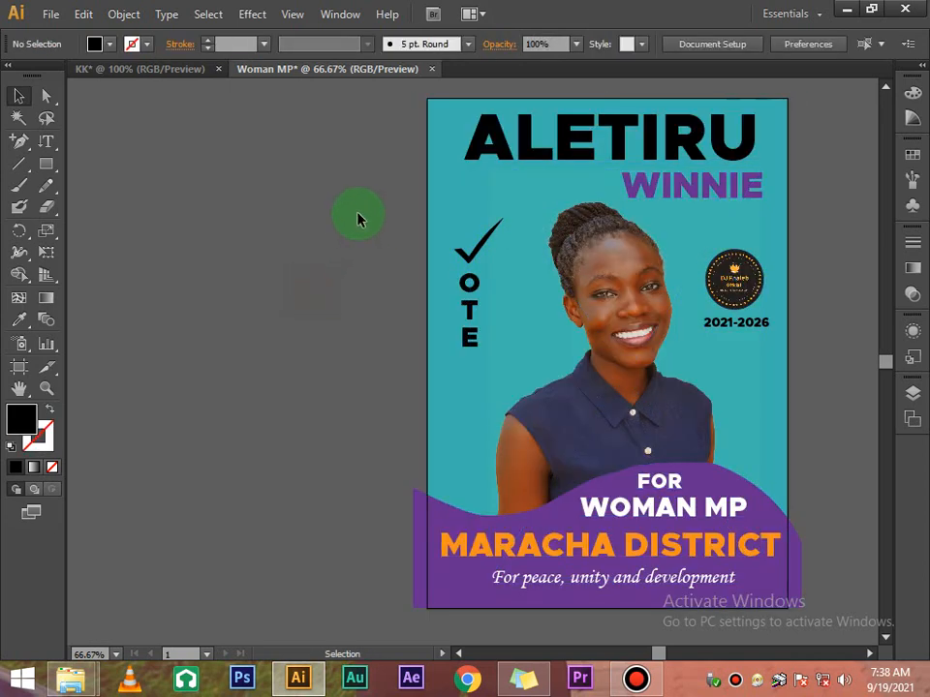
Bring the artboard-sized background rectangle to the front of all artwork
{"action": "left_click", "coordinate": [426, 240]}
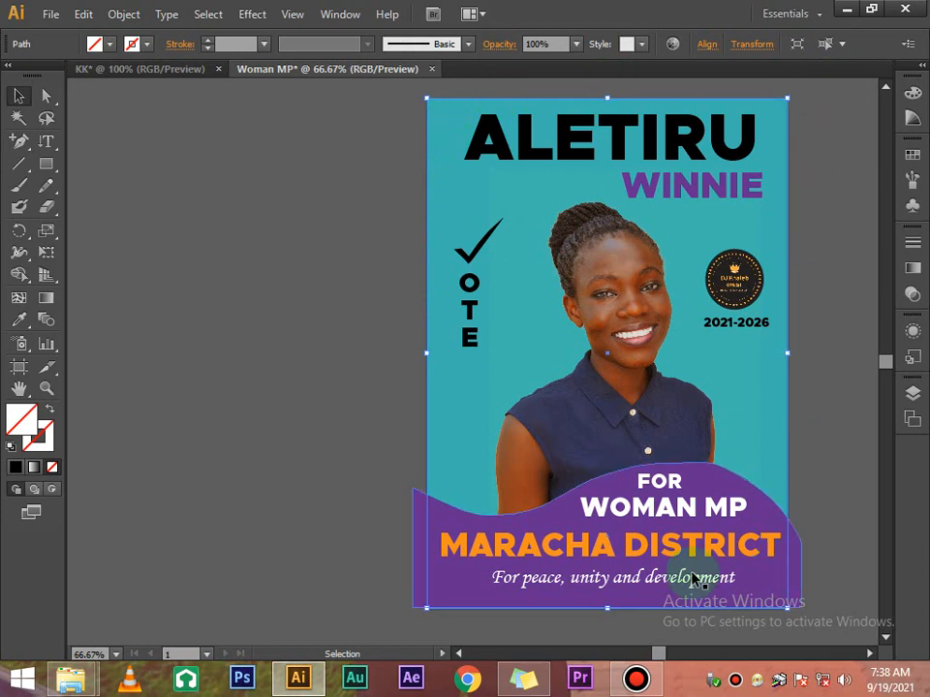
{"action": "right_click", "coordinate": [430, 167]}
{"action": "left_click", "coordinate": [582, 399]}
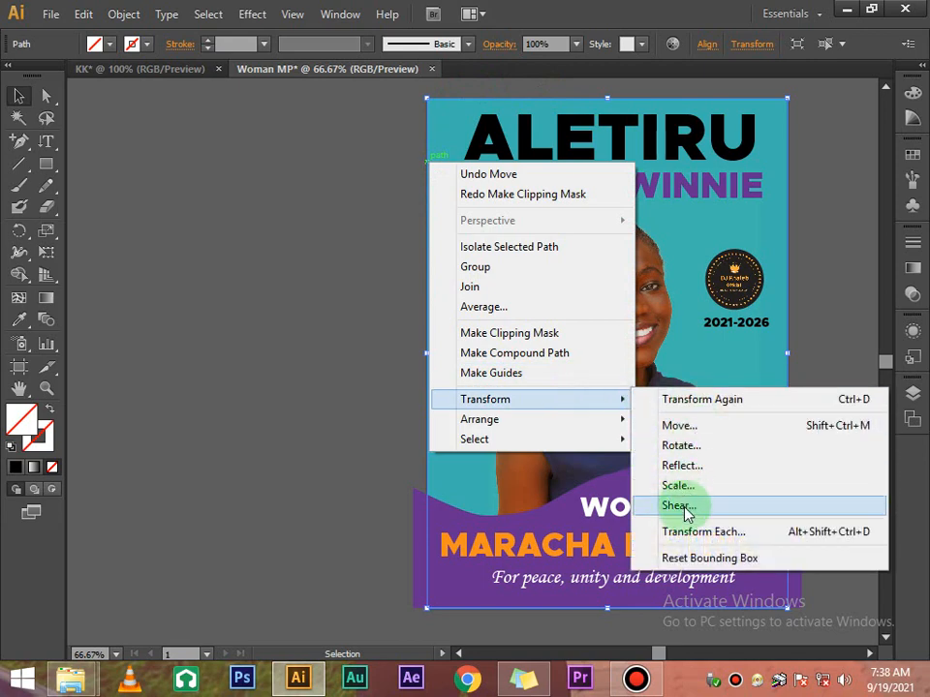
{"action": "mouse_move", "coordinate": [579, 420]}
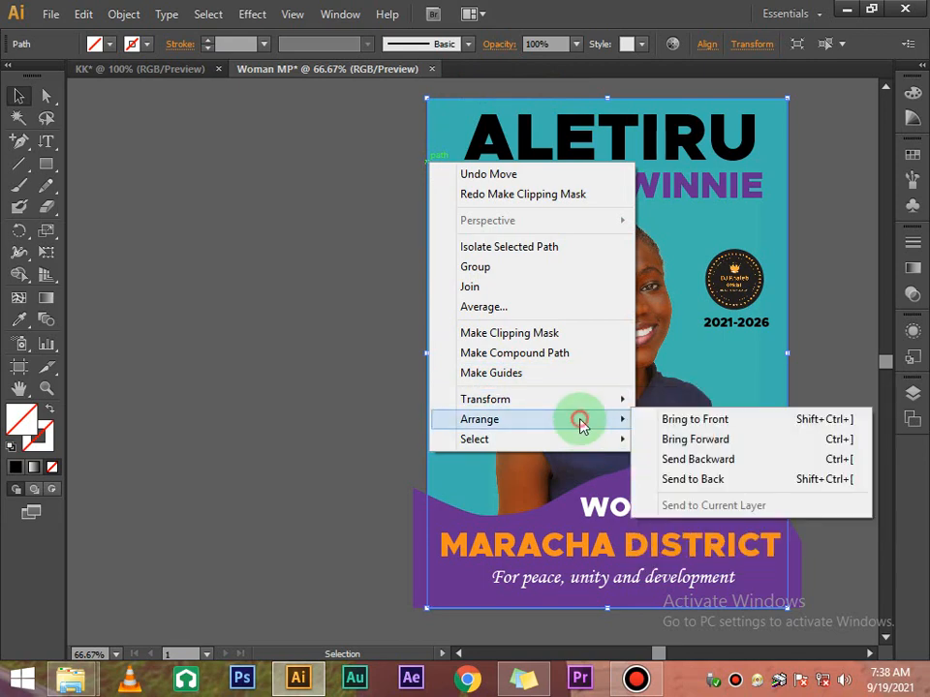
{"action": "left_click", "coordinate": [706, 419]}
{"action": "left_click", "coordinate": [386, 381]}
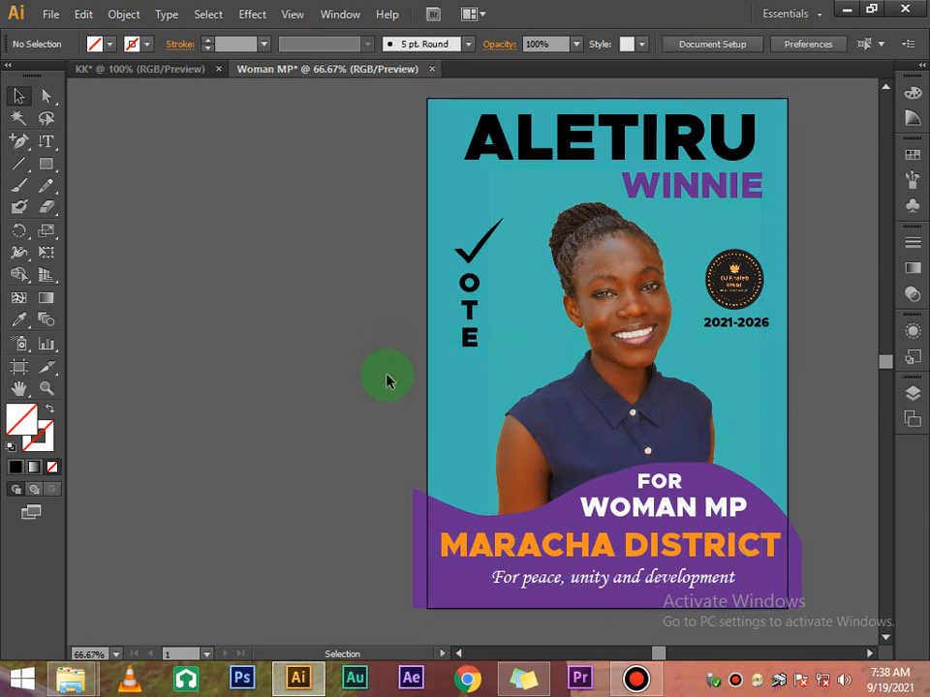
Select all artwork and make a clipping mask so the purple wave ends at the edges
{"action": "key", "text": "ctrl+a"}
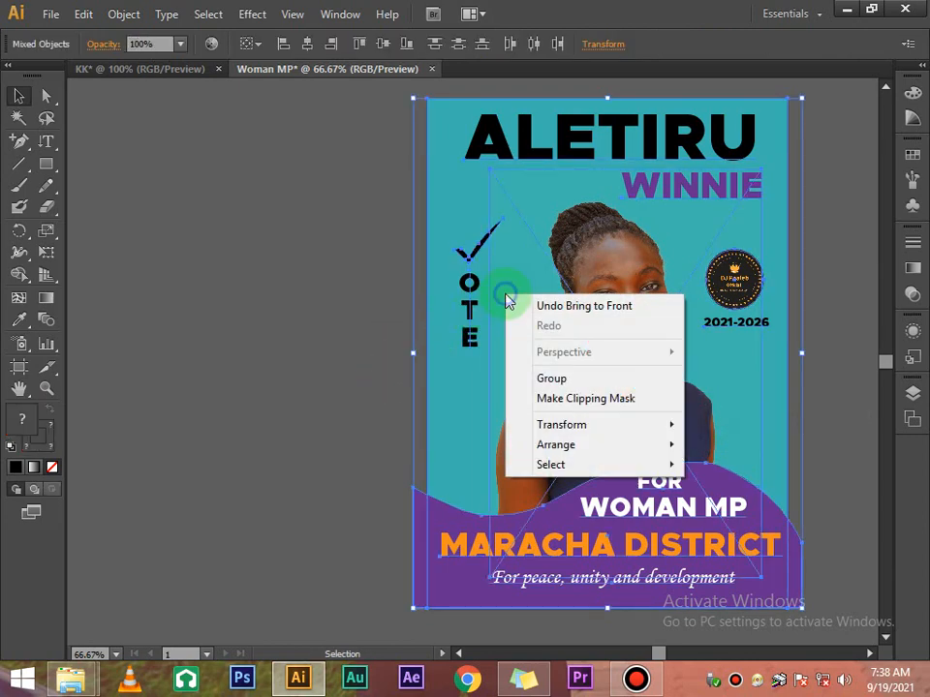
{"action": "left_click", "coordinate": [559, 399]}
{"action": "left_click", "coordinate": [330, 345]}
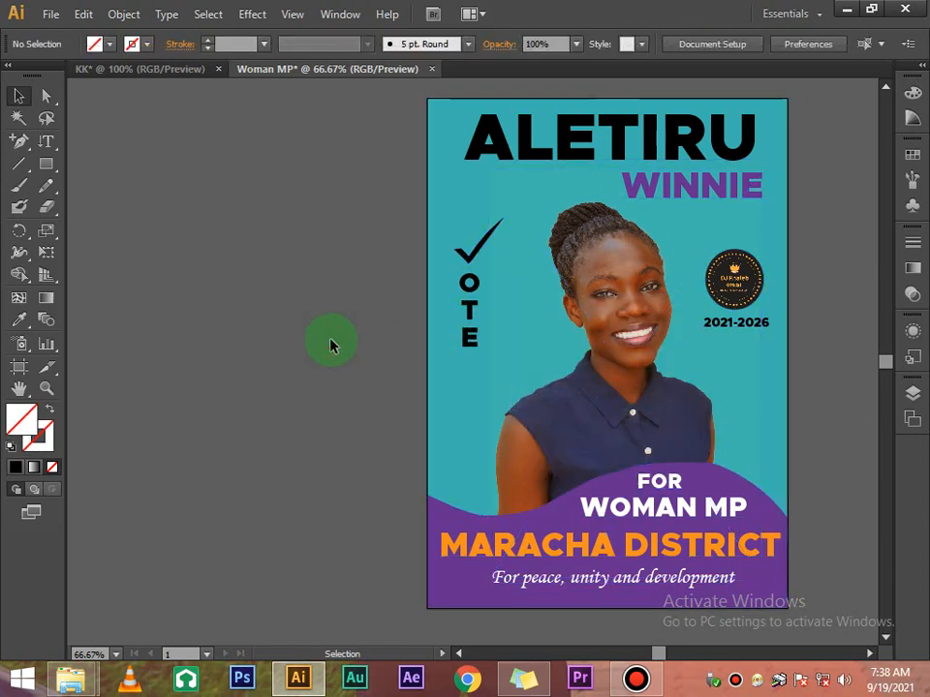
{"action": "scroll", "coordinate": [330, 346], "scroll_direction": "down", "scroll_amount": 1}
{"action": "scroll", "coordinate": [330, 346], "scroll_direction": "up", "scroll_amount": 1}
{"action": "left_click", "coordinate": [869, 654]}
{"action": "left_click_drag", "start_coordinate": [869, 656], "coordinate": [869, 656]}
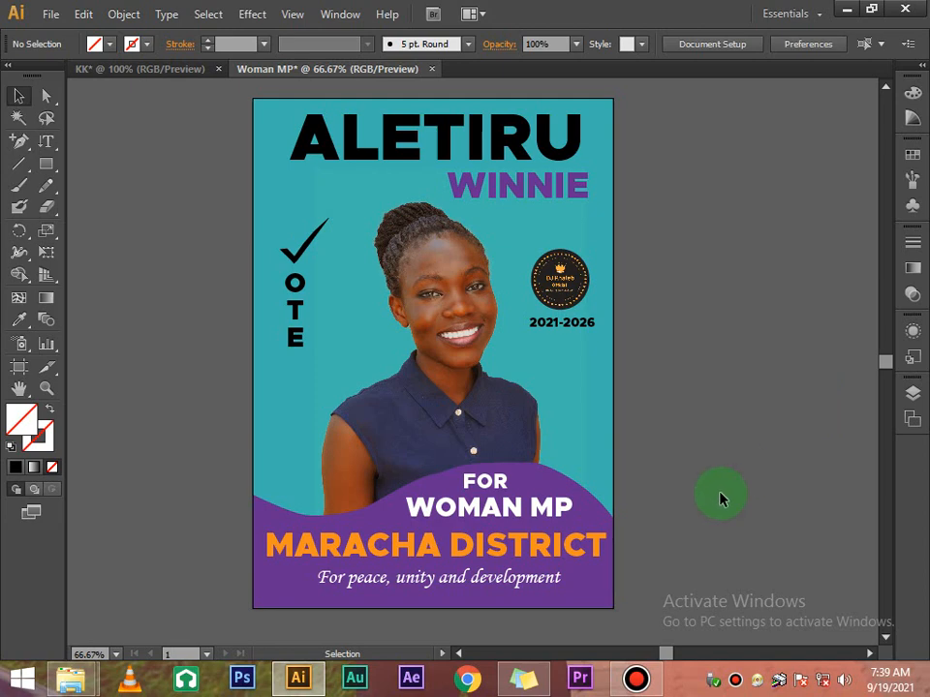
{"action": "left_click", "coordinate": [636, 678]}
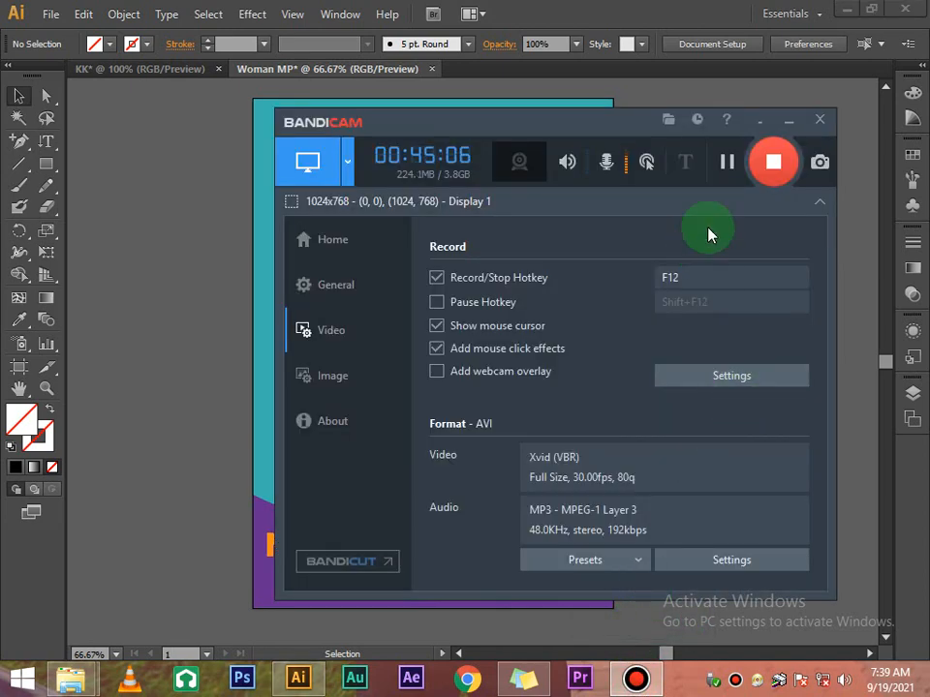
{"action": "left_click", "coordinate": [790, 124]}
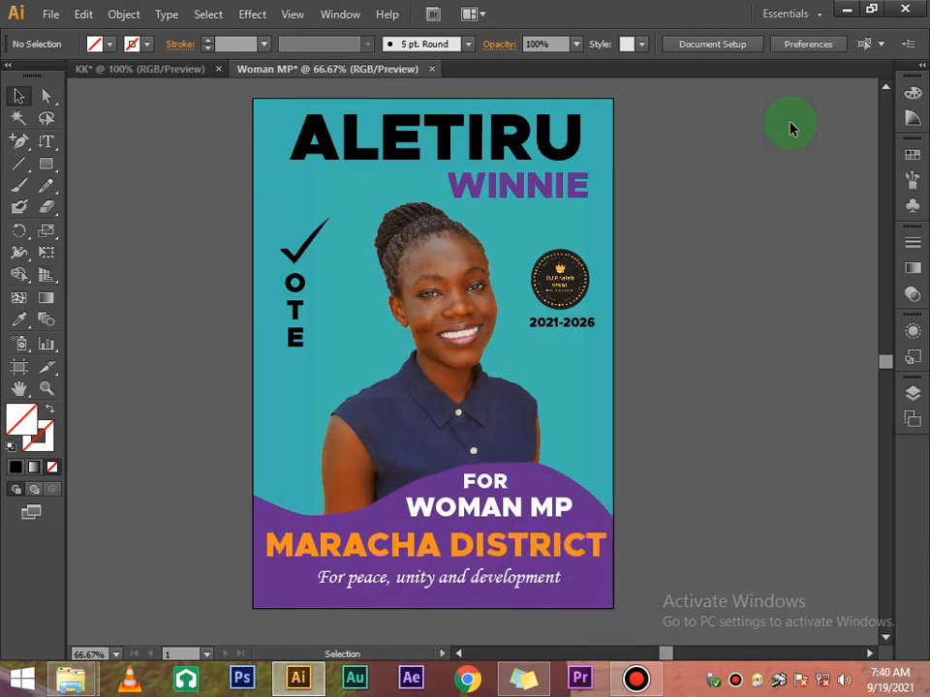